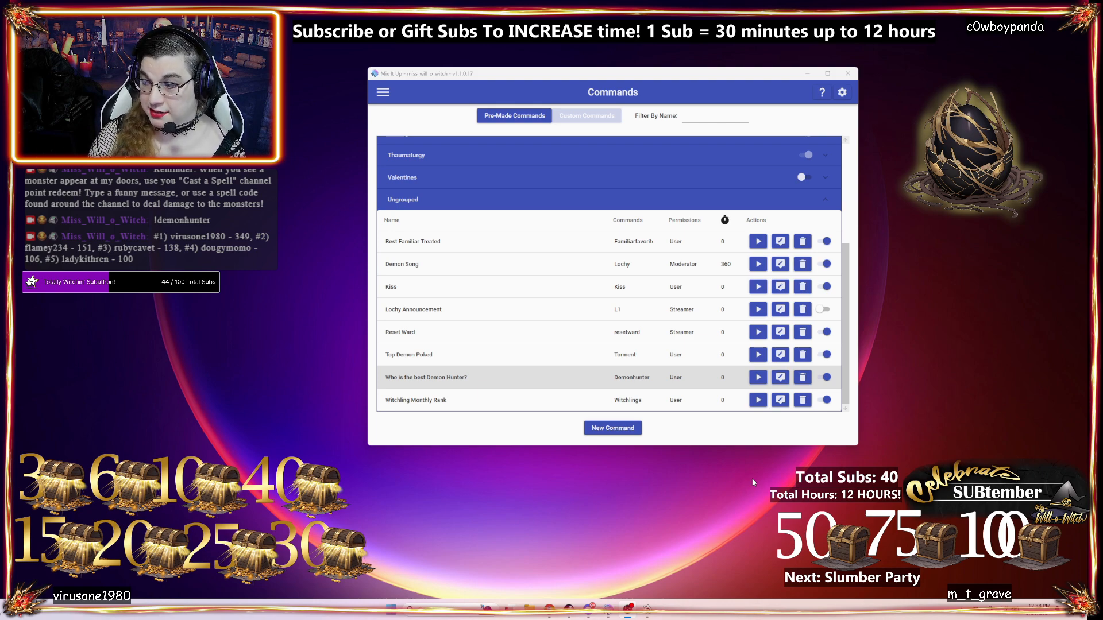
- Collapse the Ungrouped command group and view the blank editor for a new command
{"action": "left_click", "coordinate": [557, 200]}
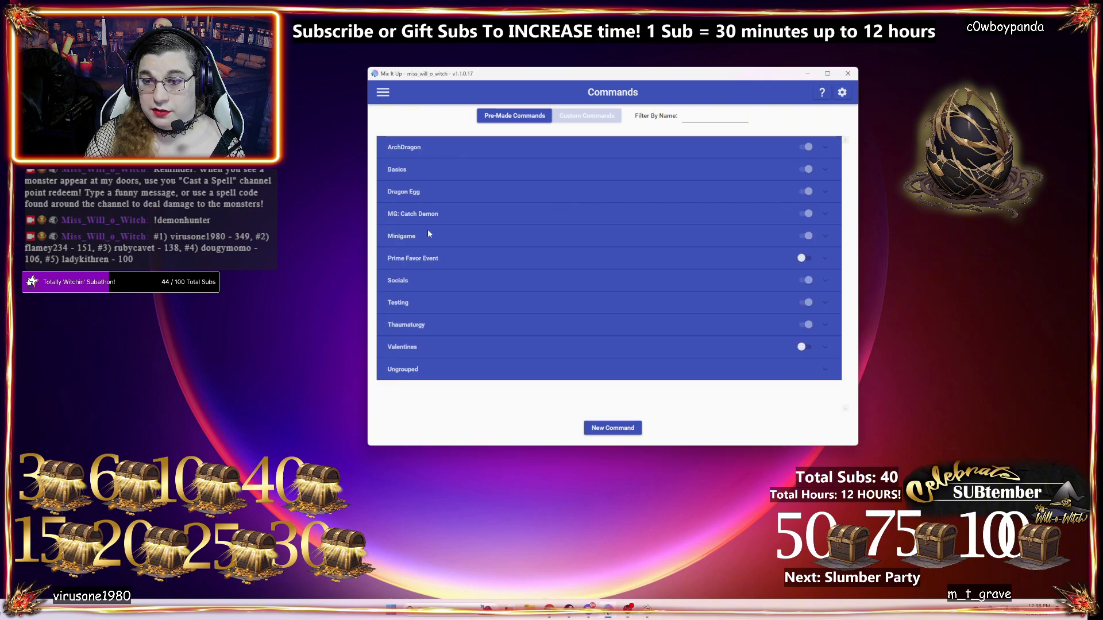
{"action": "left_click", "coordinate": [609, 429]}
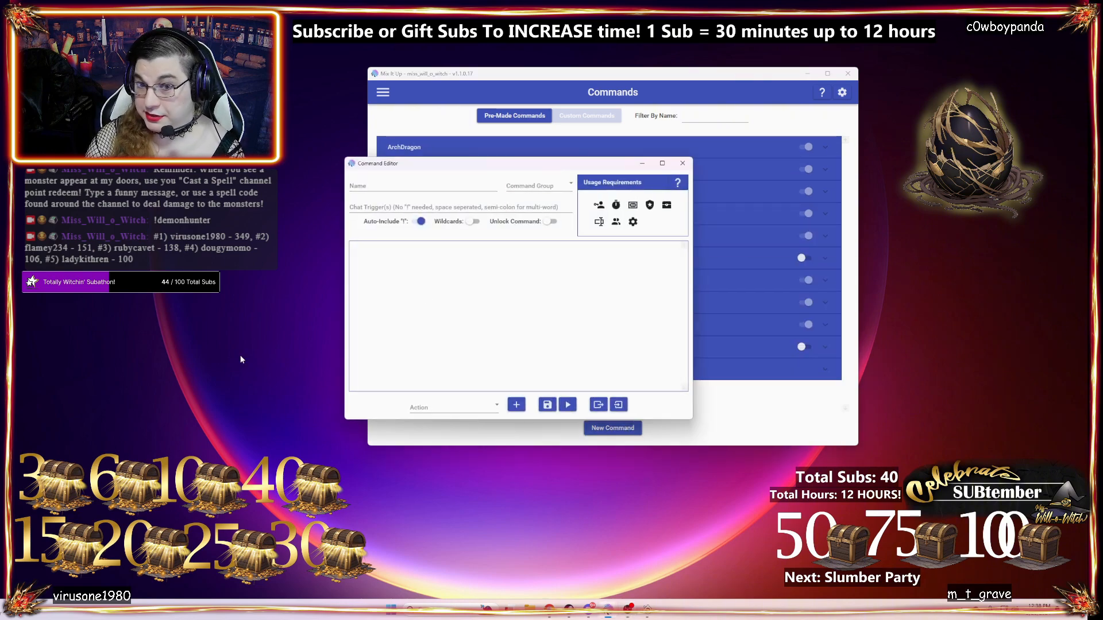
{"action": "left_click", "coordinate": [682, 163]}
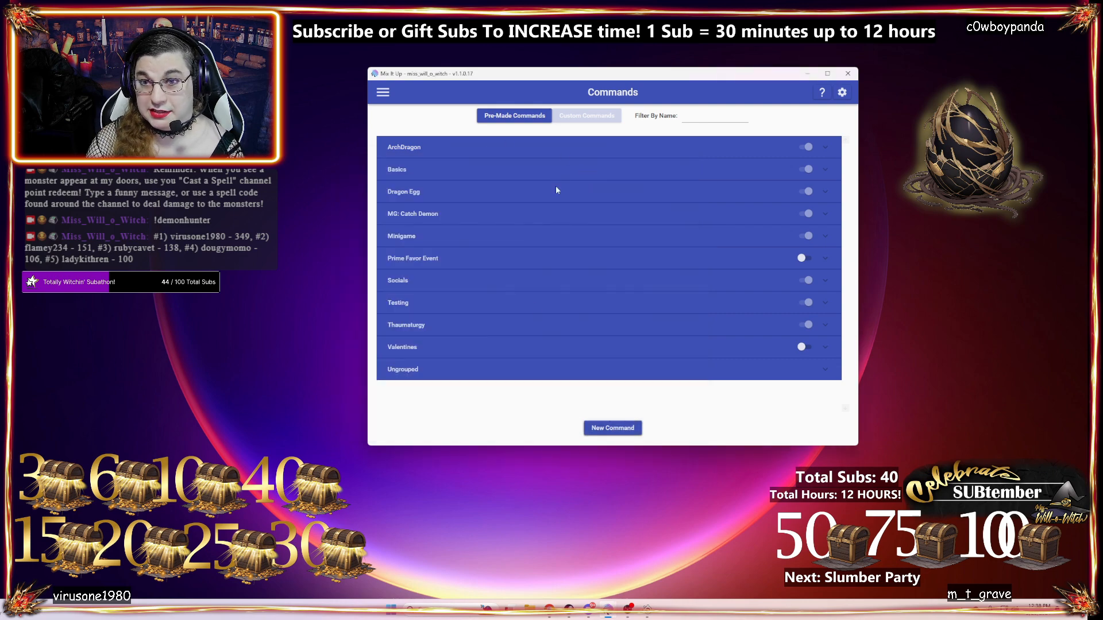
- Open the Twitch Channel Points page and view the rewards in its Ungrouped group
{"action": "left_click", "coordinate": [379, 95]}
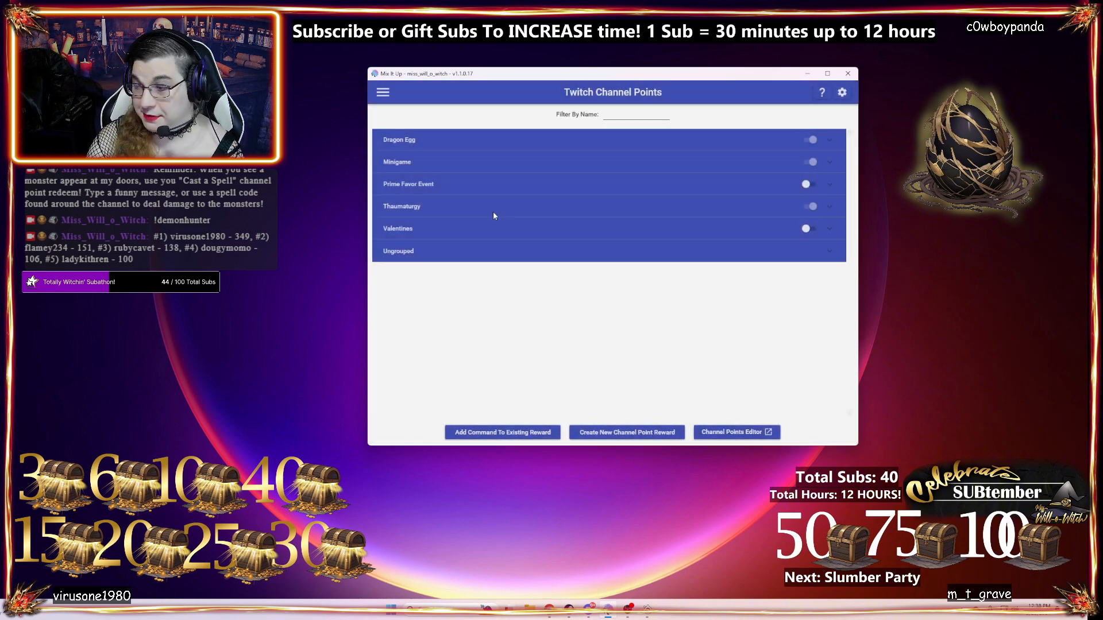
{"action": "left_click", "coordinate": [505, 254]}
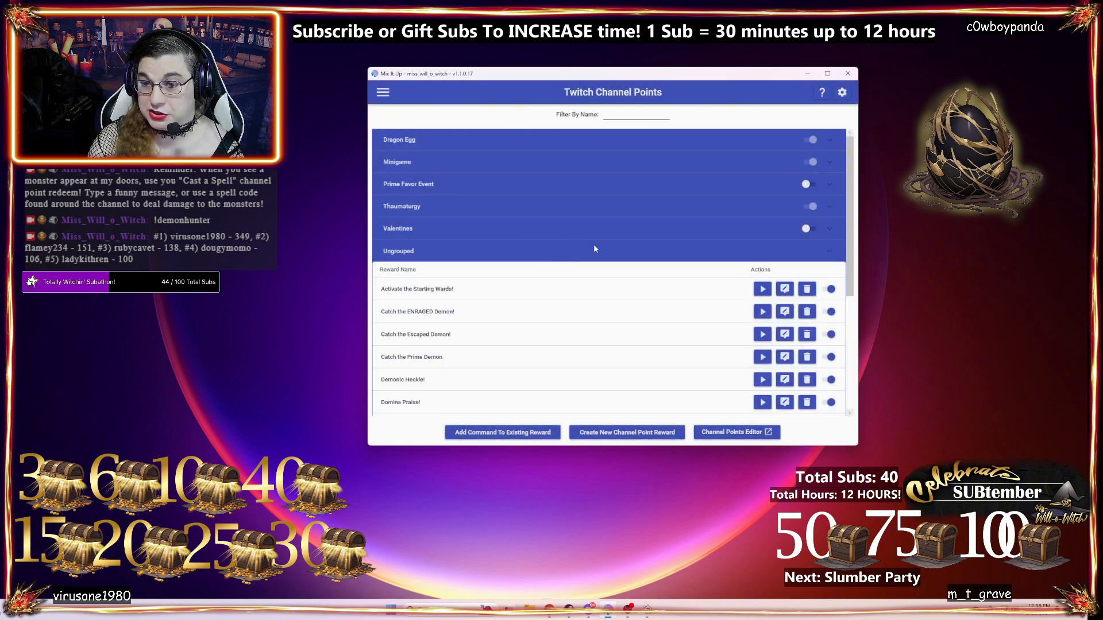
{"action": "left_click", "coordinate": [592, 254]}
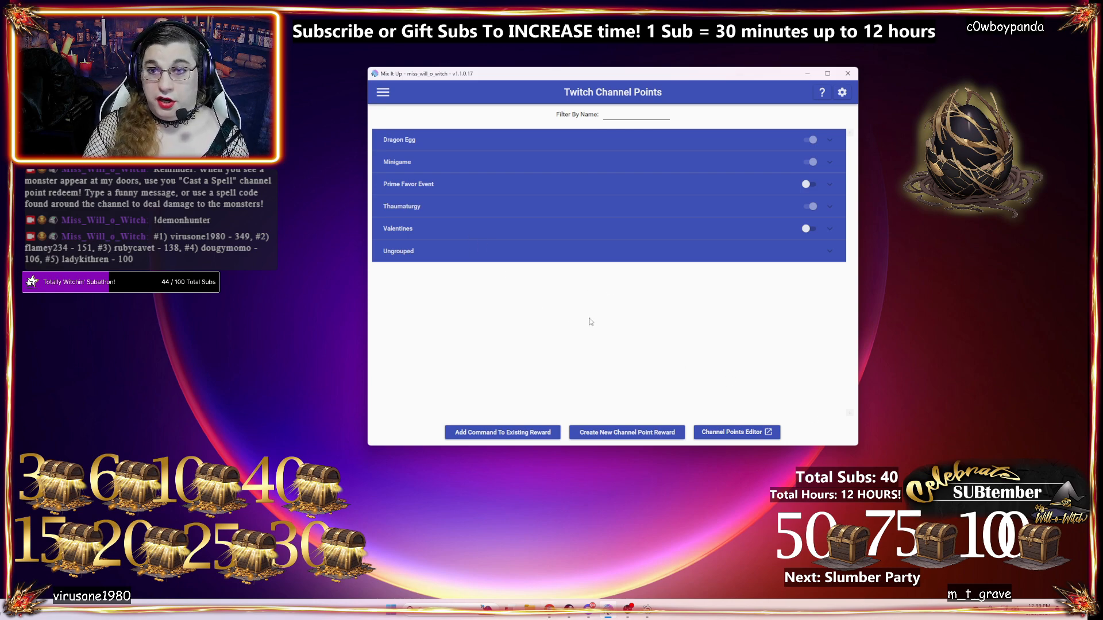
- Start a new command from the Commands page and add a Consumables (Currency/Rank/etc) action to it
{"action": "left_click", "coordinate": [382, 94]}
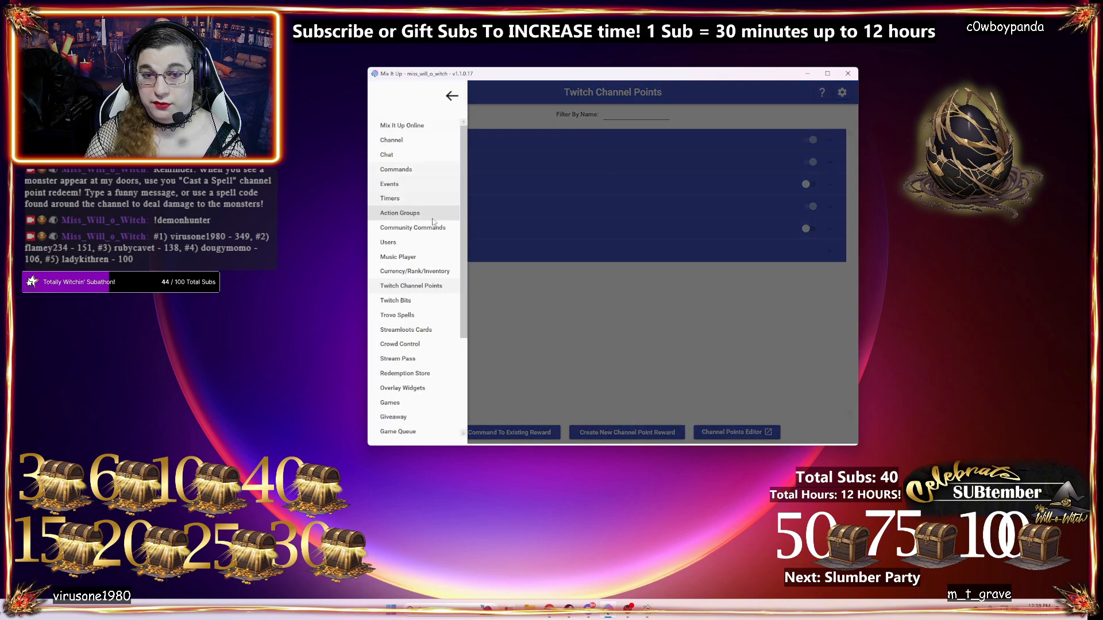
{"action": "left_click", "coordinate": [396, 169]}
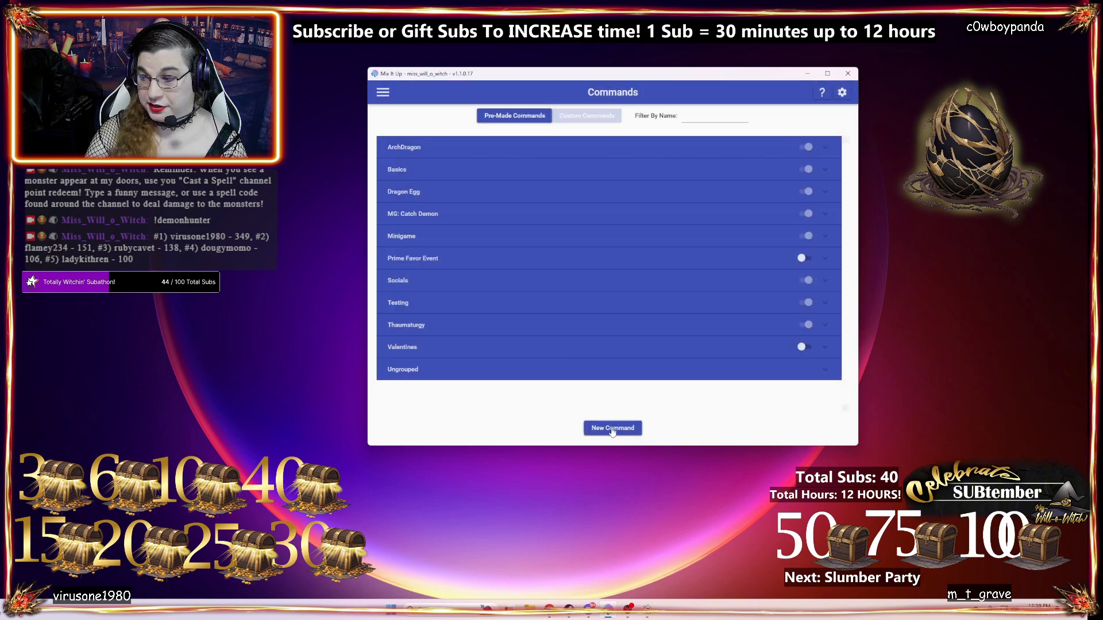
{"action": "left_click", "coordinate": [604, 428]}
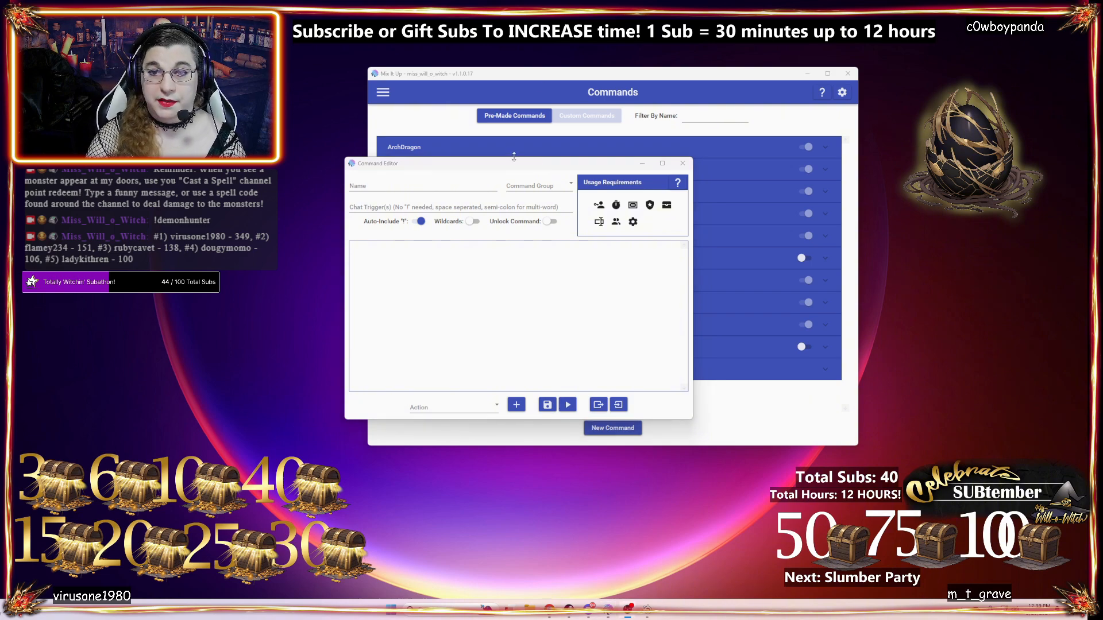
{"action": "left_click_drag", "start_coordinate": [514, 163], "coordinate": [580, 134]}
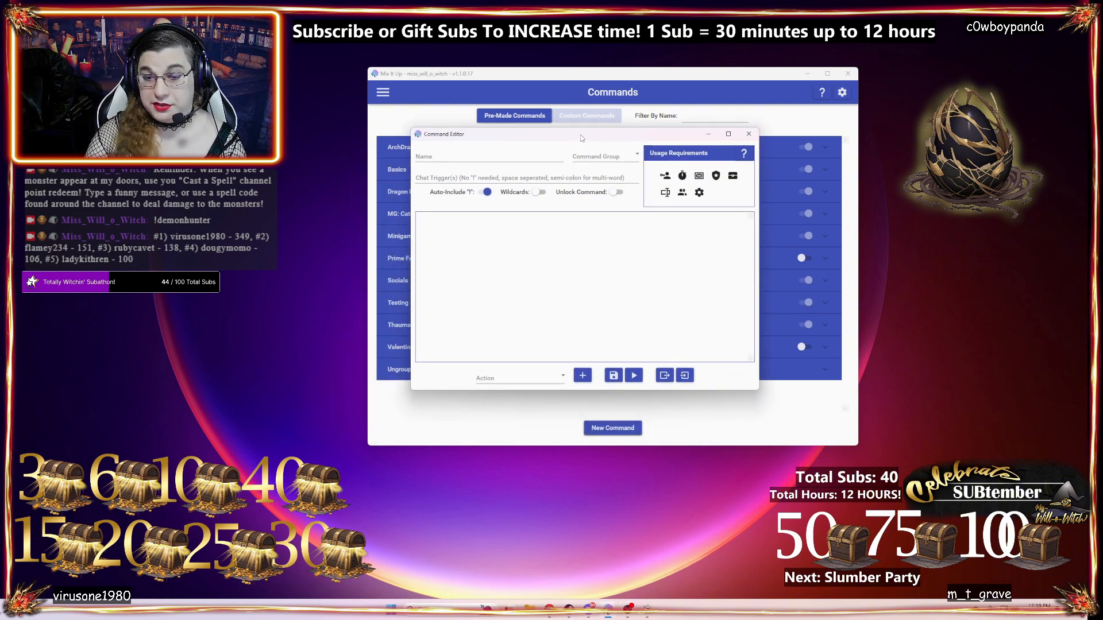
{"action": "left_click", "coordinate": [510, 379]}
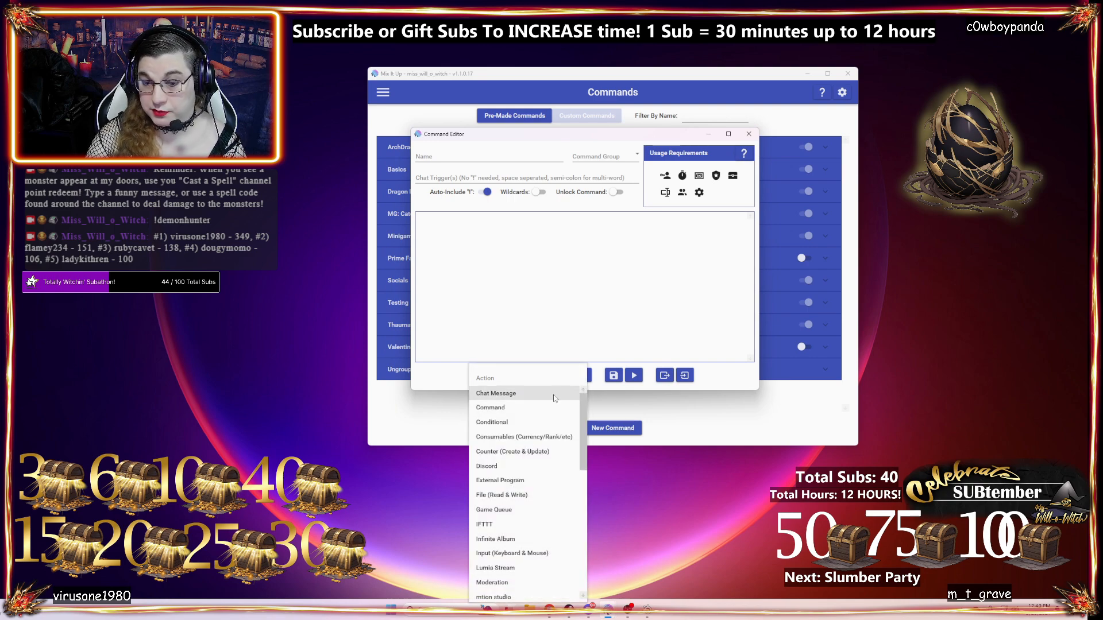
{"action": "left_click", "coordinate": [495, 437]}
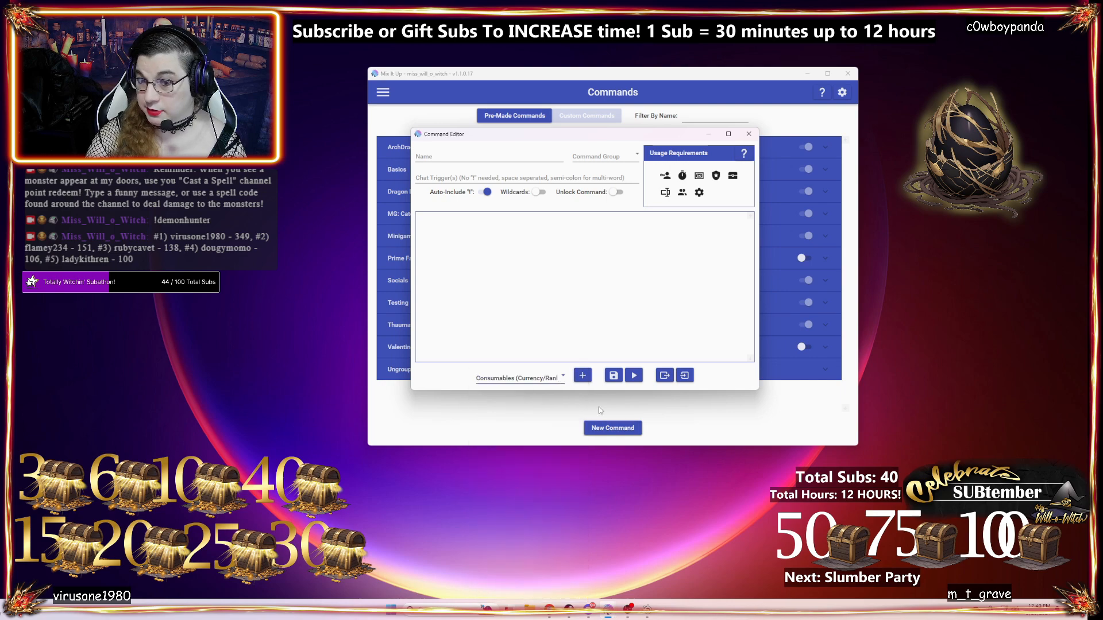
{"action": "left_click", "coordinate": [583, 375]}
- Add a Counter (Create & Update) action to the command and look through the remaining action types
{"action": "left_click", "coordinate": [537, 380]}
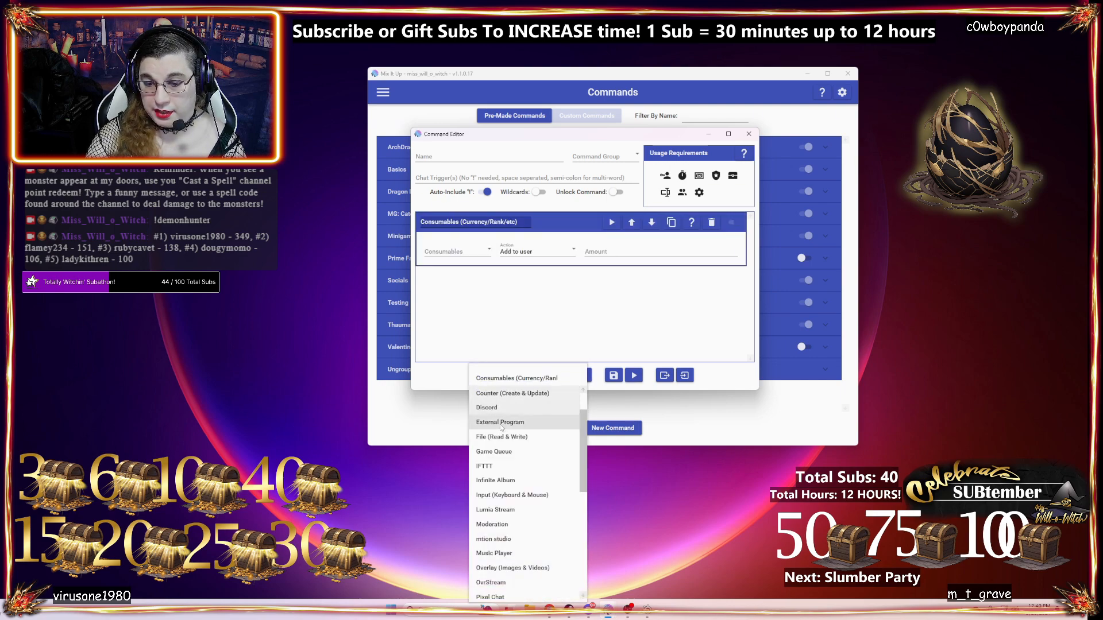
{"action": "left_click", "coordinate": [522, 378]}
{"action": "left_click", "coordinate": [582, 375]}
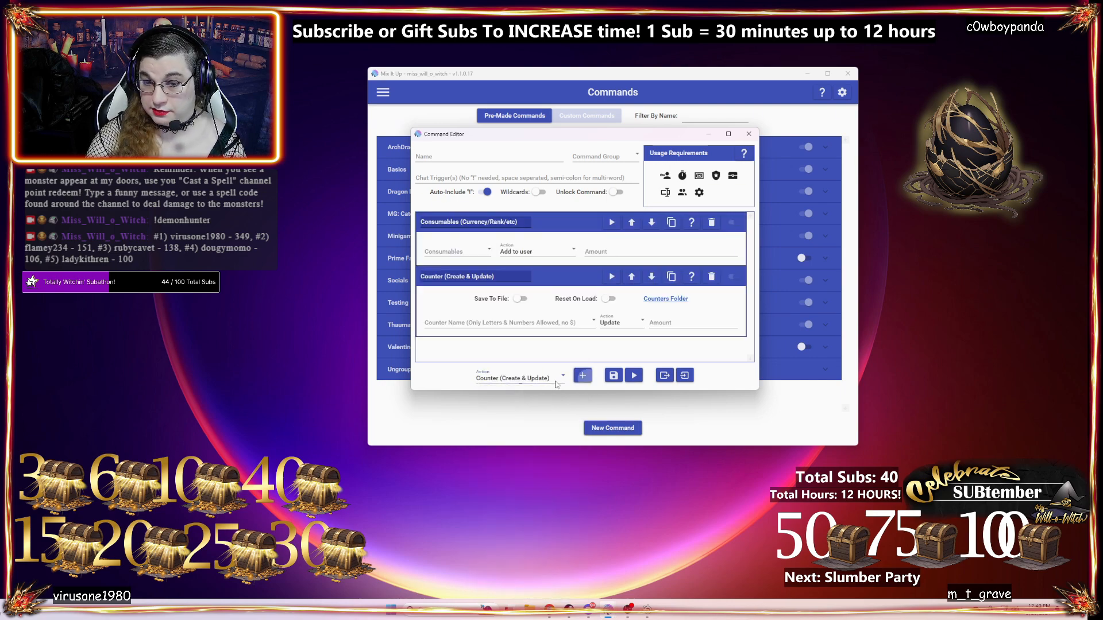
{"action": "left_click", "coordinate": [538, 384]}
{"action": "scroll", "coordinate": [546, 413], "scroll_direction": "down", "scroll_amount": 6}
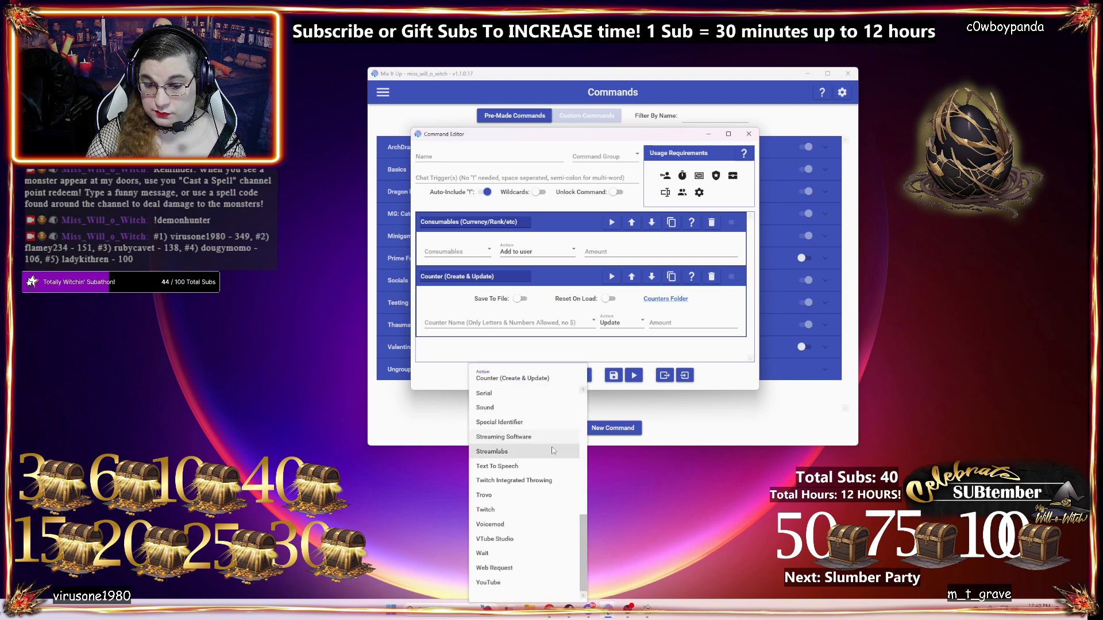
{"action": "left_click", "coordinate": [635, 395]}
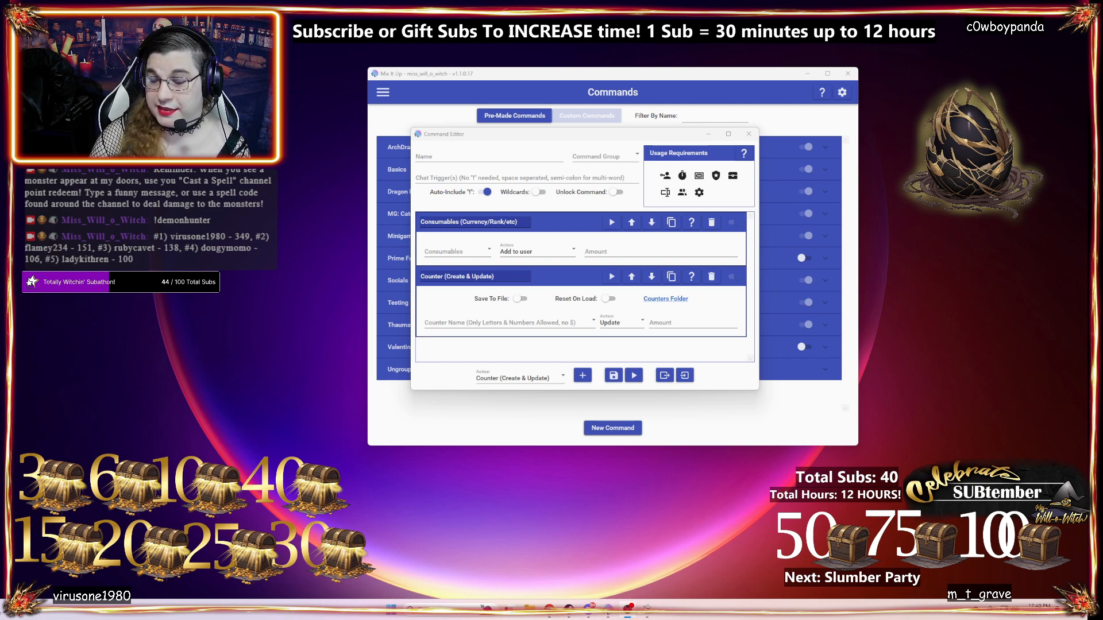
- Configure the Consumables action with Egg as the consumable and an amount of 5
{"action": "left_click", "coordinate": [465, 252]}
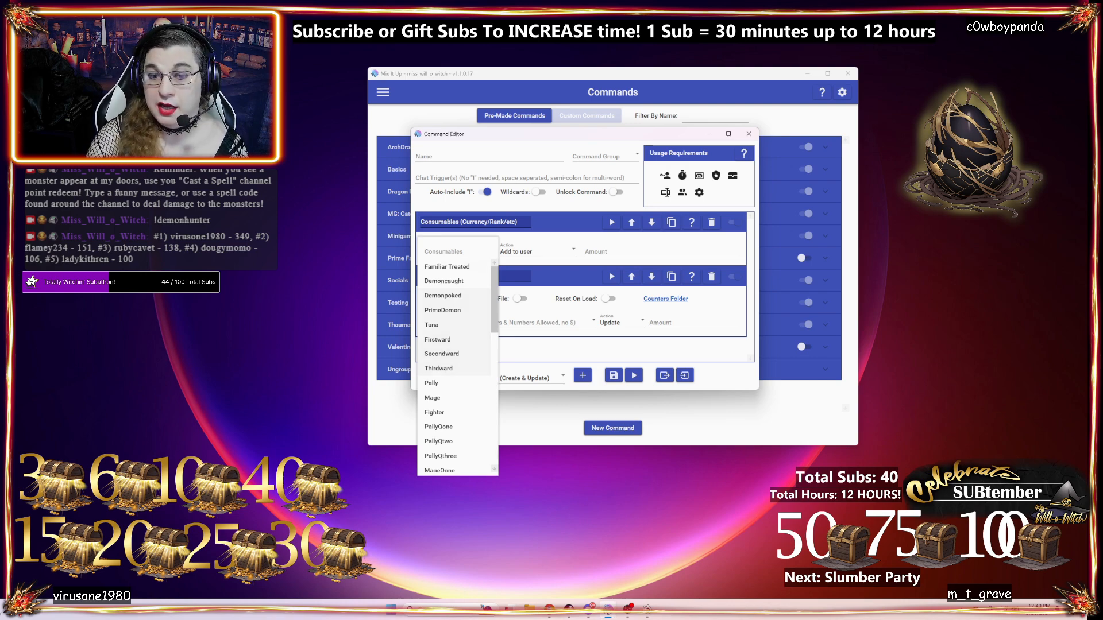
{"action": "scroll", "coordinate": [463, 386], "scroll_direction": "down", "scroll_amount": 4}
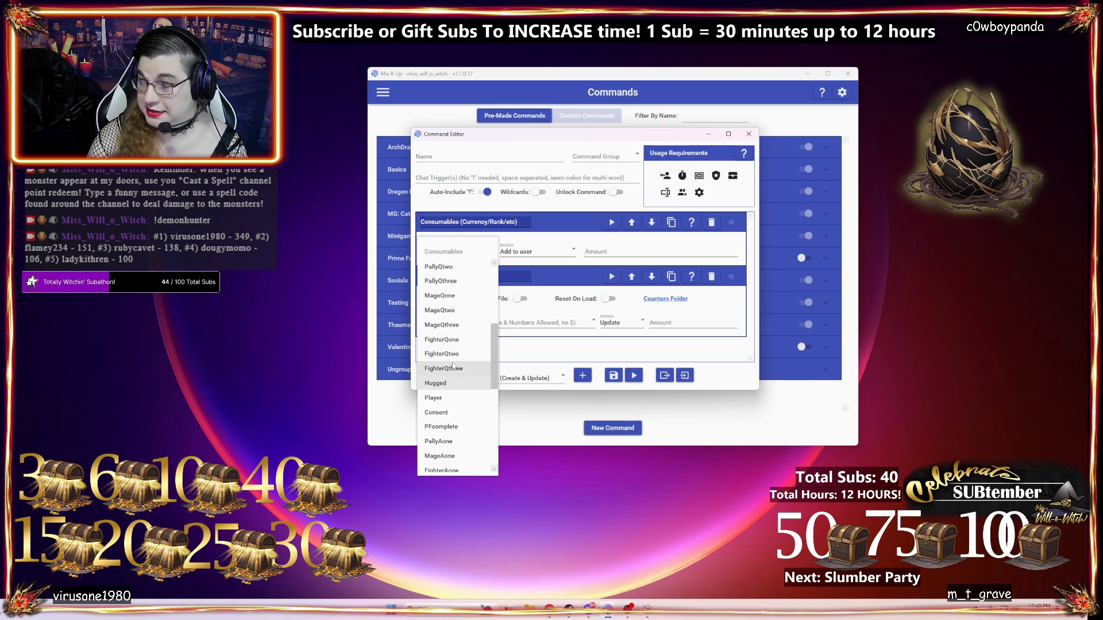
{"action": "scroll", "coordinate": [442, 402], "scroll_direction": "down", "scroll_amount": 5}
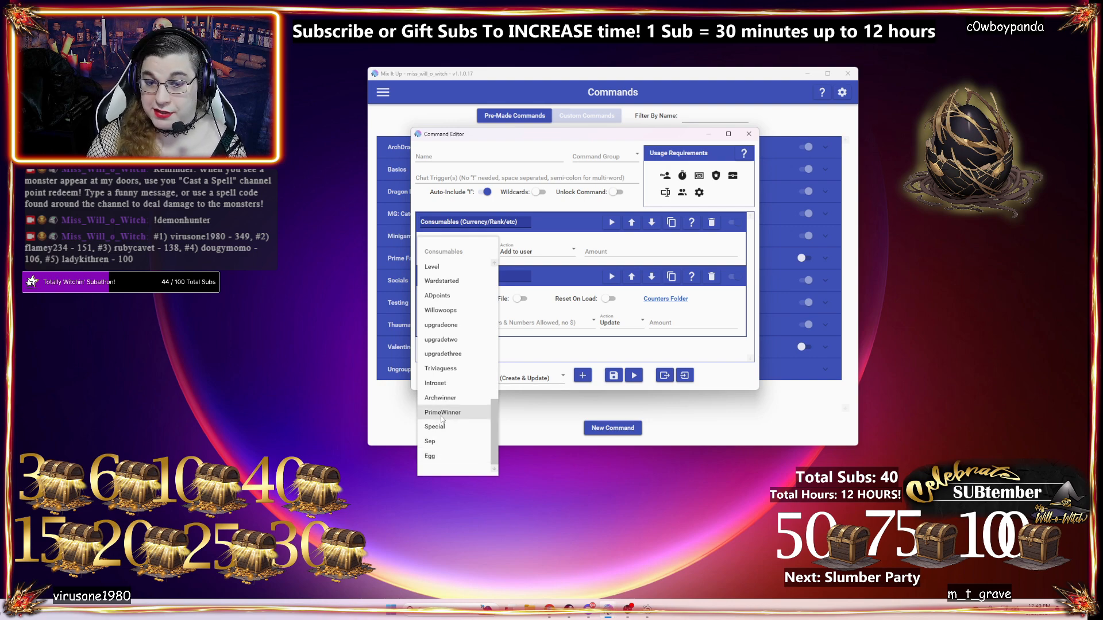
{"action": "scroll", "coordinate": [445, 402], "scroll_direction": "up", "scroll_amount": 2}
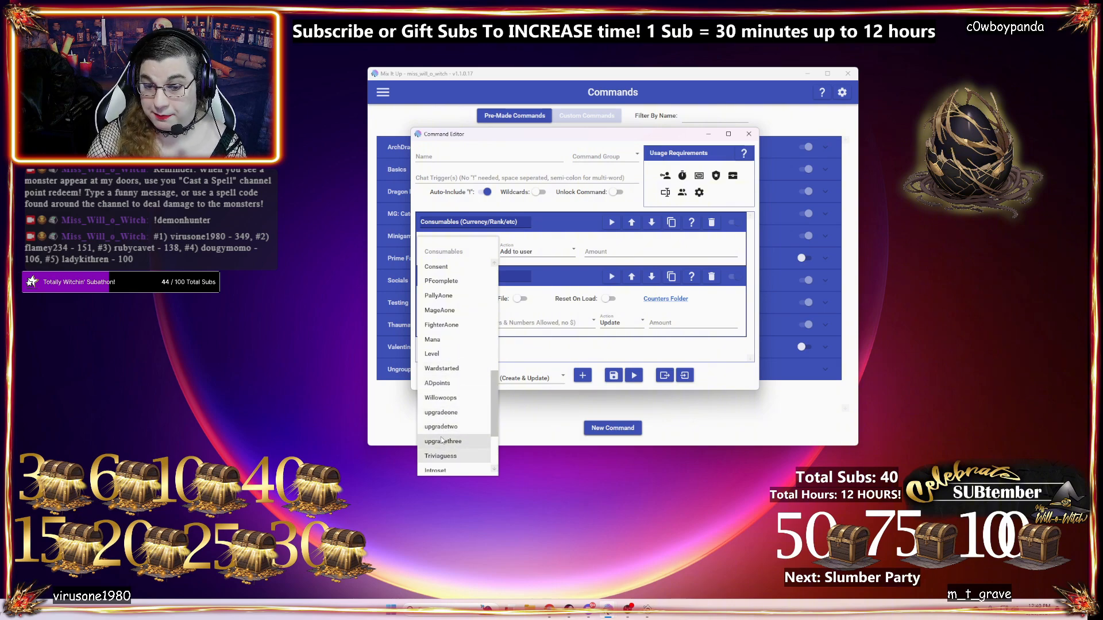
{"action": "scroll", "coordinate": [439, 431], "scroll_direction": "up", "scroll_amount": 3}
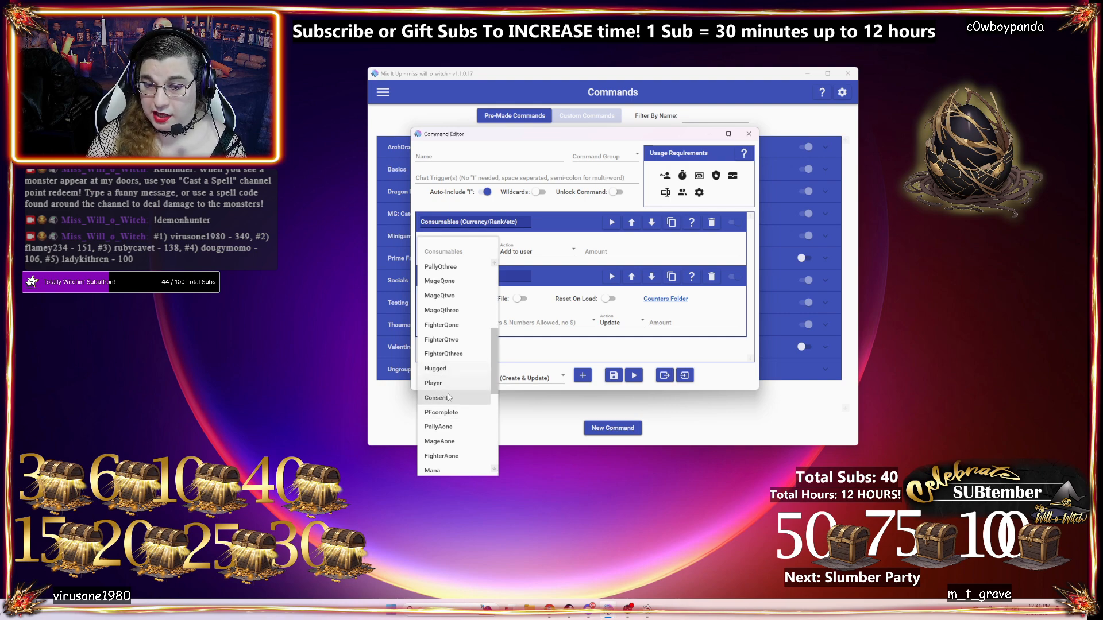
{"action": "scroll", "coordinate": [440, 402], "scroll_direction": "down", "scroll_amount": 10}
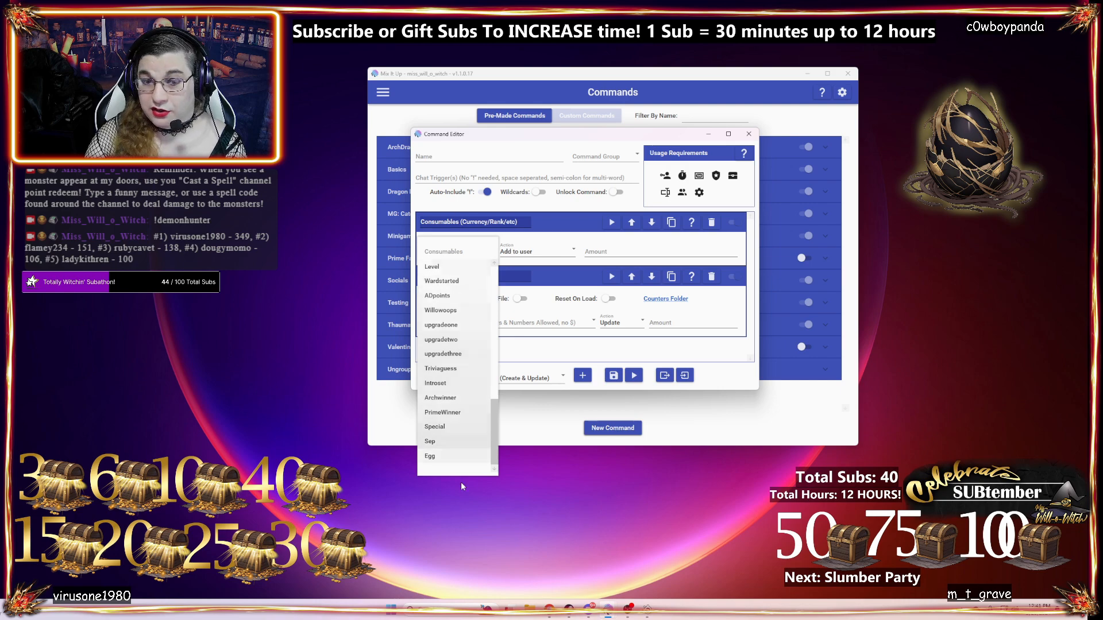
{"action": "left_click", "coordinate": [727, 361]}
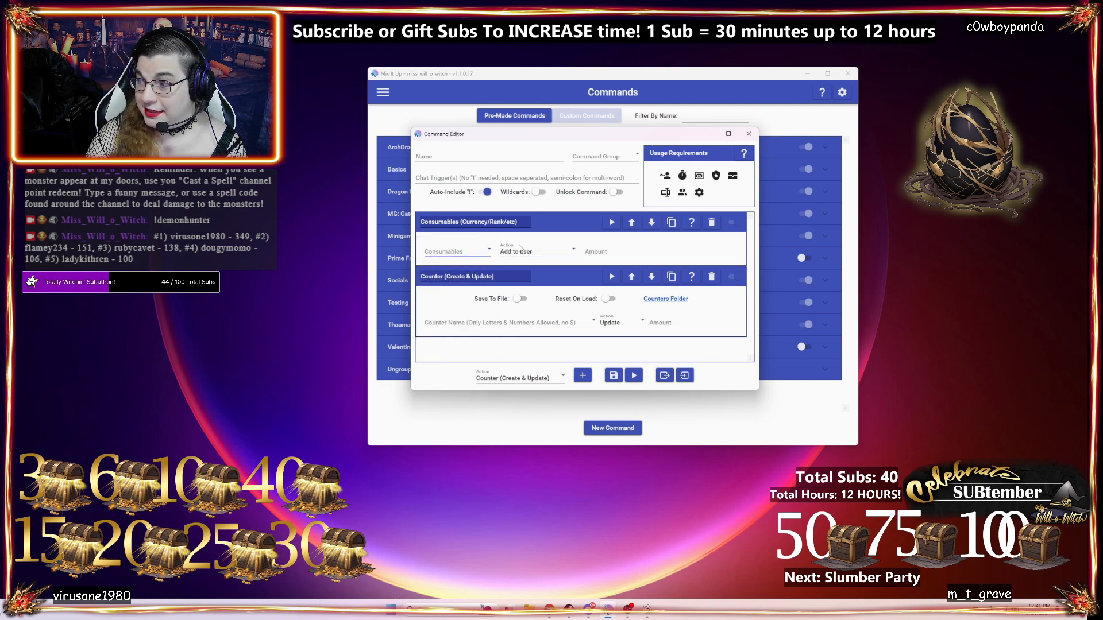
{"action": "left_click", "coordinate": [463, 251]}
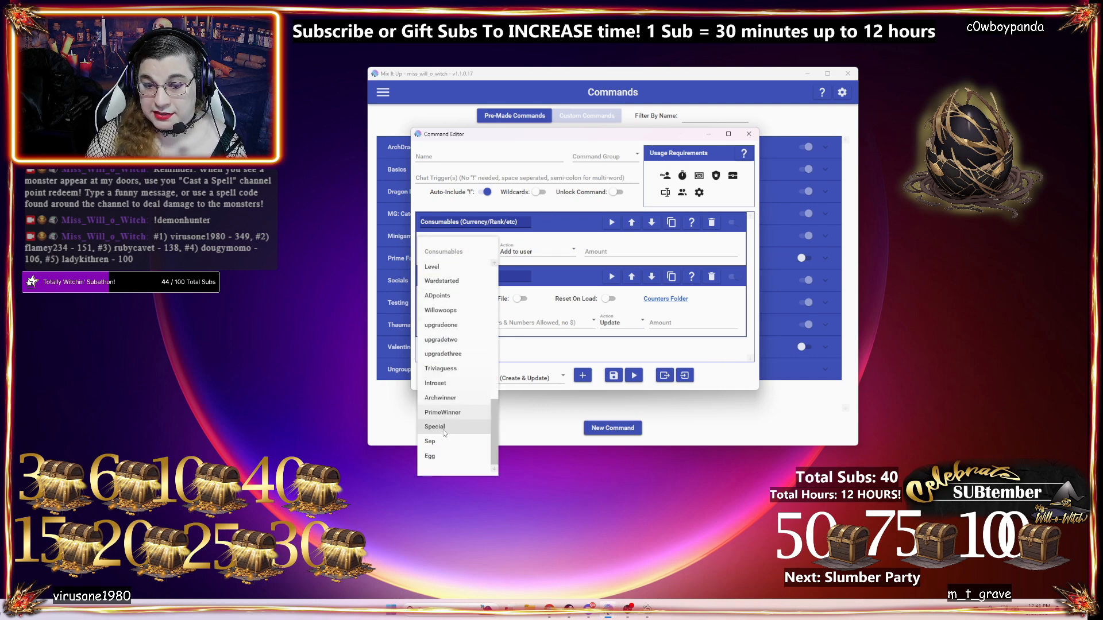
{"action": "left_click", "coordinate": [442, 455]}
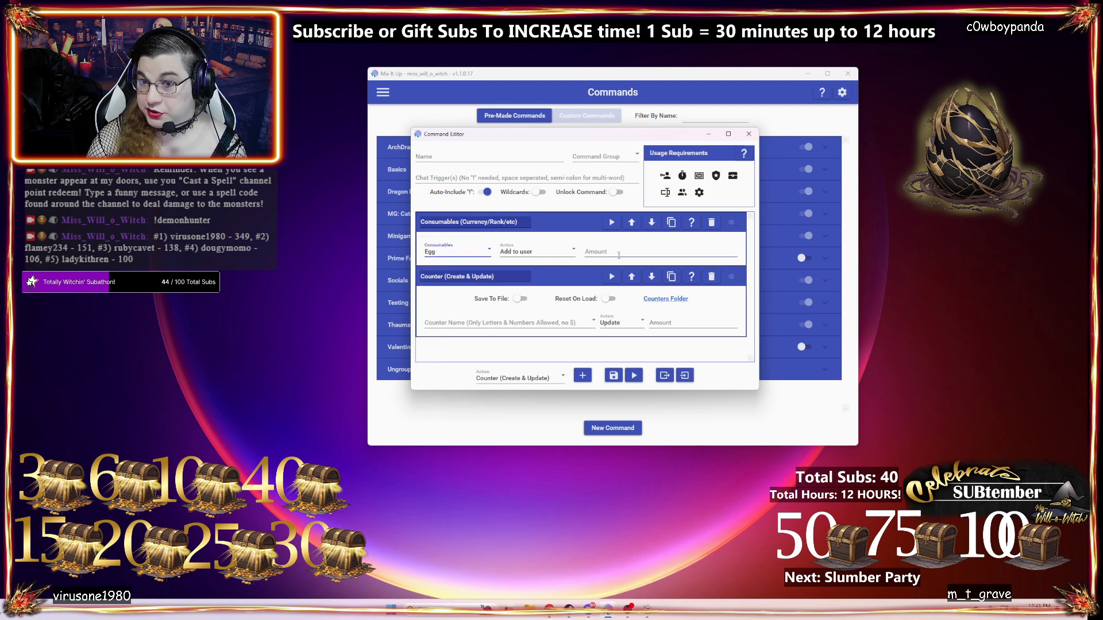
{"action": "left_click", "coordinate": [632, 257]}
{"action": "type", "text": "5"}
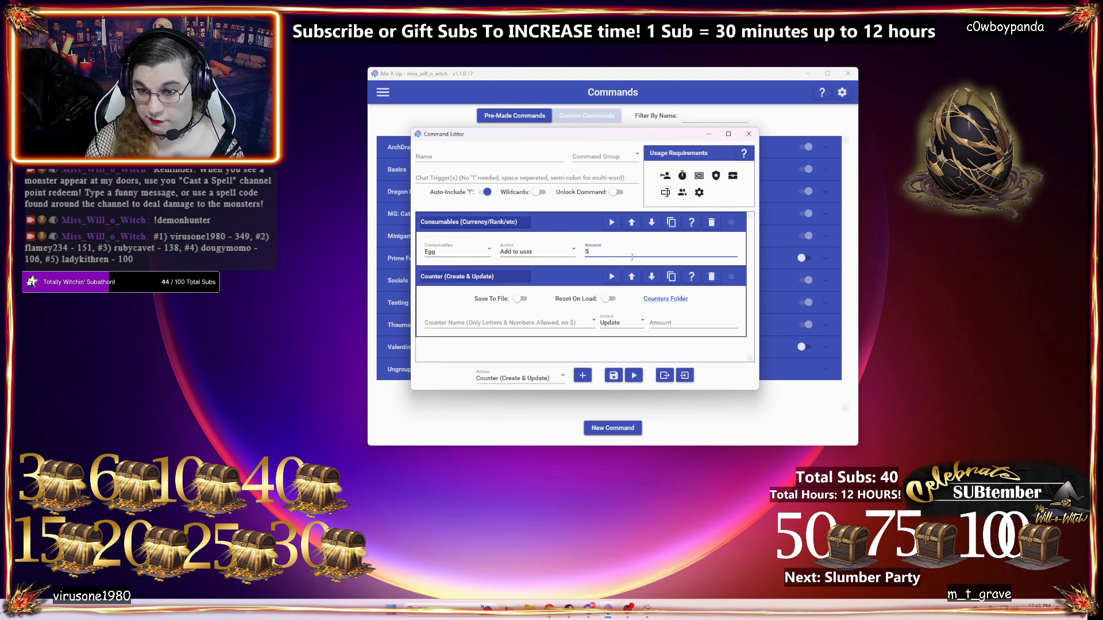
{"action": "left_click", "coordinate": [690, 353]}
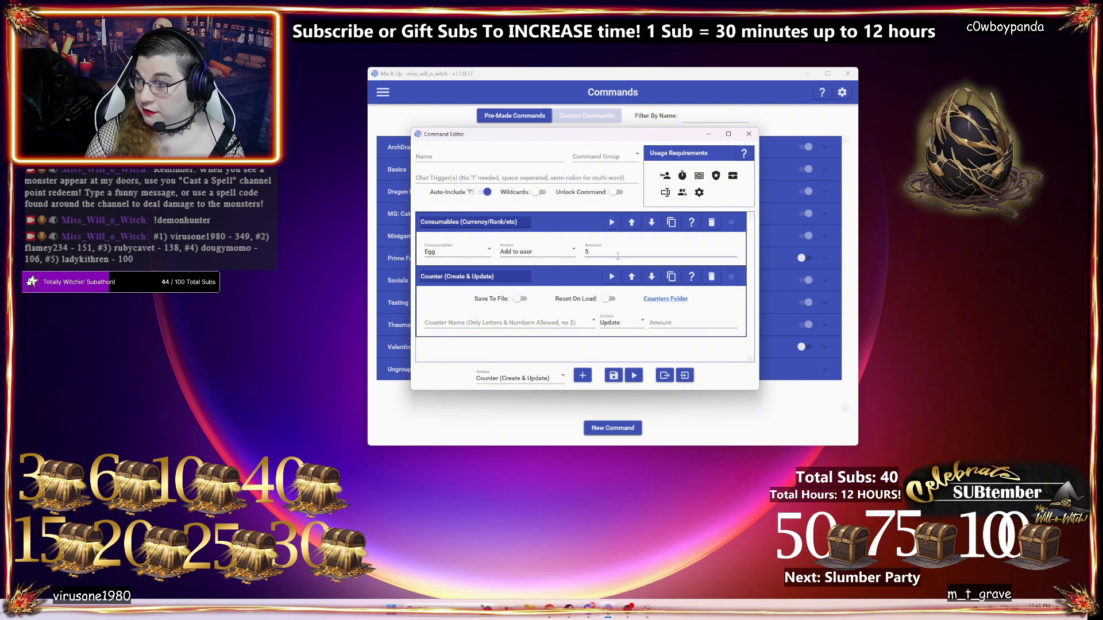
- View the consumables and the add, subtract and reset options offered in the Consumables action
{"action": "left_click", "coordinate": [474, 253]}
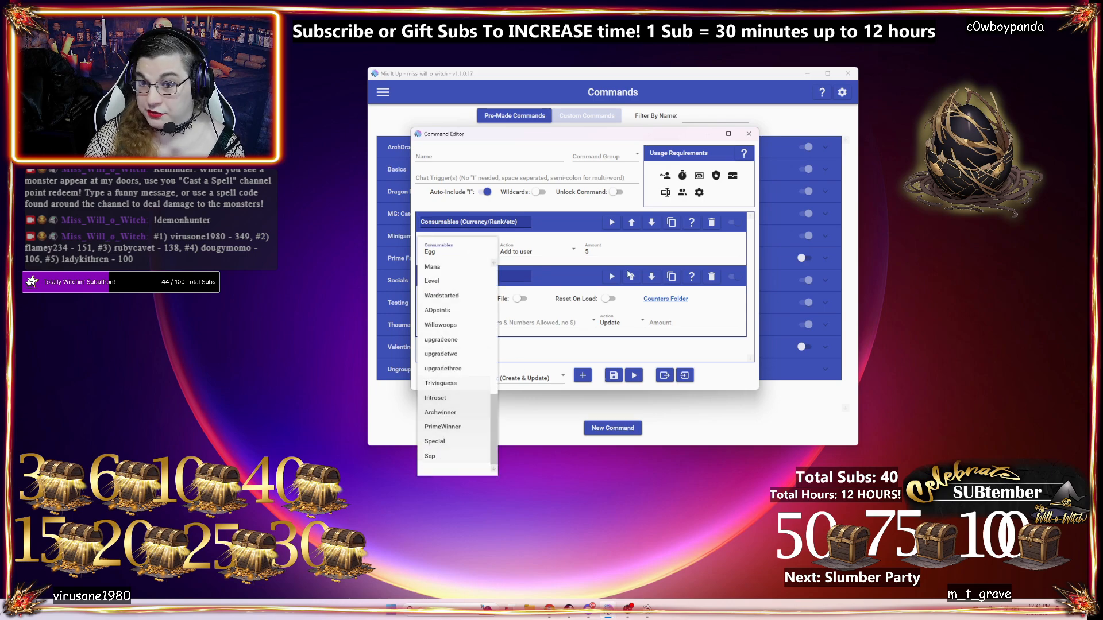
{"action": "left_click", "coordinate": [535, 251]}
{"action": "left_click", "coordinate": [534, 251]}
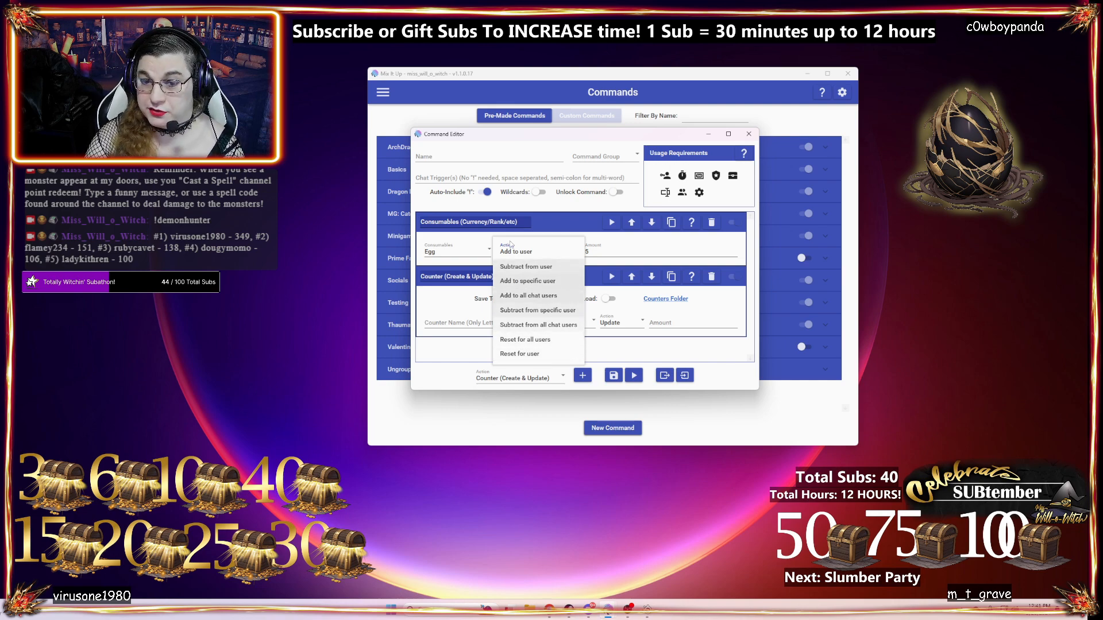
{"action": "left_click", "coordinate": [744, 251]}
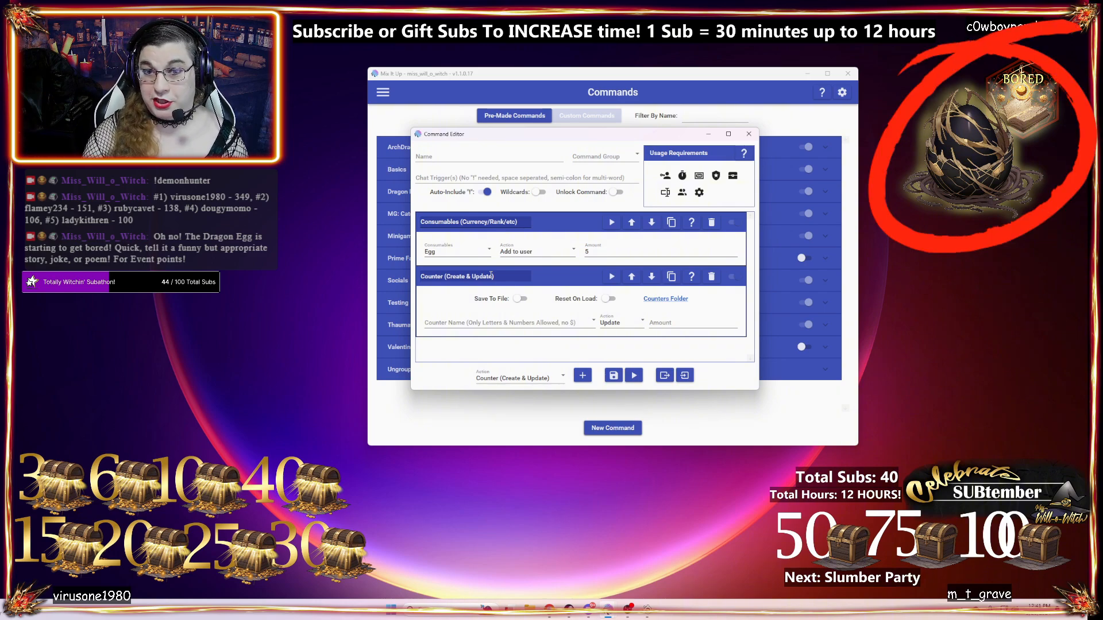
- Open the Dragon Egg Timer from the Timers page in the editor and inspect its Turn off Egg Need action
{"action": "left_click", "coordinate": [384, 93]}
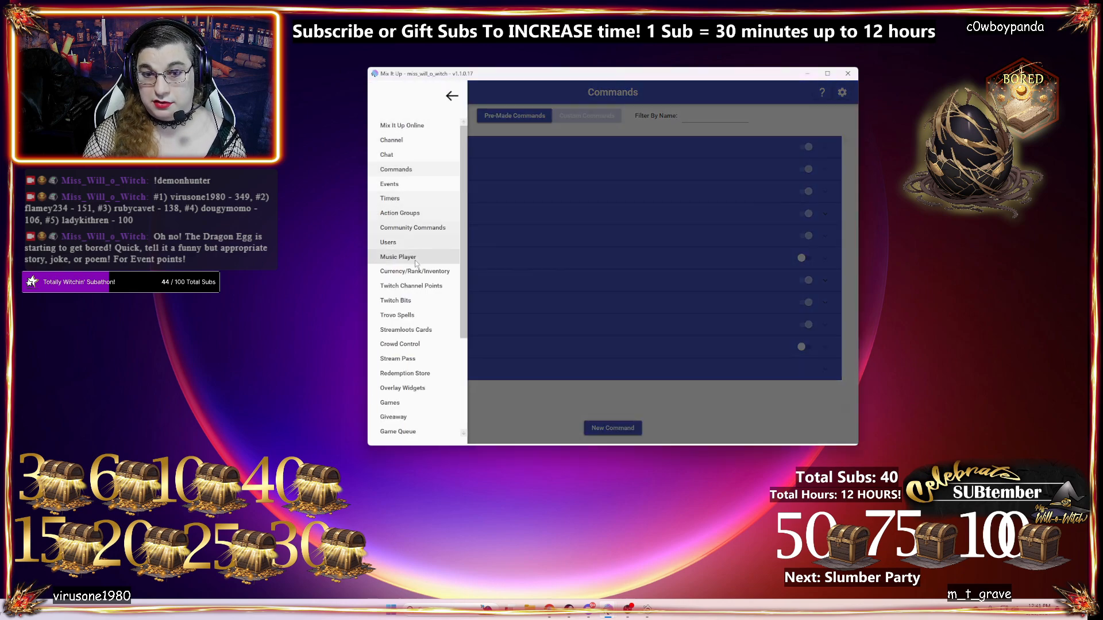
{"action": "left_click", "coordinate": [392, 198]}
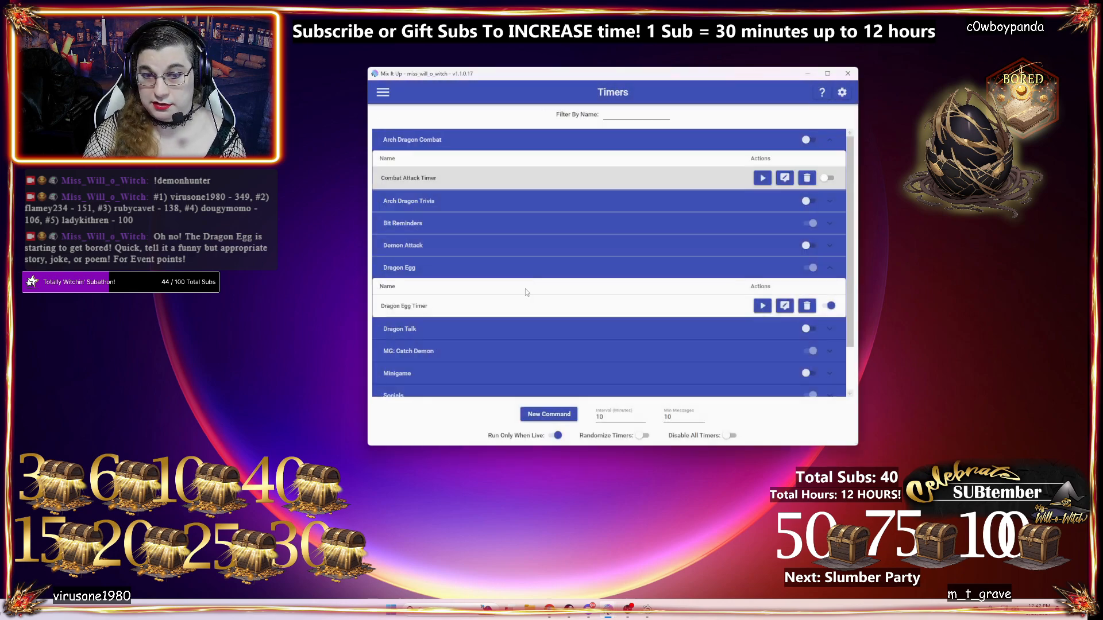
{"action": "left_click", "coordinate": [785, 306]}
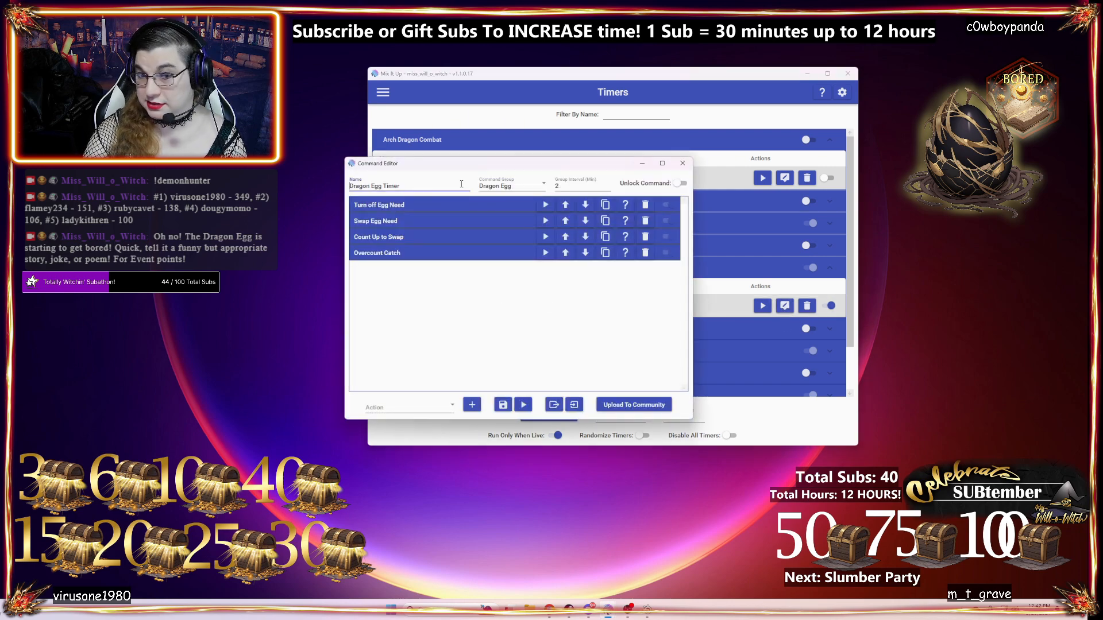
{"action": "left_click", "coordinate": [442, 205]}
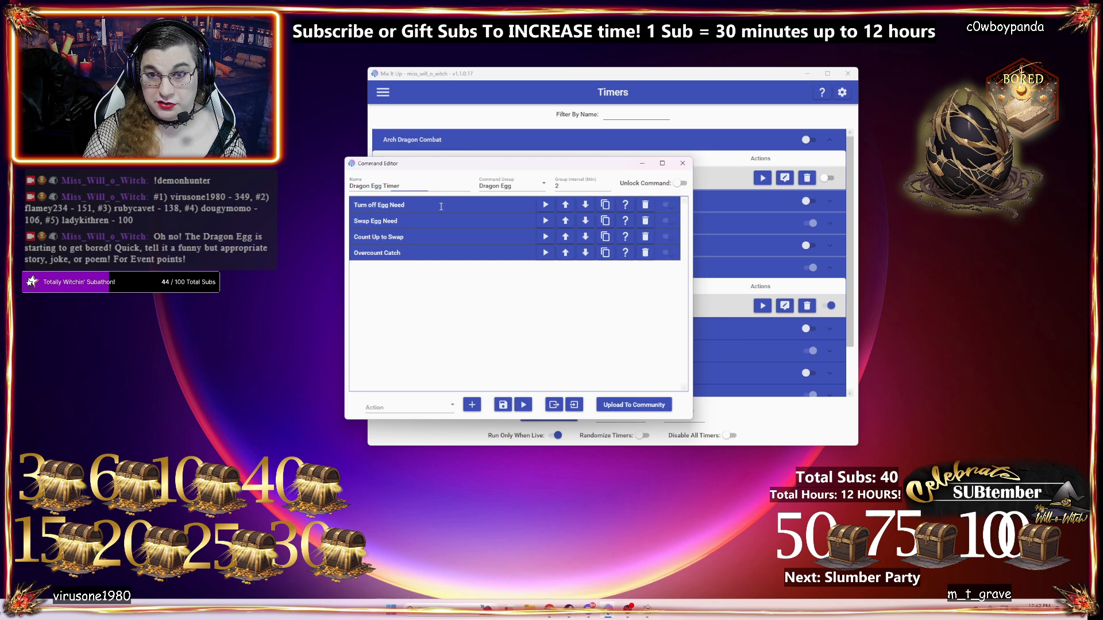
{"action": "left_click", "coordinate": [485, 210]}
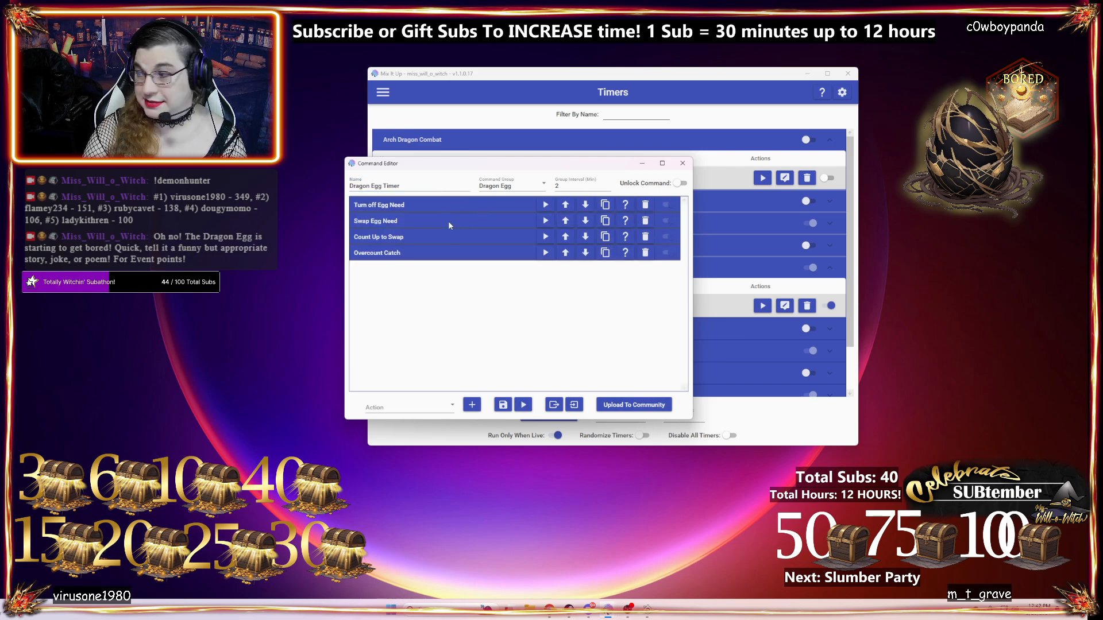
- Inspect the Turn off Egg Need condition and its Counter action, then save and close the Dragon Egg Timer
{"action": "left_click", "coordinate": [491, 207]}
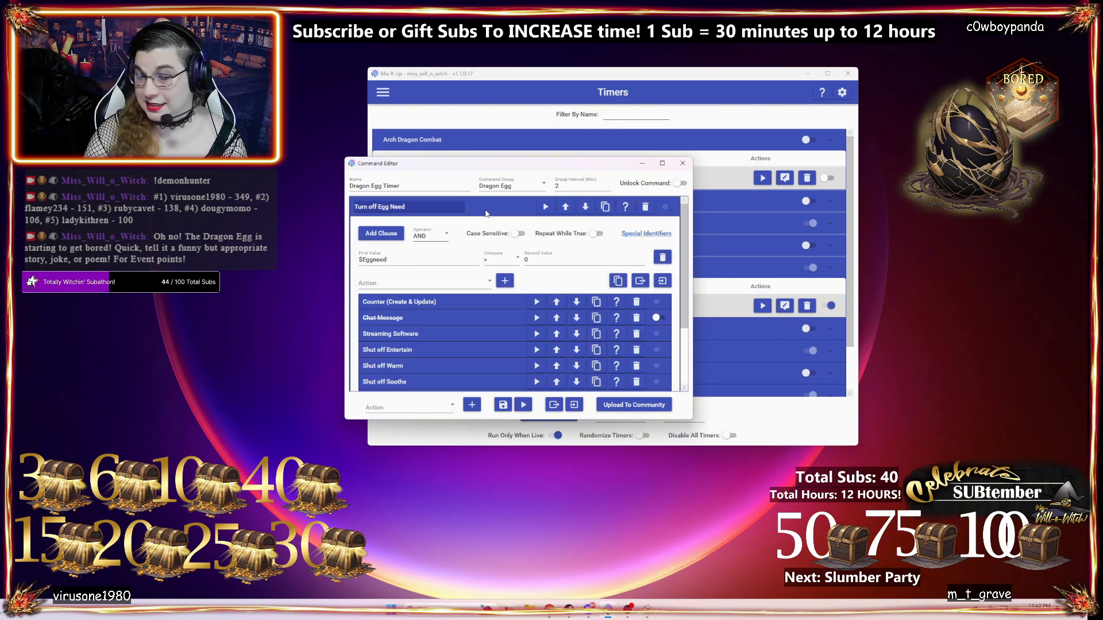
{"action": "scroll", "coordinate": [459, 262], "scroll_direction": "down", "scroll_amount": 1}
{"action": "left_click", "coordinate": [459, 261]}
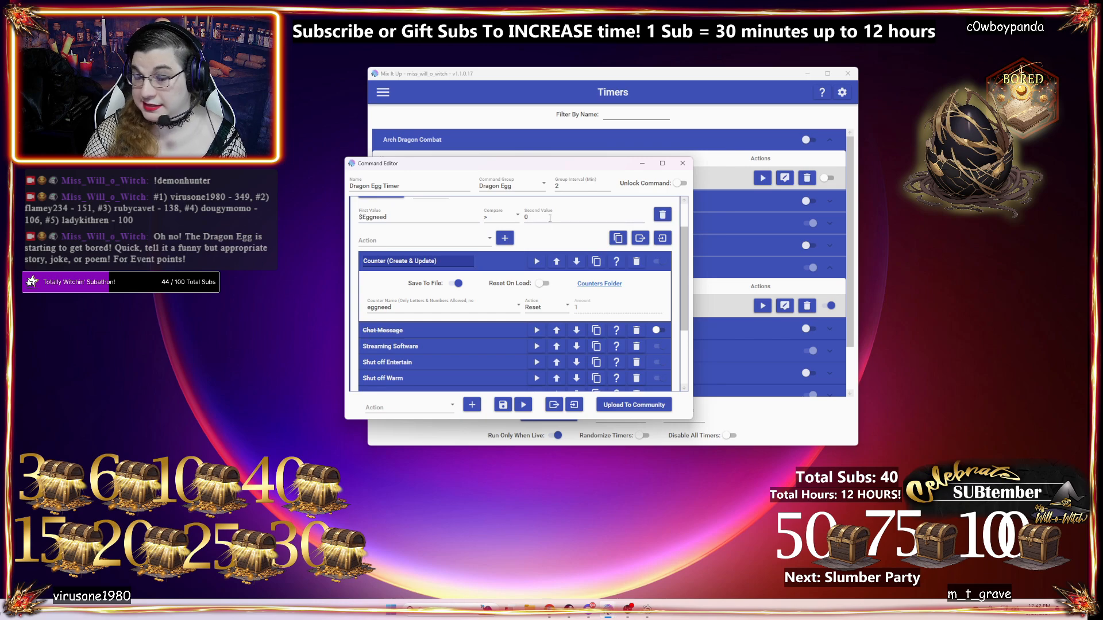
{"action": "left_click", "coordinate": [492, 266]}
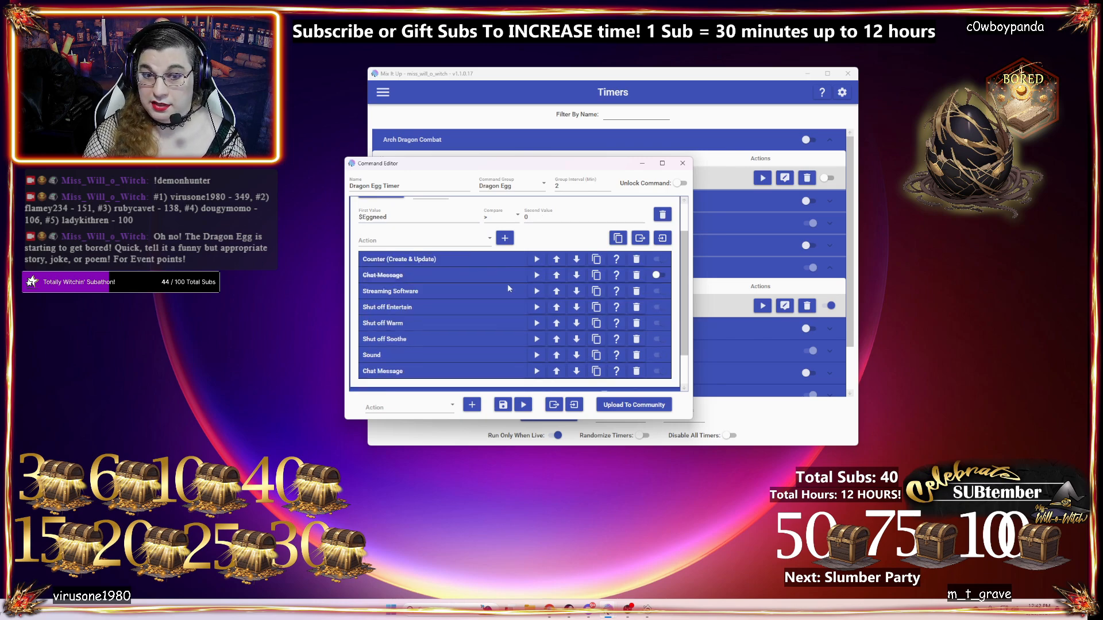
{"action": "left_click", "coordinate": [505, 405]}
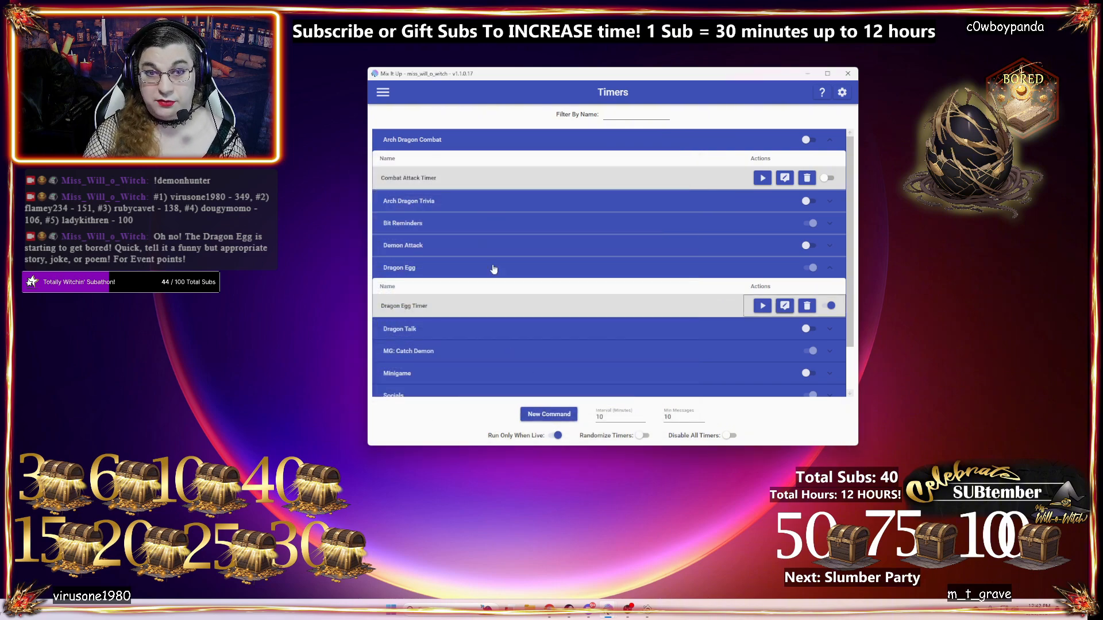
- Bring back the unnamed command draft to review its Consumables and Counter actions, then close it
{"action": "mouse_move", "coordinate": [609, 616]}
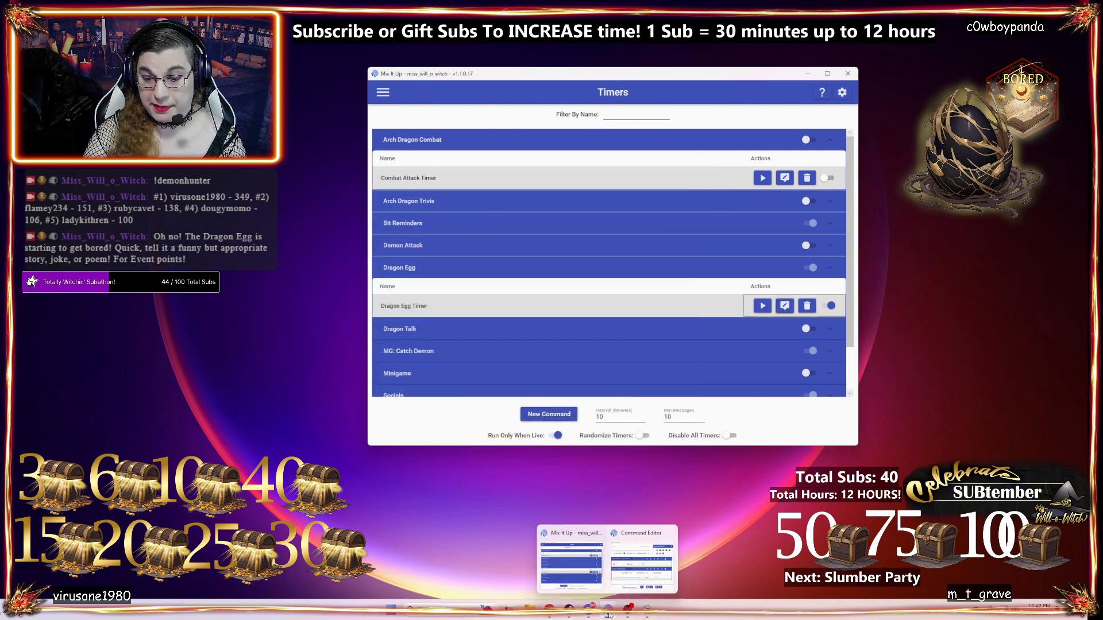
{"action": "left_click", "coordinate": [644, 568]}
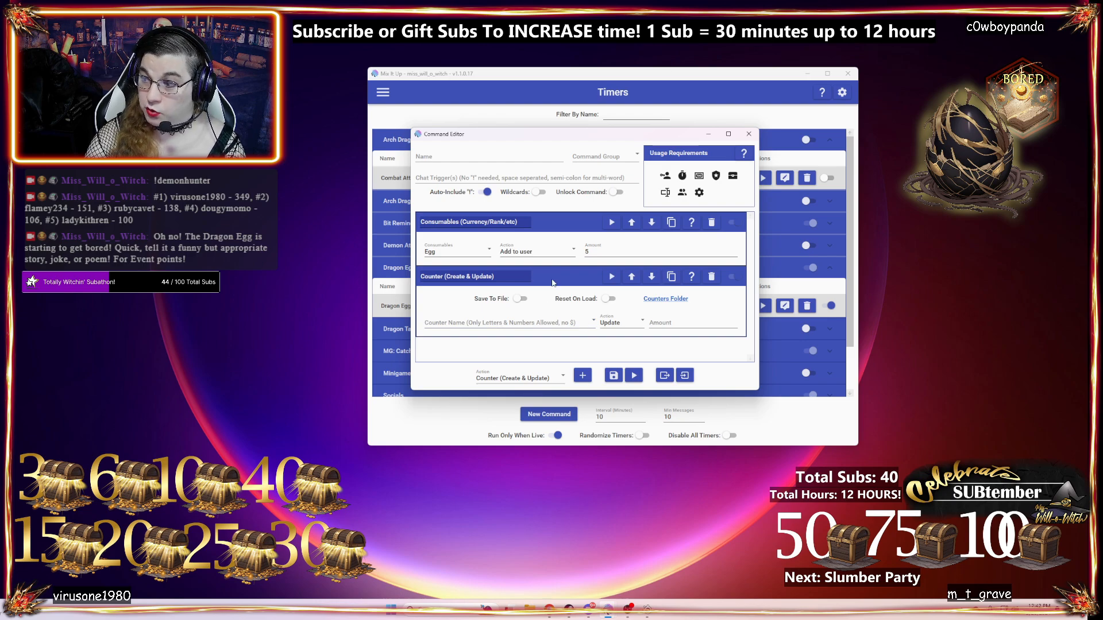
{"action": "left_click", "coordinate": [749, 134]}
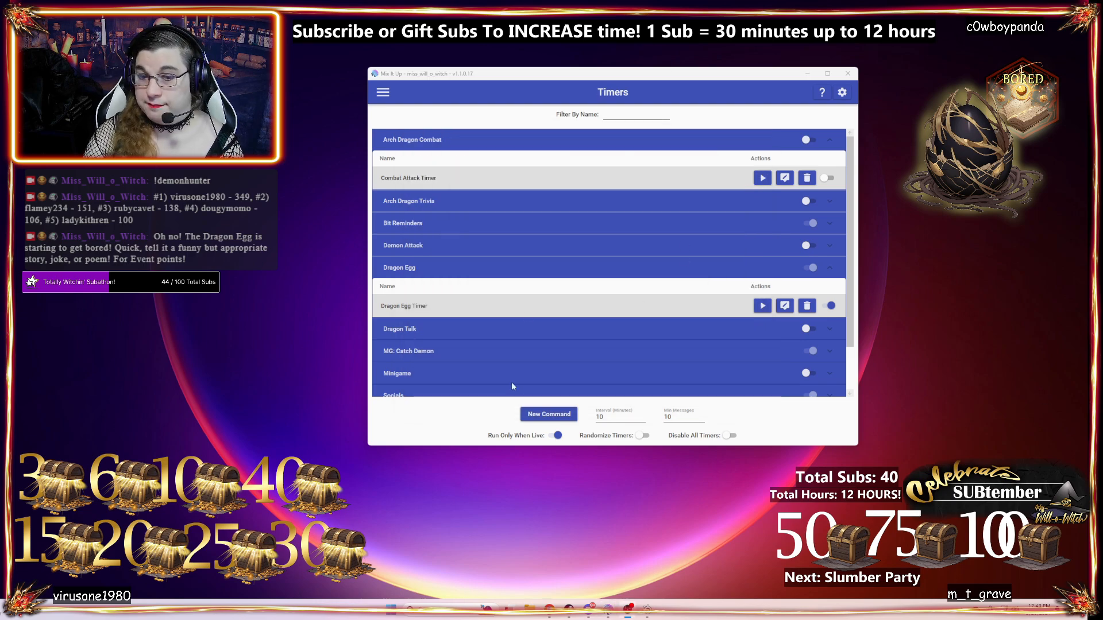
{"action": "left_click", "coordinate": [564, 415]}
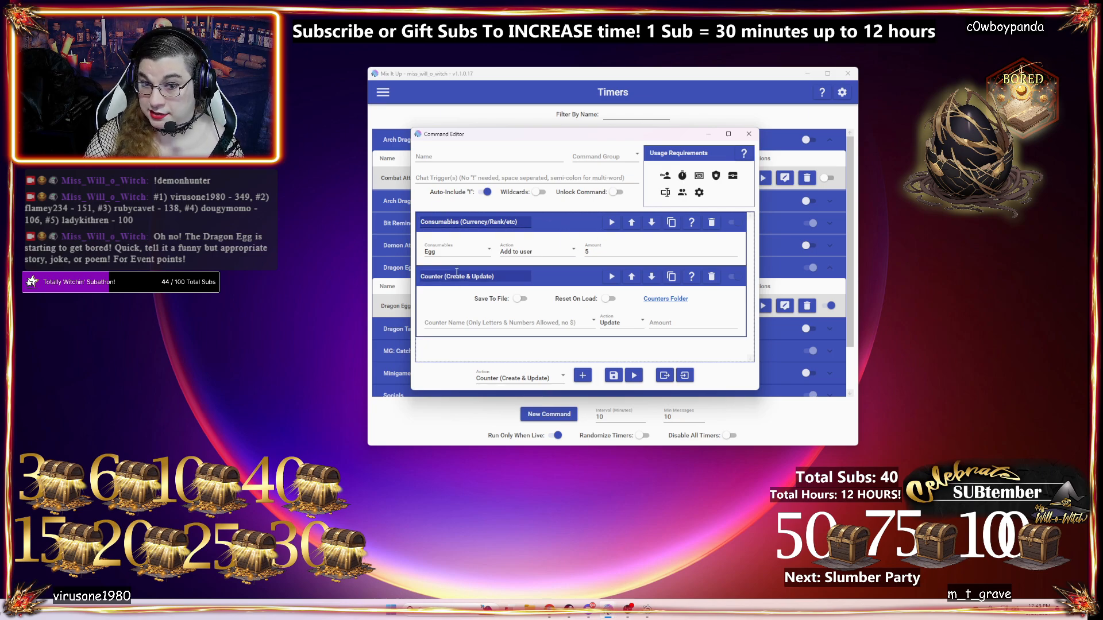
{"action": "left_click", "coordinate": [748, 134]}
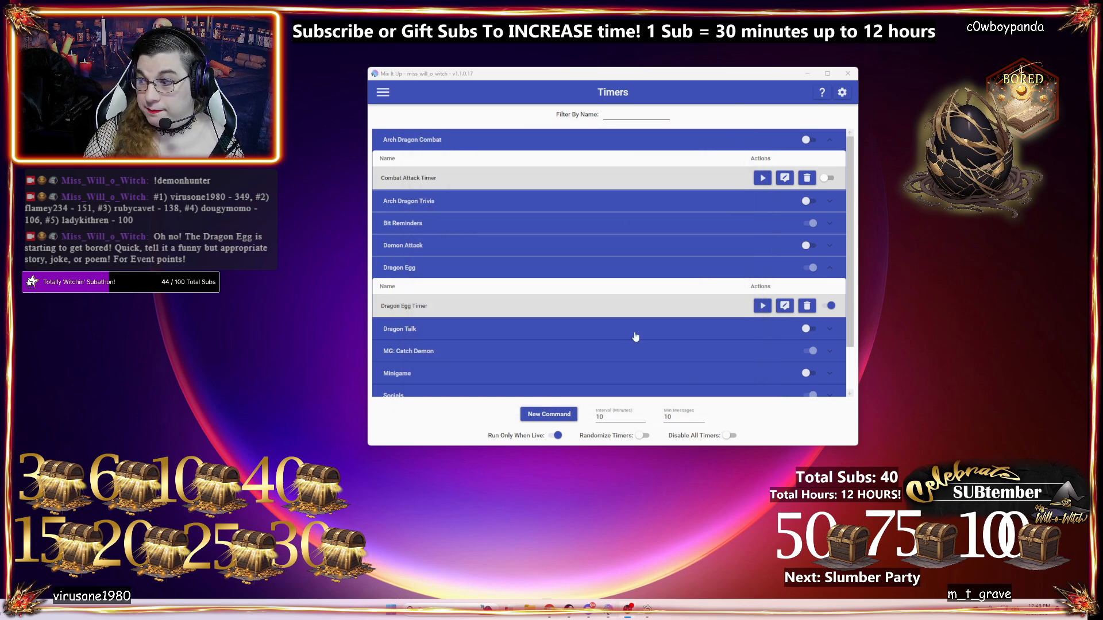
- Open the Currency/Rank/Inventory page and look through the existing currencies down to Egg
{"action": "left_click", "coordinate": [385, 94]}
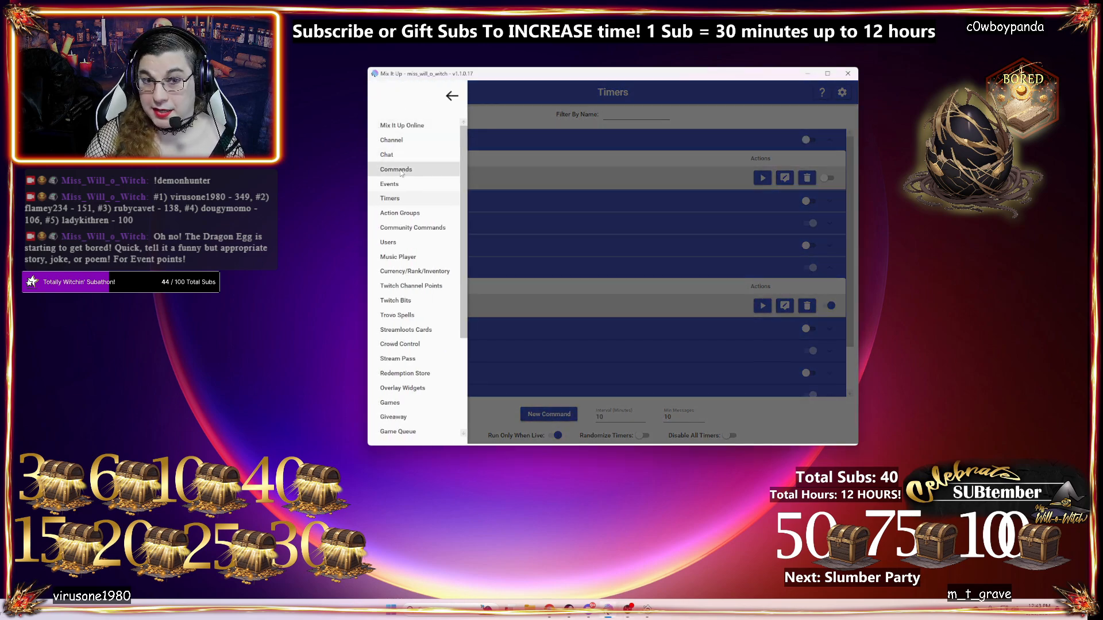
{"action": "left_click", "coordinate": [410, 199]}
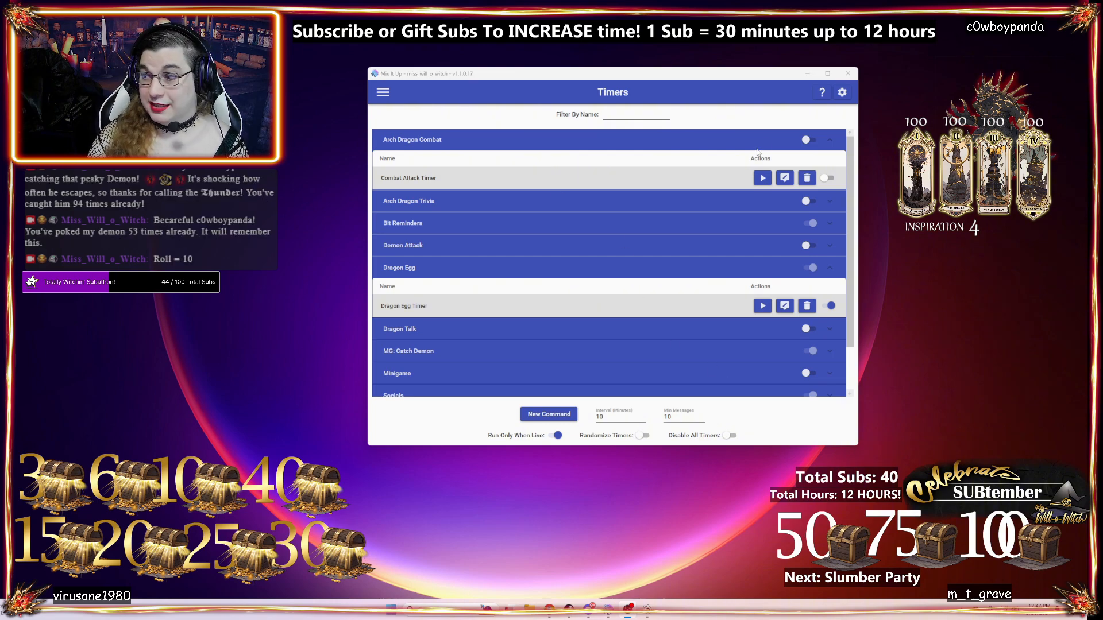
{"action": "left_click", "coordinate": [380, 94]}
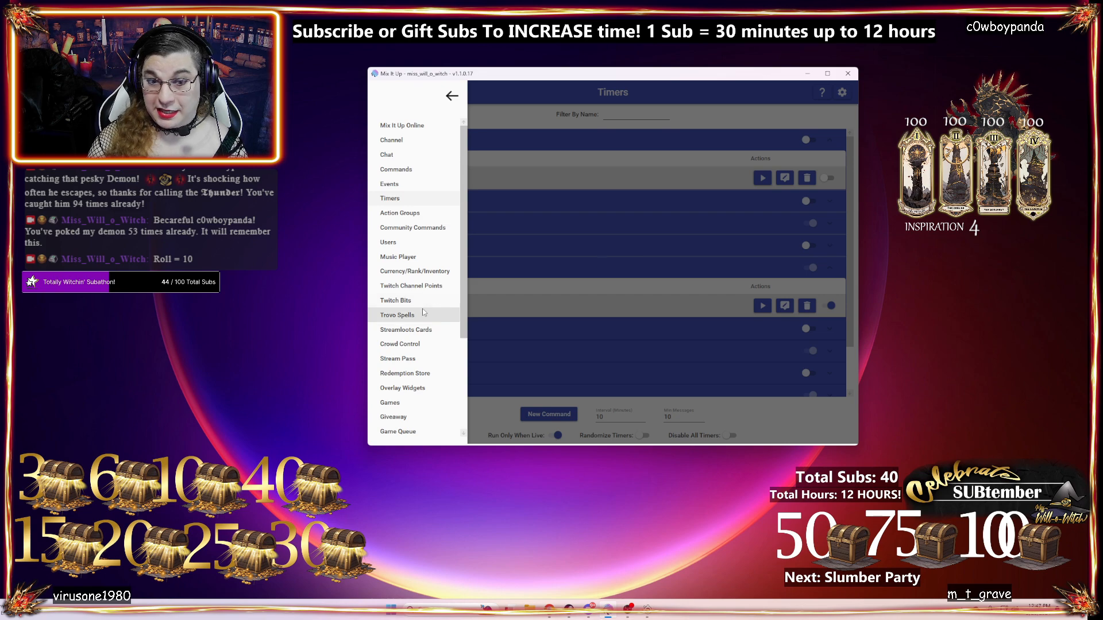
{"action": "left_click", "coordinate": [414, 272]}
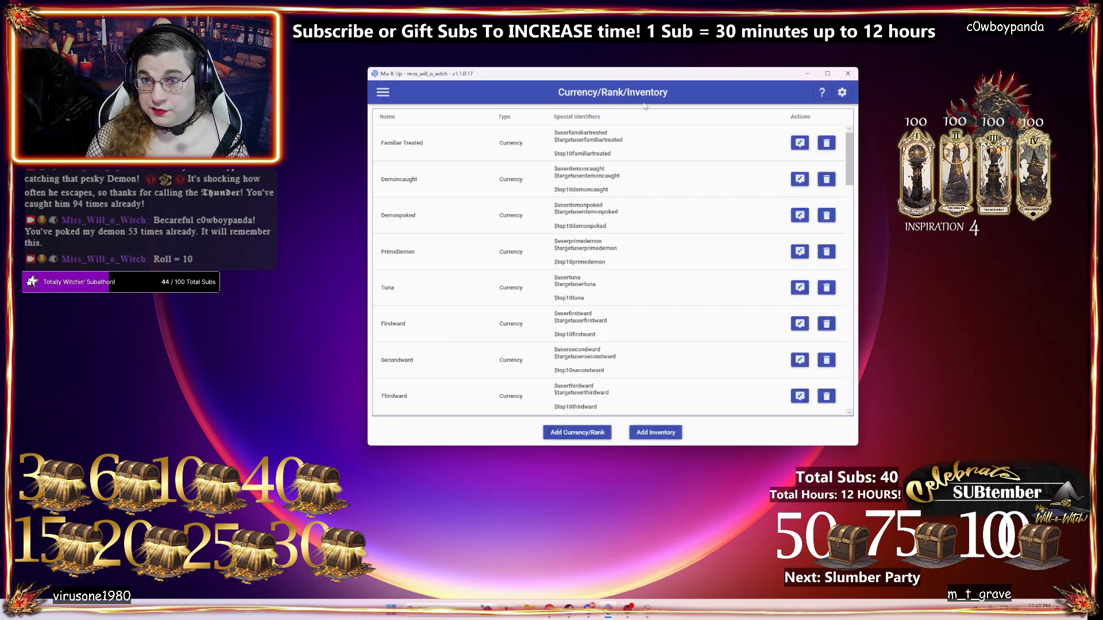
{"action": "scroll", "coordinate": [579, 342], "scroll_direction": "down", "scroll_amount": 12}
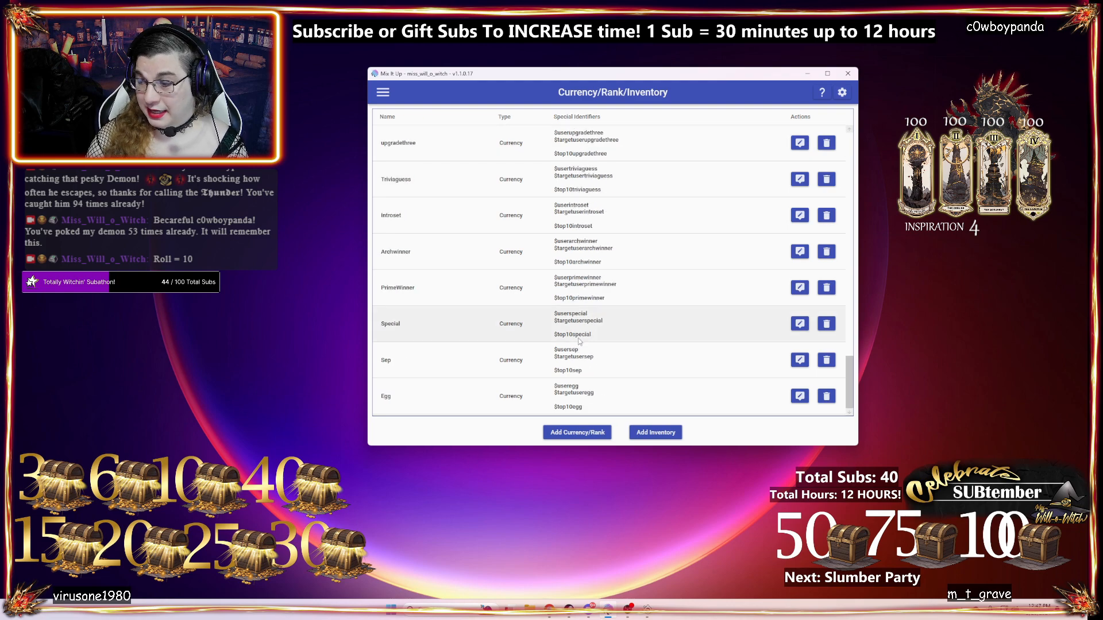
- Start a new currency/rank and name it Bestwitchling
{"action": "left_click", "coordinate": [574, 440]}
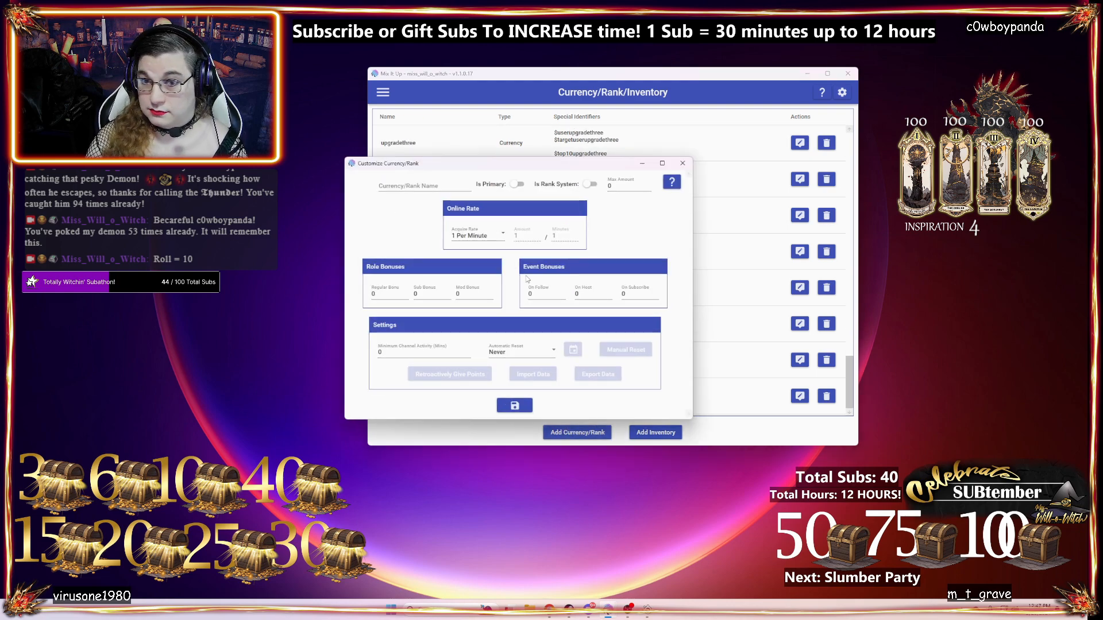
{"action": "left_click", "coordinate": [407, 186]}
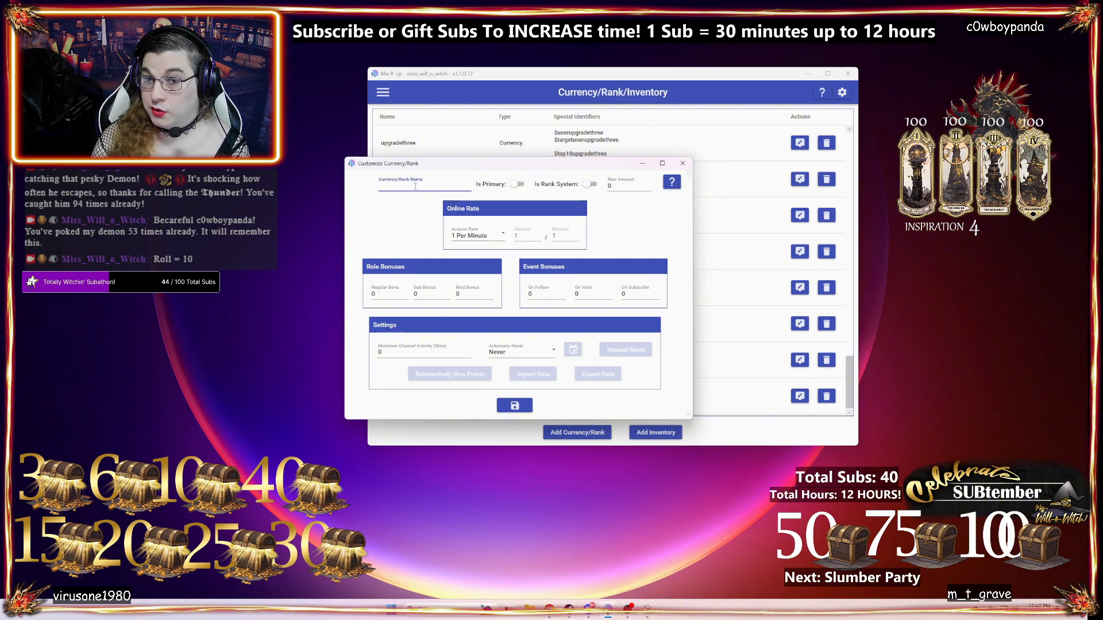
{"action": "type", "text": "Blue"}
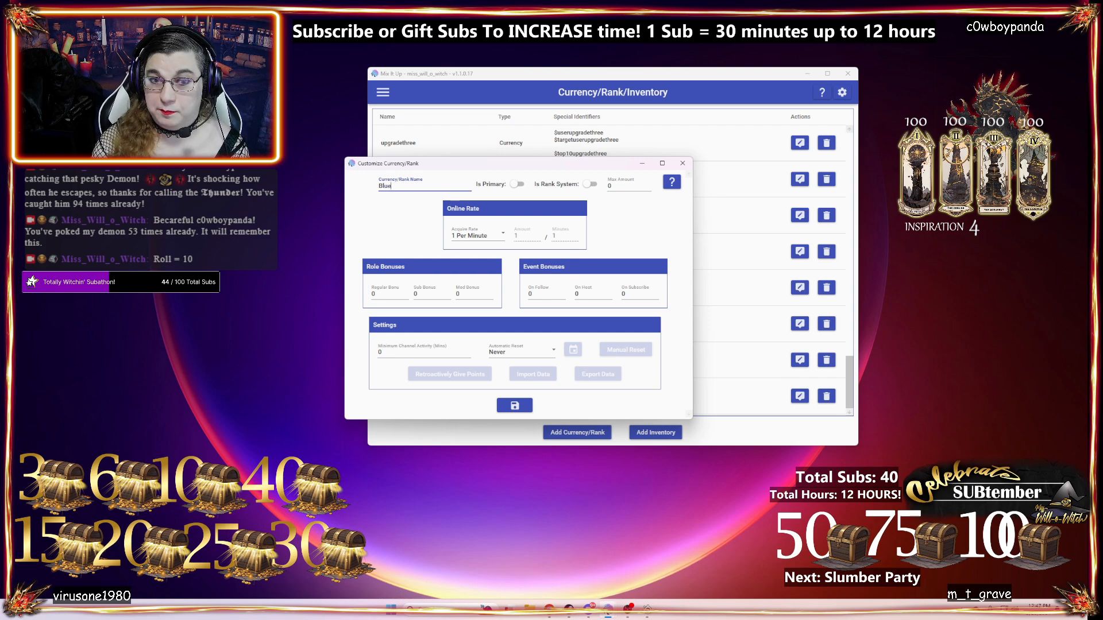
{"action": "key", "text": "BackSpace"}
{"action": "key", "text": "BackSpace"}
{"action": "key", "text": "BackSpace"}
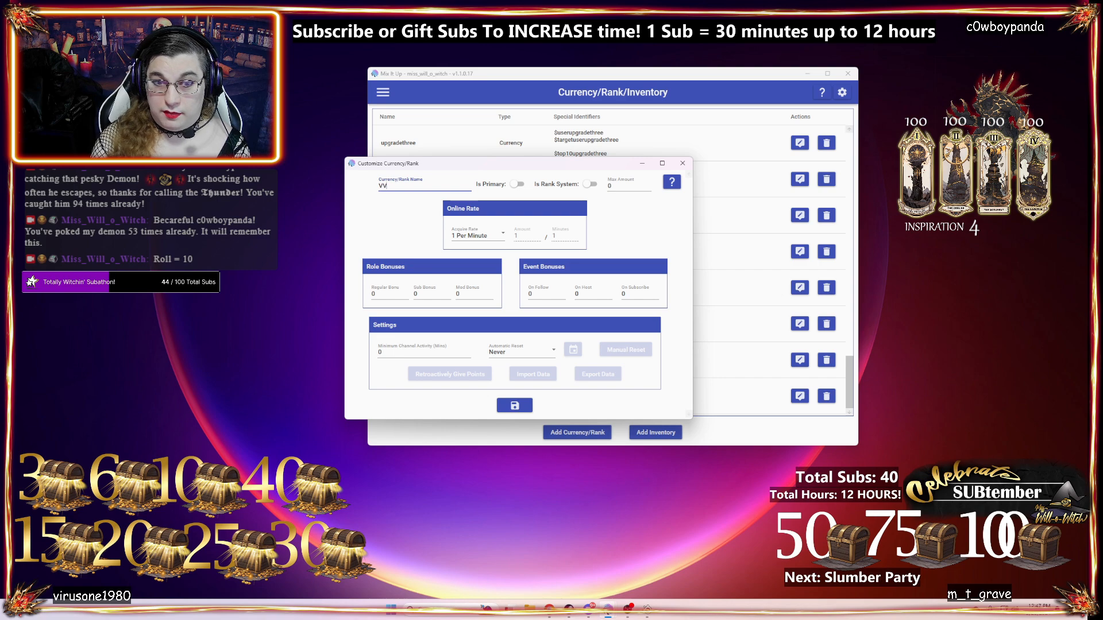
{"action": "type", "text": "Best"}
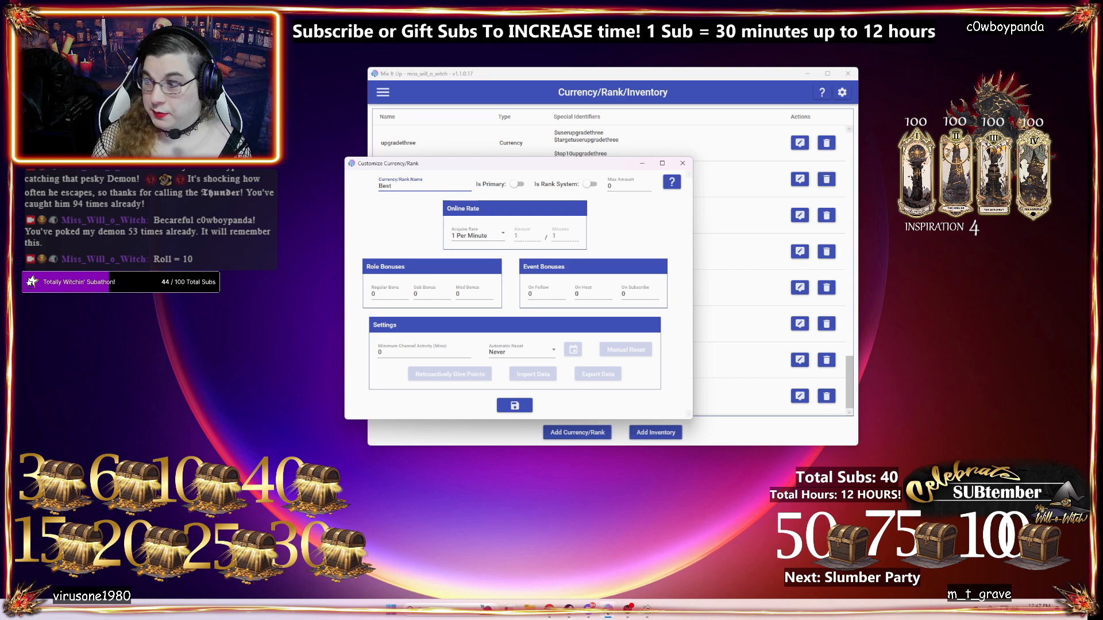
{"action": "type", "text": "with"}
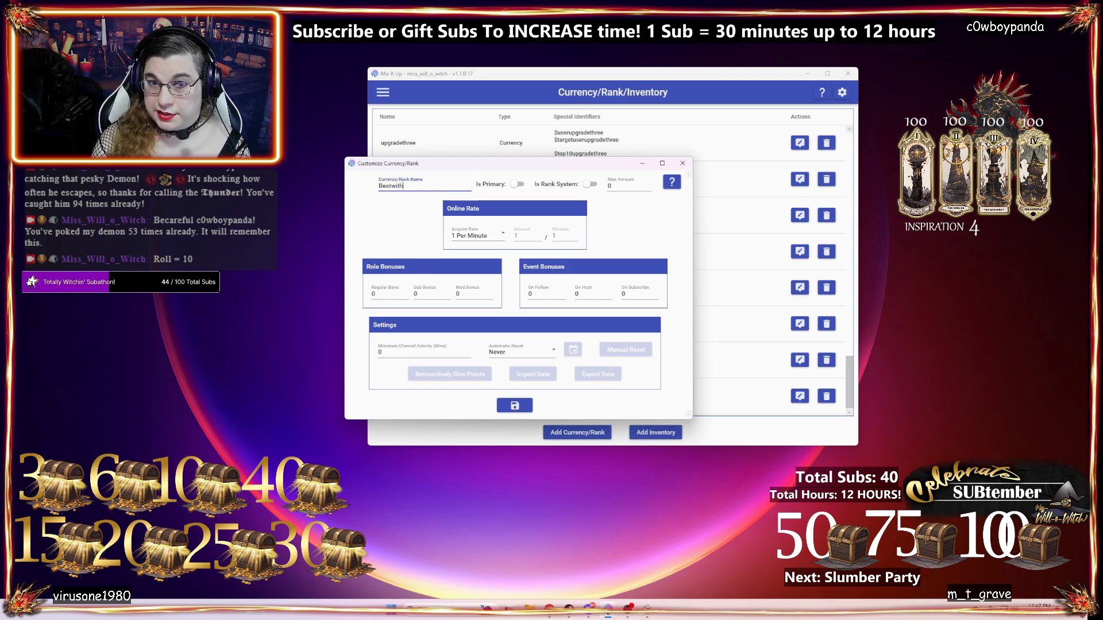
{"action": "type", "text": "c"}
{"action": "key", "text": "BackSpace"}
{"action": "key", "text": "BackSpace"}
{"action": "type", "text": "chling"}
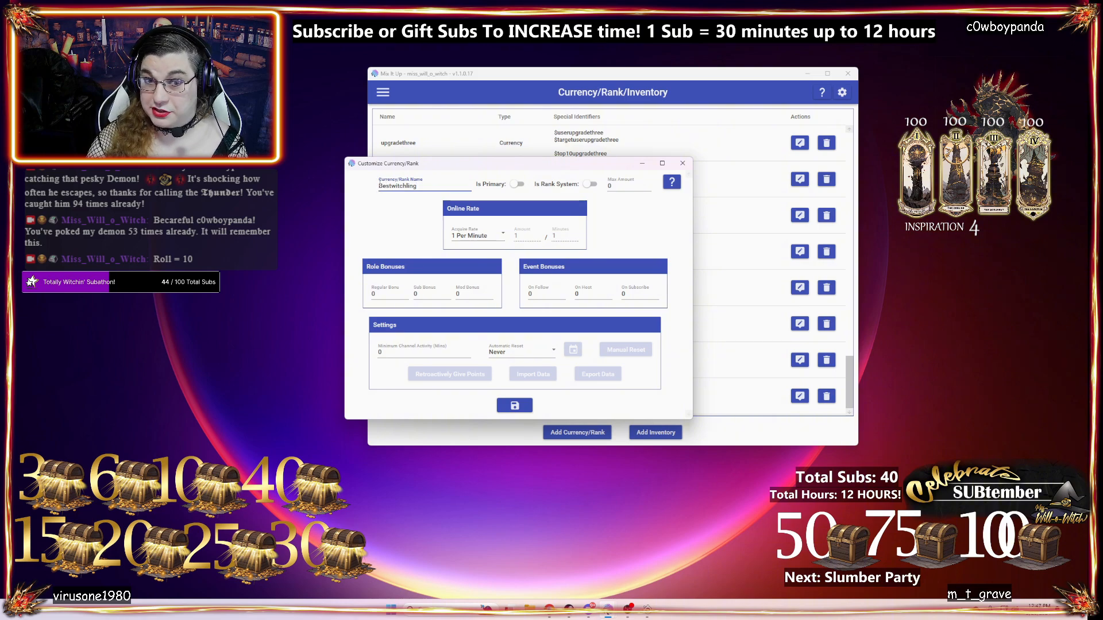
- View the Acquire Rate options for the new currency's online rate
{"action": "left_click_drag", "start_coordinate": [378, 185], "coordinate": [424, 184]}
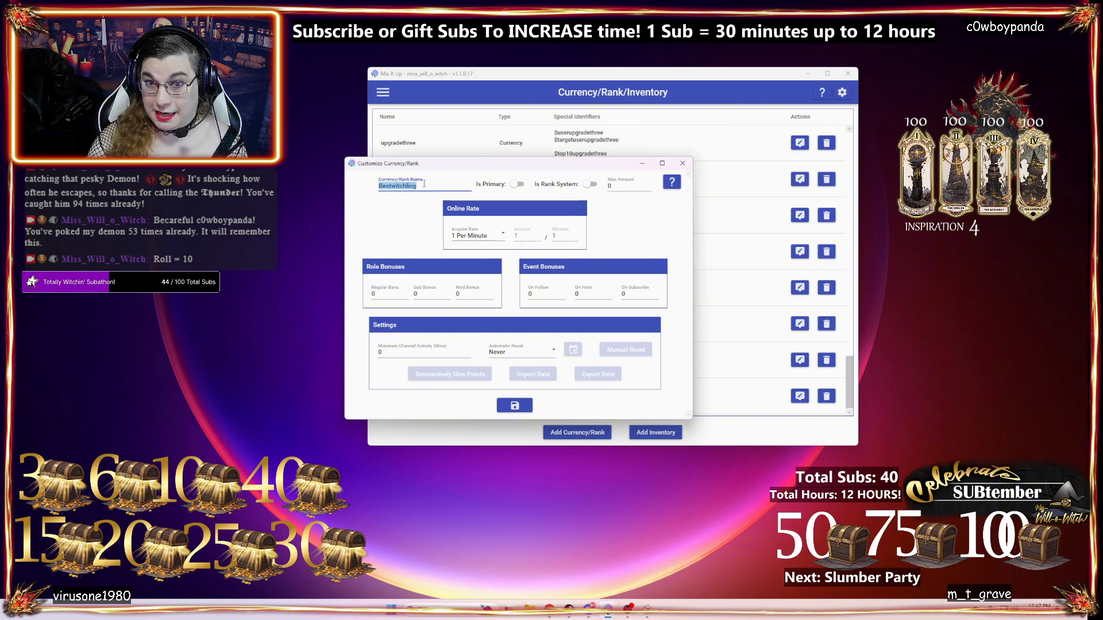
{"action": "left_click", "coordinate": [484, 237]}
{"action": "left_click", "coordinate": [431, 187]}
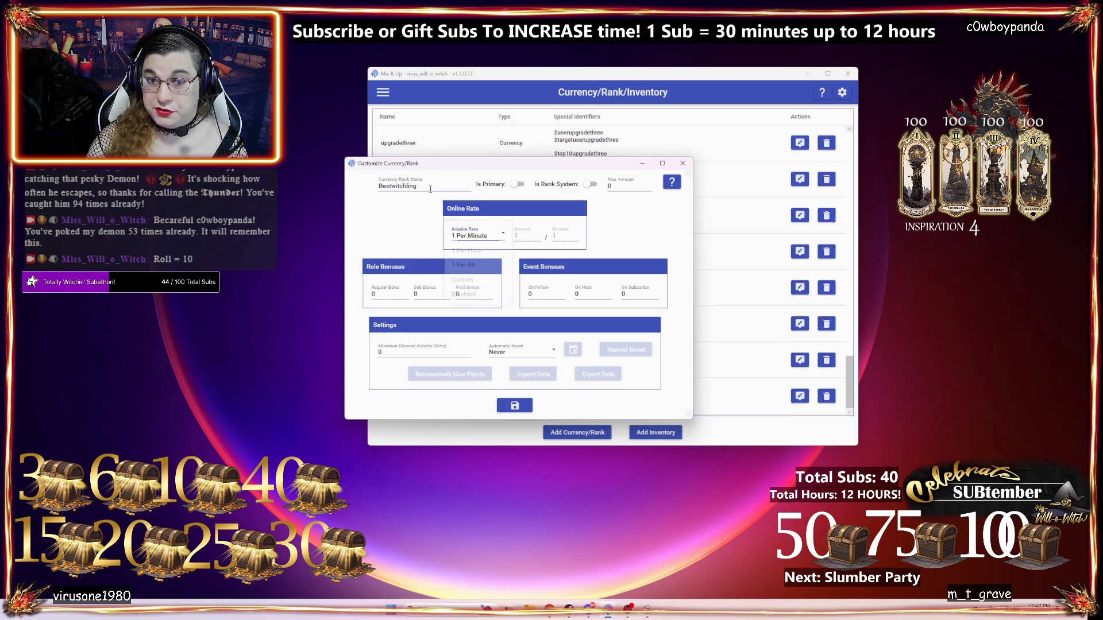
{"action": "left_click", "coordinate": [476, 237]}
{"action": "left_click", "coordinate": [619, 227]}
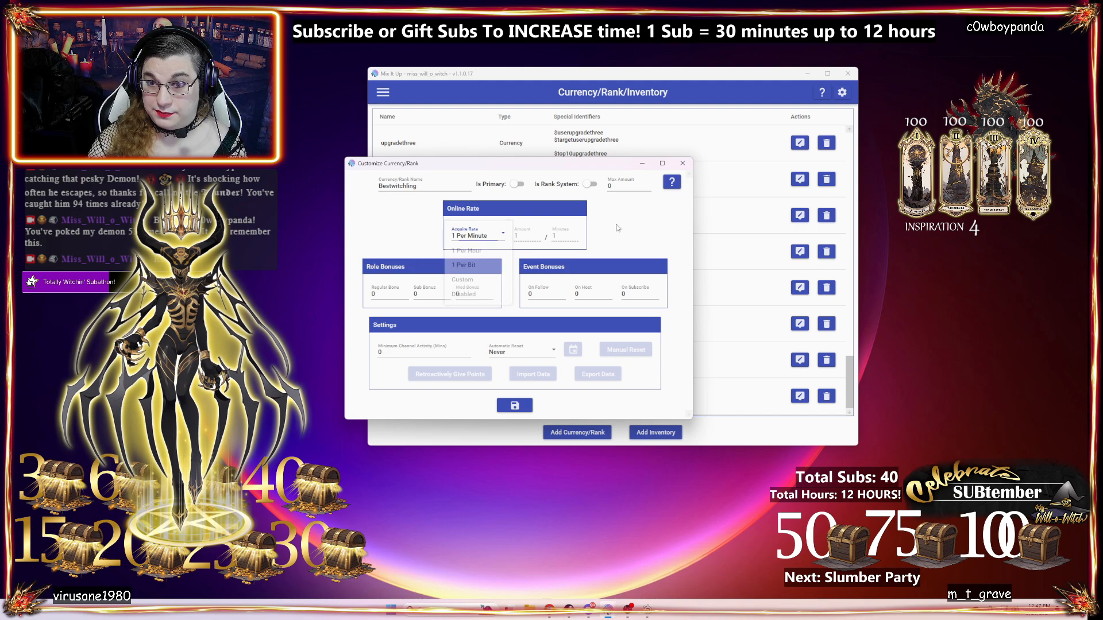
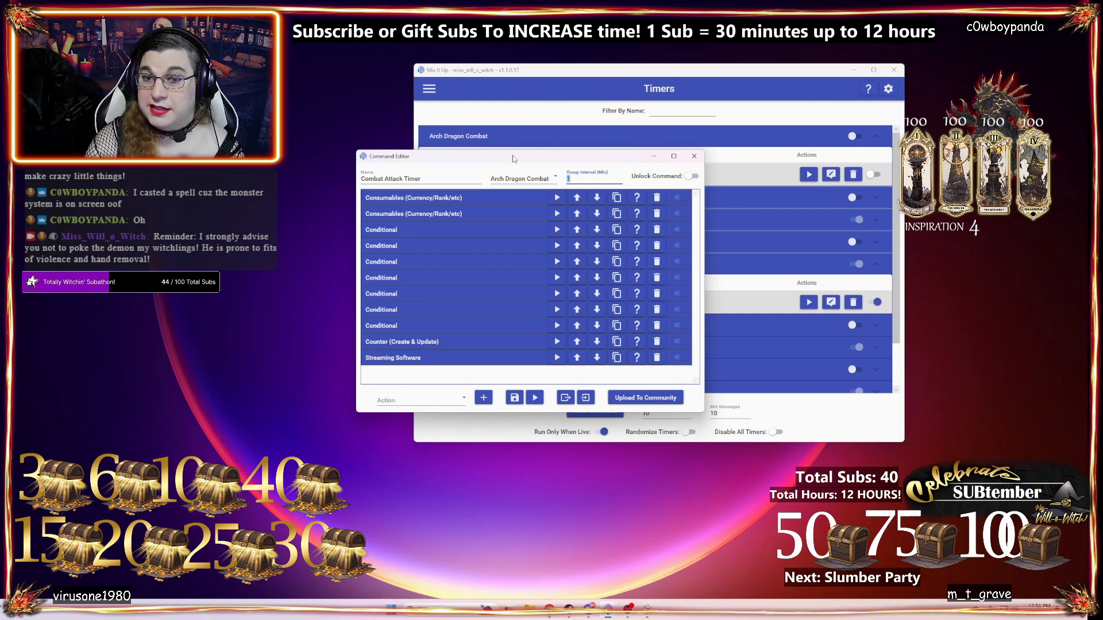
- Try to set the Combat Attack Timer's group interval to .5 minutes
{"action": "left_click_drag", "start_coordinate": [513, 156], "coordinate": [556, 147]}
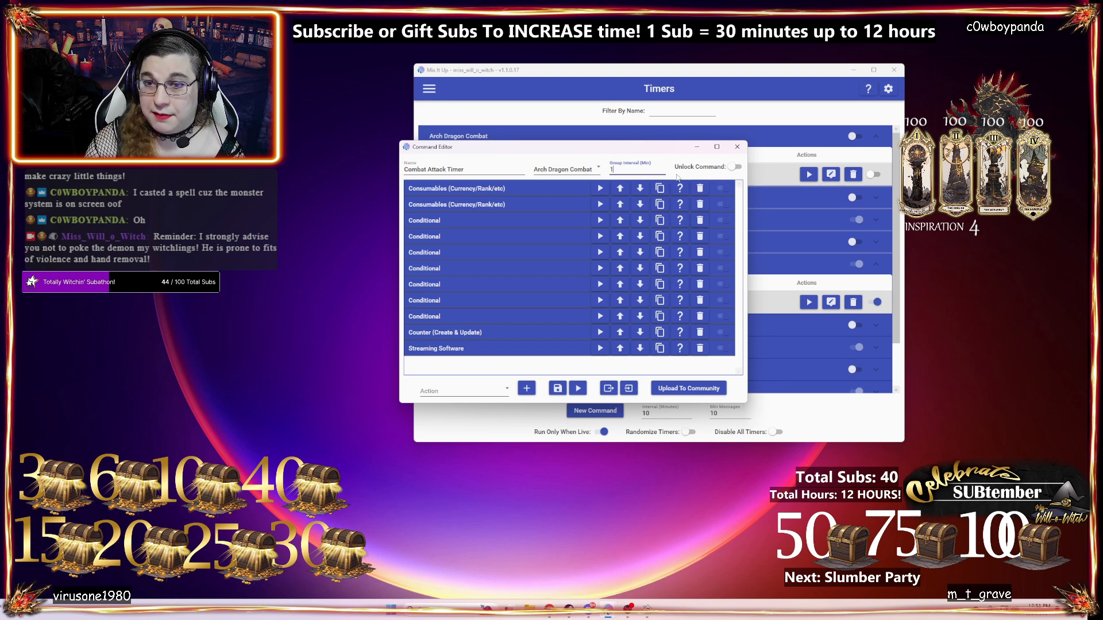
{"action": "key", "text": "BackSpace"}
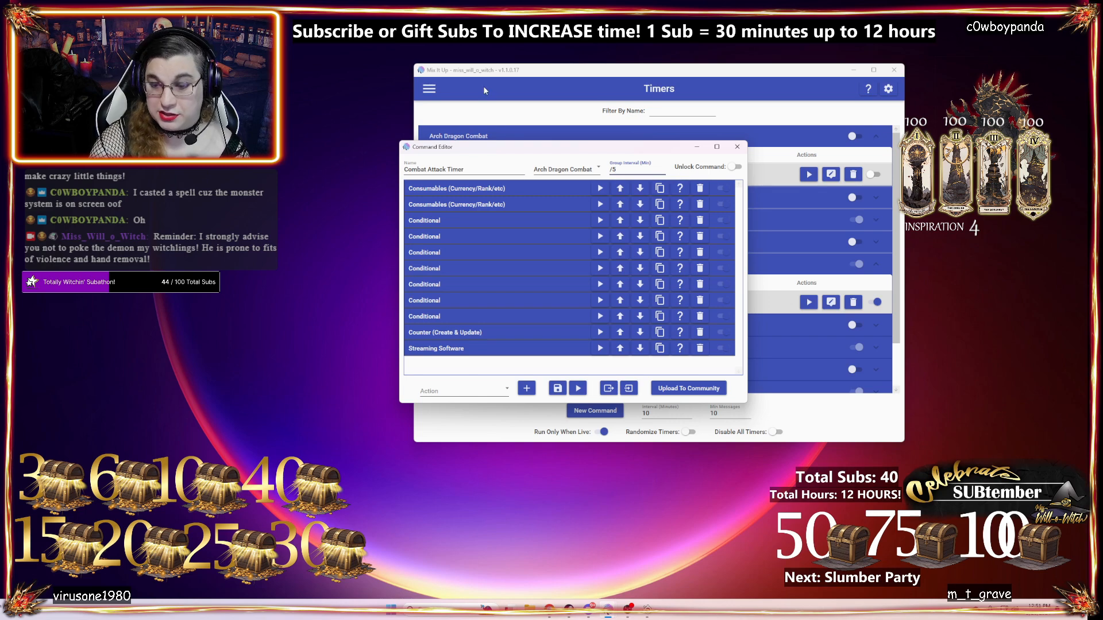
{"action": "key", "text": "BackSpace"}
{"action": "key", "text": "BackSpace"}
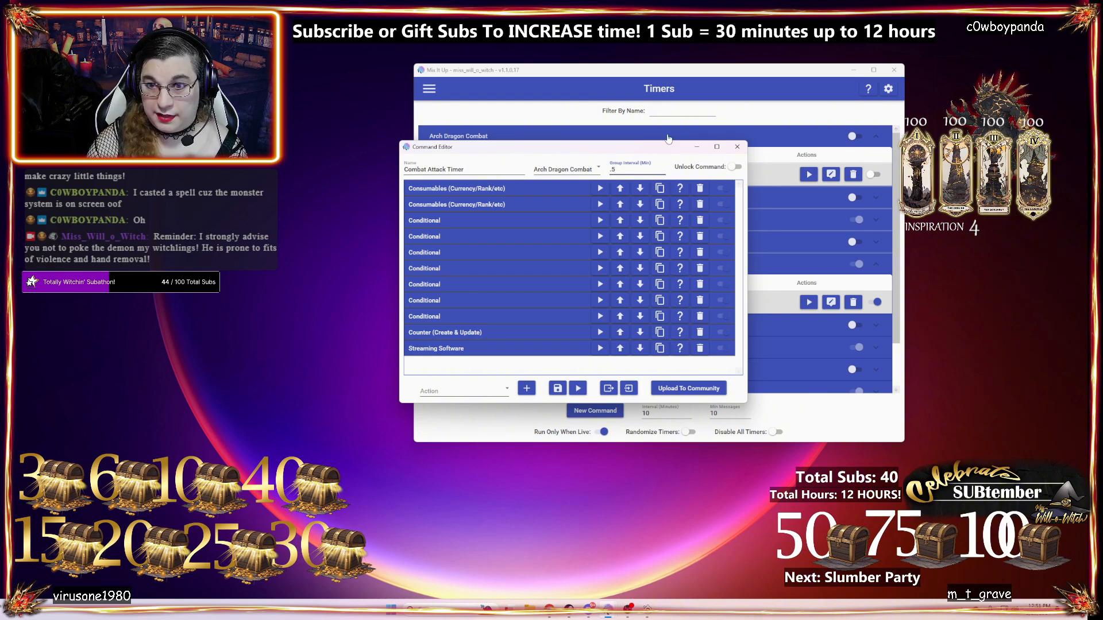
{"action": "left_click", "coordinate": [480, 368]}
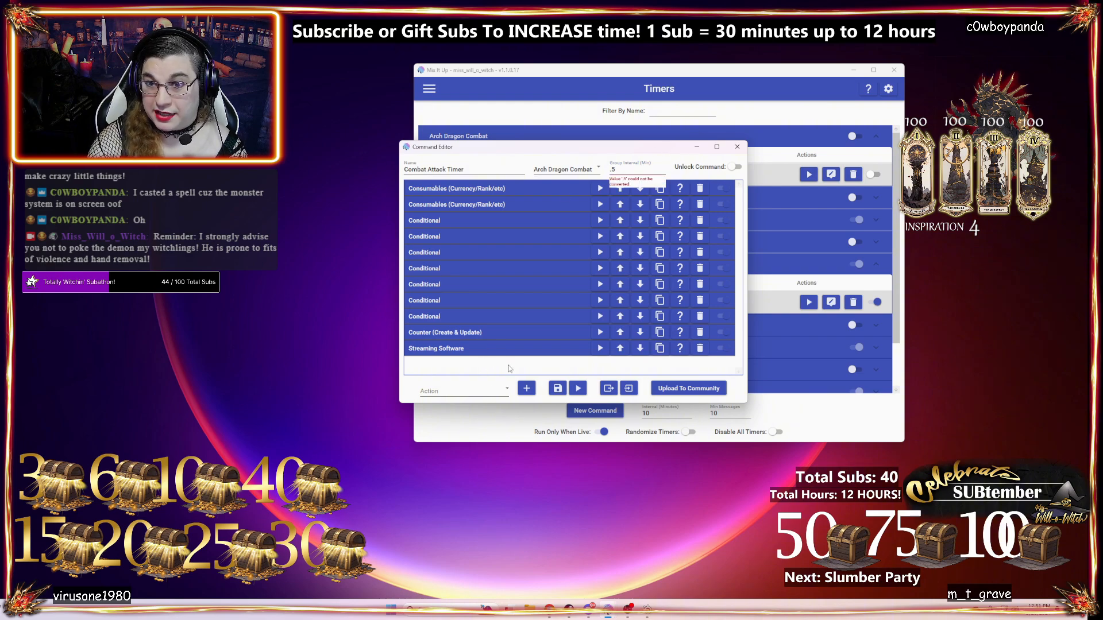
- Set the Combat Attack Timer's group interval to 1 minute
{"action": "double_click", "coordinate": [607, 169]}
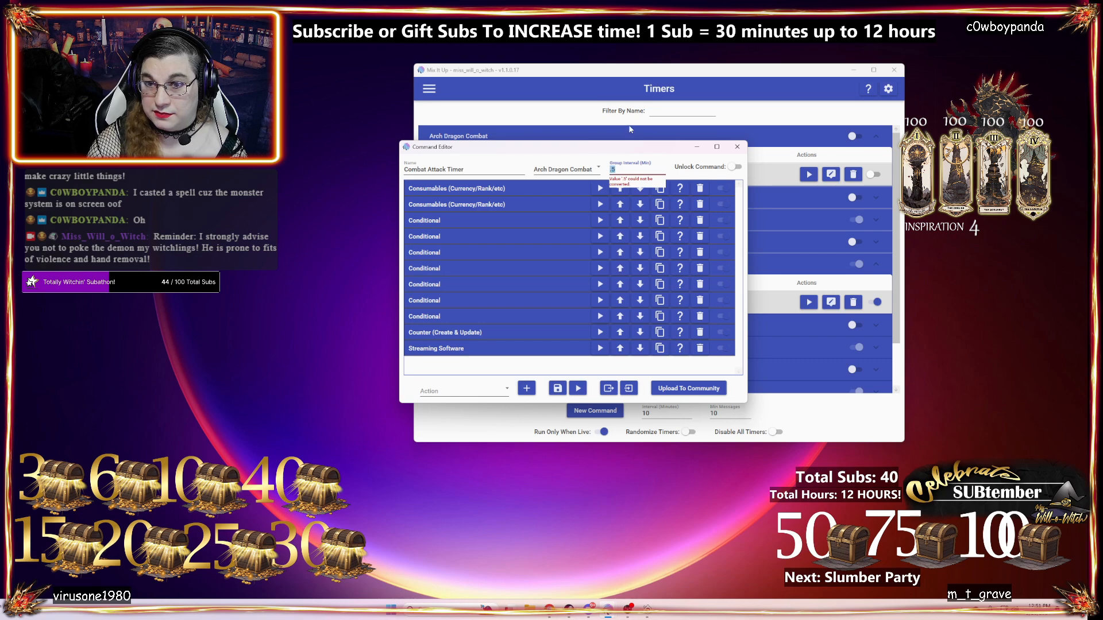
{"action": "key", "text": "BackSpace"}
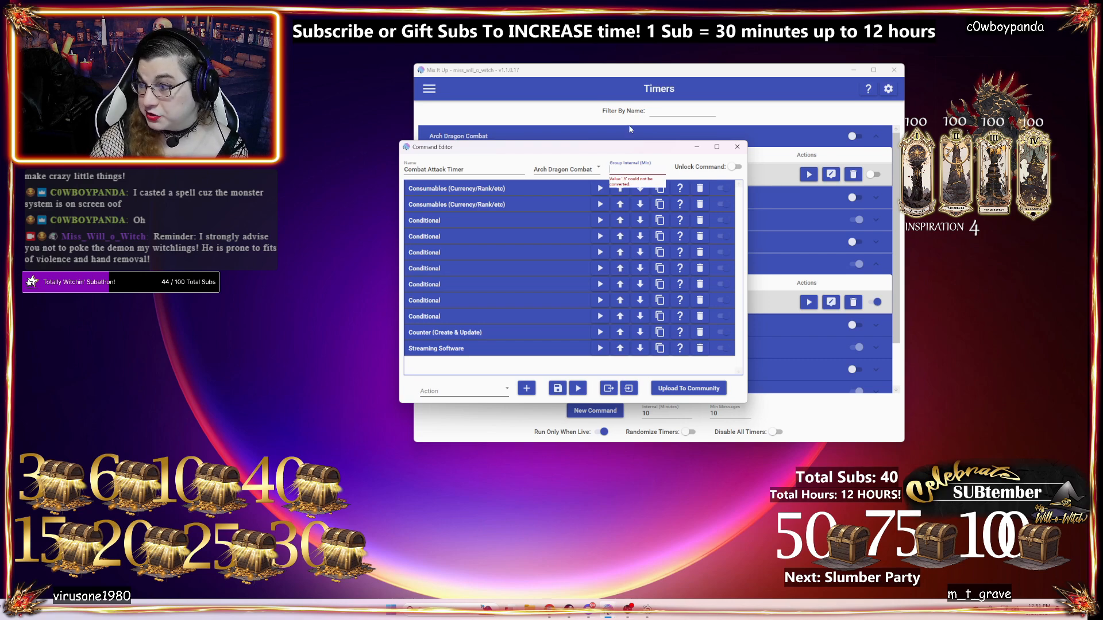
{"action": "type", "text": "1"}
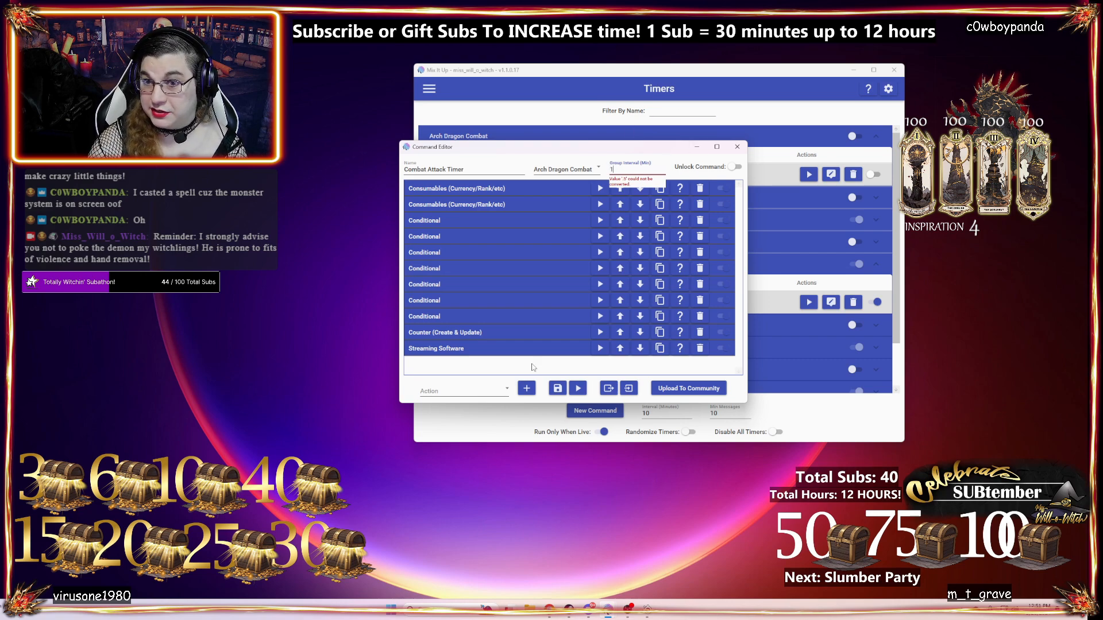
{"action": "left_click", "coordinate": [501, 370]}
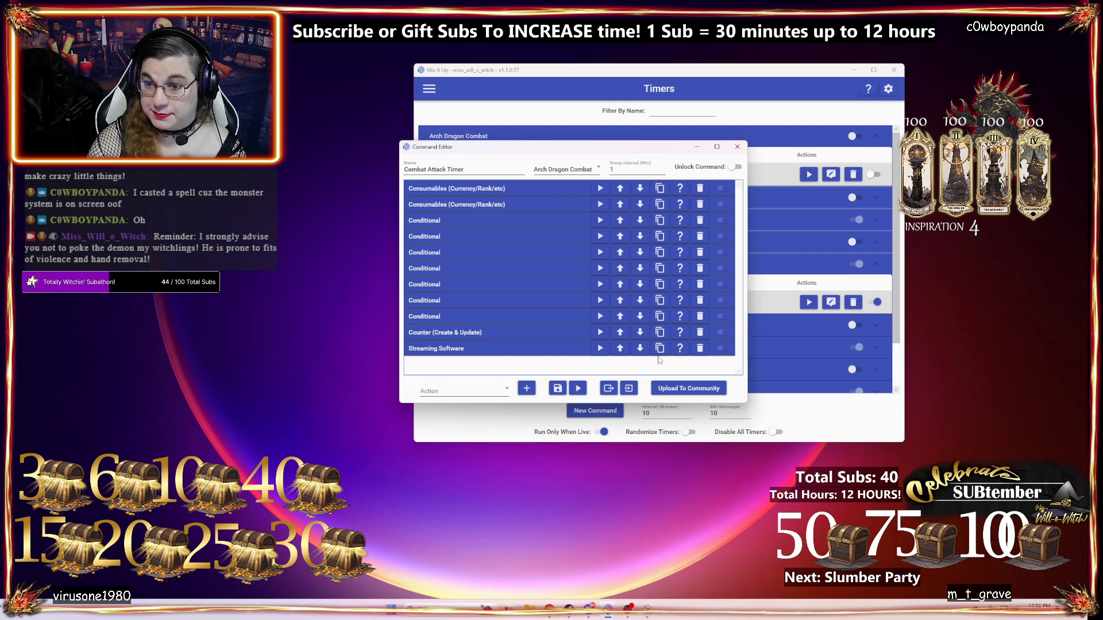
- Expand the two Consumables actions of the Combat Attack Timer and examine their consumable, amount and target users
{"action": "left_click", "coordinate": [524, 197]}
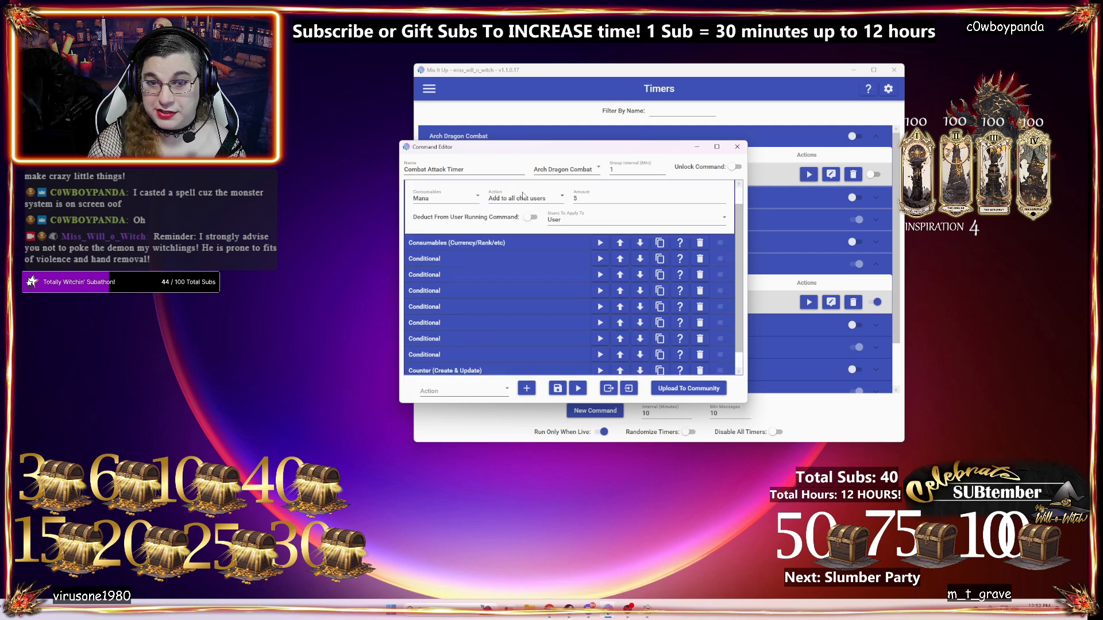
{"action": "left_click", "coordinate": [534, 242]}
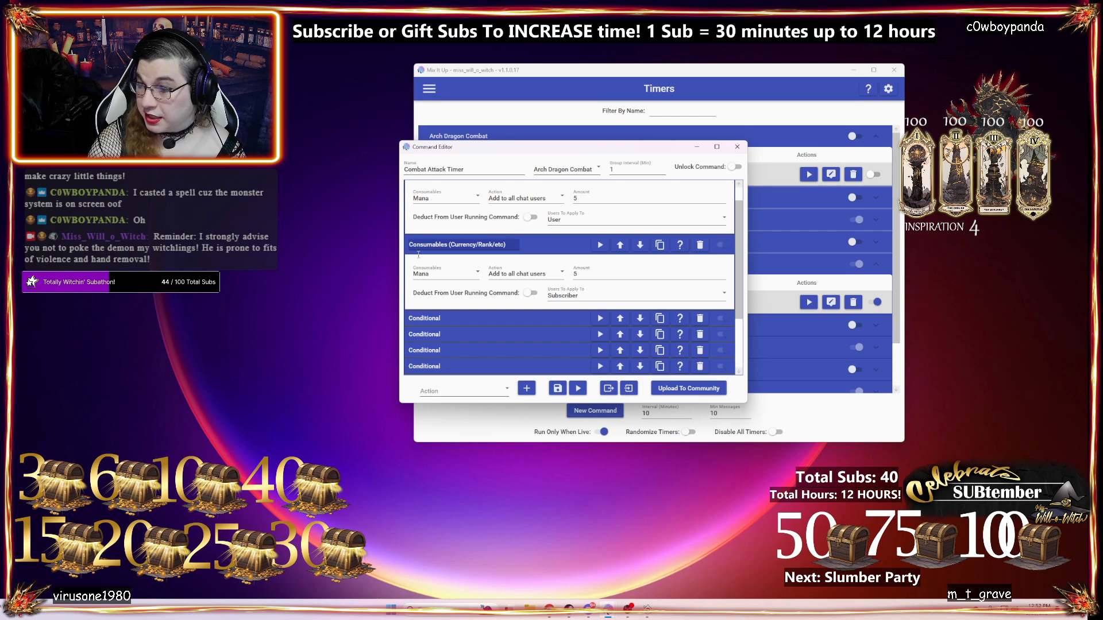
- Examine the action types and the user roles available for the Combat Attack Timer's first Consumables action
{"action": "scroll", "coordinate": [454, 207], "scroll_direction": "up", "scroll_amount": 1}
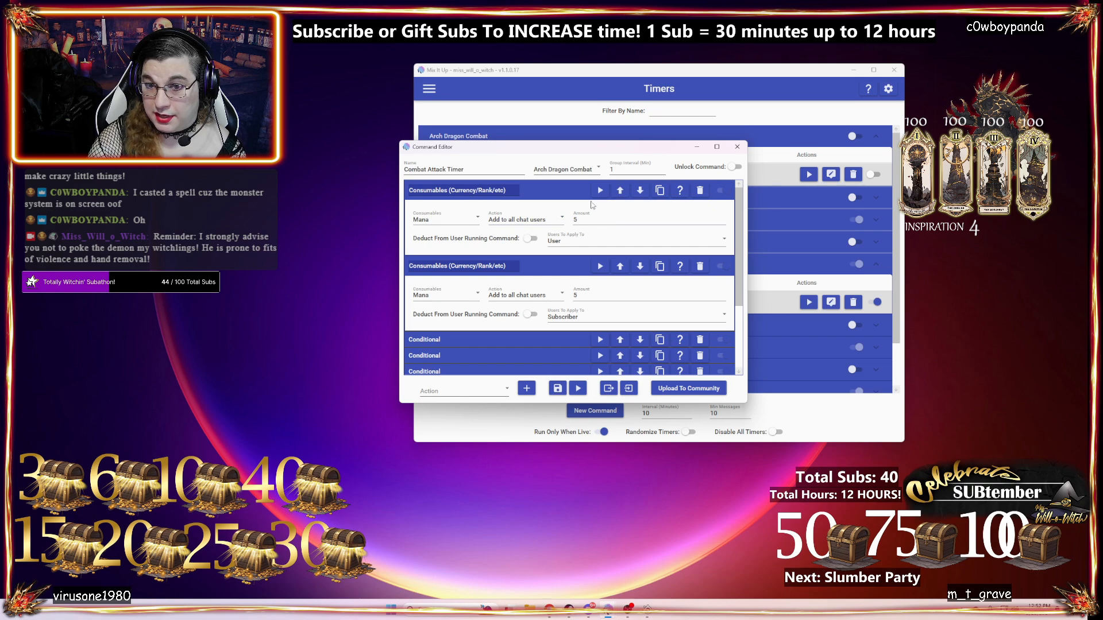
{"action": "scroll", "coordinate": [531, 257], "scroll_direction": "down", "scroll_amount": 1}
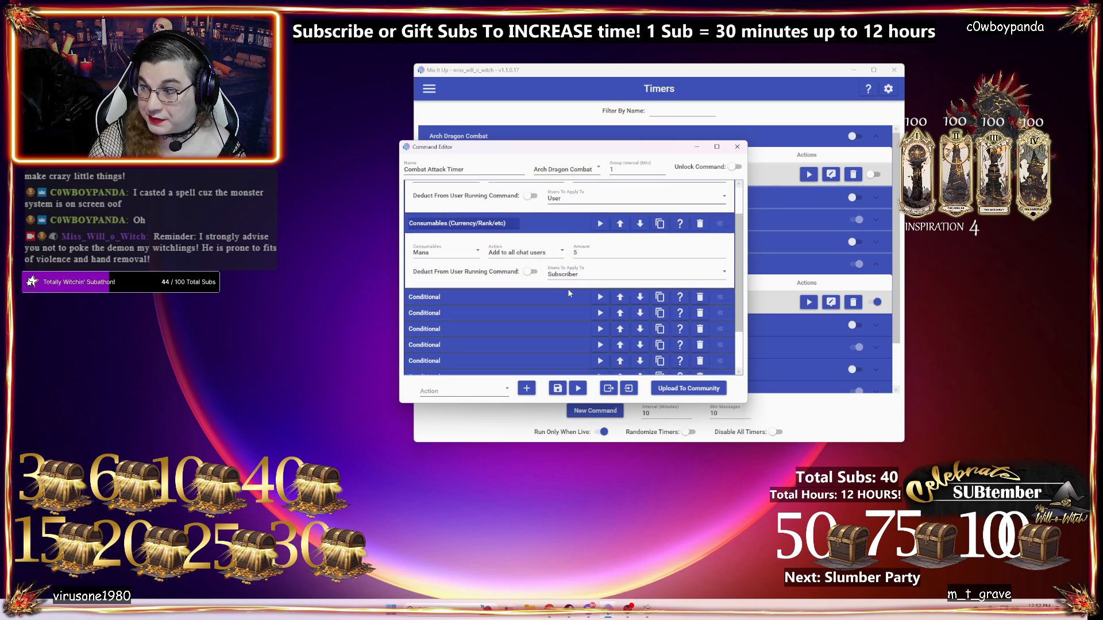
{"action": "scroll", "coordinate": [510, 307], "scroll_direction": "up", "scroll_amount": 1}
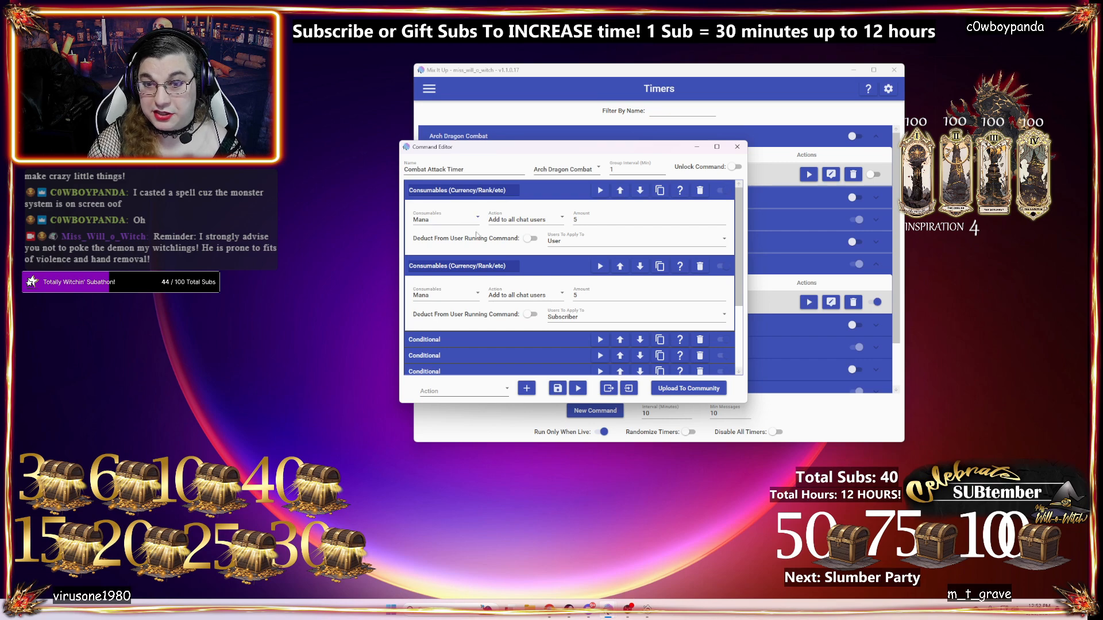
{"action": "left_click", "coordinate": [544, 220]}
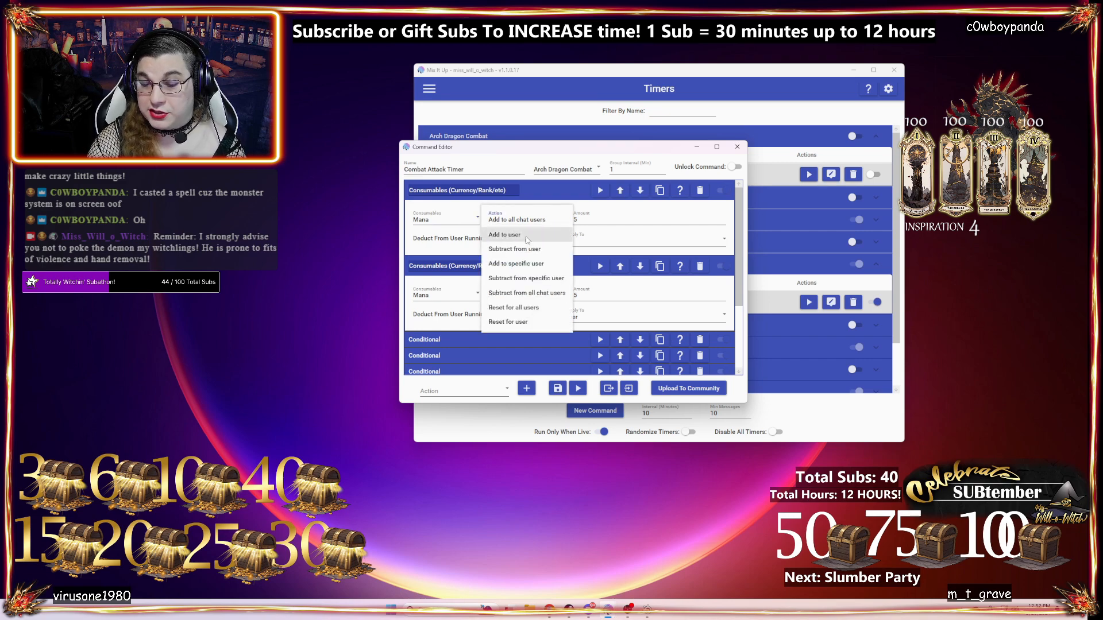
{"action": "left_click", "coordinate": [651, 210]}
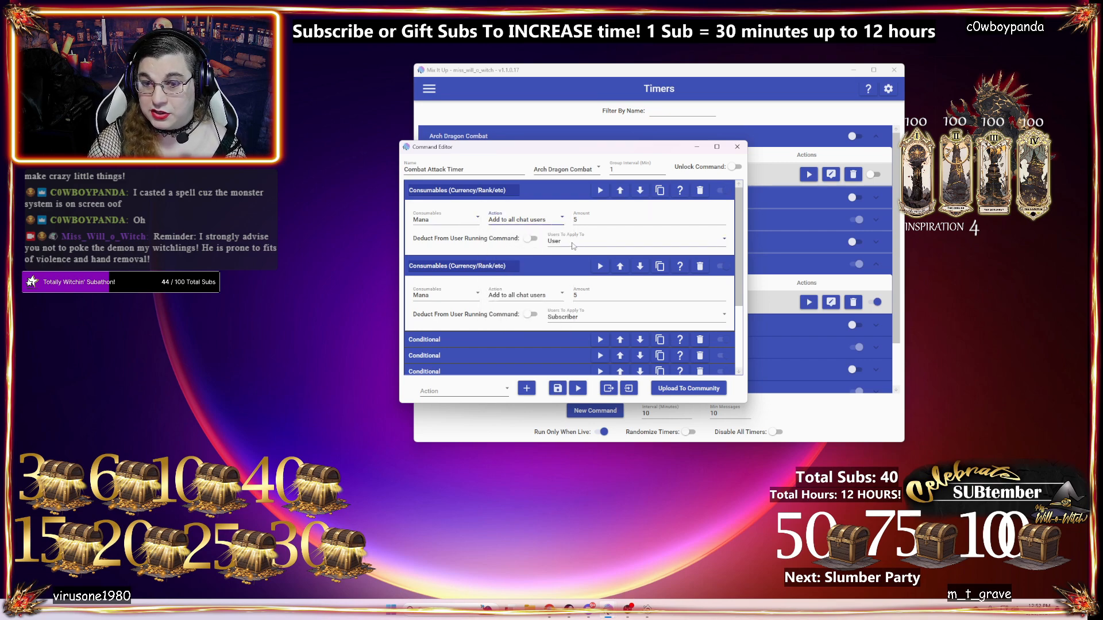
{"action": "left_click", "coordinate": [716, 246]}
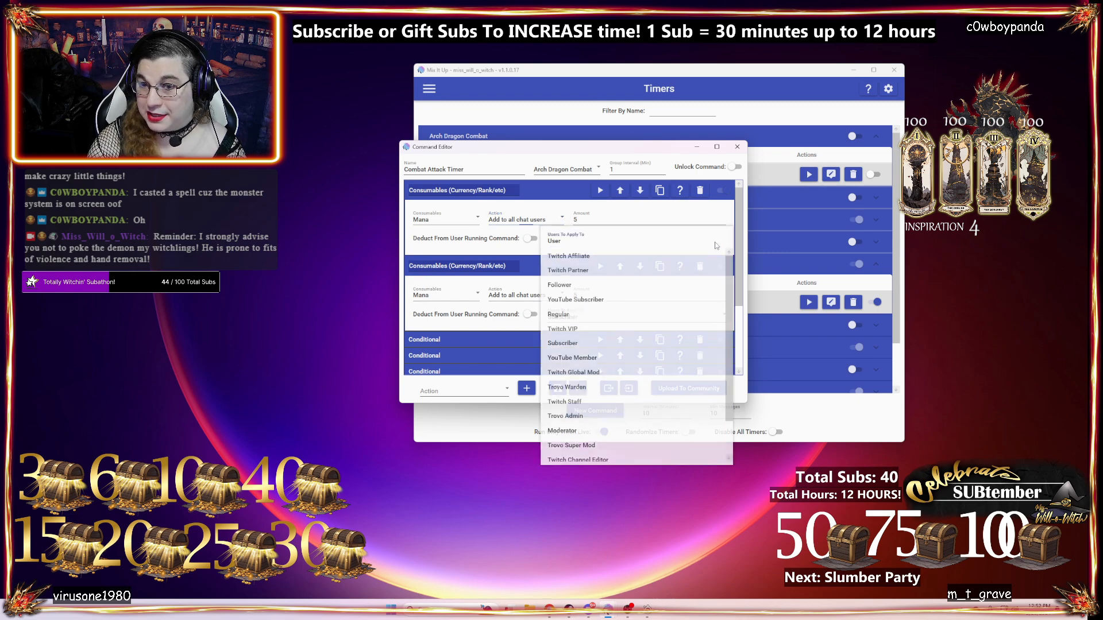
{"action": "left_click", "coordinate": [725, 230]}
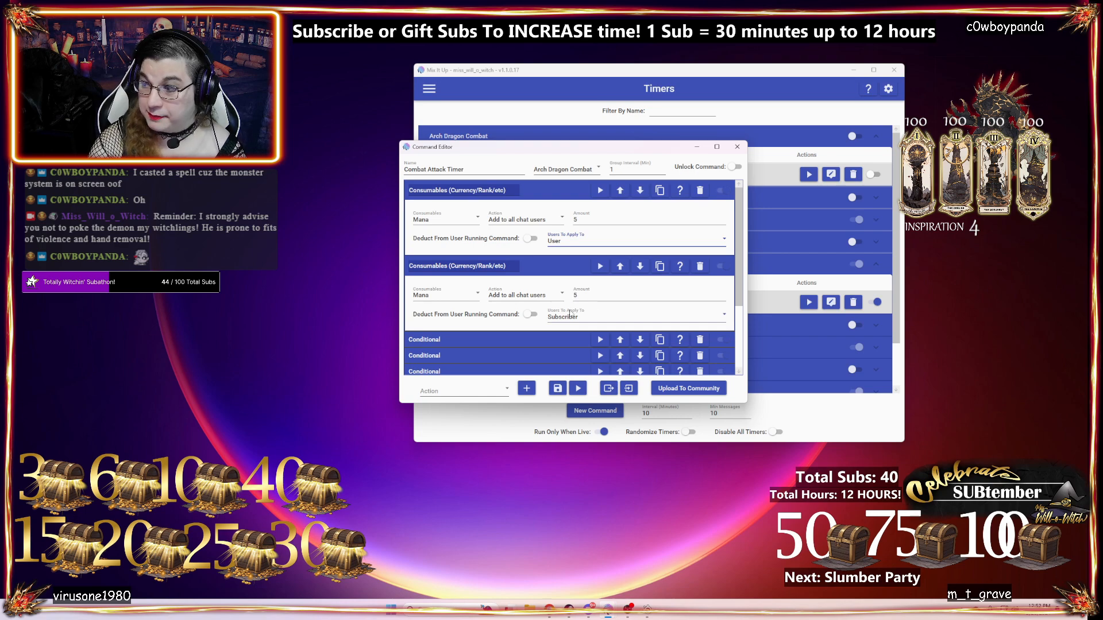
{"action": "scroll", "coordinate": [539, 305], "scroll_direction": "down", "scroll_amount": 3}
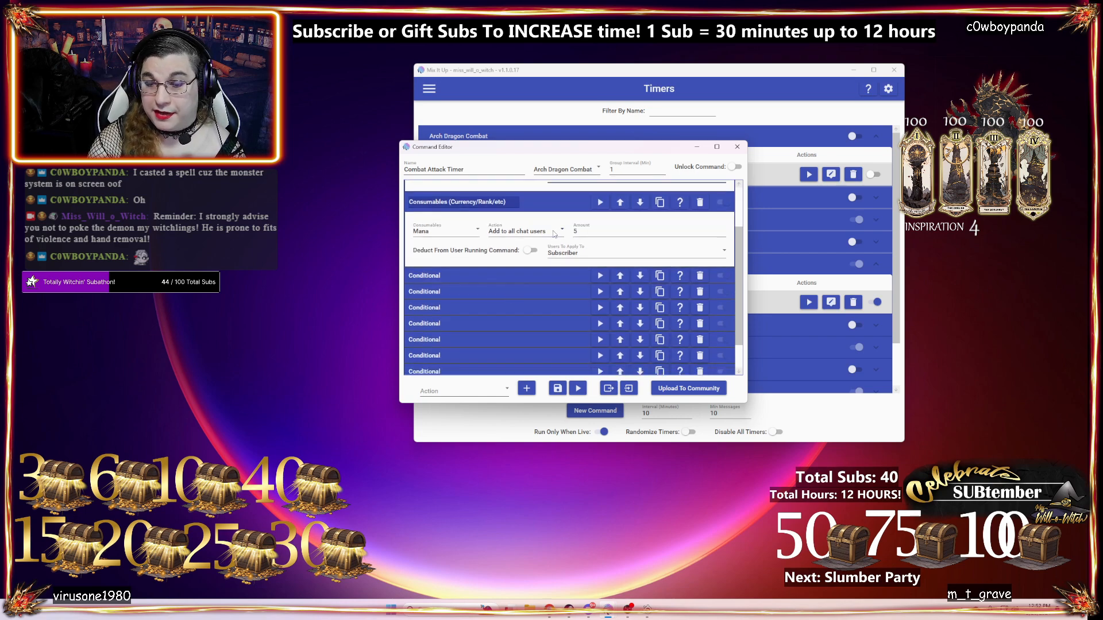
{"action": "scroll", "coordinate": [520, 276], "scroll_direction": "up", "scroll_amount": 3}
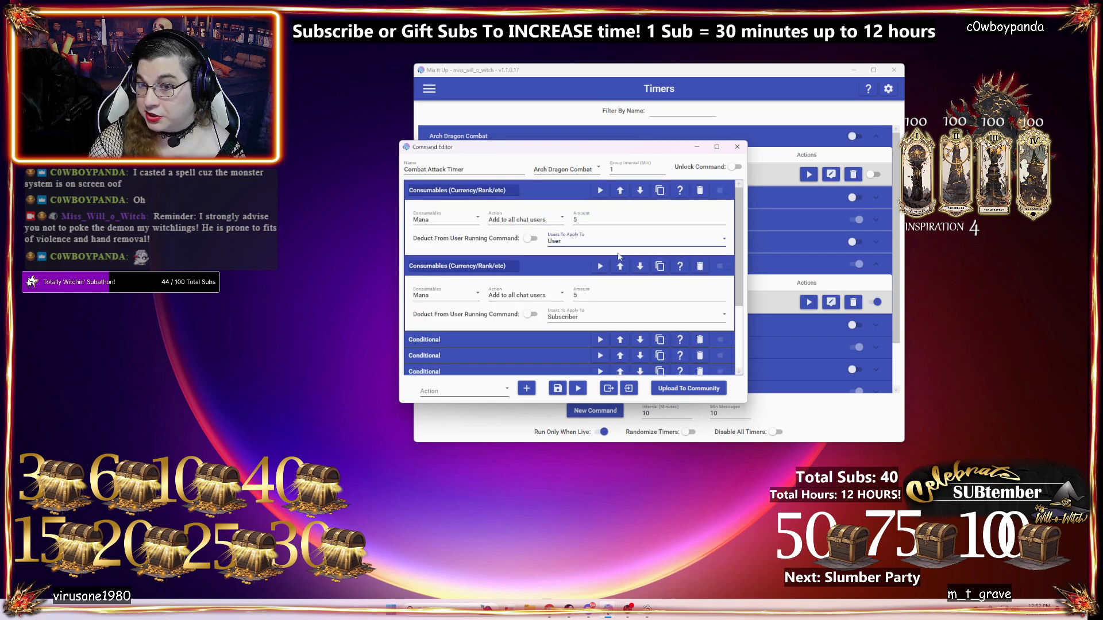
- Disable the Consumables action that applies to Subscriber and re-enable it, collapsing and expanding its details along the way
{"action": "left_click", "coordinate": [570, 265]}
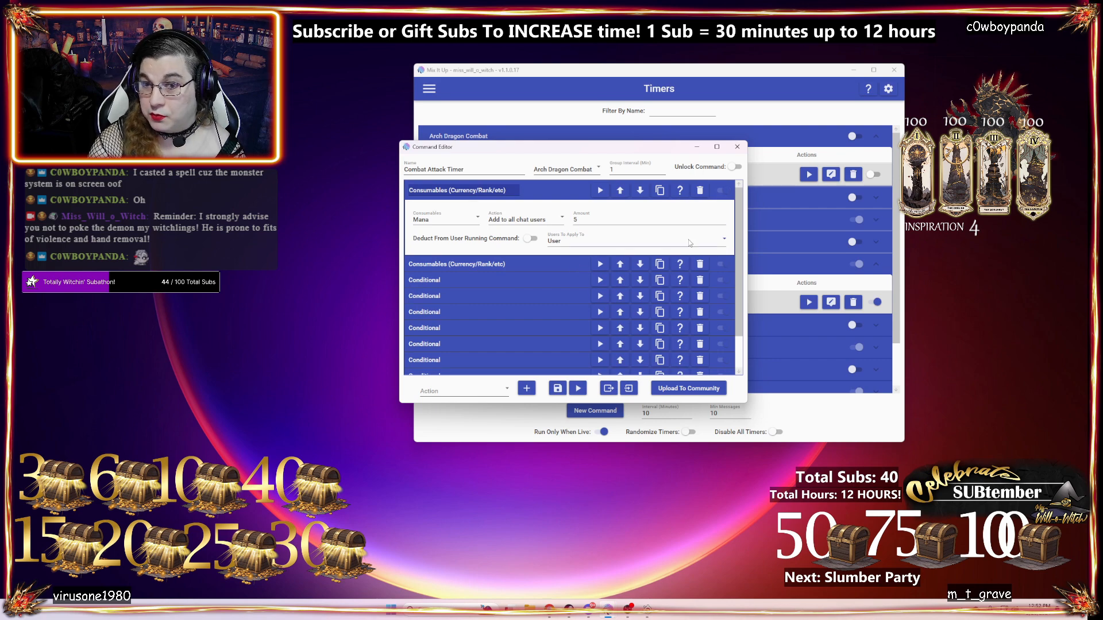
{"action": "left_click", "coordinate": [717, 268]}
{"action": "left_click", "coordinate": [720, 268]}
{"action": "left_click", "coordinate": [723, 268]}
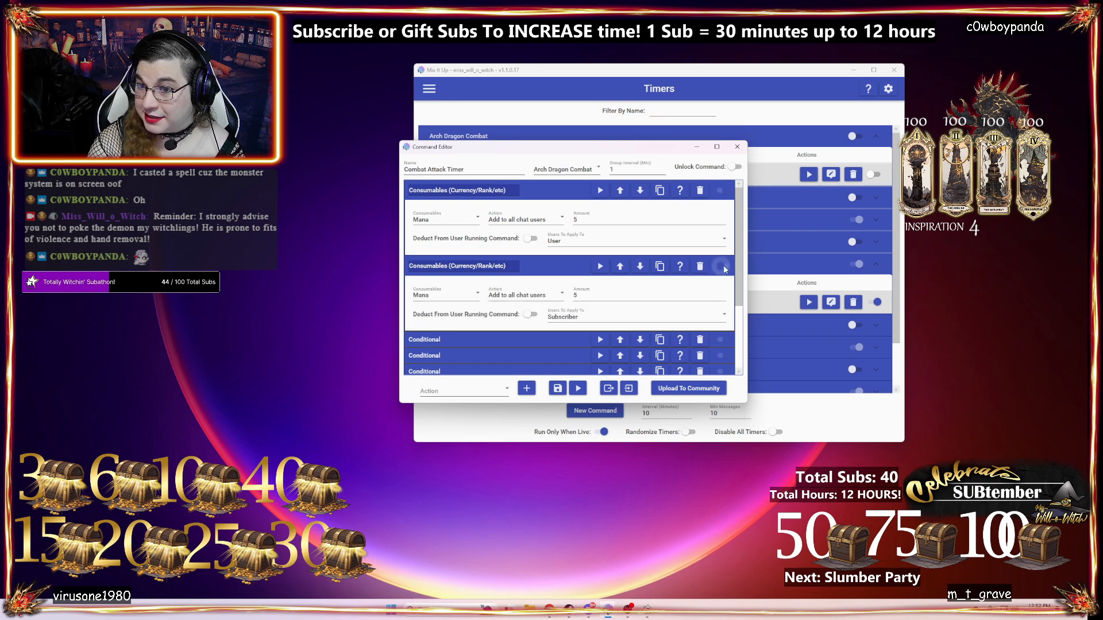
{"action": "left_click", "coordinate": [721, 268]}
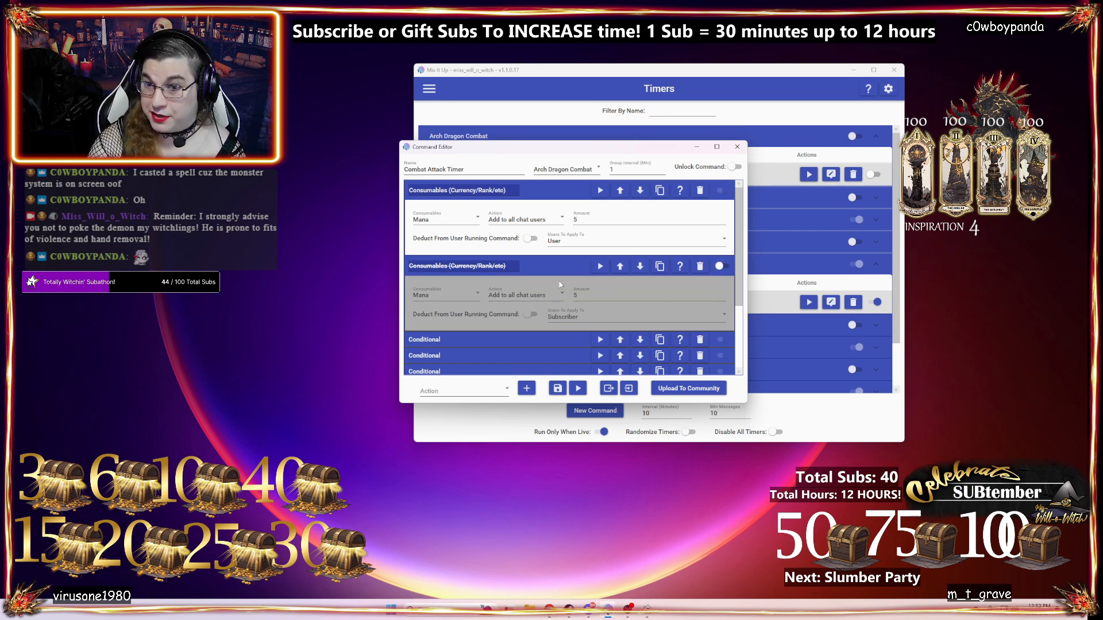
{"action": "left_click", "coordinate": [557, 265]}
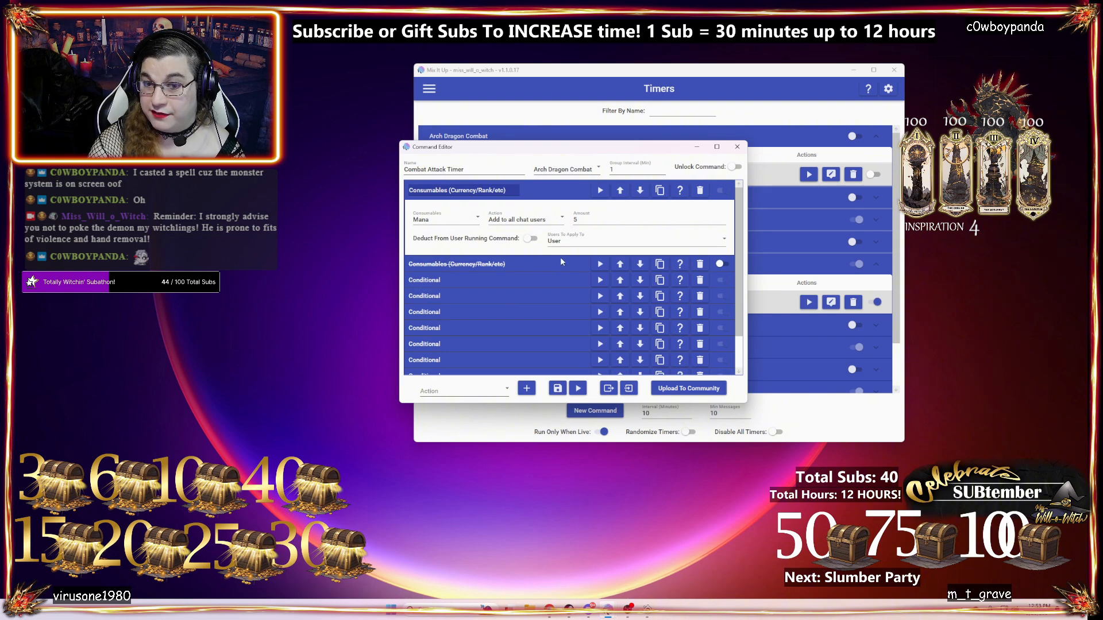
{"action": "left_click", "coordinate": [563, 264]}
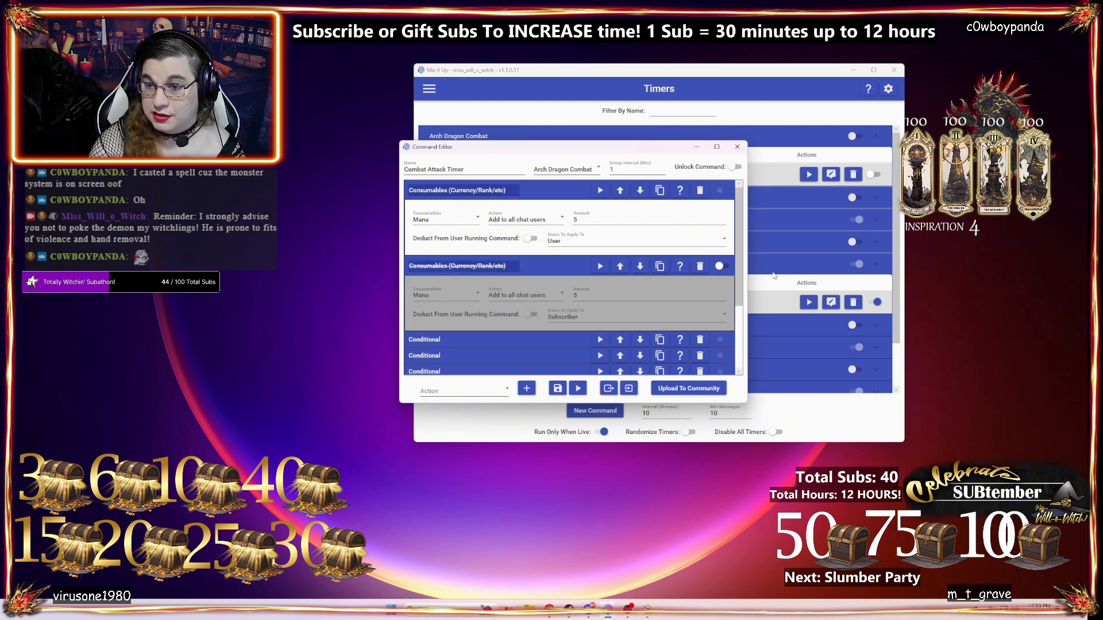
{"action": "left_click", "coordinate": [721, 265]}
- Expand the Combat Attack Timer's first Conditional actions and examine their clauses and nested counter actions
{"action": "scroll", "coordinate": [491, 286], "scroll_direction": "down", "scroll_amount": 3}
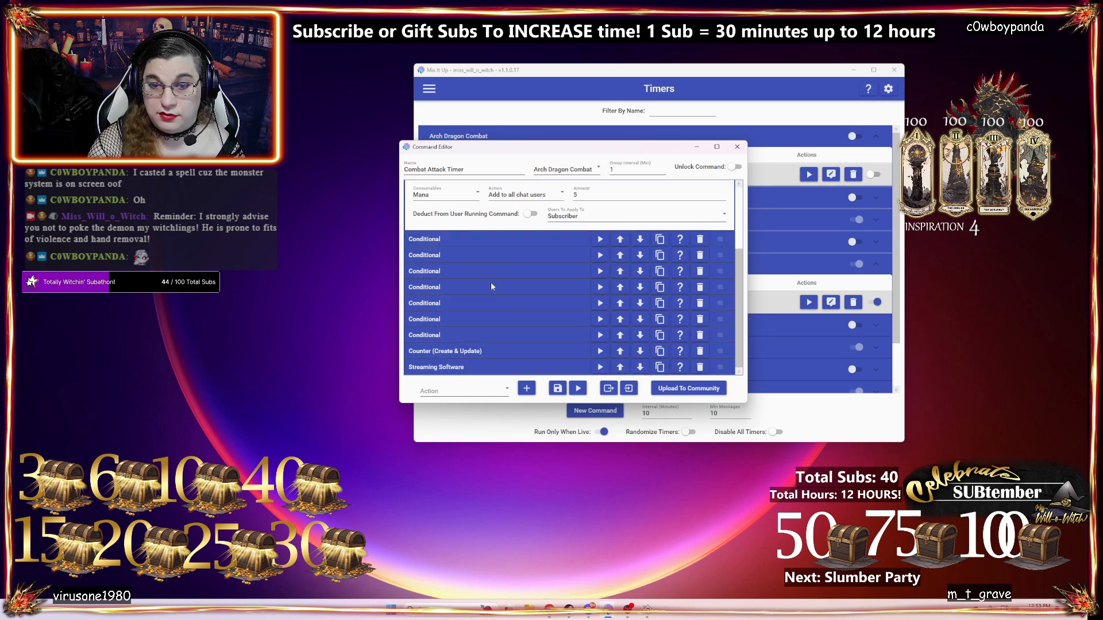
{"action": "left_click", "coordinate": [471, 238]}
{"action": "scroll", "coordinate": [469, 287], "scroll_direction": "down", "scroll_amount": 3}
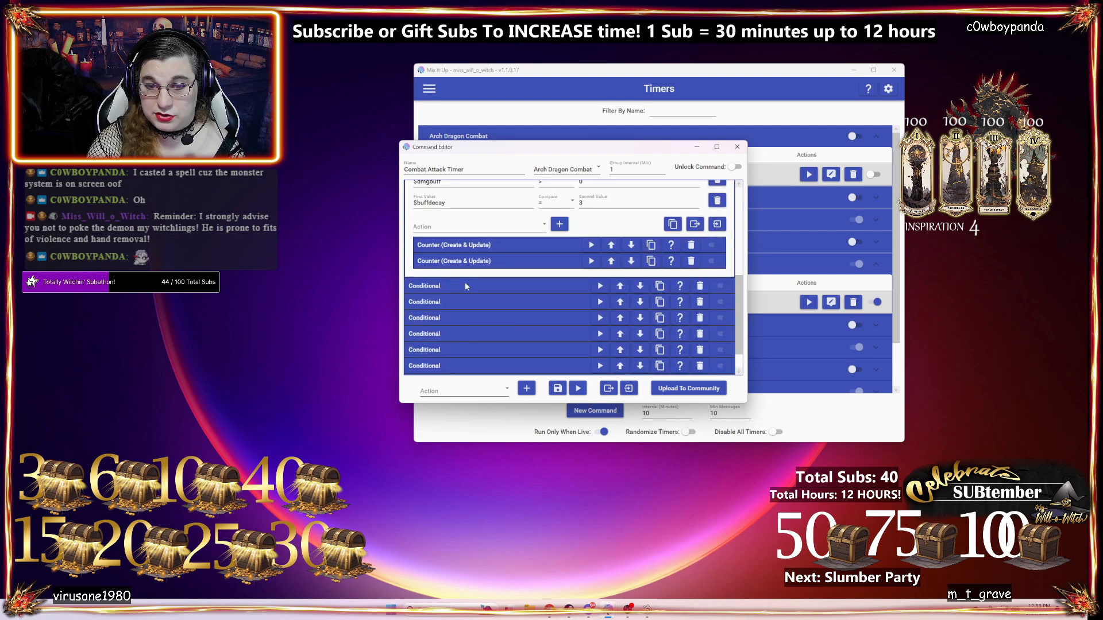
{"action": "left_click", "coordinate": [466, 286]}
{"action": "scroll", "coordinate": [460, 343], "scroll_direction": "up", "scroll_amount": 1}
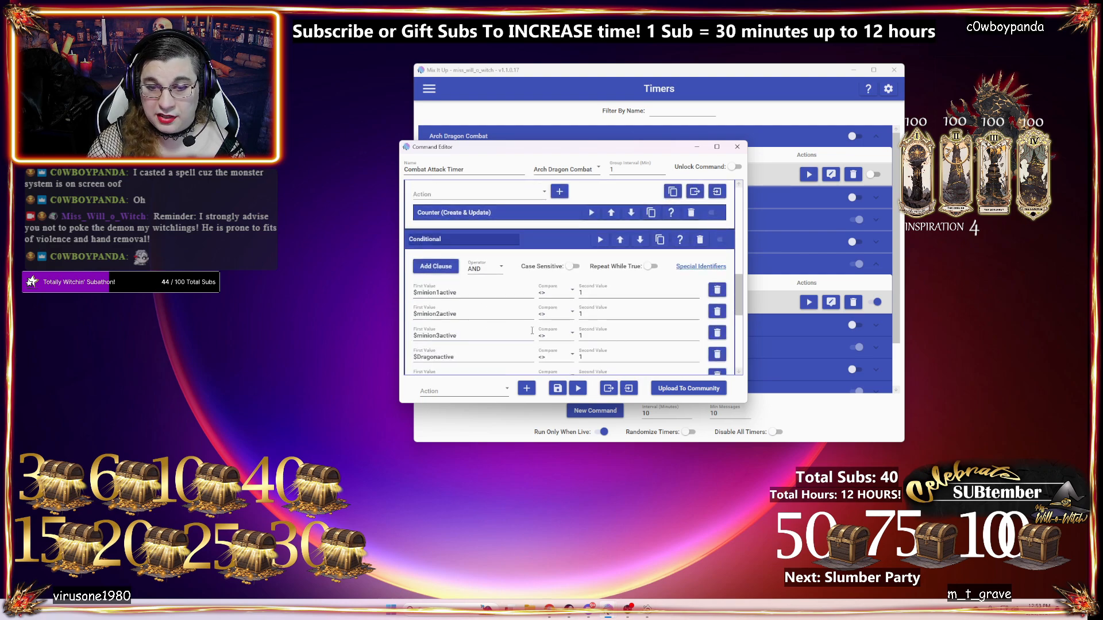
{"action": "scroll", "coordinate": [530, 328], "scroll_direction": "up", "scroll_amount": 2}
{"action": "left_click", "coordinate": [550, 323]}
{"action": "scroll", "coordinate": [544, 198], "scroll_direction": "up", "scroll_amount": 1}
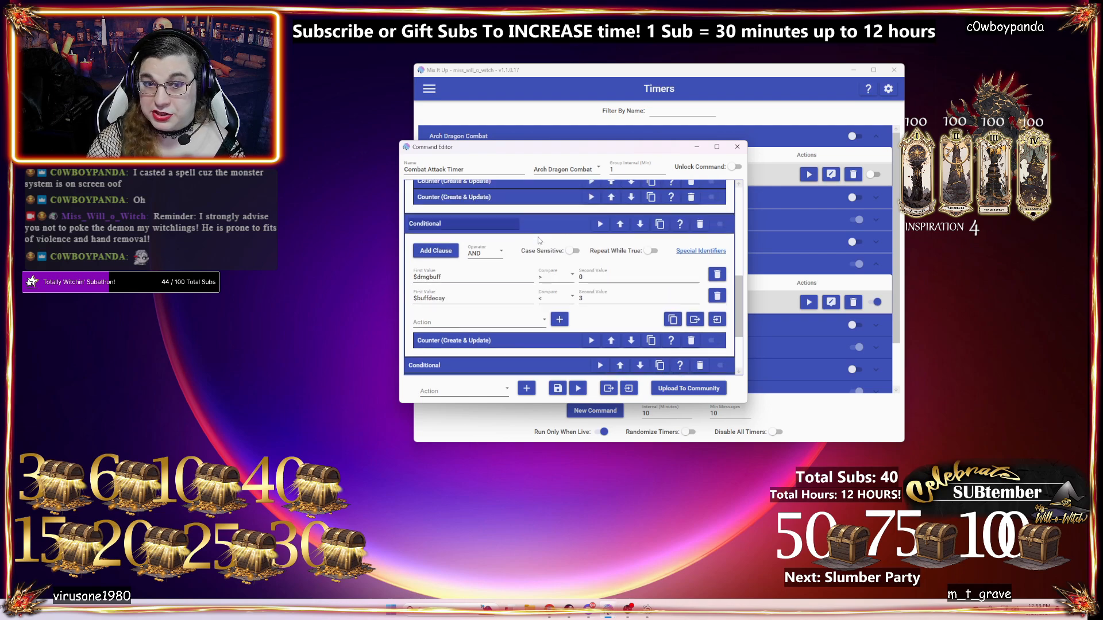
{"action": "left_click", "coordinate": [543, 226]}
- Return to the main window and start a new command in the Commands section
{"action": "left_click", "coordinate": [540, 139]}
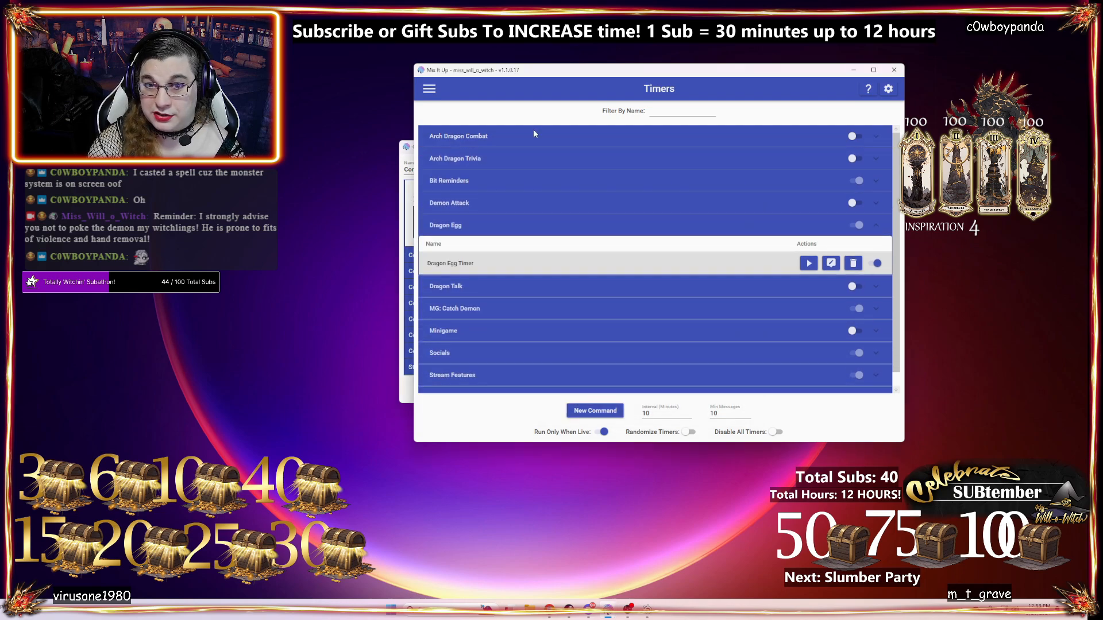
{"action": "left_click", "coordinate": [428, 87]}
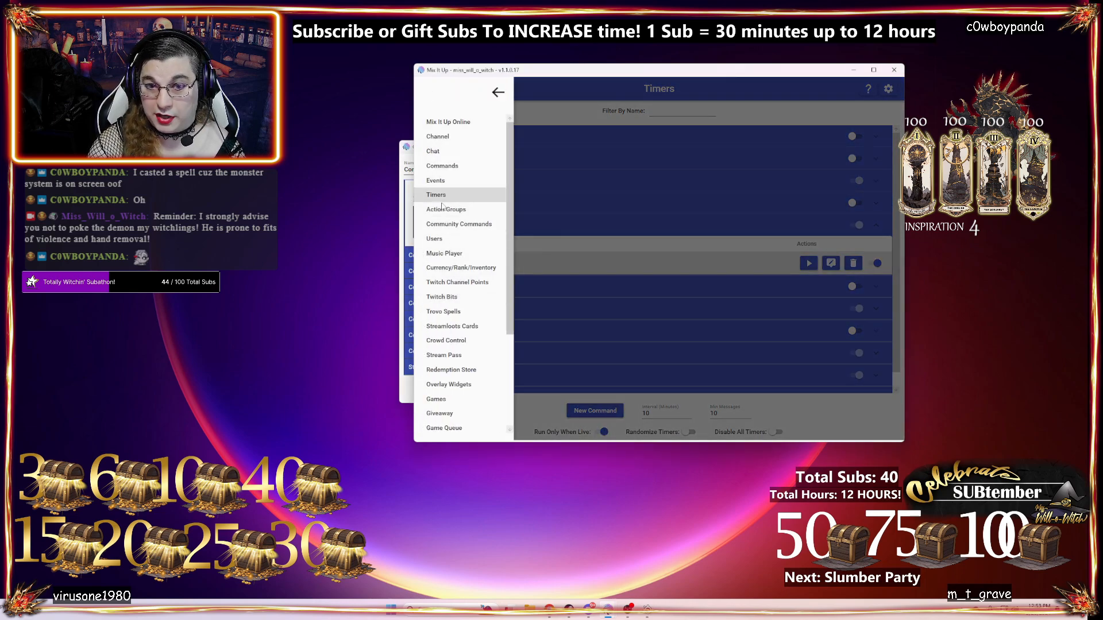
{"action": "left_click", "coordinate": [441, 166]}
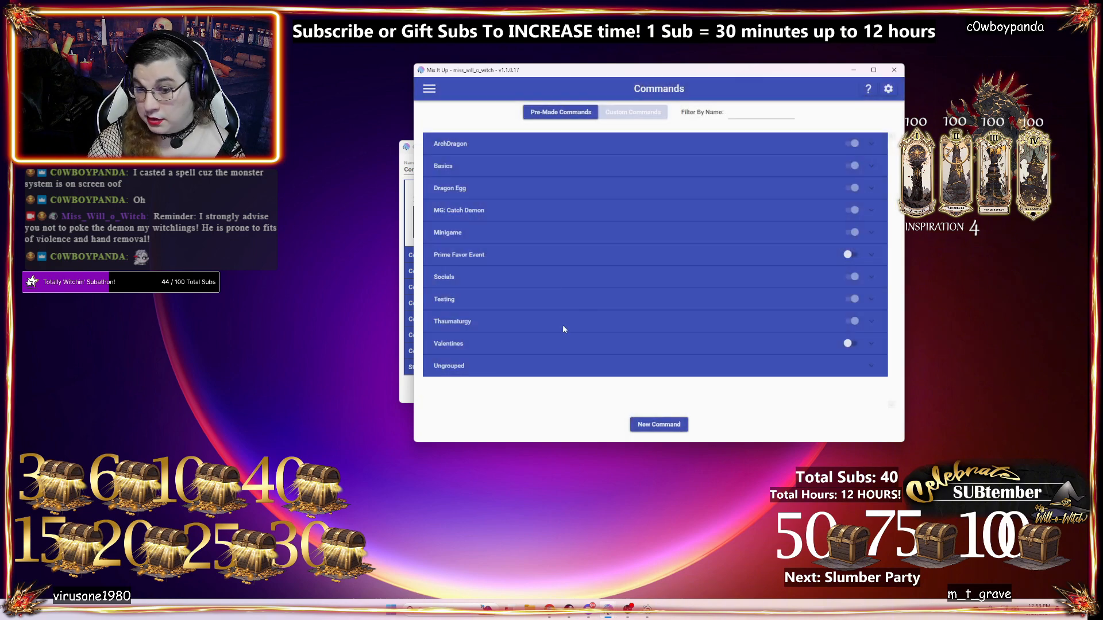
{"action": "left_click", "coordinate": [641, 425]}
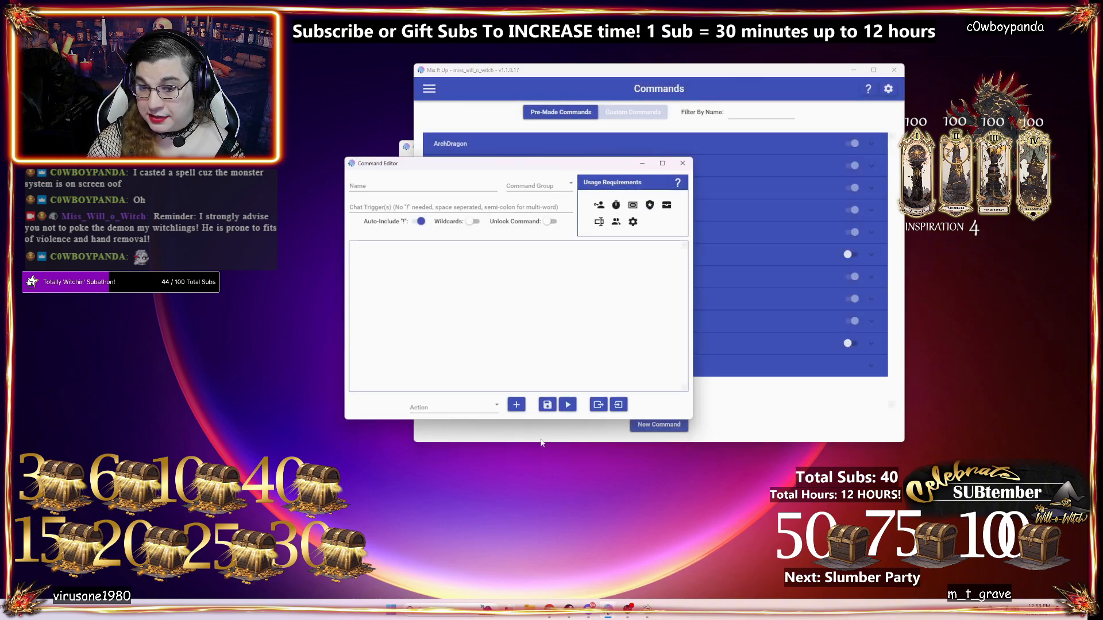
- Add a Conditional action to the new command and move its editor over the main window
{"action": "left_click", "coordinate": [455, 404]}
{"action": "scroll", "coordinate": [457, 254], "scroll_direction": "up", "scroll_amount": 3}
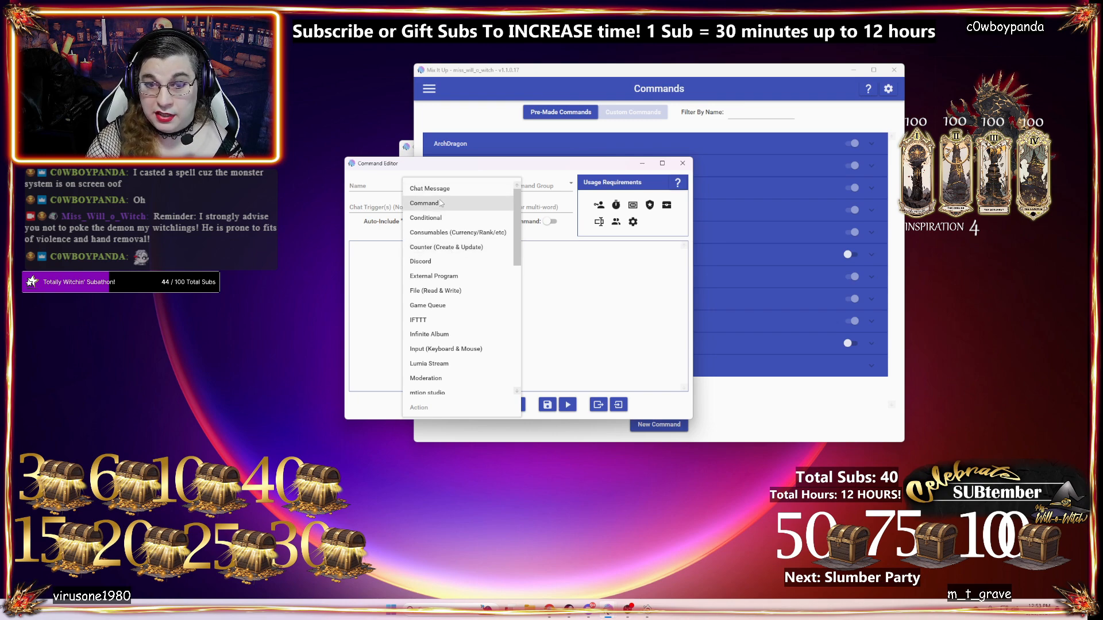
{"action": "left_click", "coordinate": [435, 221]}
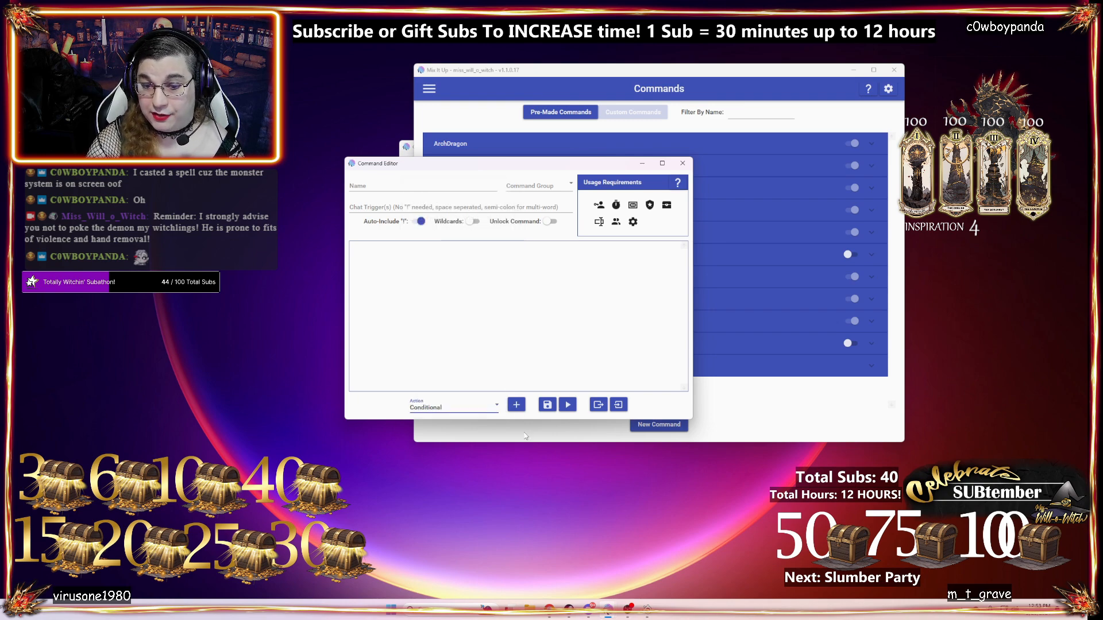
{"action": "left_click", "coordinate": [516, 405]}
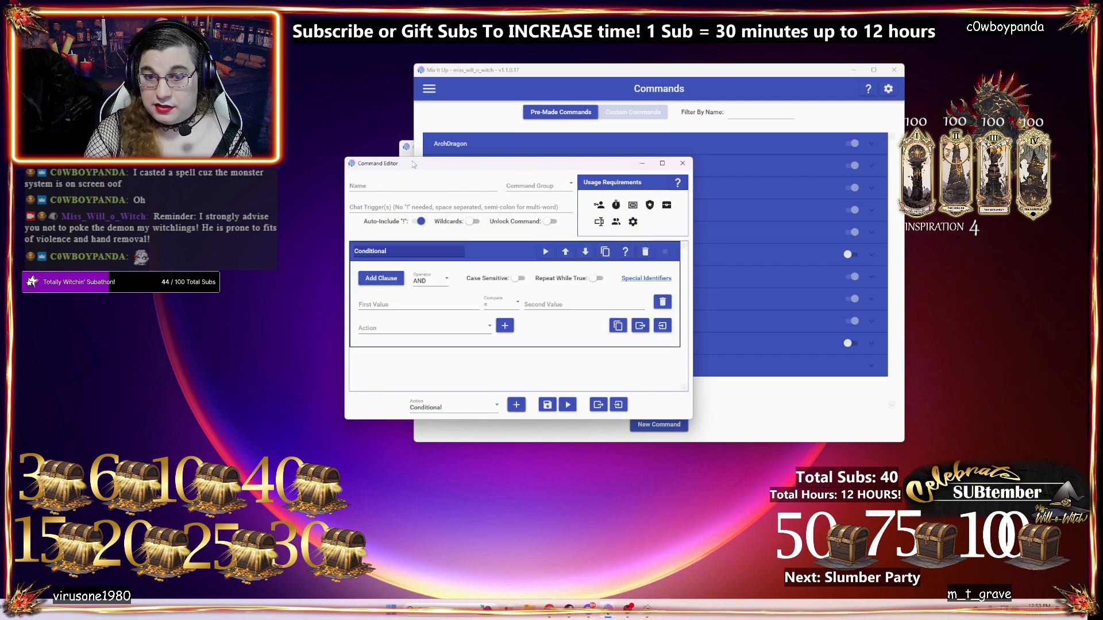
{"action": "left_click_drag", "start_coordinate": [415, 166], "coordinate": [511, 161]}
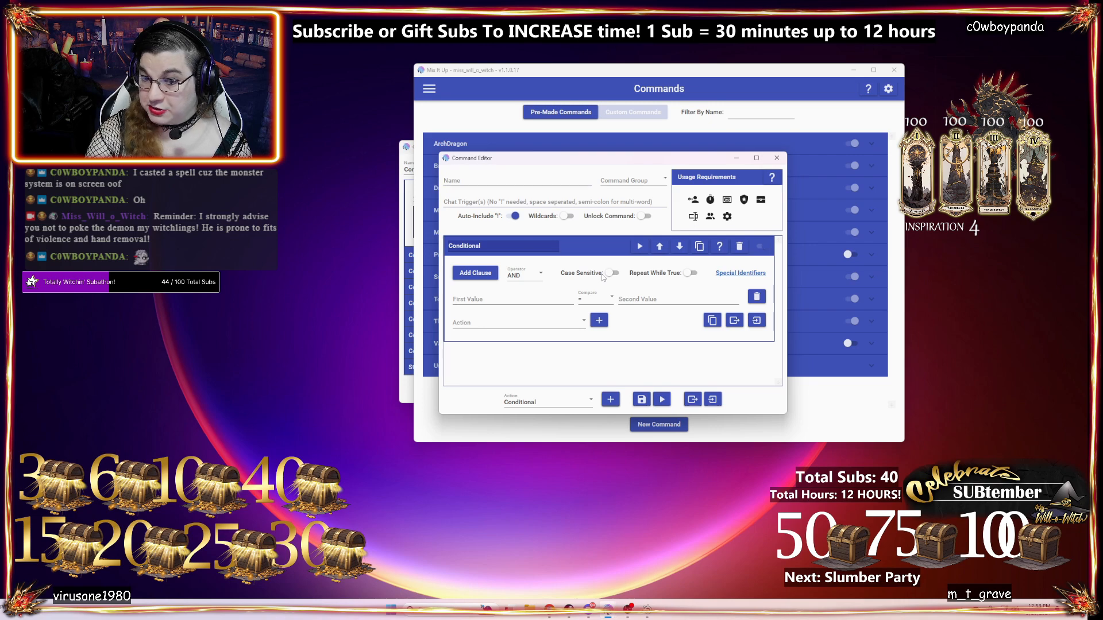
- Enter $userEgg as the first value of the Conditional's clause
{"action": "left_click", "coordinate": [502, 297]}
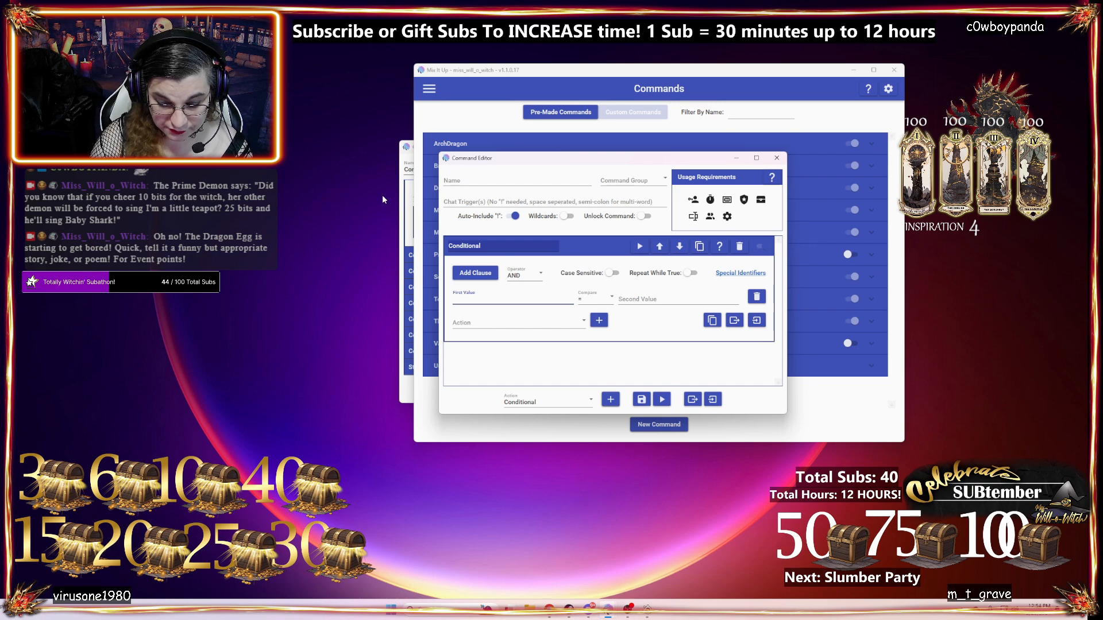
{"action": "type", "text": "$uys"}
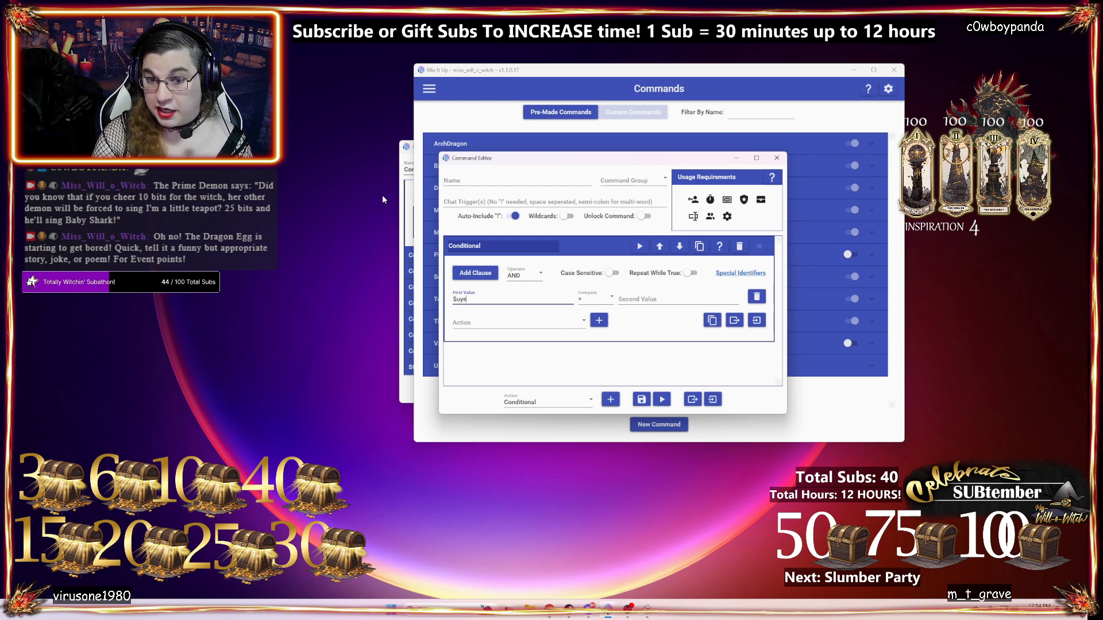
{"action": "key", "text": "BackSpace"}
{"action": "type", "text": "serE"}
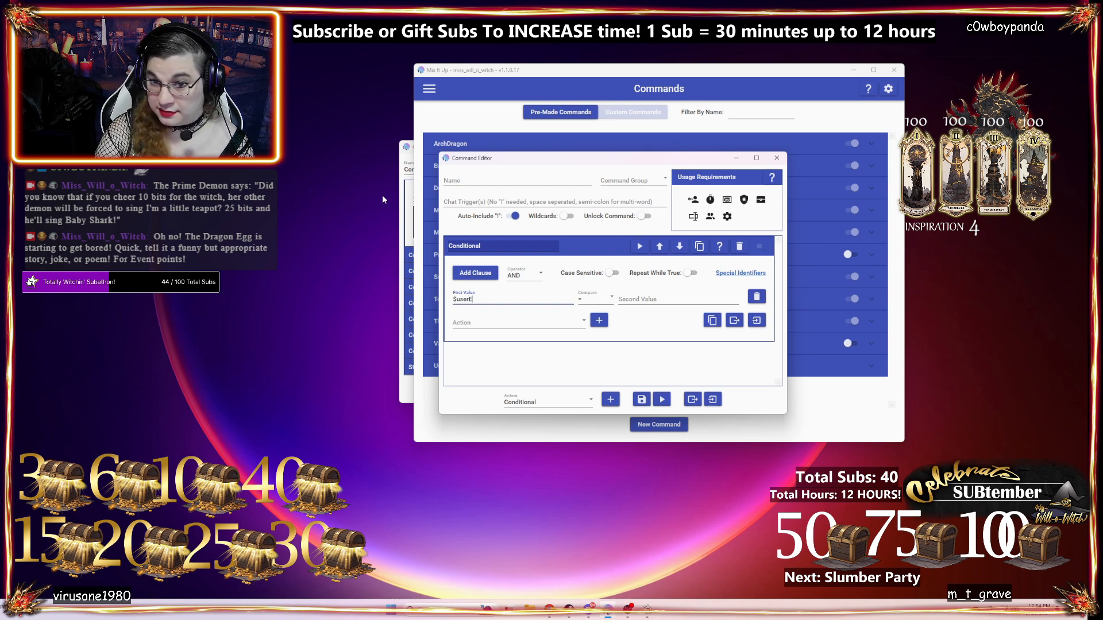
{"action": "type", "text": "gg"}
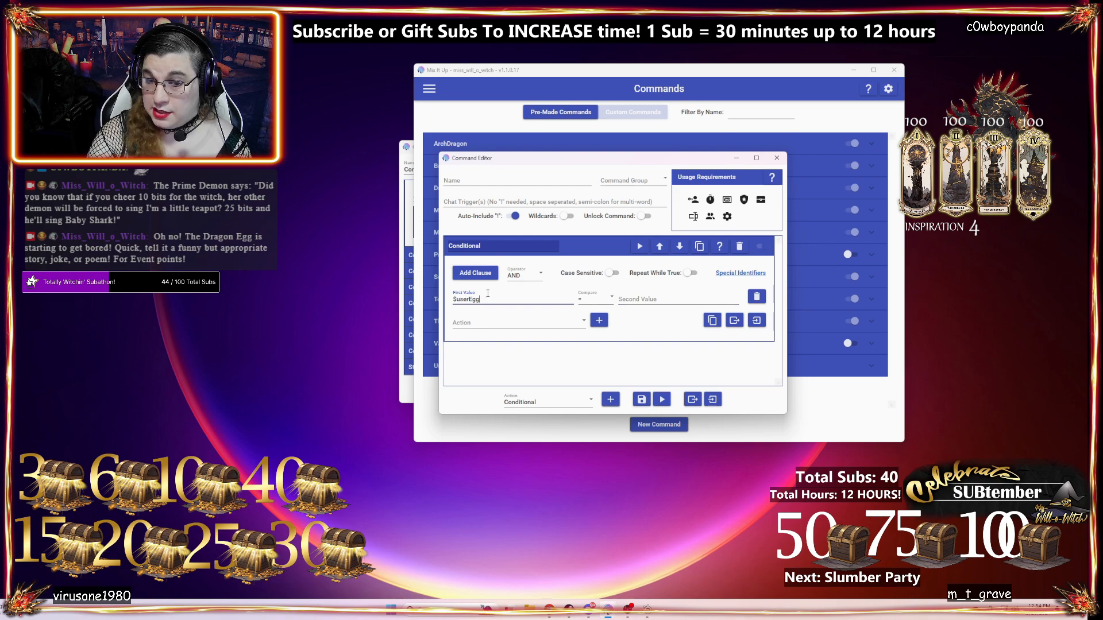
{"action": "left_click", "coordinate": [645, 294]}
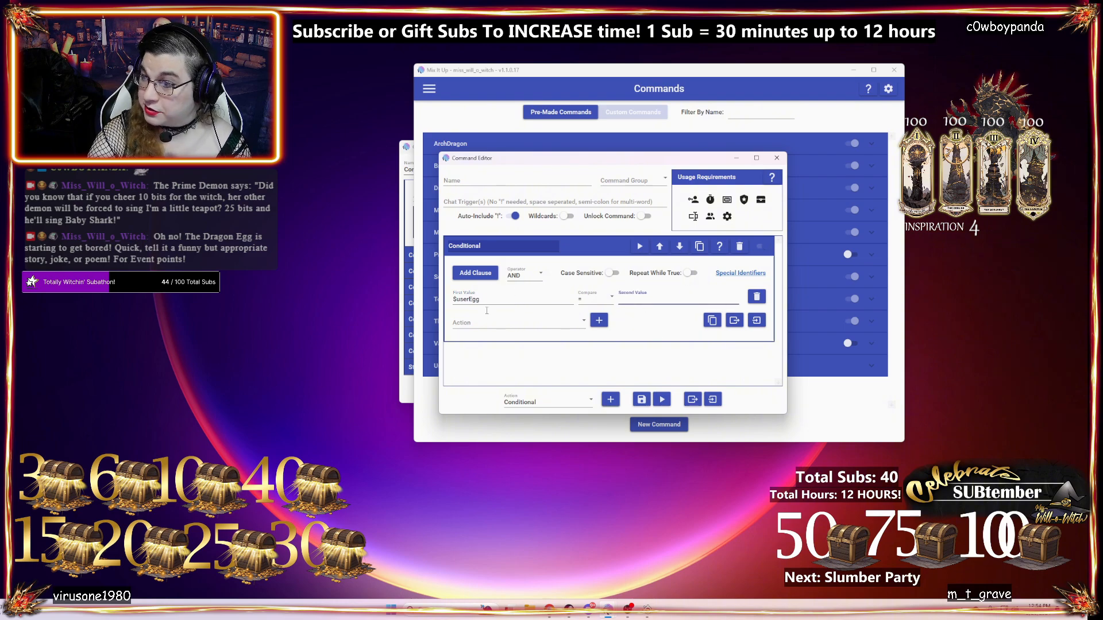
- Change the clause's first value to $userMana
{"action": "left_click_drag", "start_coordinate": [486, 305], "coordinate": [470, 305]}
{"action": "type", "text": "Mana"}
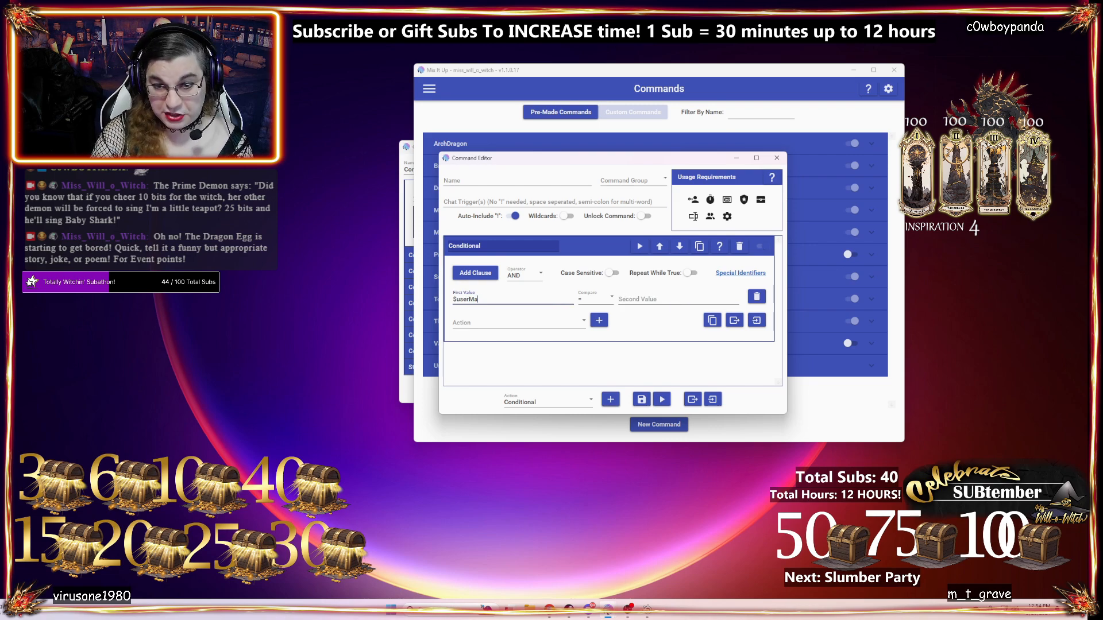
{"action": "left_click", "coordinate": [640, 326]}
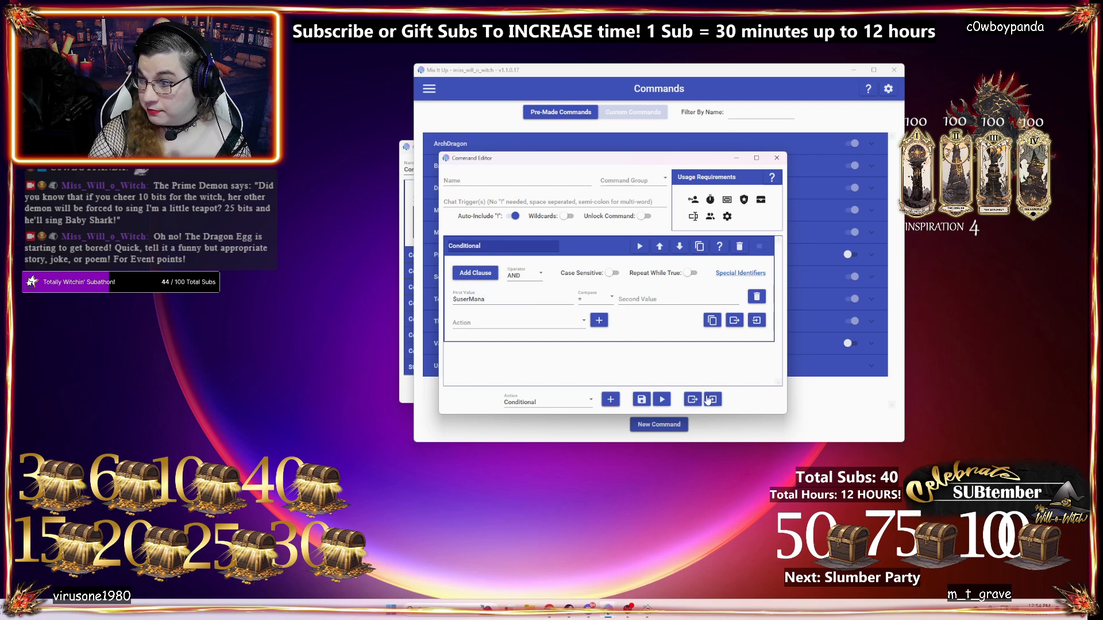
- View the comparison operators available for the $userMana clause
{"action": "left_click", "coordinate": [601, 300]}
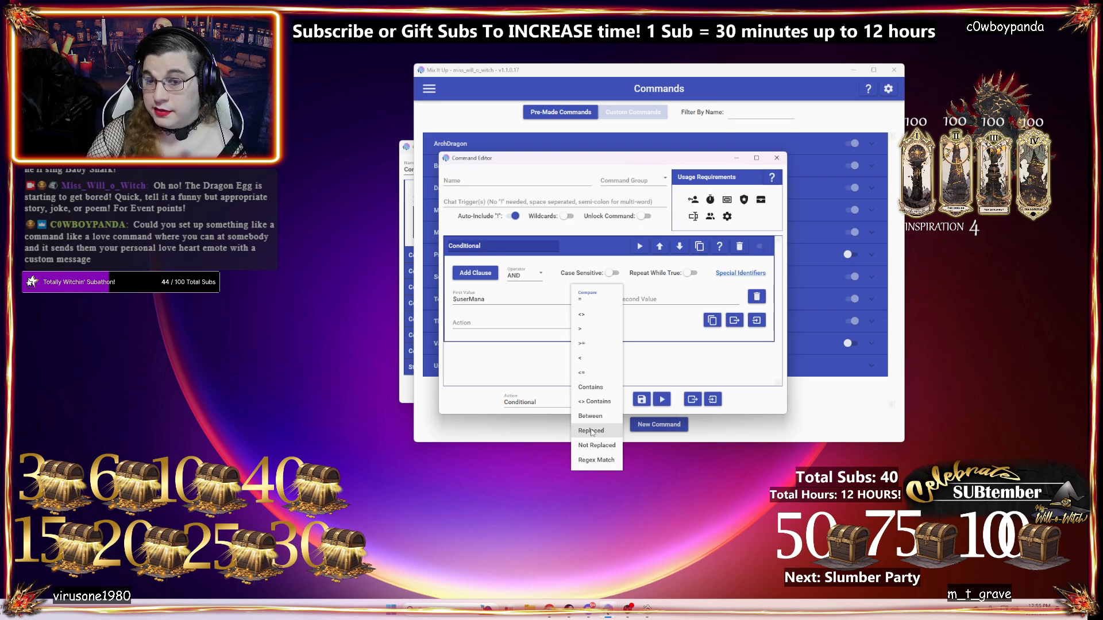
{"action": "left_click", "coordinate": [671, 372]}
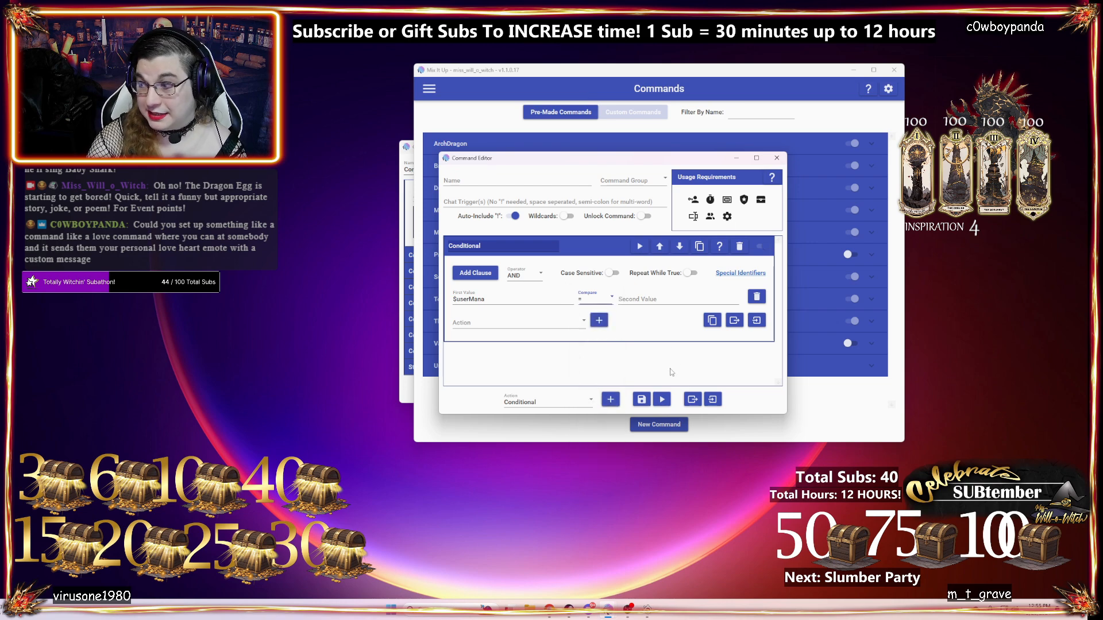
- Add a Chat Message action to the new command and collapse the Conditional action
{"action": "left_click", "coordinate": [536, 402]}
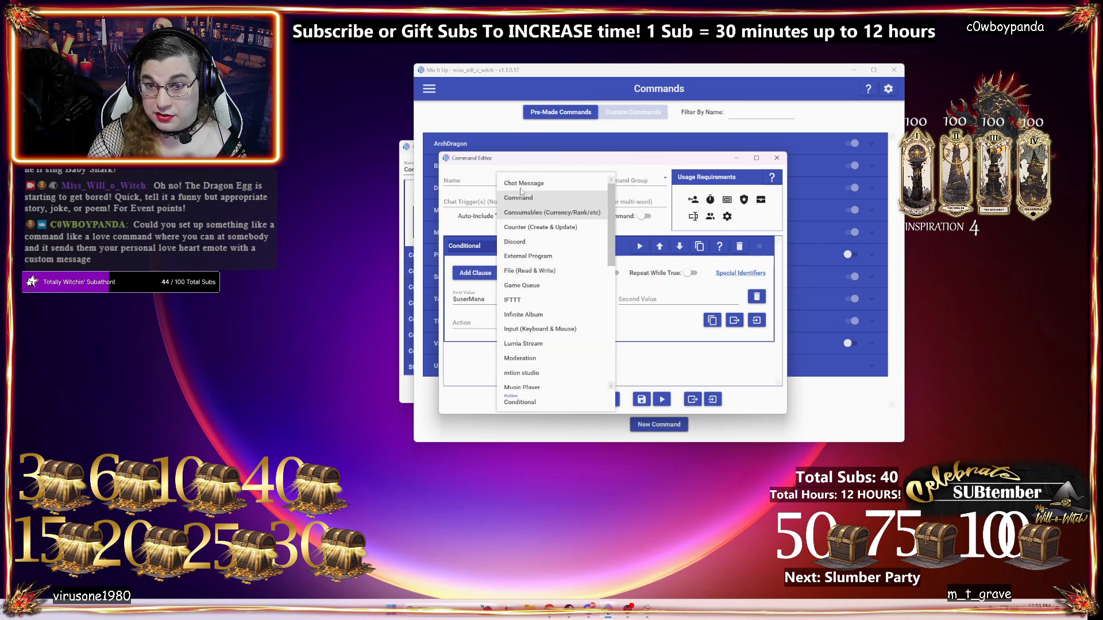
{"action": "left_click", "coordinate": [521, 183]}
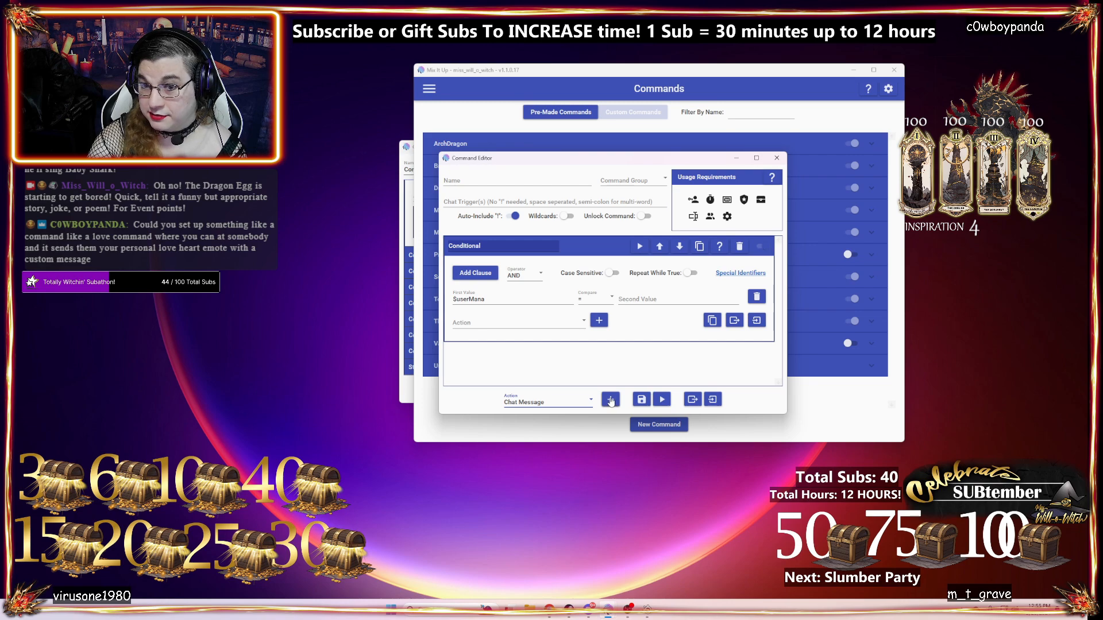
{"action": "left_click", "coordinate": [586, 403]}
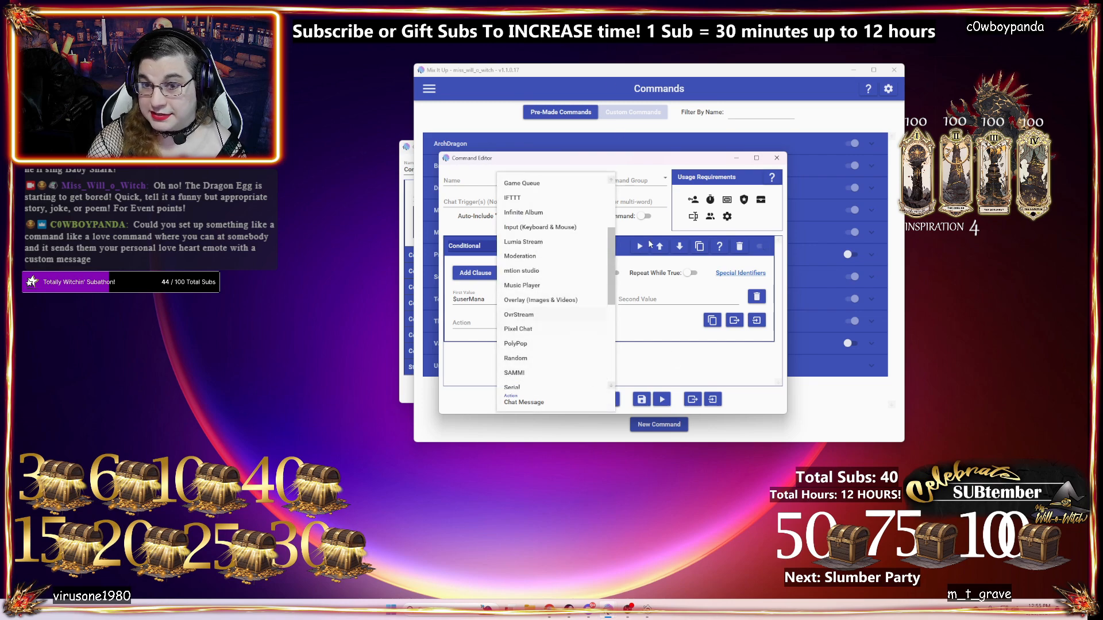
{"action": "left_click", "coordinate": [664, 355]}
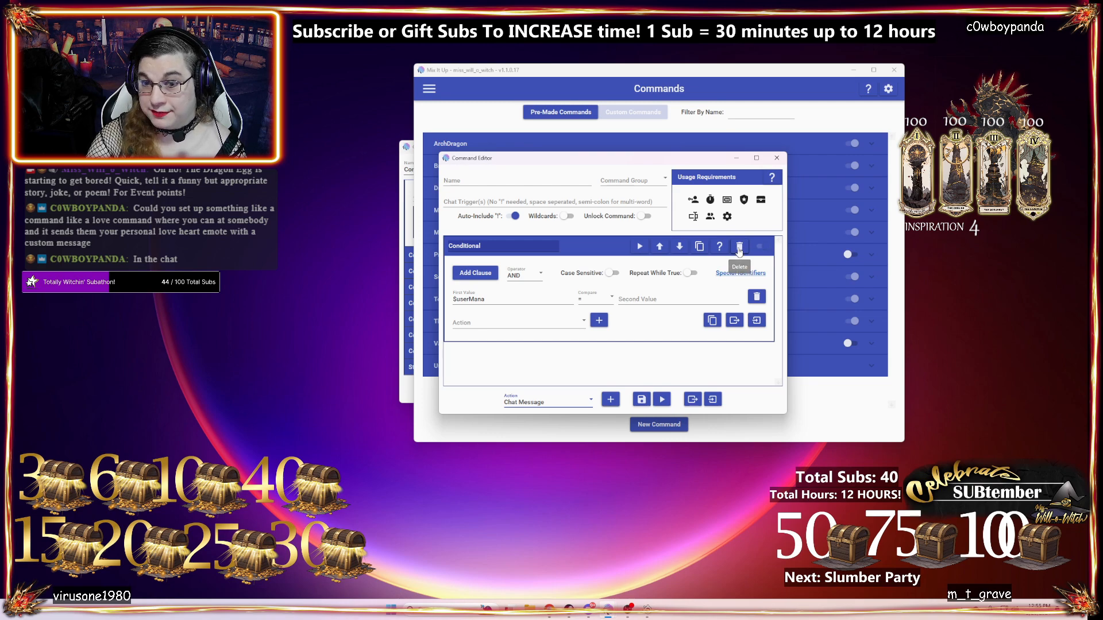
{"action": "left_click", "coordinate": [601, 248]}
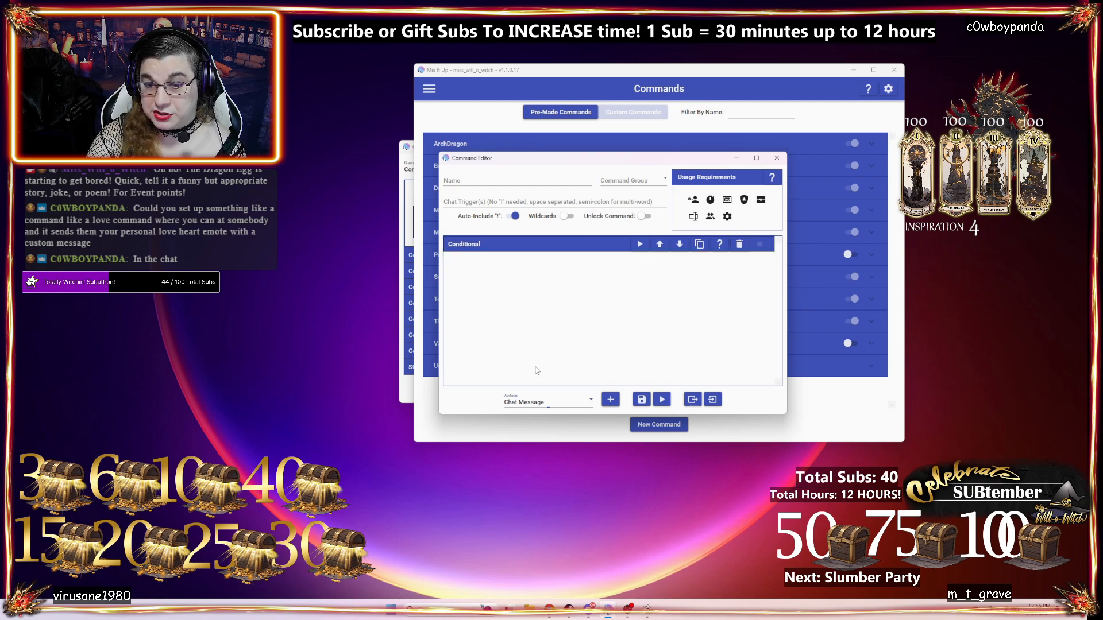
{"action": "left_click", "coordinate": [610, 400]}
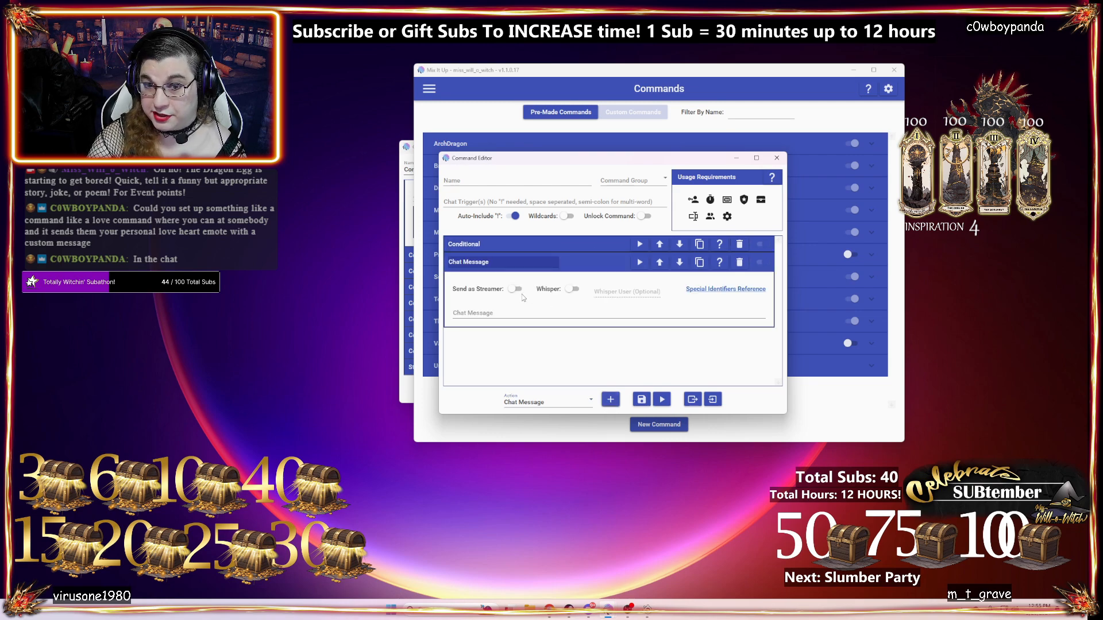
- Delete the Conditional action and set the chat message to "$username sends $targetusername all the love"
{"action": "left_click", "coordinate": [494, 313]}
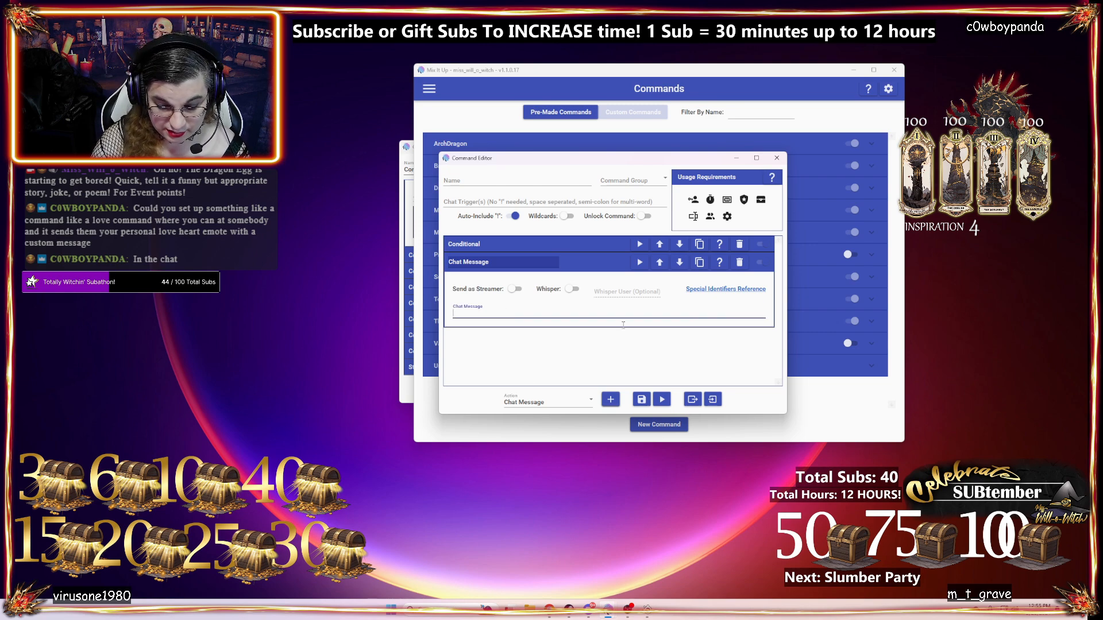
{"action": "type", "text": "$username"}
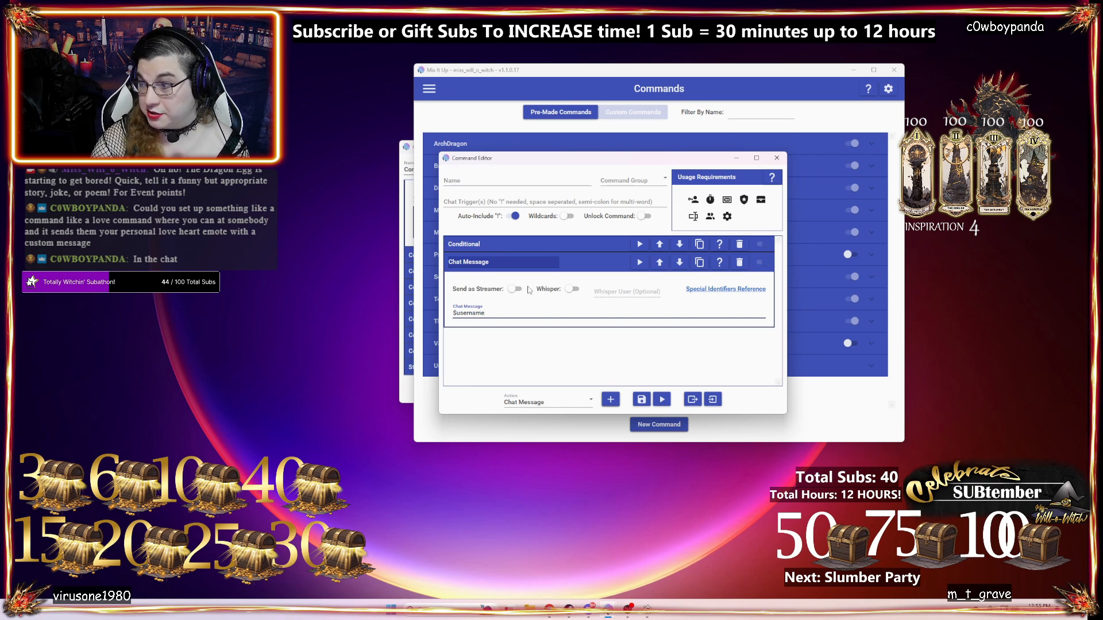
{"action": "left_click", "coordinate": [739, 244]}
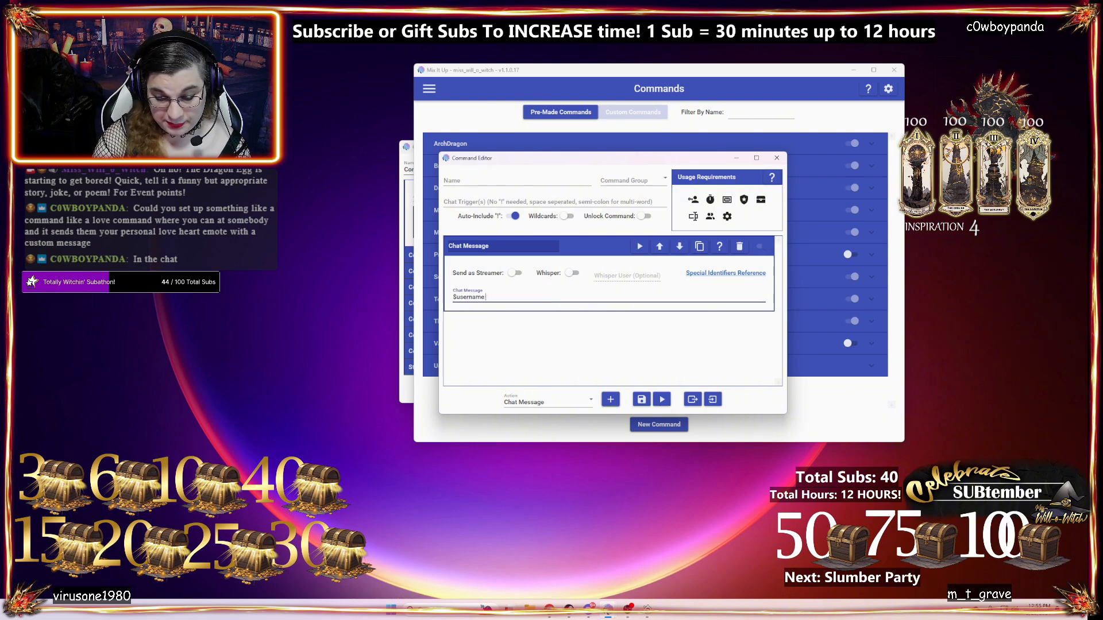
{"action": "type", "text": "sends"}
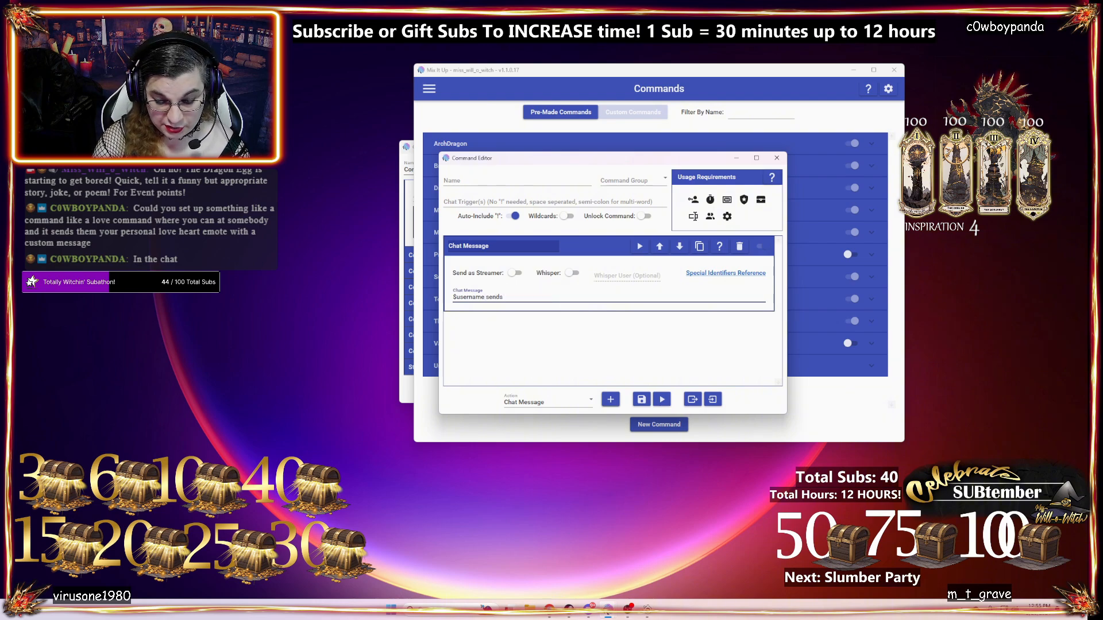
{"action": "type", "text": " $target"}
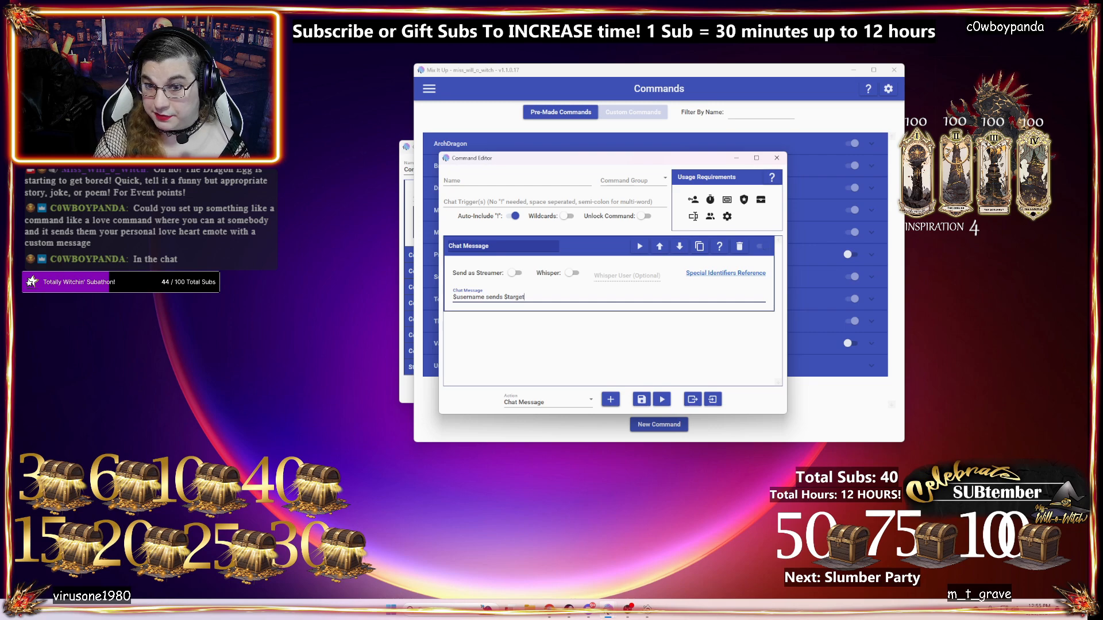
{"action": "type", "text": "use"}
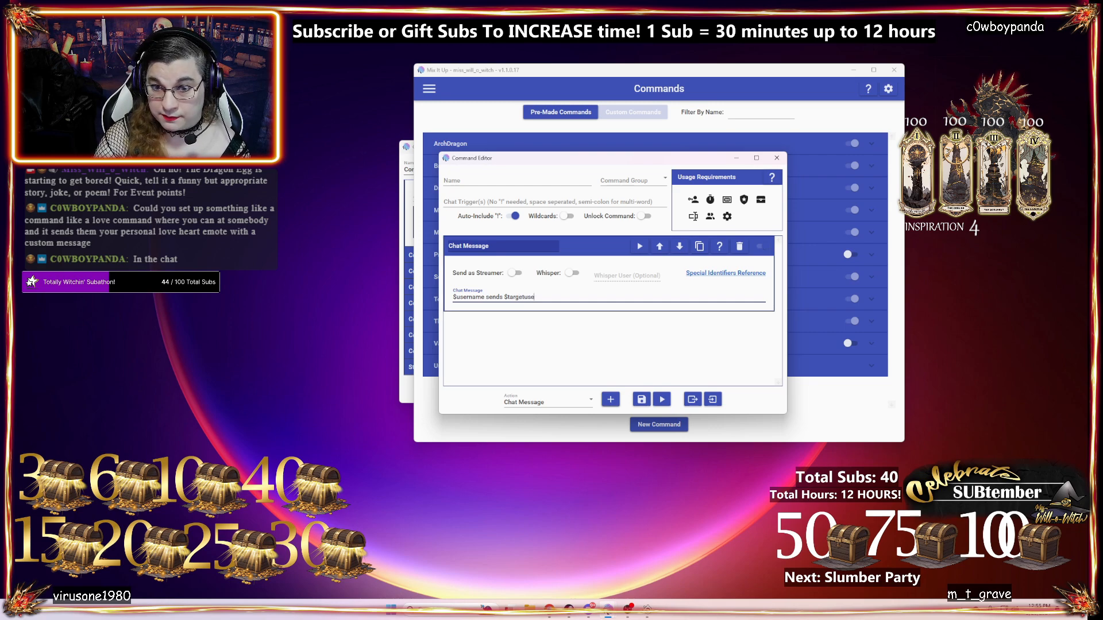
{"action": "type", "text": "rname all the love"}
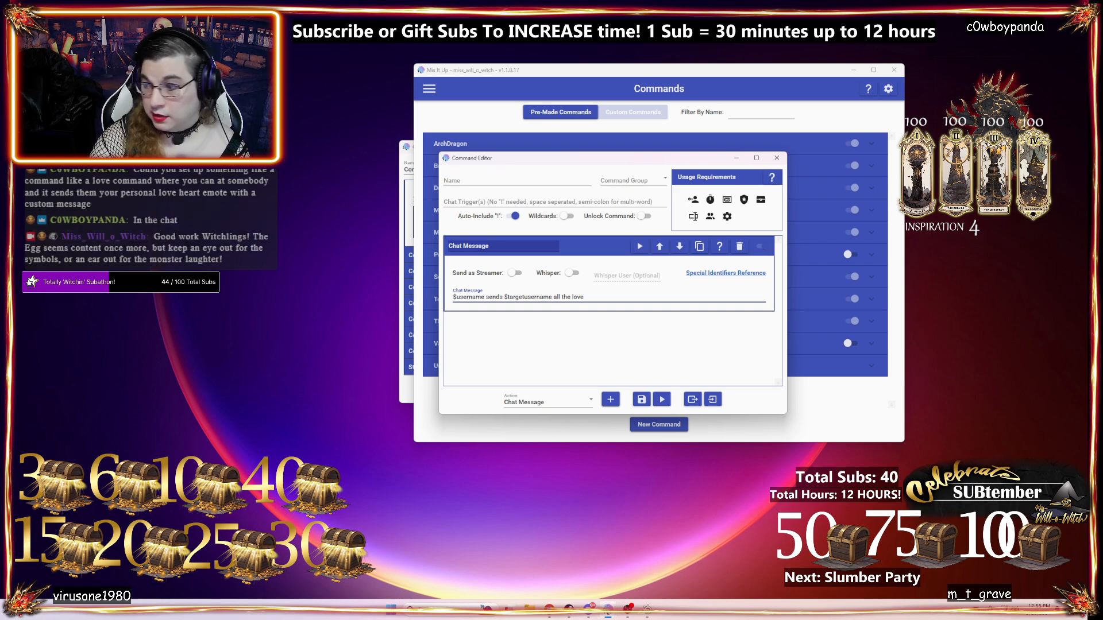
- Append the emote code misswi25FireHeart to the chat message and test-run the Chat Message action
{"action": "key", "text": "alt+Tab"}
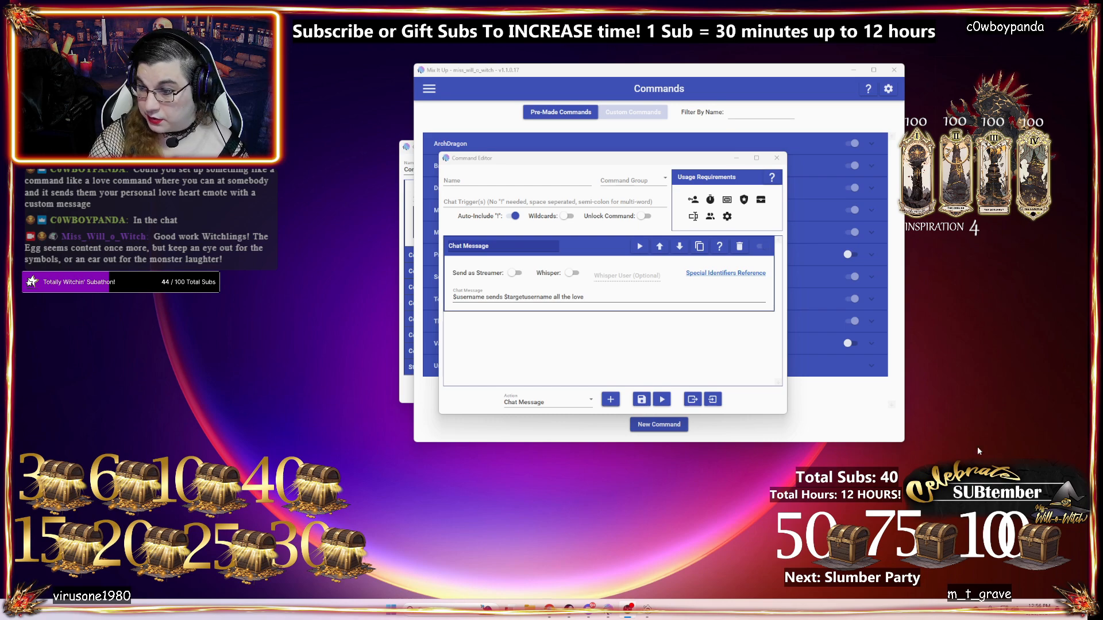
{"action": "left_click", "coordinate": [614, 295]}
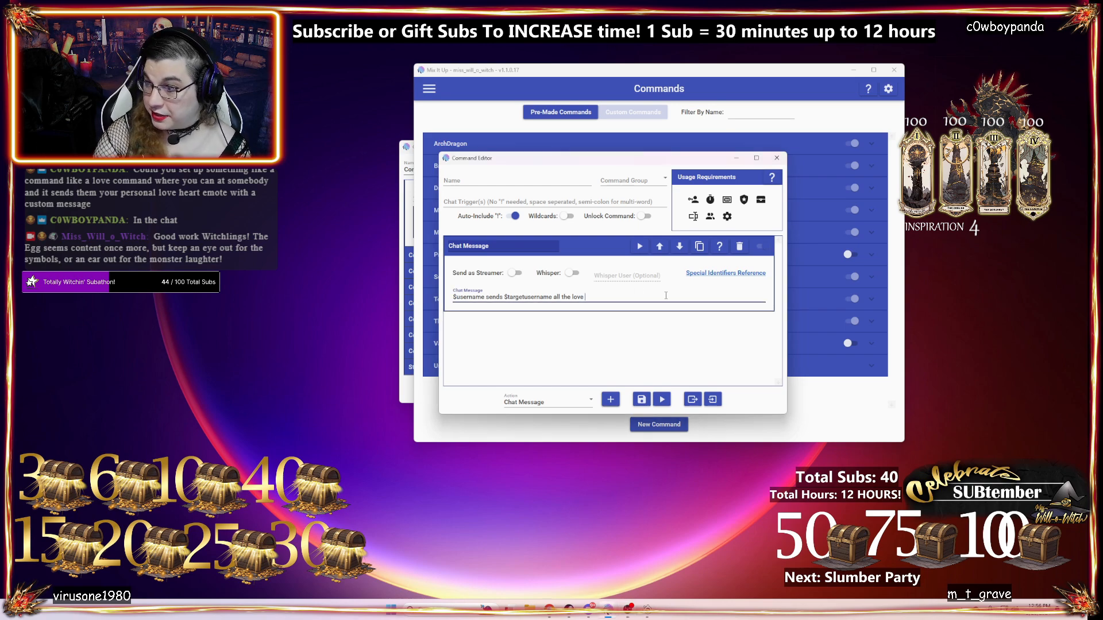
{"action": "type", "text": "misswi25FireHeart"}
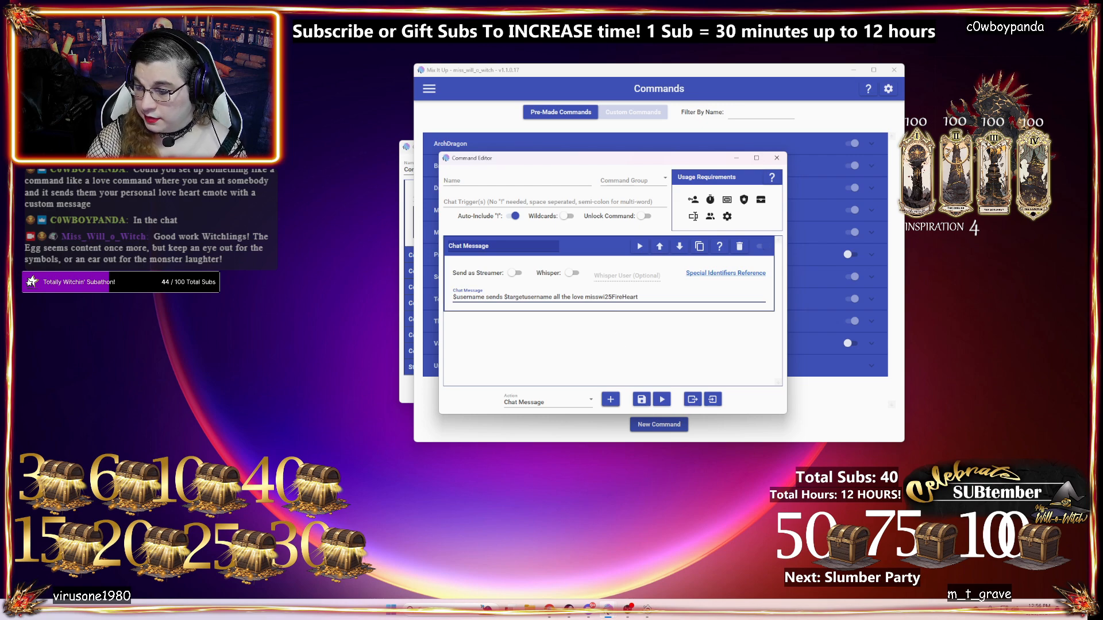
{"action": "key", "text": "alt+Tab"}
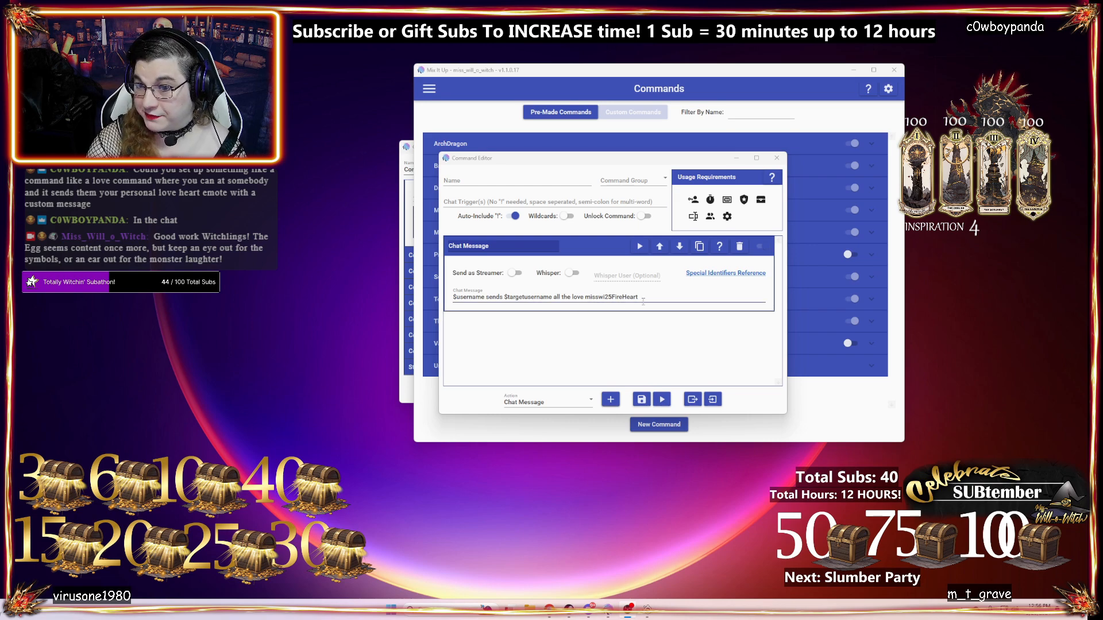
{"action": "left_click", "coordinate": [640, 246]}
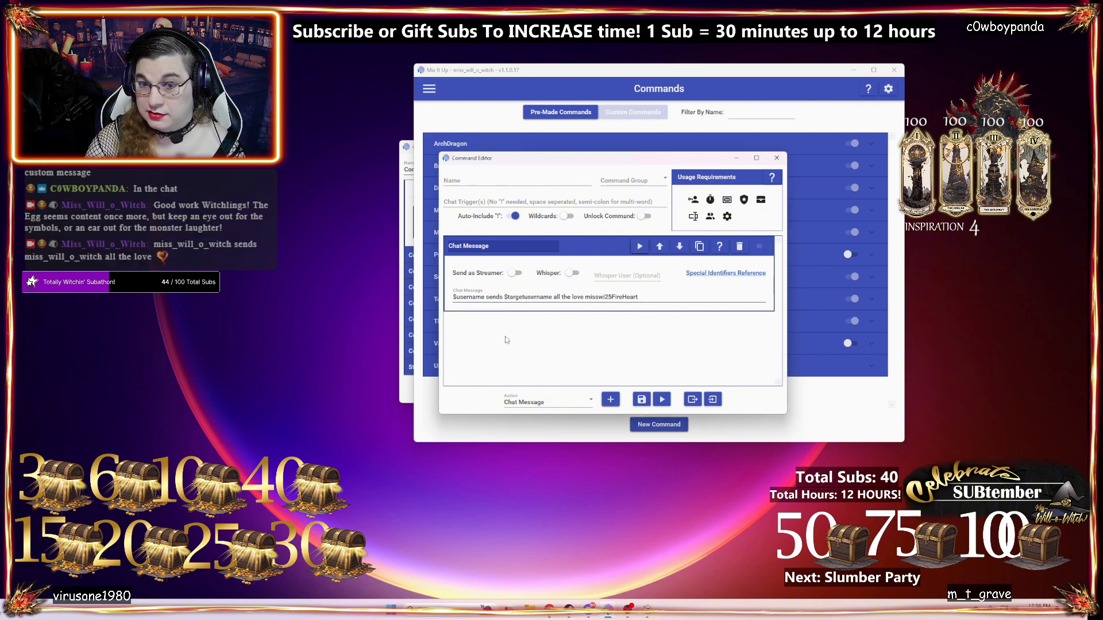
- Name the command Love and set its chat trigger to Love
{"action": "left_click", "coordinate": [477, 179]}
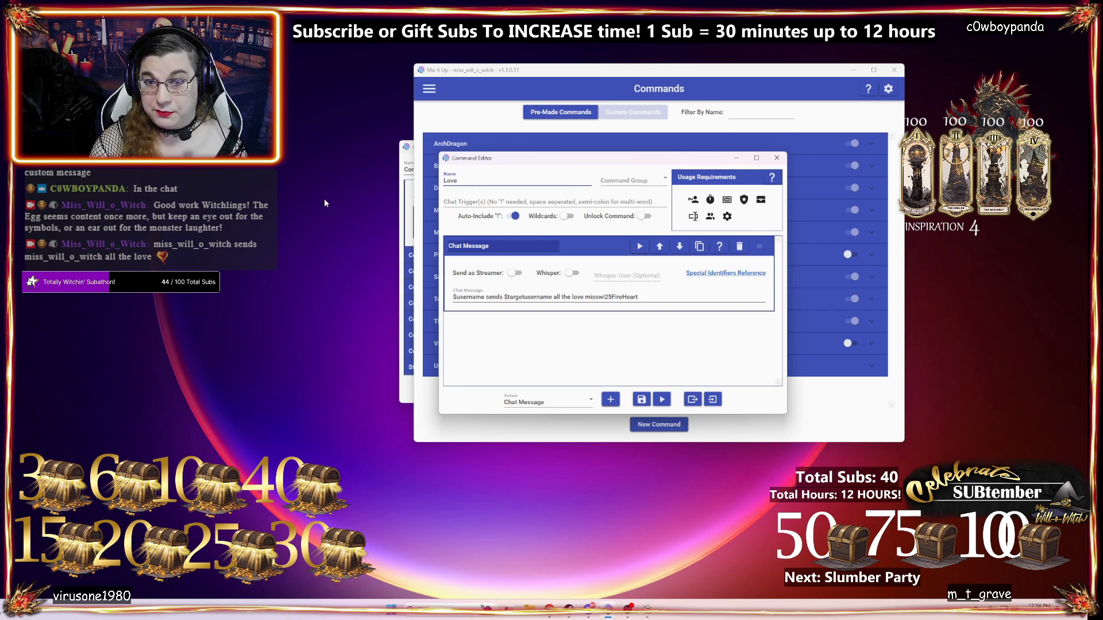
{"action": "left_click", "coordinate": [522, 202]}
{"action": "type", "text": "Love"}
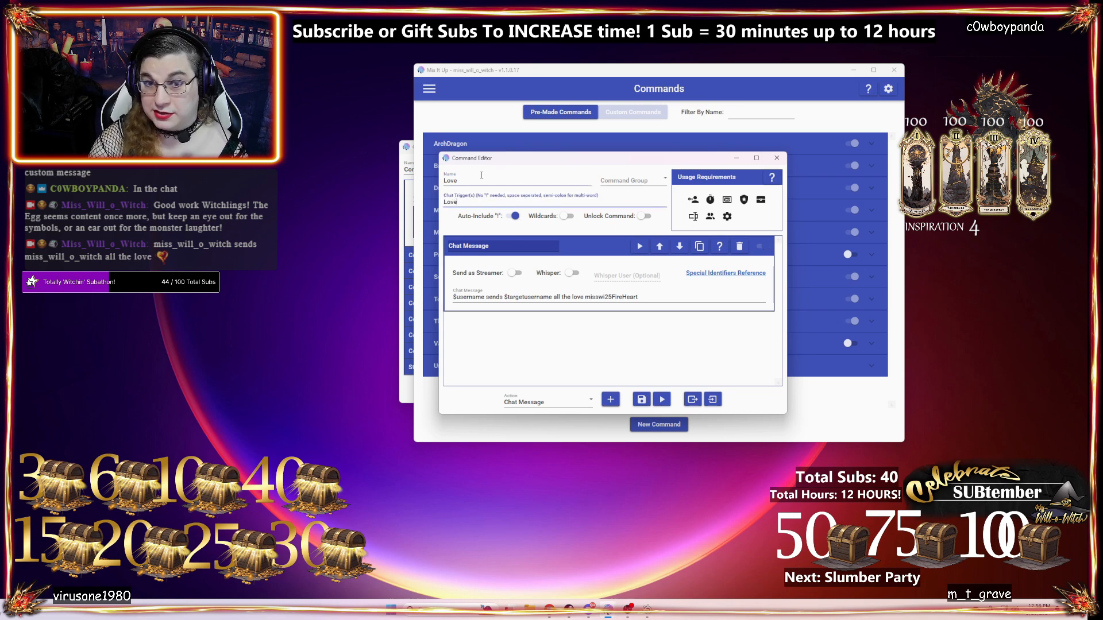
{"action": "left_click", "coordinate": [542, 178]}
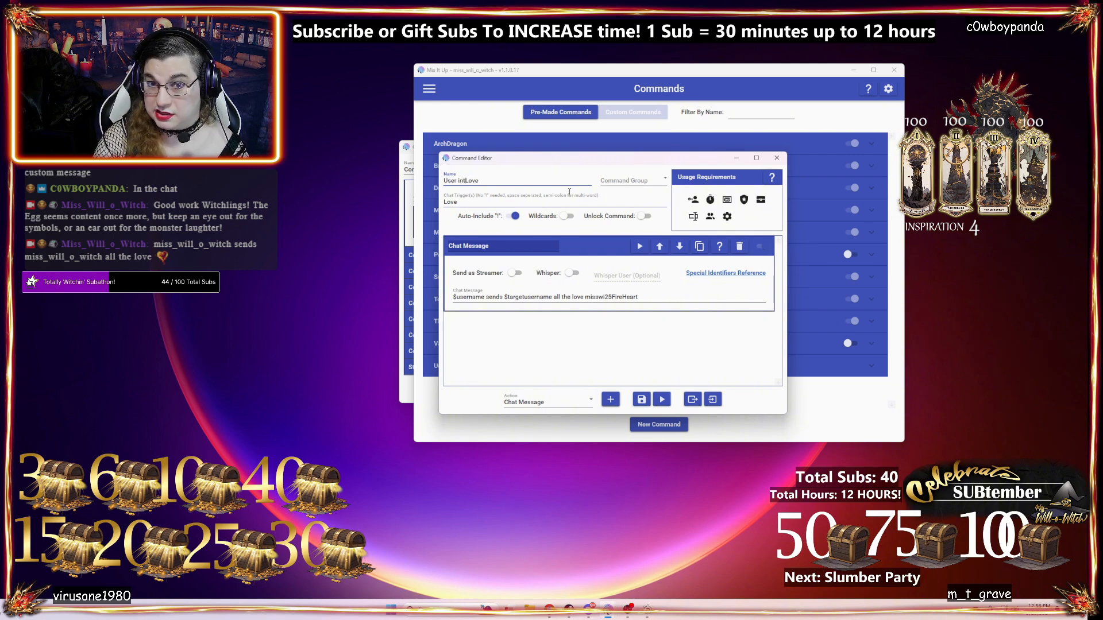
{"action": "type", "text": "erface"}
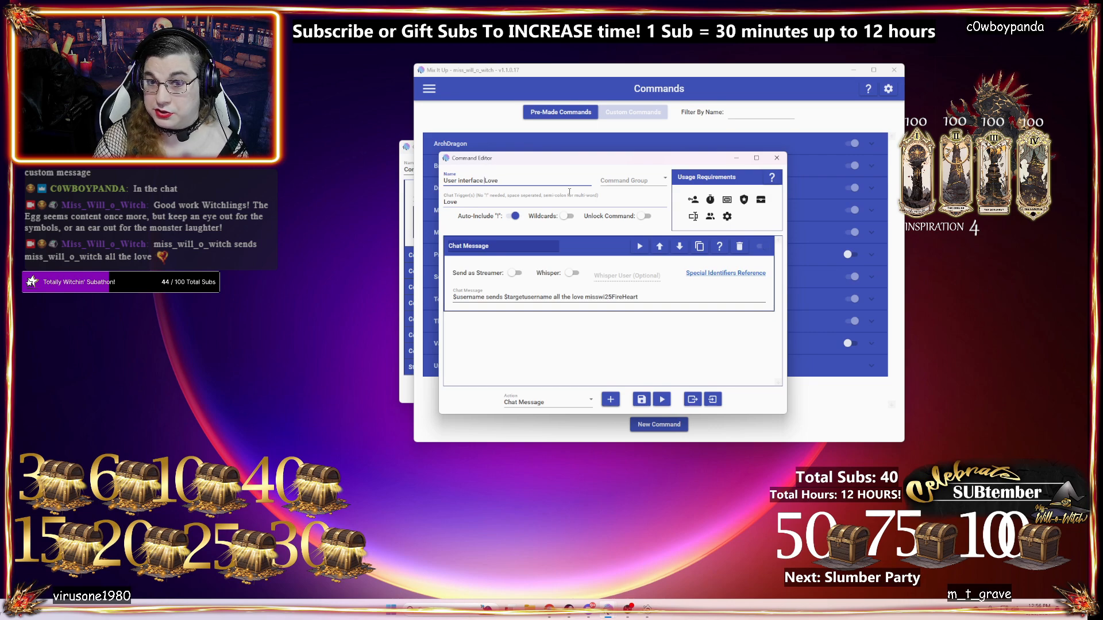
{"action": "key", "text": "BackSpace"}
{"action": "key", "text": "BackSpace"}
{"action": "key", "text": "BackSpace"}
{"action": "key", "text": "BackSpace"}
{"action": "key", "text": "BackSpace"}
{"action": "key", "text": "BackSpace"}
{"action": "key", "text": "BackSpace"}
{"action": "key", "text": "BackSpace"}
{"action": "key", "text": "BackSpace"}
{"action": "key", "text": "BackSpace"}
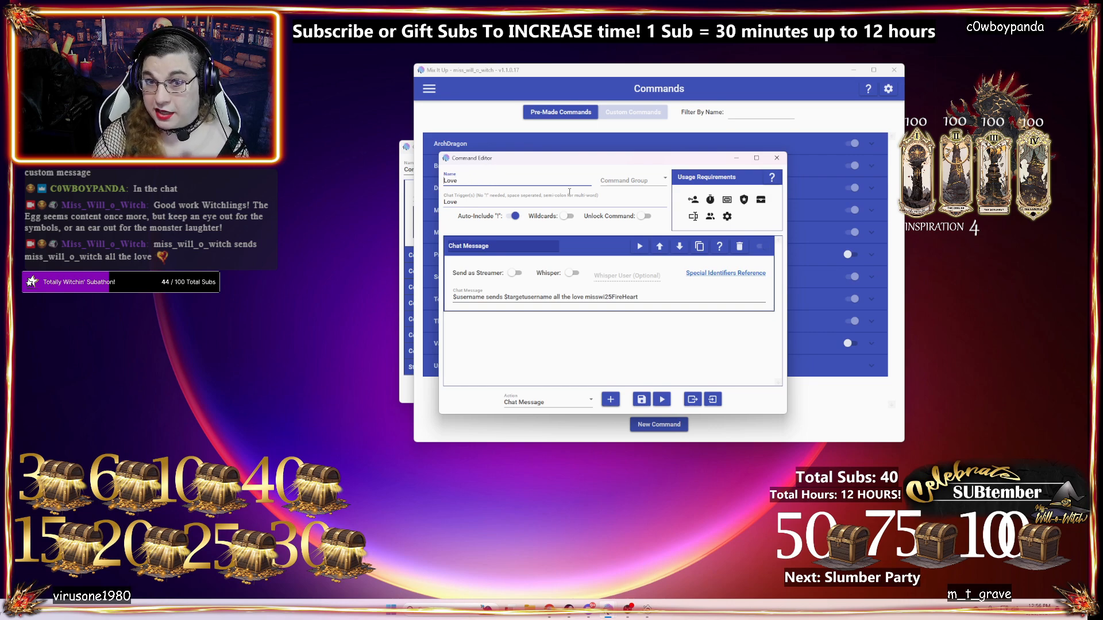
{"action": "type", "text": "Cha"}
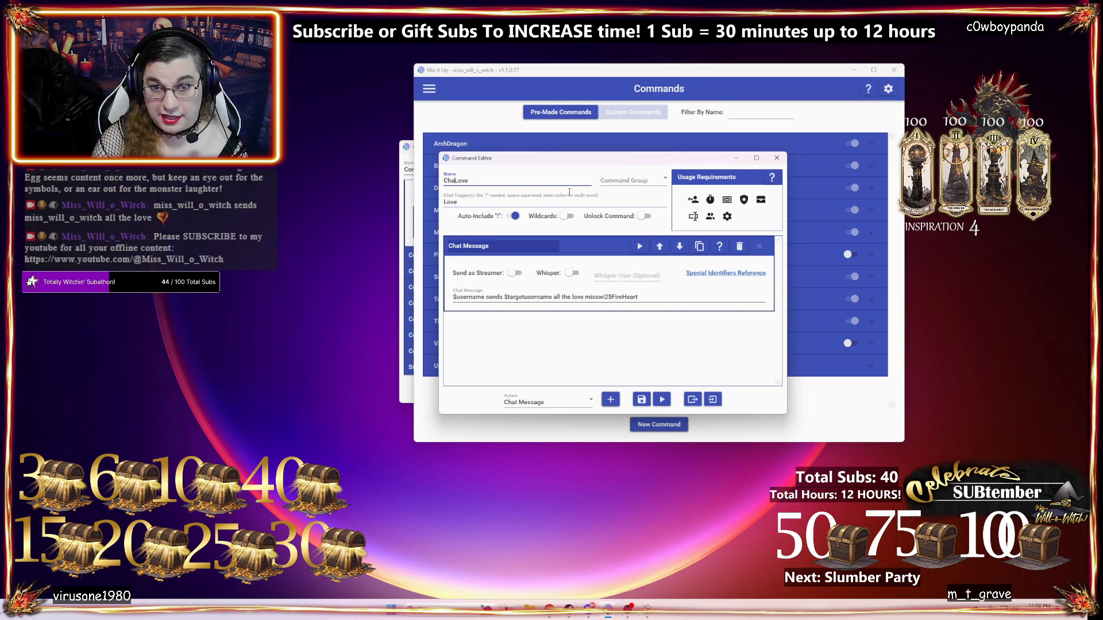
{"action": "type", "text": "t comm"}
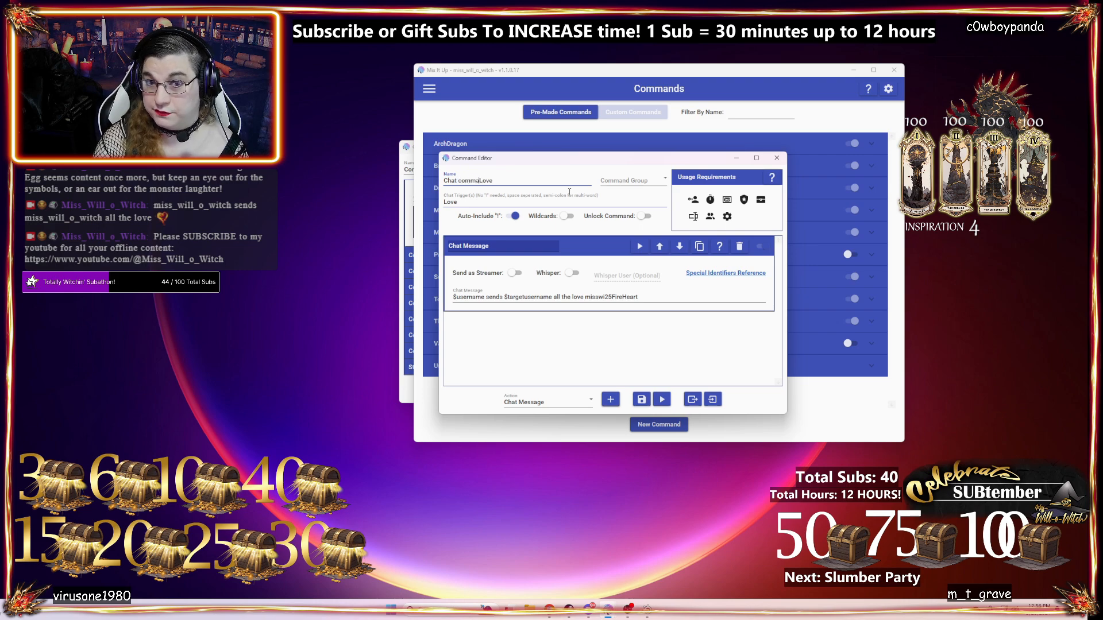
{"action": "key", "text": "BackSpace"}
{"action": "key", "text": "BackSpace"}
{"action": "key", "text": "BackSpace"}
{"action": "key", "text": "BackSpace"}
{"action": "key", "text": "BackSpace"}
{"action": "key", "text": "BackSpace"}
{"action": "key", "text": "BackSpace"}
{"action": "key", "text": "BackSpace"}
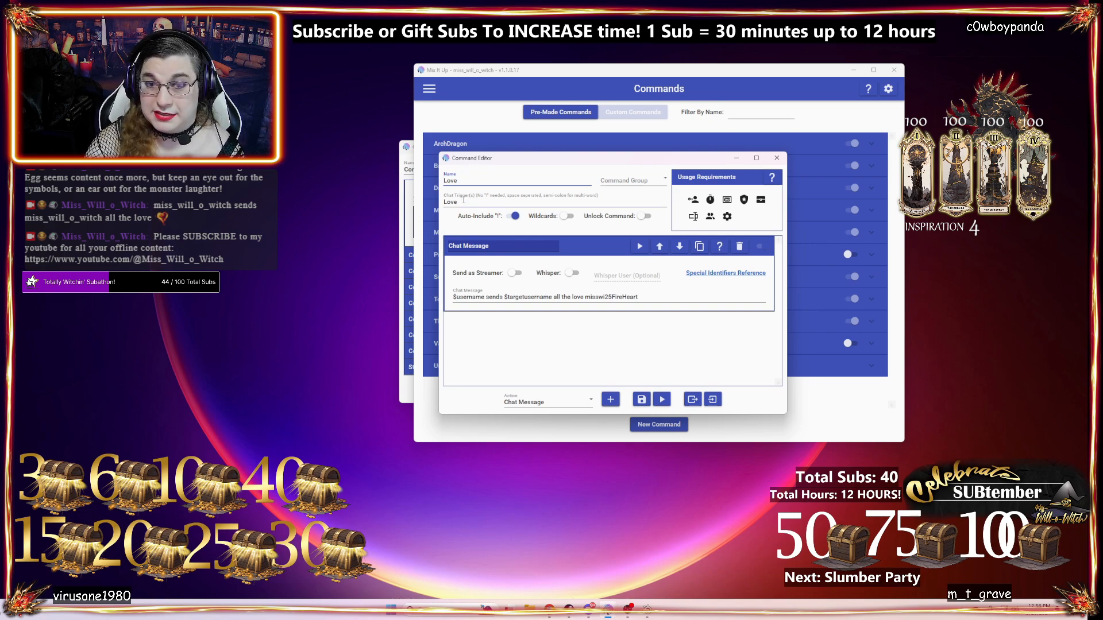
- Save the Love command, then reopen it from the Ungrouped commands with its Chat Message action expanded
{"action": "left_click", "coordinate": [463, 200]}
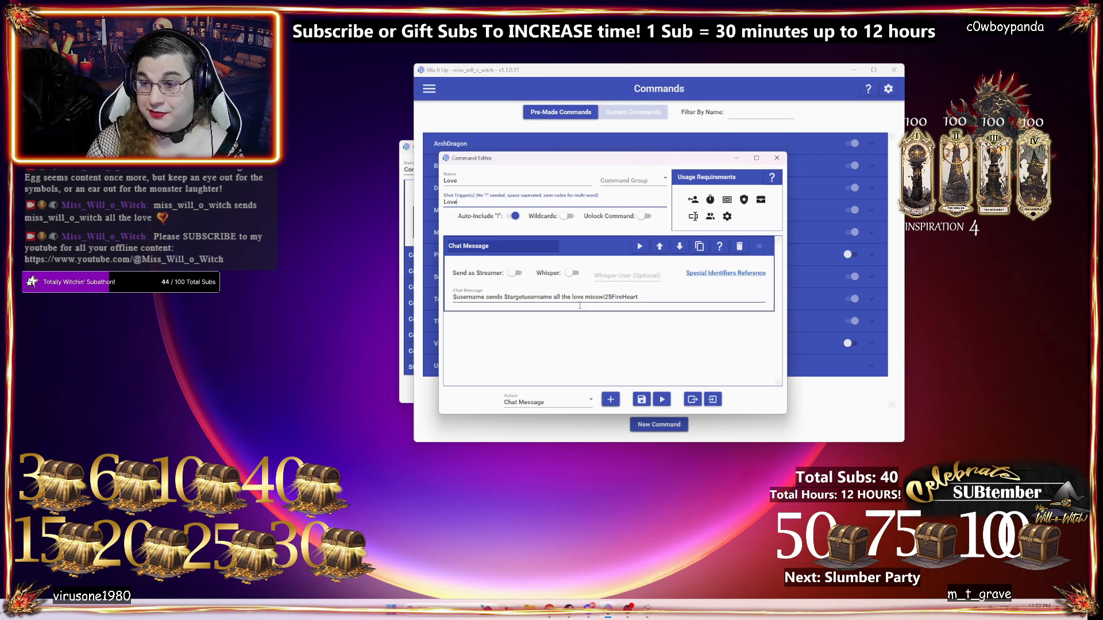
{"action": "left_click", "coordinate": [641, 400]}
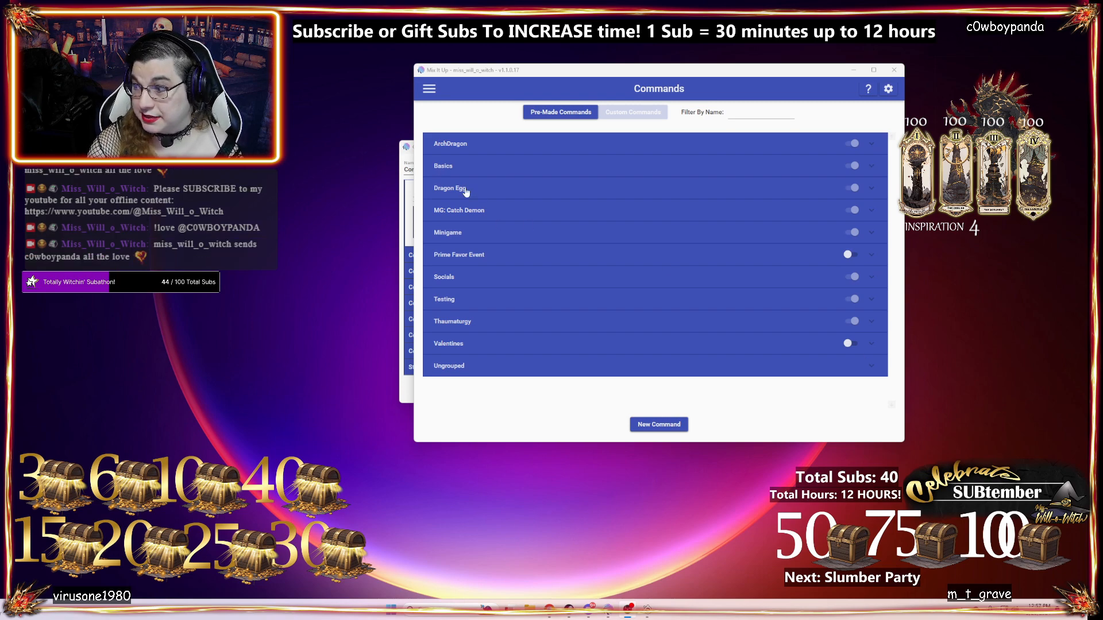
{"action": "left_click", "coordinate": [504, 370]}
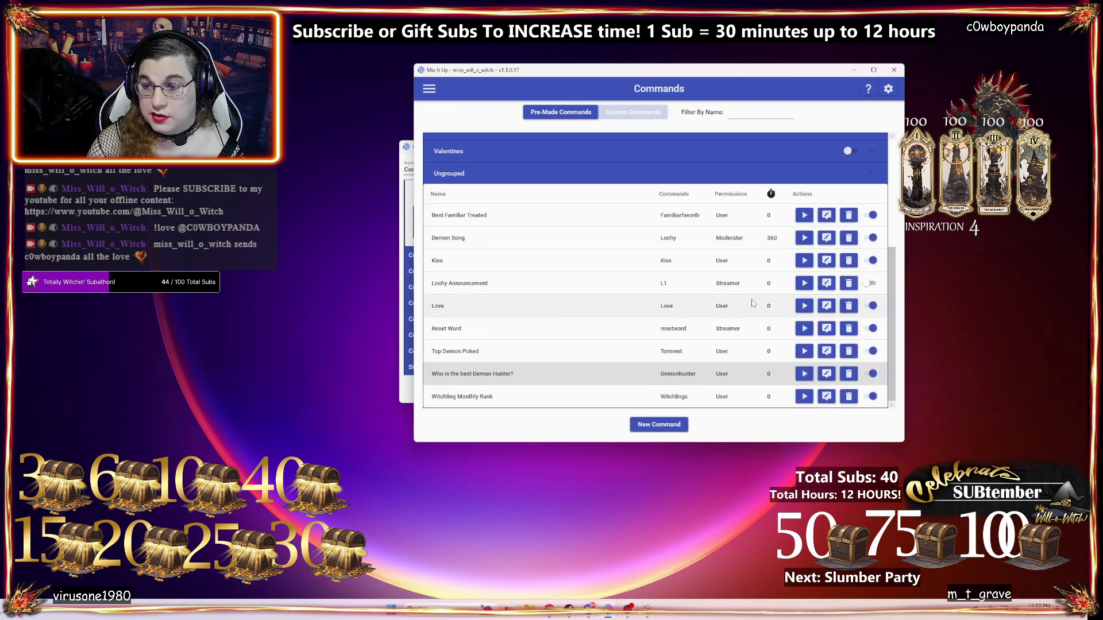
{"action": "left_click", "coordinate": [540, 307]}
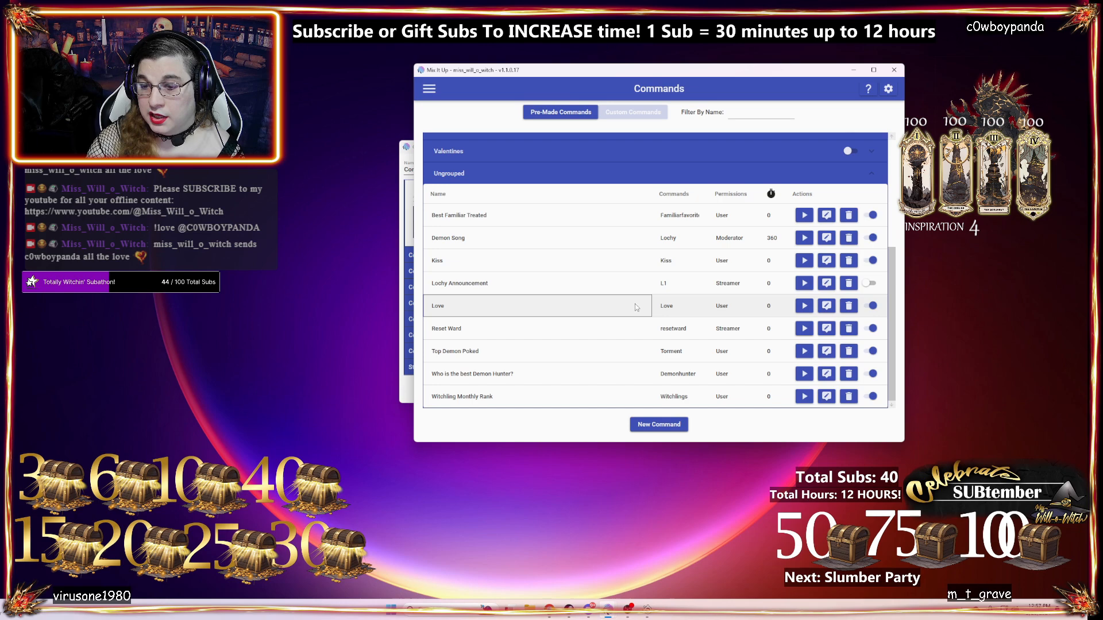
{"action": "left_click", "coordinate": [826, 306]}
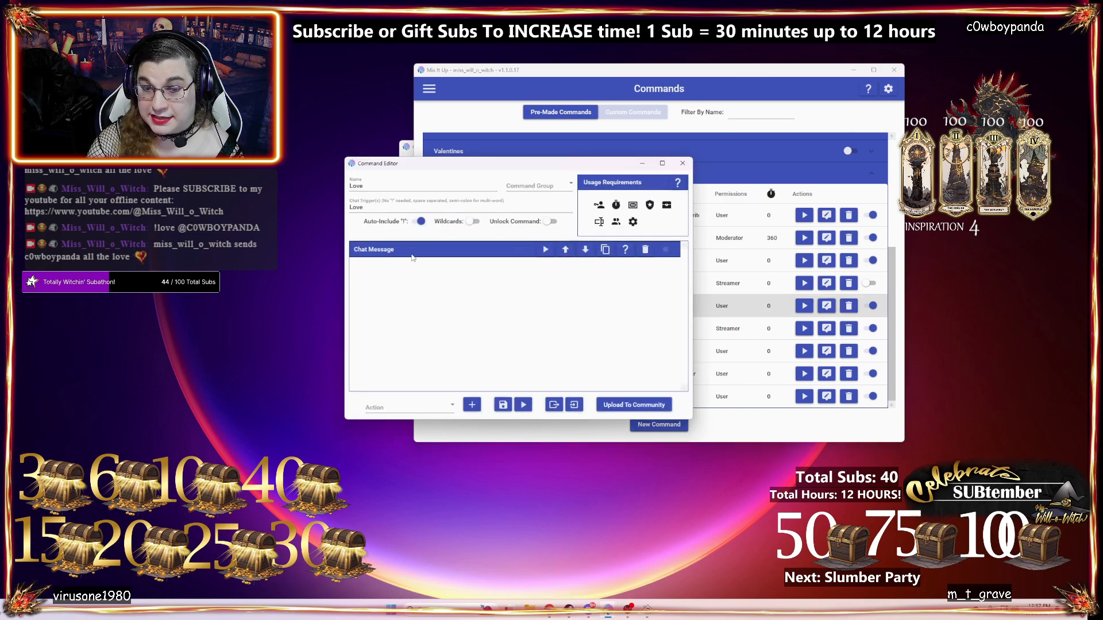
{"action": "left_click", "coordinate": [413, 251]}
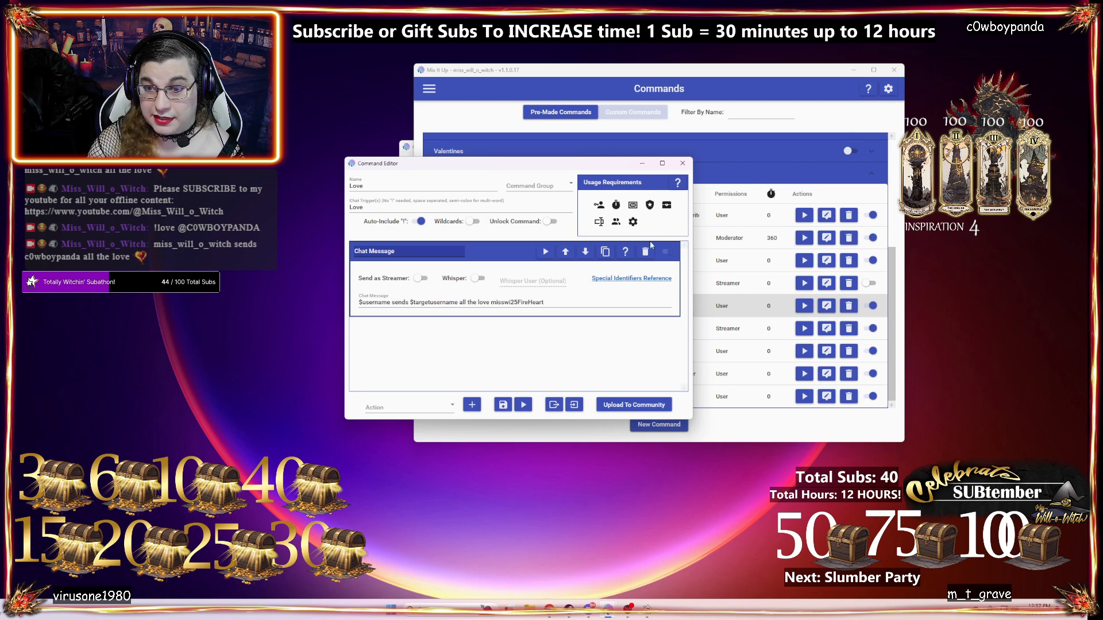
- Select the entire chat message text and delete the Chat Message action from the Love command
{"action": "left_click", "coordinate": [566, 298]}
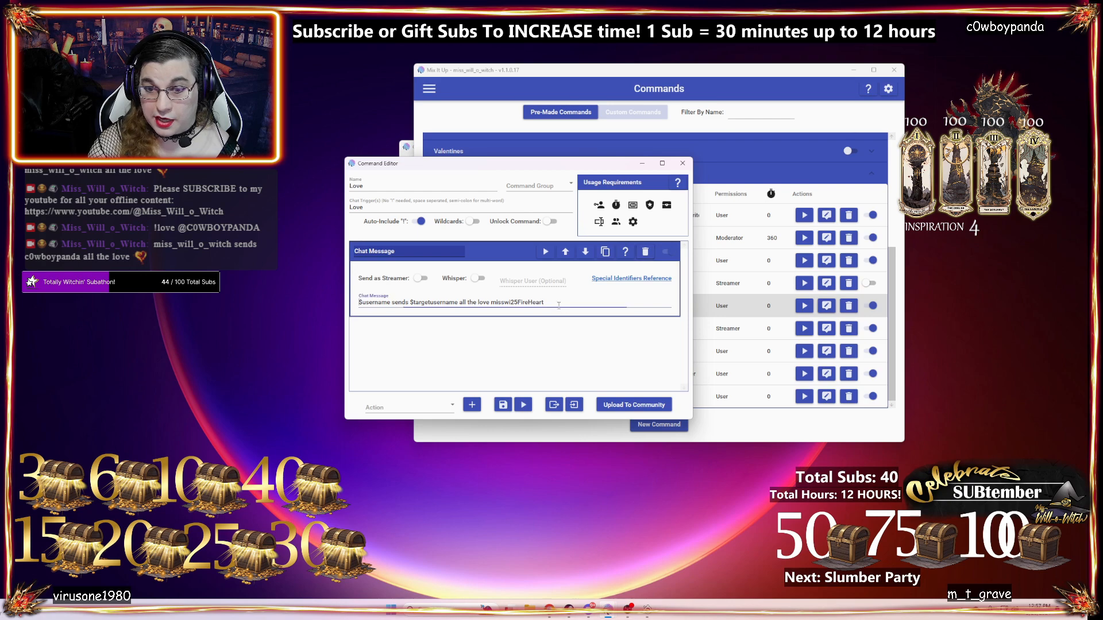
{"action": "left_click_drag", "start_coordinate": [544, 301], "coordinate": [357, 303]}
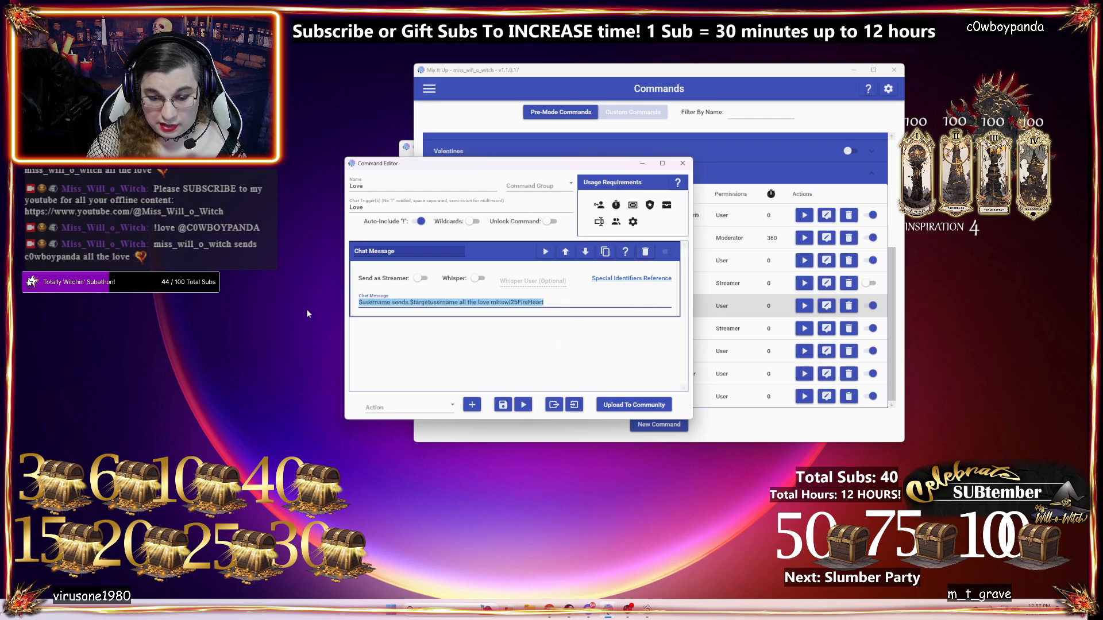
{"action": "left_click", "coordinate": [642, 254]}
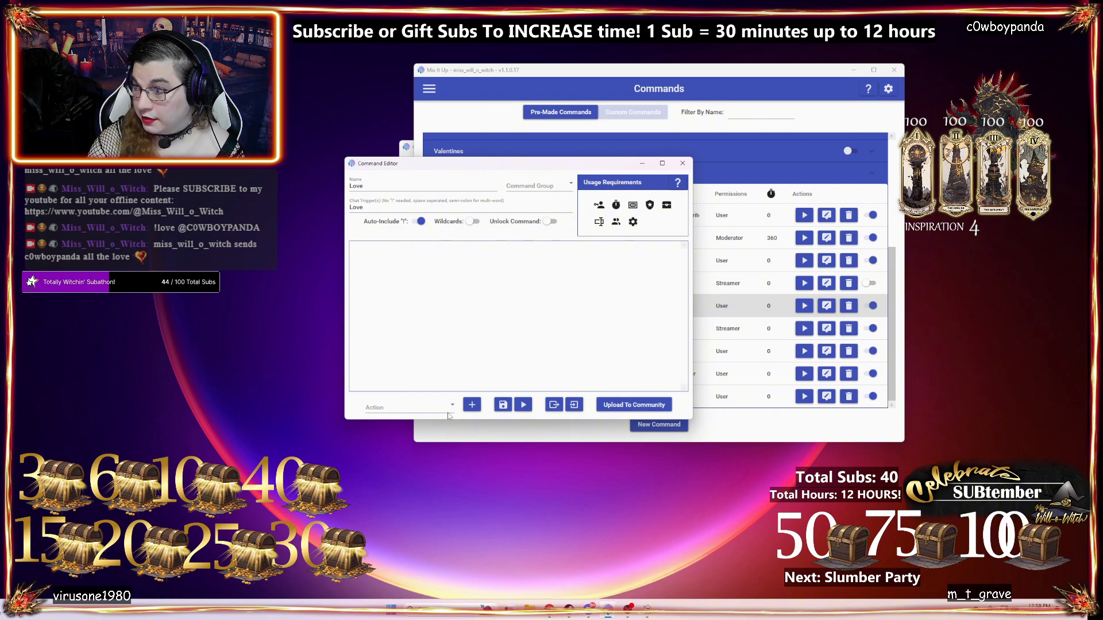
- Bring the main Mix It Up window forward and look through the Currency/Rank/Inventory list for the Consent currency
{"action": "left_click", "coordinate": [776, 419]}
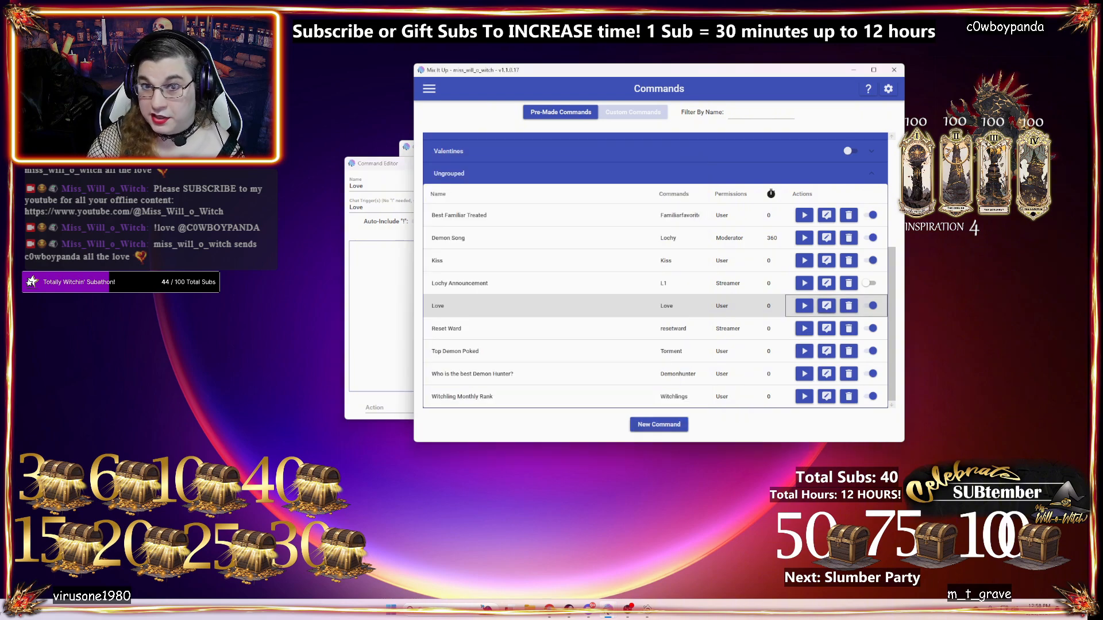
{"action": "left_click", "coordinate": [429, 88]}
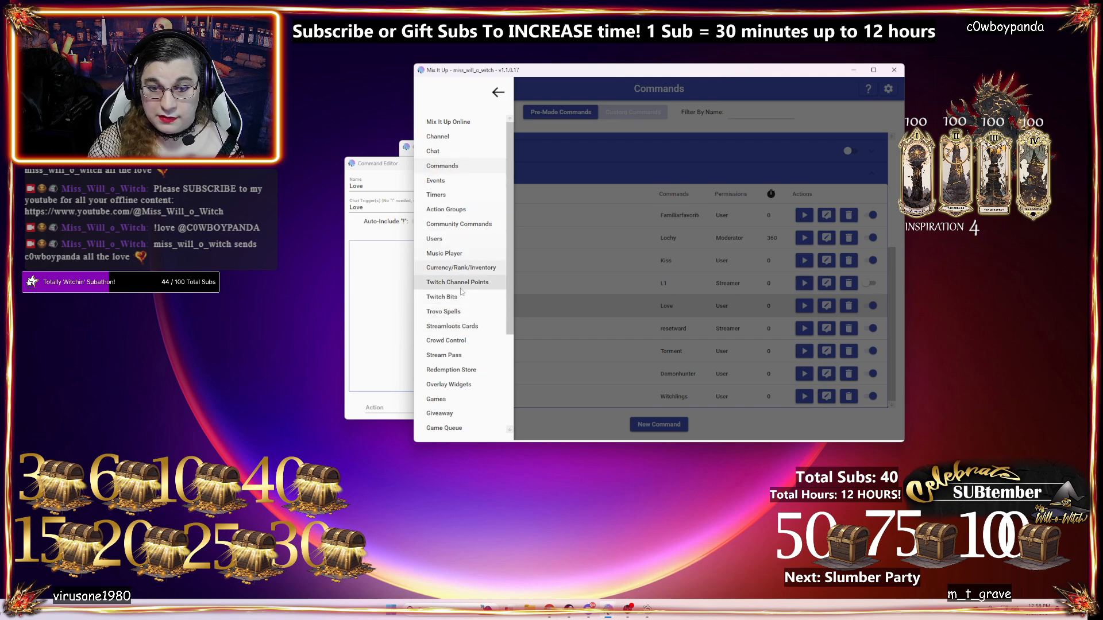
{"action": "left_click", "coordinate": [461, 268]}
{"action": "scroll", "coordinate": [501, 293], "scroll_direction": "up", "scroll_amount": 2}
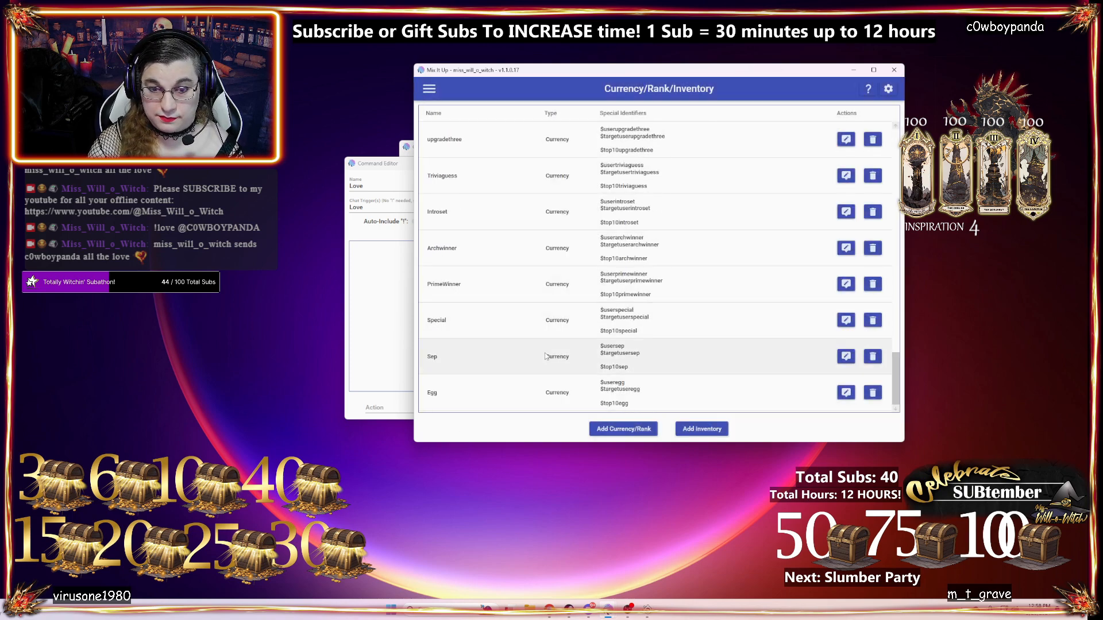
{"action": "scroll", "coordinate": [553, 294], "scroll_direction": "up", "scroll_amount": 10}
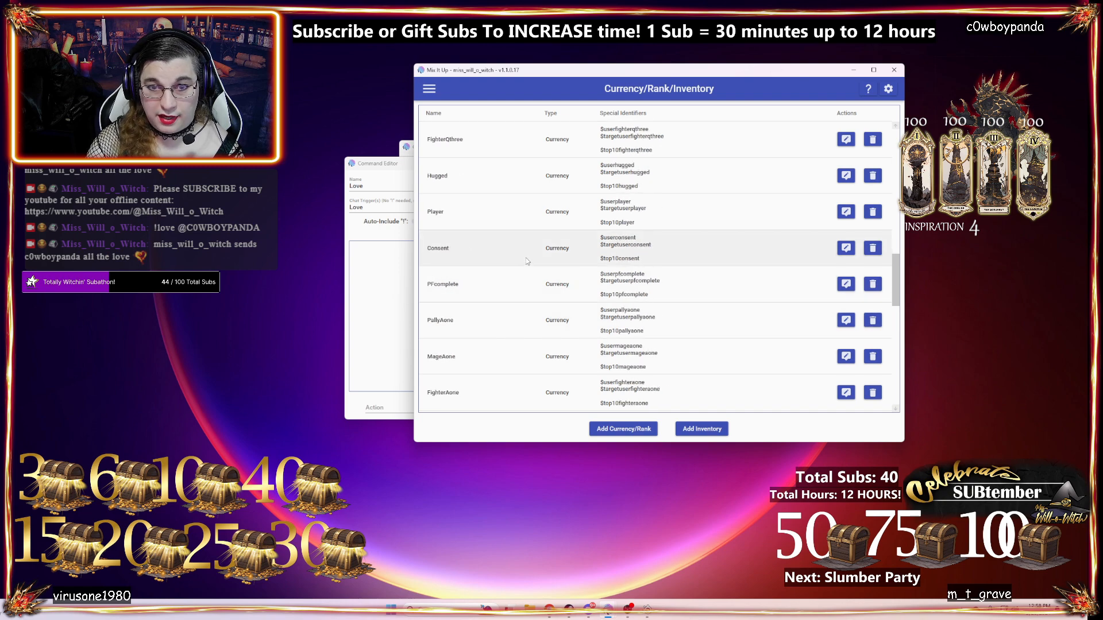
{"action": "scroll", "coordinate": [495, 246], "scroll_direction": "up", "scroll_amount": 6}
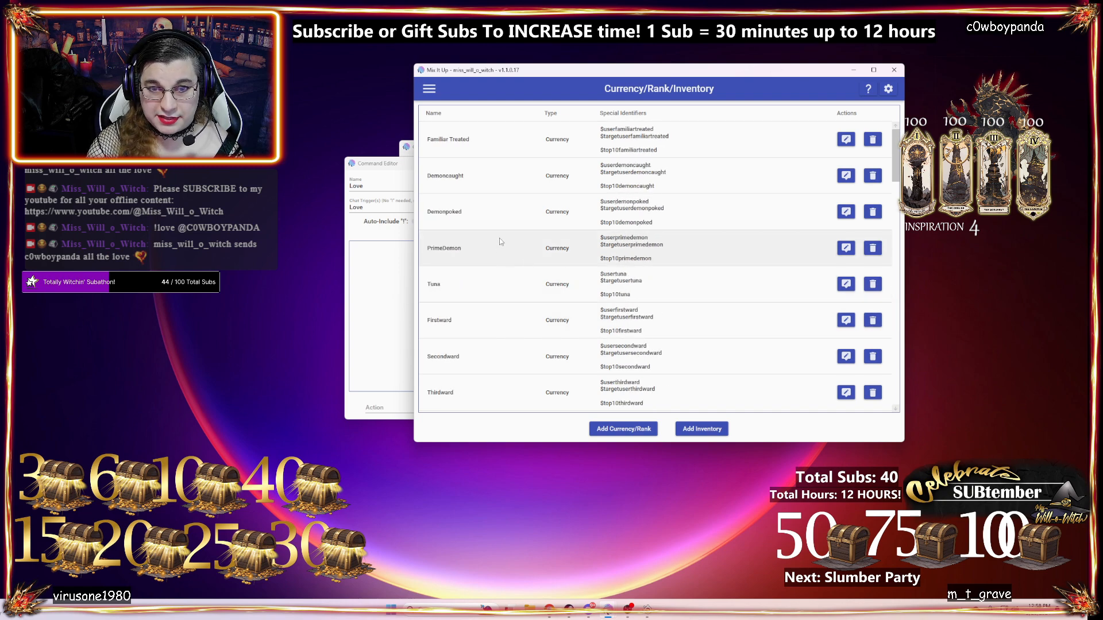
{"action": "scroll", "coordinate": [498, 238], "scroll_direction": "down", "scroll_amount": 12}
{"action": "scroll", "coordinate": [508, 280], "scroll_direction": "down", "scroll_amount": 3}
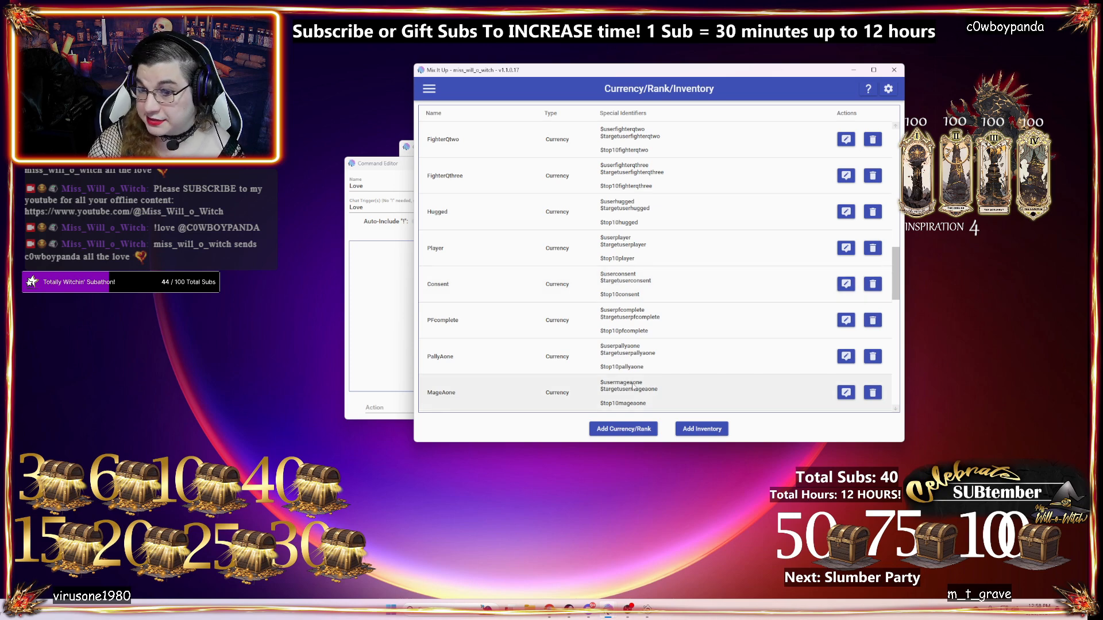
- View the Consent currency's settings, save and close them, and minimize the main window to return to the Love command
{"action": "left_click", "coordinate": [845, 284]}
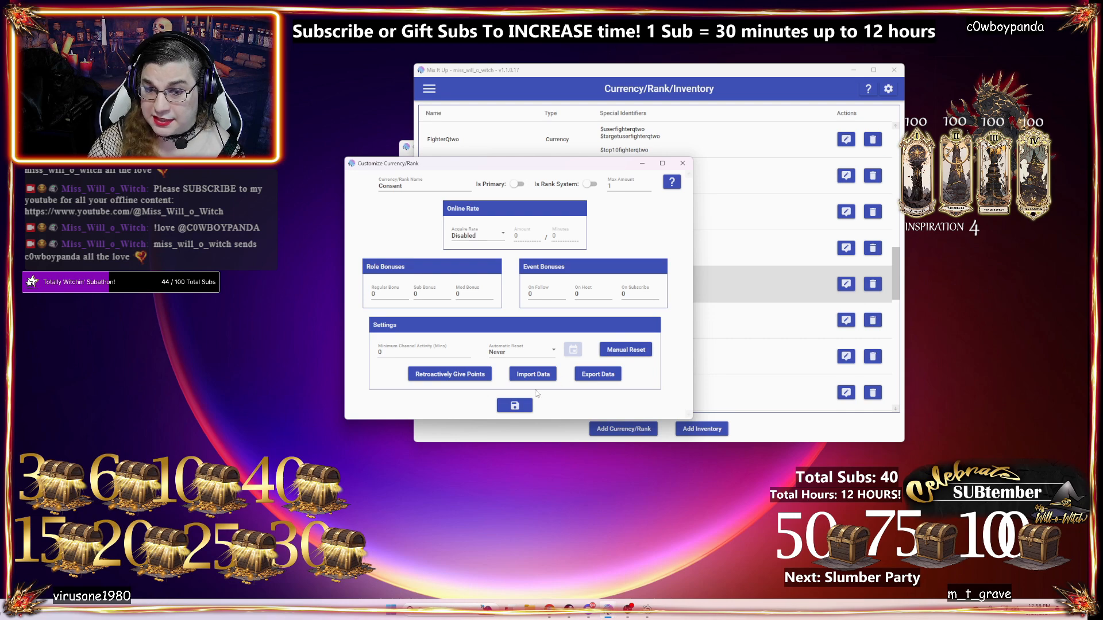
{"action": "left_click", "coordinate": [514, 406]}
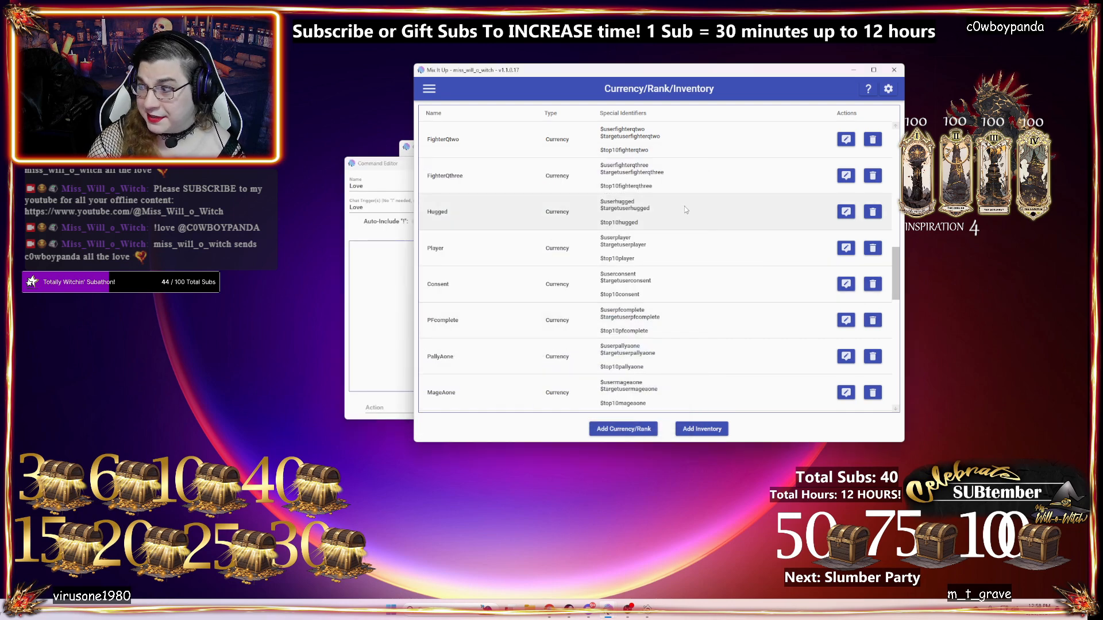
{"action": "left_click", "coordinate": [852, 70]}
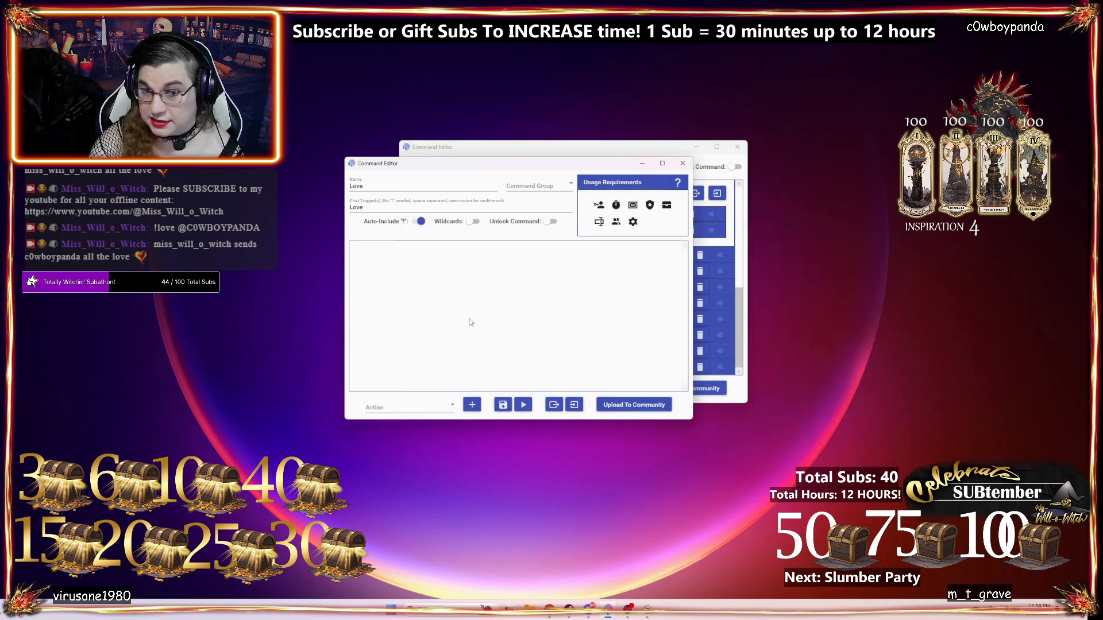
- Add a Conditional action to the Love command and name it Consent Check
{"action": "left_click", "coordinate": [420, 409]}
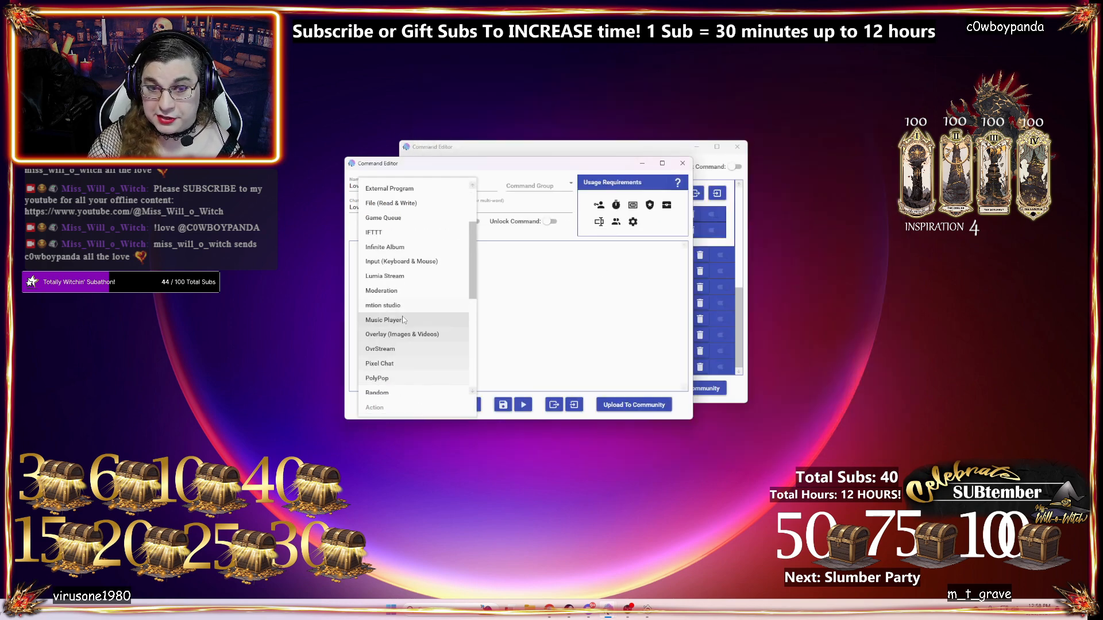
{"action": "scroll", "coordinate": [409, 367], "scroll_direction": "down", "scroll_amount": 6}
{"action": "scroll", "coordinate": [409, 368], "scroll_direction": "up", "scroll_amount": 6}
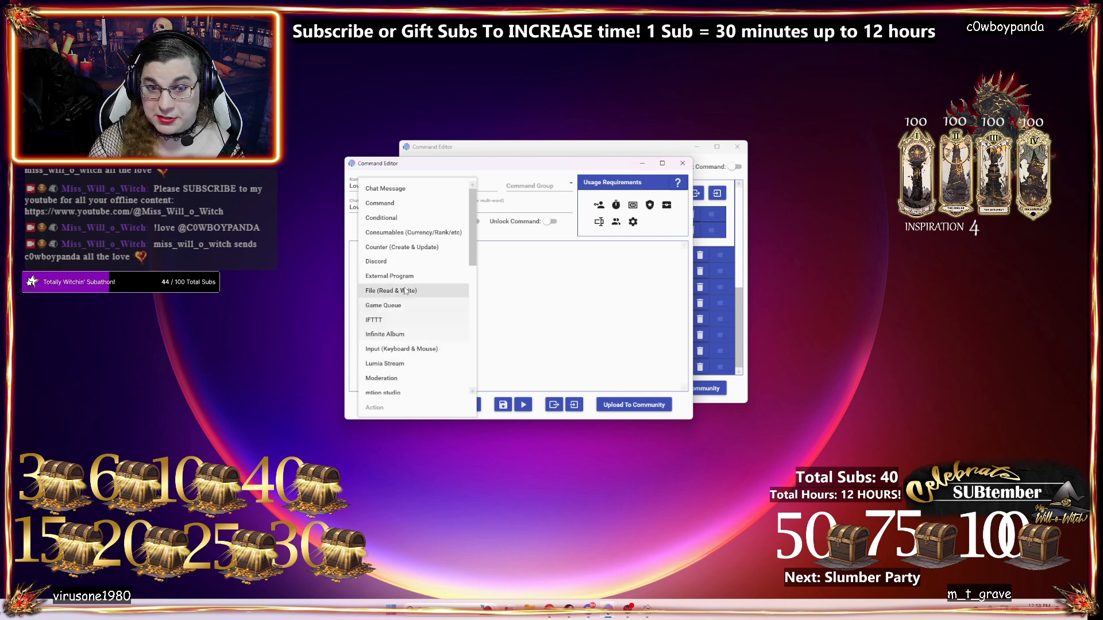
{"action": "left_click", "coordinate": [383, 221]}
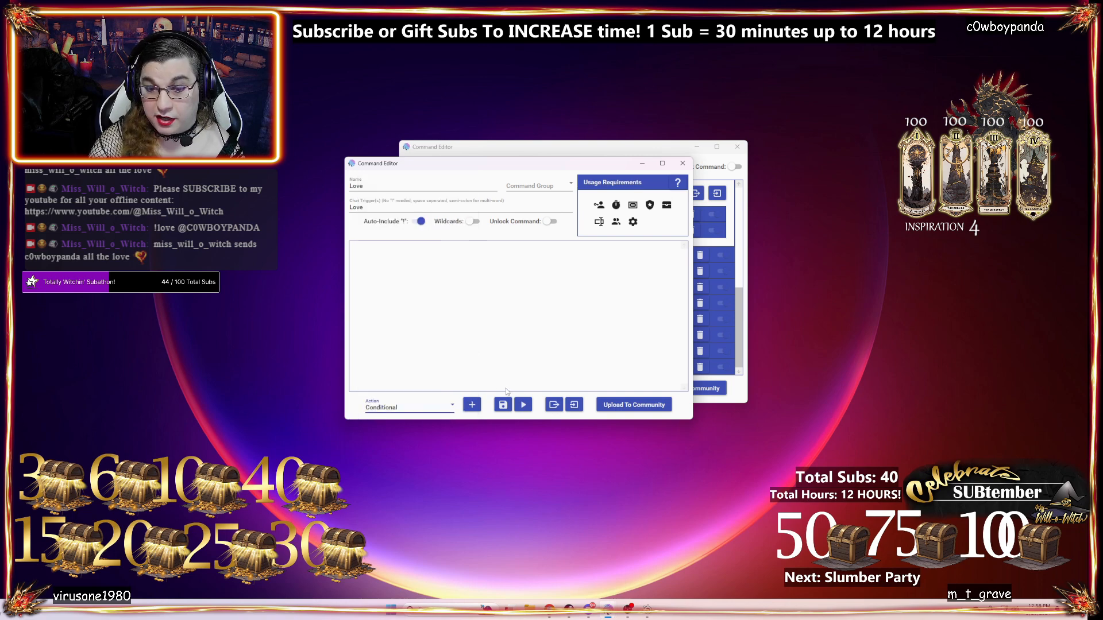
{"action": "left_click", "coordinate": [472, 405]}
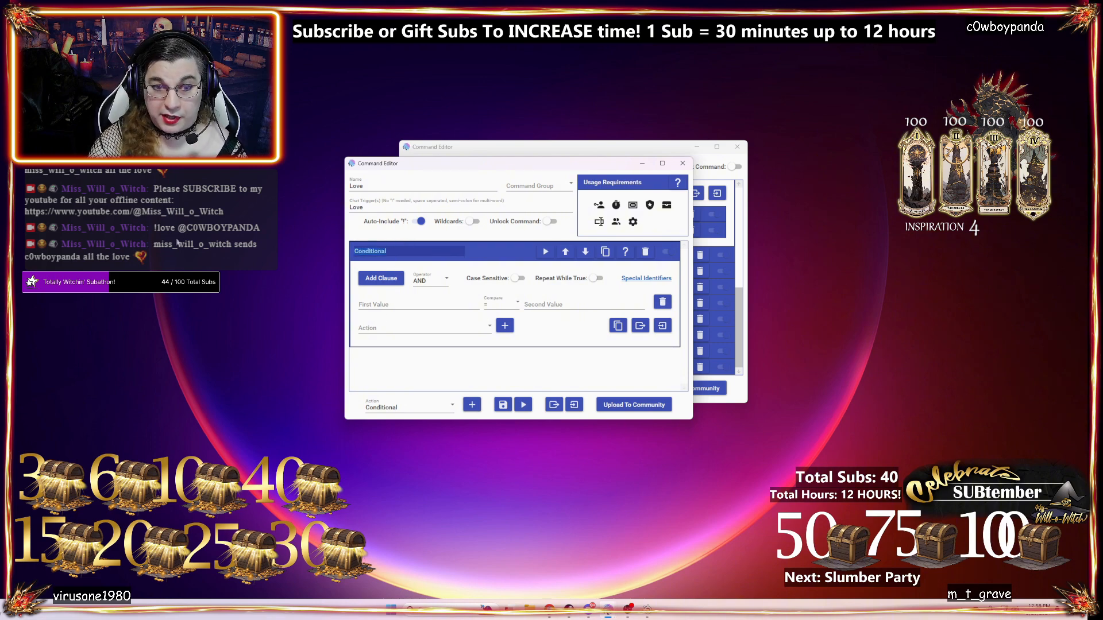
{"action": "type", "text": "Cons"}
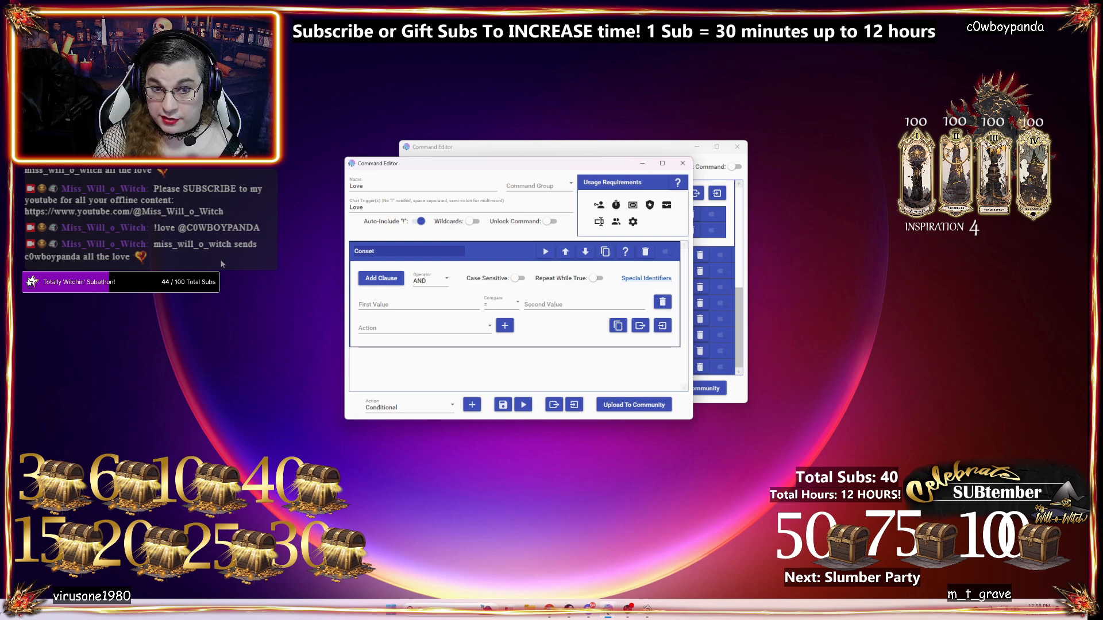
{"action": "type", "text": "ent Check"}
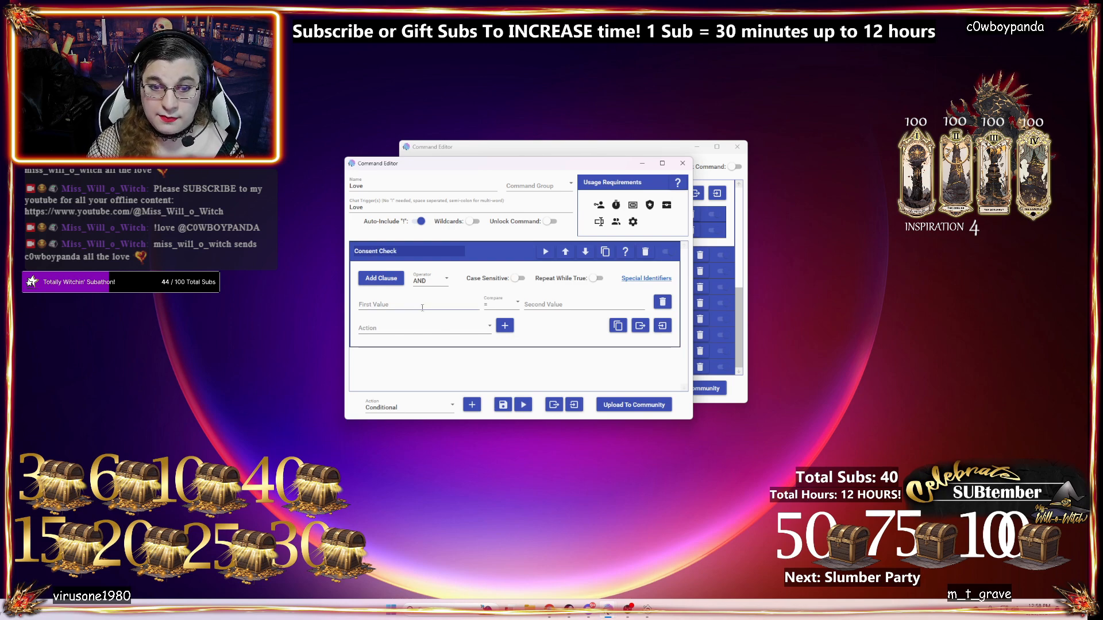
- Set the first value of the Consent Check clause to $targetuserconsent
{"action": "left_click", "coordinate": [422, 307]}
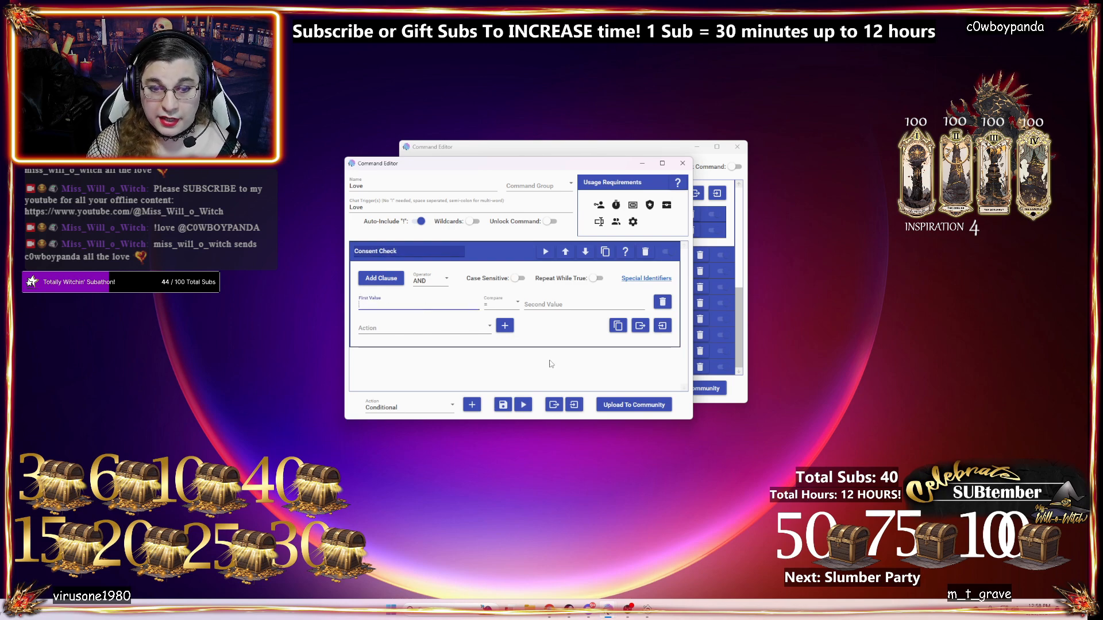
{"action": "type", "text": "$"}
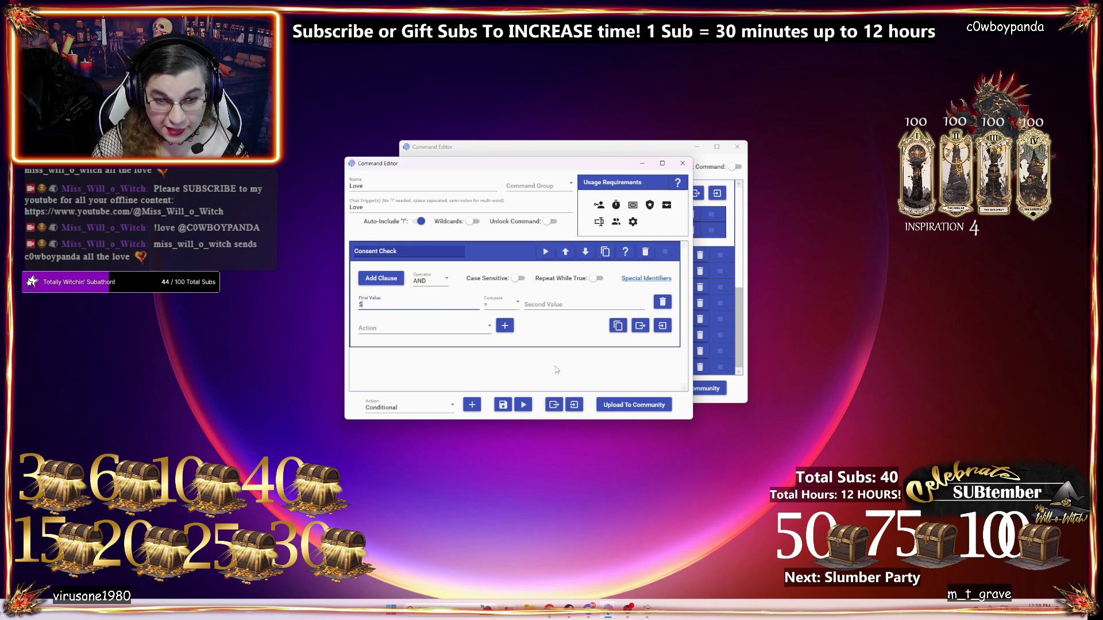
{"action": "type", "text": "user"}
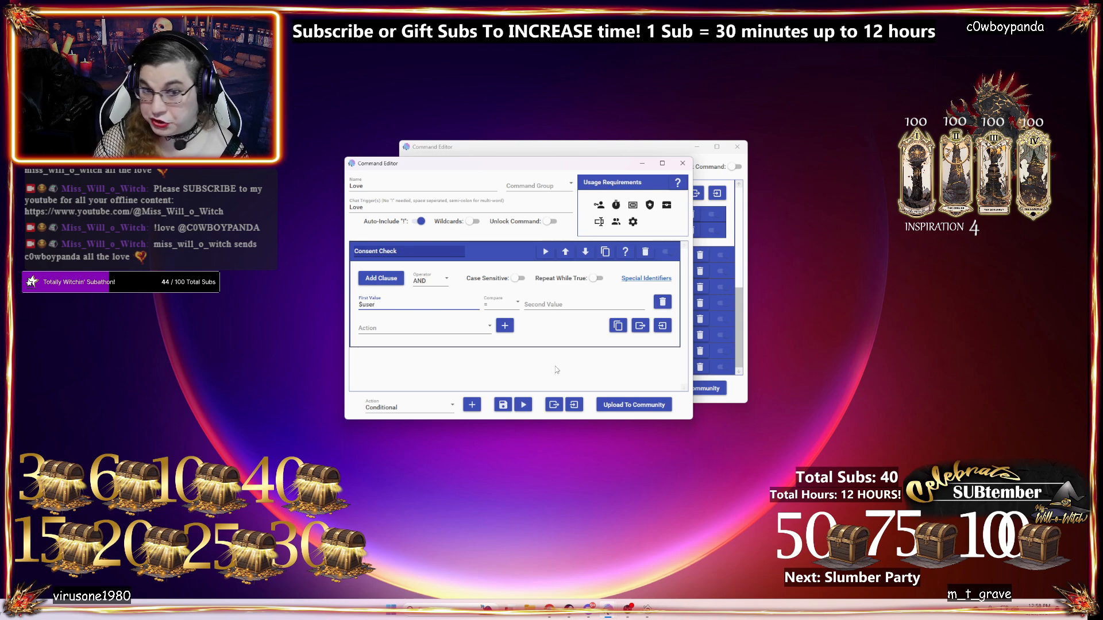
{"action": "type", "text": "co"}
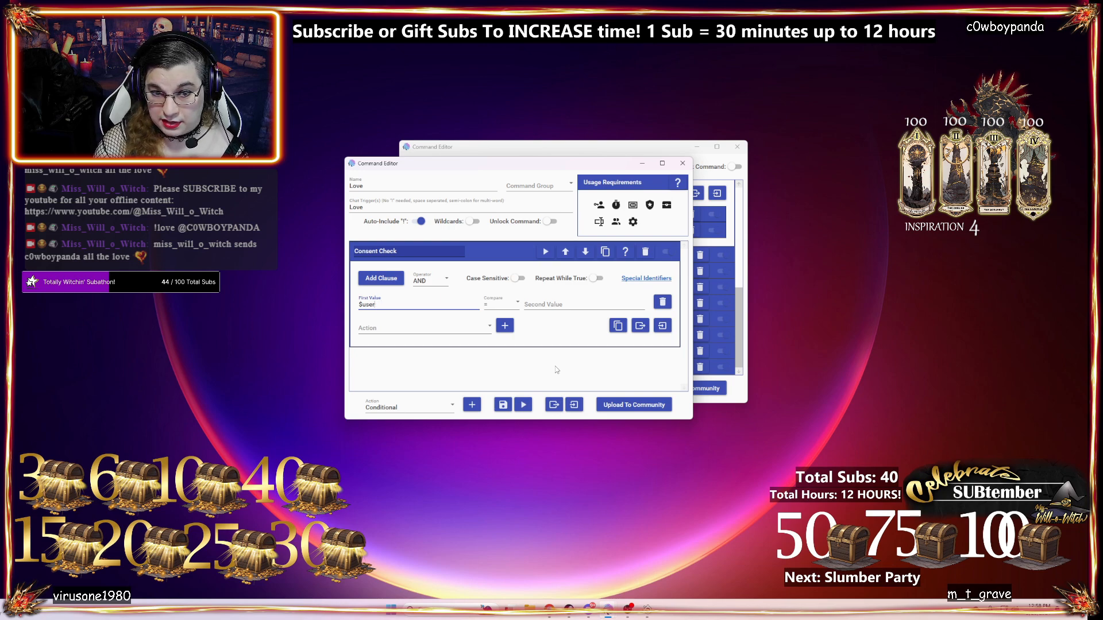
{"action": "key", "text": "BackSpace"}
{"action": "key", "text": "BackSpace"}
{"action": "key", "text": "BackSpace"}
{"action": "key", "text": "BackSpace"}
{"action": "type", "text": "target"}
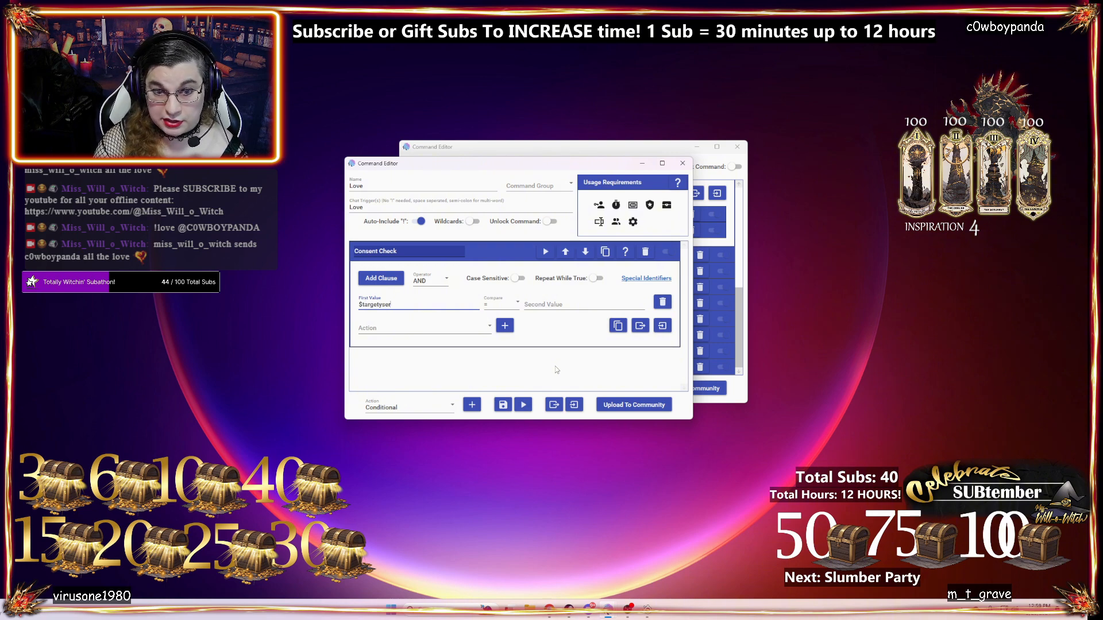
{"action": "key", "text": "BackSpace"}
{"action": "key", "text": "BackSpace"}
{"action": "key", "text": "BackSpace"}
{"action": "type", "text": "user"}
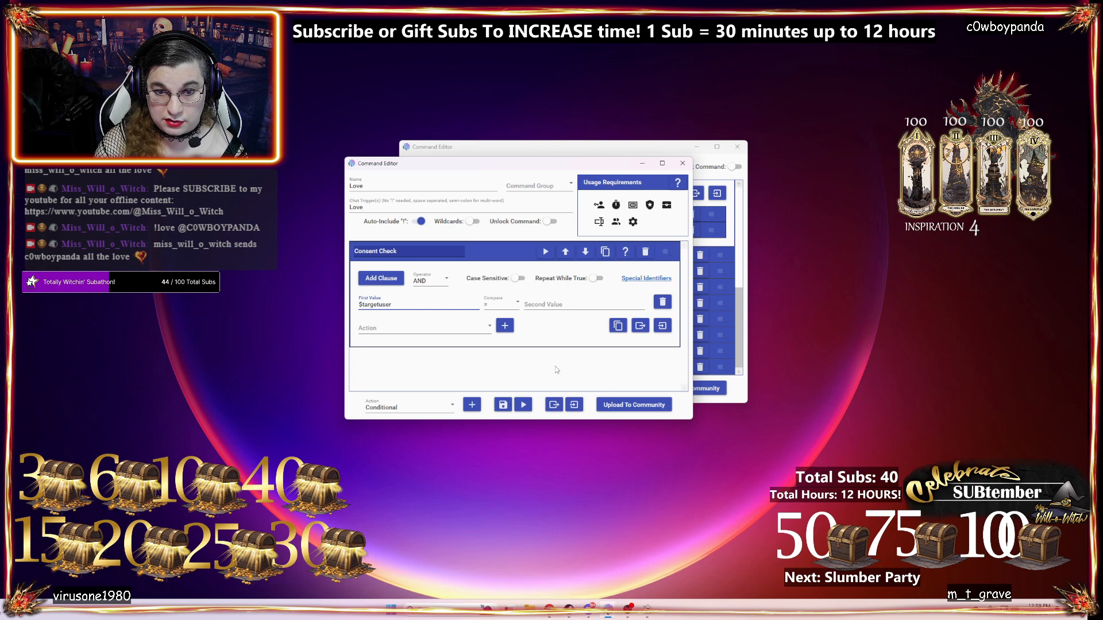
{"action": "key", "text": "Tab"}
{"action": "key", "text": "Tab"}
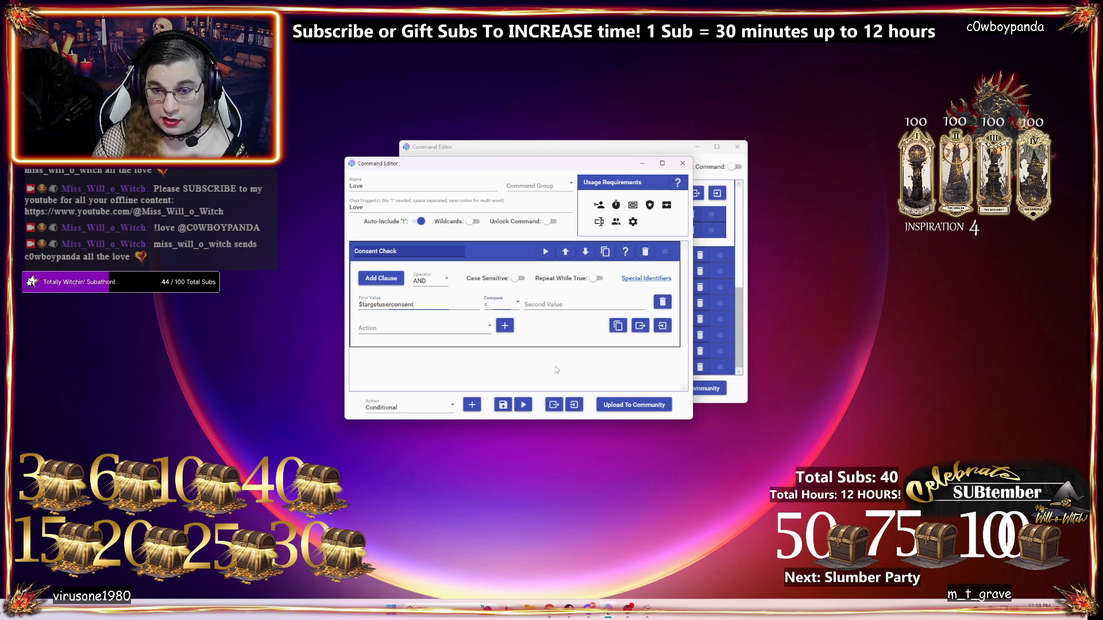
- Set the Consent Check clause's comparison to > and its second value to 0
{"action": "left_click", "coordinate": [508, 299]}
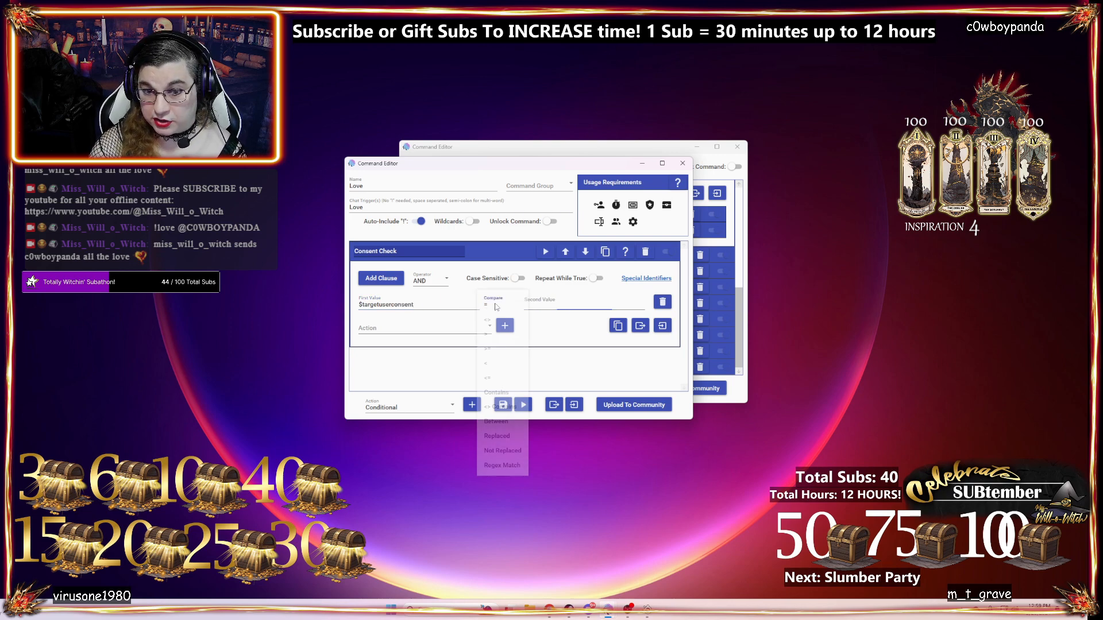
{"action": "left_click", "coordinate": [495, 335]}
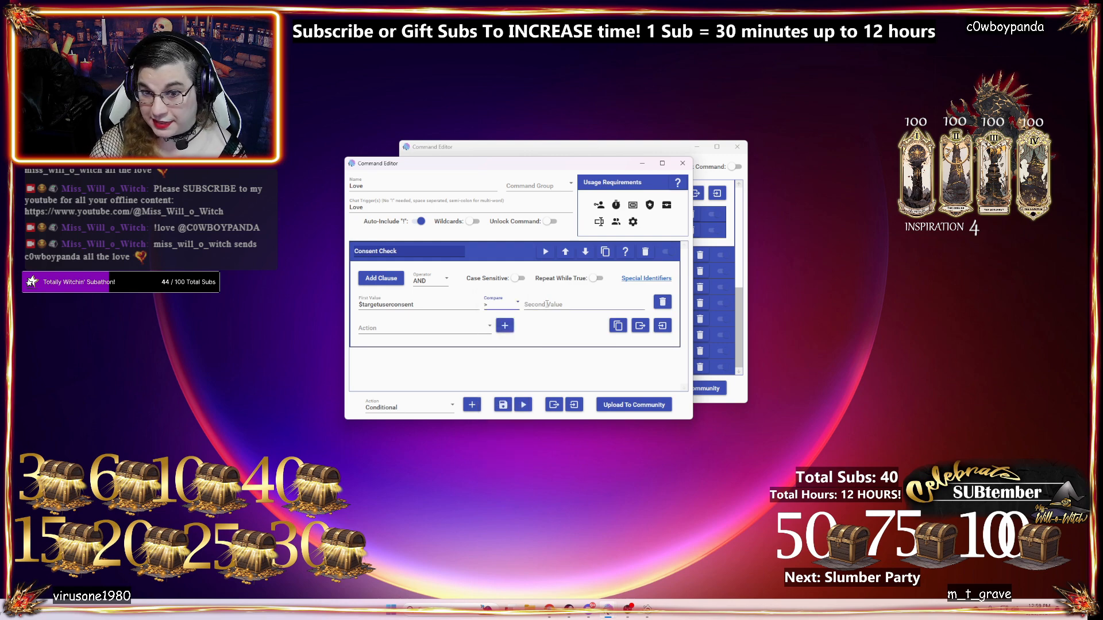
{"action": "left_click", "coordinate": [552, 308]}
{"action": "type", "text": "0"}
{"action": "key", "text": "Tab"}
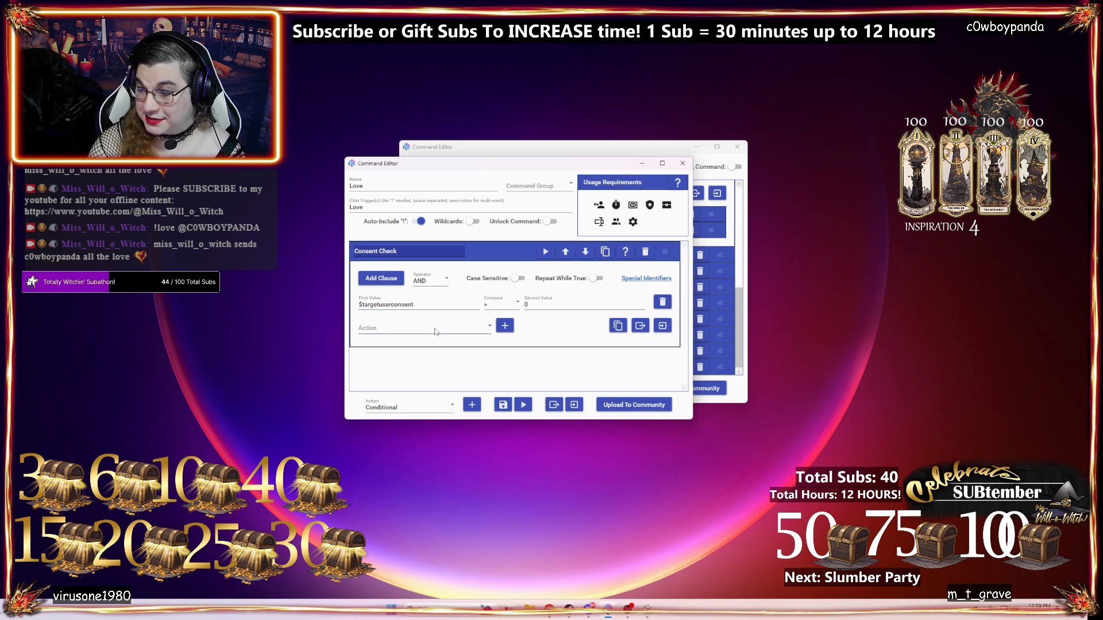
- Add a Chat Message action inside Consent Check reading "$username sends $targetusername all the love misswi25FireHeart" and collapse it
{"action": "left_click", "coordinate": [434, 329]}
{"action": "left_click", "coordinate": [466, 351]}
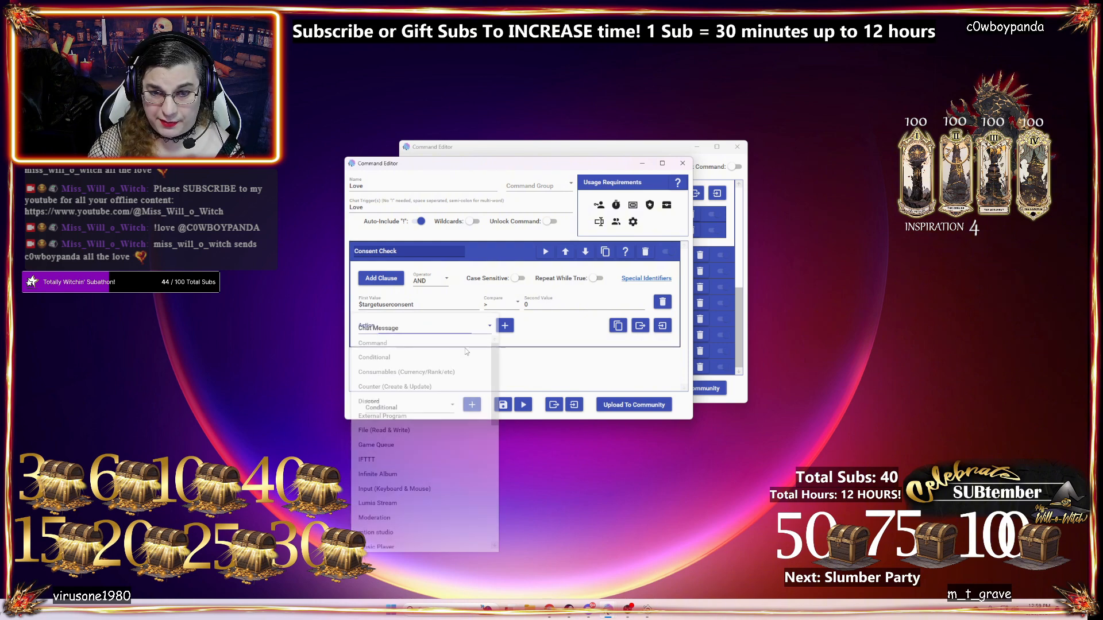
{"action": "left_click", "coordinate": [504, 326]}
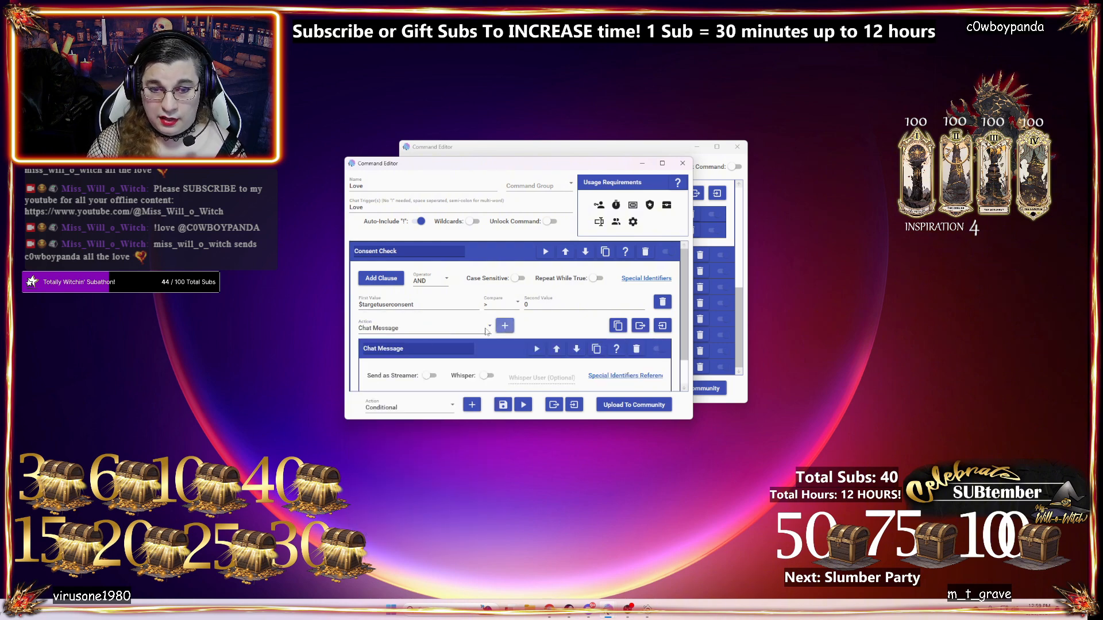
{"action": "scroll", "coordinate": [402, 355], "scroll_direction": "down", "scroll_amount": 2}
{"action": "left_click", "coordinate": [409, 368]}
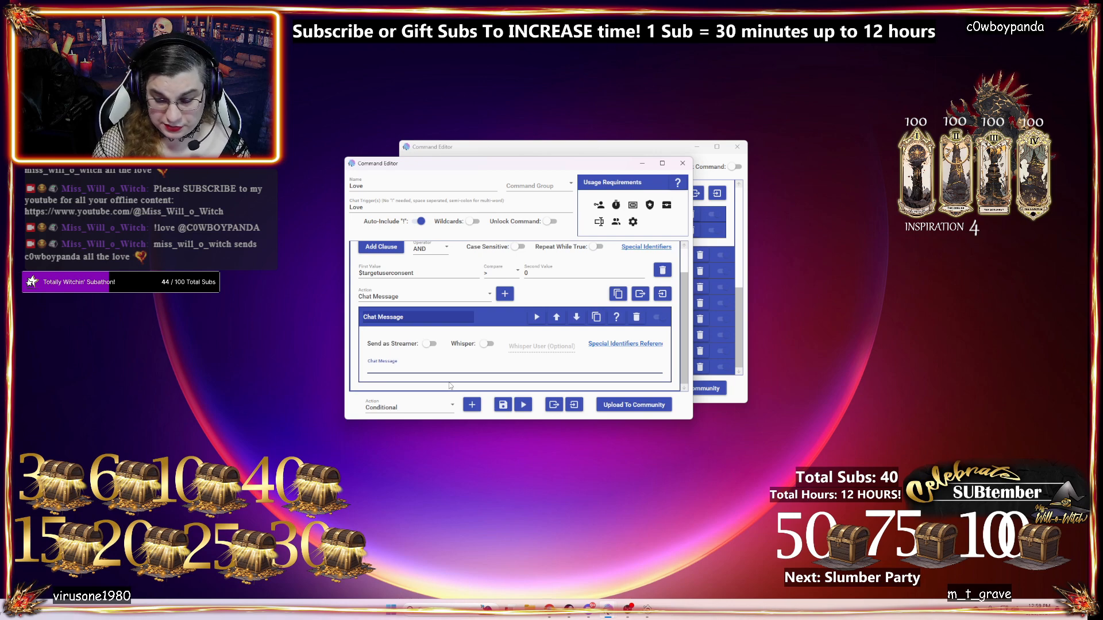
{"action": "type", "text": "$username sends $targetusername all the love misswi25FireHeart"}
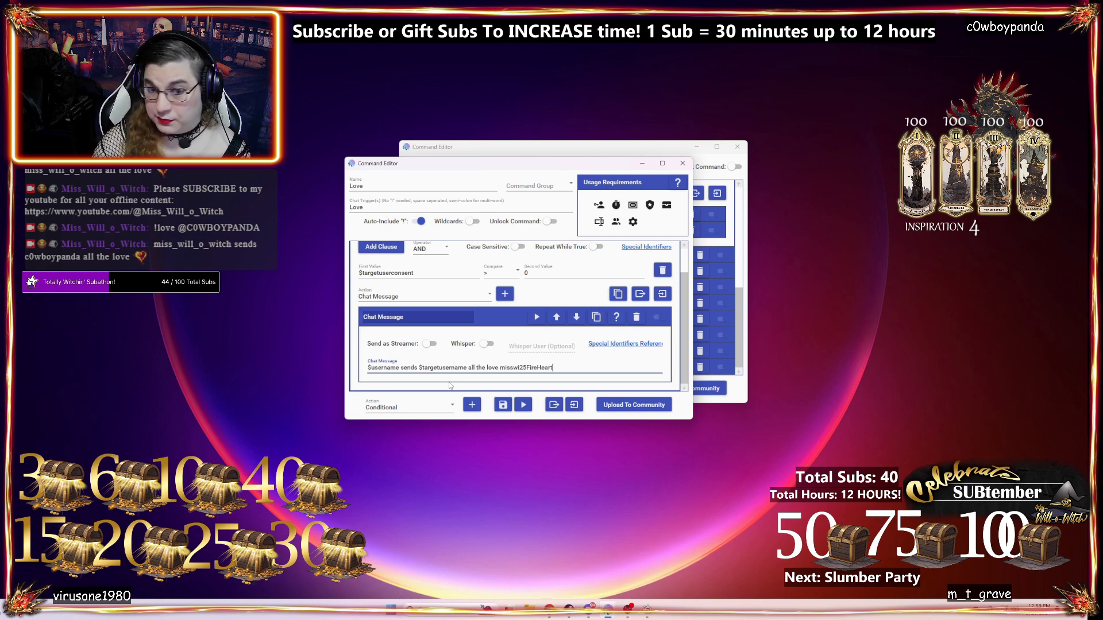
{"action": "left_click", "coordinate": [506, 315]}
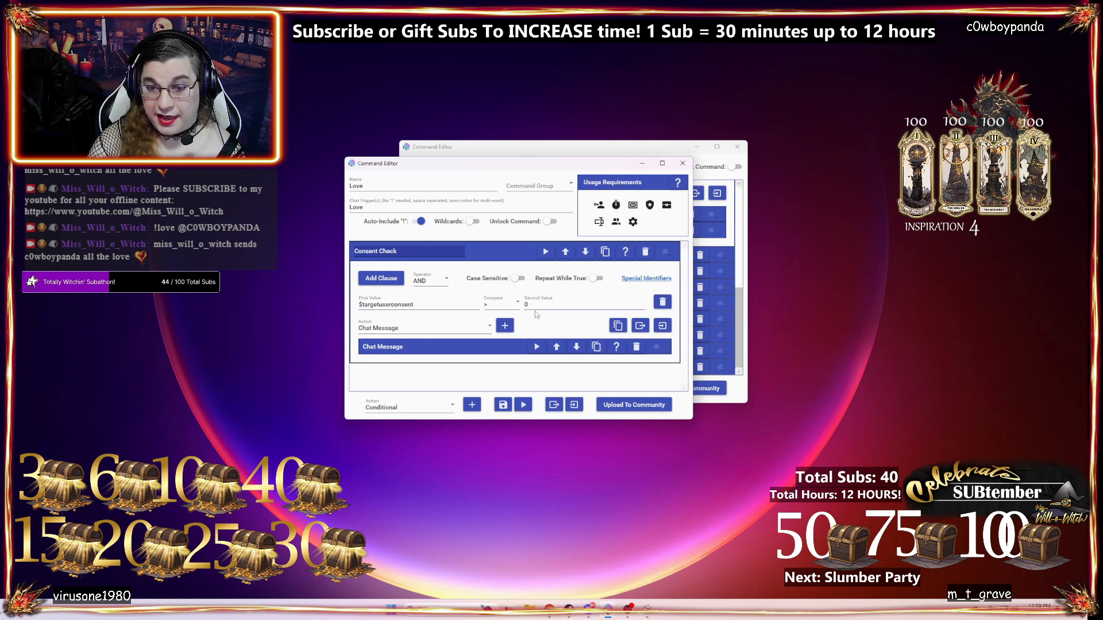
{"action": "left_click", "coordinate": [446, 348]}
{"action": "scroll", "coordinate": [504, 380], "scroll_direction": "down", "scroll_amount": 1}
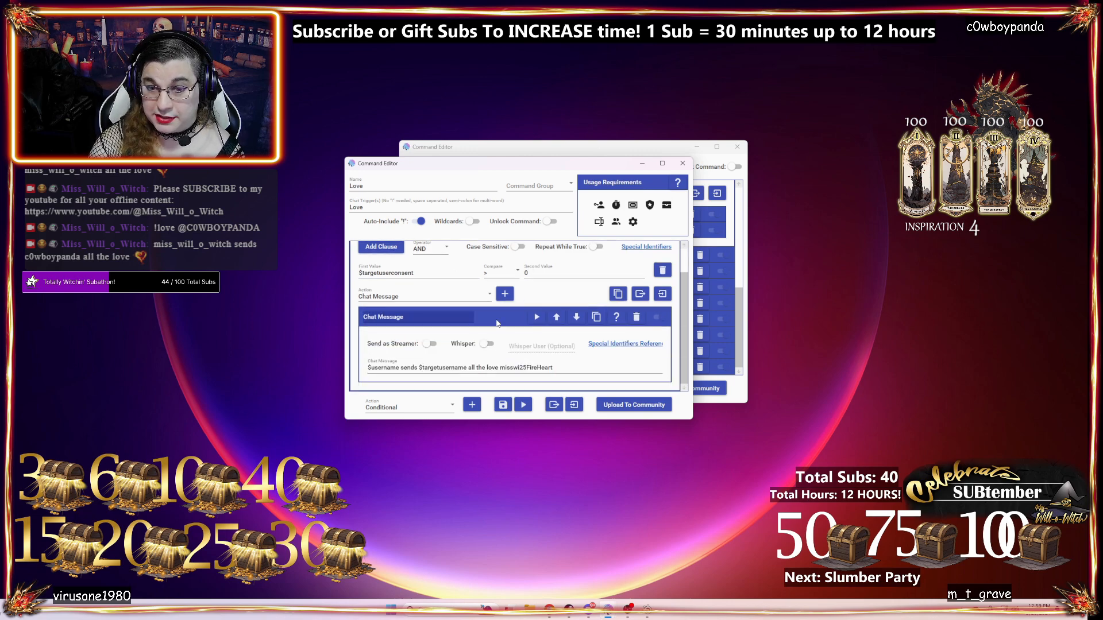
{"action": "left_click", "coordinate": [505, 334]}
- Duplicate the Consent Check conditional, rename the copy Consent Check Fail, and expand it
{"action": "left_click", "coordinate": [606, 252]}
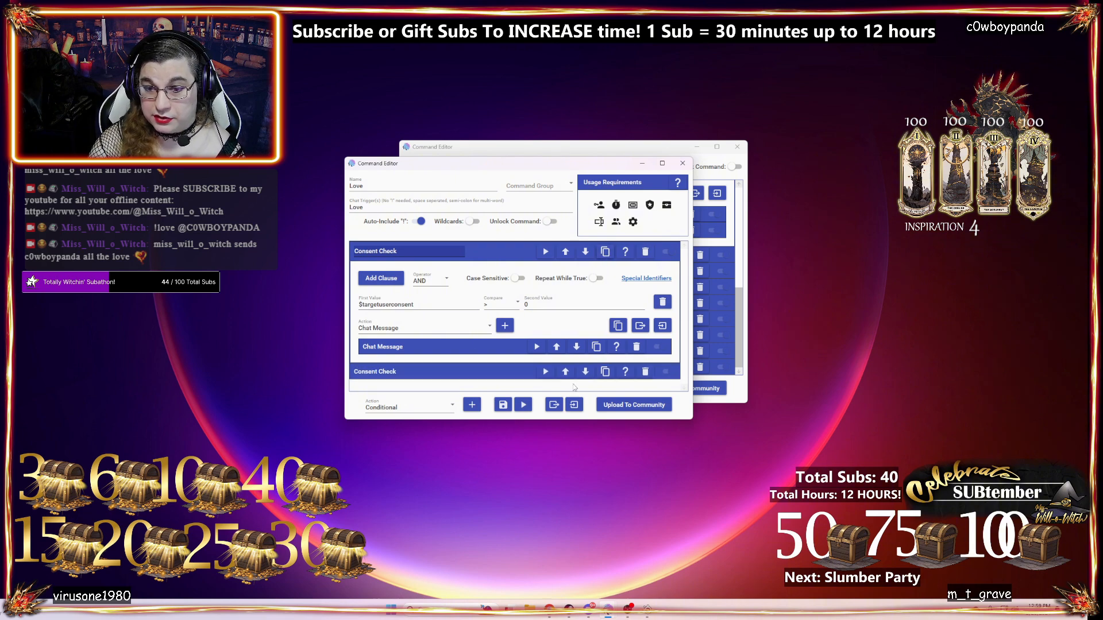
{"action": "left_click", "coordinate": [415, 375]}
{"action": "left_click", "coordinate": [399, 352]}
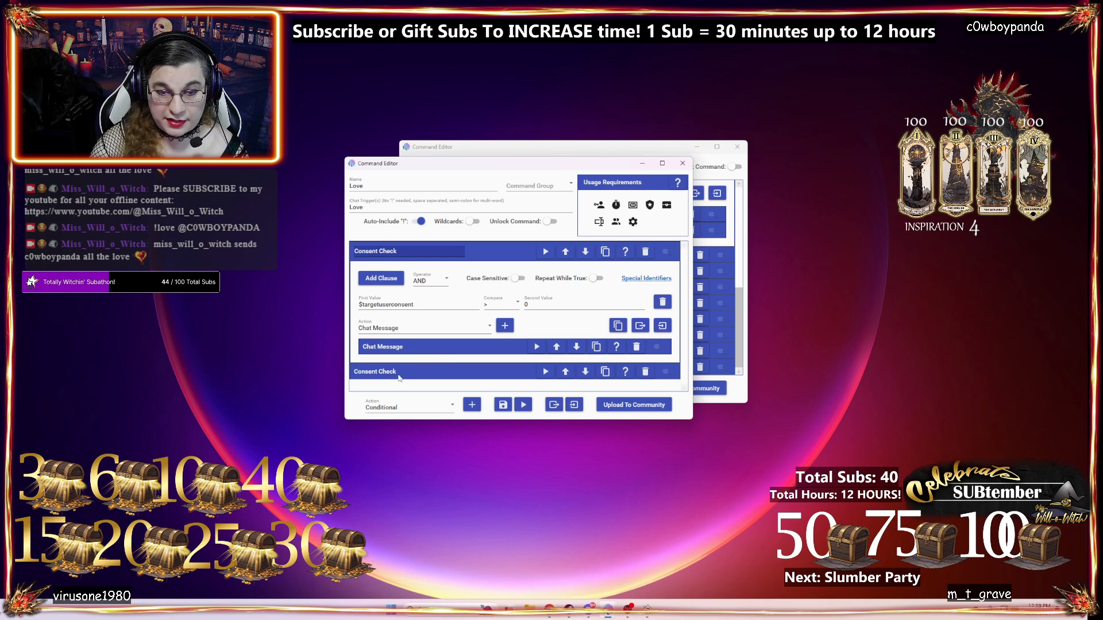
{"action": "left_click", "coordinate": [440, 372]}
{"action": "type", "text": "Fail"}
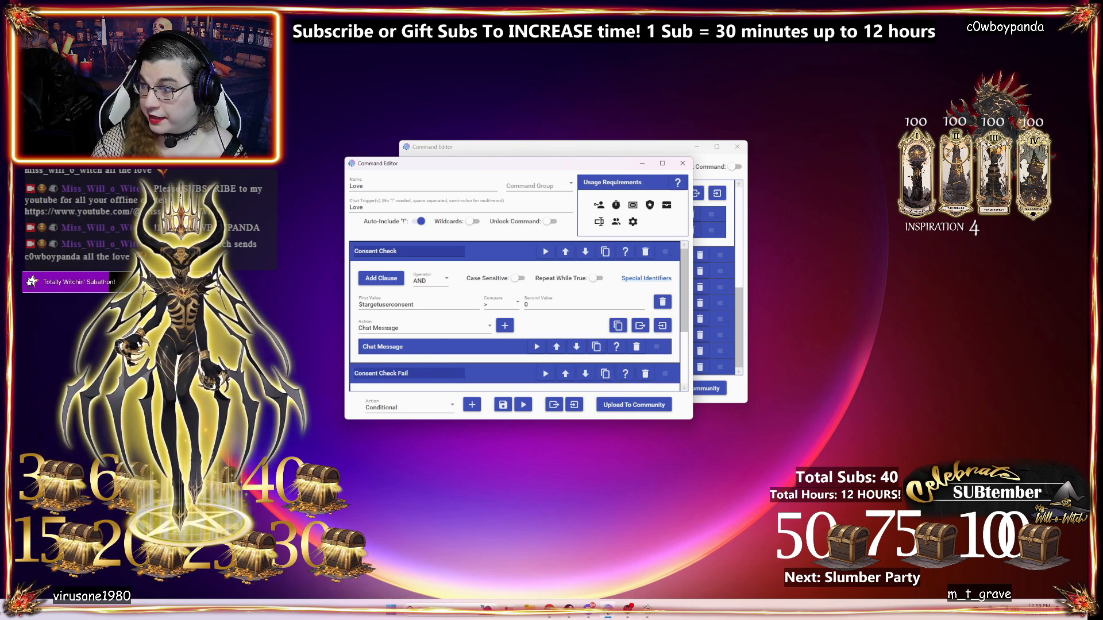
{"action": "left_click", "coordinate": [485, 373]}
{"action": "scroll", "coordinate": [483, 306], "scroll_direction": "down", "scroll_amount": 3}
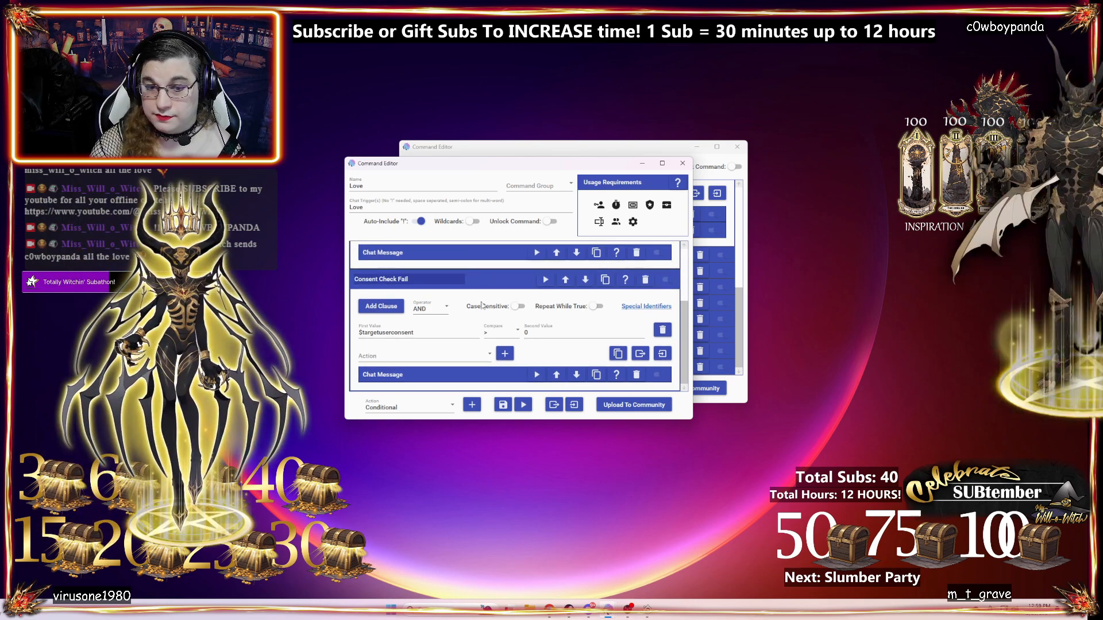
- Set the Consent Check Fail clause's comparison to =
{"action": "left_click", "coordinate": [505, 334]}
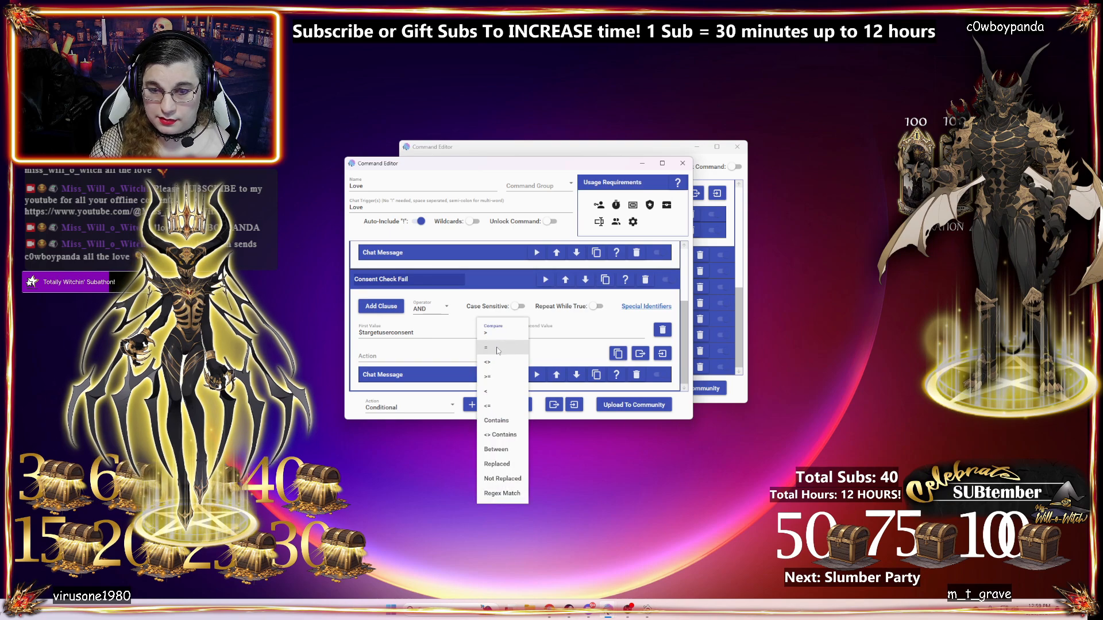
{"action": "left_click", "coordinate": [493, 349]}
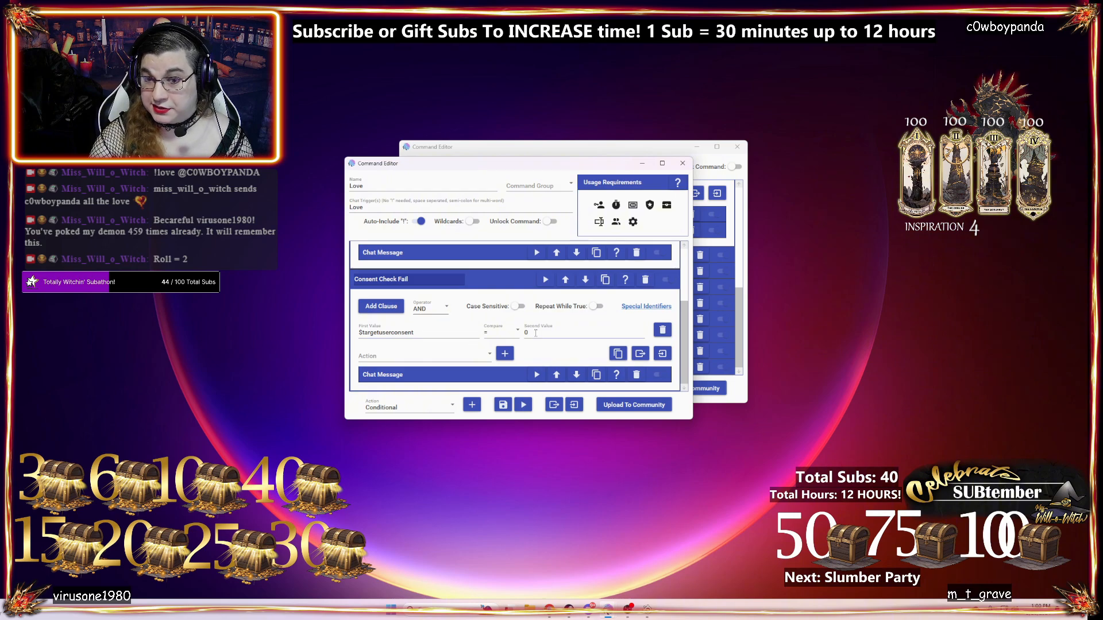
{"action": "scroll", "coordinate": [508, 310], "scroll_direction": "up", "scroll_amount": 3}
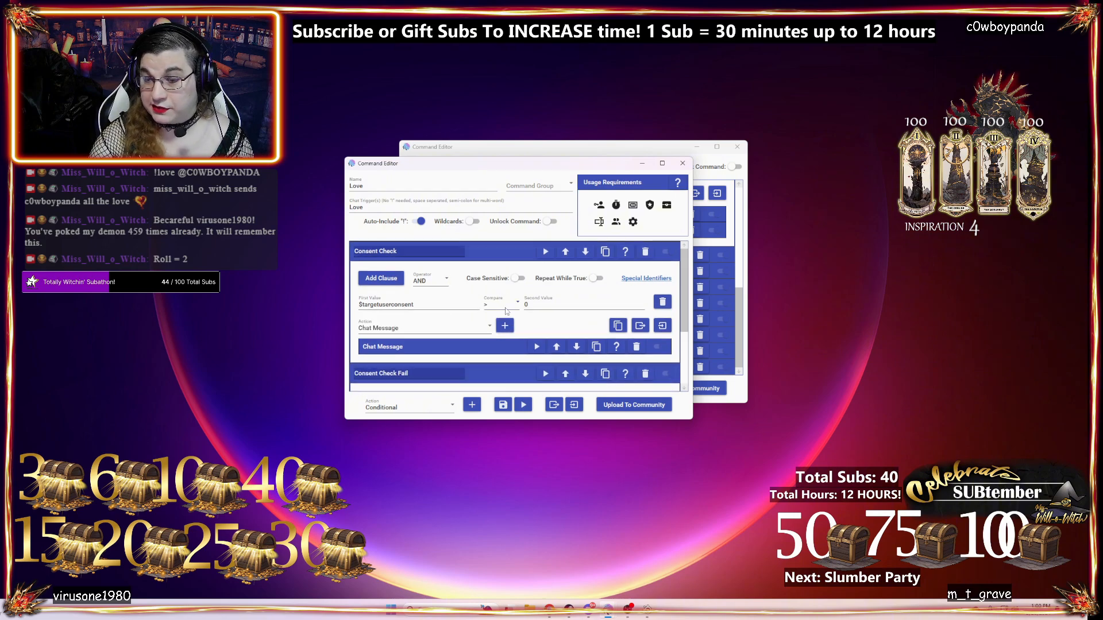
{"action": "scroll", "coordinate": [505, 310], "scroll_direction": "down", "scroll_amount": 3}
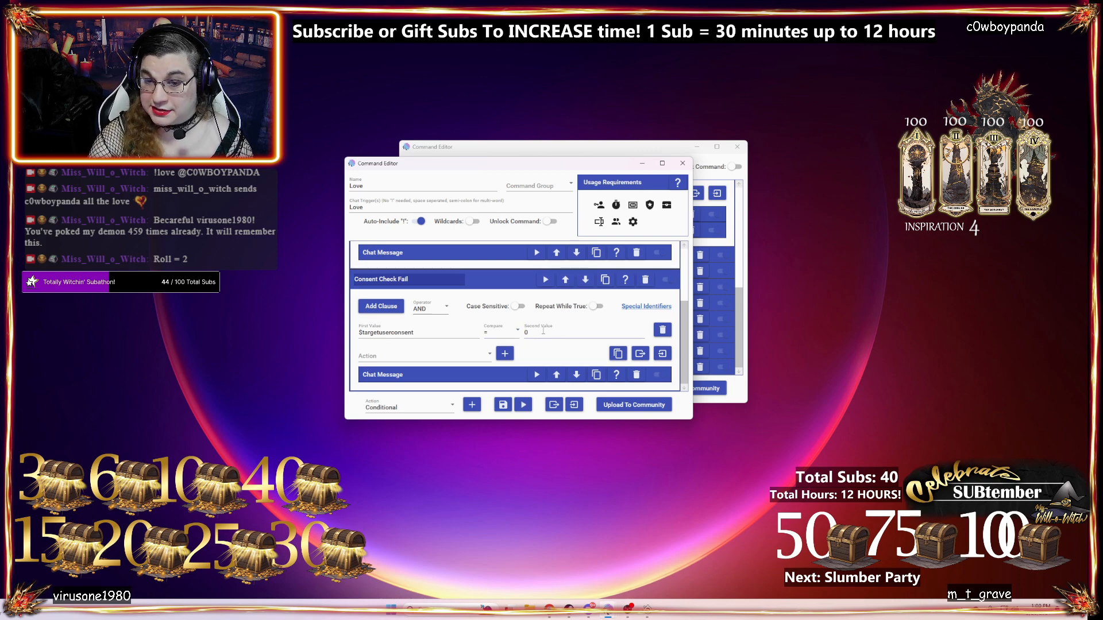
- Change the Consent Check Fail chat message to "Sorry $username, $targetusername doesn't consent!" and save the Love command
{"action": "left_click", "coordinate": [453, 374]}
{"action": "triple_click", "coordinate": [579, 364]}
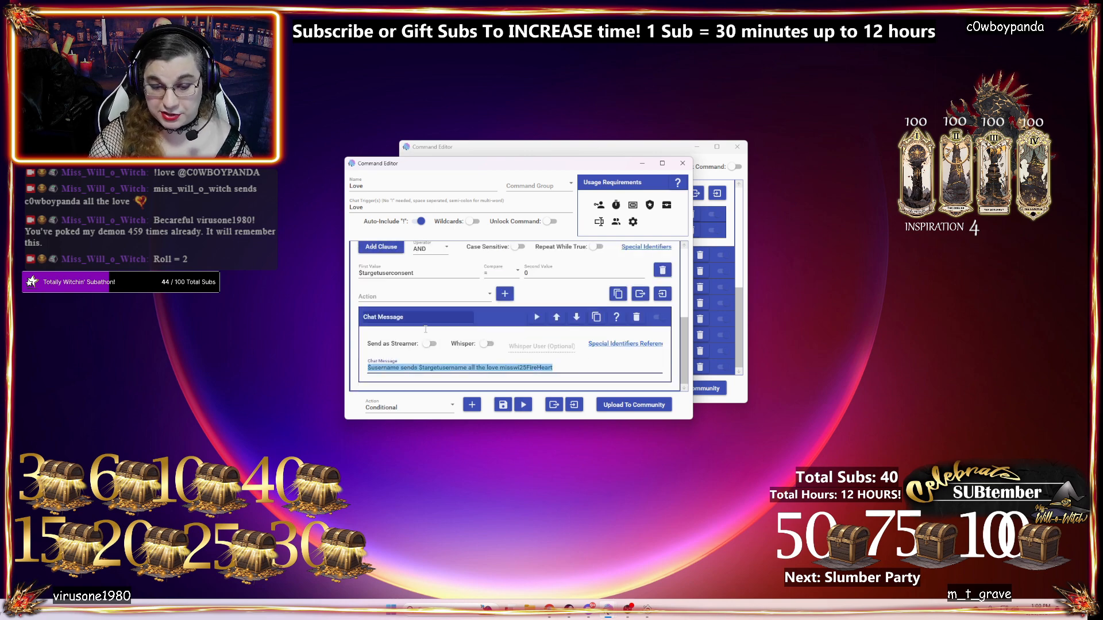
{"action": "type", "text": "Sorry"}
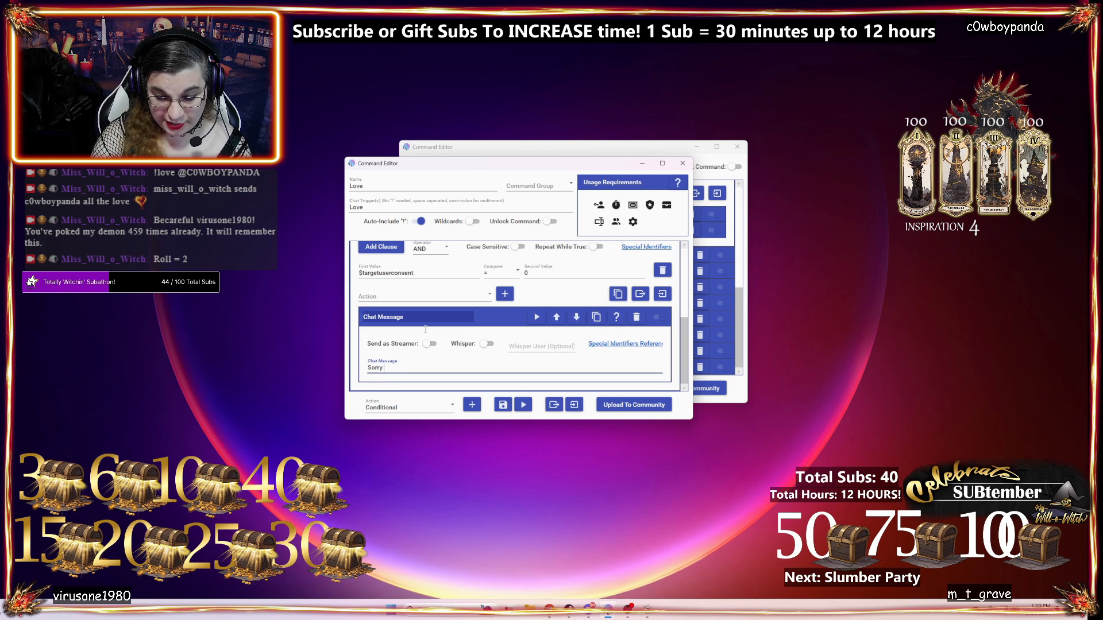
{"action": "type", "text": " S"}
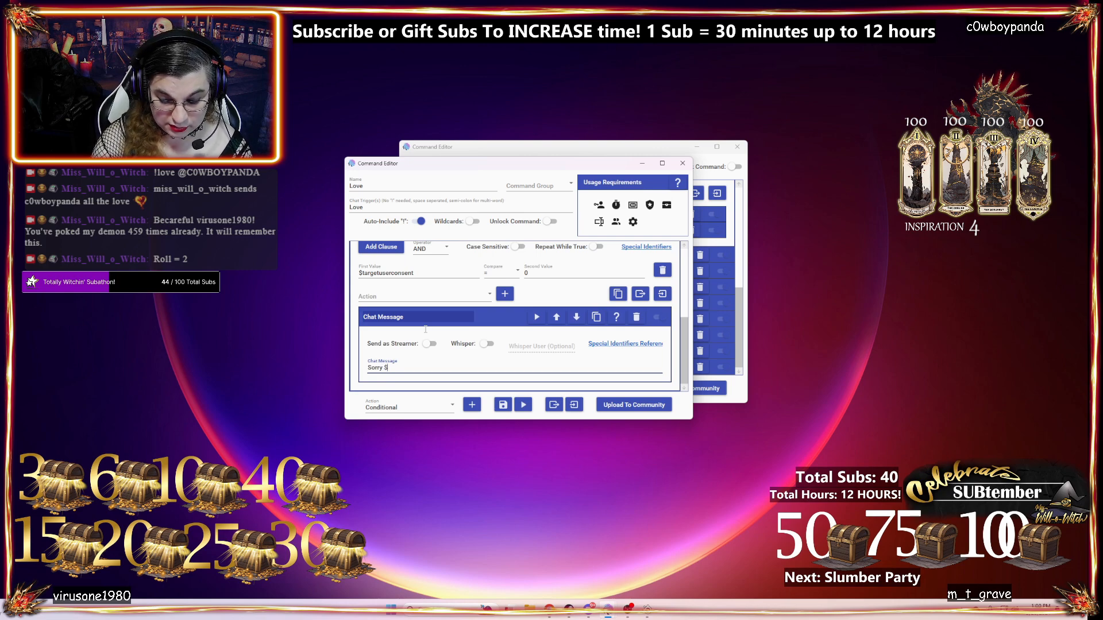
{"action": "type", "text": "username"}
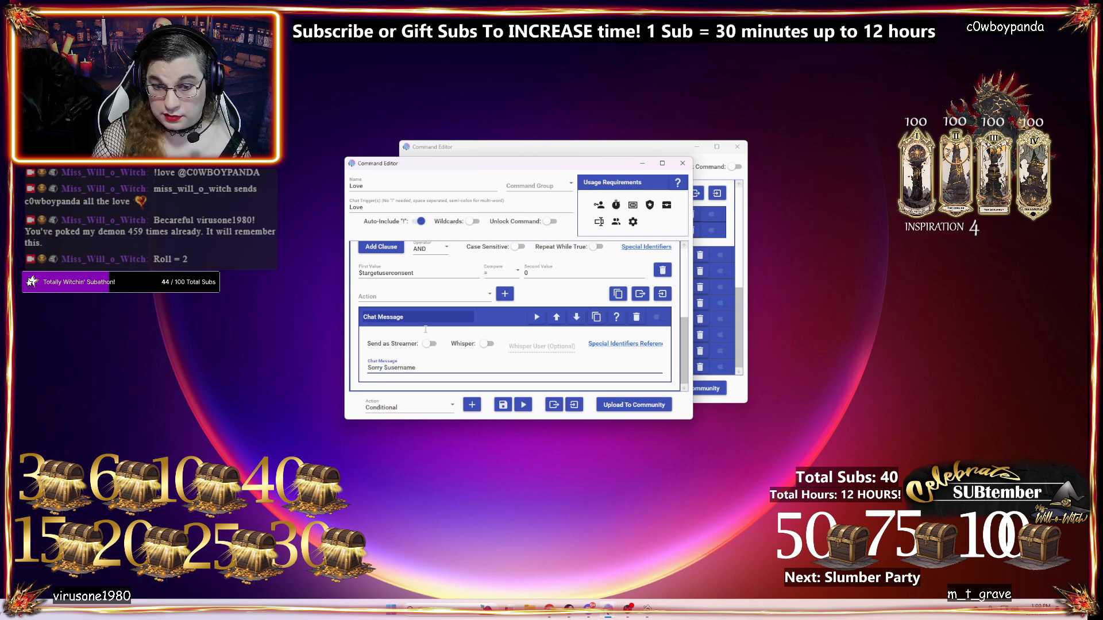
{"action": "type", "text": ", $"}
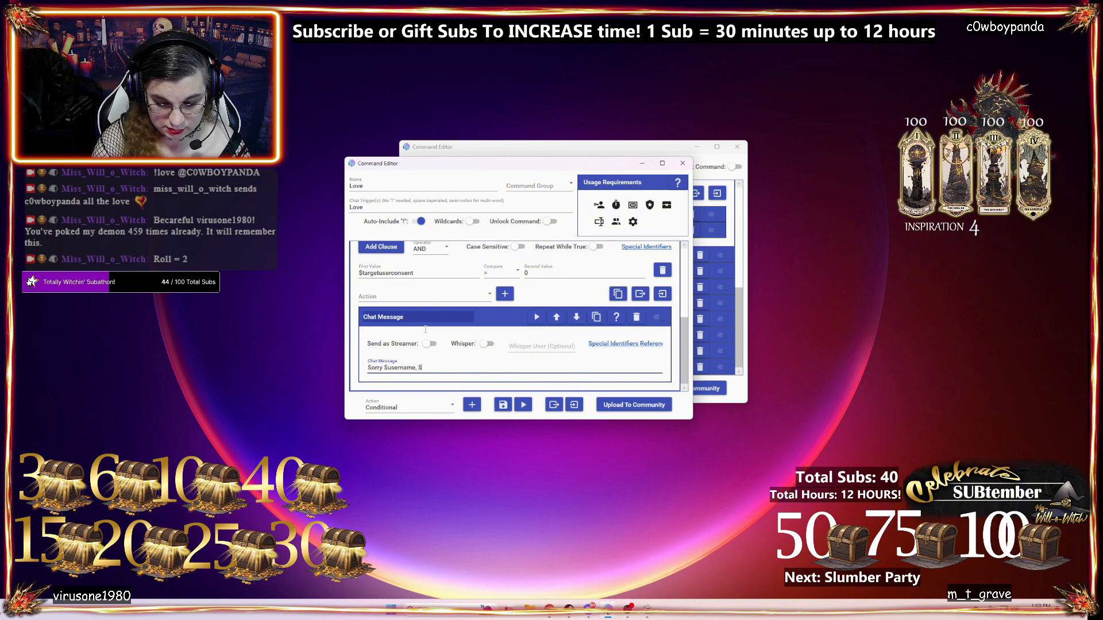
{"action": "type", "text": "targ"}
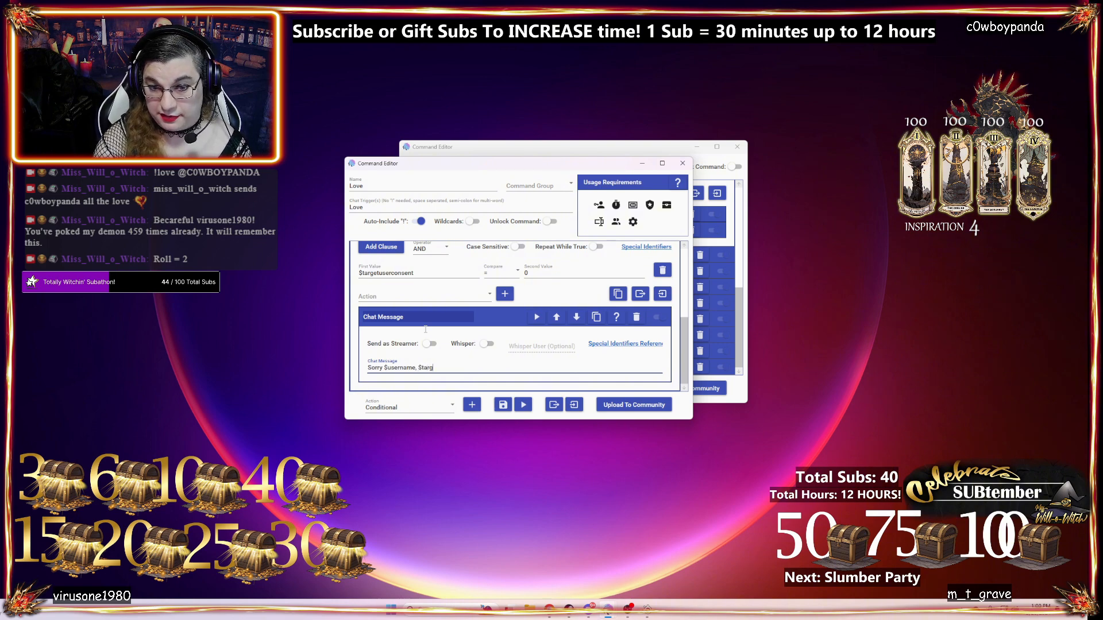
{"action": "type", "text": "etus"}
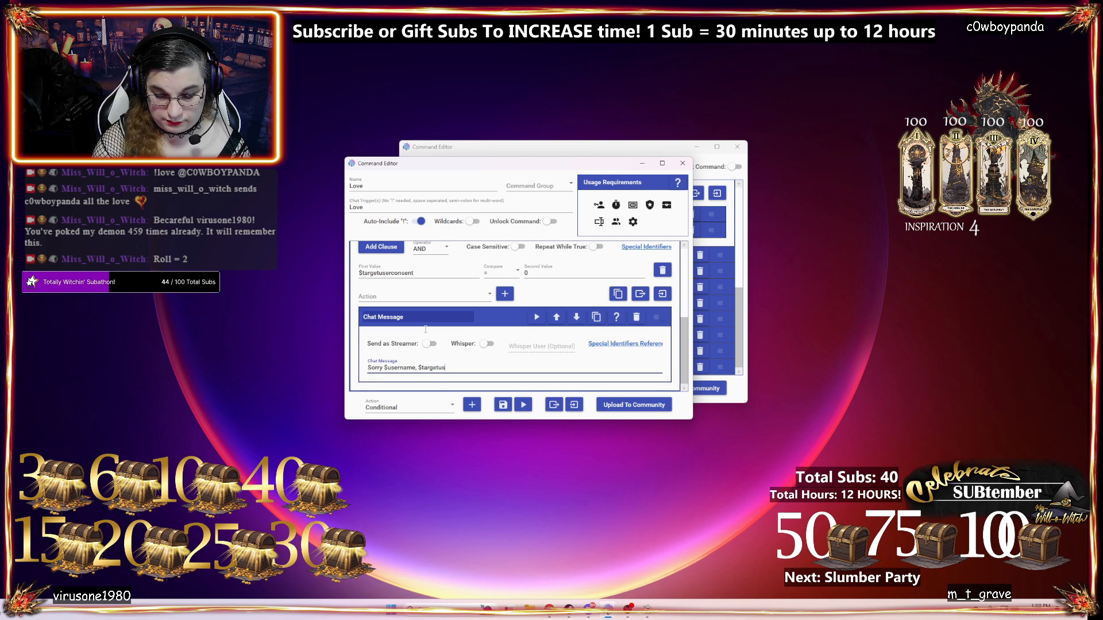
{"action": "type", "text": "ername"}
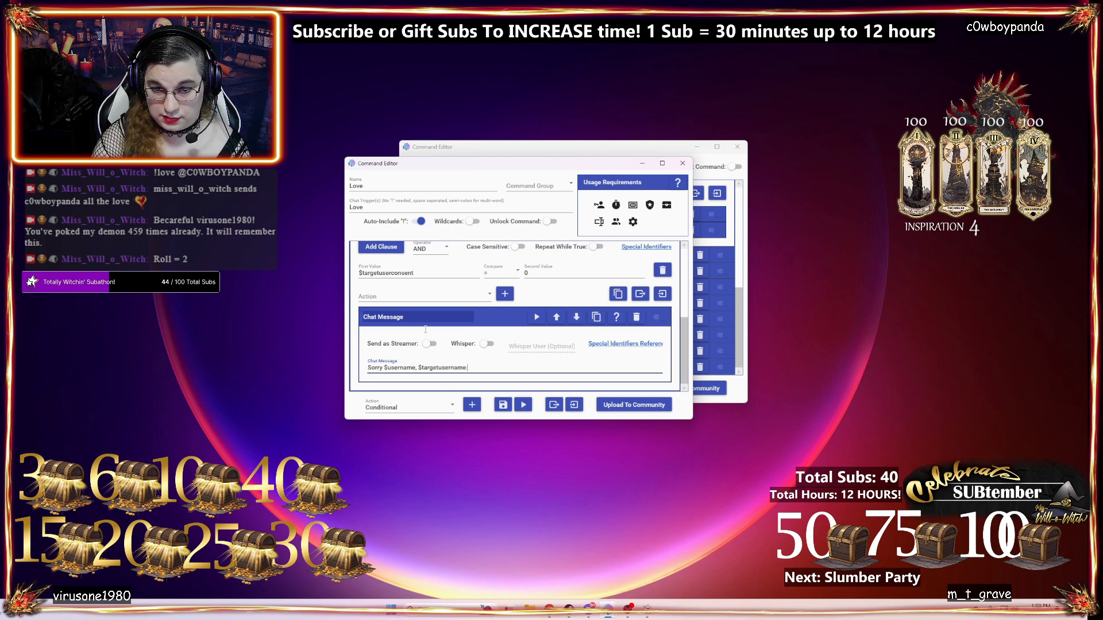
{"action": "type", "text": " doesn't consent!"}
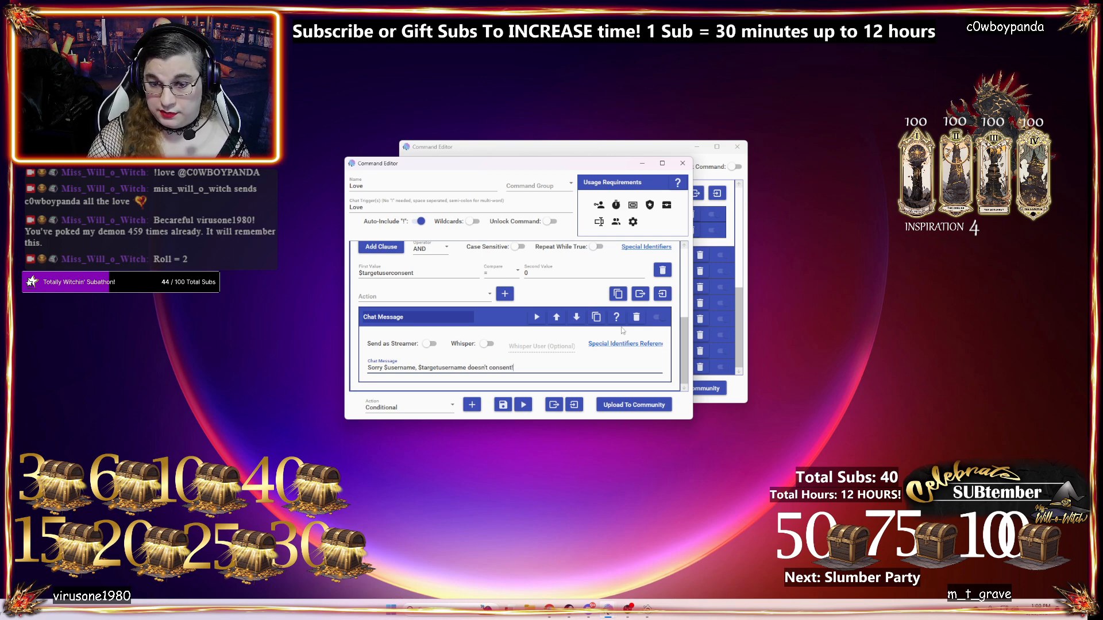
{"action": "left_click", "coordinate": [509, 404]}
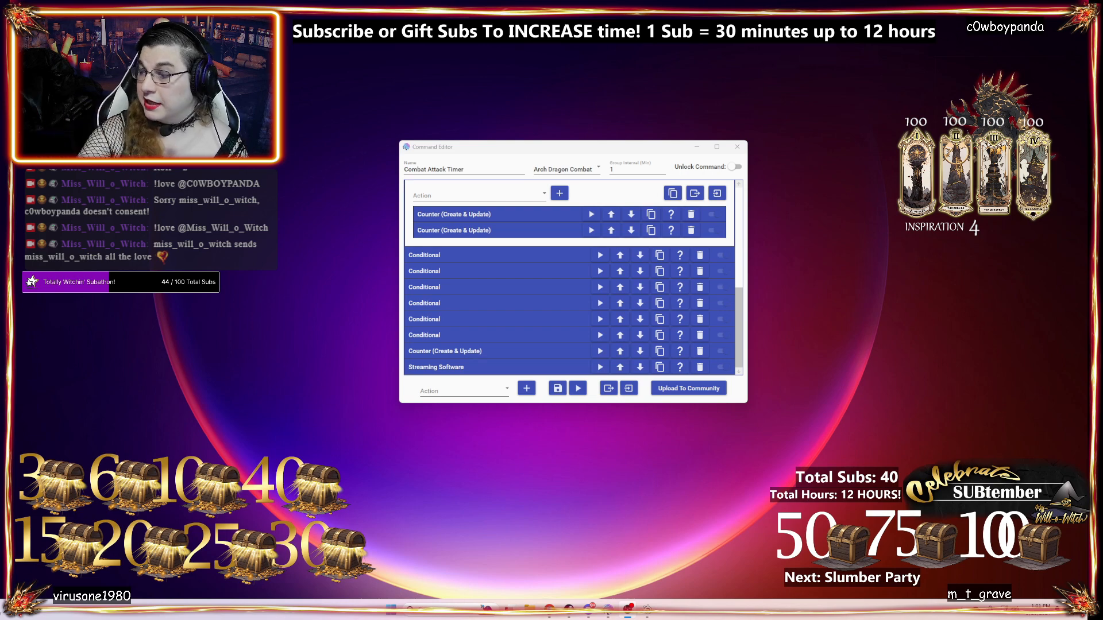
- Open the I Consent command from the Testing group of the Commands list to examine its action, and close it
{"action": "scroll", "coordinate": [513, 246], "scroll_direction": "up", "scroll_amount": 2}
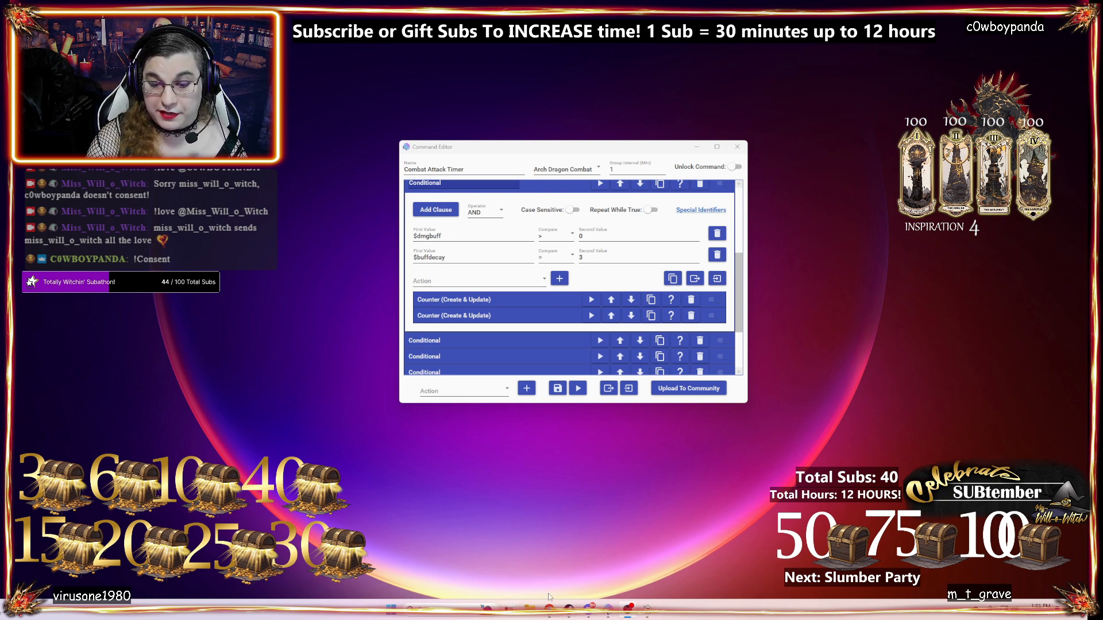
{"action": "mouse_move", "coordinate": [607, 609]}
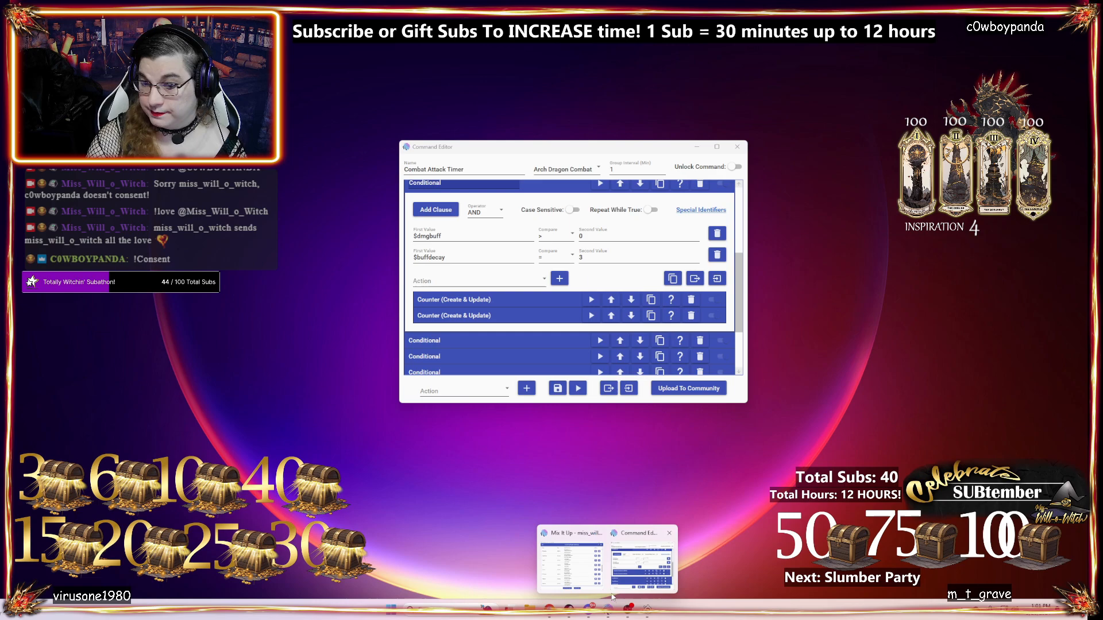
{"action": "left_click", "coordinate": [574, 566]}
{"action": "scroll", "coordinate": [499, 205], "scroll_direction": "down", "scroll_amount": 5}
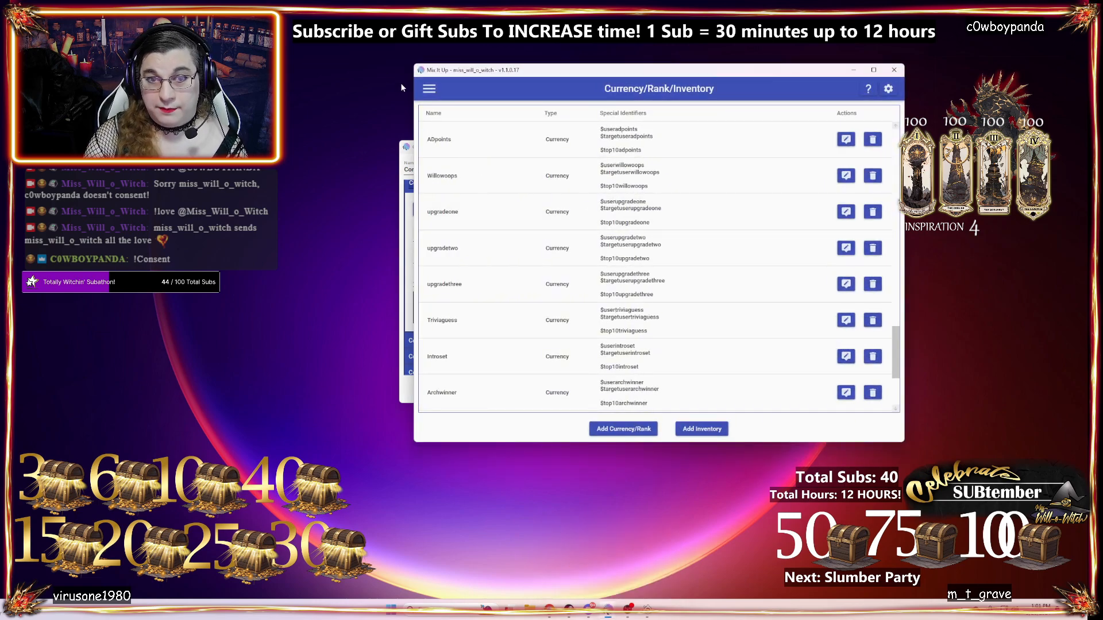
{"action": "left_click", "coordinate": [432, 91]}
{"action": "scroll", "coordinate": [463, 229], "scroll_direction": "up", "scroll_amount": 3}
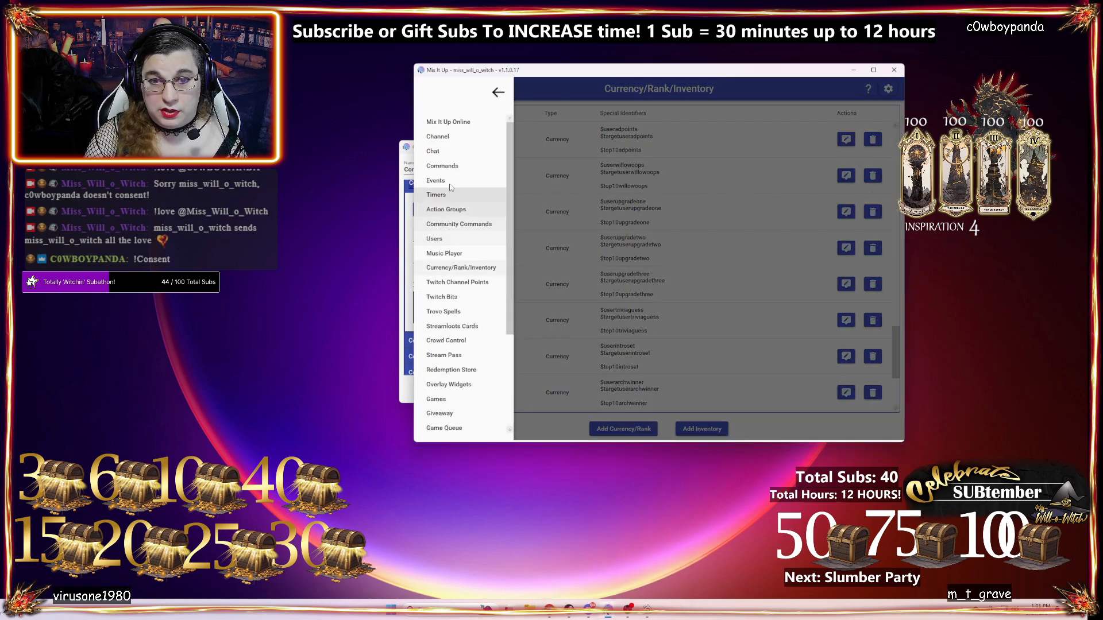
{"action": "left_click", "coordinate": [445, 166]}
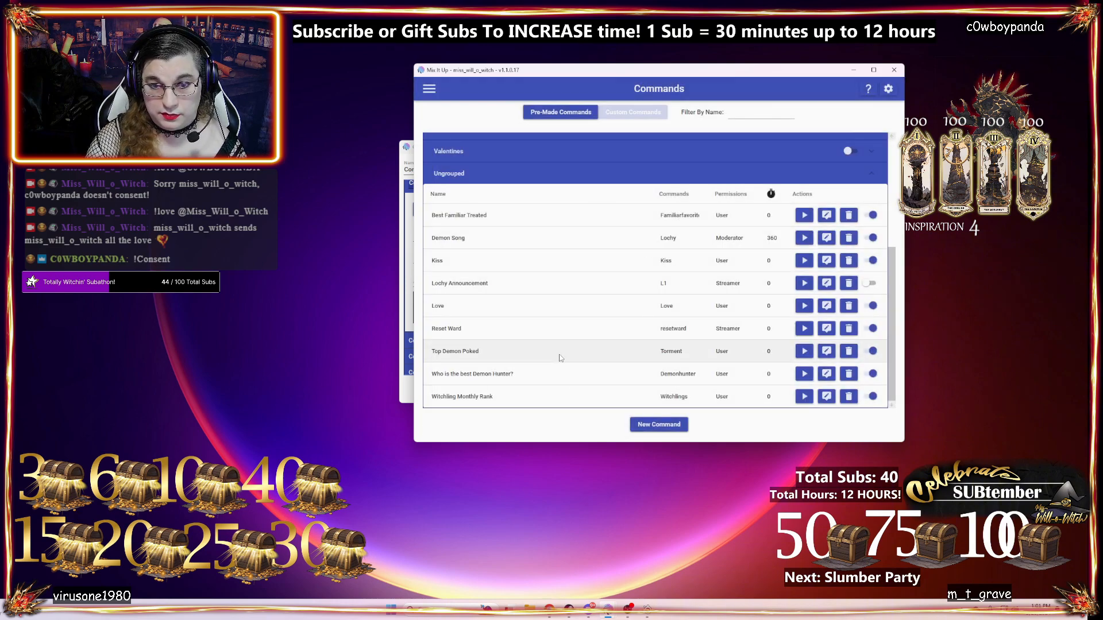
{"action": "scroll", "coordinate": [525, 184], "scroll_direction": "up", "scroll_amount": 4}
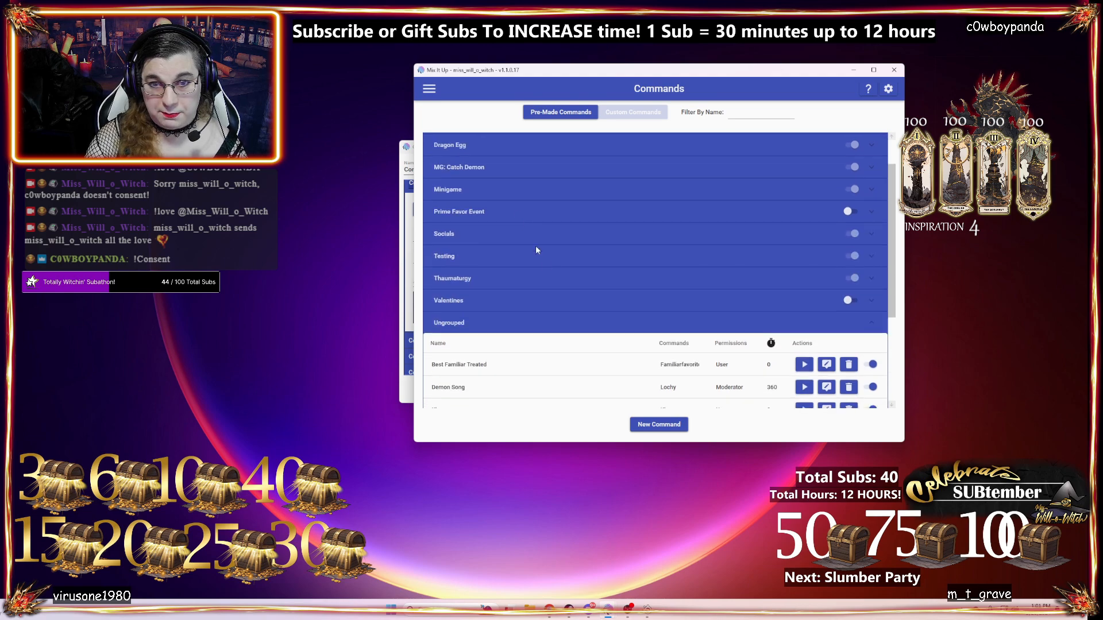
{"action": "left_click", "coordinate": [522, 248]}
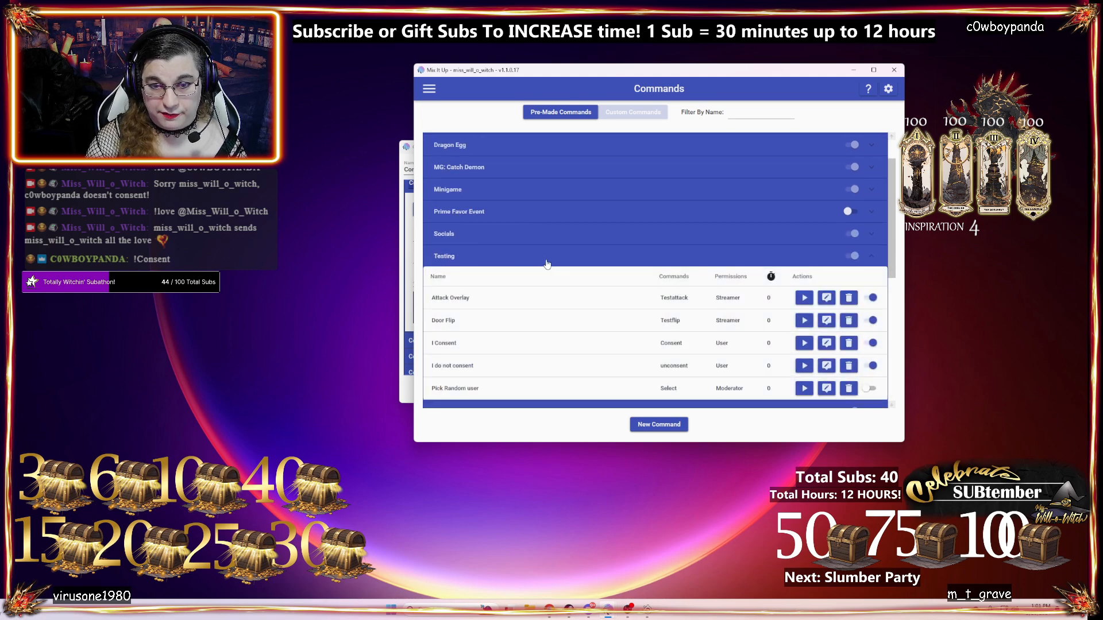
{"action": "scroll", "coordinate": [661, 269], "scroll_direction": "down", "scroll_amount": 2}
{"action": "left_click", "coordinate": [826, 282]}
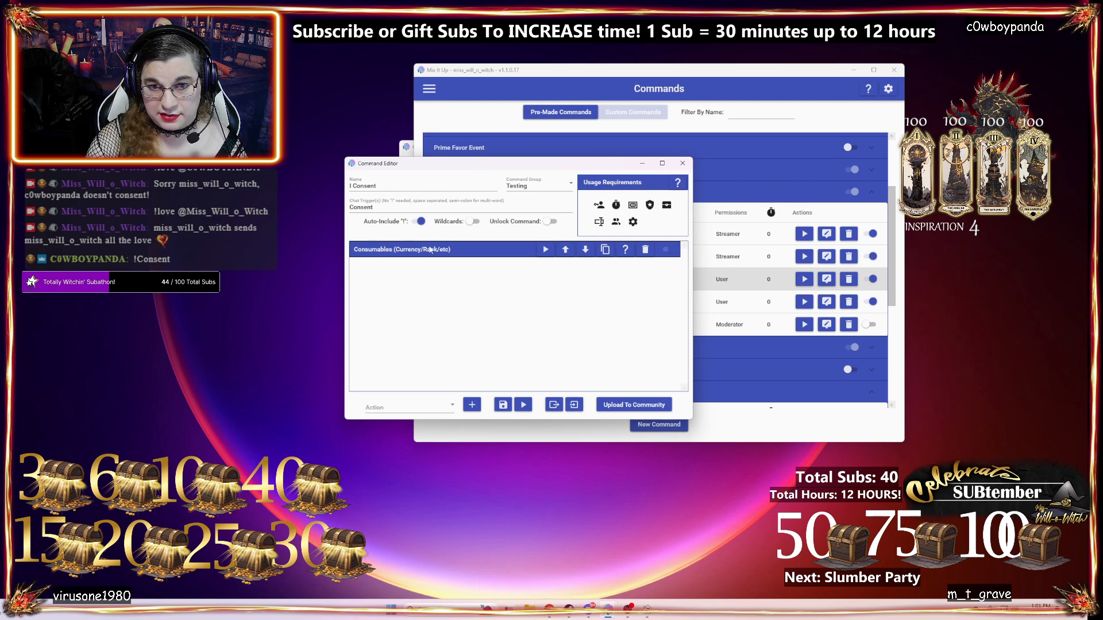
{"action": "left_click", "coordinate": [683, 164]}
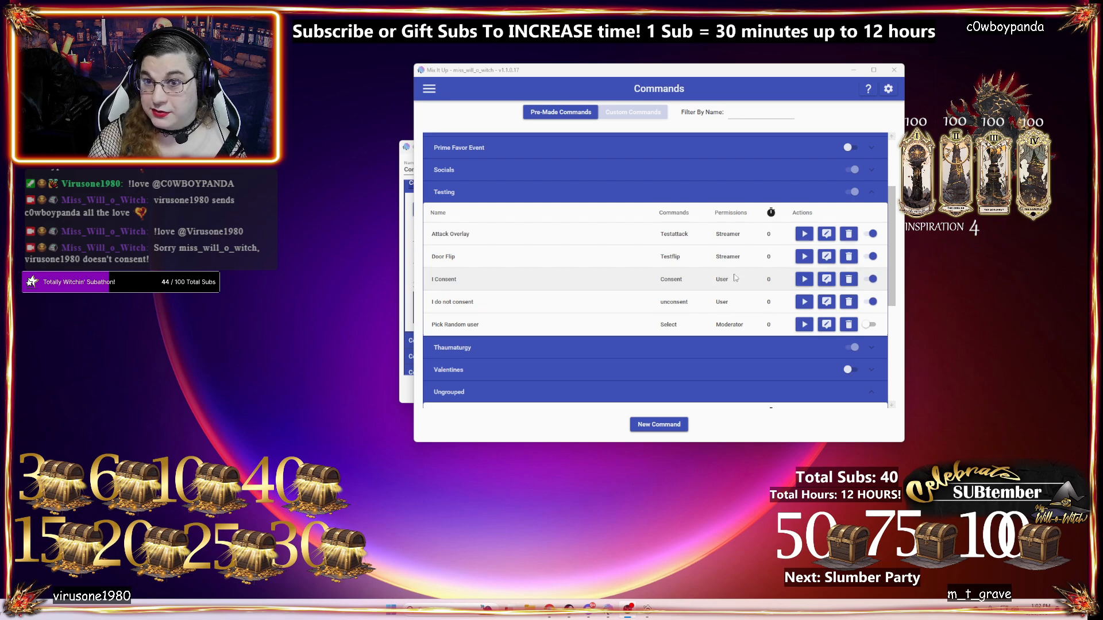
- Move the Combat Attack Timer editor window aside and bring the Commands list back to the front
{"action": "left_click", "coordinate": [404, 151]}
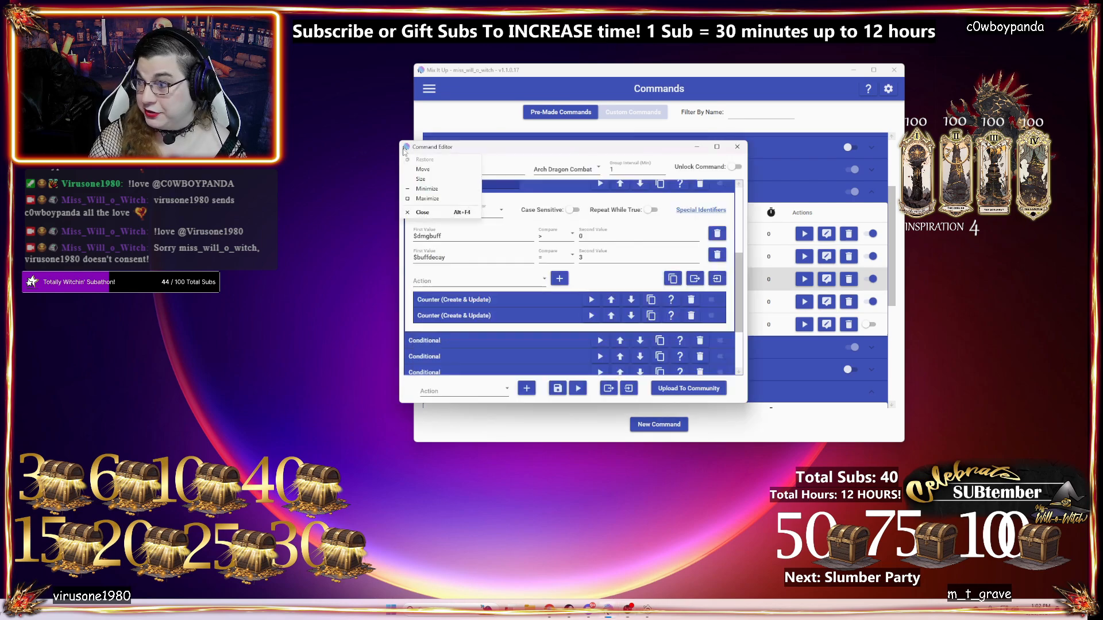
{"action": "left_click", "coordinate": [518, 145]}
{"action": "left_click_drag", "start_coordinate": [519, 145], "coordinate": [504, 170]}
{"action": "left_click", "coordinate": [696, 85]}
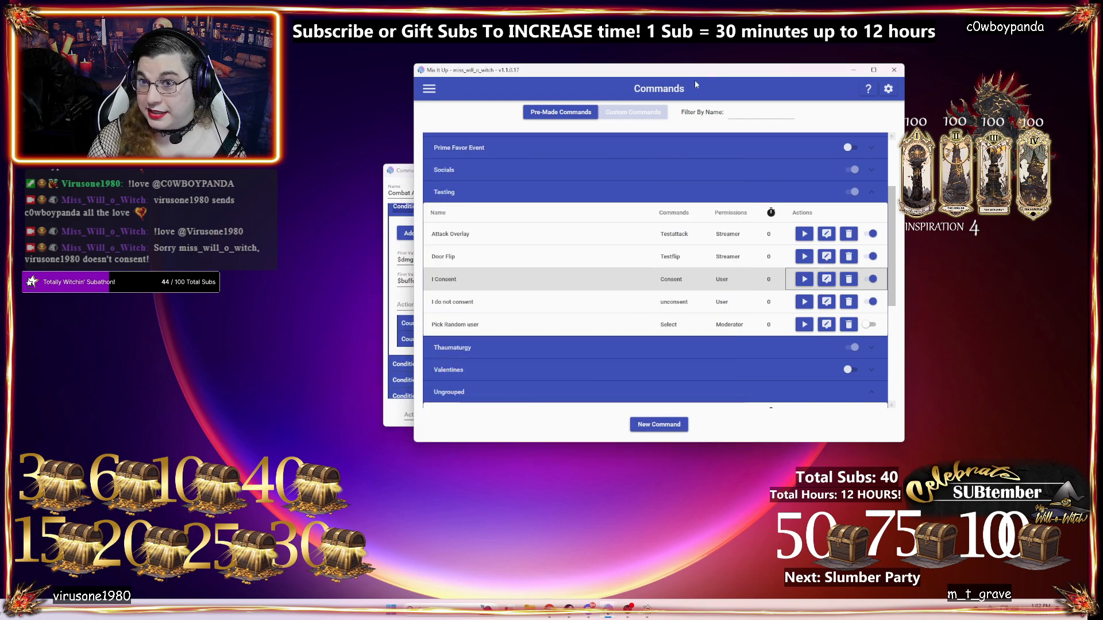
- Open the ungrouped Love command and examine the Consent Check clause and its chat message
{"action": "scroll", "coordinate": [603, 333], "scroll_direction": "down", "scroll_amount": 4}
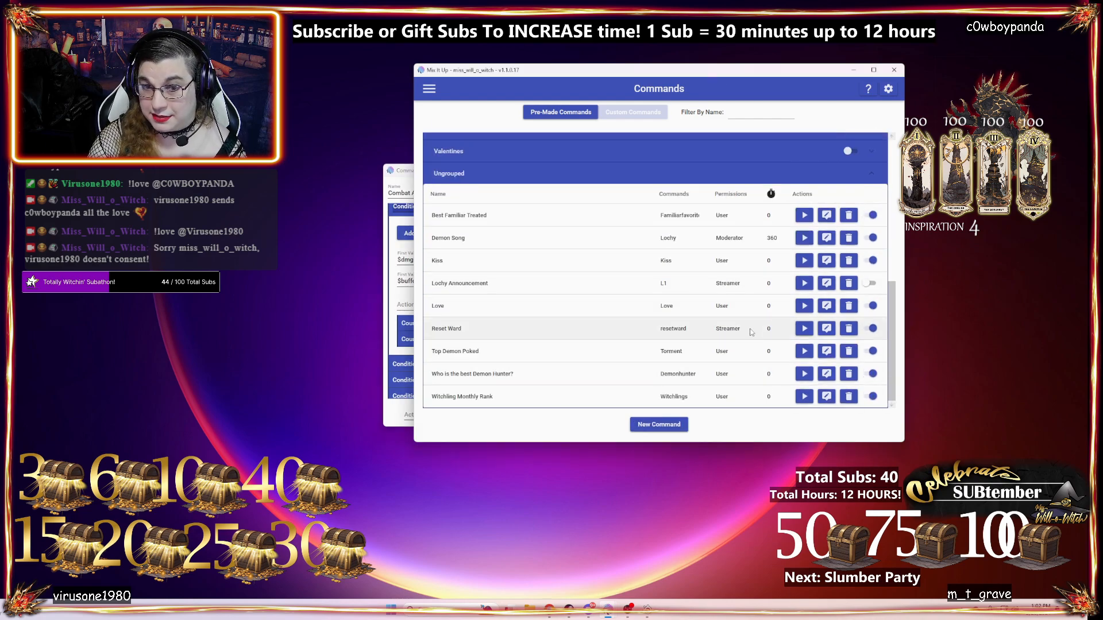
{"action": "left_click", "coordinate": [826, 305]}
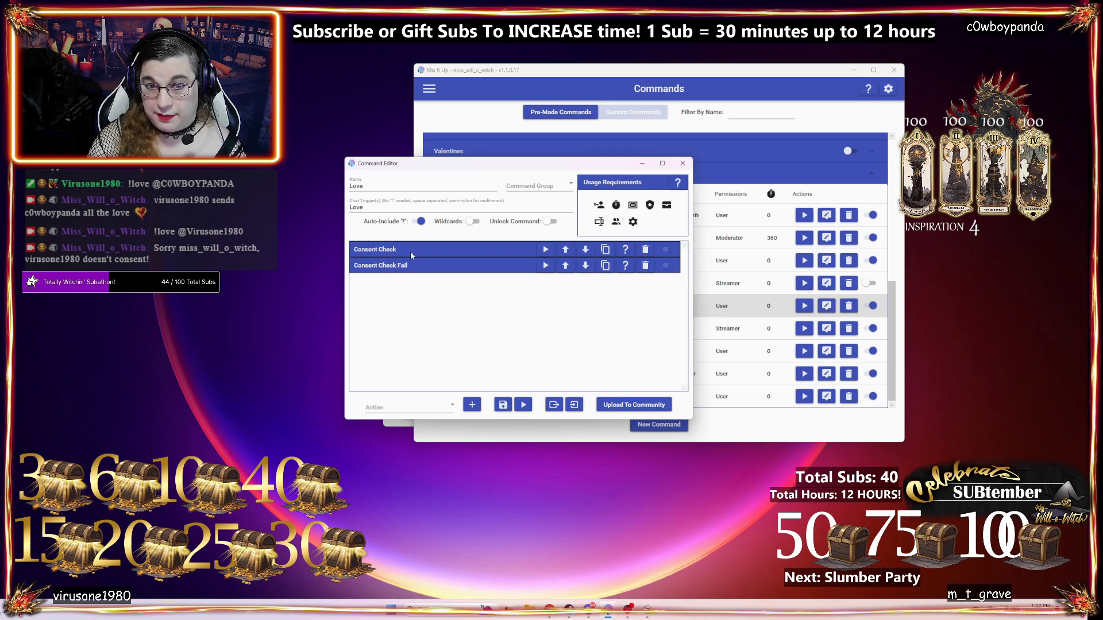
{"action": "left_click", "coordinate": [411, 251]}
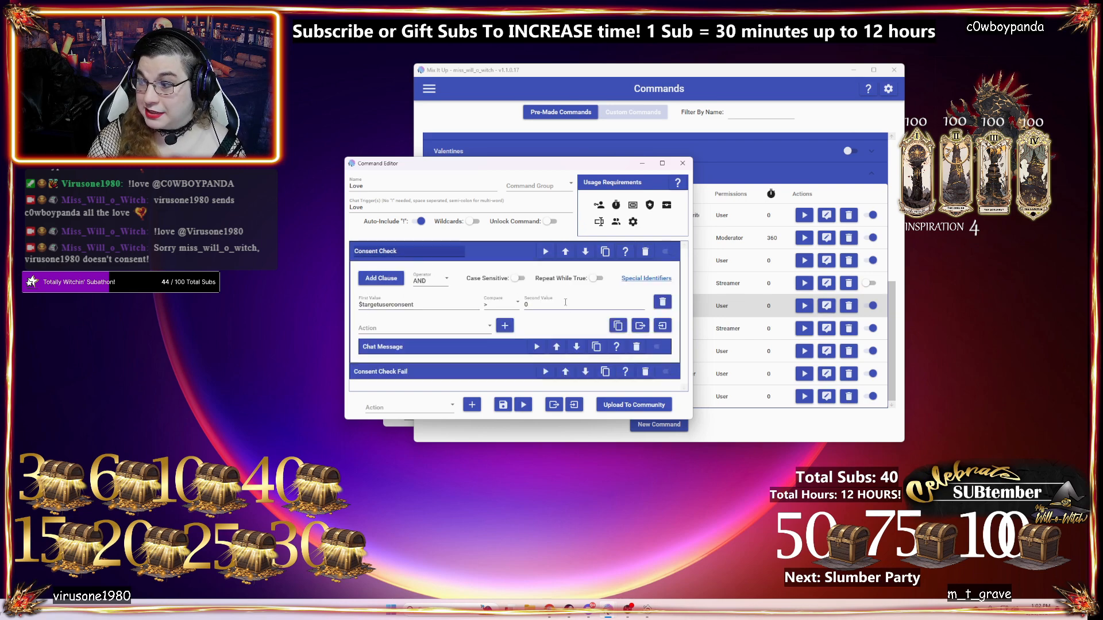
{"action": "left_click", "coordinate": [482, 348]}
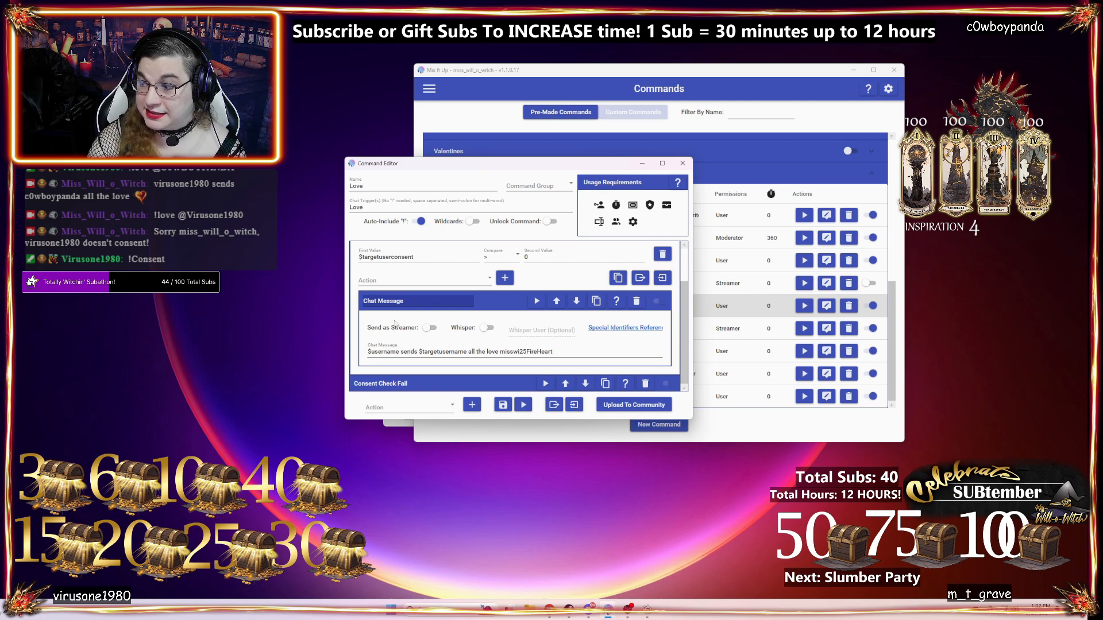
- Expand and disable the Consent Check Fail conditional, and save the Love command
{"action": "left_click", "coordinate": [448, 384]}
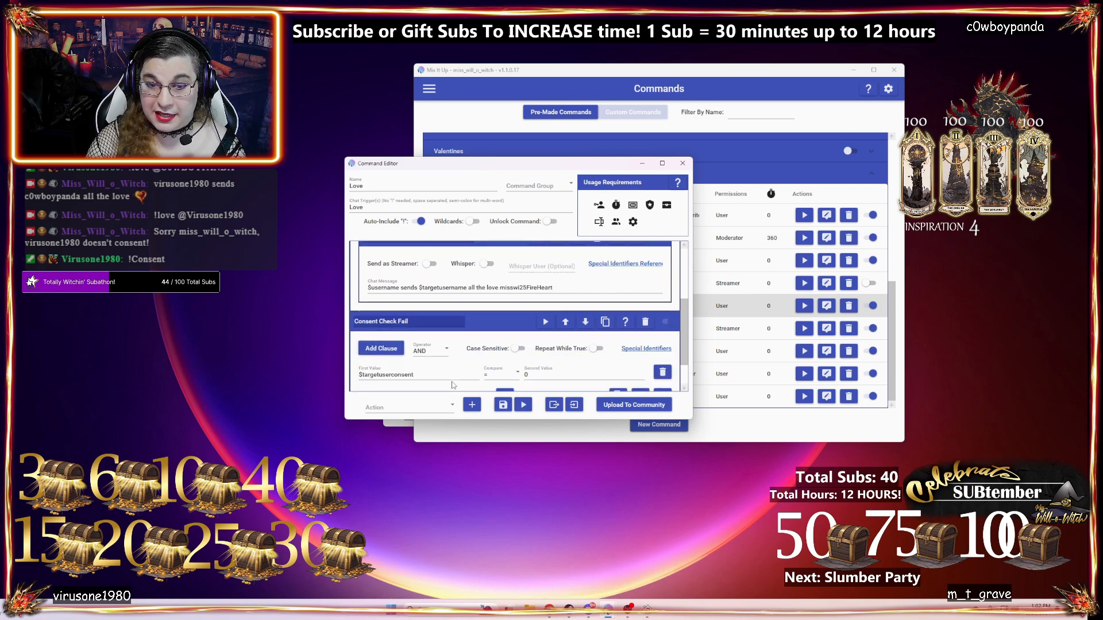
{"action": "left_click", "coordinate": [666, 281]}
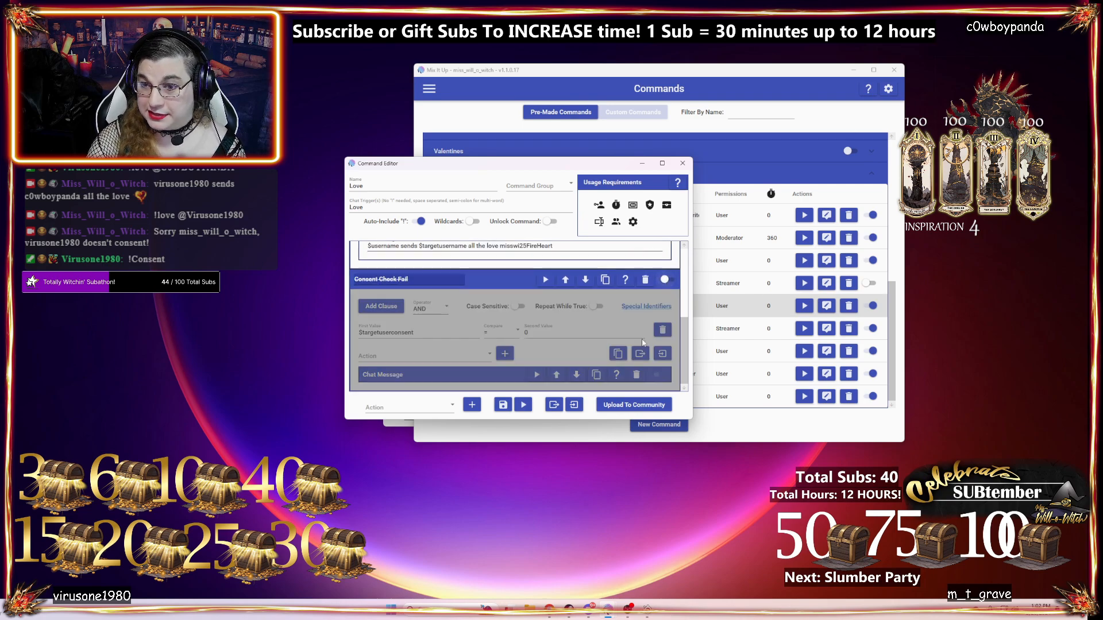
{"action": "left_click", "coordinate": [503, 405]}
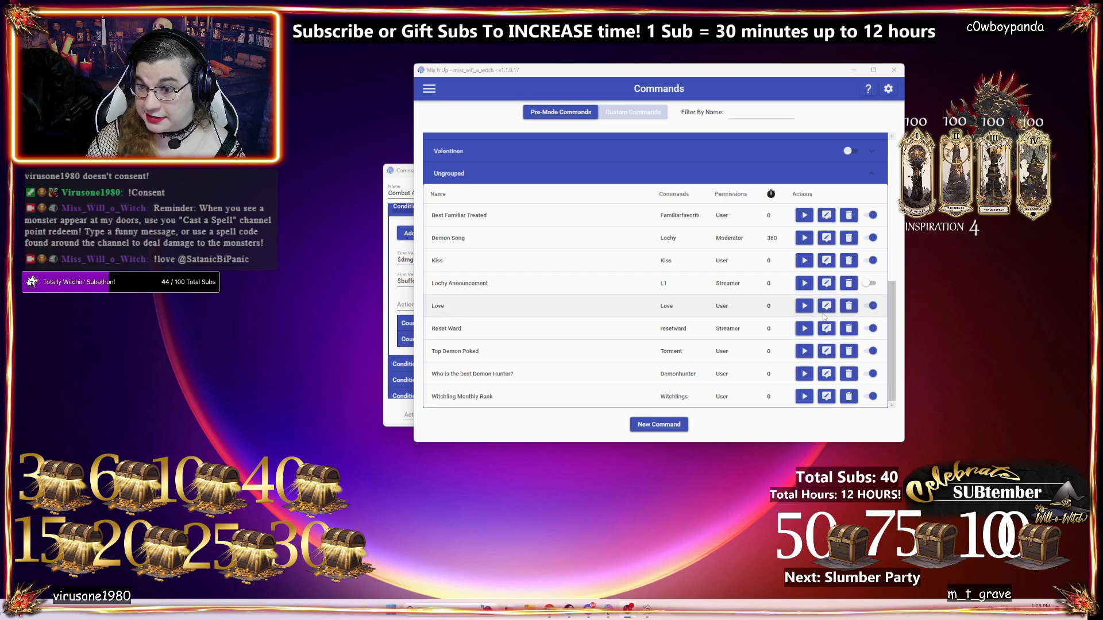
- Reopen the Love command to review its Consent Check conditional, collapse both conditionals, and save the command
{"action": "left_click", "coordinate": [826, 306]}
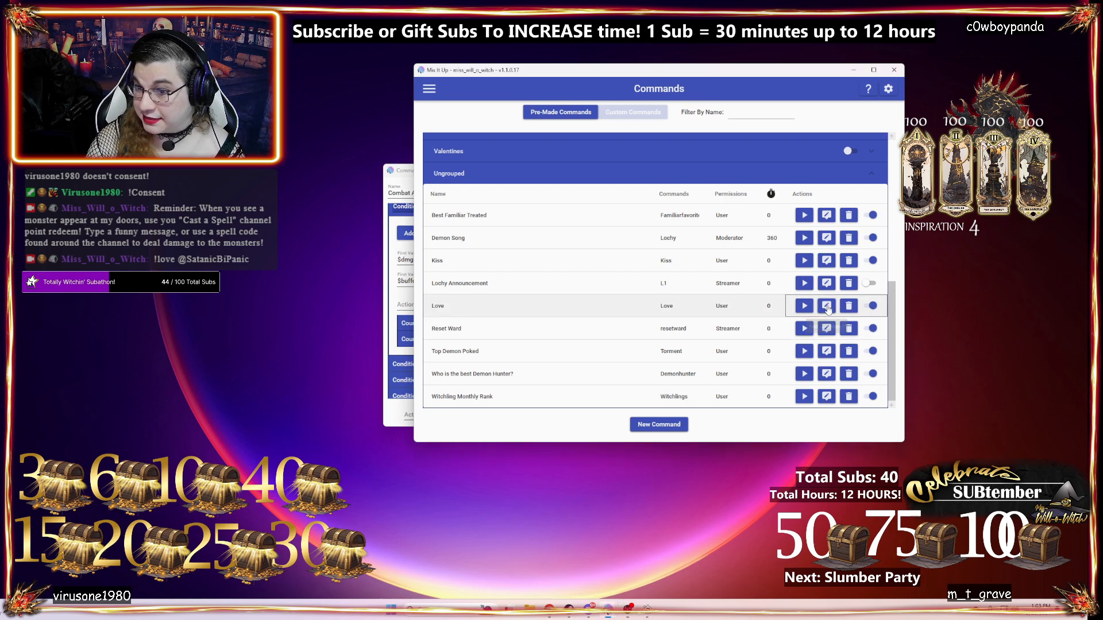
{"action": "left_click", "coordinate": [429, 266]}
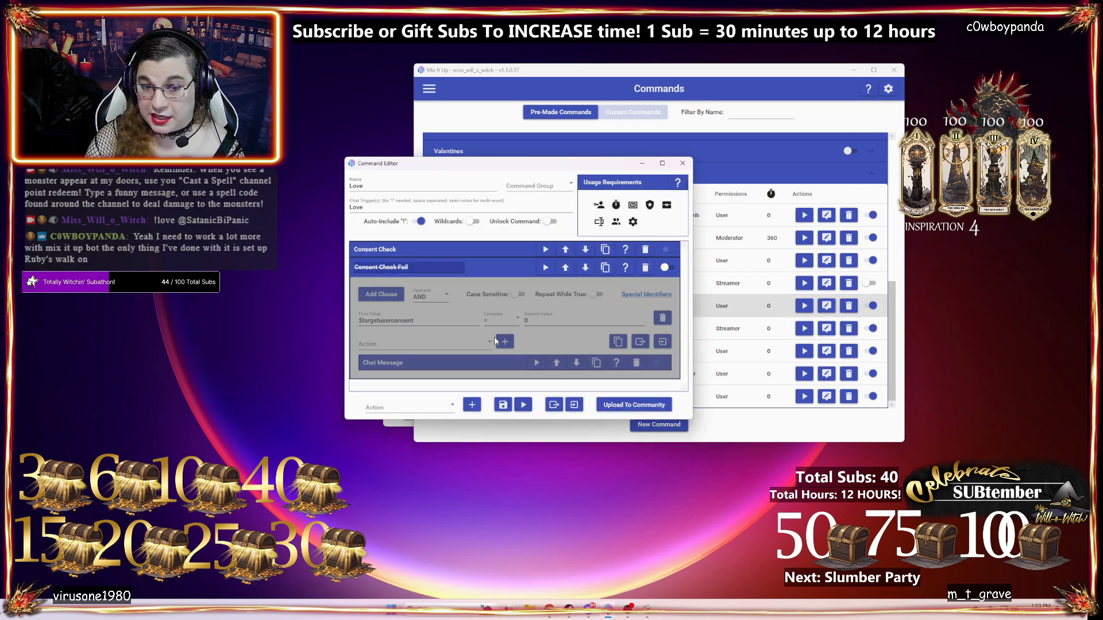
{"action": "left_click", "coordinate": [484, 250]}
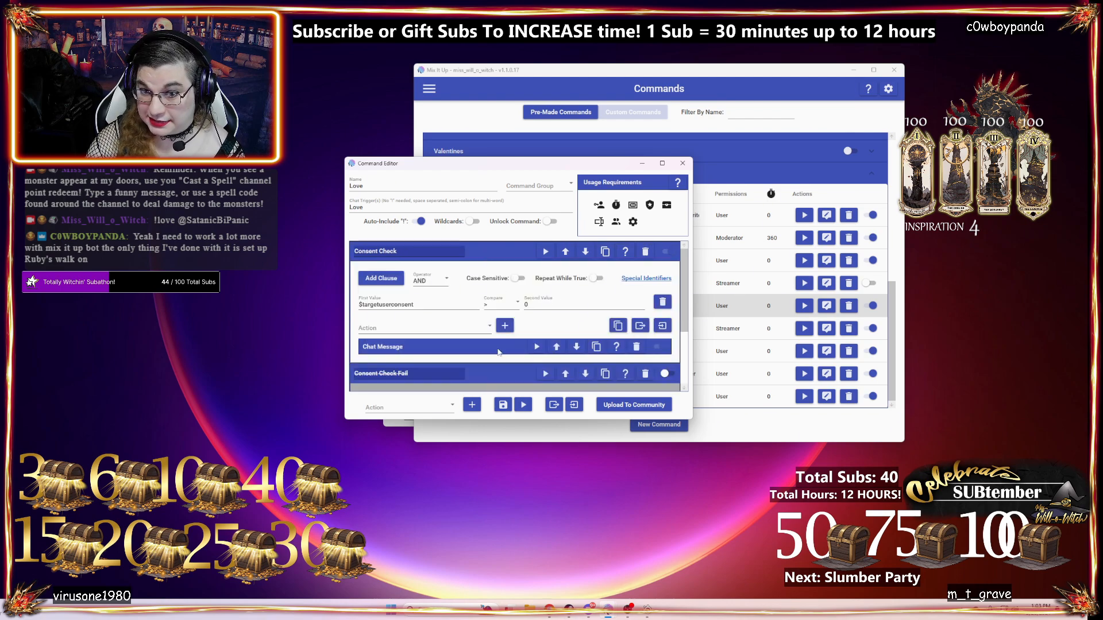
{"action": "scroll", "coordinate": [502, 340], "scroll_direction": "down", "scroll_amount": 3}
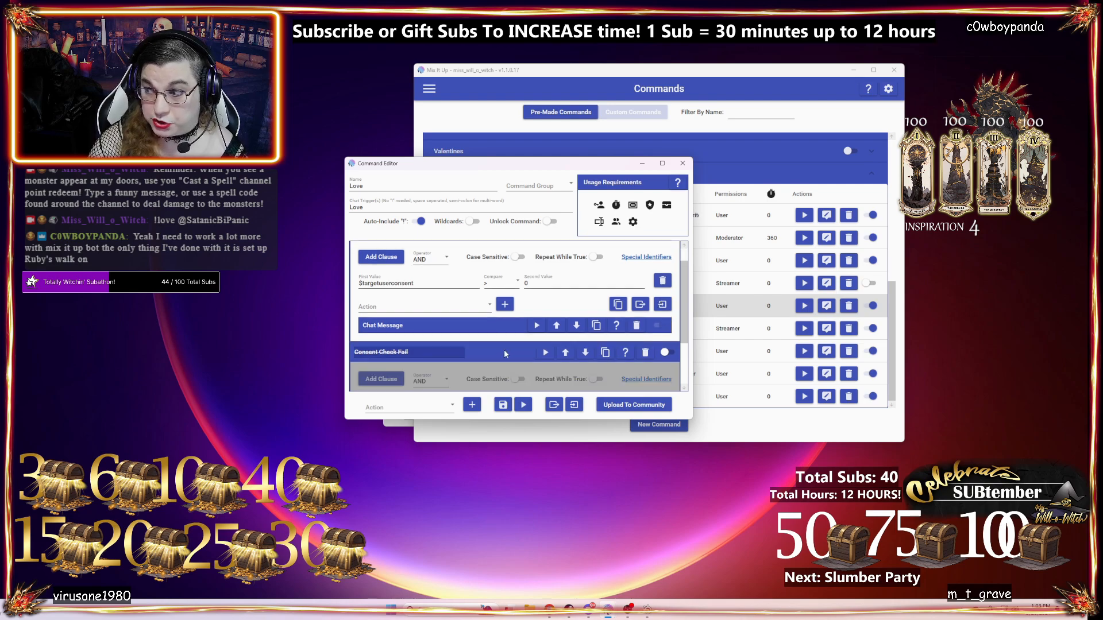
{"action": "left_click", "coordinate": [501, 277]}
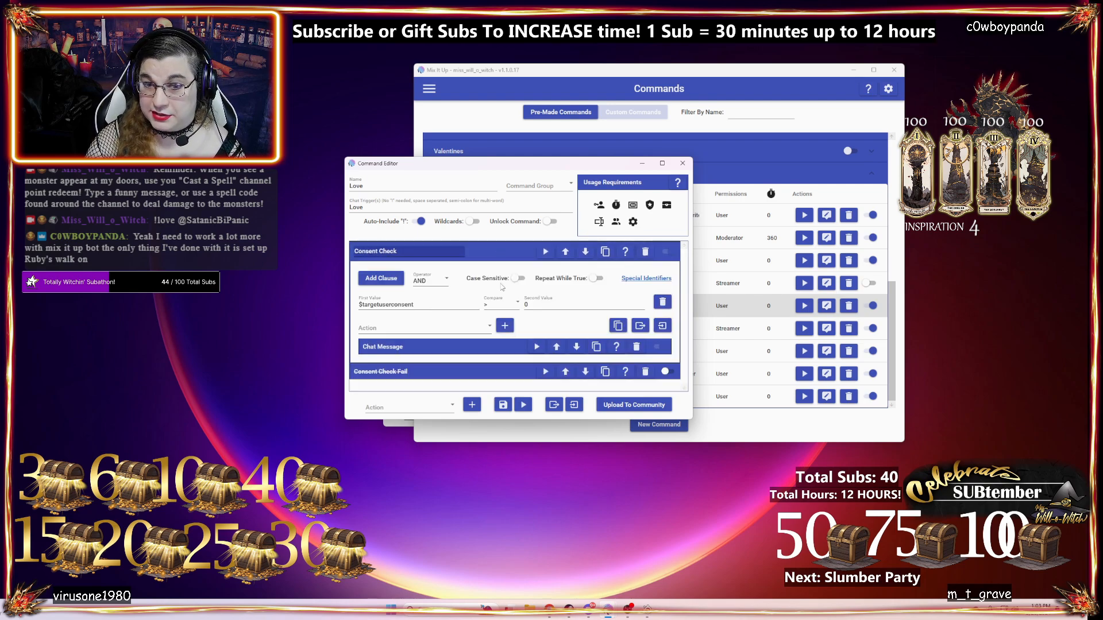
{"action": "left_click", "coordinate": [492, 250]}
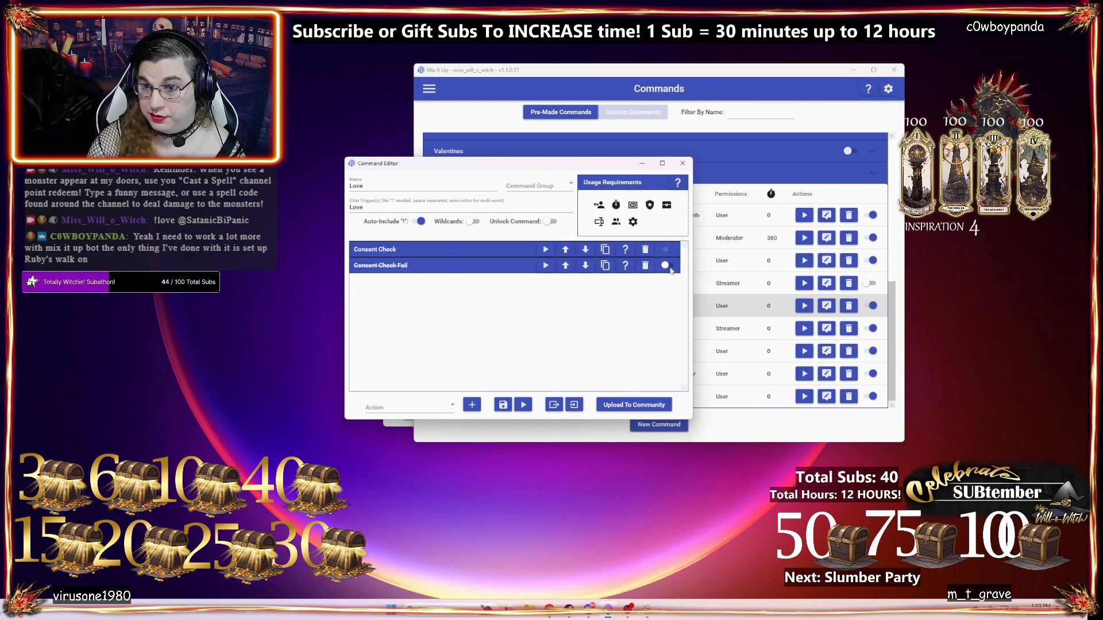
{"action": "left_click", "coordinate": [503, 405]}
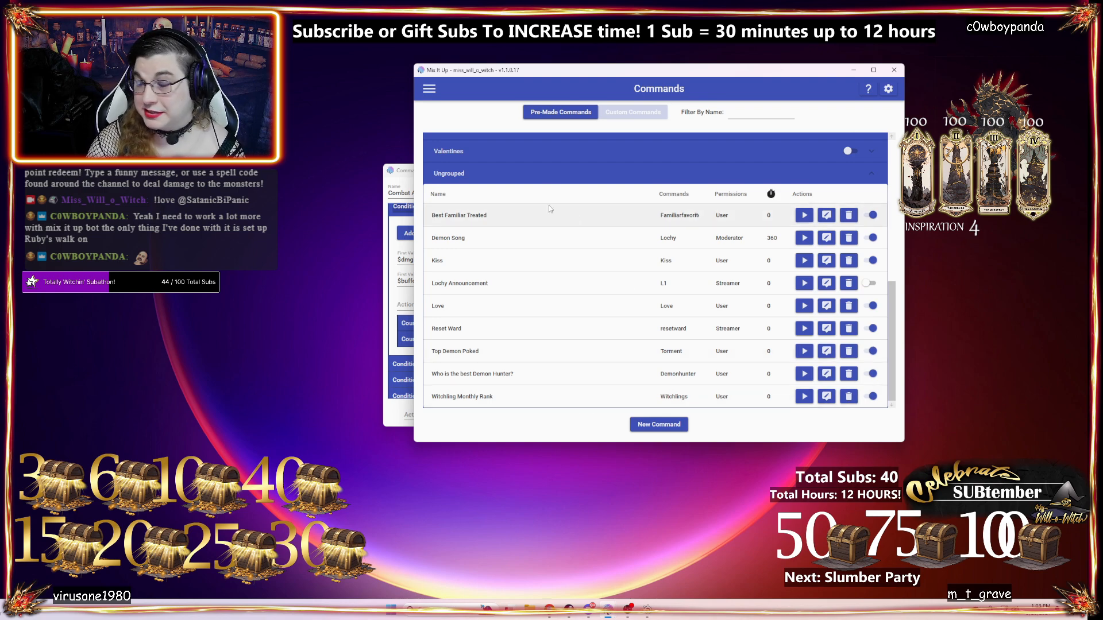
- Bring the Combat Attack Timer editor to the front and collapse its two Consumables actions
{"action": "left_click", "coordinate": [404, 172]}
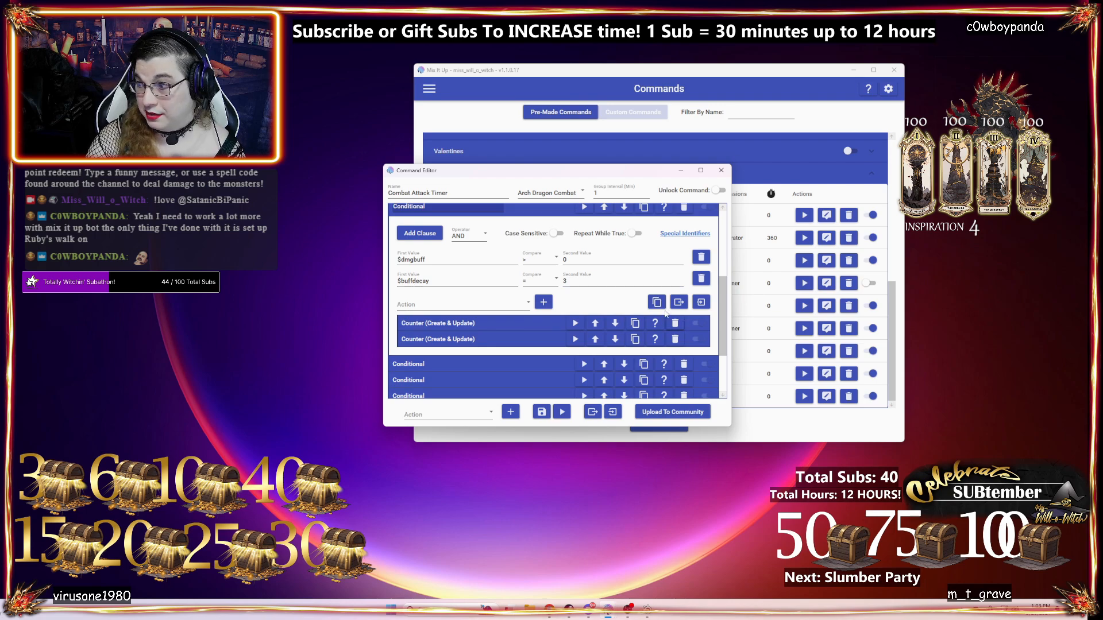
{"action": "scroll", "coordinate": [665, 312], "scroll_direction": "up", "scroll_amount": 4}
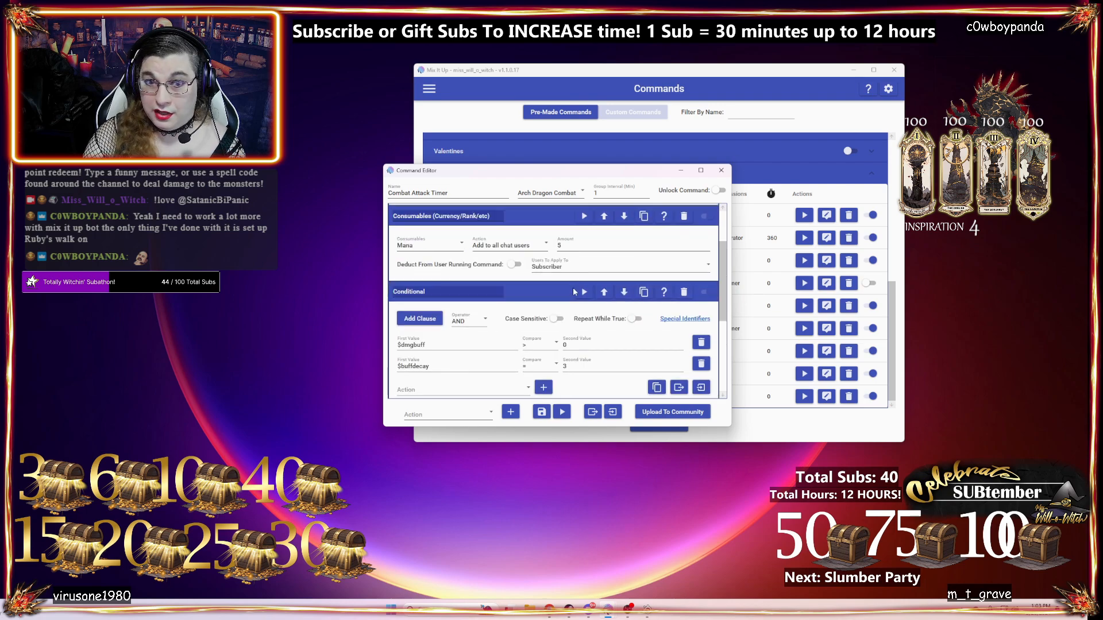
{"action": "left_click", "coordinate": [528, 219]}
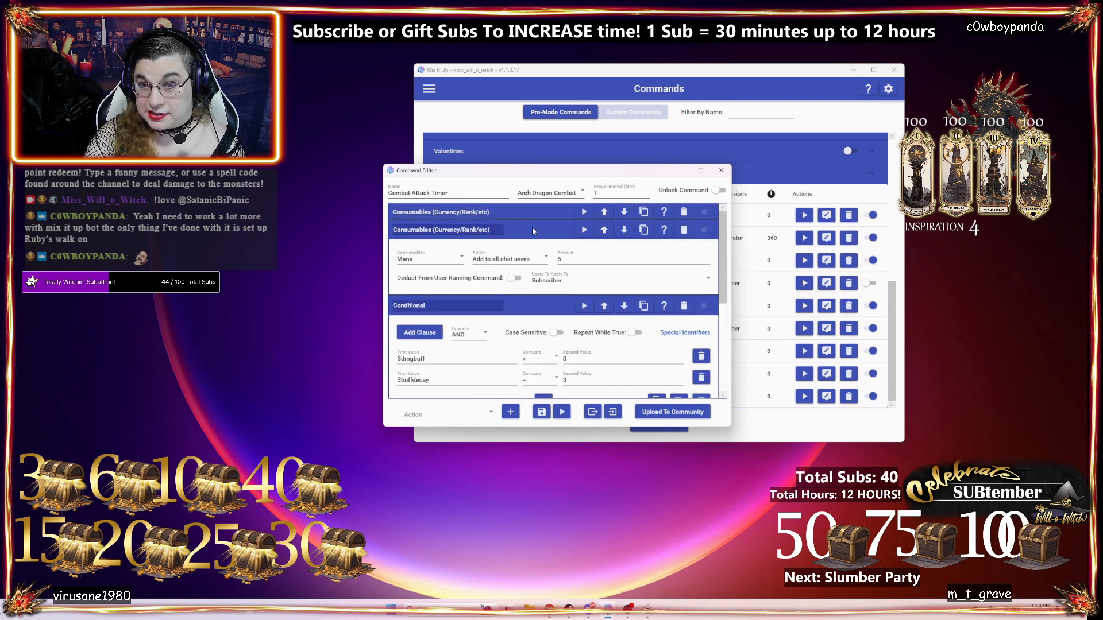
{"action": "left_click", "coordinate": [524, 230]}
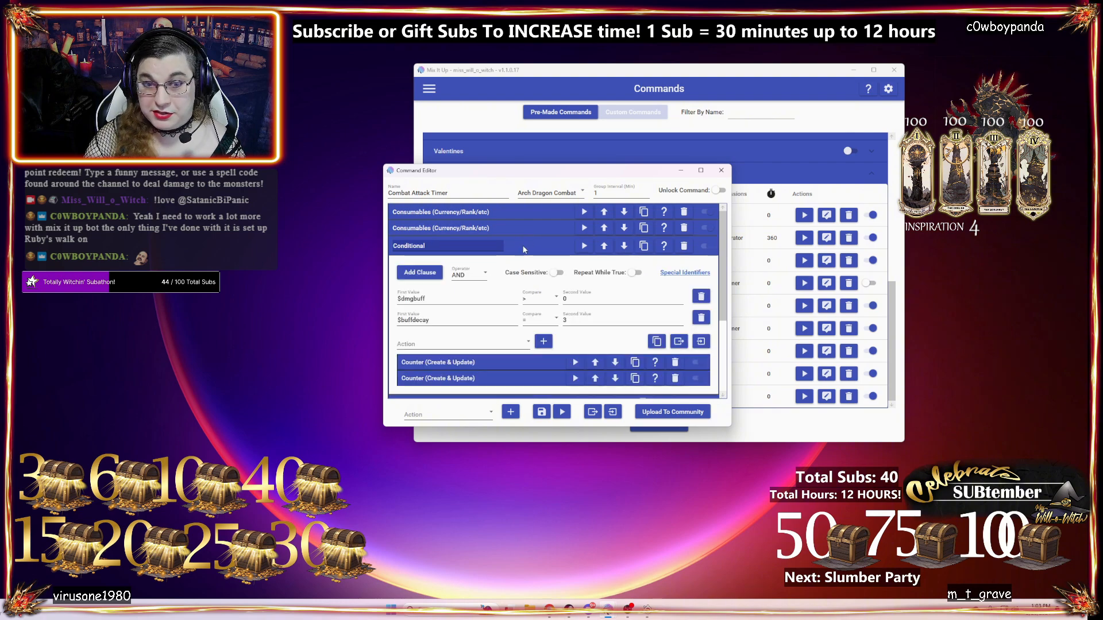
- Examine the first conditional's dmgbuff and buffdecay clauses and expand both of its counter actions to read their settings
{"action": "scroll", "coordinate": [523, 249], "scroll_direction": "down", "scroll_amount": 1}
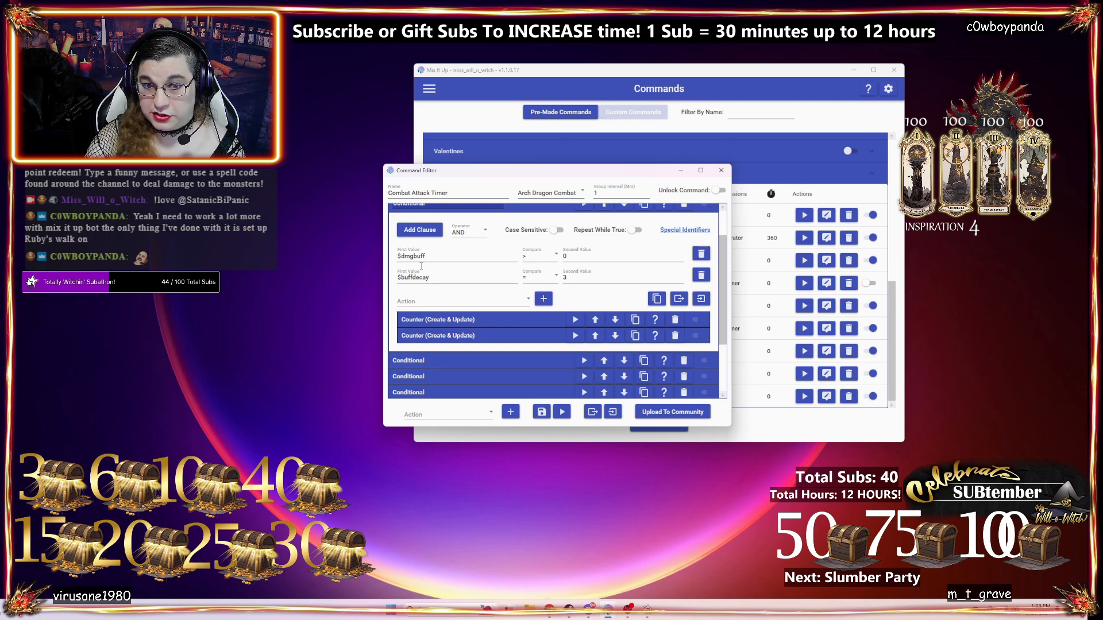
{"action": "scroll", "coordinate": [421, 266], "scroll_direction": "up", "scroll_amount": 1}
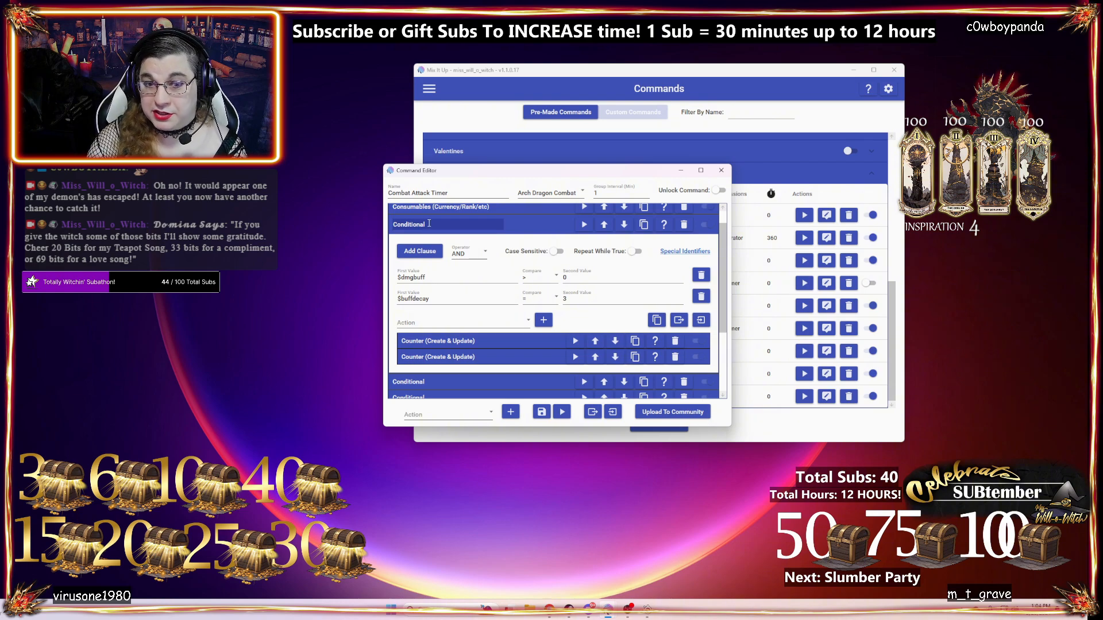
{"action": "left_click_drag", "start_coordinate": [427, 229], "coordinate": [383, 215]}
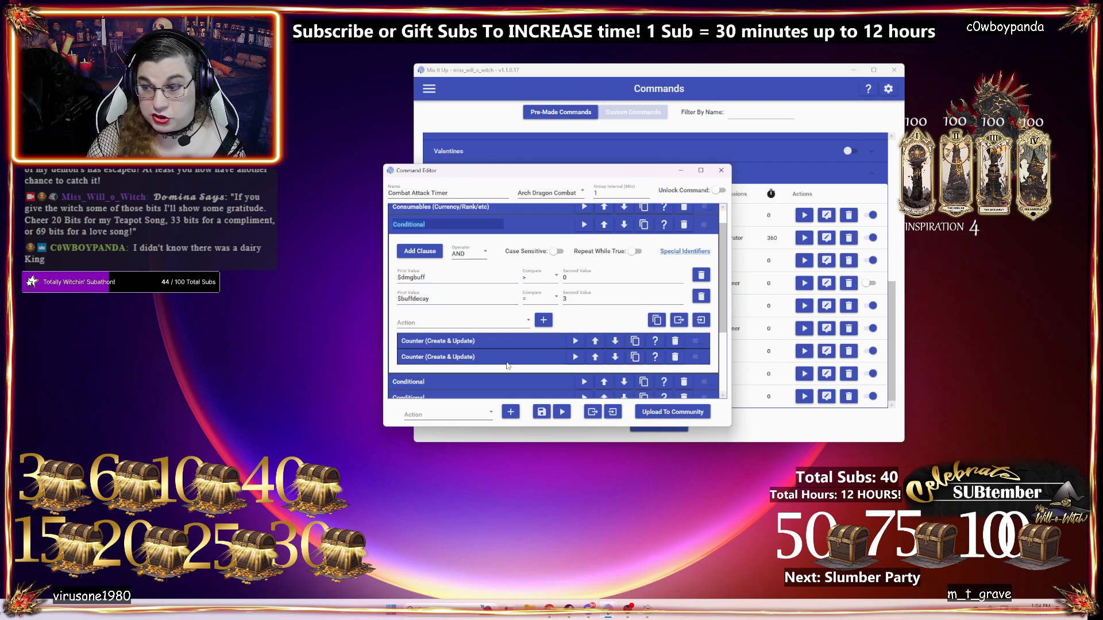
{"action": "scroll", "coordinate": [505, 344], "scroll_direction": "down", "scroll_amount": 1}
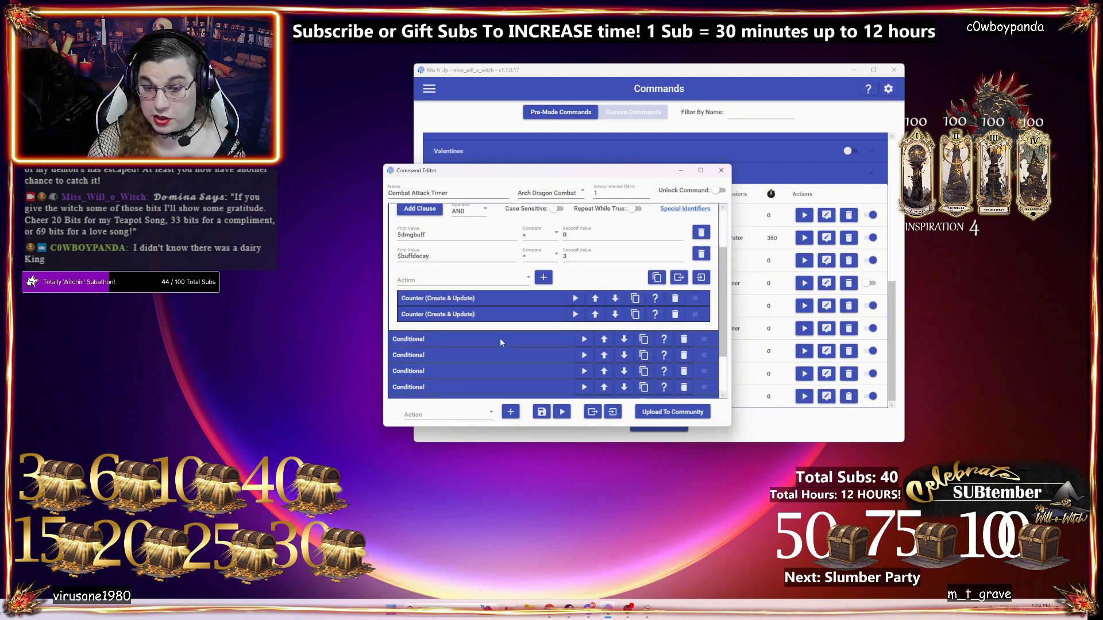
{"action": "left_click", "coordinate": [485, 298]}
{"action": "scroll", "coordinate": [494, 339], "scroll_direction": "down", "scroll_amount": 1}
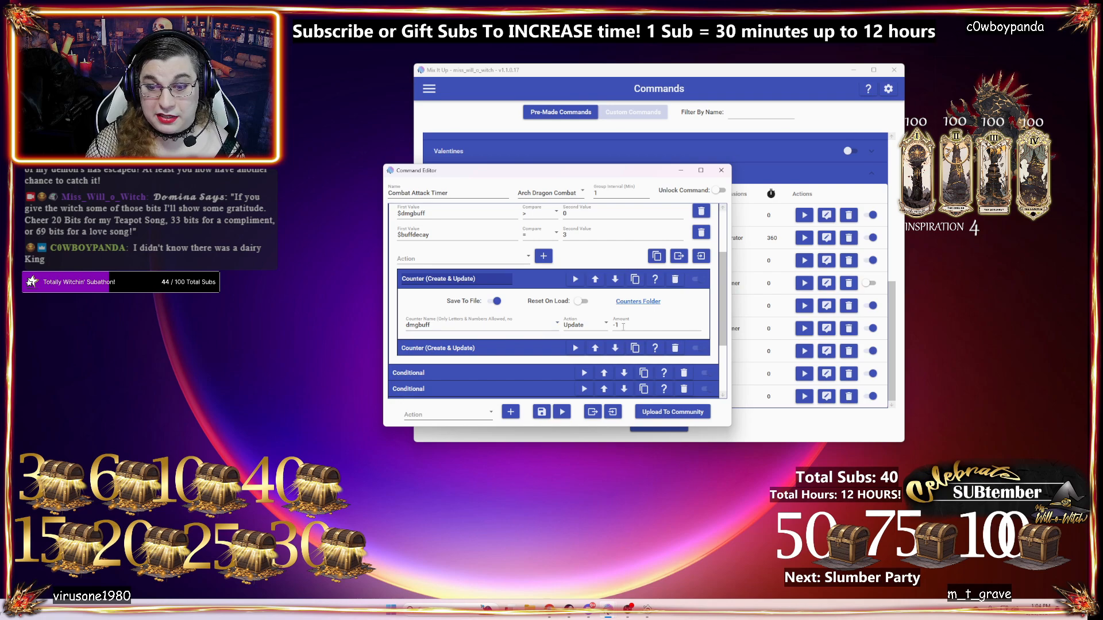
{"action": "left_click", "coordinate": [487, 349]}
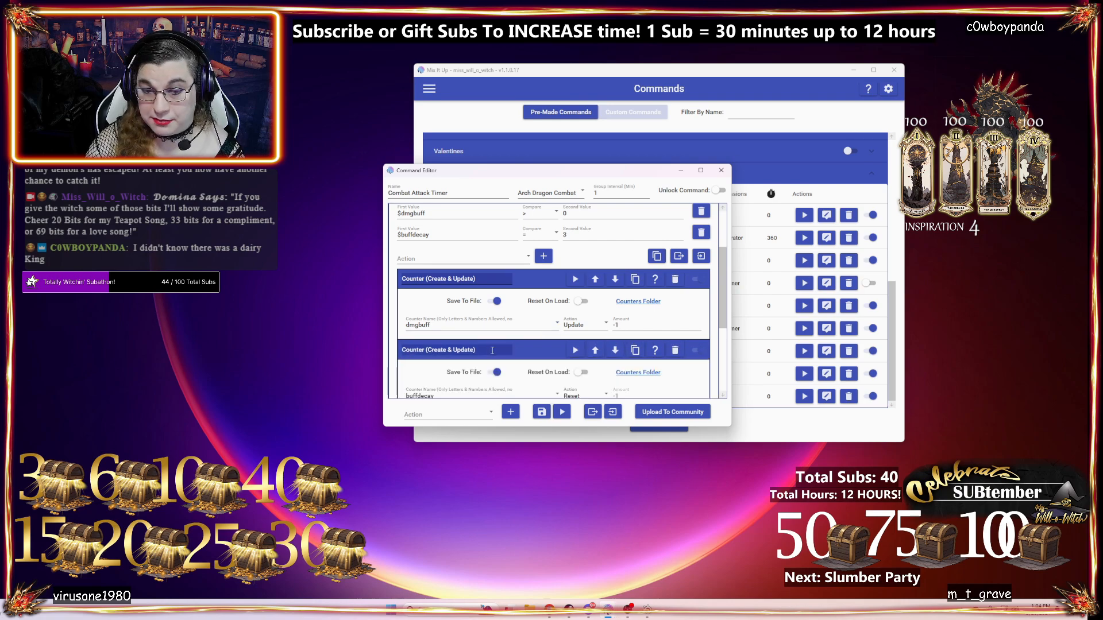
{"action": "scroll", "coordinate": [504, 341], "scroll_direction": "down", "scroll_amount": 3}
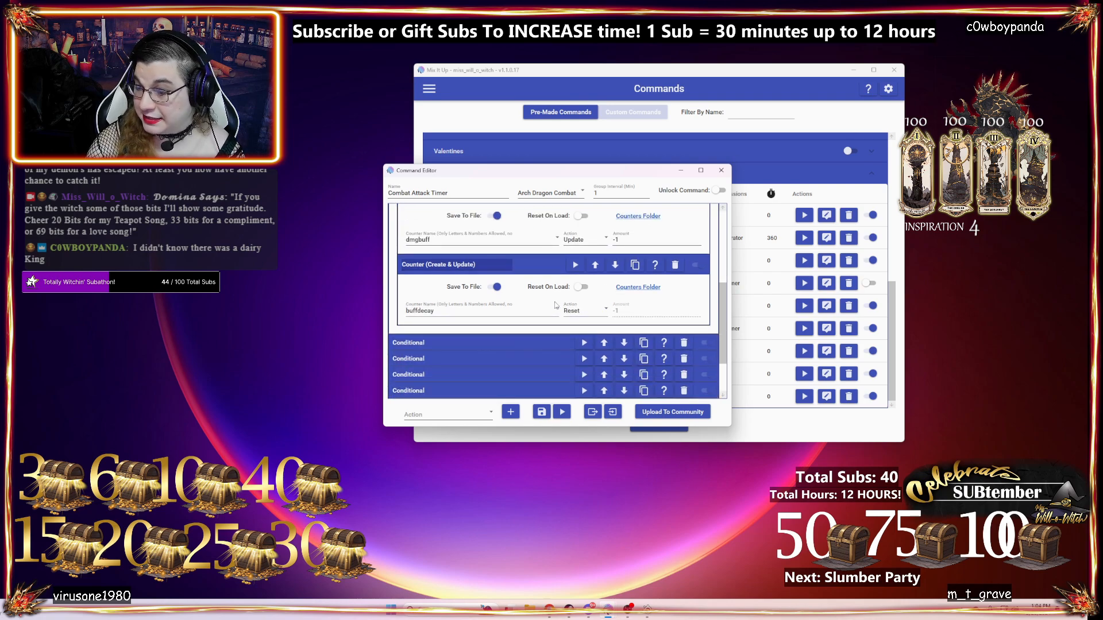
- Expand the second conditional and its counter action to examine the clauses and the buffdecay update
{"action": "left_click", "coordinate": [519, 346]}
{"action": "scroll", "coordinate": [540, 336], "scroll_direction": "down", "scroll_amount": 3}
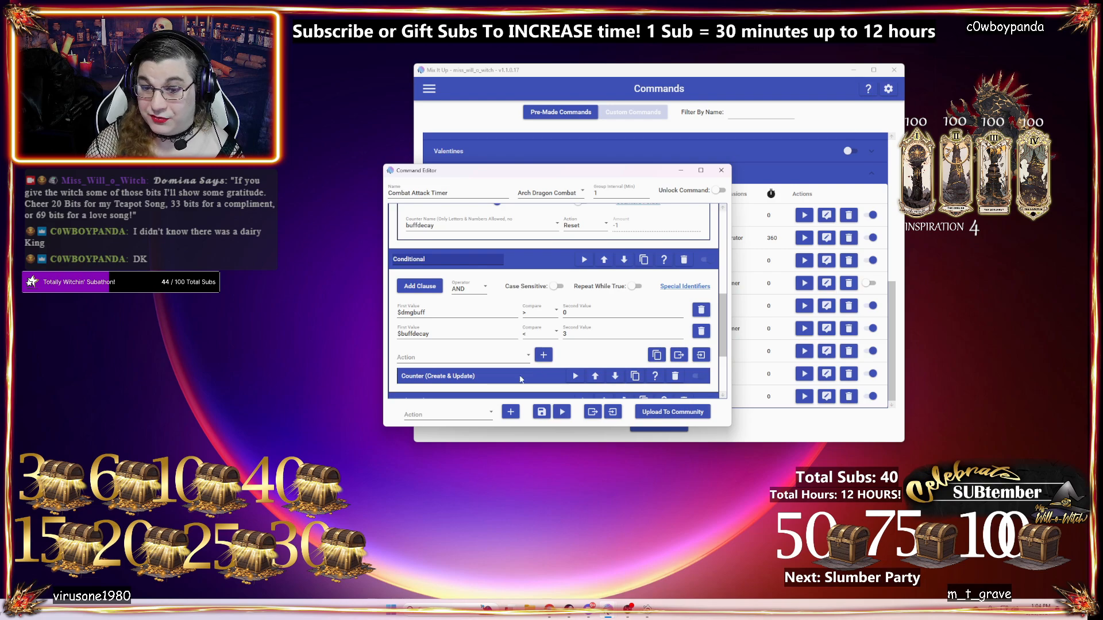
{"action": "left_click", "coordinate": [519, 378]}
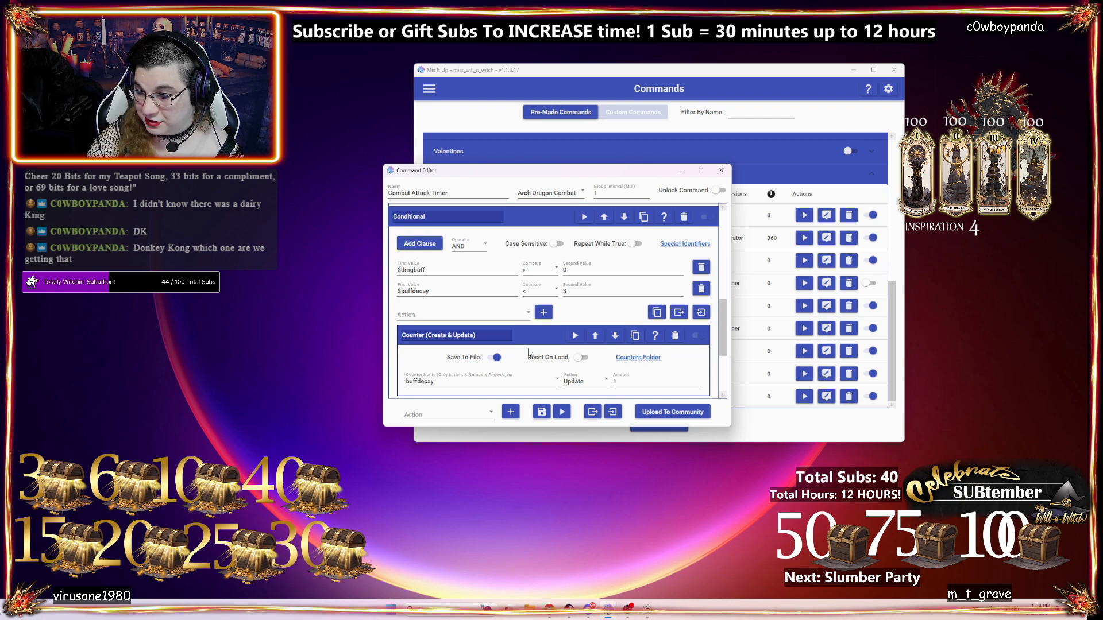
{"action": "scroll", "coordinate": [532, 342], "scroll_direction": "up", "scroll_amount": 2}
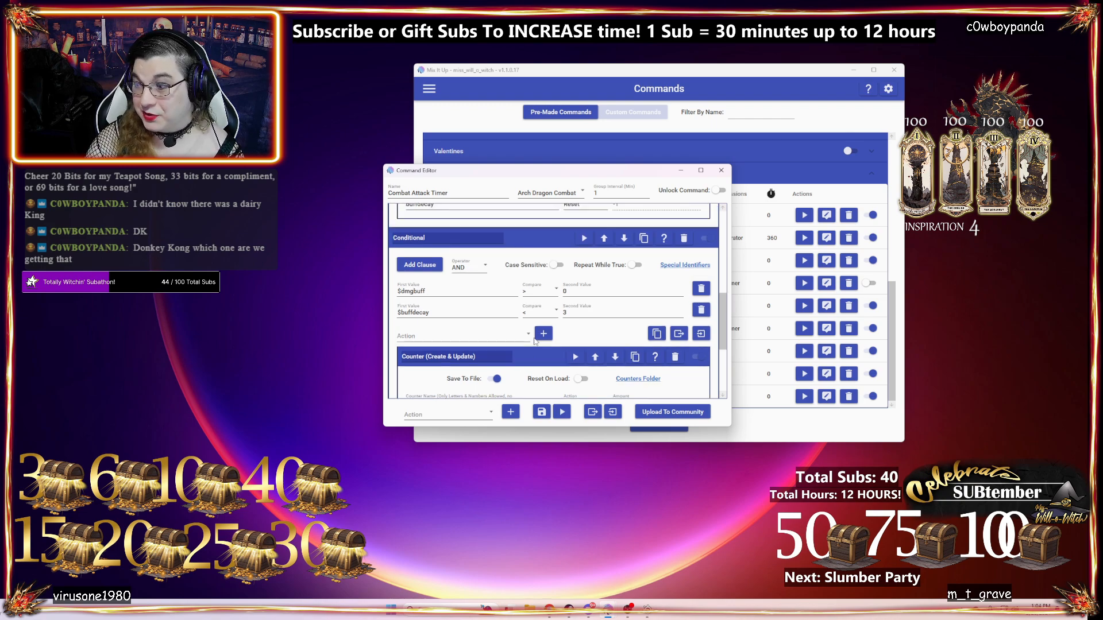
- Review how the first conditional's clauses relate to its dmgbuff update and buffdecay reset counters
{"action": "scroll", "coordinate": [537, 276], "scroll_direction": "down", "scroll_amount": 10}
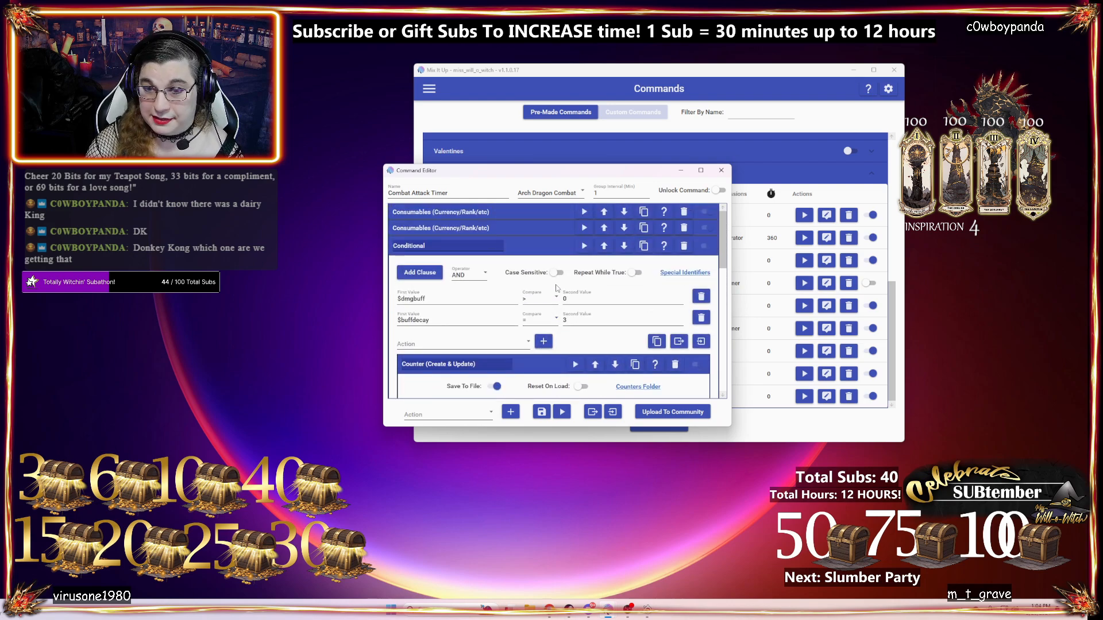
{"action": "scroll", "coordinate": [512, 277], "scroll_direction": "down", "scroll_amount": 1}
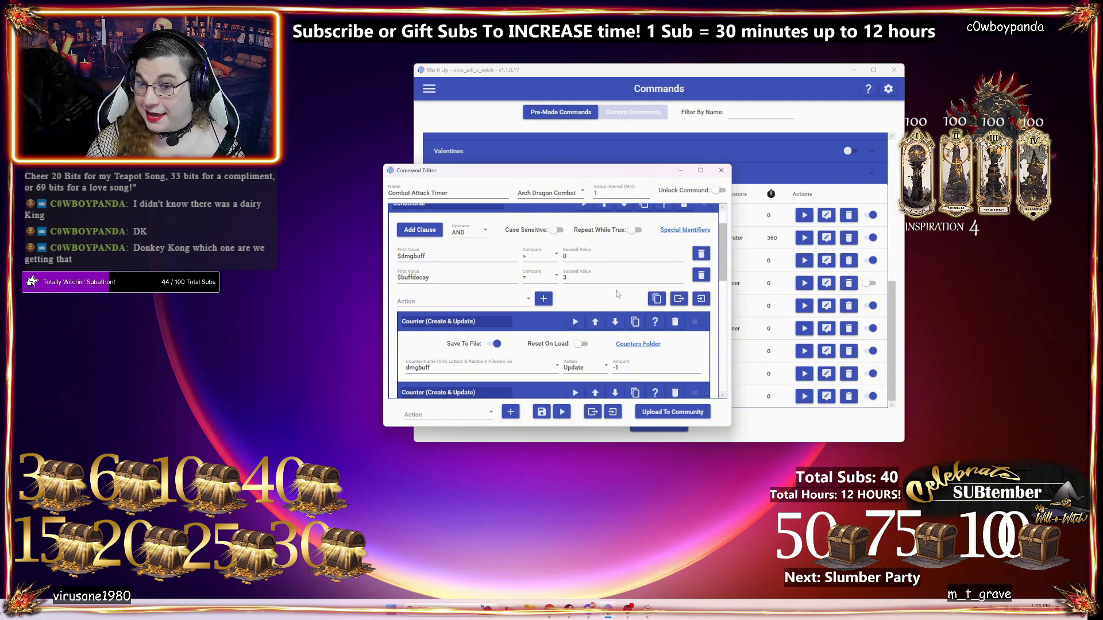
{"action": "scroll", "coordinate": [512, 320], "scroll_direction": "down", "scroll_amount": 2}
{"action": "scroll", "coordinate": [512, 320], "scroll_direction": "down", "scroll_amount": 6}
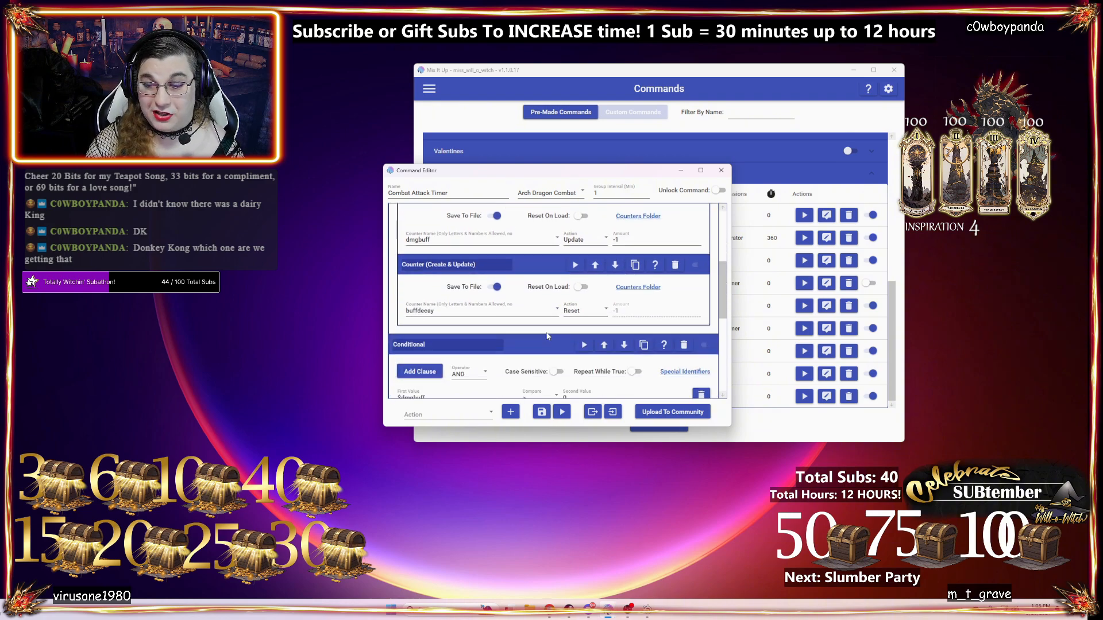
{"action": "scroll", "coordinate": [530, 318], "scroll_direction": "up", "scroll_amount": 8}
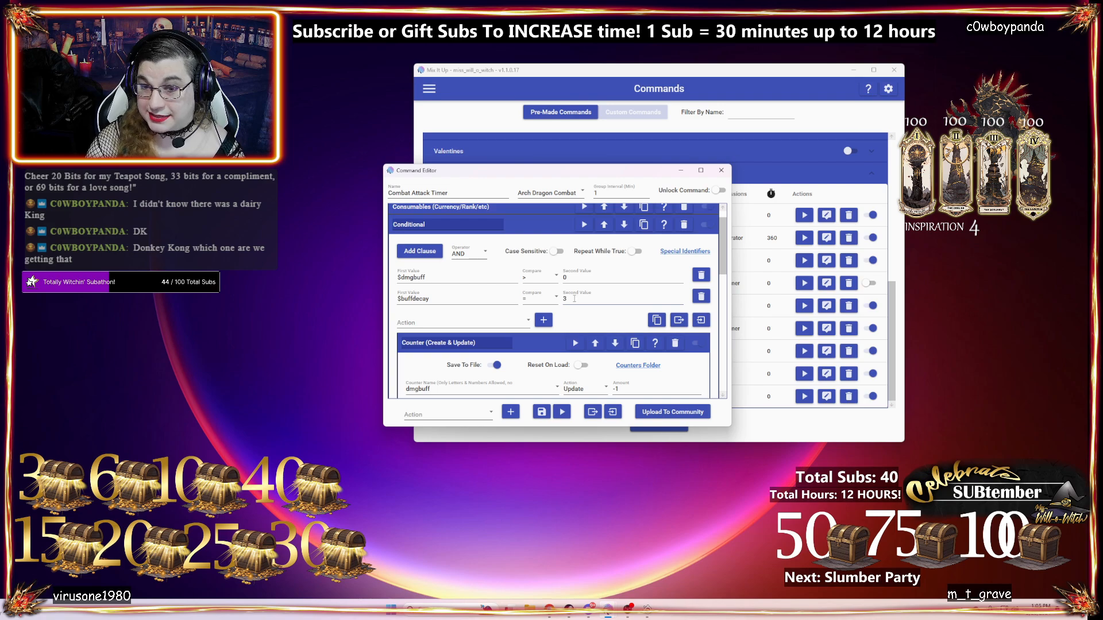
{"action": "scroll", "coordinate": [549, 322], "scroll_direction": "down", "scroll_amount": 2}
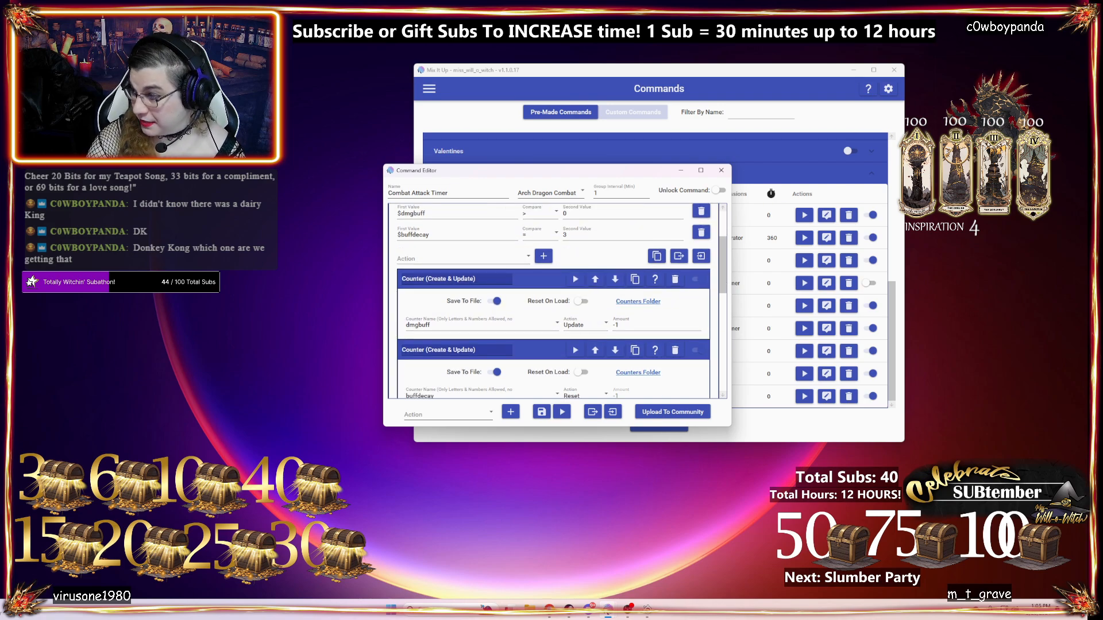
{"action": "scroll", "coordinate": [628, 385], "scroll_direction": "down", "scroll_amount": 1}
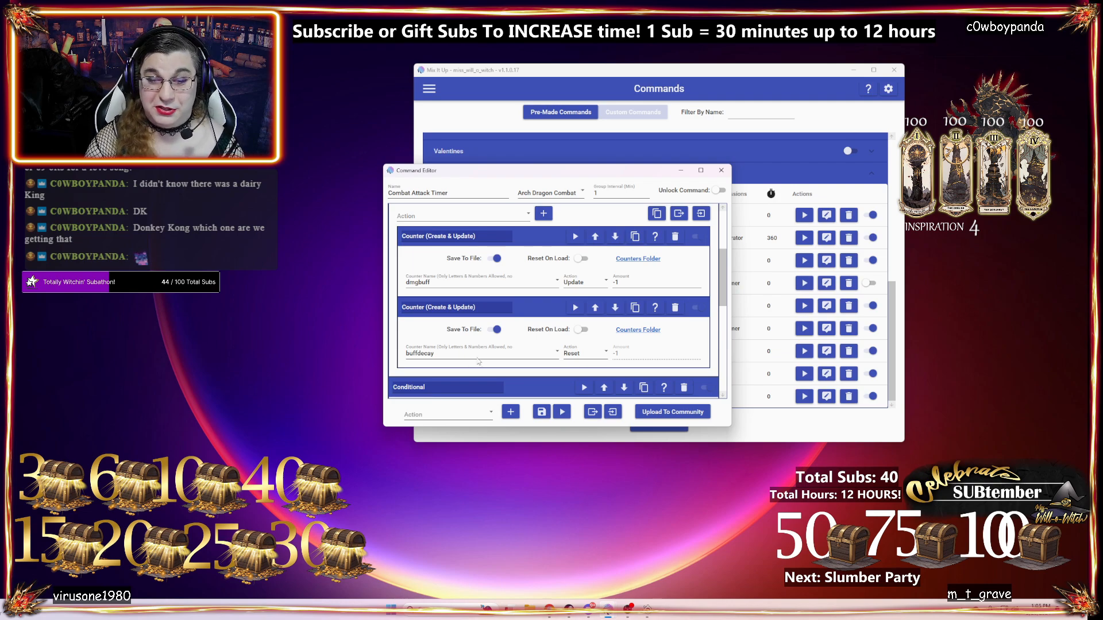
{"action": "scroll", "coordinate": [549, 351], "scroll_direction": "up", "scroll_amount": 3}
{"action": "scroll", "coordinate": [549, 352], "scroll_direction": "down", "scroll_amount": 1}
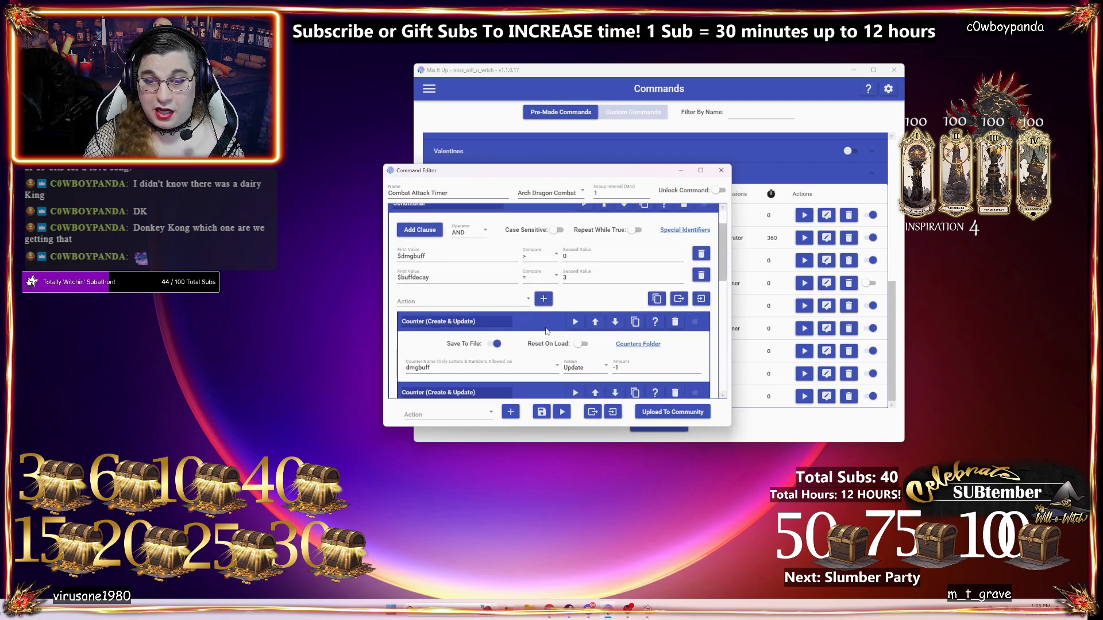
- Rename the first conditional of the Combat Attack Timer to "Lower Buff" and collapse it
{"action": "scroll", "coordinate": [442, 239], "scroll_direction": "up", "scroll_amount": 1}
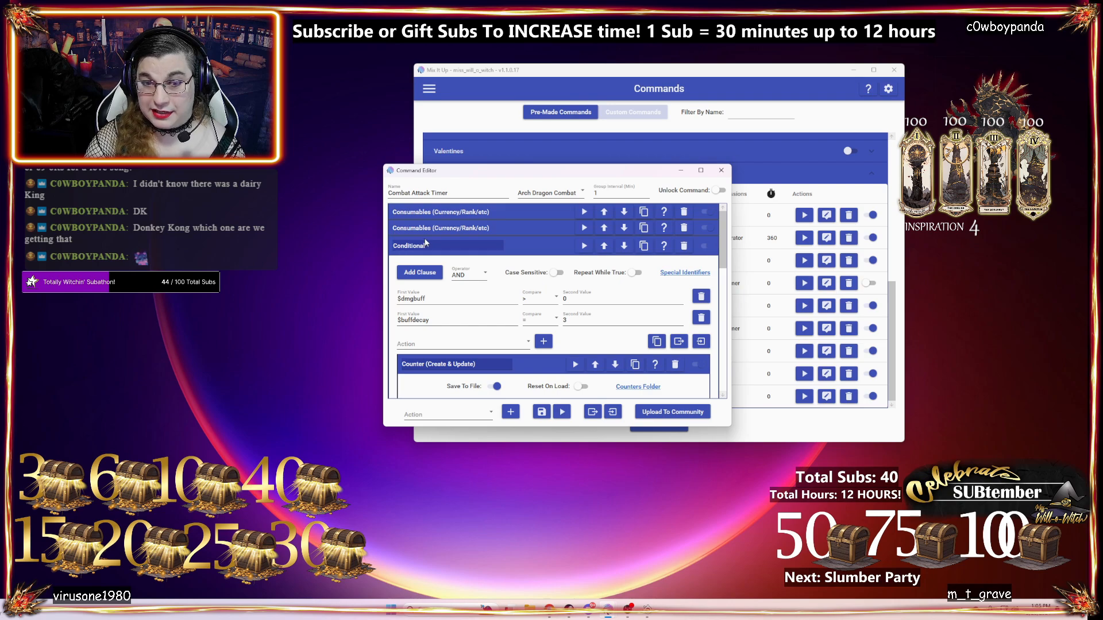
{"action": "left_click_drag", "start_coordinate": [427, 247], "coordinate": [391, 237]}
{"action": "key", "text": "BackSpace"}
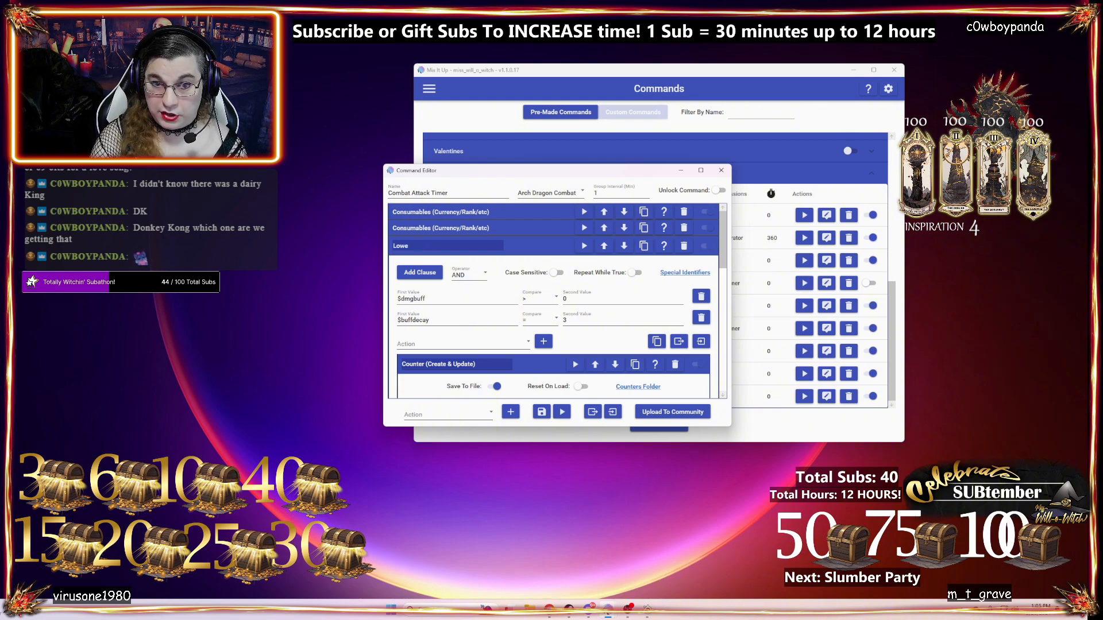
{"action": "type", "text": "Lower Buff"}
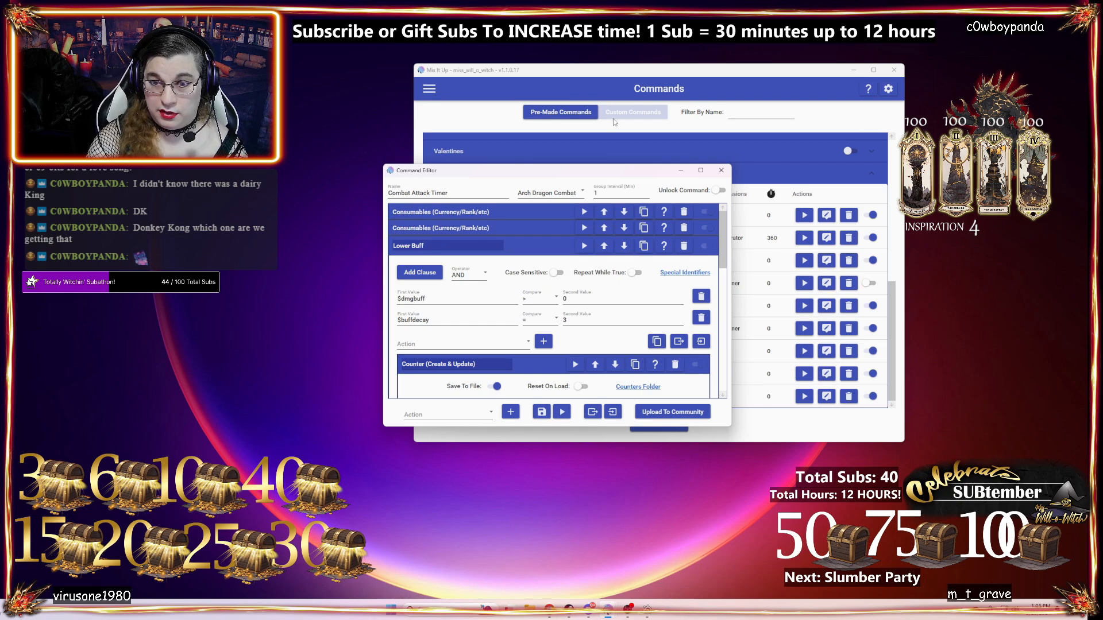
{"action": "left_click", "coordinate": [539, 248]}
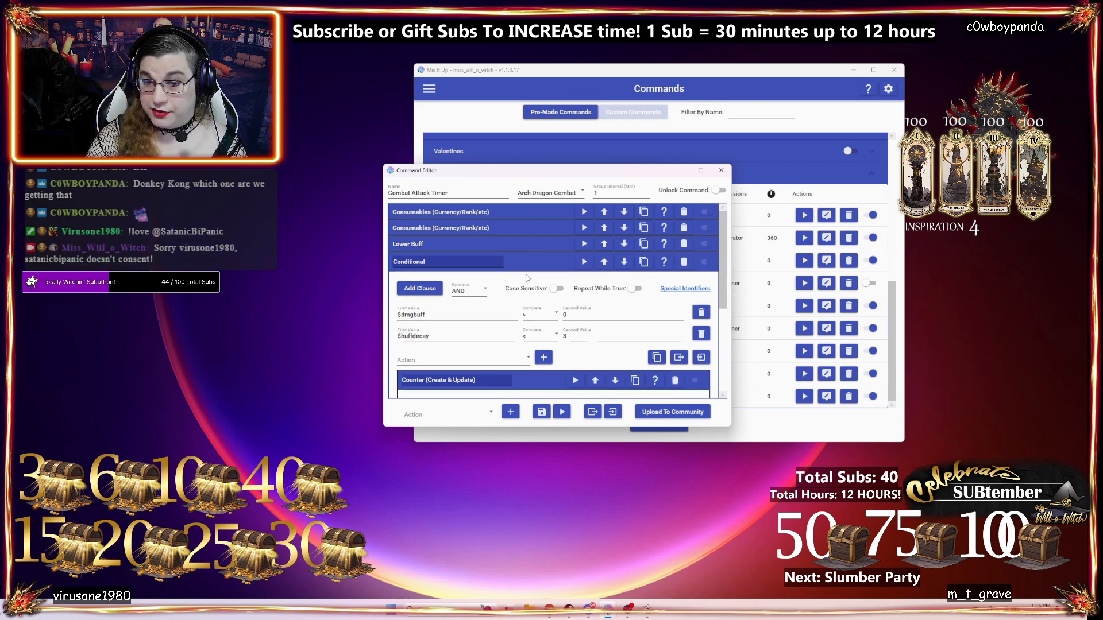
- Examine the clauses of the conditional below Lower Buff together with its buffdecay counter action
{"action": "scroll", "coordinate": [528, 274], "scroll_direction": "down", "scroll_amount": 2}
{"action": "scroll", "coordinate": [534, 253], "scroll_direction": "up", "scroll_amount": 1}
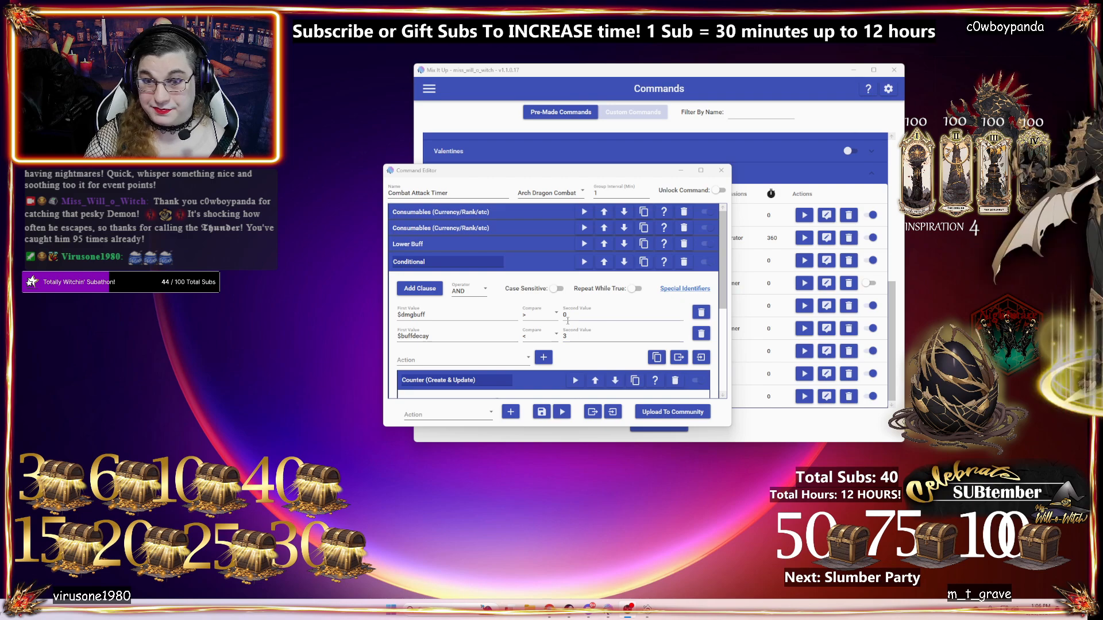
{"action": "scroll", "coordinate": [607, 327], "scroll_direction": "down", "scroll_amount": 1}
{"action": "scroll", "coordinate": [607, 303], "scroll_direction": "up", "scroll_amount": 1}
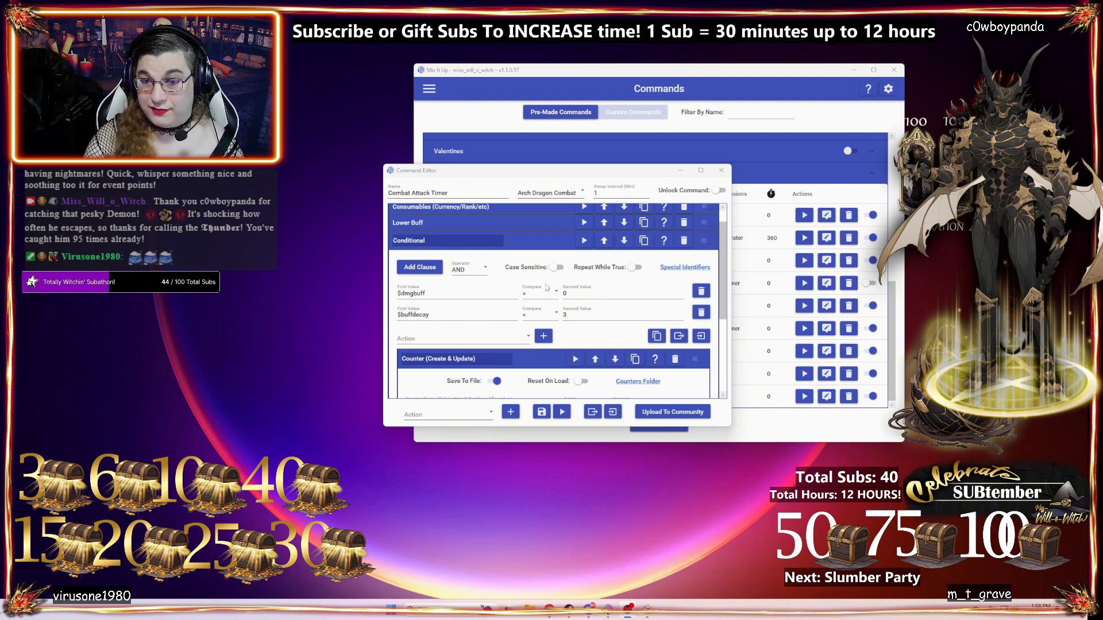
{"action": "scroll", "coordinate": [460, 282], "scroll_direction": "down", "scroll_amount": 1}
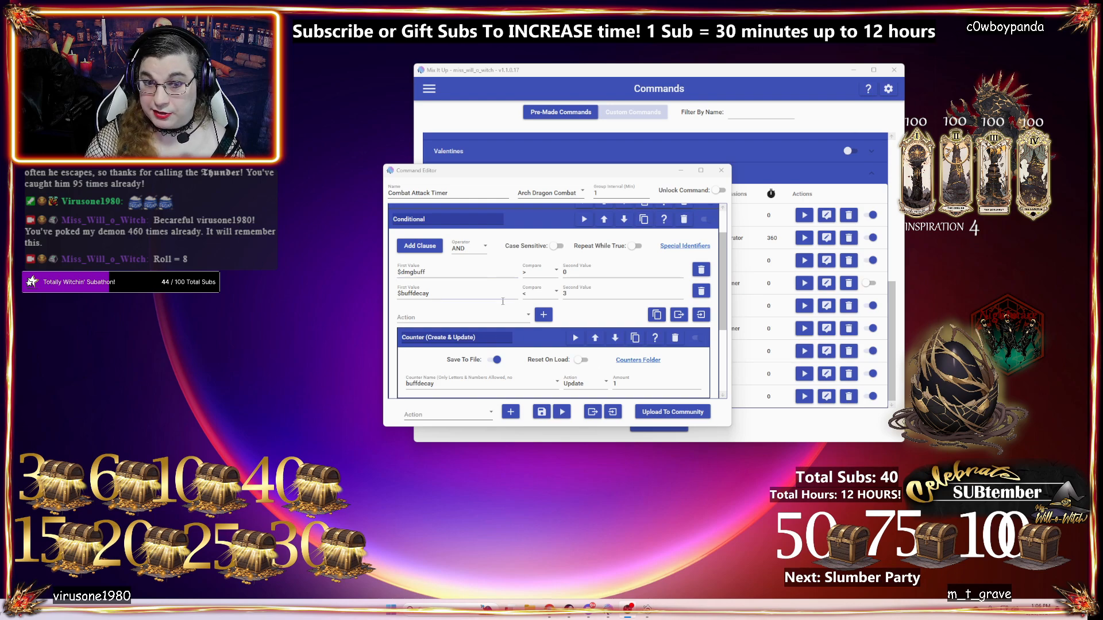
- Compare the clauses and counter actions of Lower Buff with those of the conditional directly below it
{"action": "scroll", "coordinate": [462, 277], "scroll_direction": "down", "scroll_amount": 1}
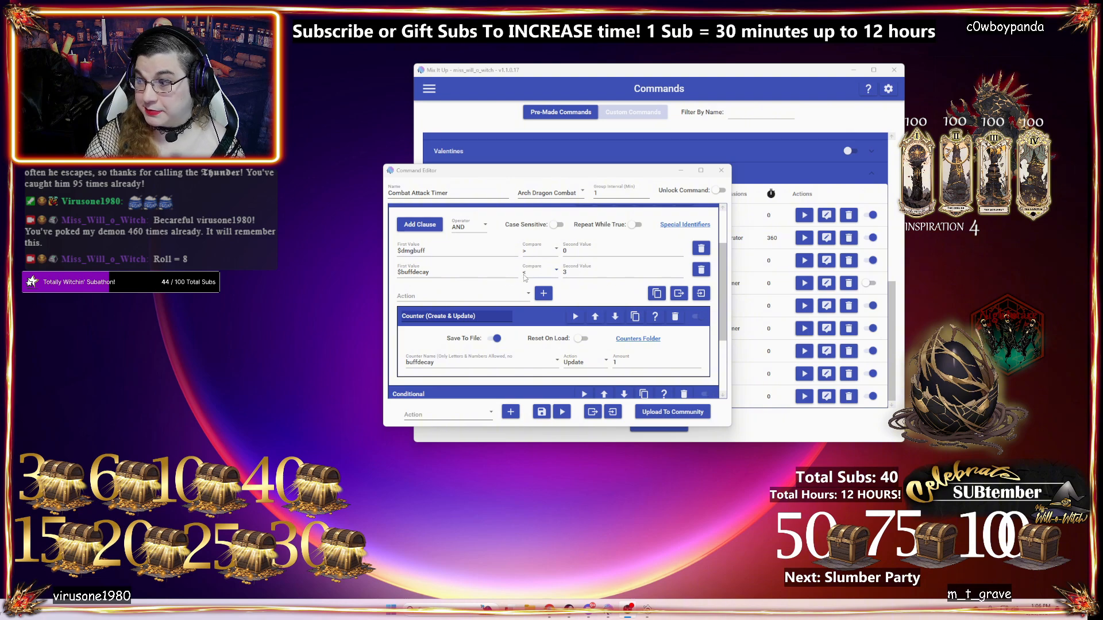
{"action": "scroll", "coordinate": [525, 297], "scroll_direction": "down", "scroll_amount": 1}
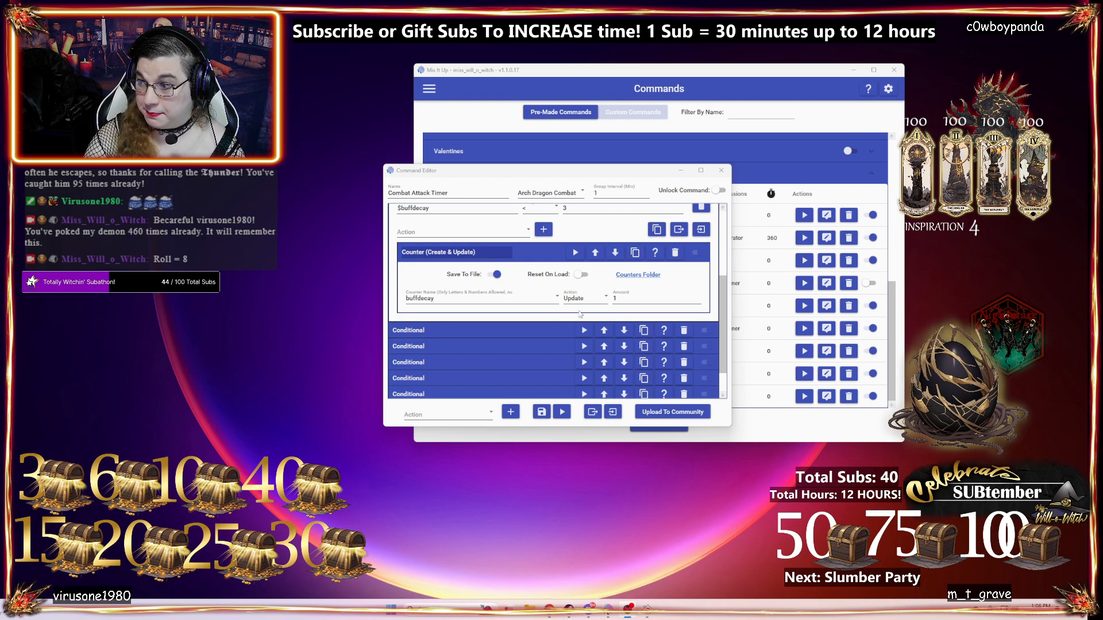
{"action": "scroll", "coordinate": [533, 303], "scroll_direction": "up", "scroll_amount": 2}
{"action": "scroll", "coordinate": [526, 287], "scroll_direction": "up", "scroll_amount": 1}
{"action": "left_click", "coordinate": [522, 250]}
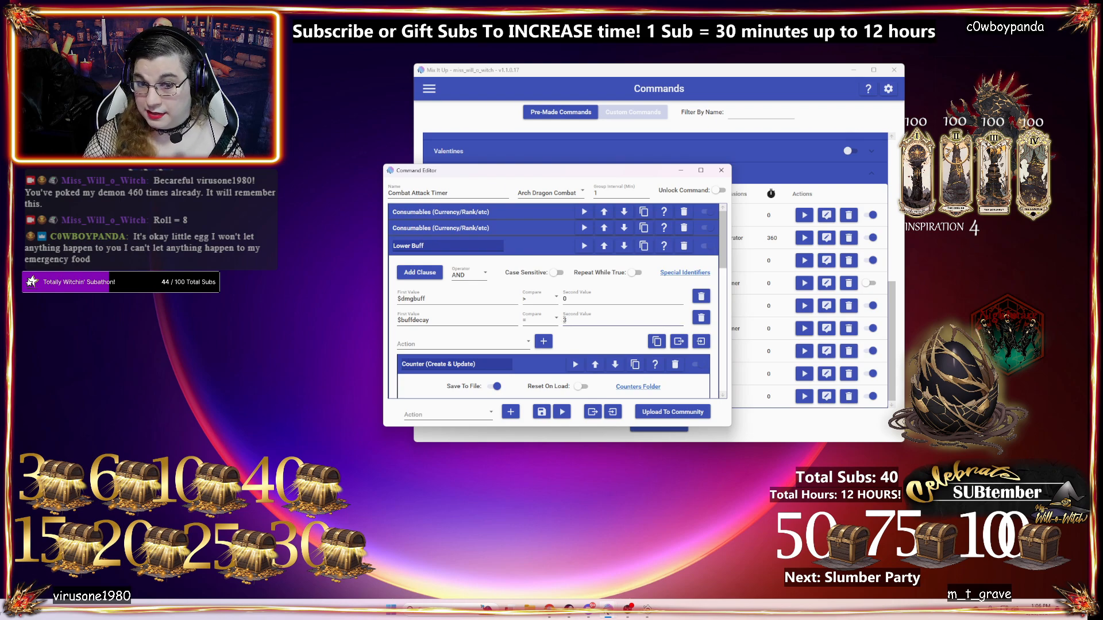
{"action": "scroll", "coordinate": [540, 282], "scroll_direction": "down", "scroll_amount": 3}
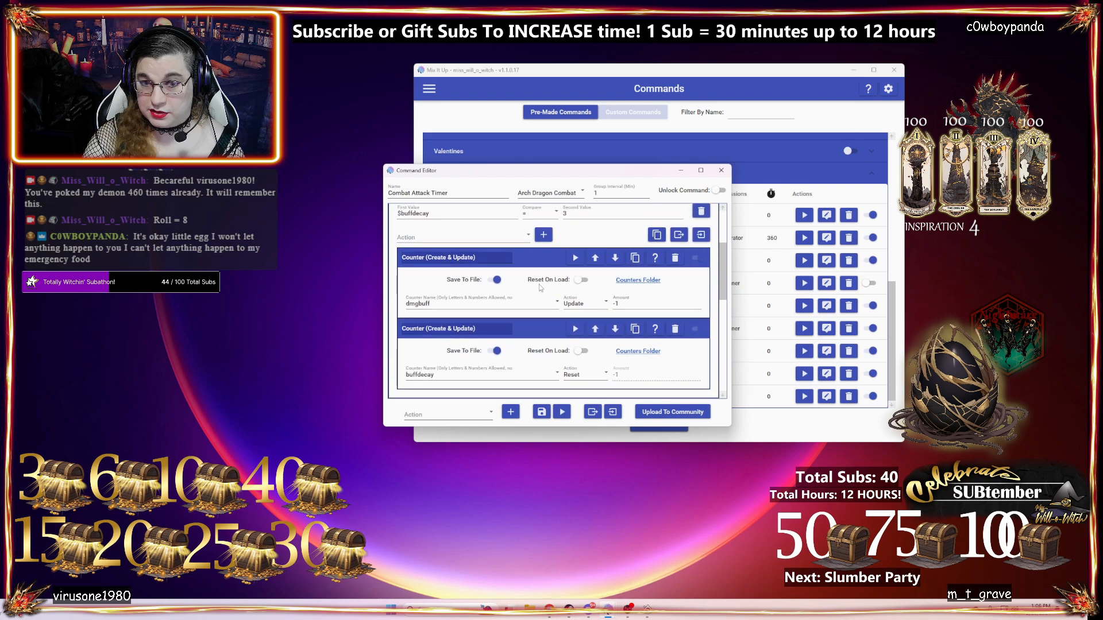
{"action": "scroll", "coordinate": [540, 287], "scroll_direction": "up", "scroll_amount": 3}
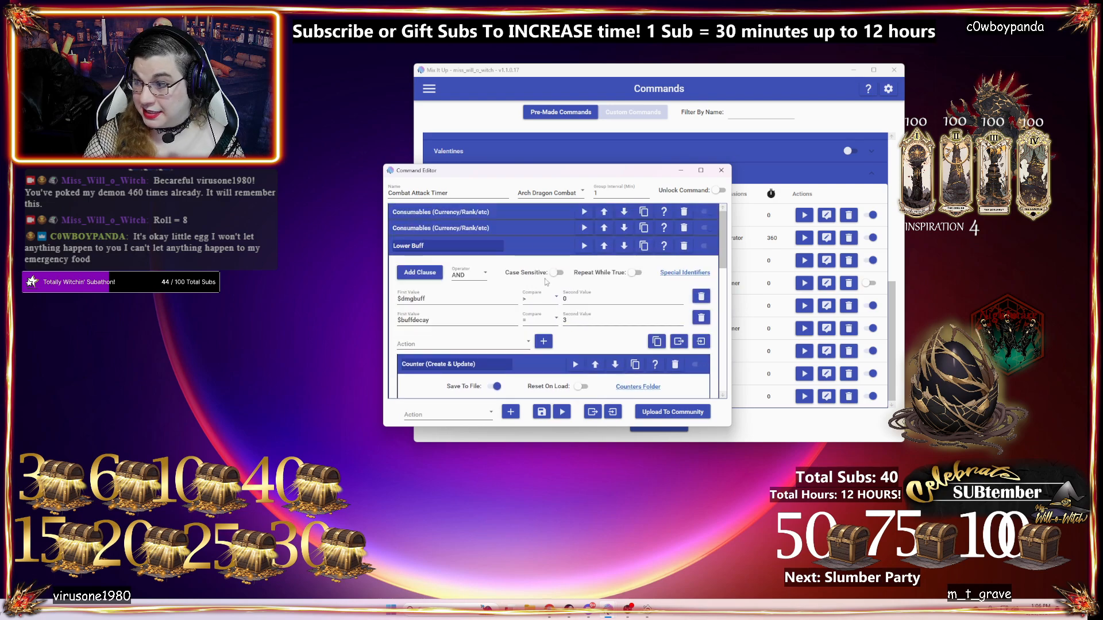
{"action": "left_click", "coordinate": [532, 249]}
{"action": "scroll", "coordinate": [555, 302], "scroll_direction": "down", "scroll_amount": 4}
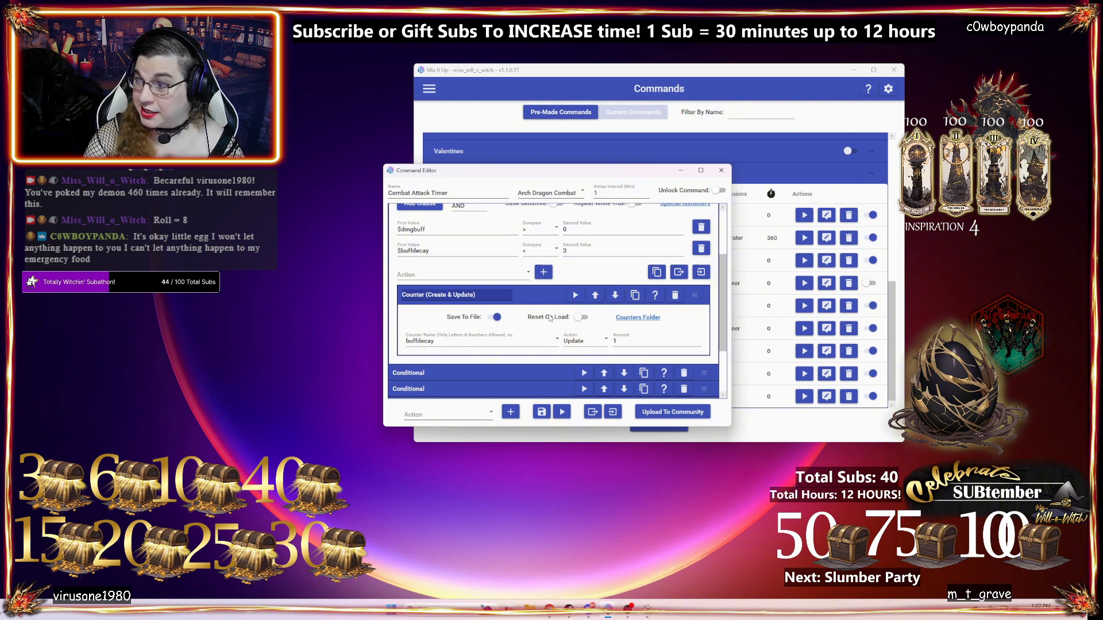
{"action": "scroll", "coordinate": [549, 317], "scroll_direction": "up", "scroll_amount": 3}
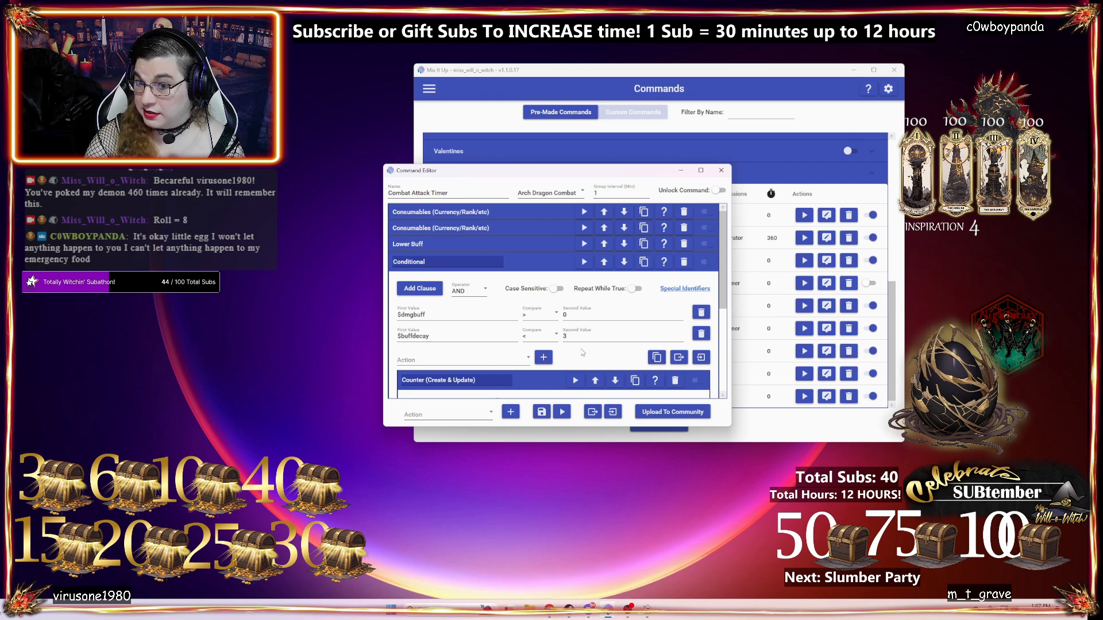
{"action": "scroll", "coordinate": [570, 335], "scroll_direction": "down", "scroll_amount": 1}
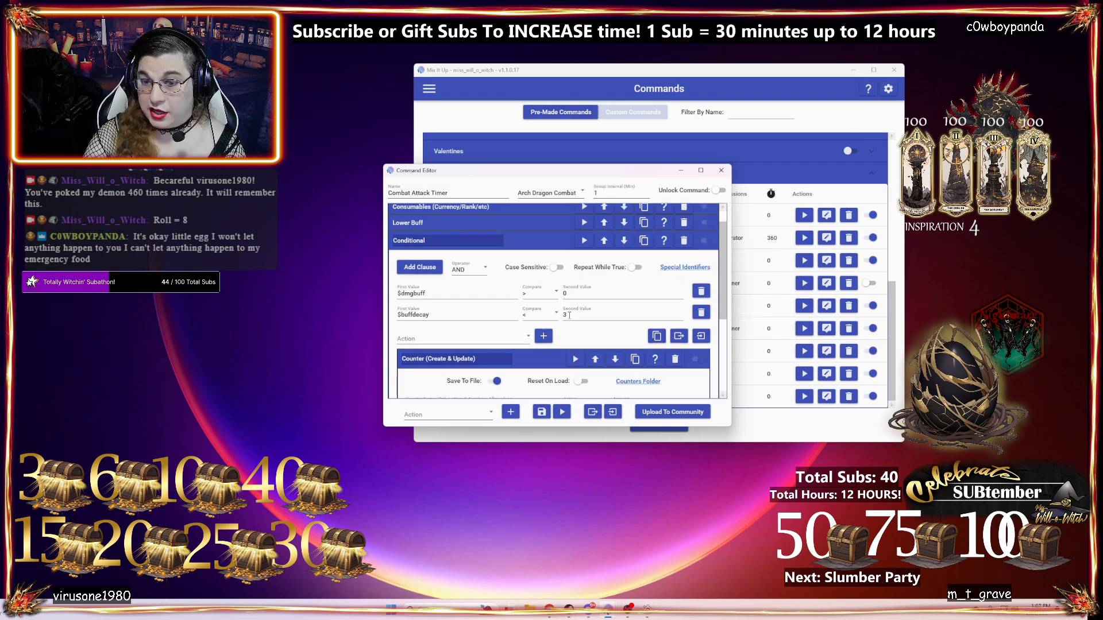
{"action": "scroll", "coordinate": [570, 332], "scroll_direction": "down", "scroll_amount": 1}
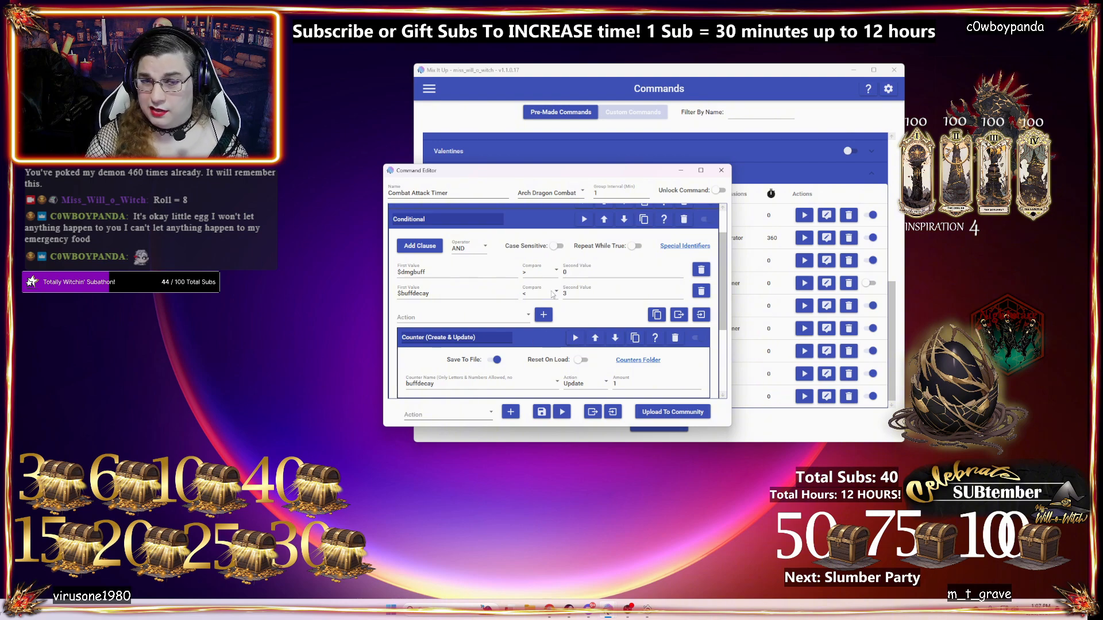
- Rename the conditional below Lower Buff to "Buff decay count up" and collapse it
{"action": "scroll", "coordinate": [533, 275], "scroll_direction": "up", "scroll_amount": 1}
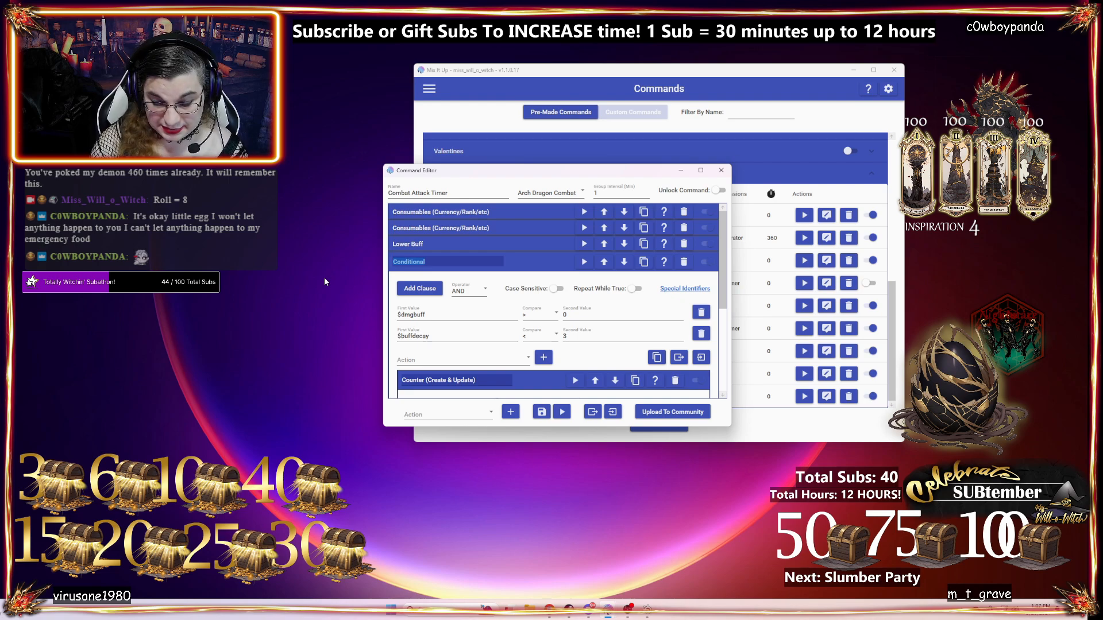
{"action": "type", "text": "Buff d"}
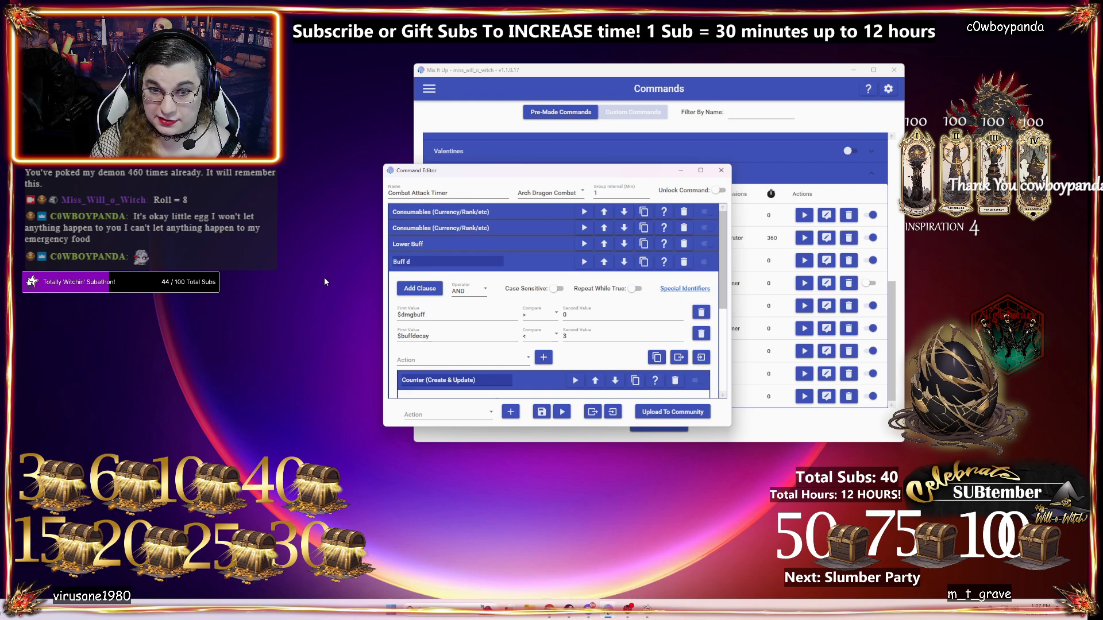
{"action": "type", "text": "ecay count"}
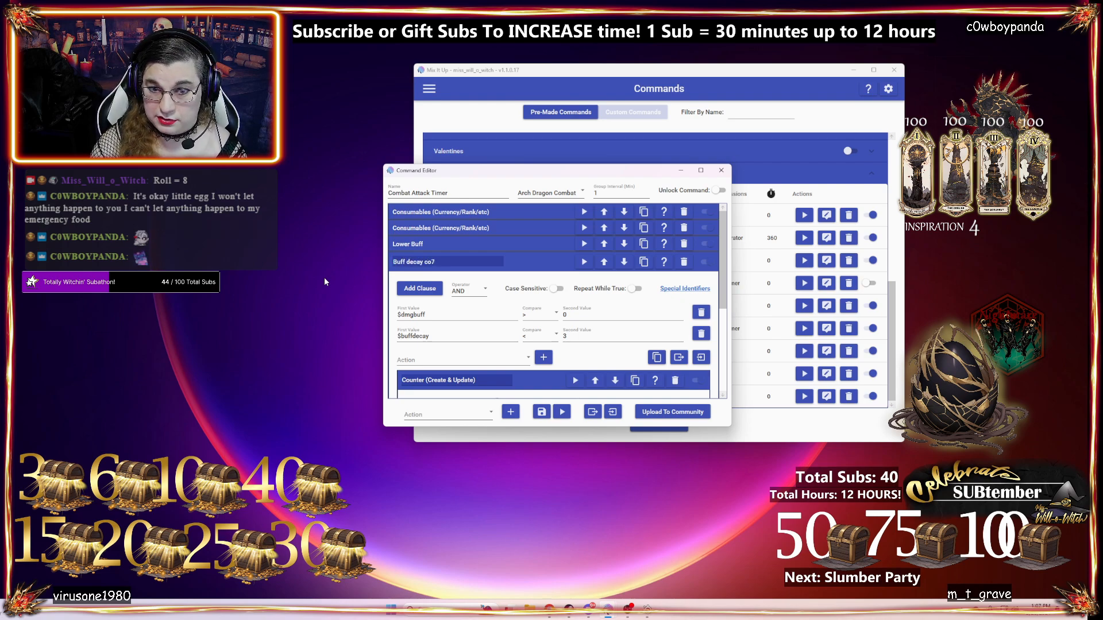
{"action": "type", "text": " up"}
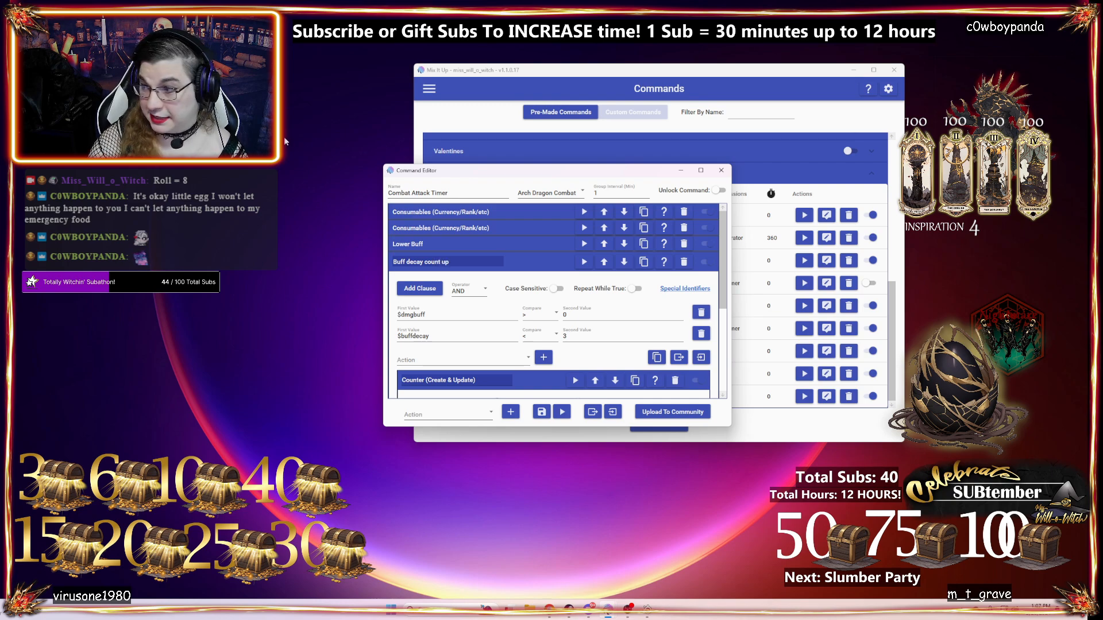
{"action": "left_click", "coordinate": [536, 261]}
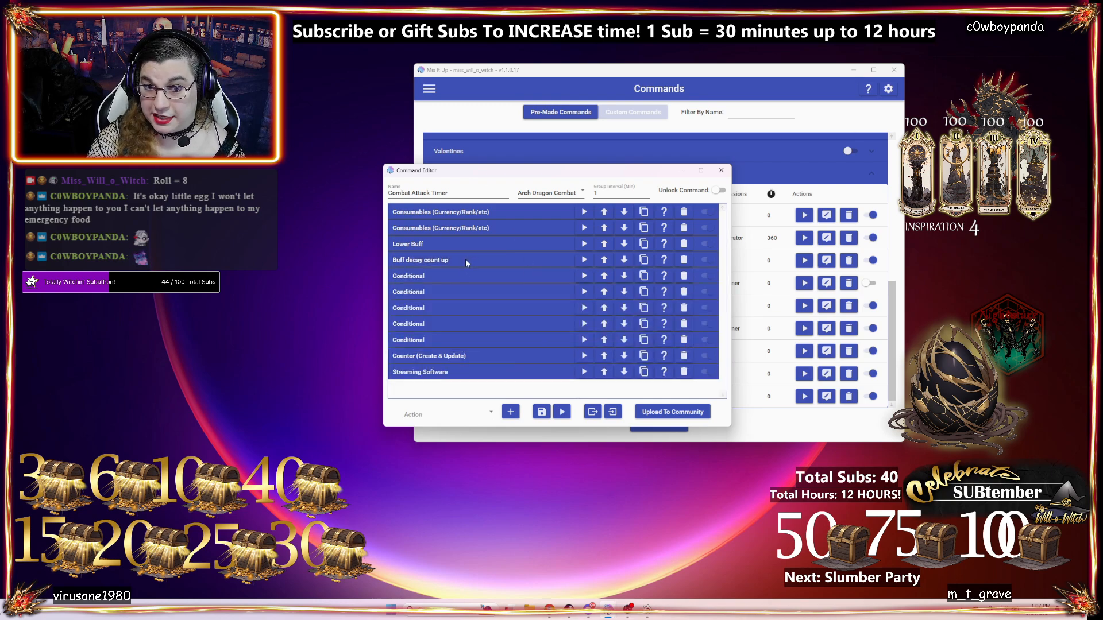
- Expand the conditional below "Buff decay count up" and examine its minion, dragon, peril and dragonattack clauses
{"action": "left_click", "coordinate": [468, 272]}
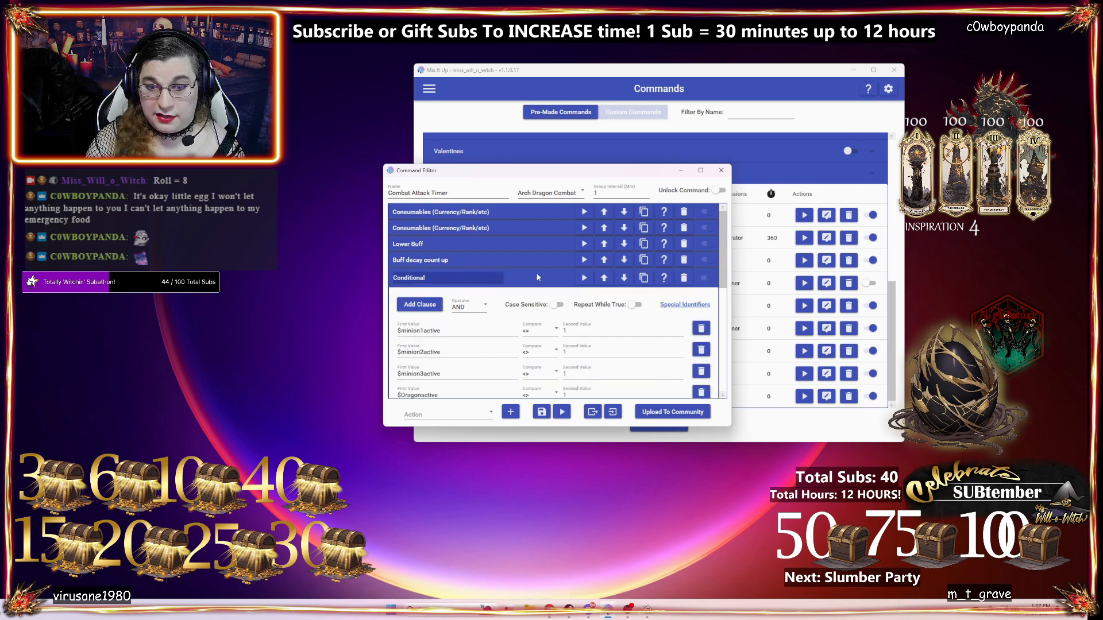
{"action": "scroll", "coordinate": [536, 272], "scroll_direction": "down", "scroll_amount": 3}
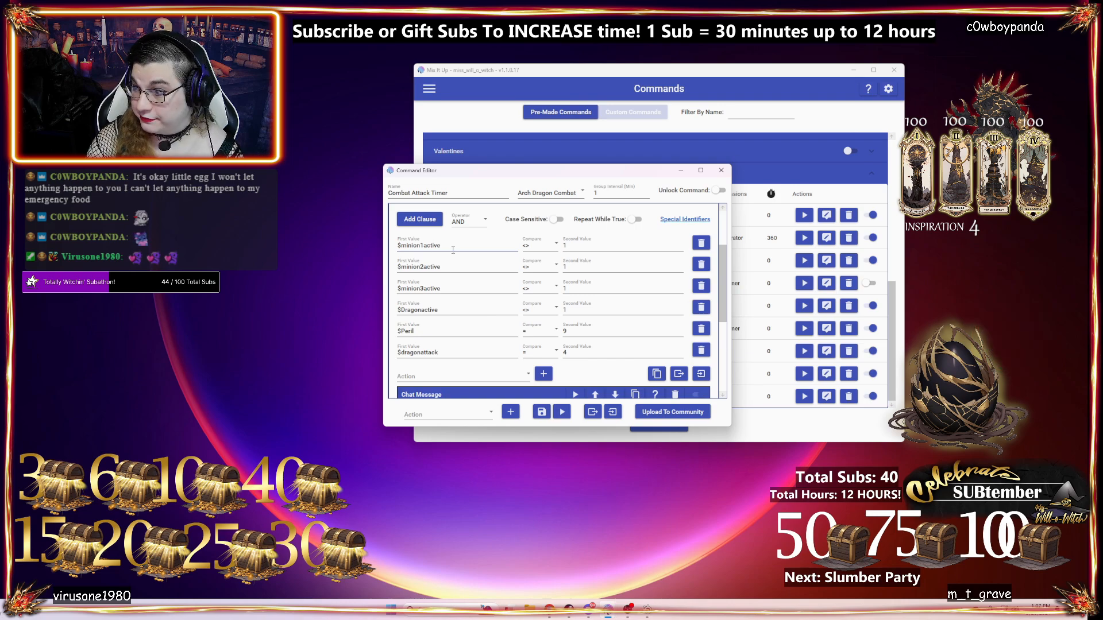
{"action": "left_click_drag", "start_coordinate": [454, 246], "coordinate": [389, 246]}
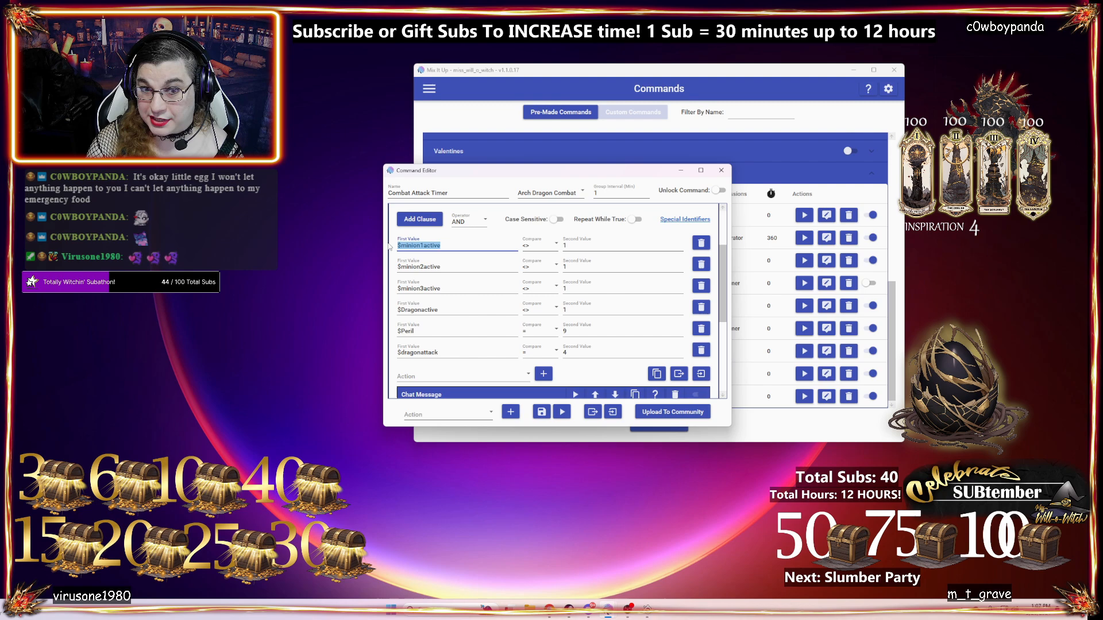
{"action": "left_click", "coordinate": [448, 247]}
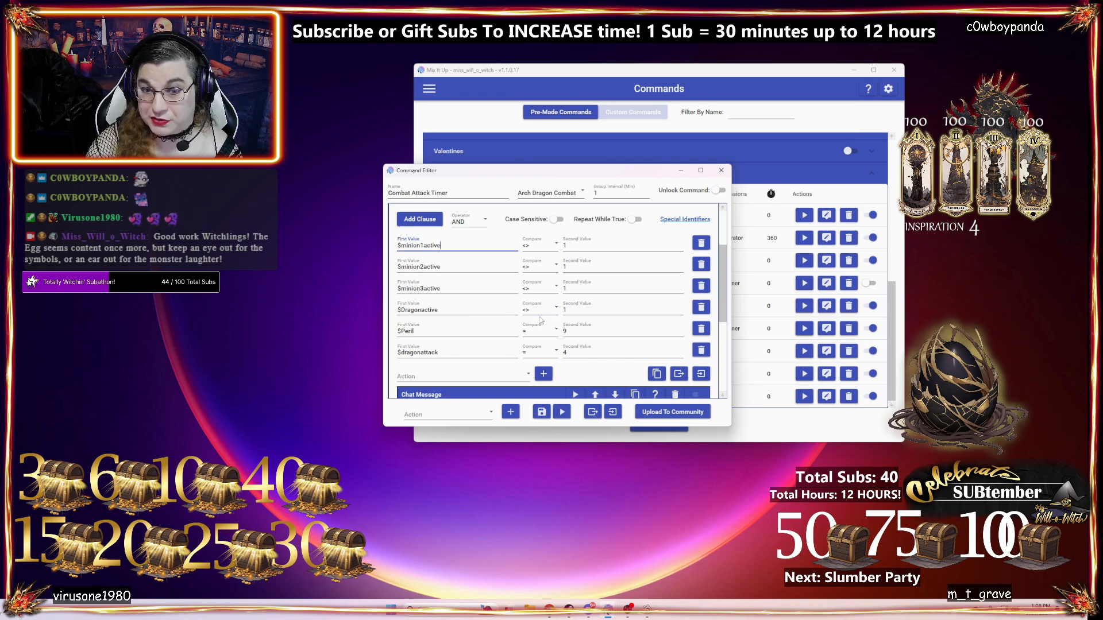
{"action": "scroll", "coordinate": [540, 313], "scroll_direction": "down", "scroll_amount": 2}
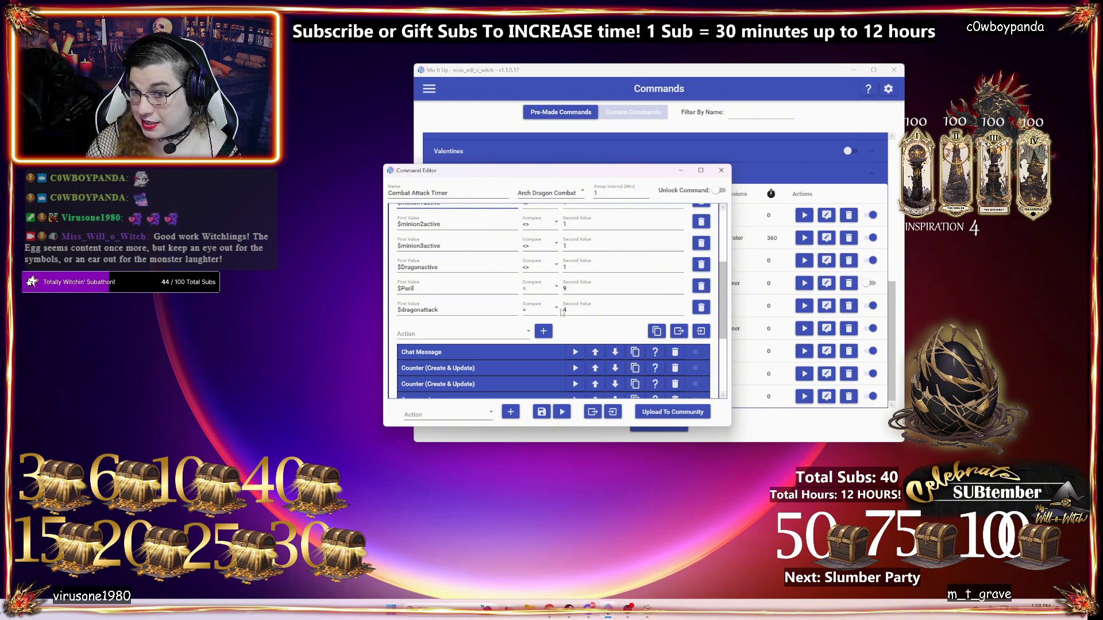
{"action": "scroll", "coordinate": [569, 320], "scroll_direction": "down", "scroll_amount": 2}
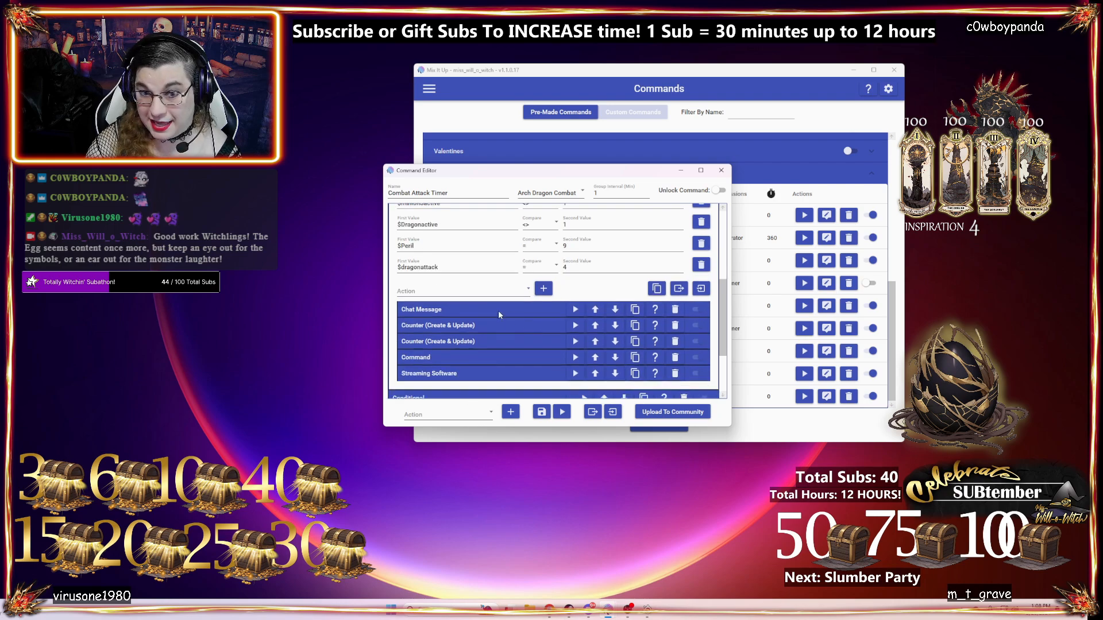
- Expand the conditional's chat message and its two counter actions to examine the attack announcement and the dragonattack and peril resets
{"action": "left_click", "coordinate": [495, 309]}
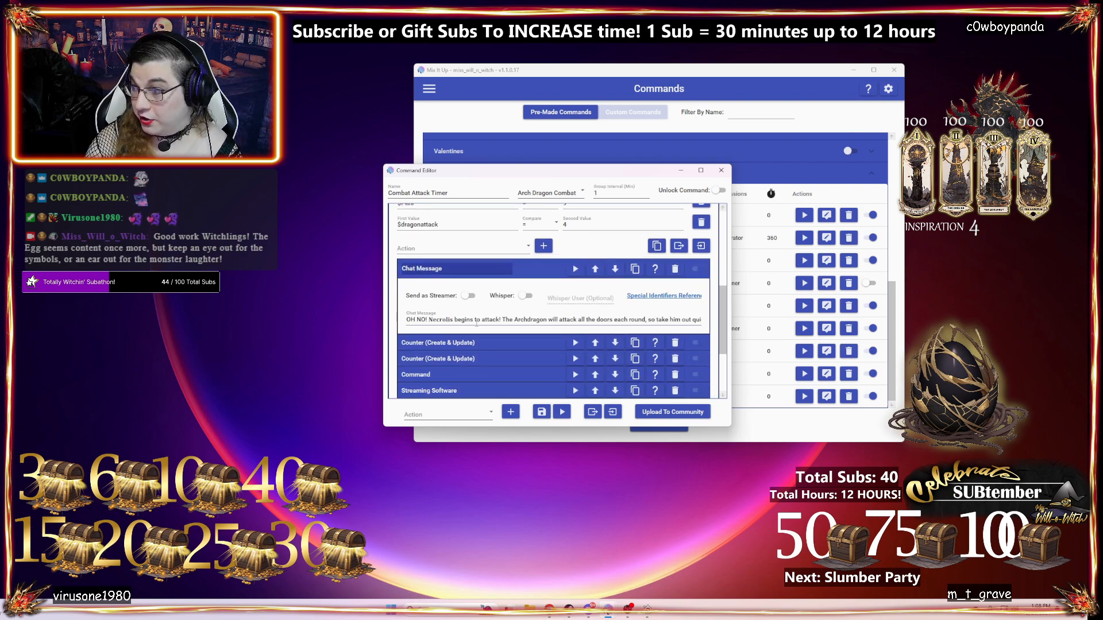
{"action": "left_click_drag", "start_coordinate": [483, 319], "coordinate": [539, 320]}
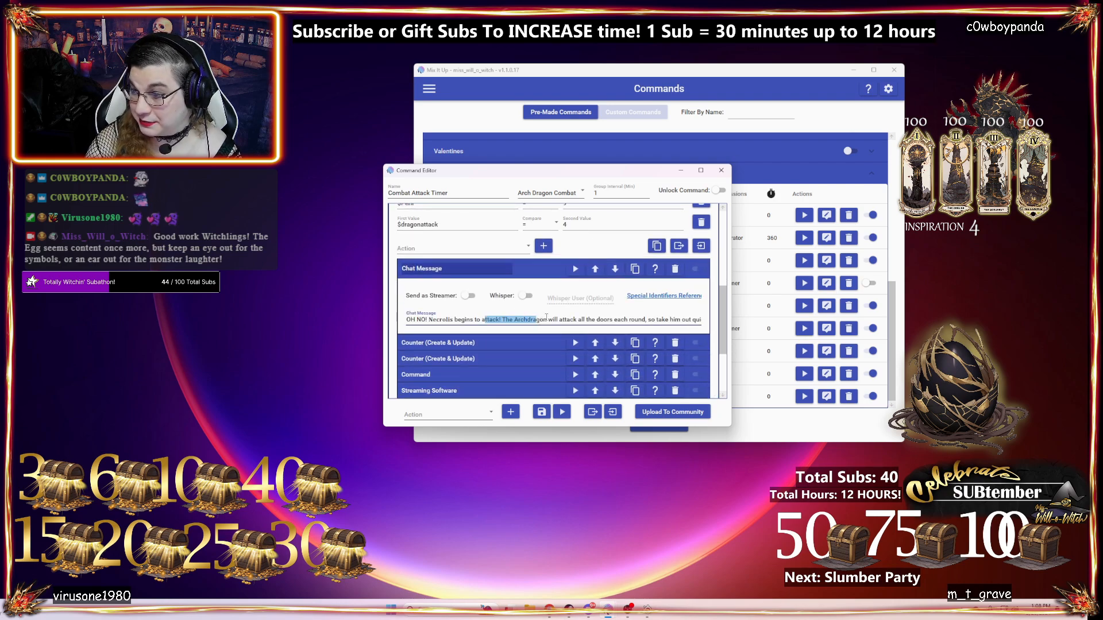
{"action": "left_click", "coordinate": [537, 320]}
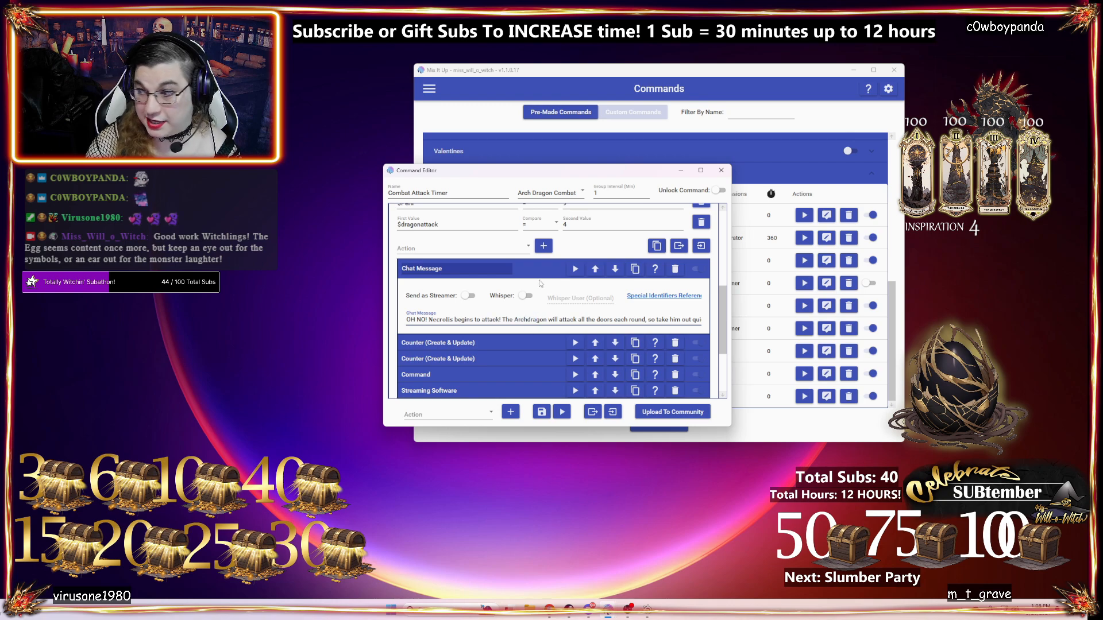
{"action": "scroll", "coordinate": [470, 325], "scroll_direction": "down", "scroll_amount": 1}
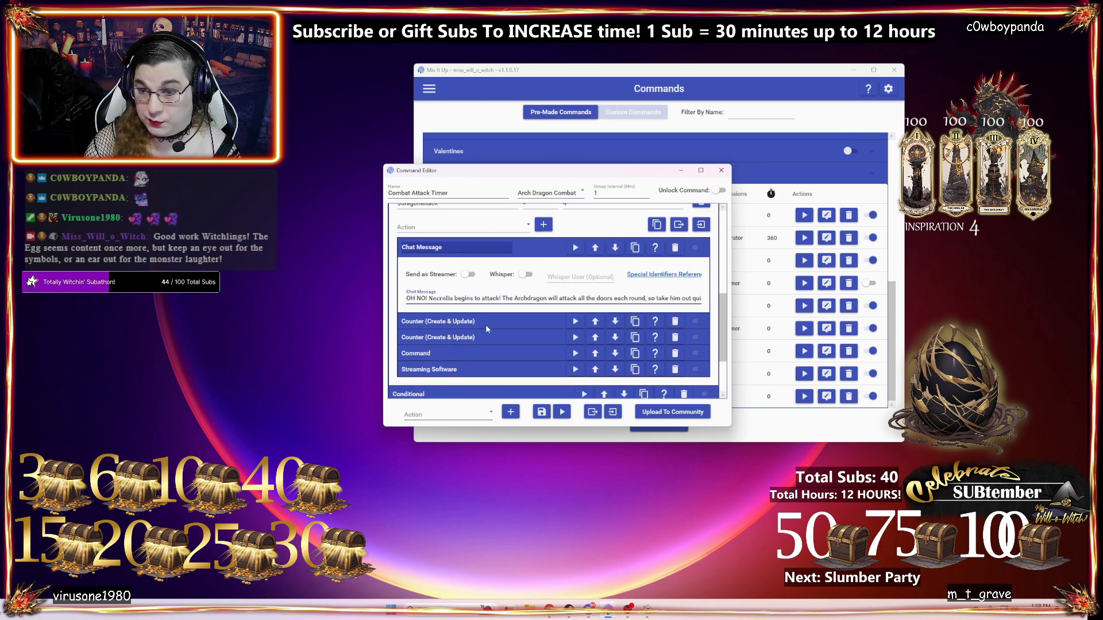
{"action": "left_click", "coordinate": [487, 325]}
{"action": "scroll", "coordinate": [566, 345], "scroll_direction": "down", "scroll_amount": 2}
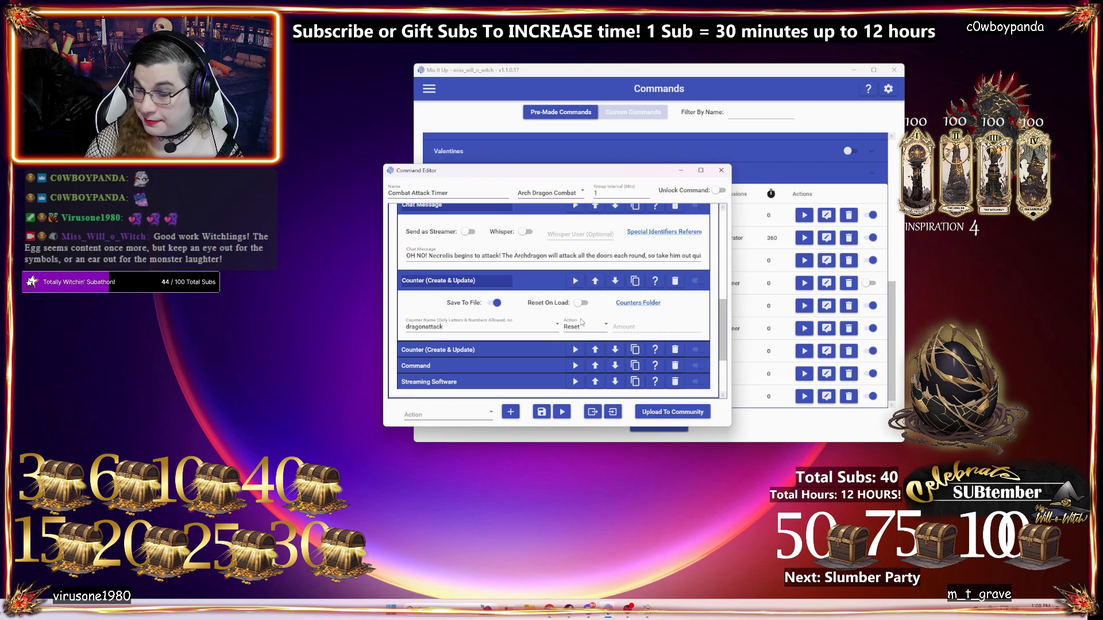
{"action": "scroll", "coordinate": [582, 322], "scroll_direction": "up", "scroll_amount": 1}
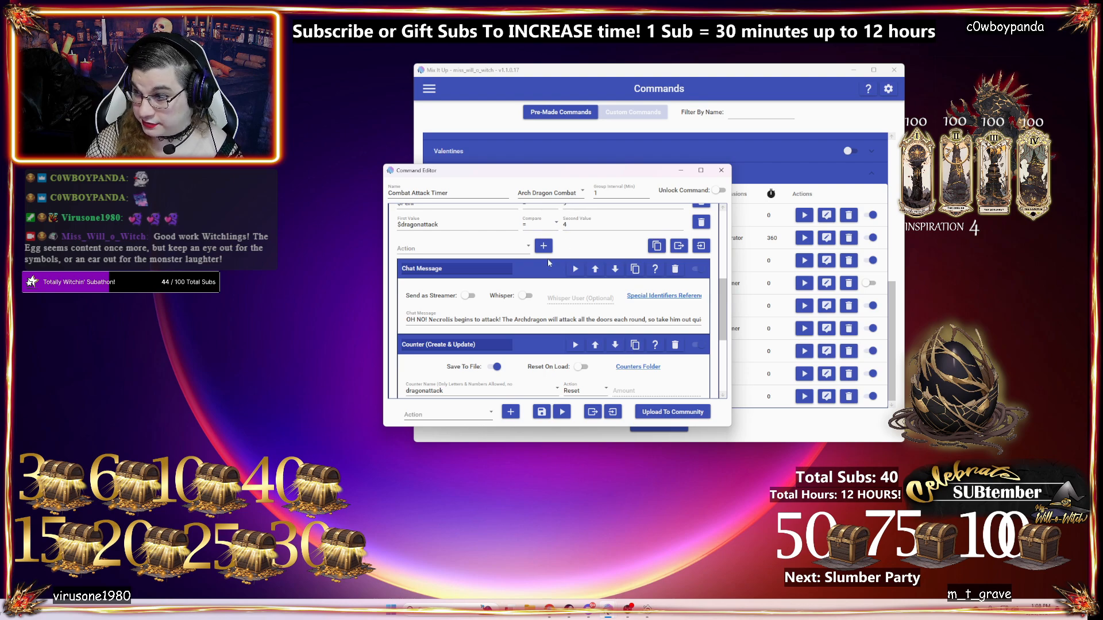
{"action": "scroll", "coordinate": [548, 263], "scroll_direction": "down", "scroll_amount": 3}
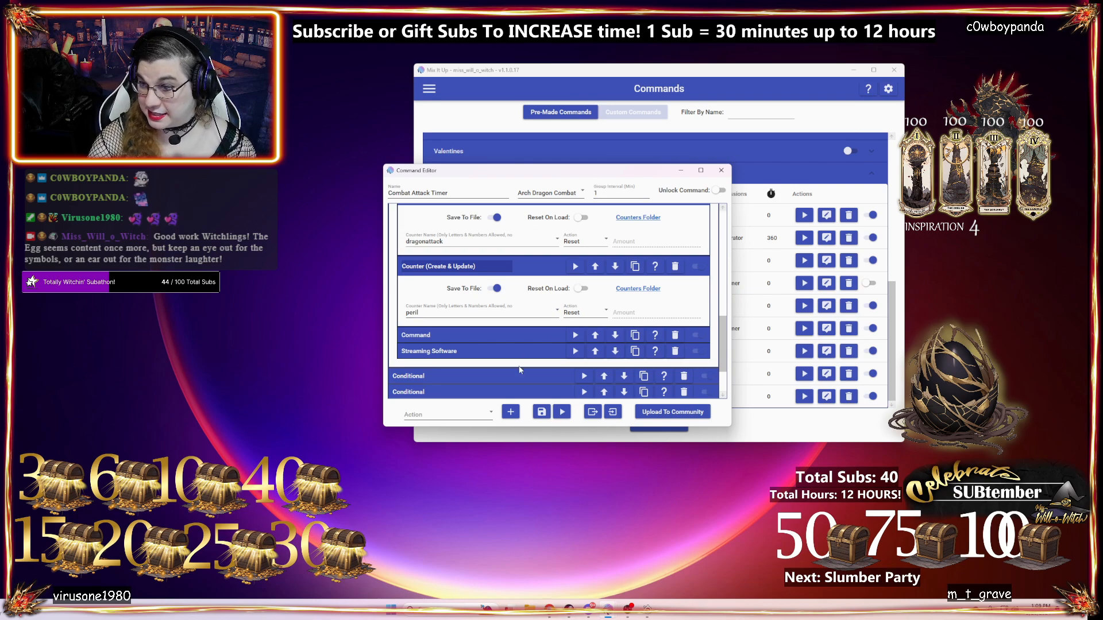
- Examine the conditional's Command action that runs Activate Dragon, collapse it, and expand the Streaming Software action to check its source settings
{"action": "left_click", "coordinate": [500, 336]}
{"action": "scroll", "coordinate": [527, 347], "scroll_direction": "down", "scroll_amount": 2}
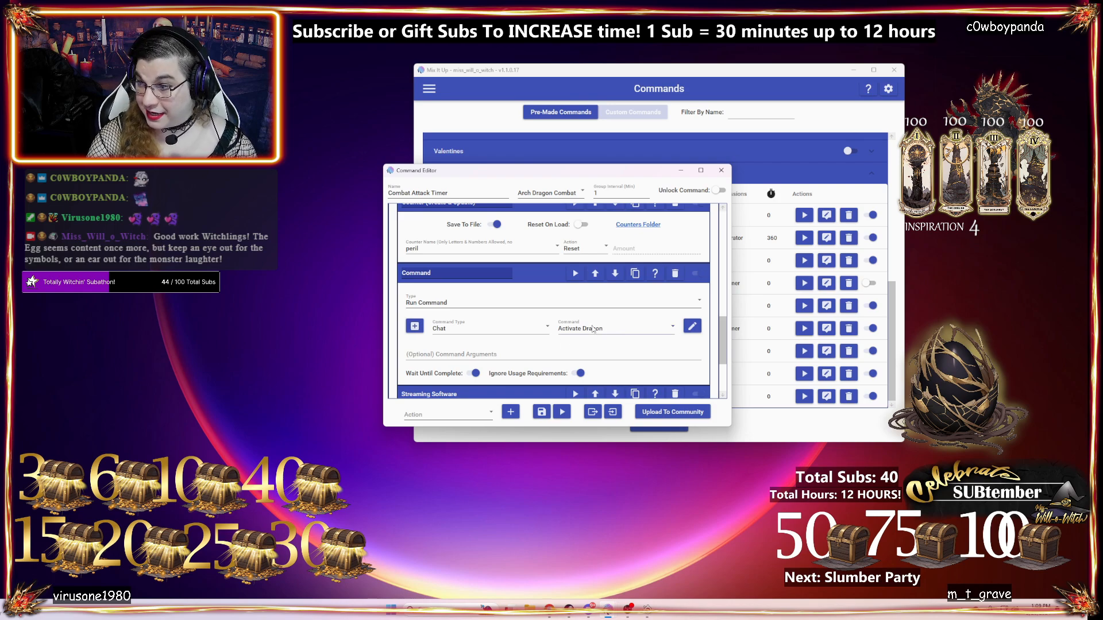
{"action": "left_click", "coordinate": [527, 278]}
{"action": "left_click", "coordinate": [524, 288]}
{"action": "scroll", "coordinate": [551, 327], "scroll_direction": "down", "scroll_amount": 1}
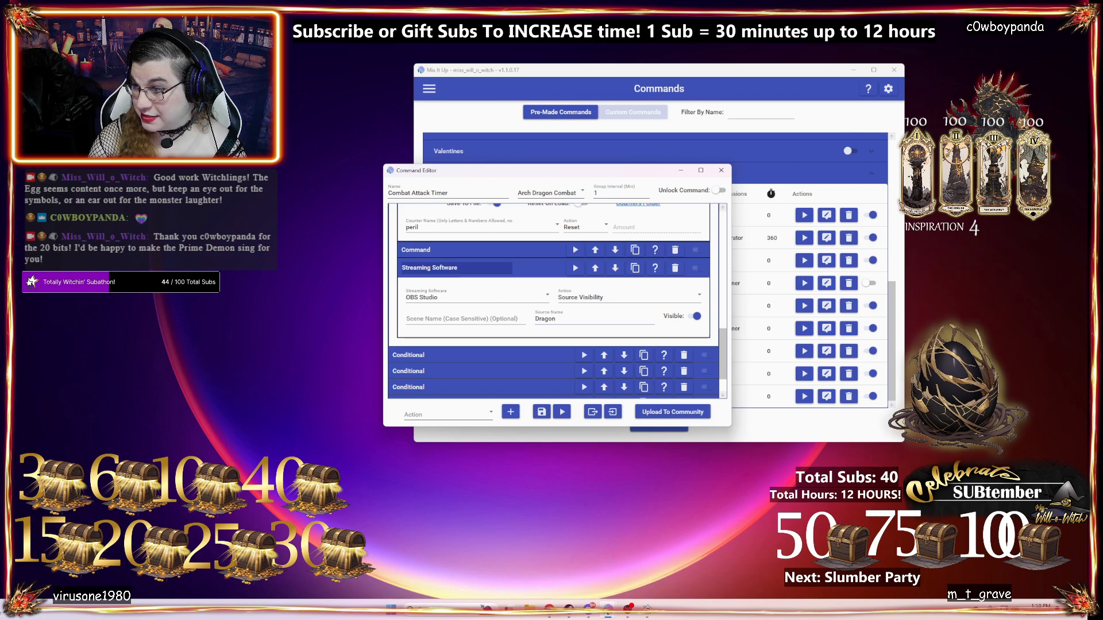
- Switch to OBS Studio, shrink its window, then detach and enlarge the Sources list so the Master Screen sources can be read
{"action": "left_click_drag", "start_coordinate": [634, 619], "coordinate": [337, 50]}
{"action": "left_click", "coordinate": [565, 46]}
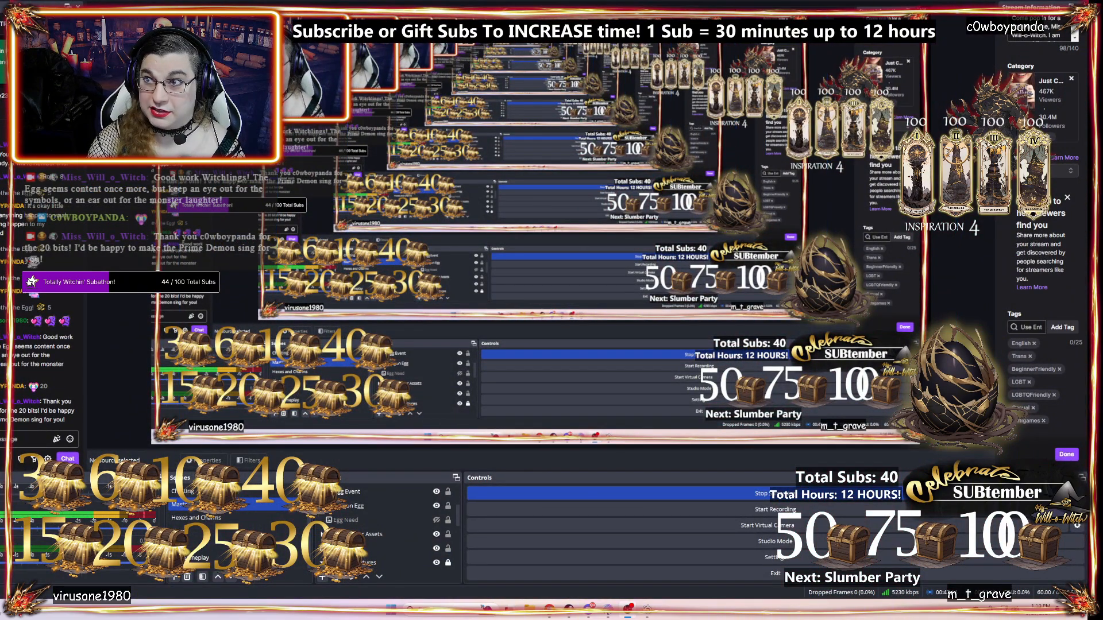
{"action": "left_click", "coordinate": [1047, 2]}
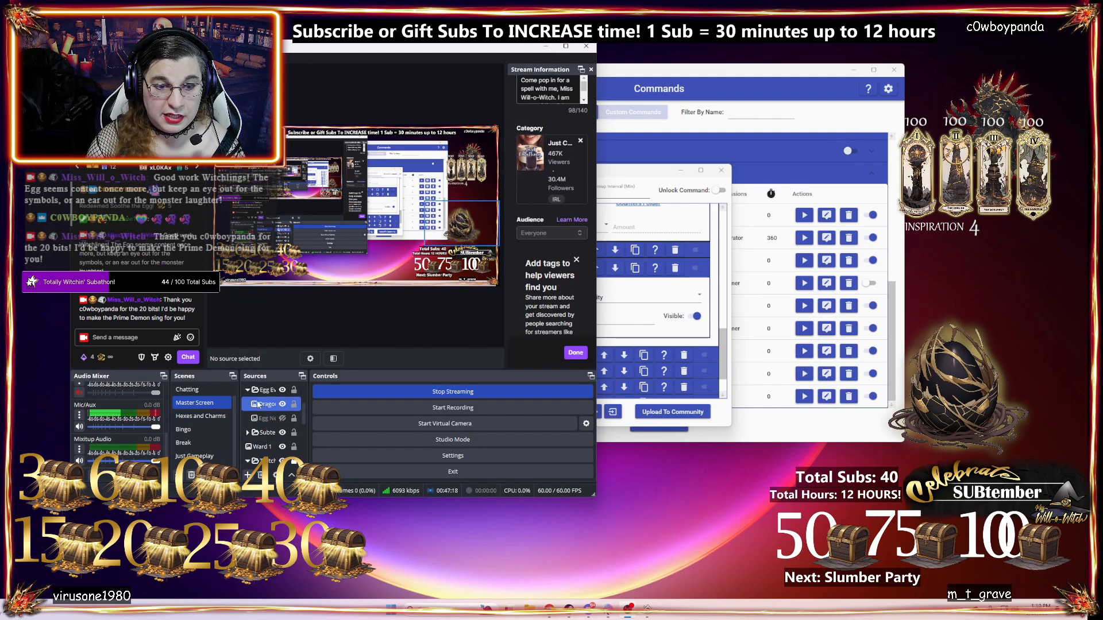
{"action": "left_click_drag", "start_coordinate": [278, 377], "coordinate": [356, 197]}
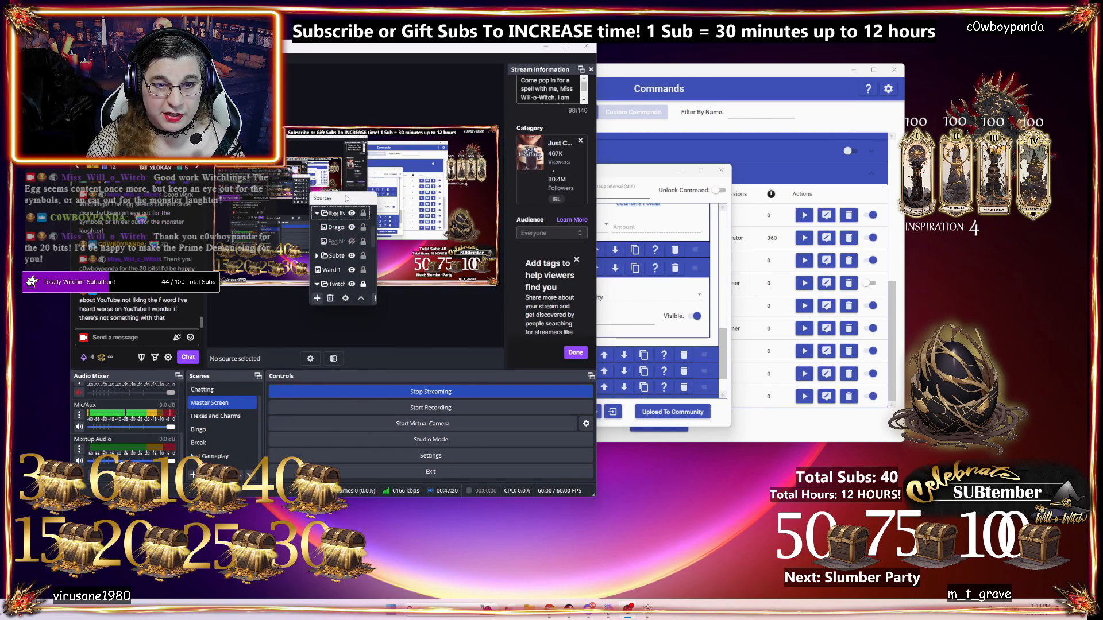
{"action": "left_click_drag", "start_coordinate": [376, 304], "coordinate": [541, 440]}
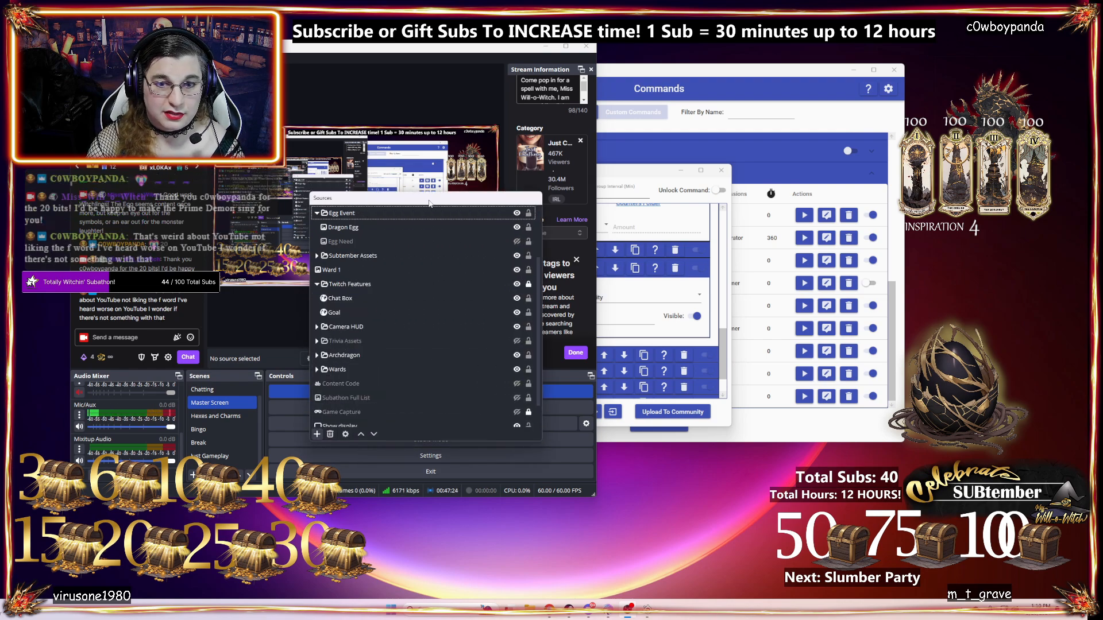
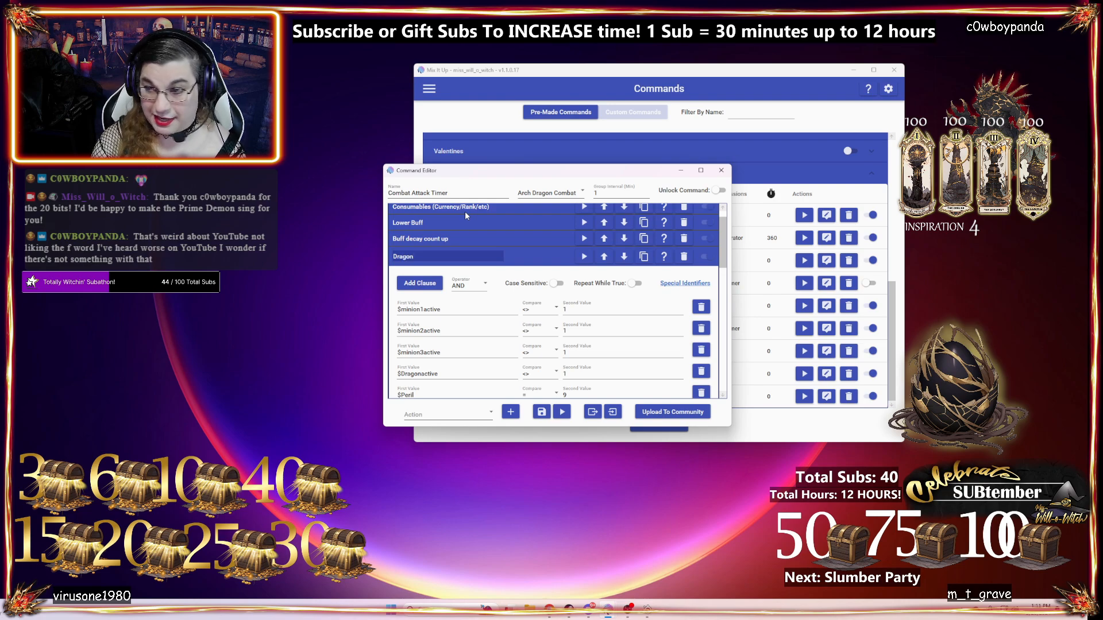
- Name the conditional below "Buff decay count up" "Dragon Attacks!" and review its clauses
{"action": "type", "text": "Att"}
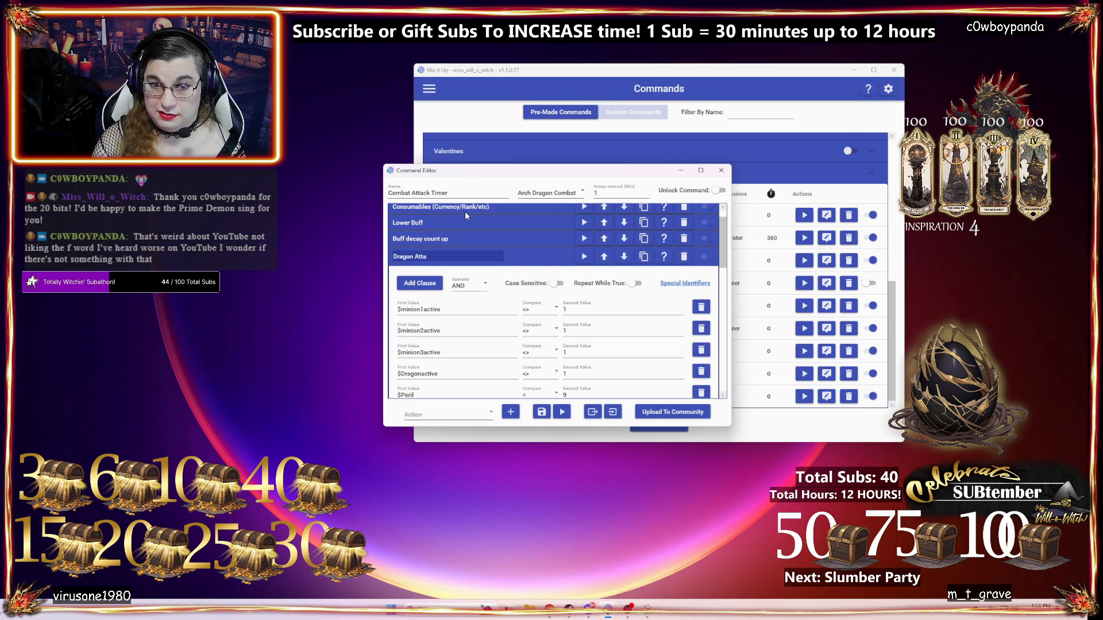
{"action": "type", "text": "acks!"}
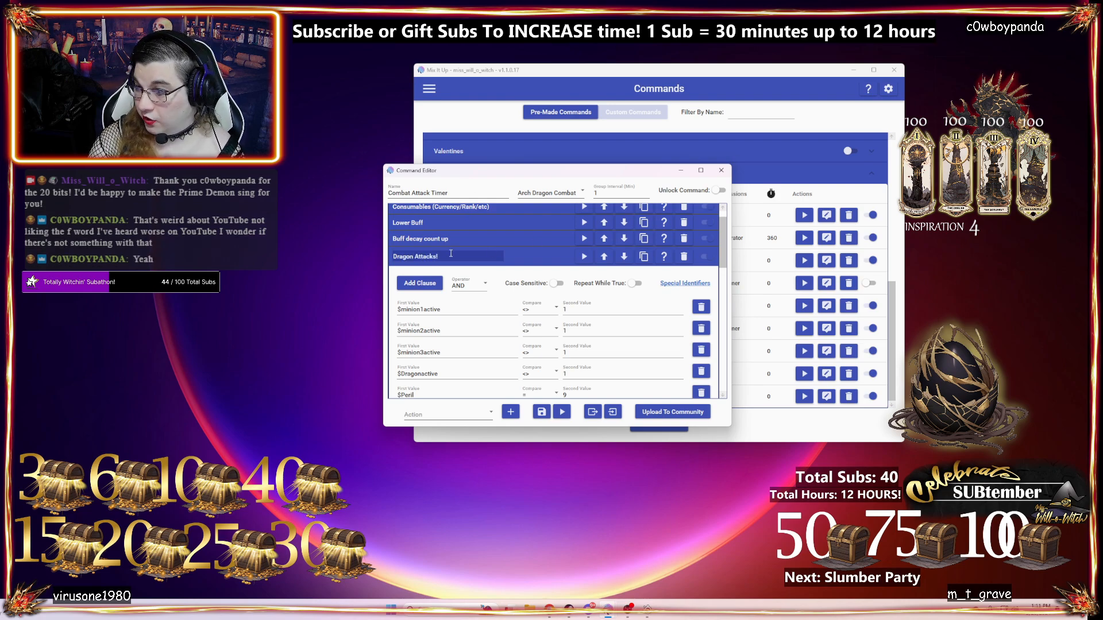
{"action": "scroll", "coordinate": [494, 313], "scroll_direction": "down", "scroll_amount": 3}
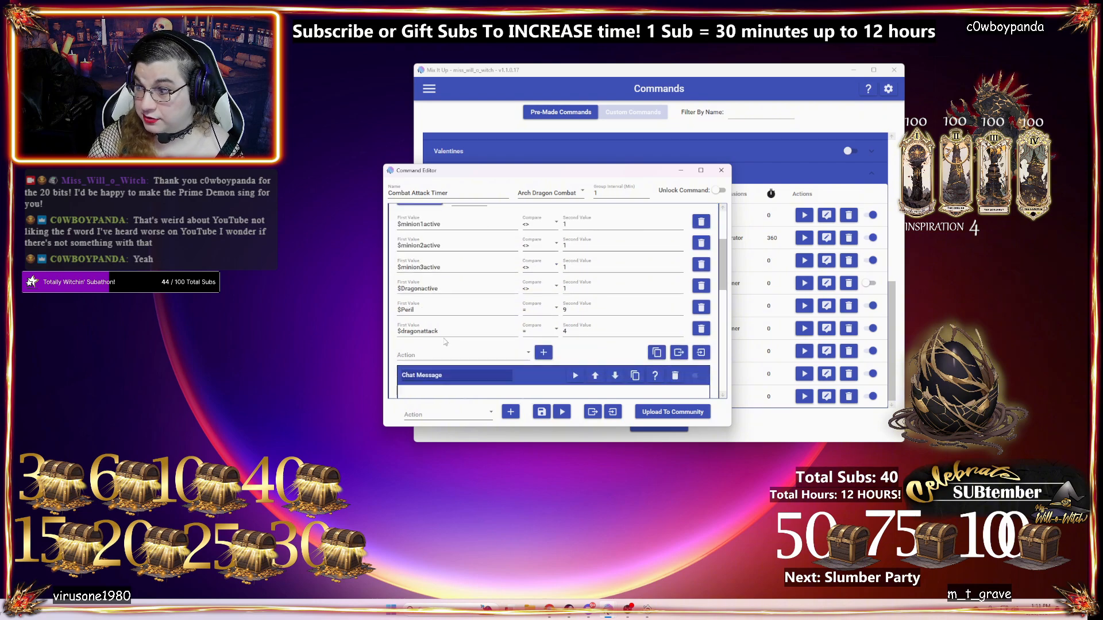
{"action": "scroll", "coordinate": [537, 355], "scroll_direction": "up", "scroll_amount": 2}
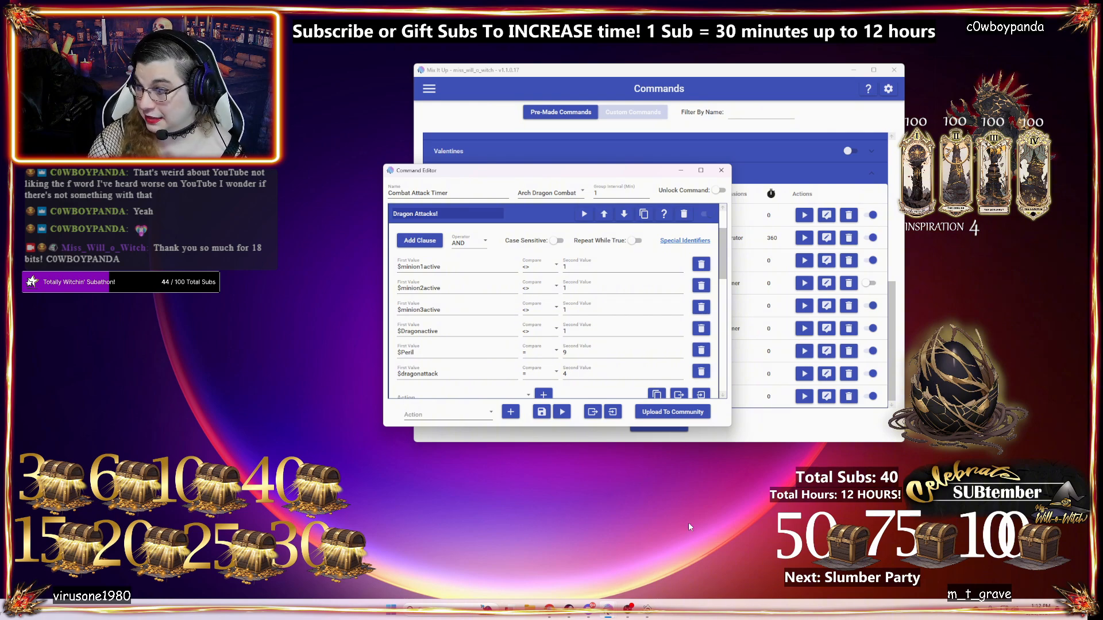
- Run a test of the "Demon Sings: Babyshark" Twitch Bits command with the default test values, and minimize the main window
{"action": "left_click", "coordinate": [441, 127]}
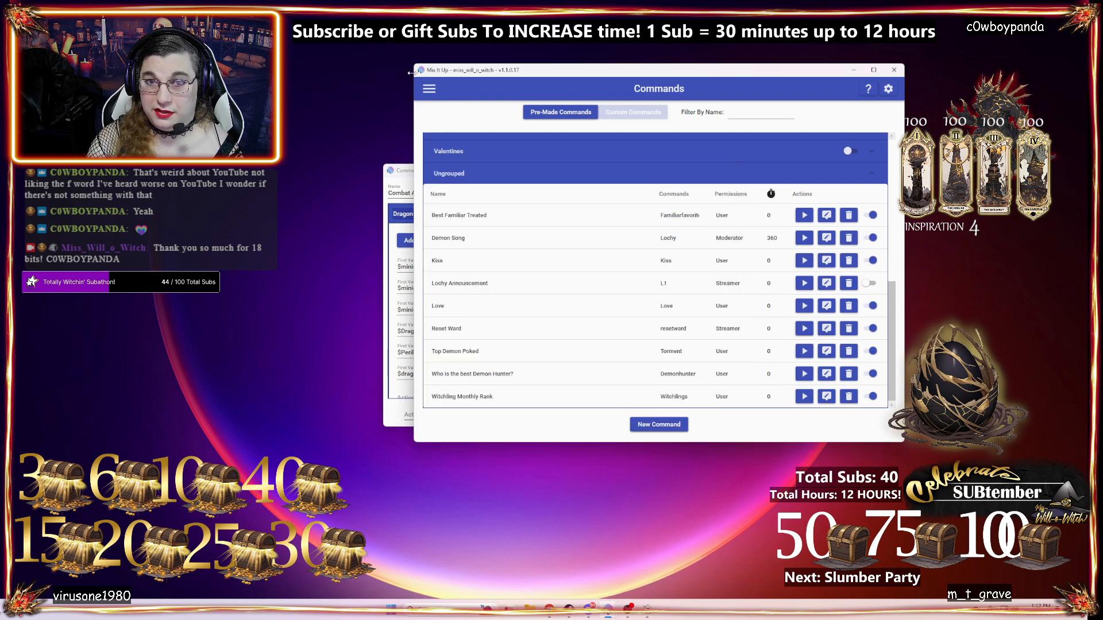
{"action": "left_click", "coordinate": [429, 88]}
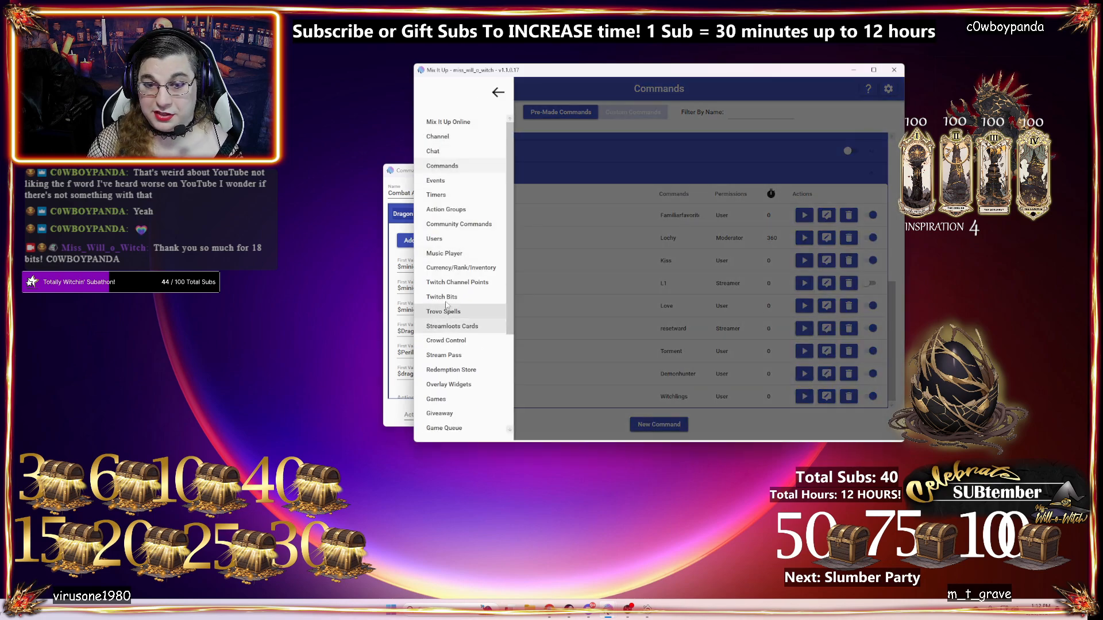
{"action": "left_click", "coordinate": [447, 298]}
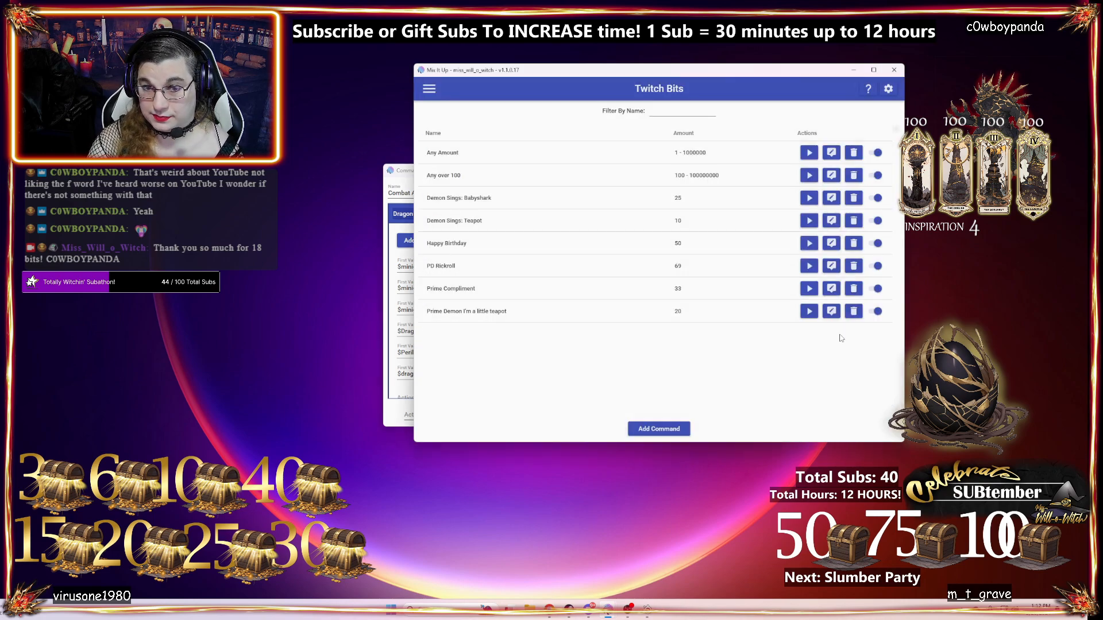
{"action": "left_click", "coordinate": [808, 201]}
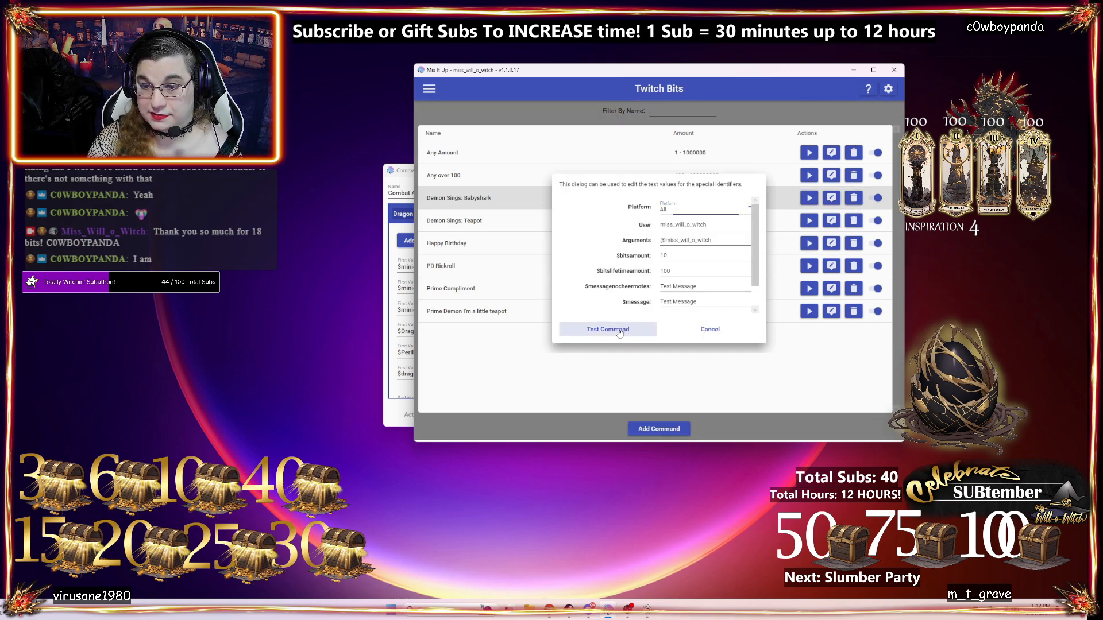
{"action": "left_click", "coordinate": [619, 332]}
{"action": "left_click", "coordinate": [854, 69]}
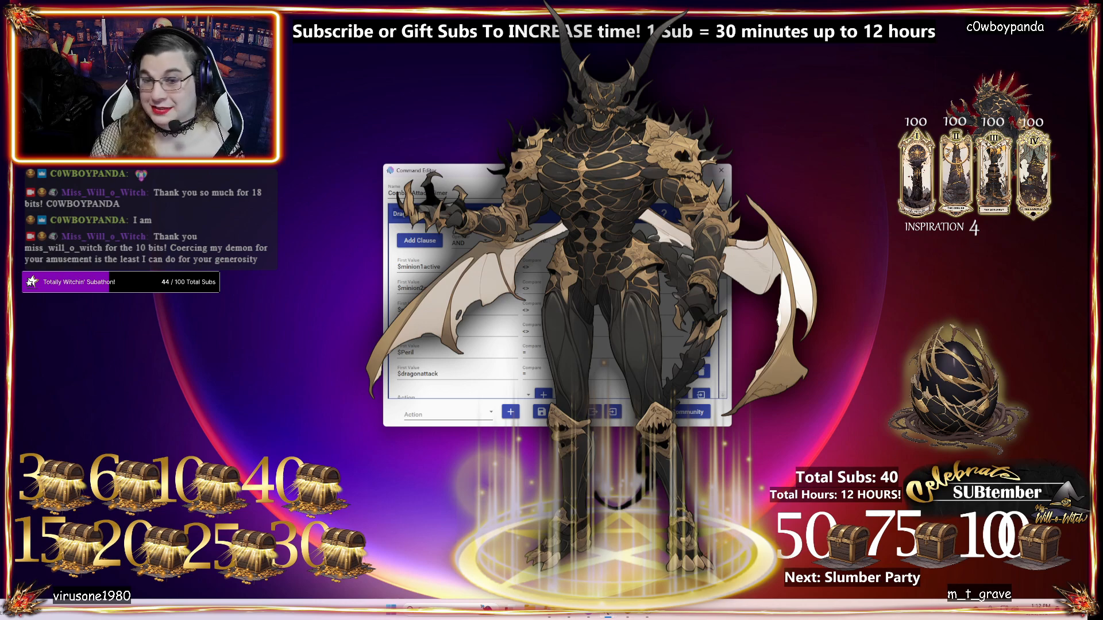
- Collapse the Dragon Attacks! action and expand the first Conditional below it to examine its clauses and nested actions
{"action": "scroll", "coordinate": [509, 243], "scroll_direction": "up", "scroll_amount": 3}
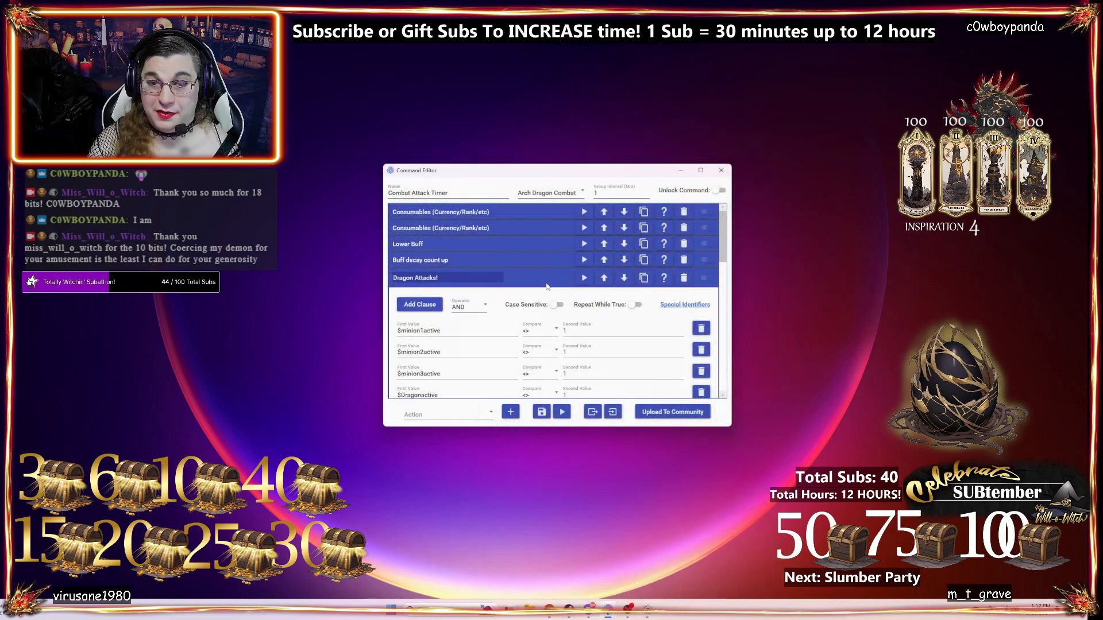
{"action": "scroll", "coordinate": [509, 243], "scroll_direction": "down", "scroll_amount": 2}
{"action": "left_click", "coordinate": [532, 232]}
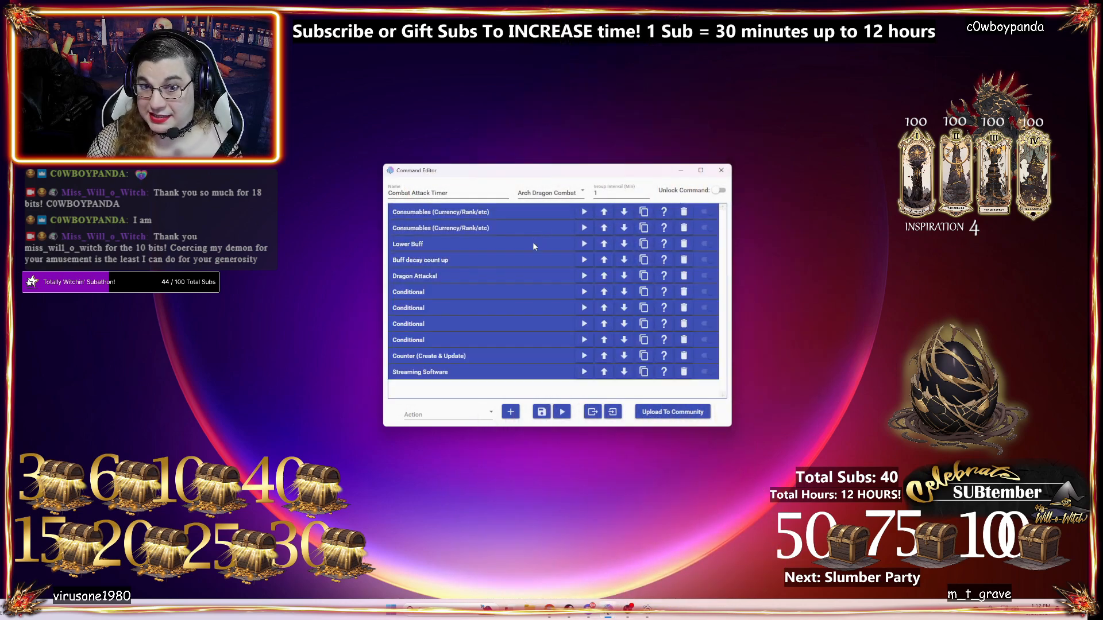
{"action": "left_click", "coordinate": [497, 293]}
{"action": "scroll", "coordinate": [498, 293], "scroll_direction": "down", "scroll_amount": 5}
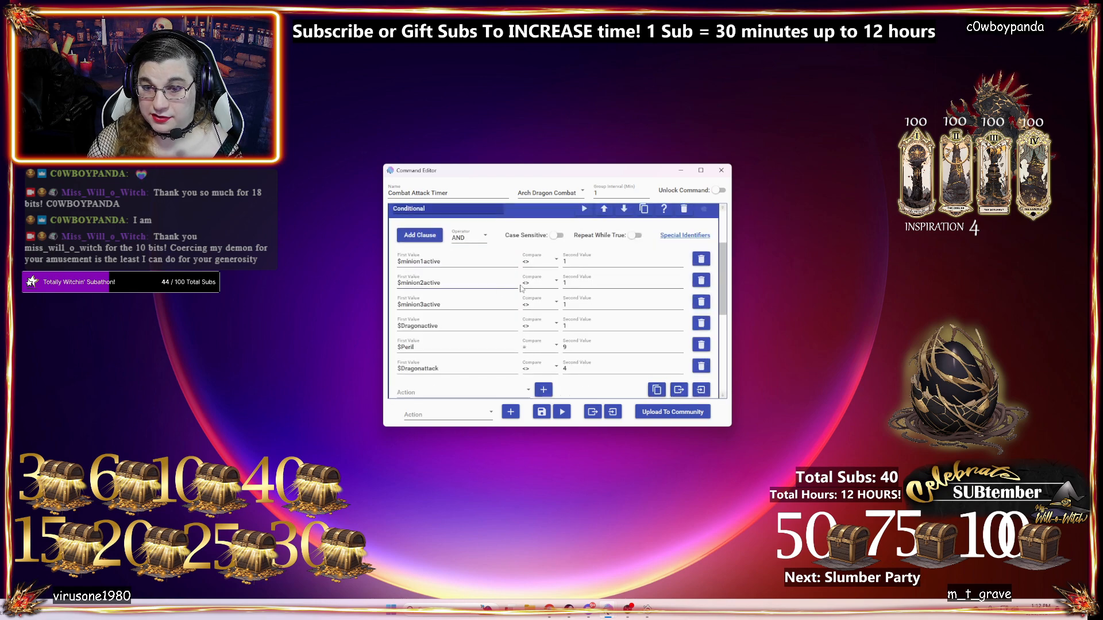
{"action": "scroll", "coordinate": [607, 310], "scroll_direction": "down", "scroll_amount": 5}
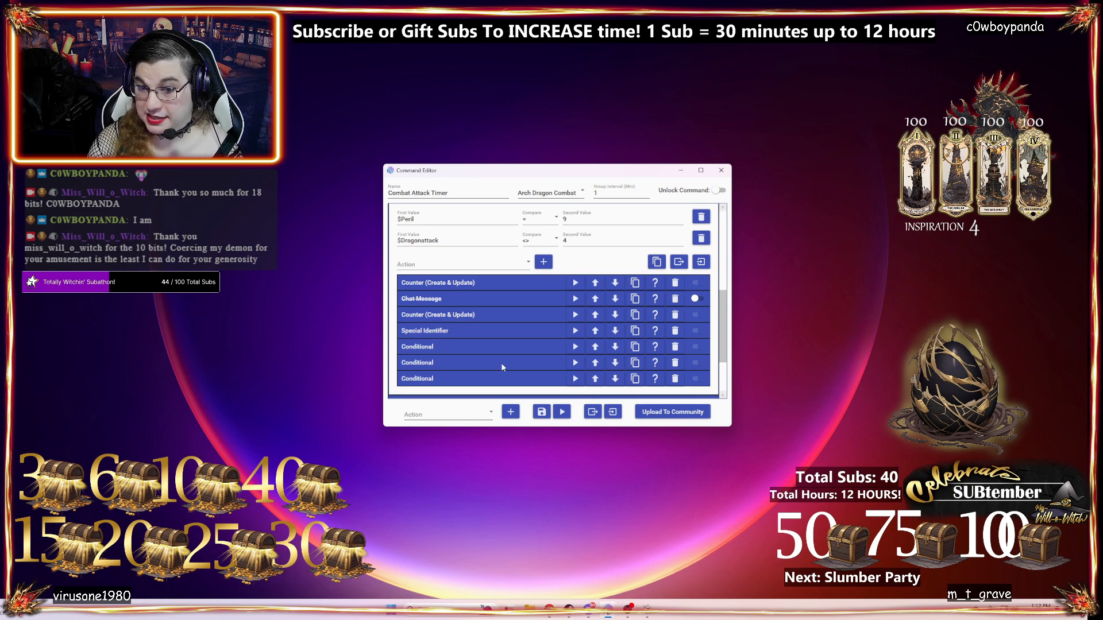
{"action": "scroll", "coordinate": [501, 363], "scroll_direction": "up", "scroll_amount": 6}
{"action": "scroll", "coordinate": [551, 341], "scroll_direction": "down", "scroll_amount": 1}
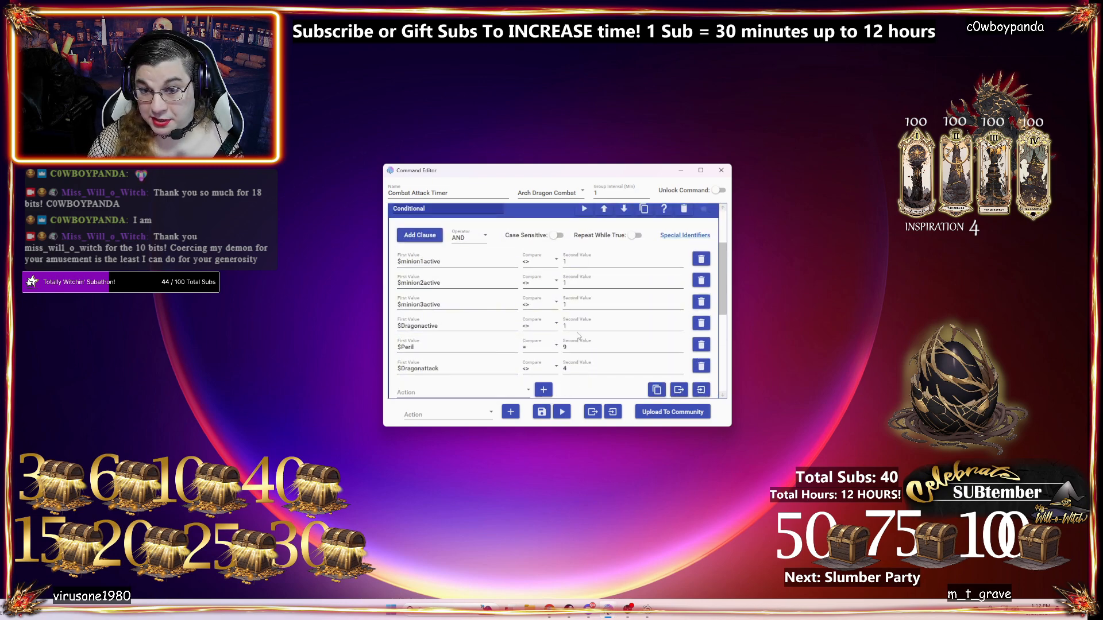
{"action": "scroll", "coordinate": [578, 329], "scroll_direction": "down", "scroll_amount": 1}
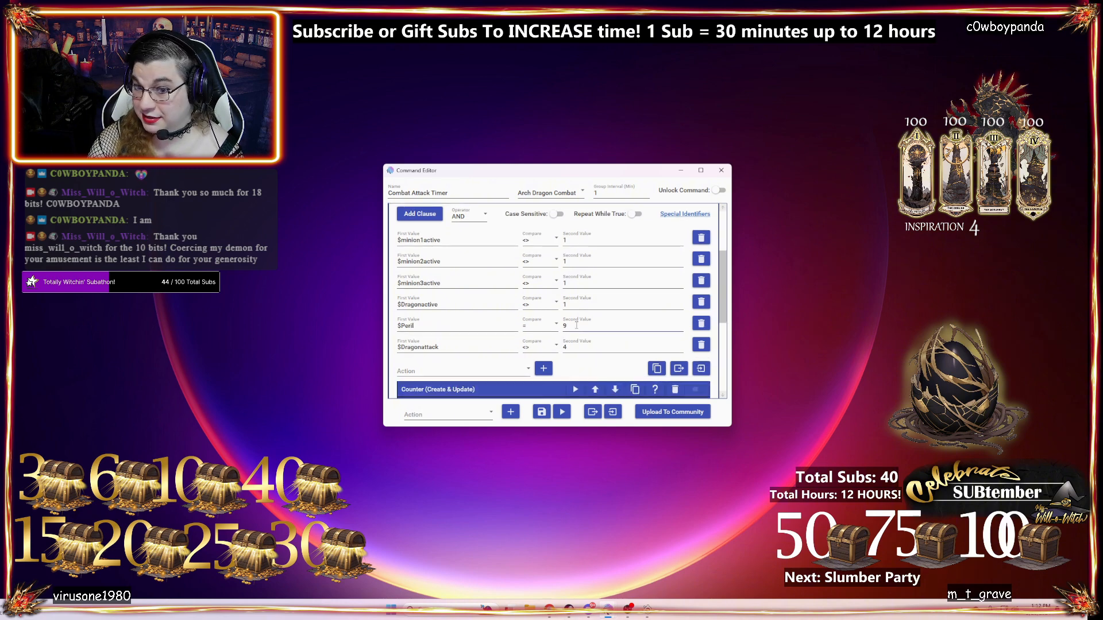
{"action": "scroll", "coordinate": [576, 326], "scroll_direction": "down", "scroll_amount": 1}
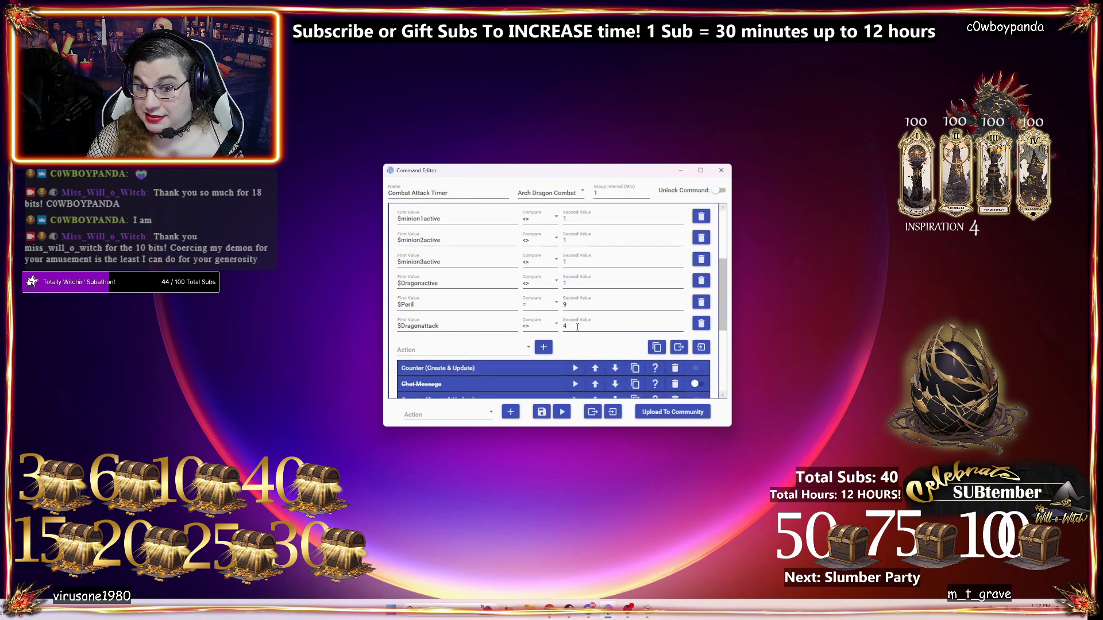
- Review the $Dragonattack clause's comparison options, keeping <>, and inspect the $Peril clause's name and second value
{"action": "left_click", "coordinate": [540, 328]}
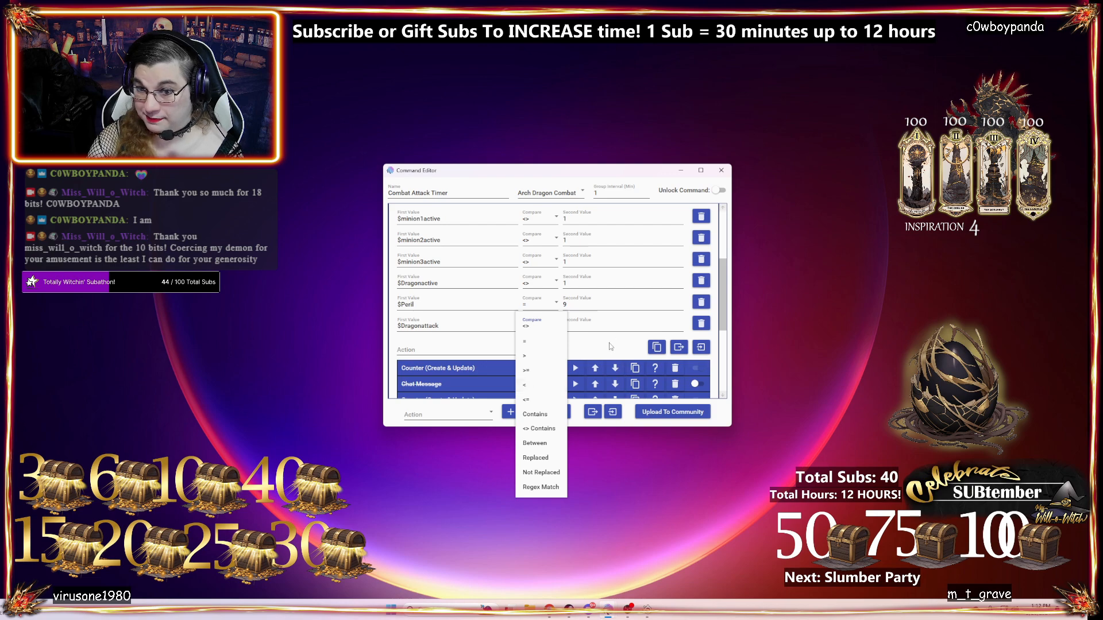
{"action": "left_click", "coordinate": [550, 326]}
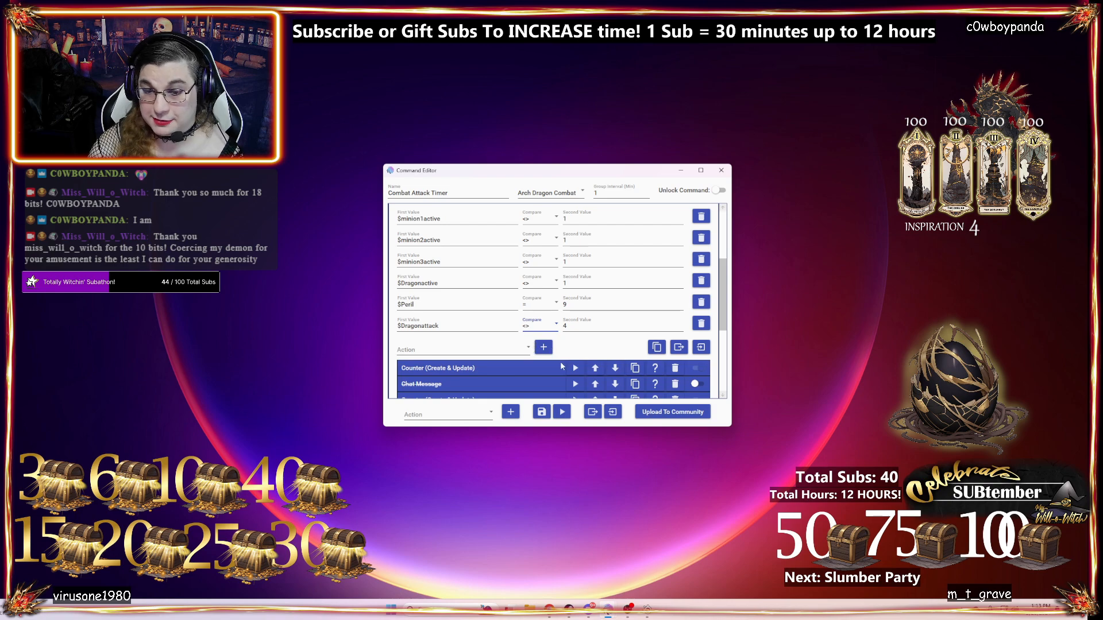
{"action": "scroll", "coordinate": [601, 349], "scroll_direction": "down", "scroll_amount": 1}
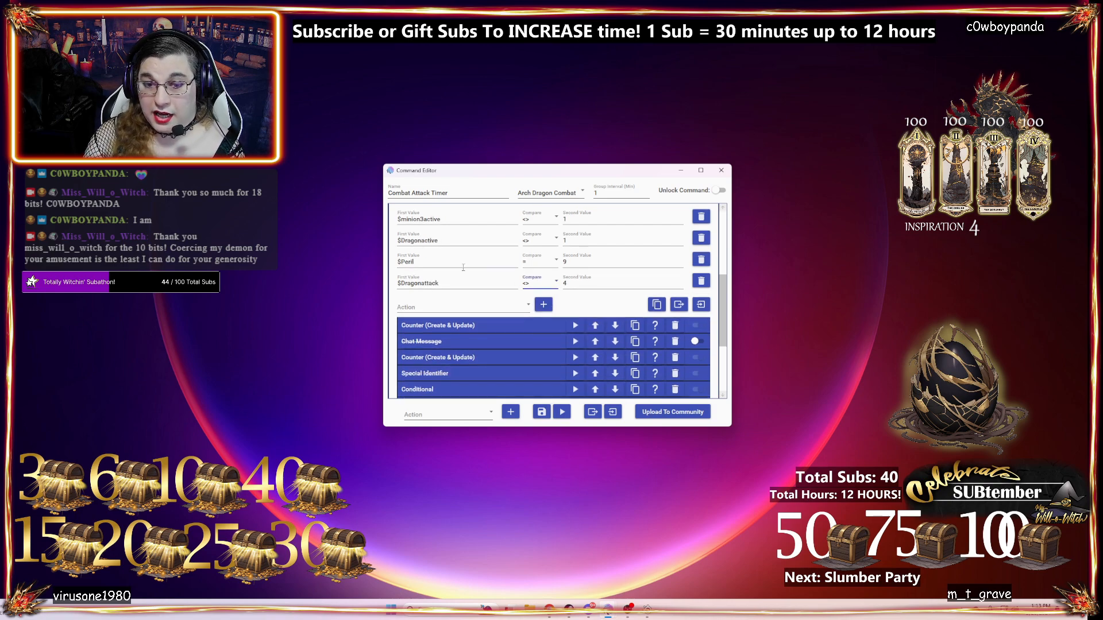
{"action": "scroll", "coordinate": [593, 340], "scroll_direction": "up", "scroll_amount": 1}
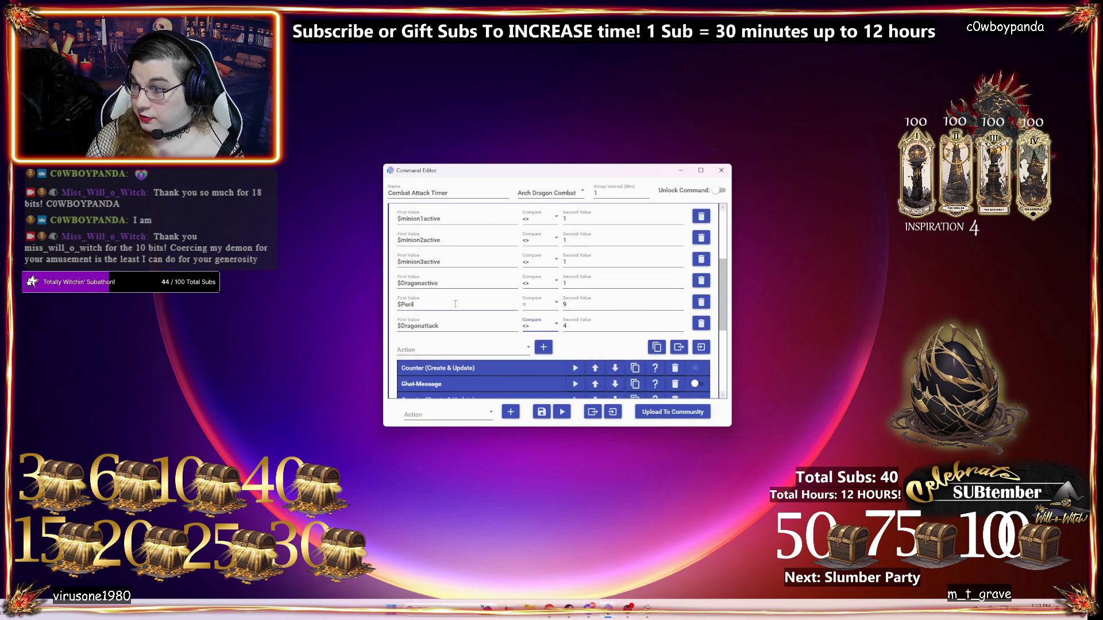
{"action": "double_click", "coordinate": [420, 307]}
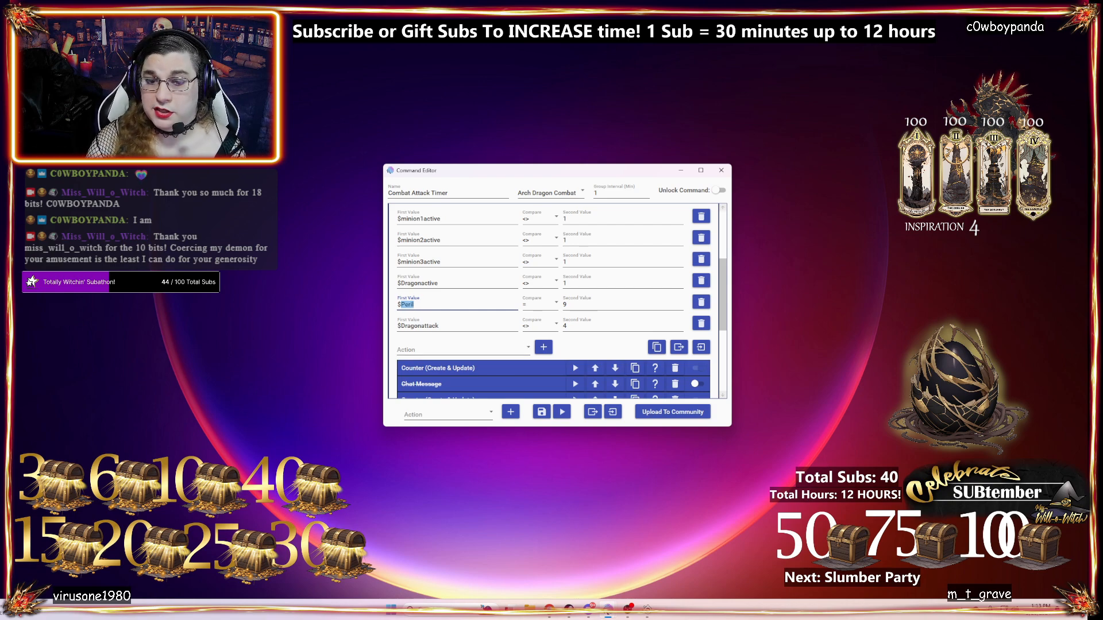
{"action": "left_click", "coordinate": [569, 305]}
{"action": "double_click", "coordinate": [562, 305]}
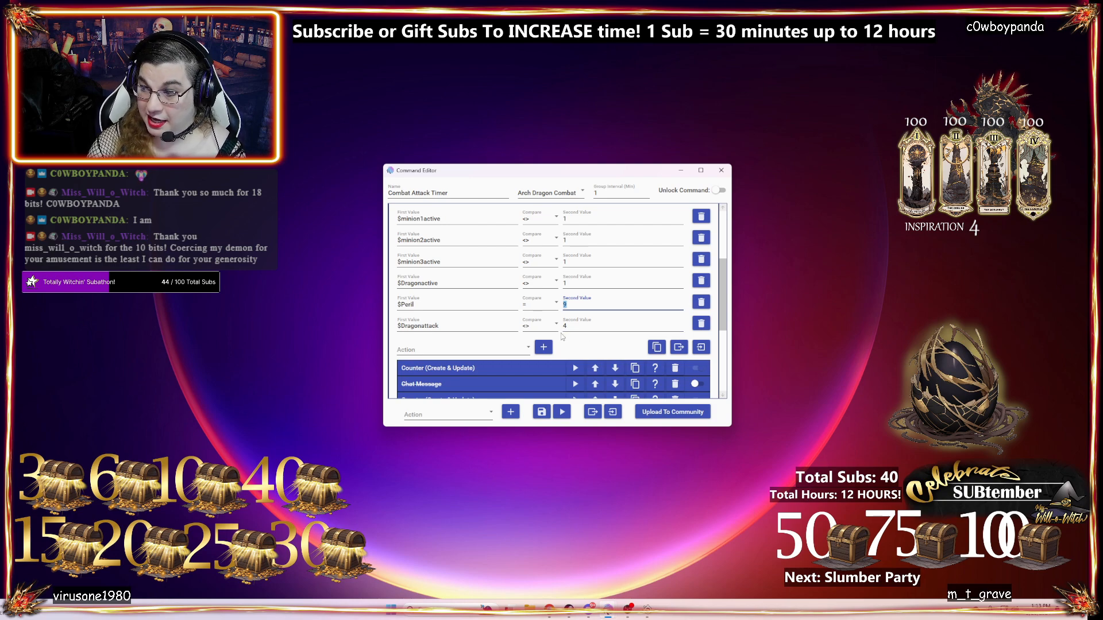
- Expand the Conditional's nested dragonattack counter, peril counter and Special Identifier actions to examine their settings
{"action": "scroll", "coordinate": [566, 332], "scroll_direction": "down", "scroll_amount": 1}
{"action": "scroll", "coordinate": [549, 319], "scroll_direction": "down", "scroll_amount": 3}
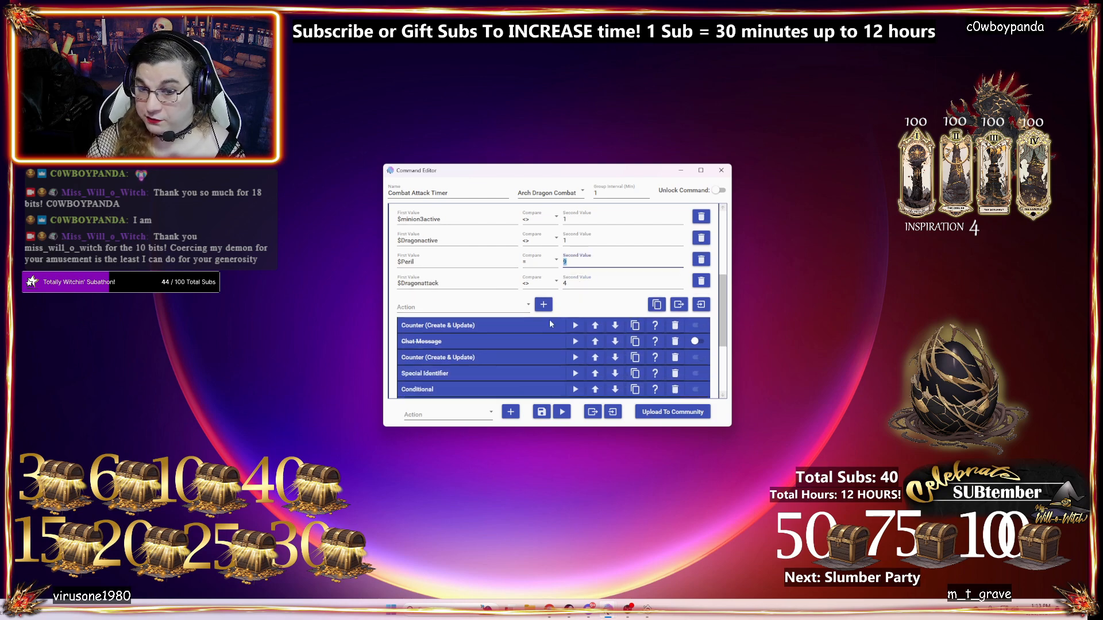
{"action": "left_click", "coordinate": [480, 269]}
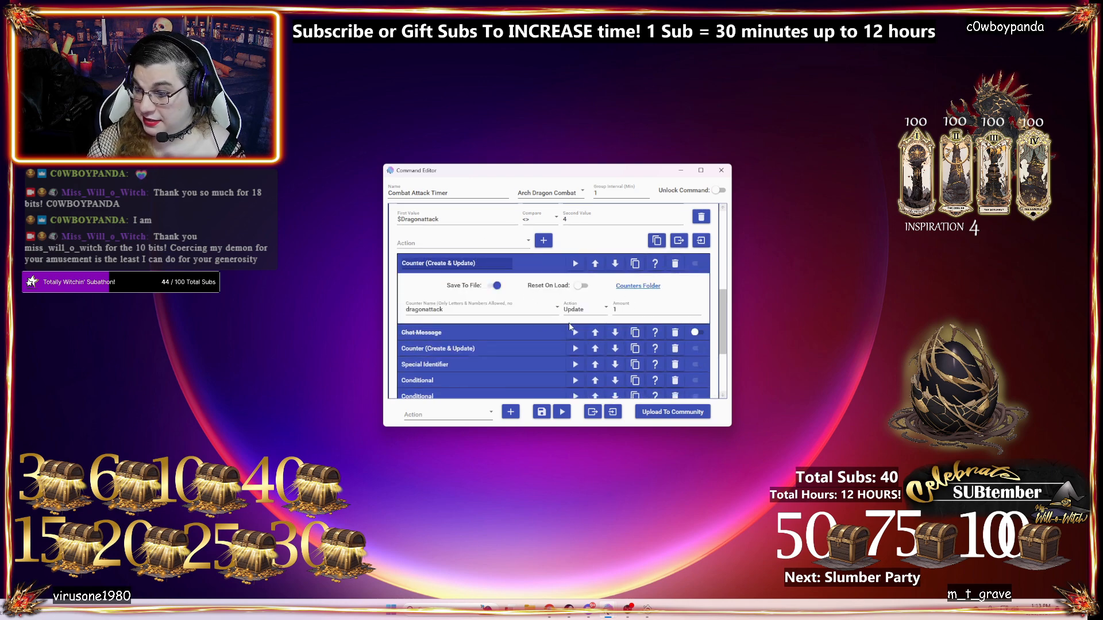
{"action": "scroll", "coordinate": [503, 340], "scroll_direction": "down", "scroll_amount": 1}
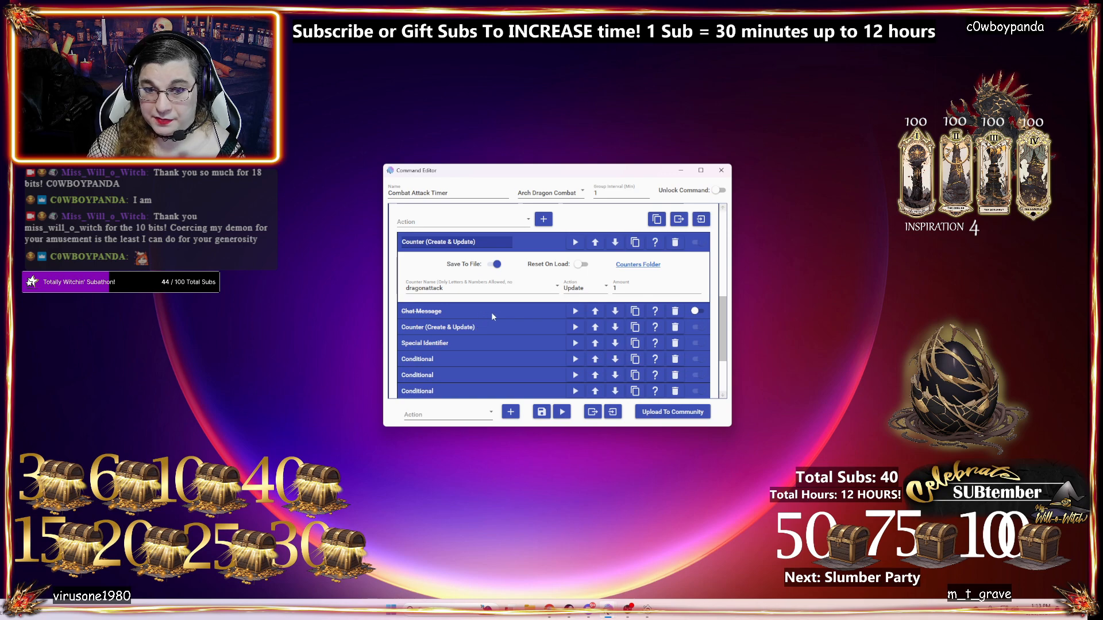
{"action": "left_click", "coordinate": [503, 332]}
{"action": "scroll", "coordinate": [519, 338], "scroll_direction": "down", "scroll_amount": 1}
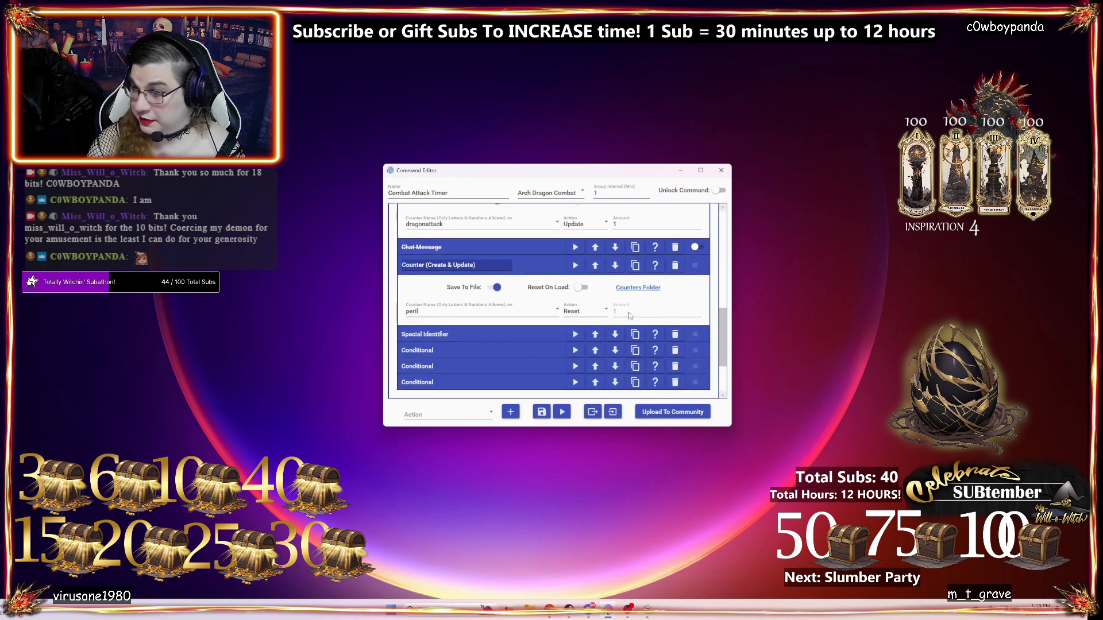
{"action": "left_click", "coordinate": [482, 335]}
{"action": "scroll", "coordinate": [500, 336], "scroll_direction": "down", "scroll_amount": 4}
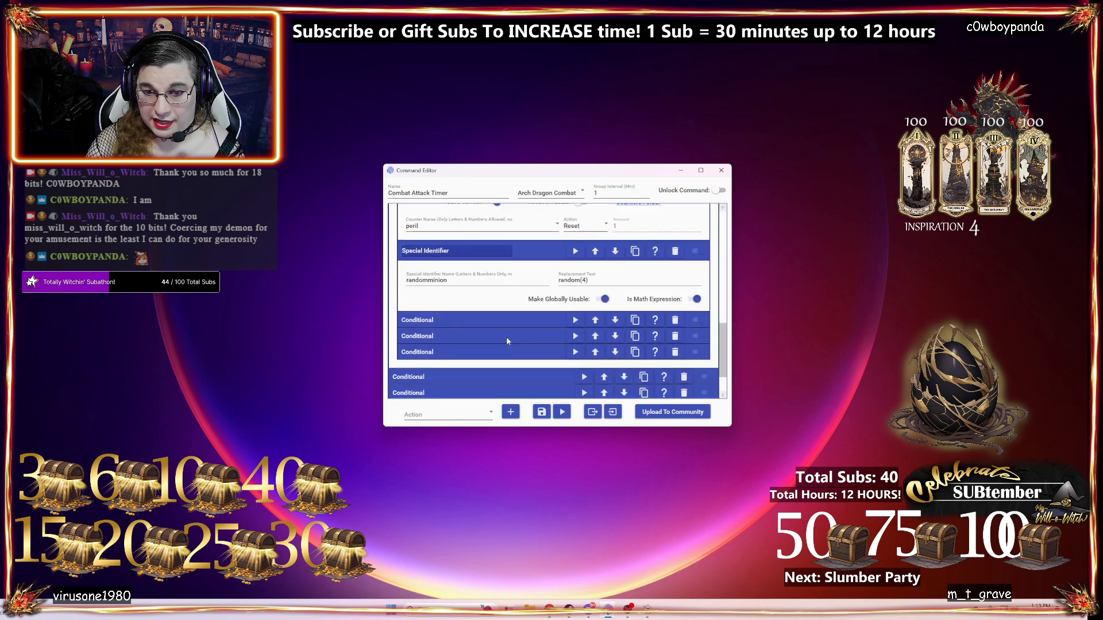
{"action": "left_click", "coordinate": [513, 321]}
{"action": "scroll", "coordinate": [517, 339], "scroll_direction": "down", "scroll_amount": 3}
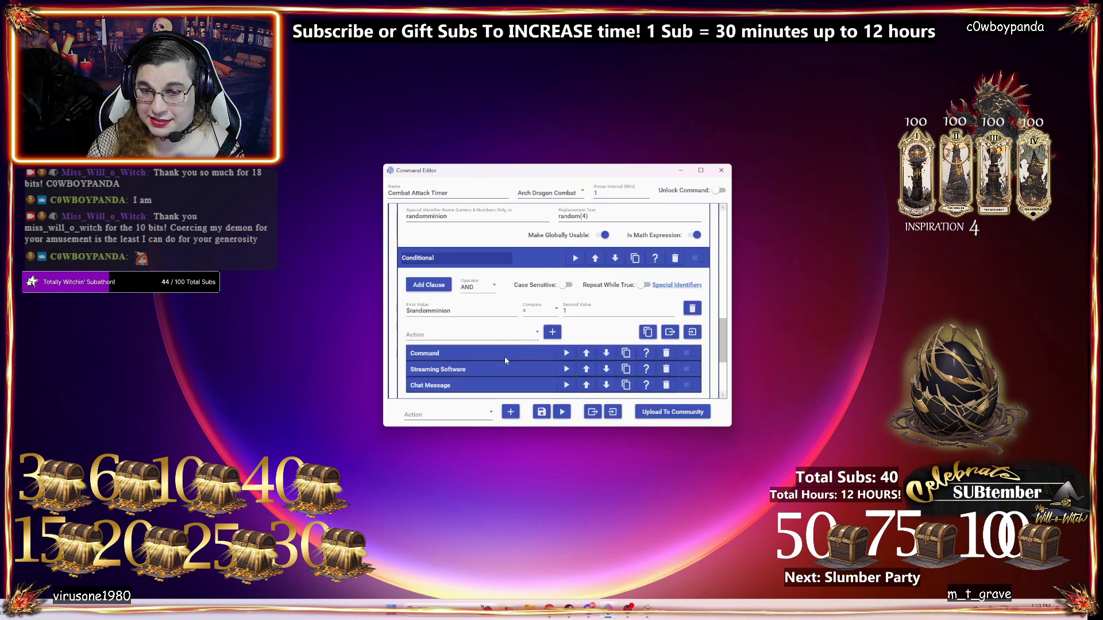
{"action": "left_click", "coordinate": [529, 253]}
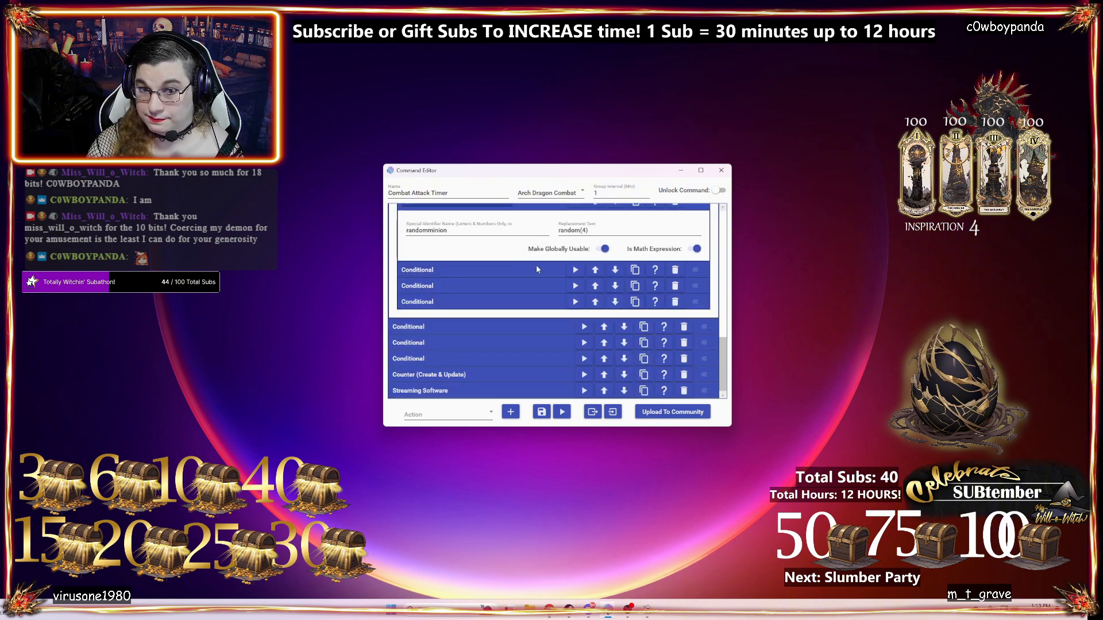
- Review the peril counter reset and the nested Special Identifier, highlighting the randomminion identifier name
{"action": "scroll", "coordinate": [523, 315], "scroll_direction": "up", "scroll_amount": 5}
{"action": "scroll", "coordinate": [540, 328], "scroll_direction": "down", "scroll_amount": 1}
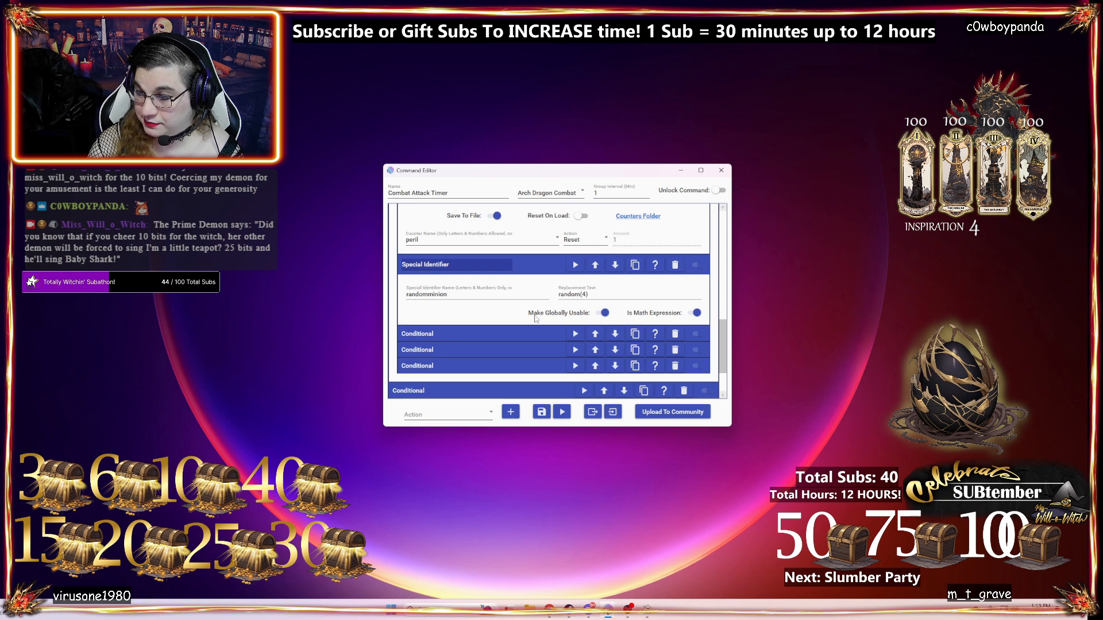
{"action": "scroll", "coordinate": [514, 329], "scroll_direction": "up", "scroll_amount": 1}
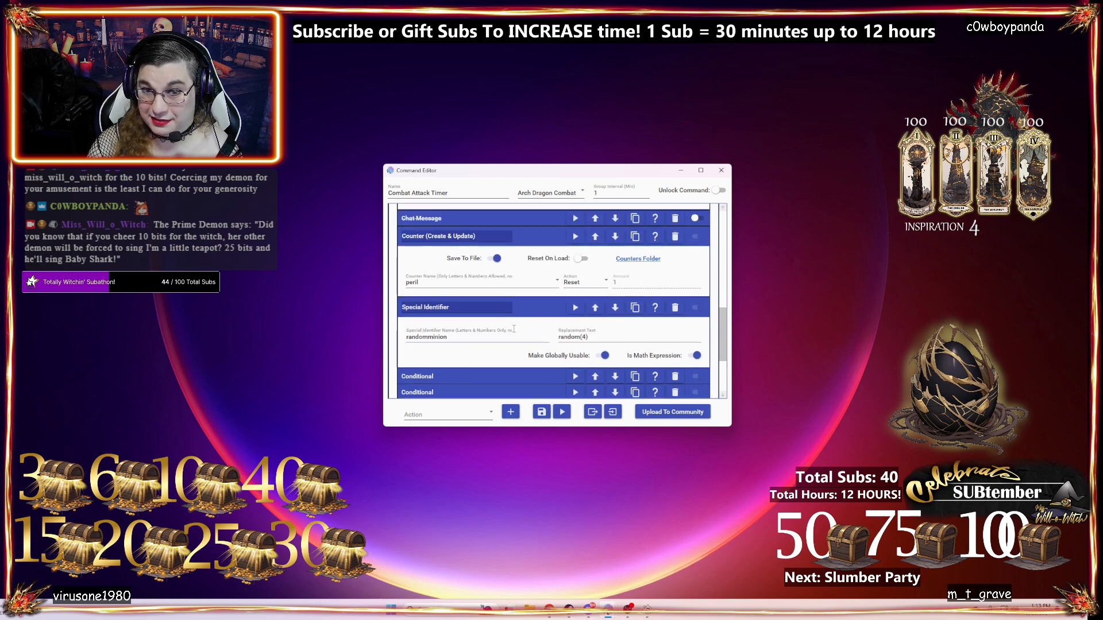
{"action": "scroll", "coordinate": [505, 280], "scroll_direction": "down", "scroll_amount": 1}
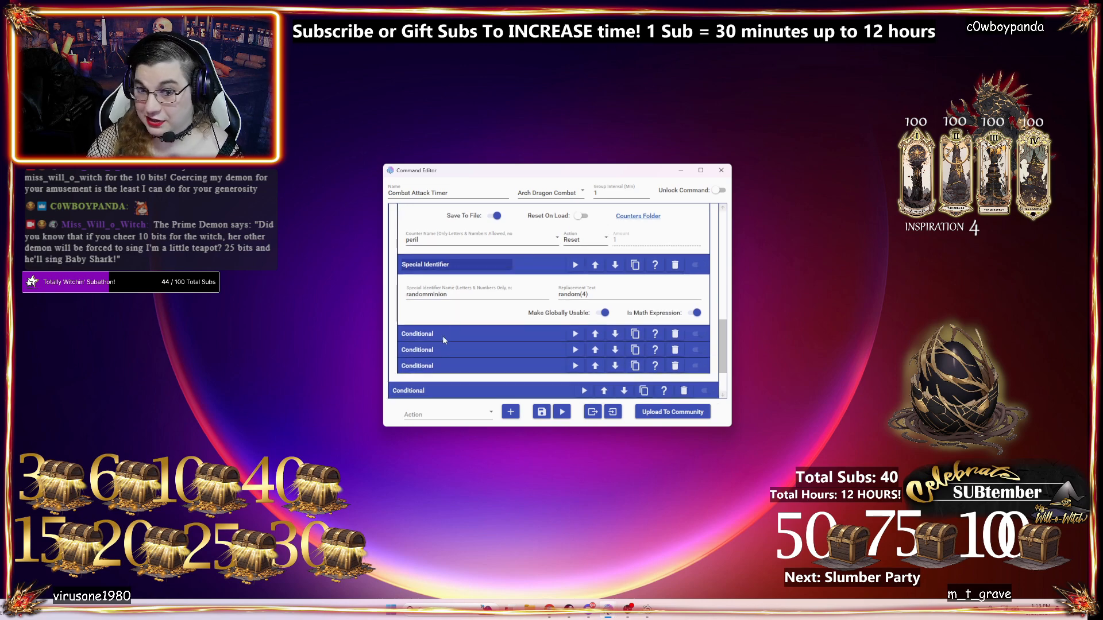
{"action": "scroll", "coordinate": [454, 269], "scroll_direction": "up", "scroll_amount": 1}
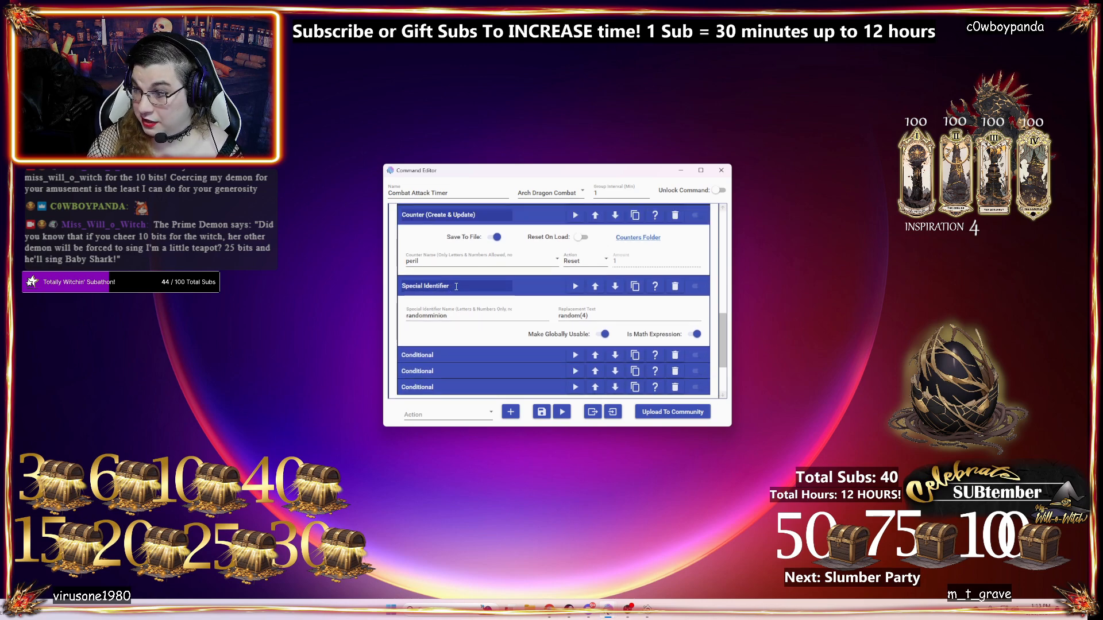
{"action": "left_click", "coordinate": [406, 315]}
{"action": "left_click_drag", "start_coordinate": [457, 313], "coordinate": [376, 315]}
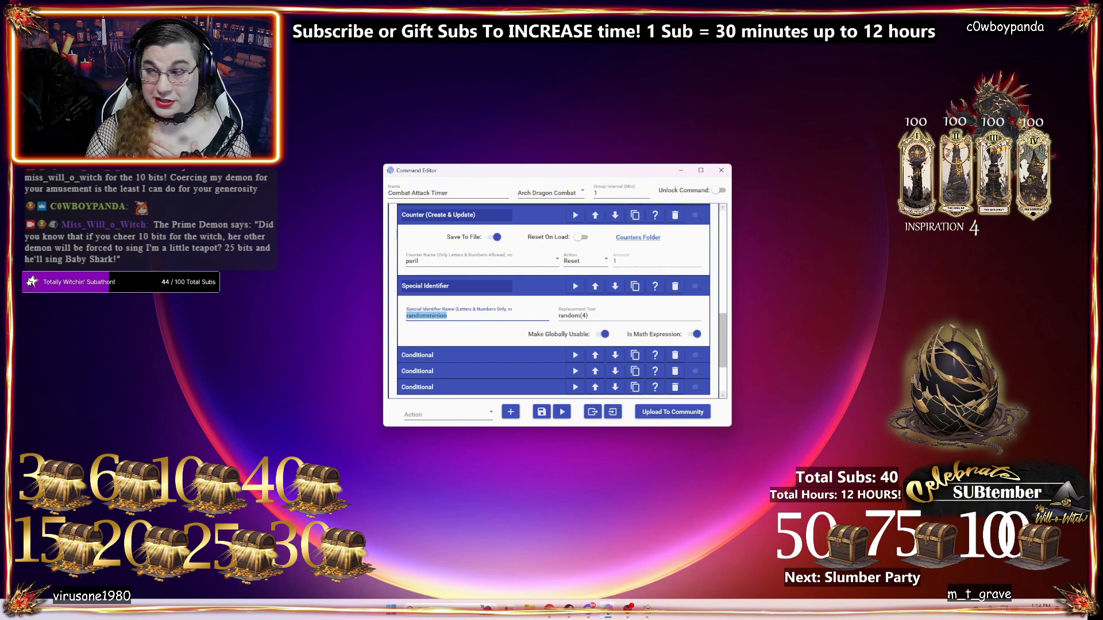
- Expand the first nested Conditional and compare its $randomminion clause with the Special Identifier's replacement text
{"action": "scroll", "coordinate": [559, 293], "scroll_direction": "down", "scroll_amount": 1}
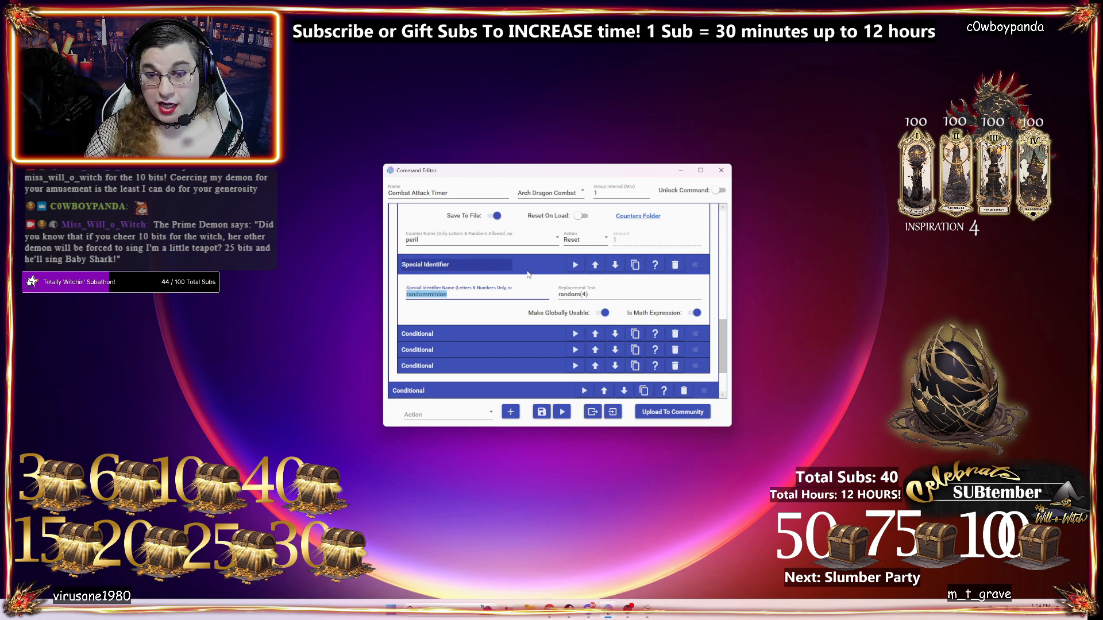
{"action": "left_click", "coordinate": [475, 333]}
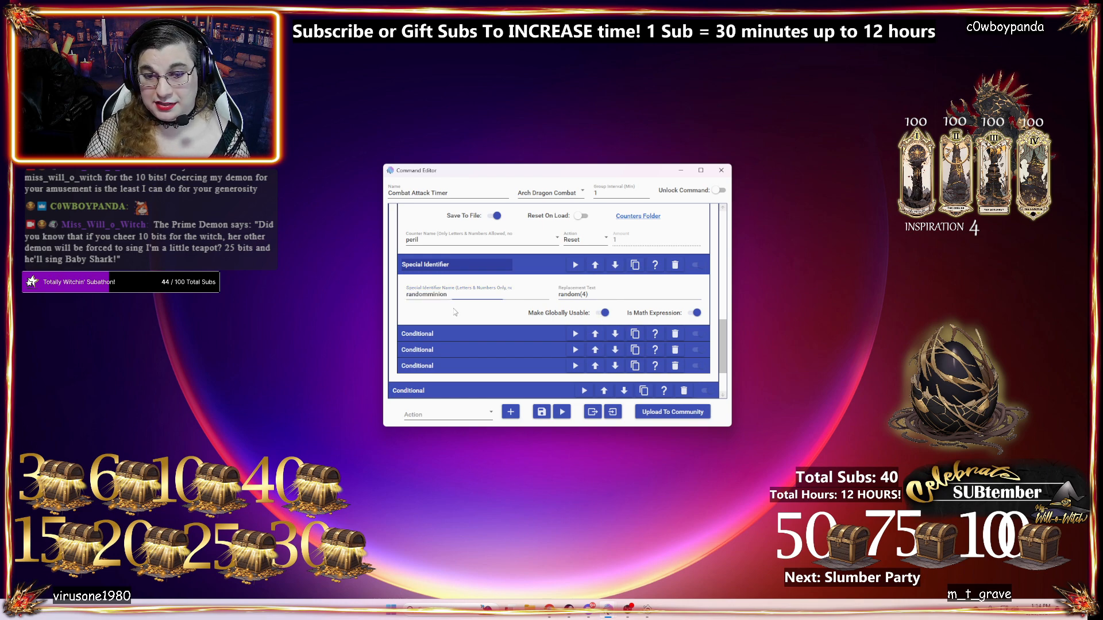
{"action": "scroll", "coordinate": [476, 335], "scroll_direction": "down", "scroll_amount": 1}
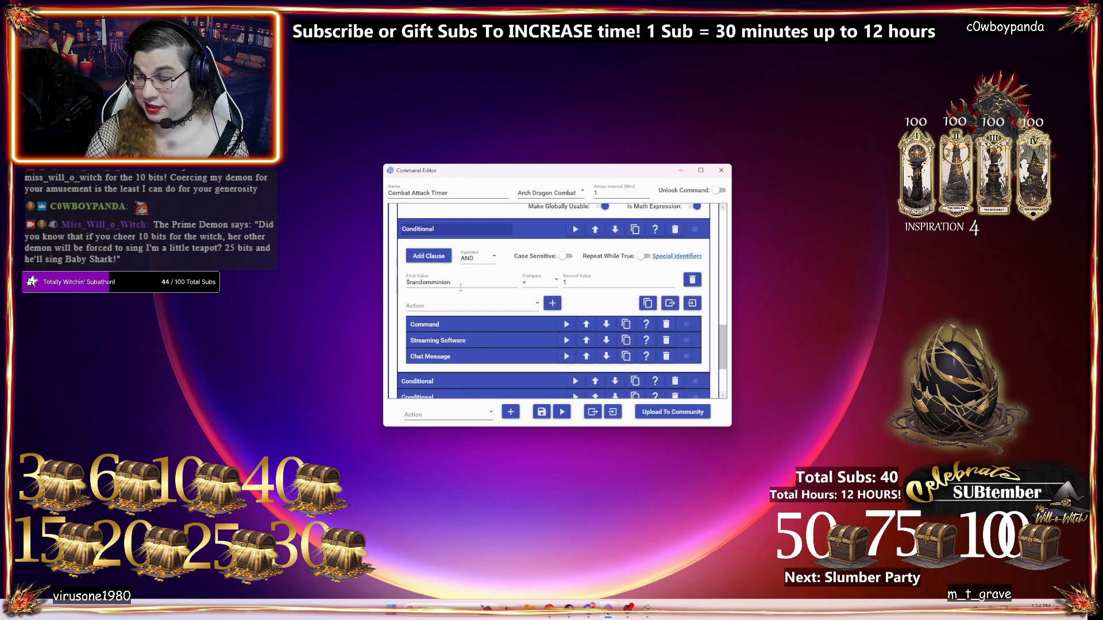
{"action": "scroll", "coordinate": [449, 277], "scroll_direction": "up", "scroll_amount": 2}
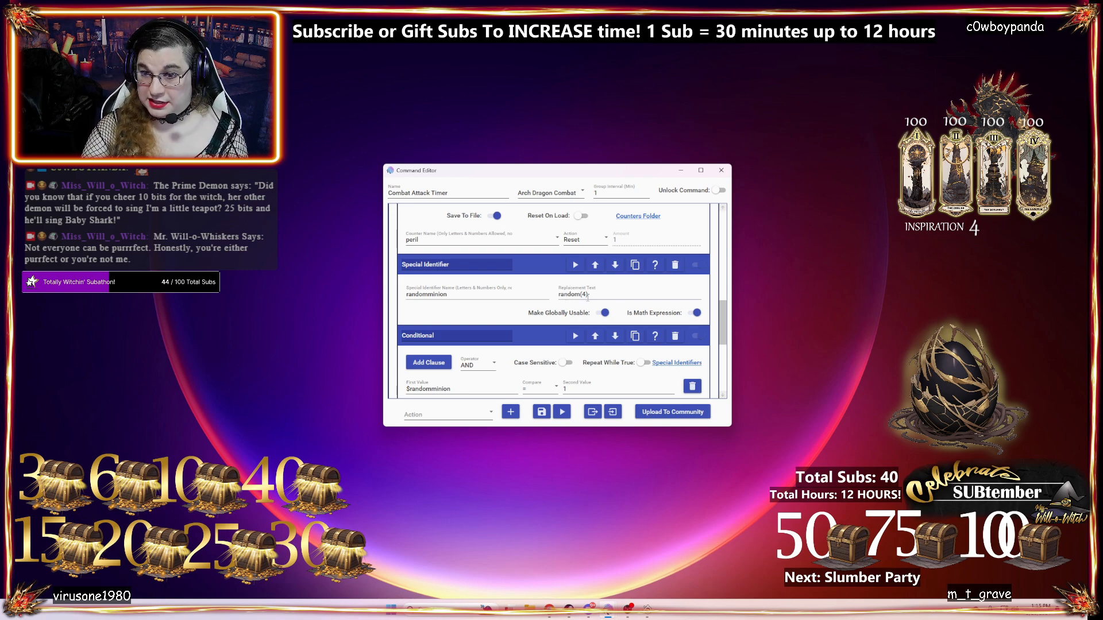
{"action": "scroll", "coordinate": [552, 286], "scroll_direction": "down", "scroll_amount": 2}
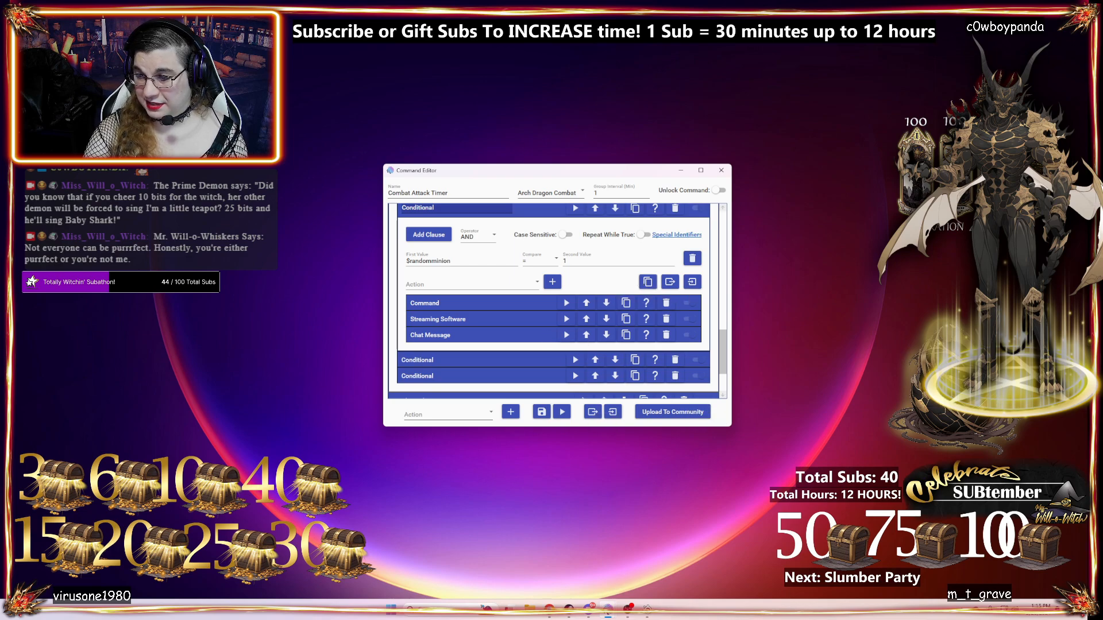
- Expand the second nested Conditional and compare its $randomminion clause with the first nested Conditional's clause
{"action": "left_click", "coordinate": [472, 360]}
{"action": "scroll", "coordinate": [471, 353], "scroll_direction": "down", "scroll_amount": 2}
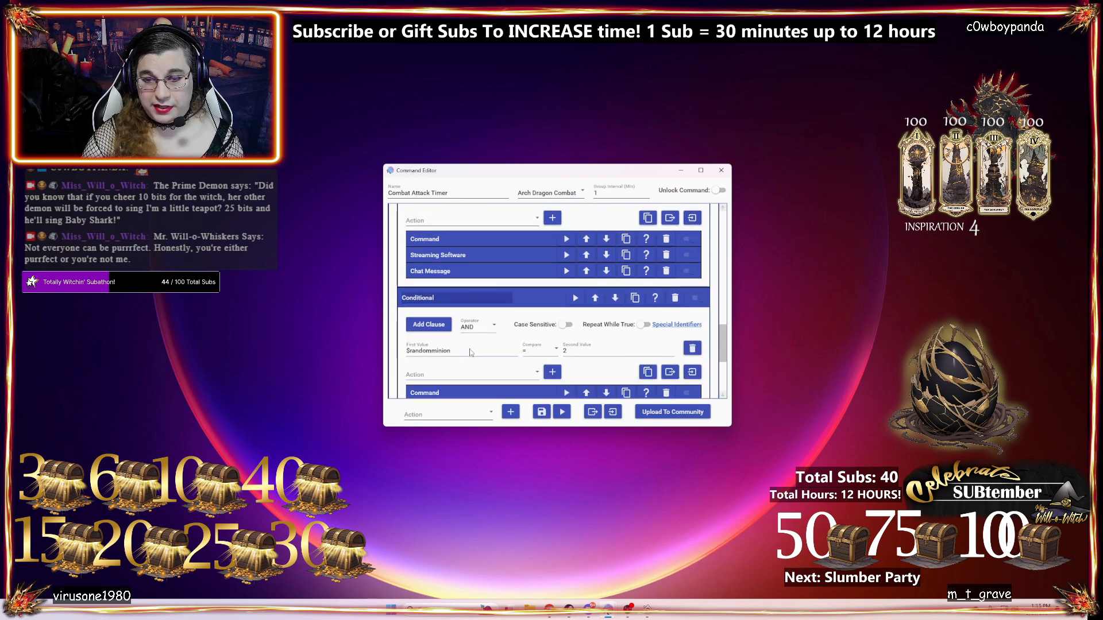
{"action": "scroll", "coordinate": [520, 301], "scroll_direction": "up", "scroll_amount": 3}
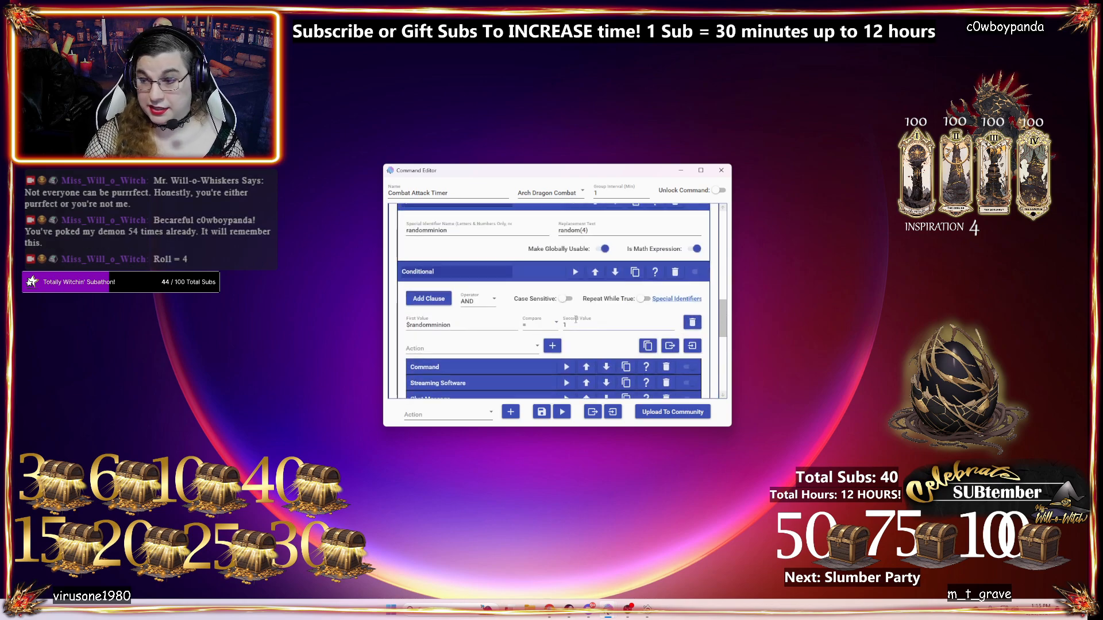
{"action": "scroll", "coordinate": [575, 319], "scroll_direction": "down", "scroll_amount": 2}
{"action": "scroll", "coordinate": [576, 332], "scroll_direction": "down", "scroll_amount": 1}
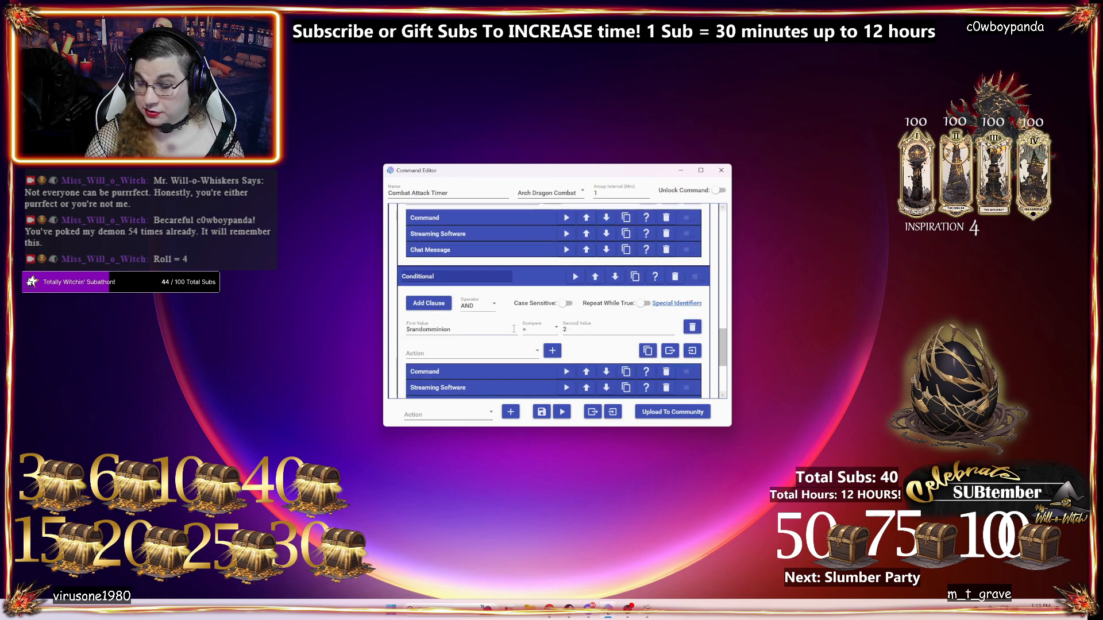
- Set the comparison of the third nested Conditional's $randomminion clause to >=
{"action": "scroll", "coordinate": [513, 328], "scroll_direction": "down", "scroll_amount": 4}
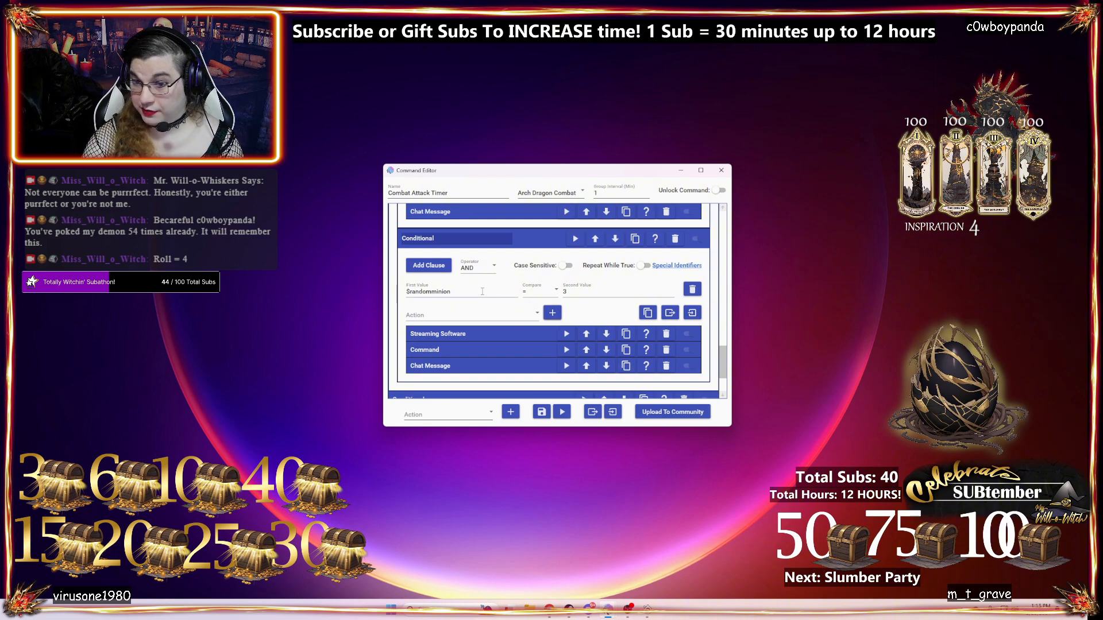
{"action": "left_click", "coordinate": [541, 292]}
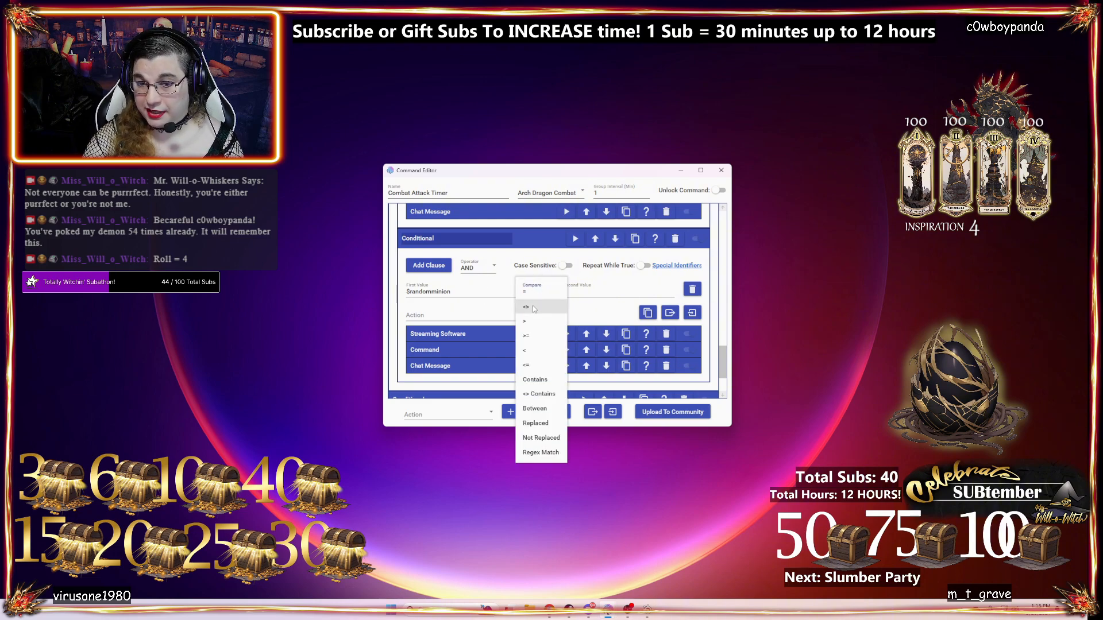
{"action": "left_click", "coordinate": [528, 337]}
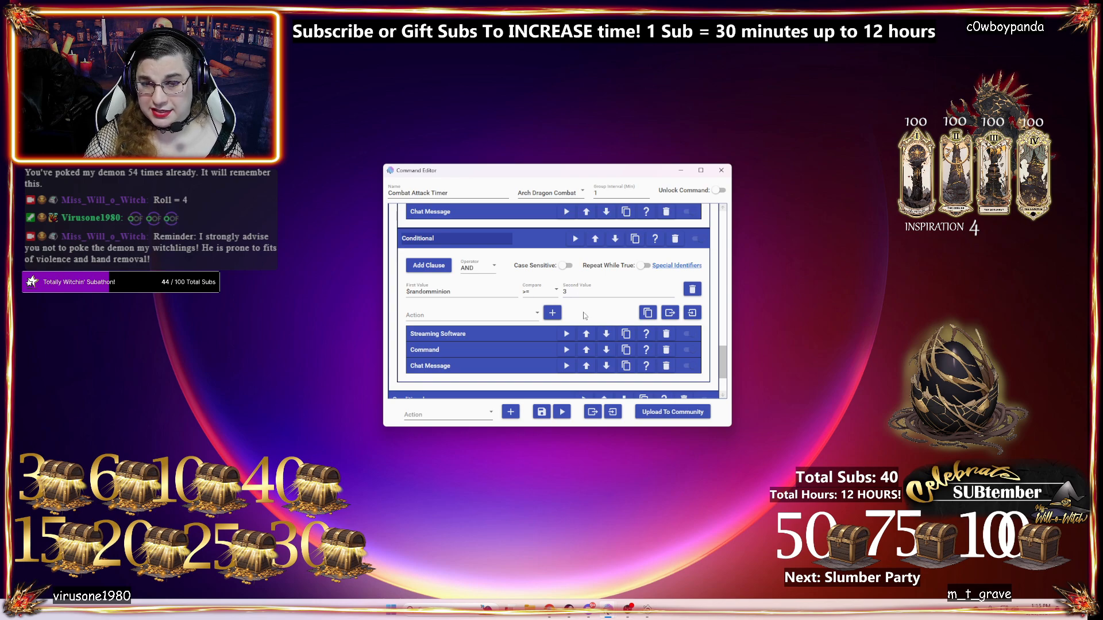
- Rename the top-level Conditional below Dragon Attacks! as "Summon Minion"
{"action": "scroll", "coordinate": [566, 317], "scroll_direction": "up", "scroll_amount": 1}
{"action": "scroll", "coordinate": [564, 318], "scroll_direction": "down", "scroll_amount": 1}
{"action": "scroll", "coordinate": [573, 271], "scroll_direction": "up", "scroll_amount": 3}
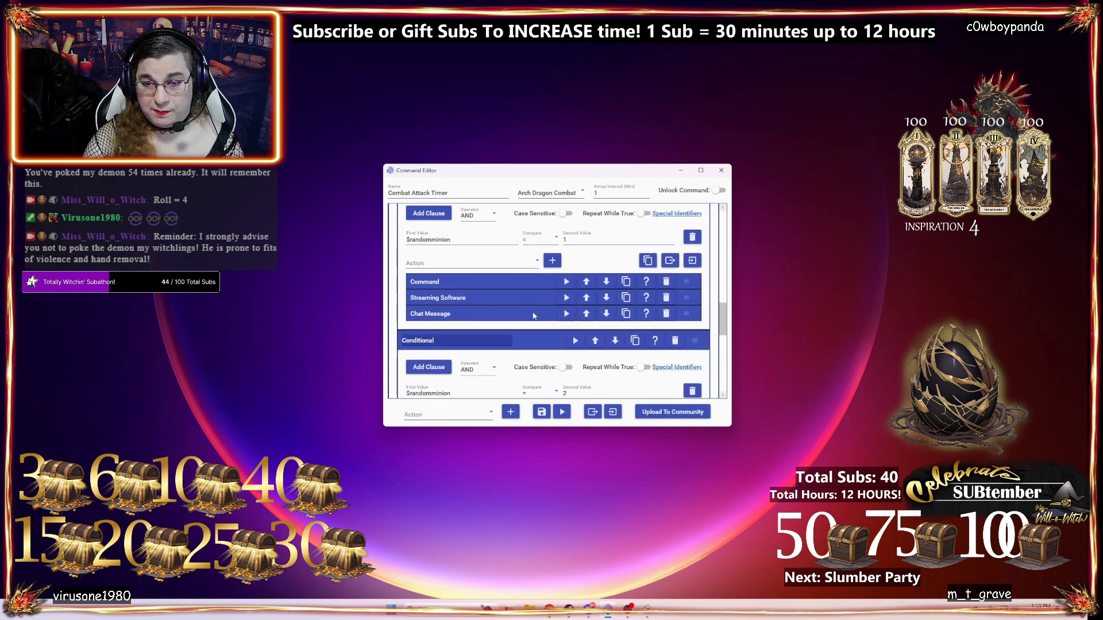
{"action": "scroll", "coordinate": [528, 307], "scroll_direction": "up", "scroll_amount": 3}
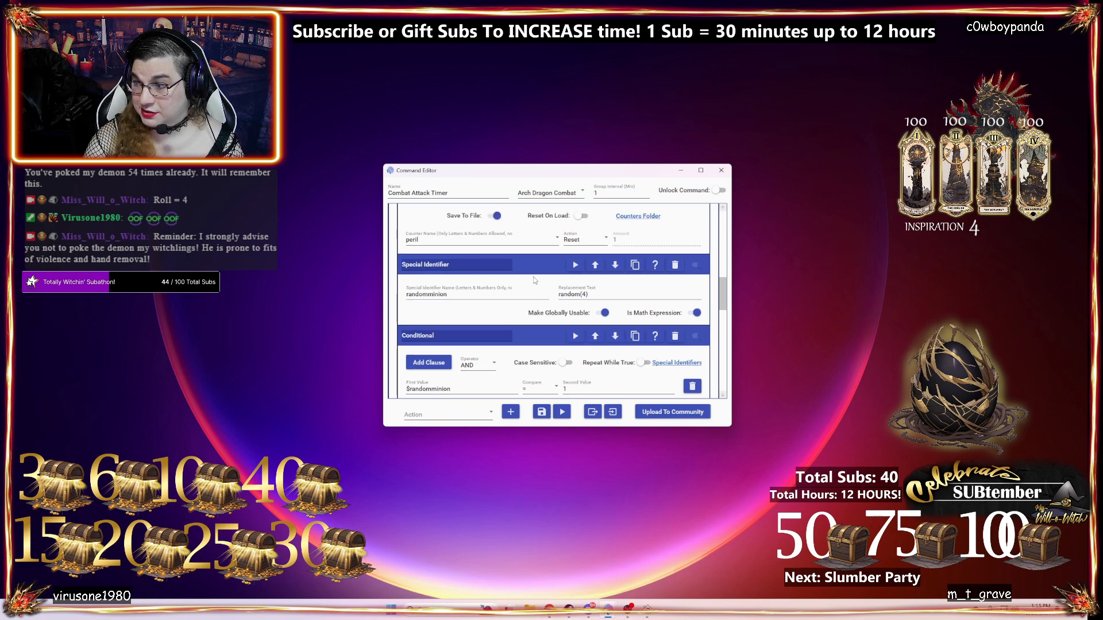
{"action": "scroll", "coordinate": [532, 283], "scroll_direction": "up", "scroll_amount": 5}
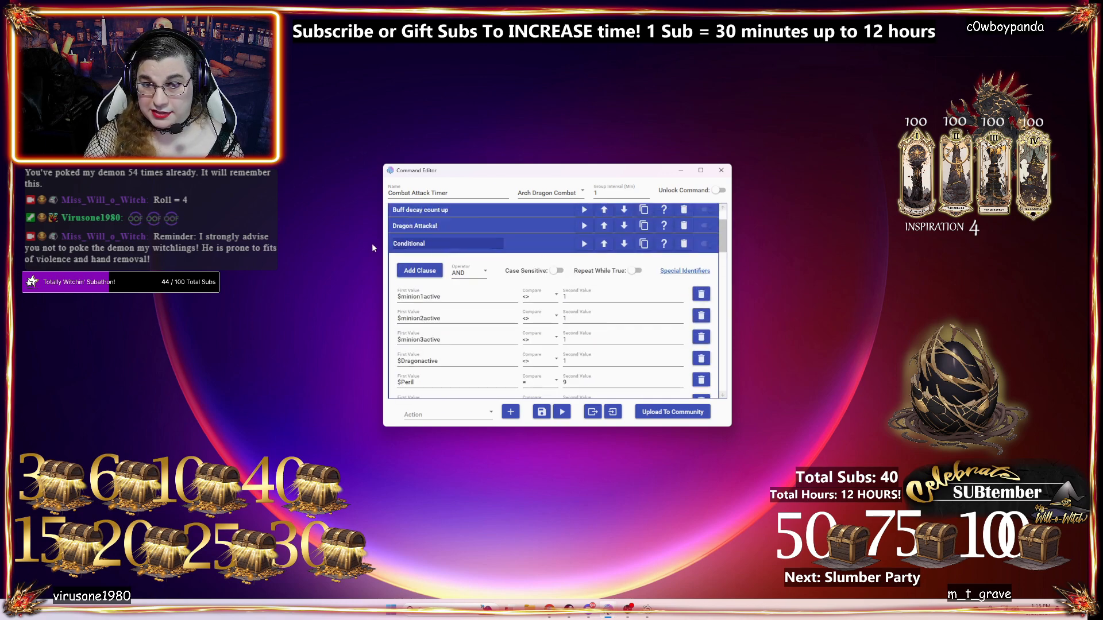
{"action": "scroll", "coordinate": [434, 247], "scroll_direction": "up", "scroll_amount": 1}
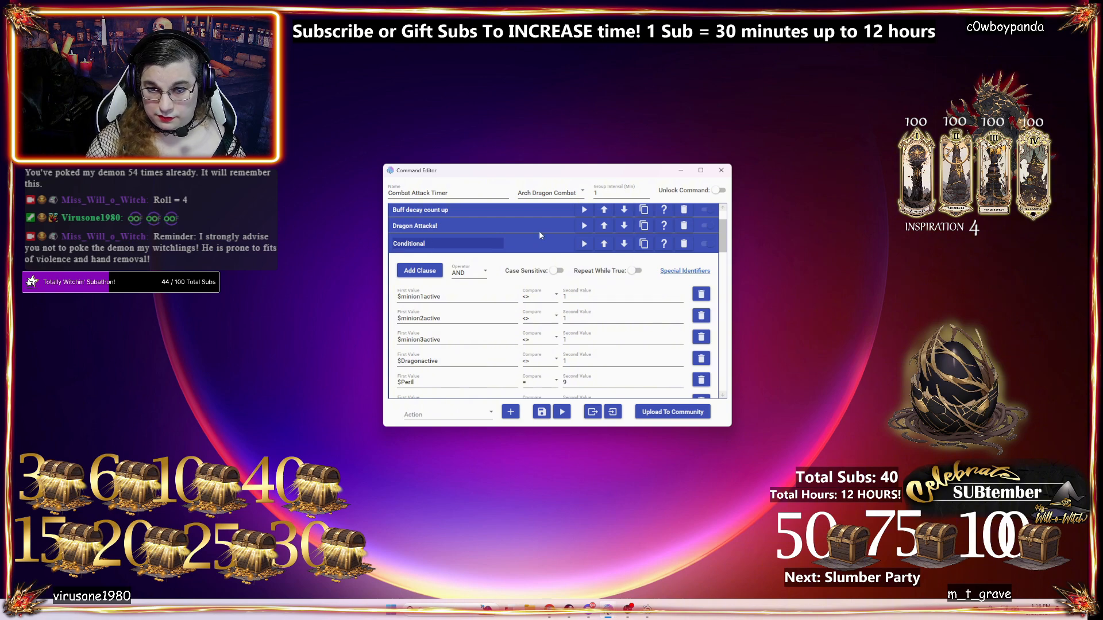
{"action": "key", "text": "BackSpace"}
{"action": "key", "text": "BackSpace"}
{"action": "key", "text": "BackSpace"}
{"action": "key", "text": "BackSpace"}
{"action": "key", "text": "BackSpace"}
{"action": "key", "text": "BackSpace"}
{"action": "key", "text": "BackSpace"}
{"action": "key", "text": "BackSpace"}
{"action": "key", "text": "BackSpace"}
{"action": "key", "text": "BackSpace"}
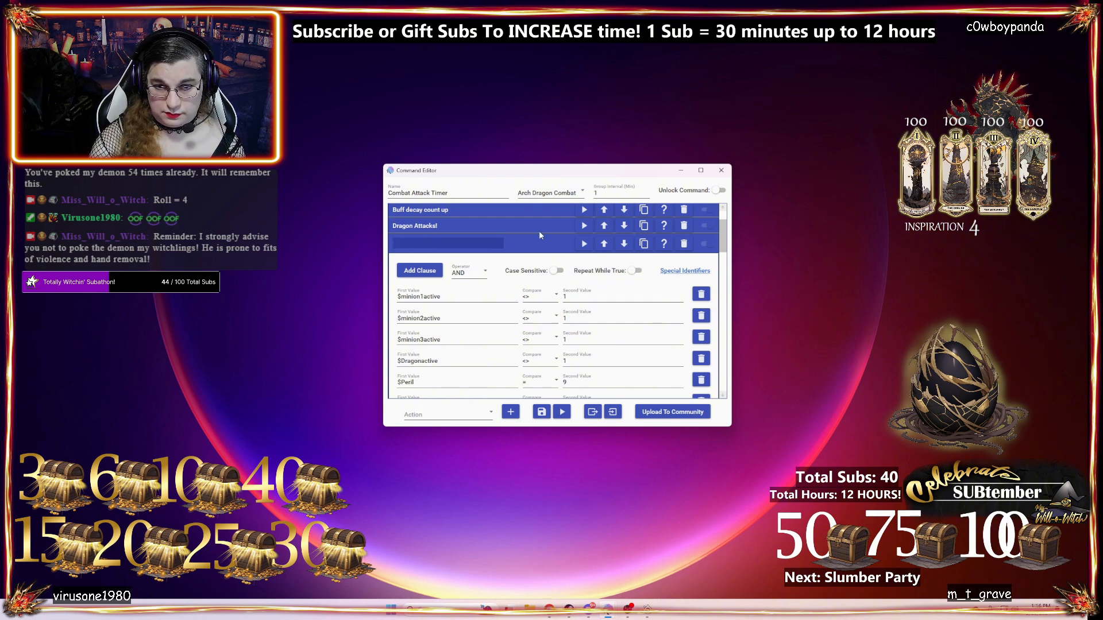
{"action": "type", "text": "Summo"}
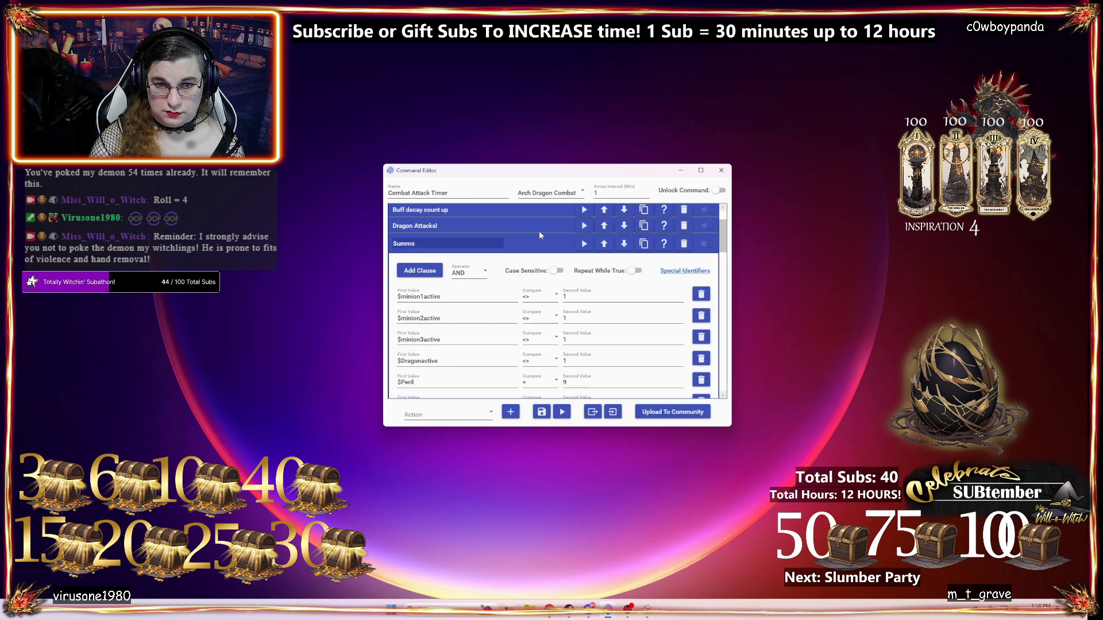
{"action": "scroll", "coordinate": [517, 264], "scroll_direction": "down", "scroll_amount": 10}
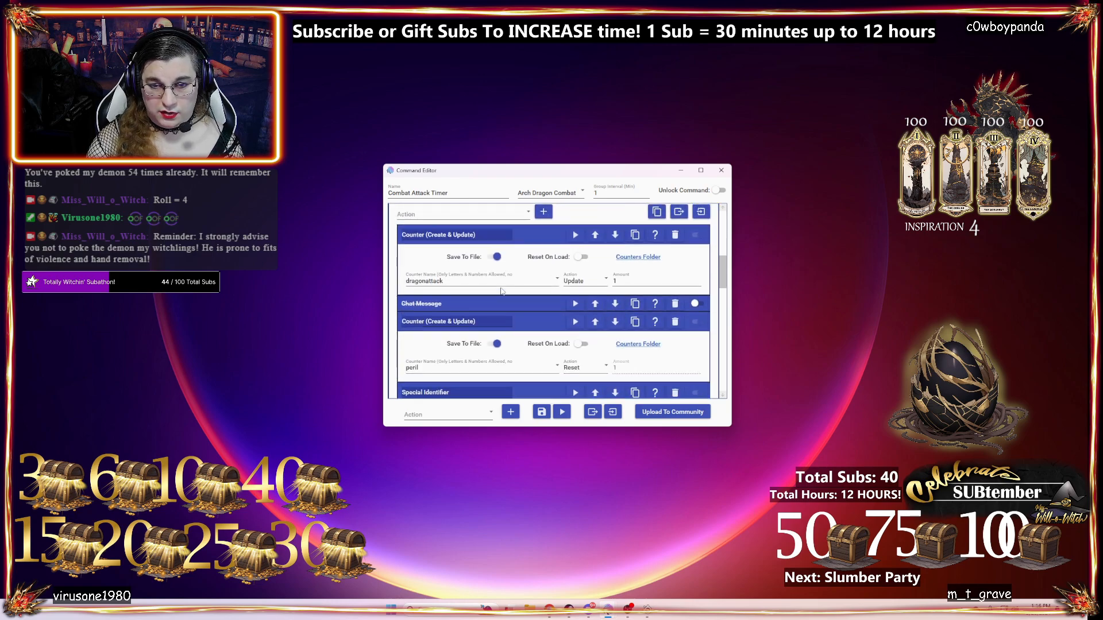
{"action": "double_click", "coordinate": [500, 294]}
{"action": "scroll", "coordinate": [501, 299], "scroll_direction": "down", "scroll_amount": 18}
{"action": "scroll", "coordinate": [501, 299], "scroll_direction": "up", "scroll_amount": 20}
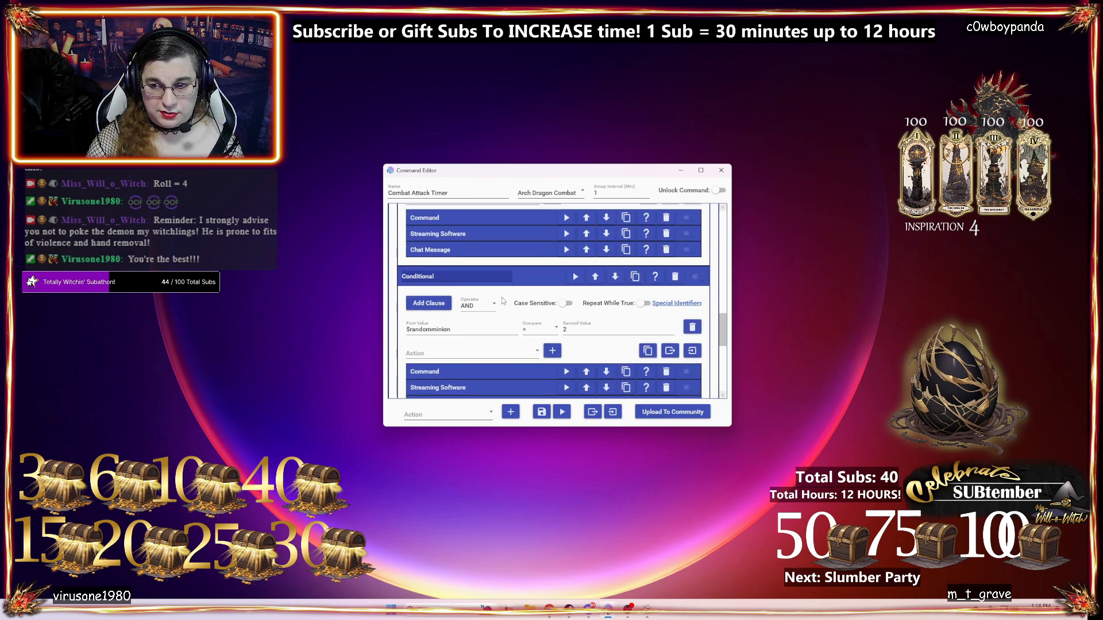
{"action": "scroll", "coordinate": [494, 272], "scroll_direction": "up", "scroll_amount": 10}
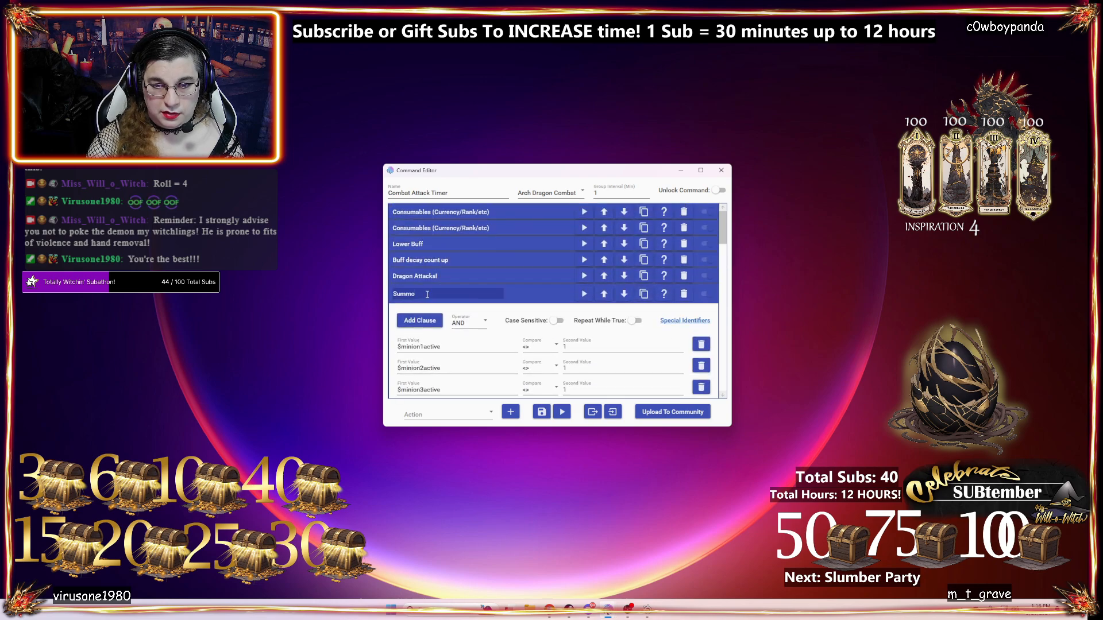
{"action": "type", "text": "Minion"}
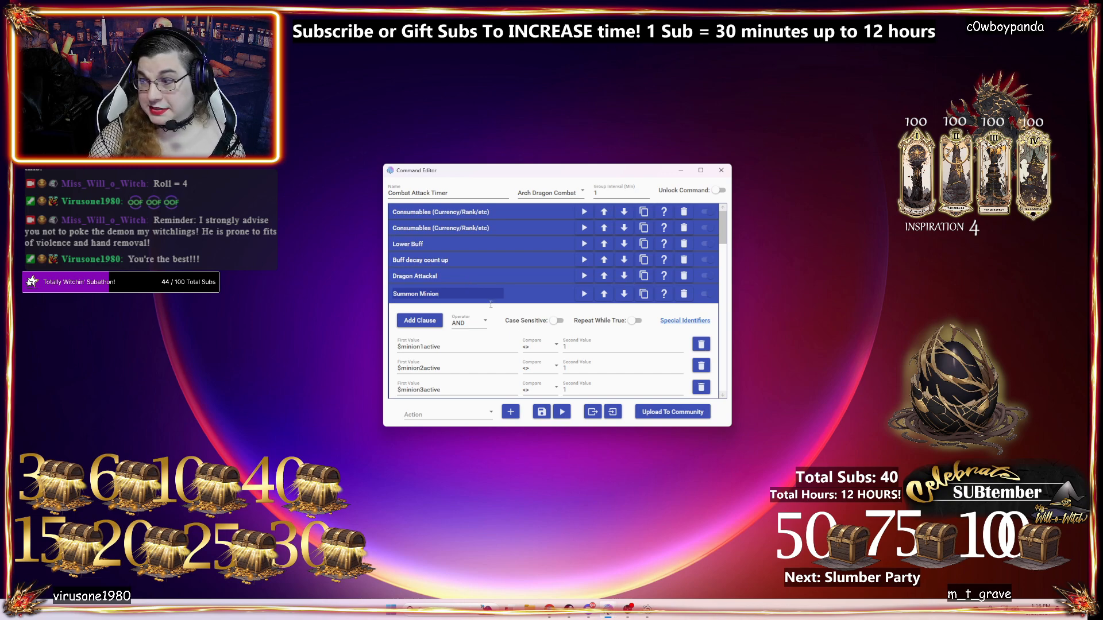
- Rename the Dragon Attacks! action as "Summon Dragon"
{"action": "left_click", "coordinate": [418, 278]}
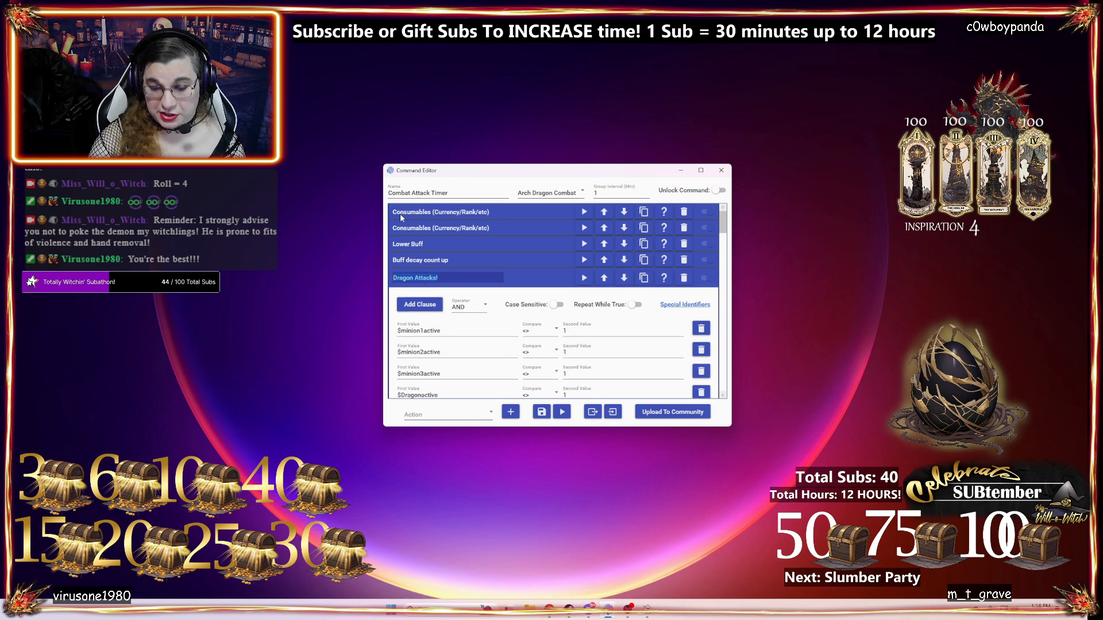
{"action": "type", "text": "Summonb"}
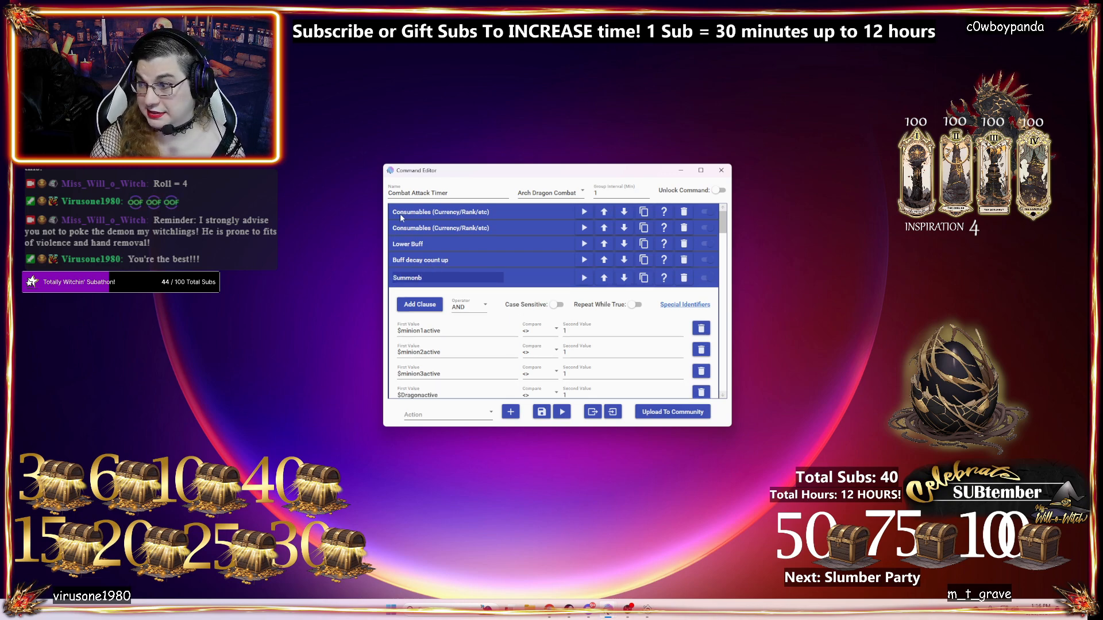
{"action": "type", "text": " DX"}
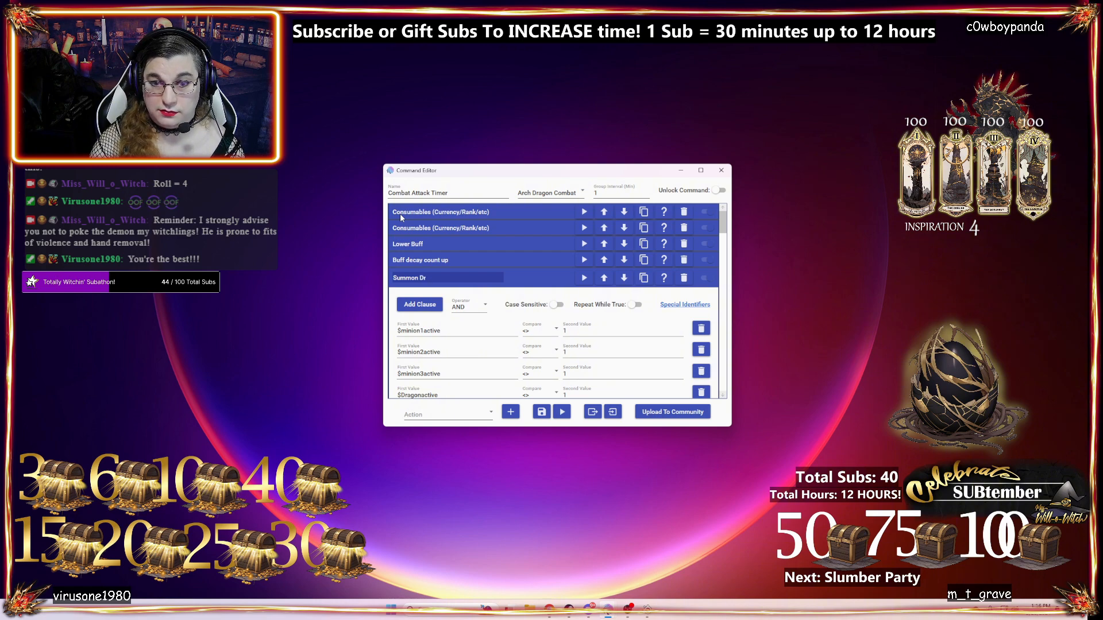
{"action": "type", "text": "gon"}
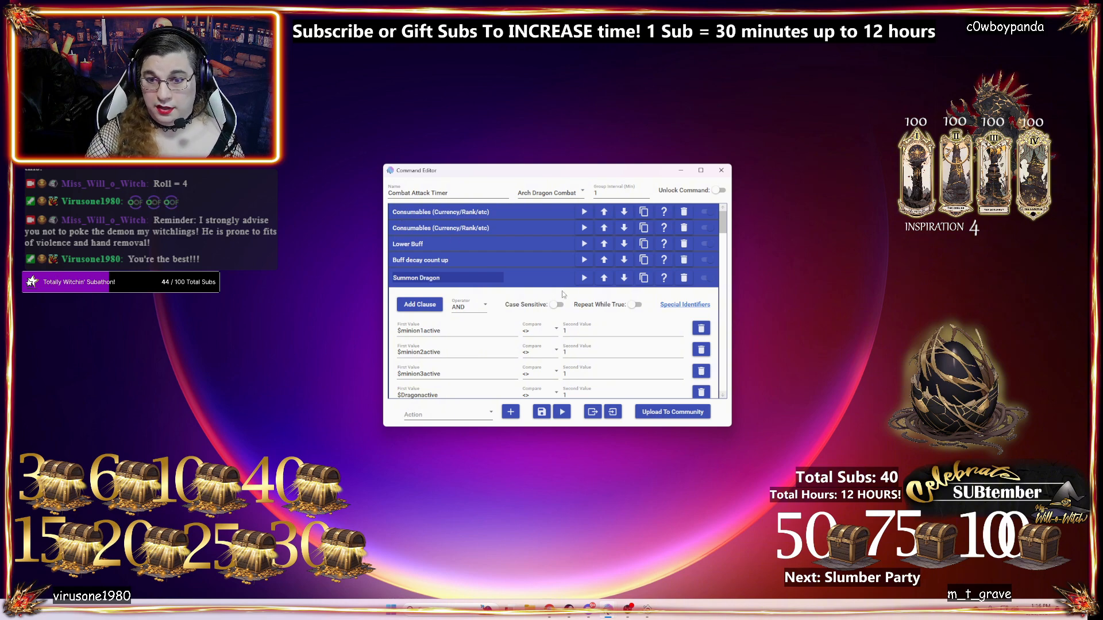
- Collapse the Summon Dragon and Summon Minion actions and enlarge the command editor window
{"action": "left_click", "coordinate": [544, 274]}
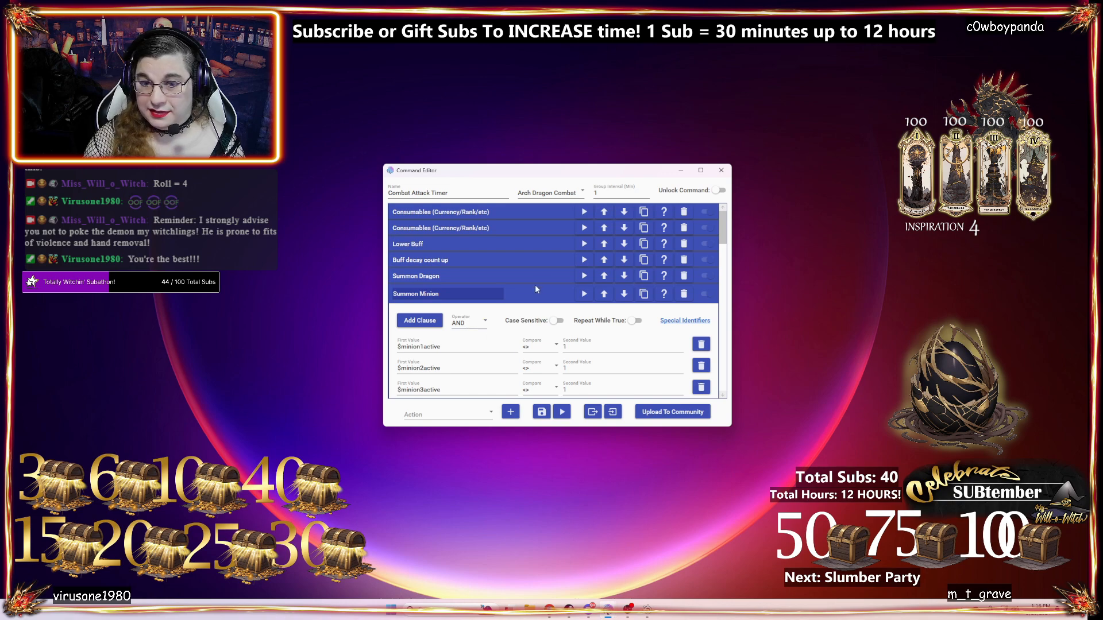
{"action": "left_click", "coordinate": [533, 296]}
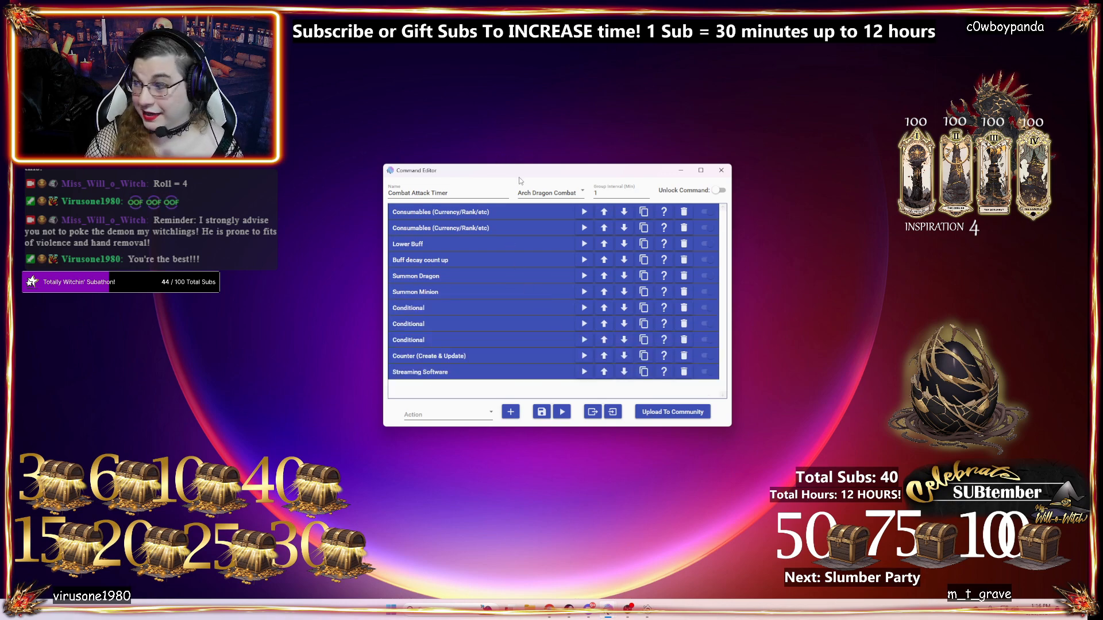
{"action": "left_click_drag", "start_coordinate": [513, 175], "coordinate": [492, 154]}
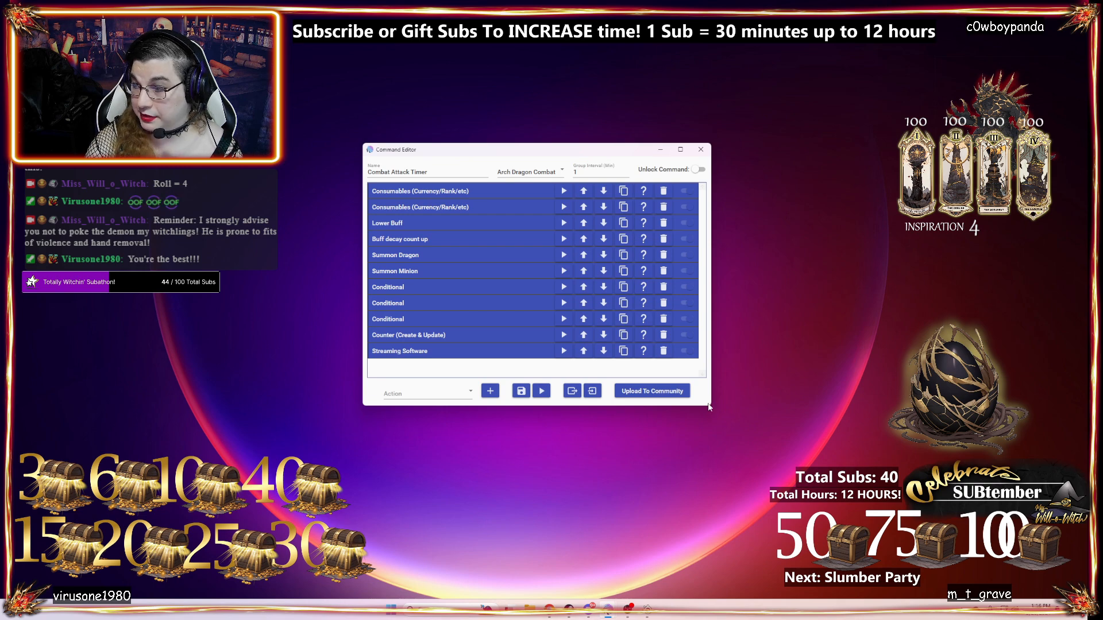
{"action": "left_click_drag", "start_coordinate": [709, 407], "coordinate": [789, 463]}
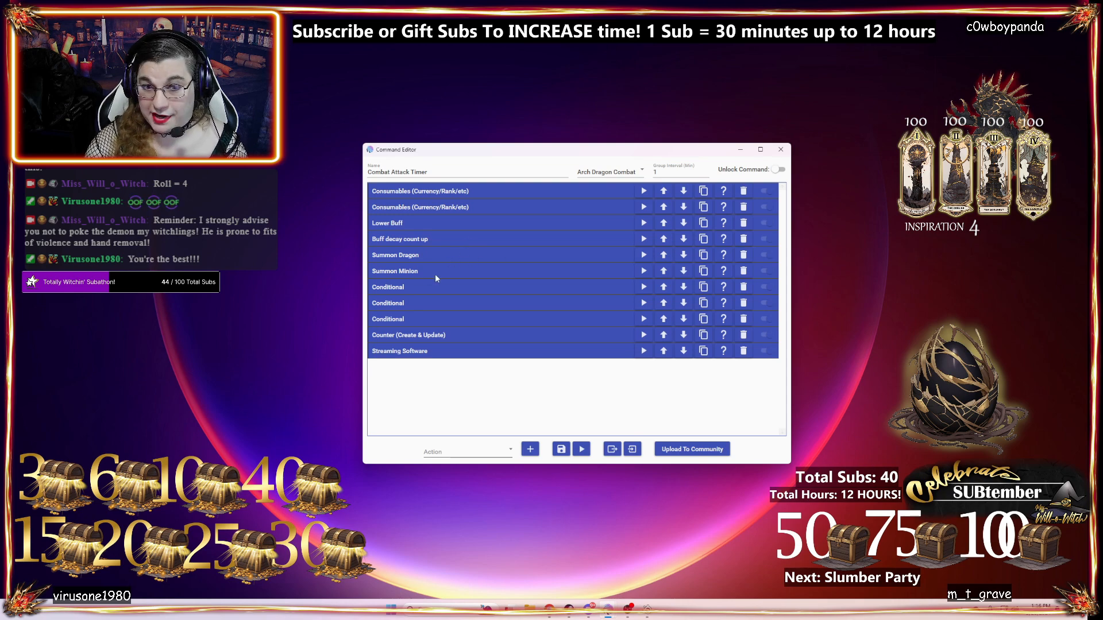
- Expand the Conditional below Summon Minion and examine its minion and dragon clauses and its nested peril counter settings
{"action": "left_click", "coordinate": [412, 290]}
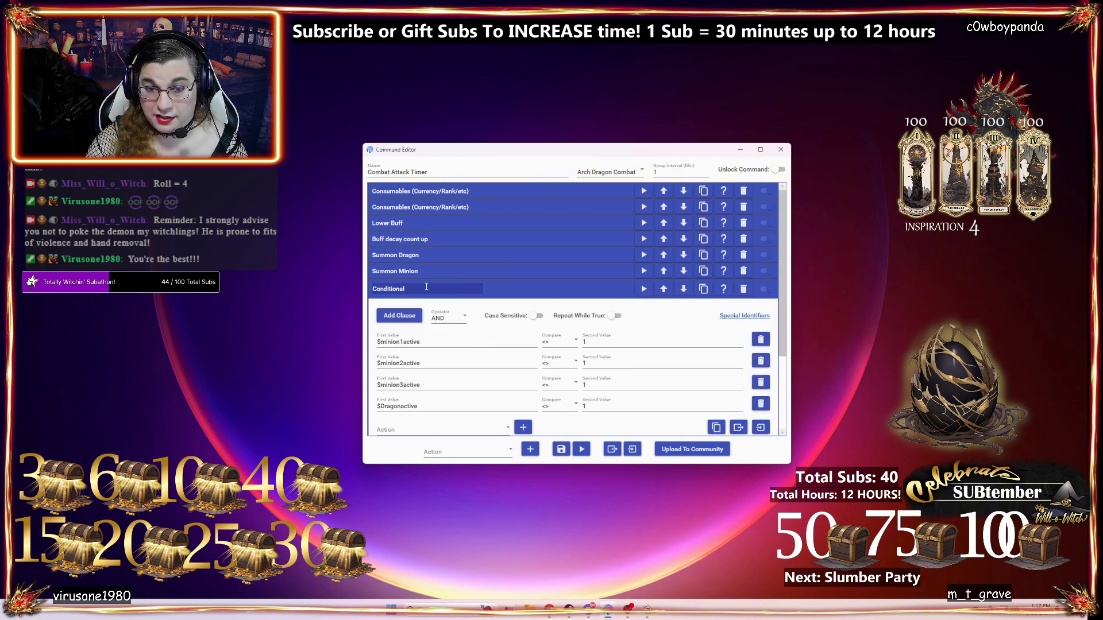
{"action": "scroll", "coordinate": [558, 362], "scroll_direction": "down", "scroll_amount": 3}
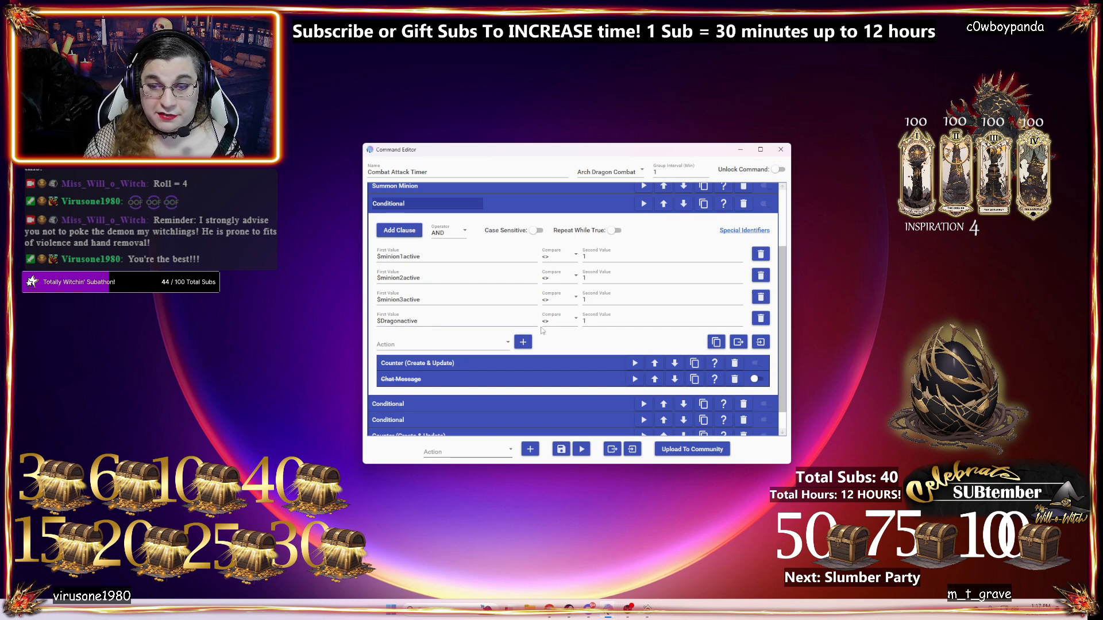
{"action": "left_click", "coordinate": [498, 362]}
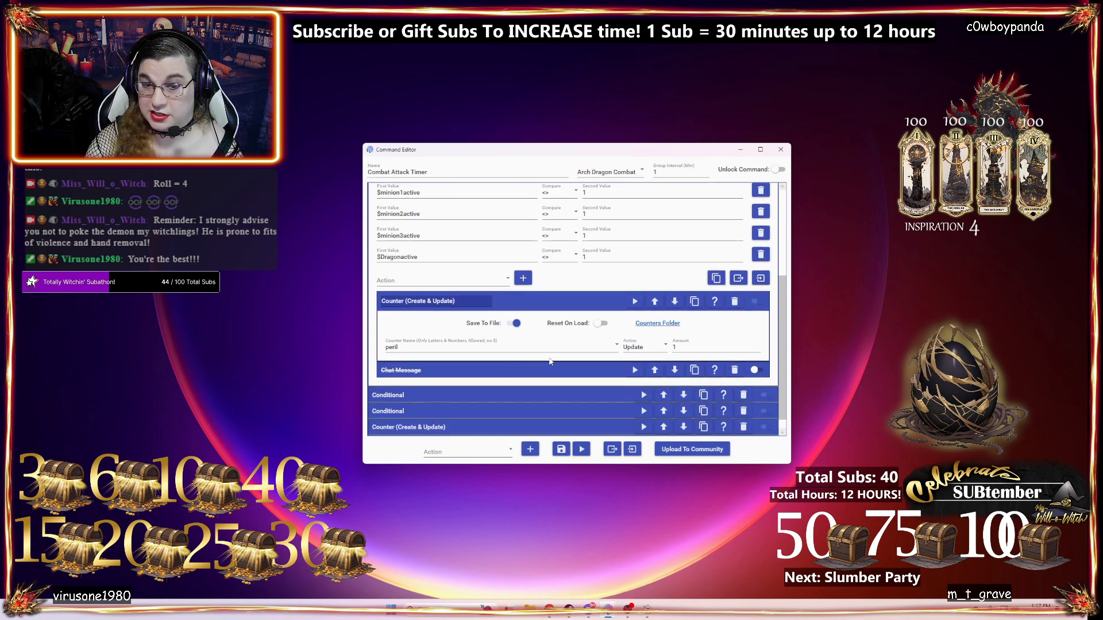
{"action": "scroll", "coordinate": [560, 326], "scroll_direction": "up", "scroll_amount": 1}
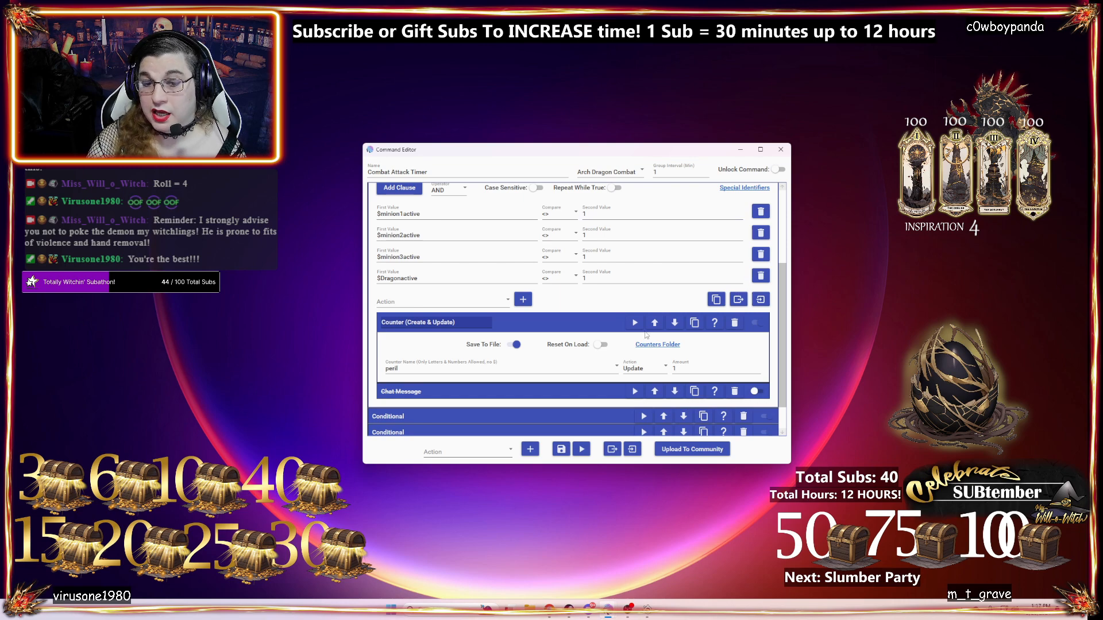
{"action": "scroll", "coordinate": [608, 258], "scroll_direction": "up", "scroll_amount": 2}
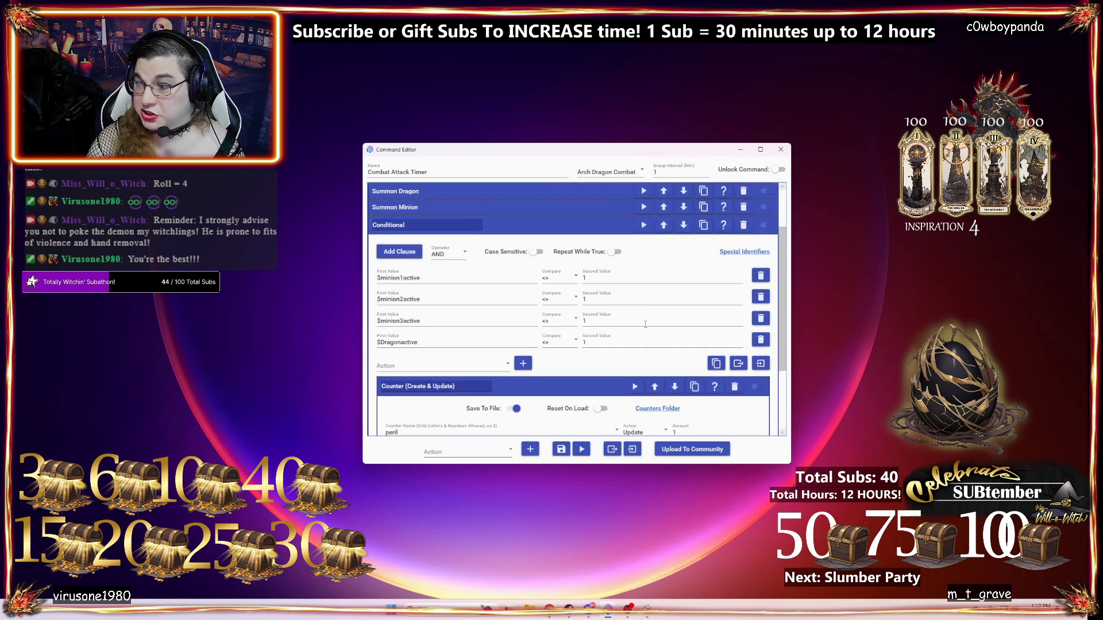
{"action": "scroll", "coordinate": [604, 267], "scroll_direction": "down", "scroll_amount": 2}
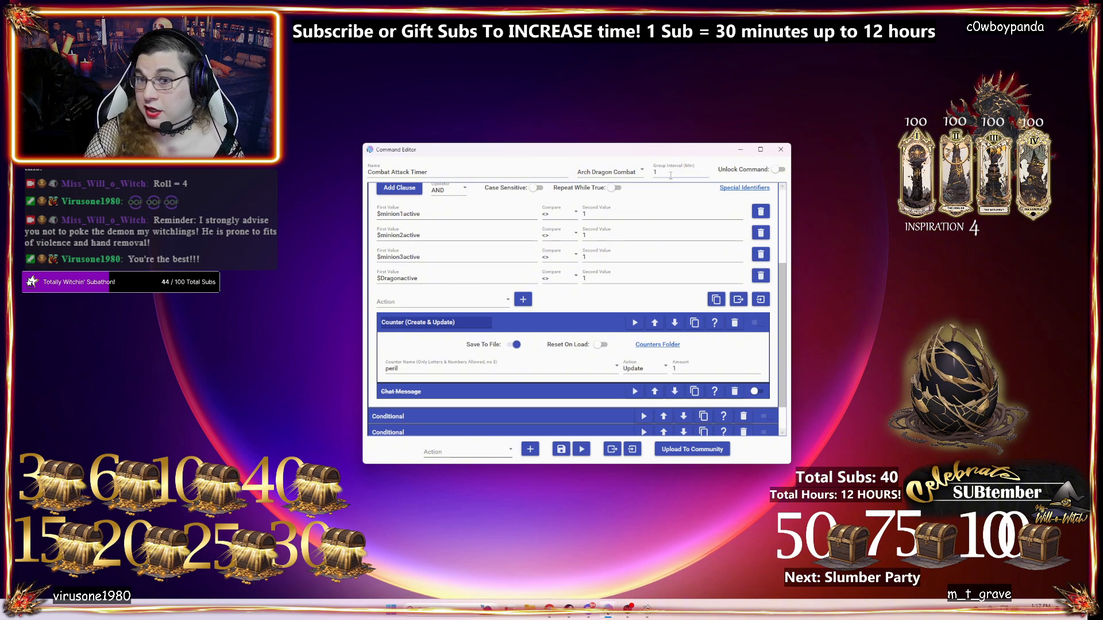
{"action": "scroll", "coordinate": [527, 352], "scroll_direction": "up", "scroll_amount": 2}
{"action": "scroll", "coordinate": [539, 353], "scroll_direction": "down", "scroll_amount": 1}
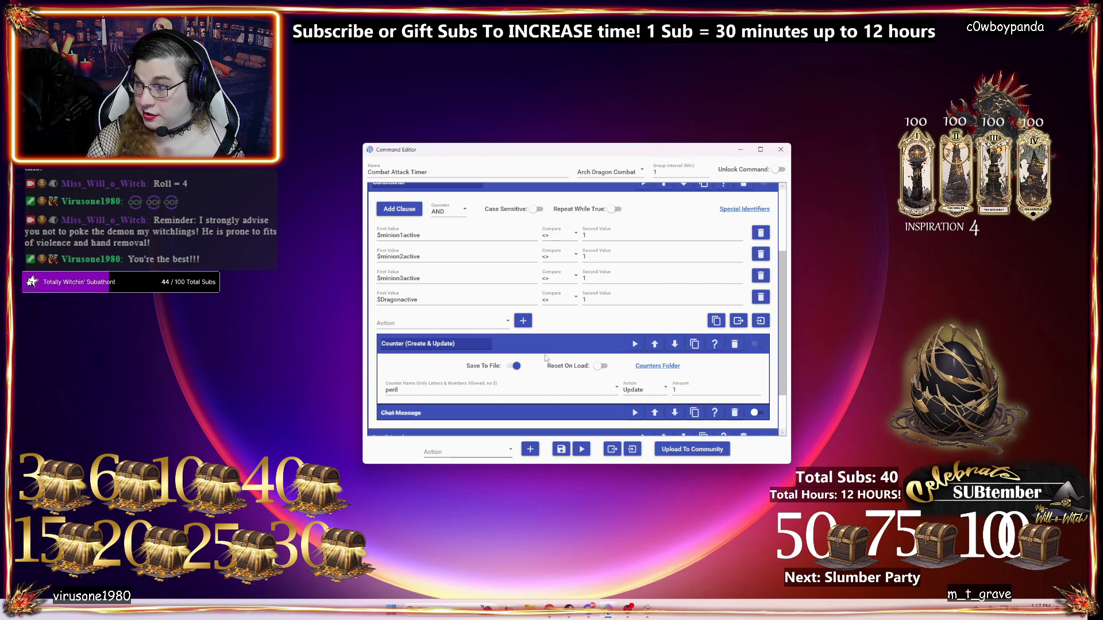
{"action": "scroll", "coordinate": [530, 329], "scroll_direction": "up", "scroll_amount": 2}
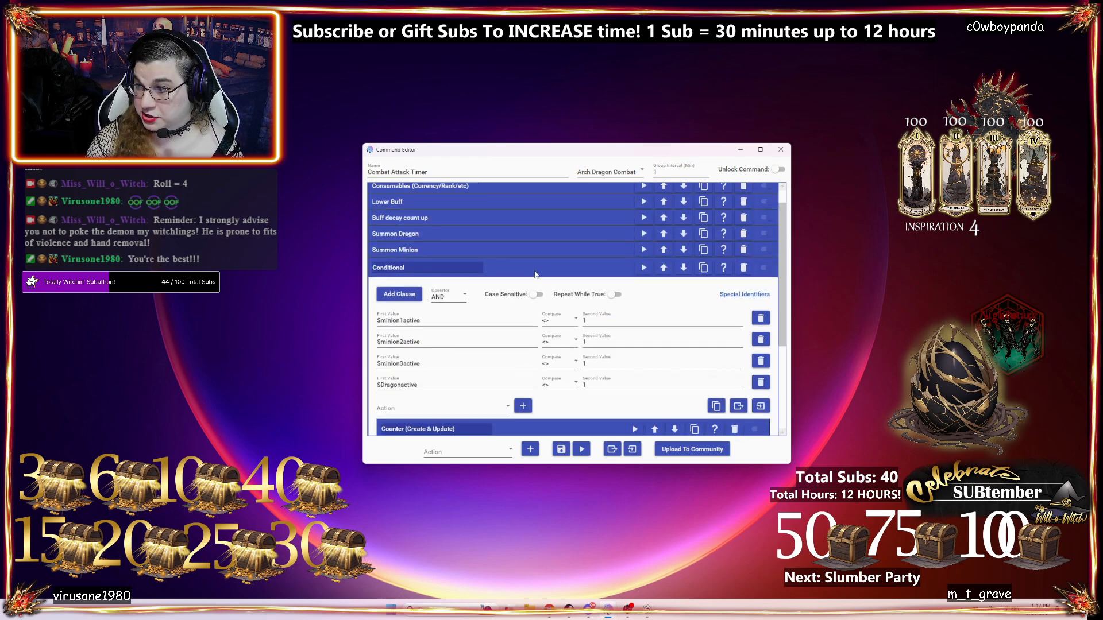
{"action": "scroll", "coordinate": [554, 328], "scroll_direction": "down", "scroll_amount": 3}
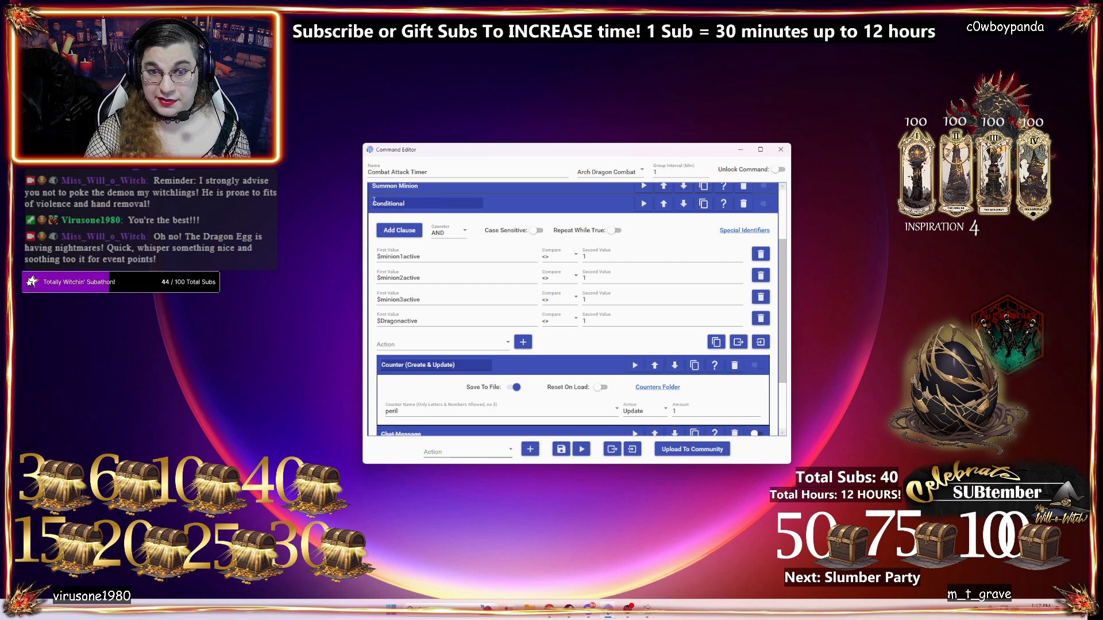
- Rename the Conditional below Summon Minion as "Counting up to Minion"
{"action": "left_click", "coordinate": [408, 200]}
{"action": "left_click", "coordinate": [408, 289]}
{"action": "left_click_drag", "start_coordinate": [408, 289], "coordinate": [365, 281]}
{"action": "type", "text": "Counting up t"}
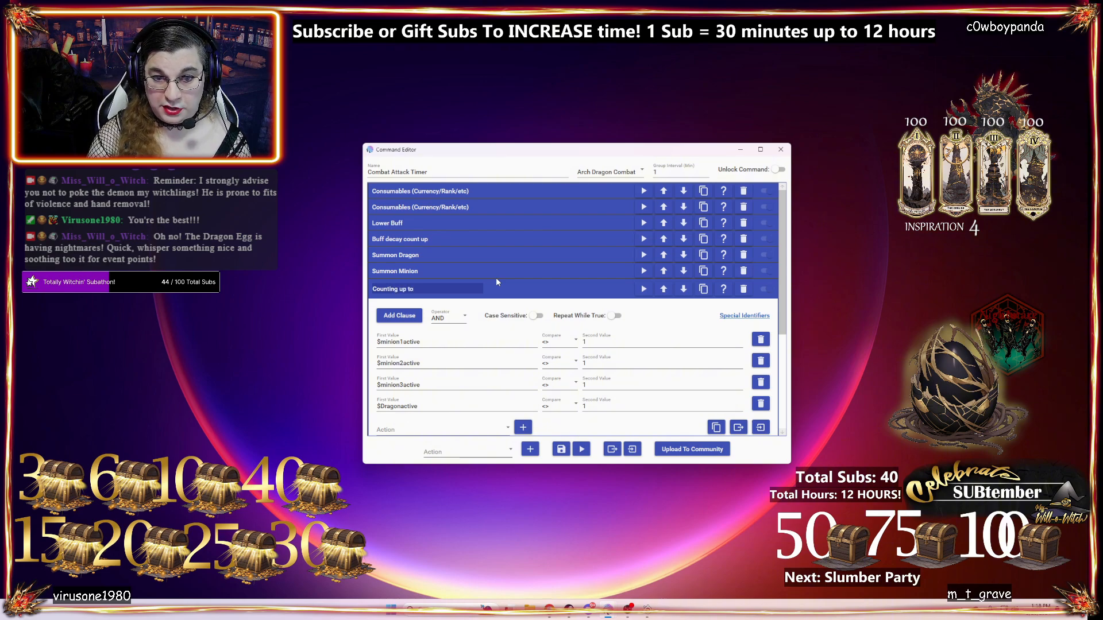
{"action": "type", "text": "o Minion"}
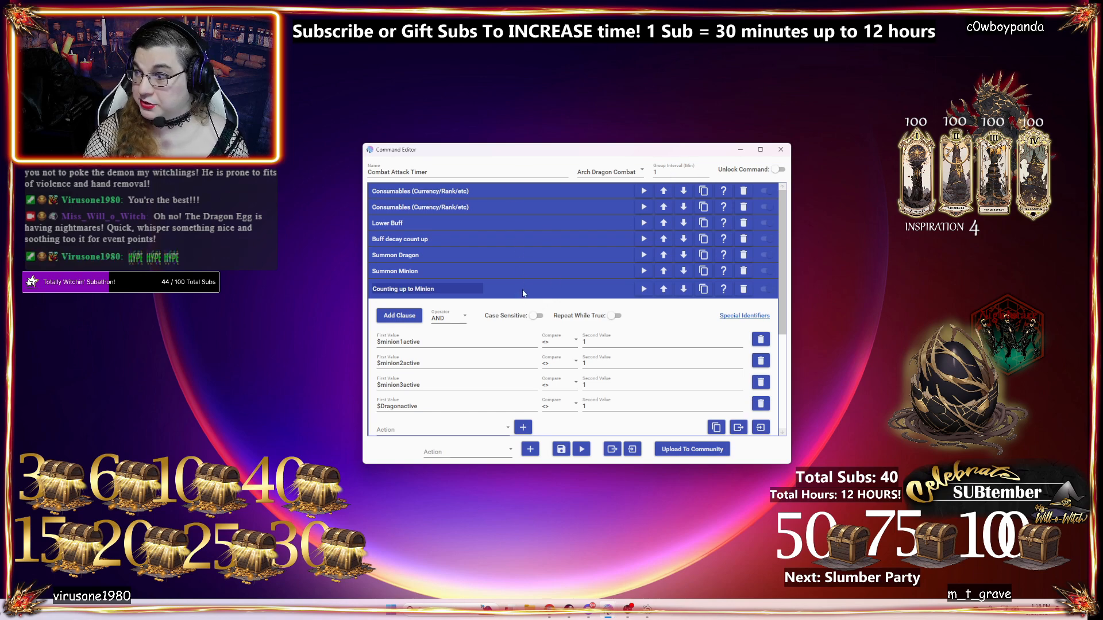
- Collapse Counting up to Minion, then expand the Conditional below it and examine its minion clauses and nested conditionals
{"action": "left_click", "coordinate": [528, 293]}
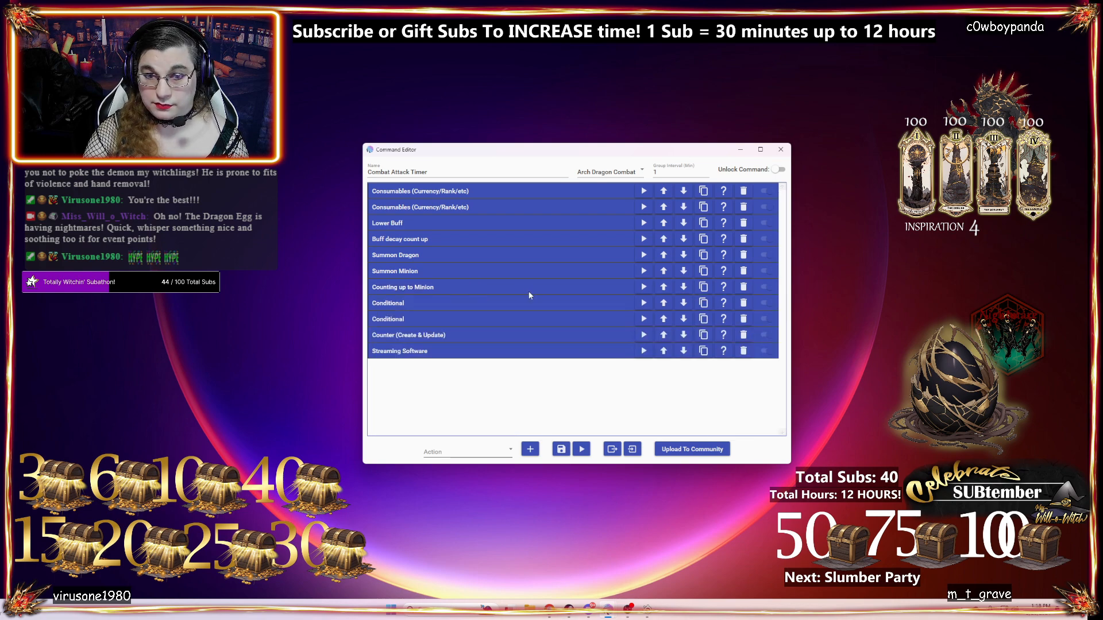
{"action": "left_click", "coordinate": [515, 301]}
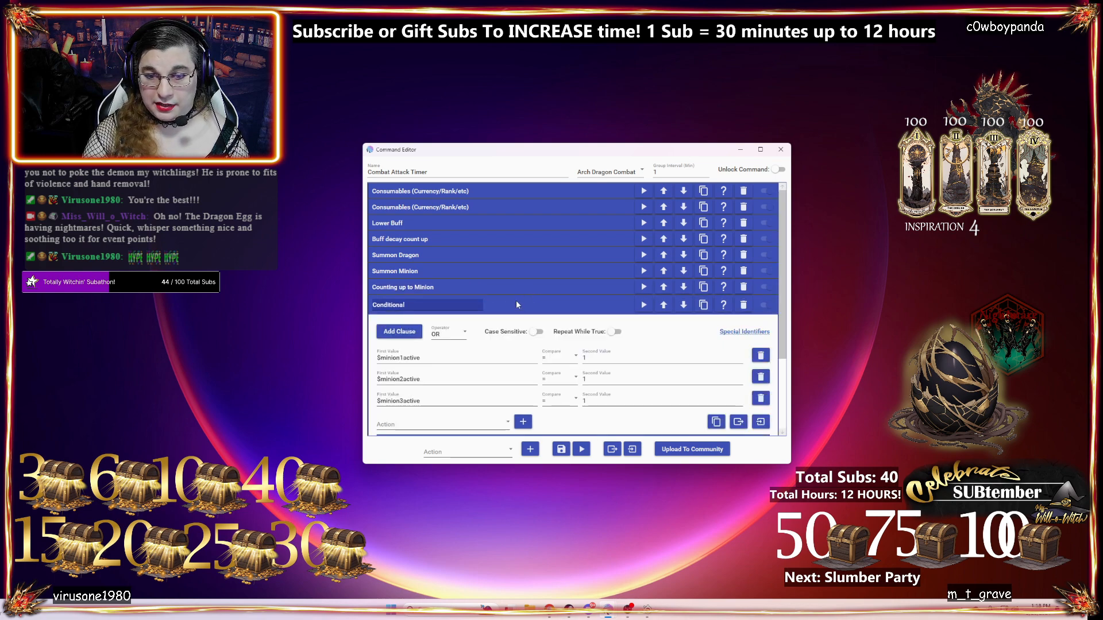
{"action": "scroll", "coordinate": [517, 309], "scroll_direction": "down", "scroll_amount": 2}
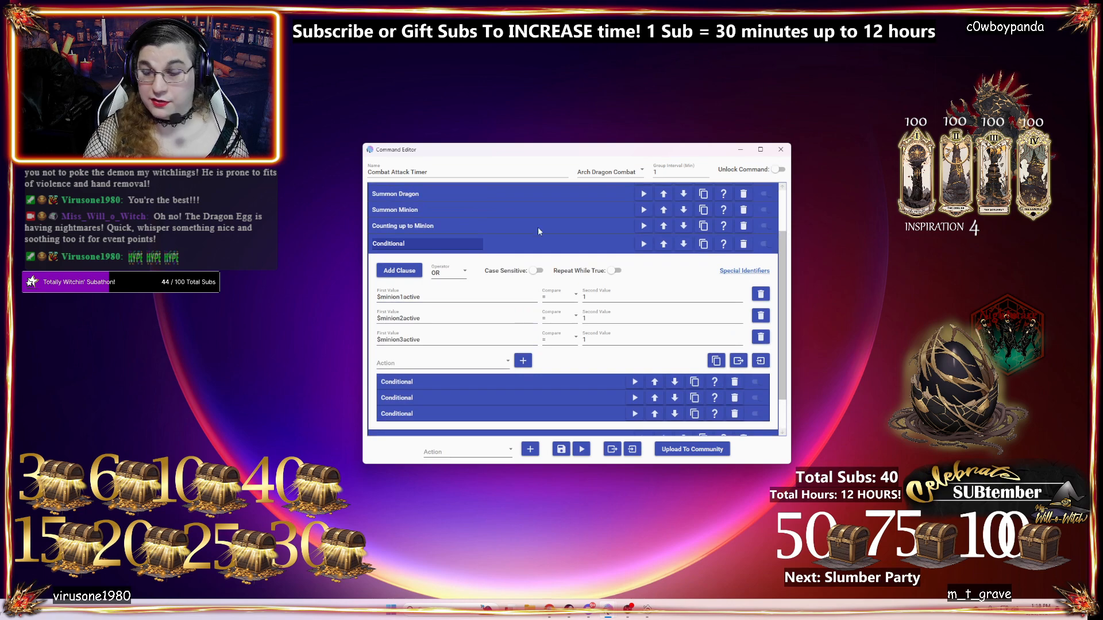
{"action": "scroll", "coordinate": [538, 227], "scroll_direction": "up", "scroll_amount": 2}
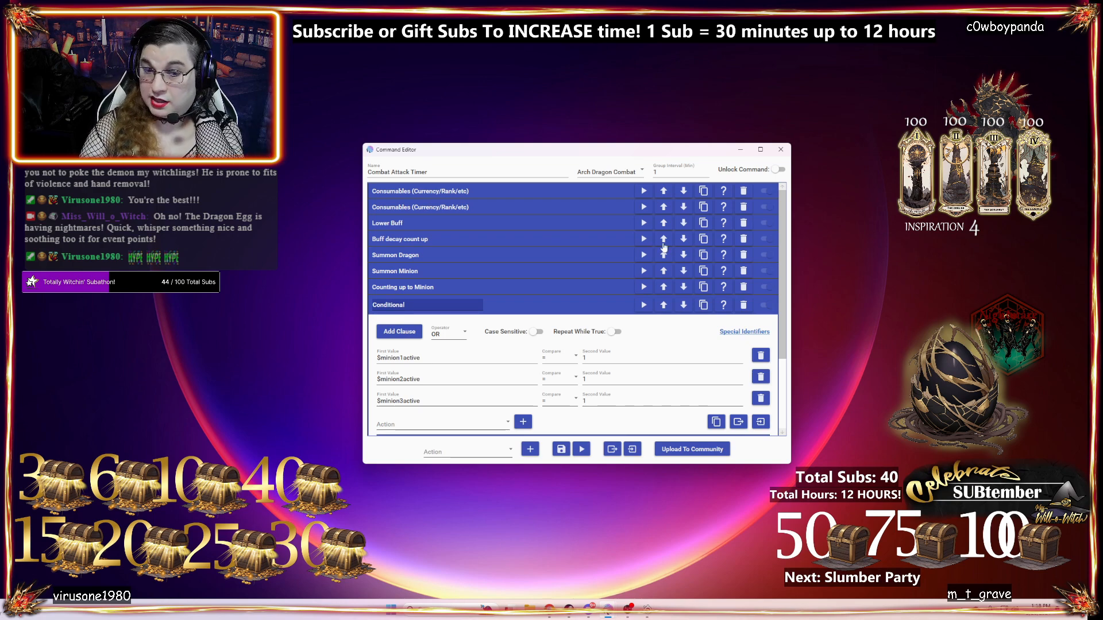
{"action": "scroll", "coordinate": [530, 349], "scroll_direction": "down", "scroll_amount": 5}
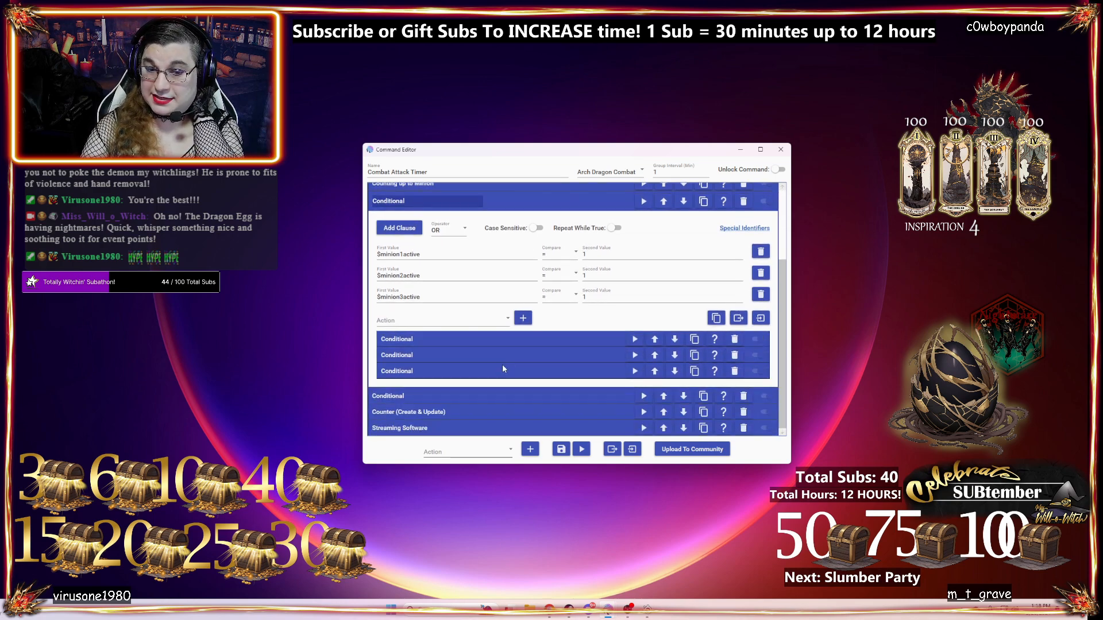
{"action": "scroll", "coordinate": [502, 366], "scroll_direction": "up", "scroll_amount": 3}
- Rename the Conditional below Counting up to Minion as "Active Monster Attacks", clearing out any stray pasted text
{"action": "left_click_drag", "start_coordinate": [405, 265], "coordinate": [355, 263]}
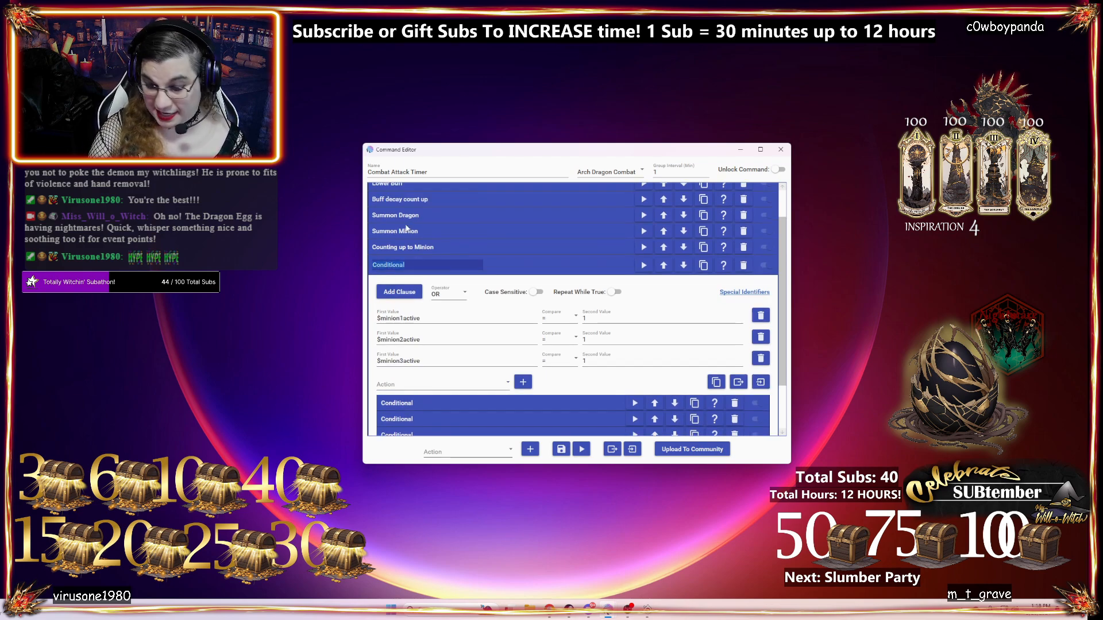
{"action": "type", "text": "Active Monster Atta"}
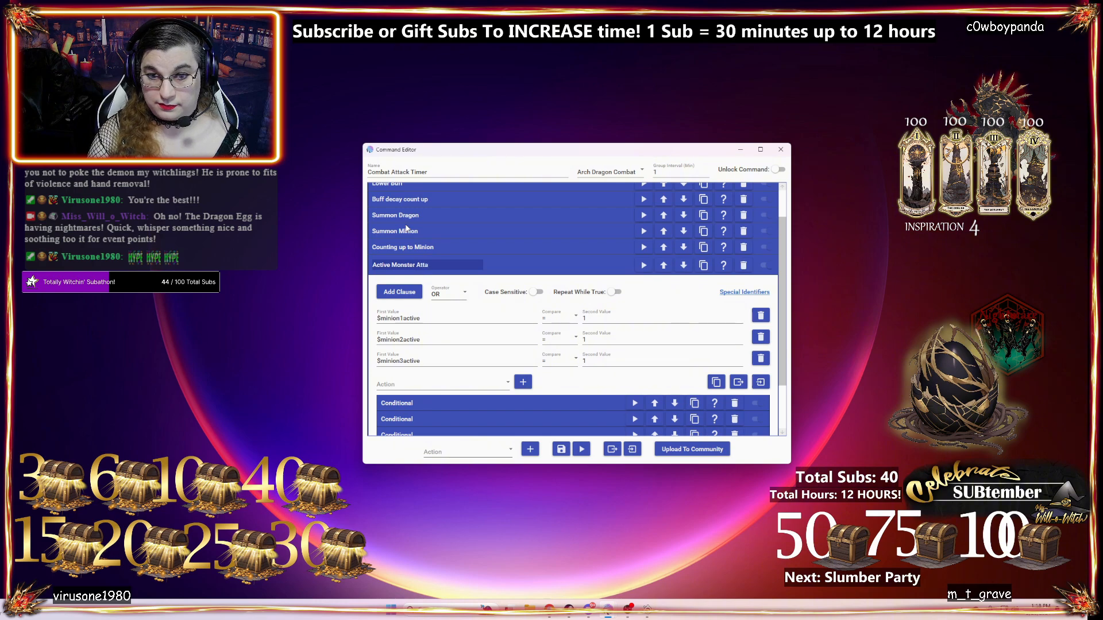
{"action": "key", "text": "ctrl+v"}
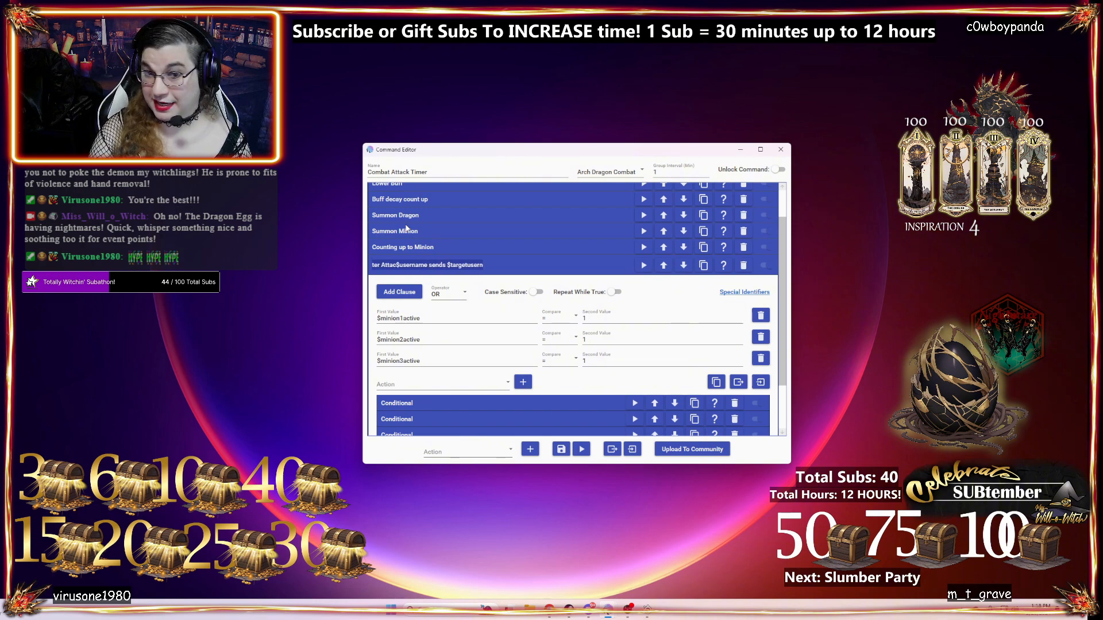
{"action": "key", "text": "BackSpace"}
{"action": "key", "text": "BackSpace"}
{"action": "key", "text": "BackSpace"}
{"action": "key", "text": "BackSpace"}
{"action": "key", "text": "BackSpace"}
{"action": "key", "text": "BackSpace"}
{"action": "key", "text": "BackSpace"}
{"action": "key", "text": "BackSpace"}
{"action": "key", "text": "BackSpace"}
{"action": "key", "text": "BackSpace"}
{"action": "key", "text": "BackSpace"}
{"action": "key", "text": "BackSpace"}
{"action": "key", "text": "BackSpace"}
{"action": "key", "text": "BackSpace"}
{"action": "key", "text": "BackSpace"}
{"action": "key", "text": "BackSpace"}
{"action": "key", "text": "BackSpace"}
{"action": "key", "text": "BackSpace"}
{"action": "key", "text": "BackSpace"}
{"action": "key", "text": "BackSpace"}
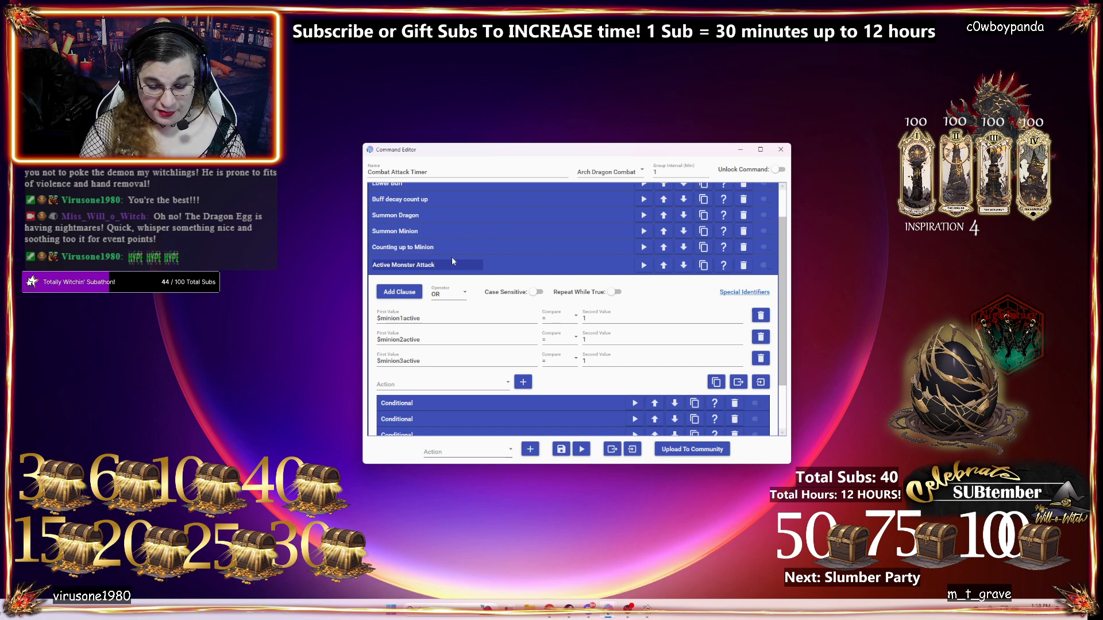
{"action": "scroll", "coordinate": [514, 235], "scroll_direction": "up", "scroll_amount": 1}
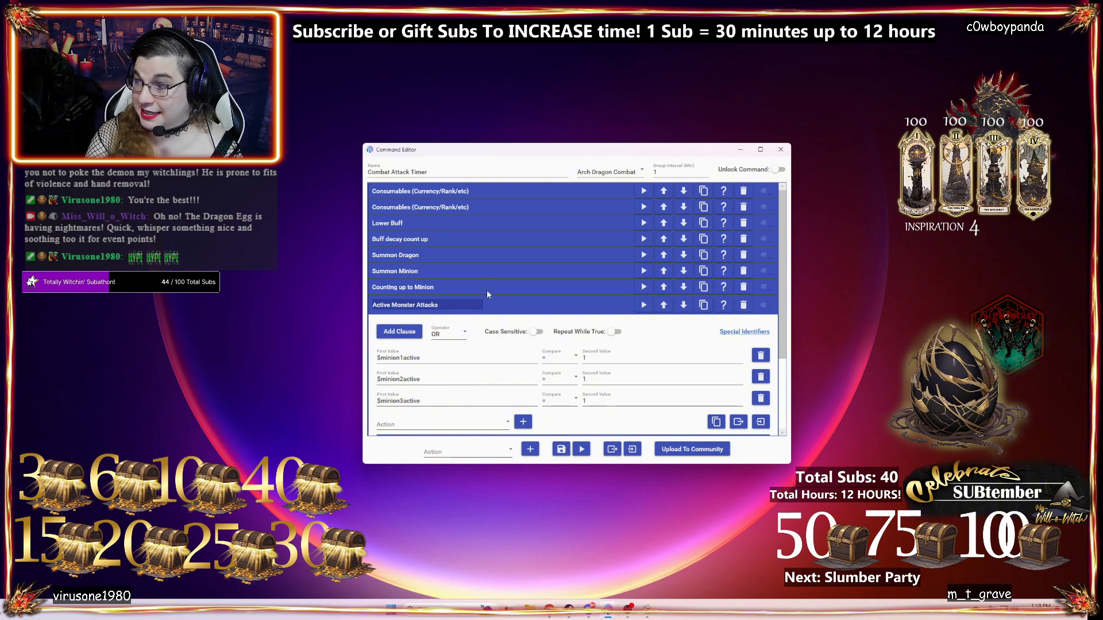
- Move the command editor window higher and review the minion clauses and nested conditionals of Active Monster Attacks
{"action": "scroll", "coordinate": [494, 294], "scroll_direction": "down", "scroll_amount": 2}
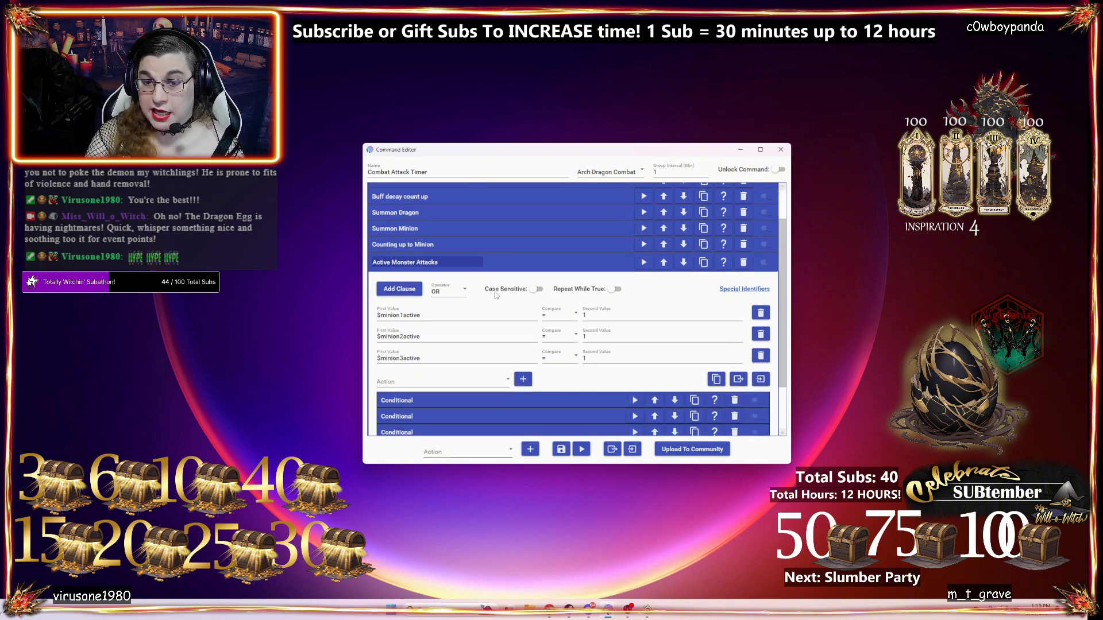
{"action": "scroll", "coordinate": [501, 316], "scroll_direction": "down", "scroll_amount": 1}
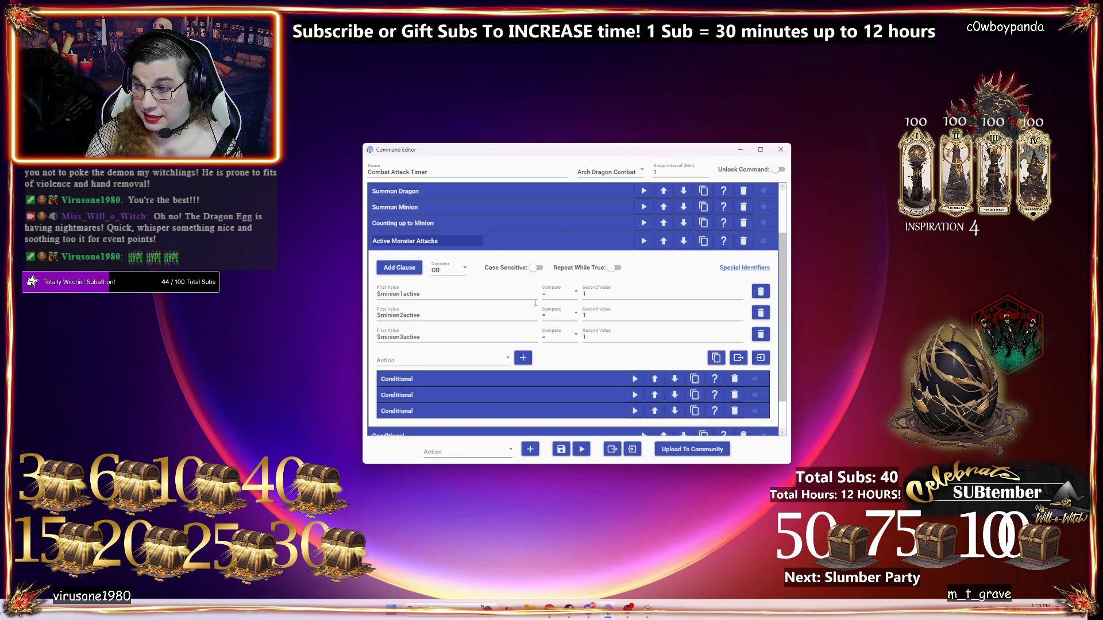
{"action": "scroll", "coordinate": [562, 305], "scroll_direction": "down", "scroll_amount": 1}
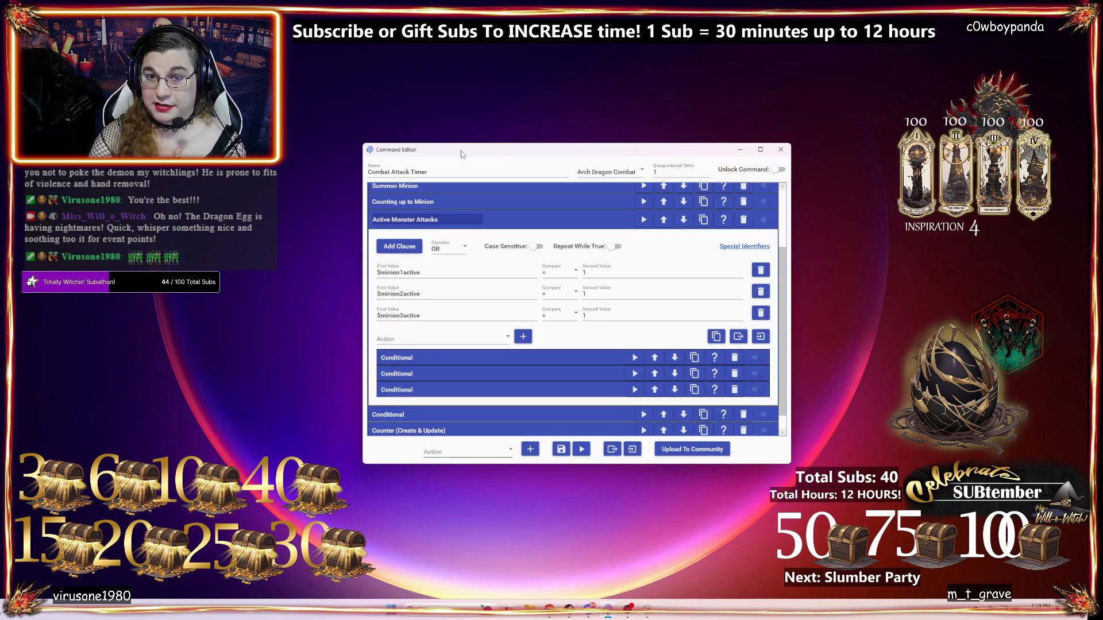
{"action": "left_click_drag", "start_coordinate": [461, 154], "coordinate": [461, 98]}
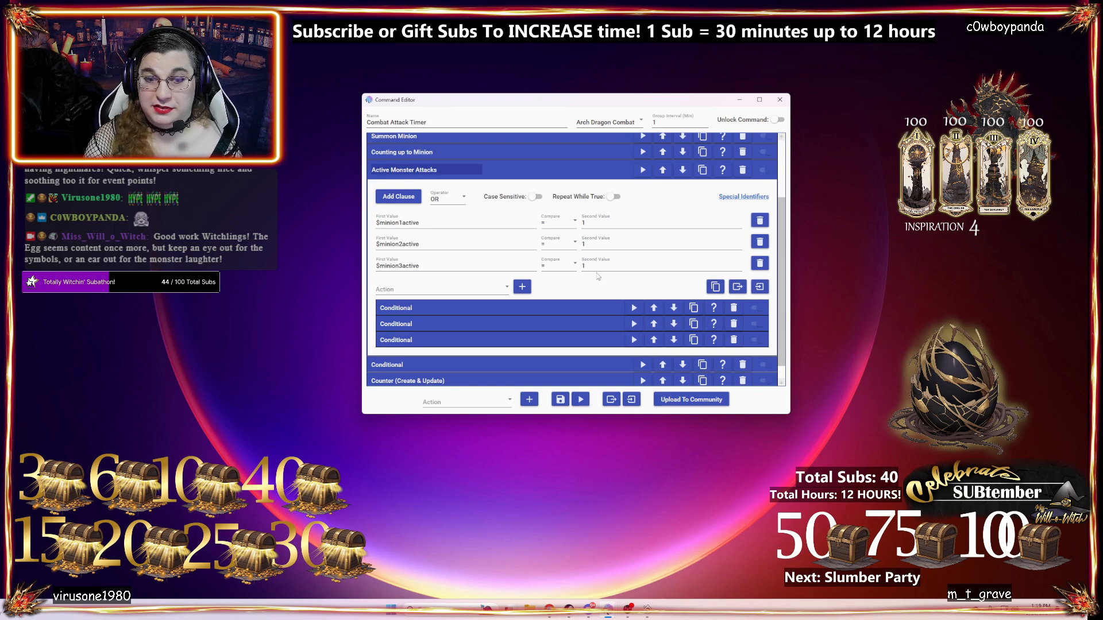
{"action": "scroll", "coordinate": [483, 337], "scroll_direction": "down", "scroll_amount": 1}
{"action": "scroll", "coordinate": [491, 322], "scroll_direction": "up", "scroll_amount": 2}
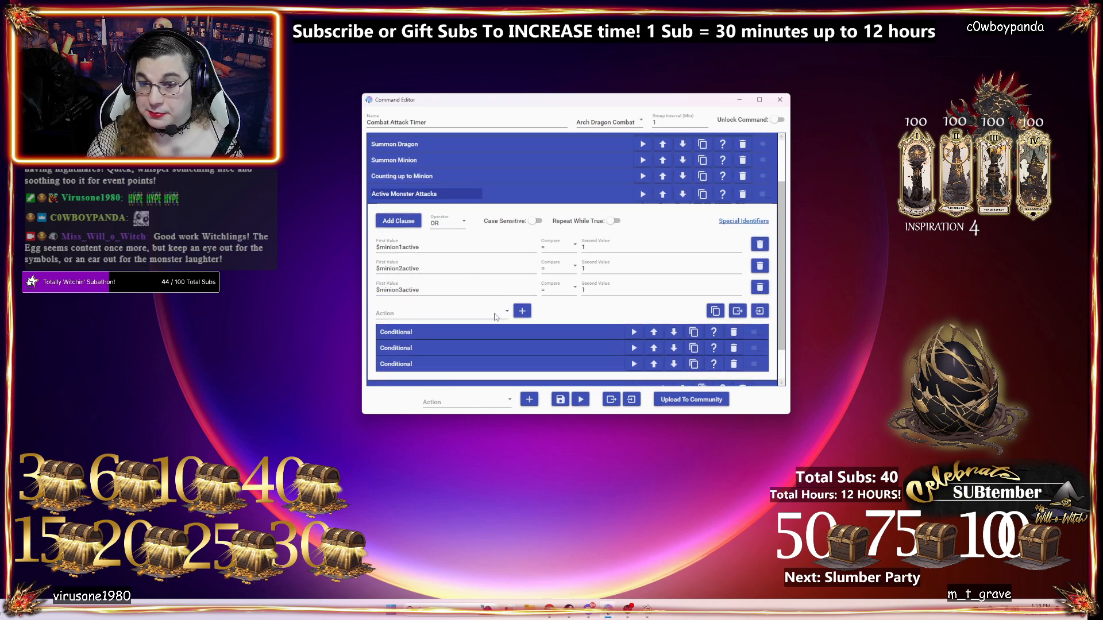
{"action": "scroll", "coordinate": [495, 316], "scroll_direction": "down", "scroll_amount": 1}
- Expand the first nested Conditional in Active Monster Attacks and examine its $minion1active clause and Command action
{"action": "left_click", "coordinate": [481, 310]}
{"action": "scroll", "coordinate": [550, 282], "scroll_direction": "down", "scroll_amount": 3}
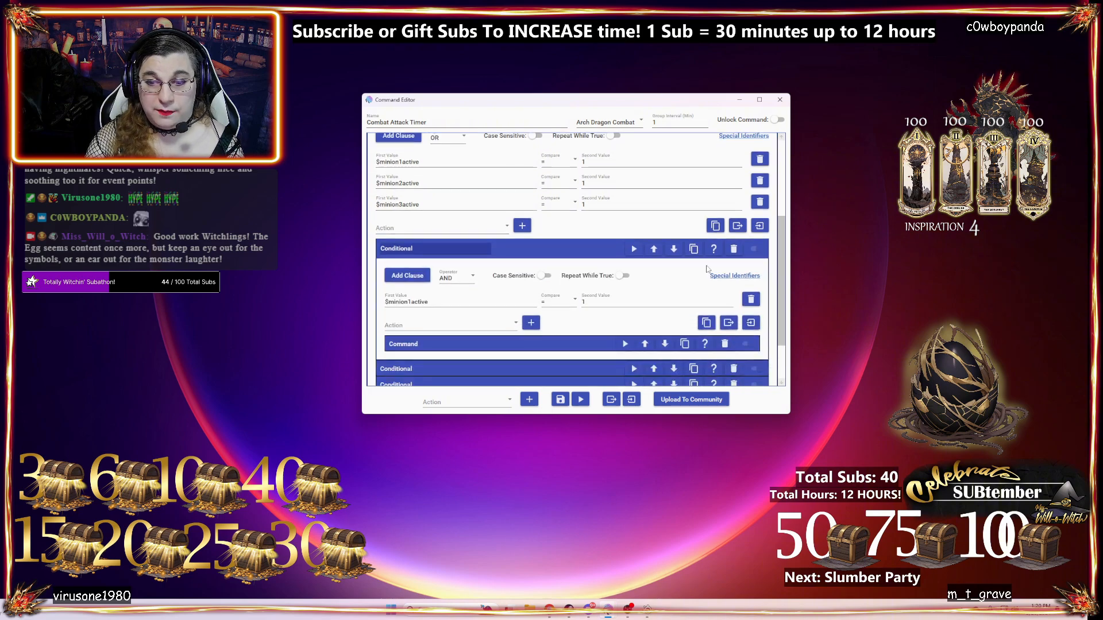
{"action": "scroll", "coordinate": [559, 271], "scroll_direction": "up", "scroll_amount": 1}
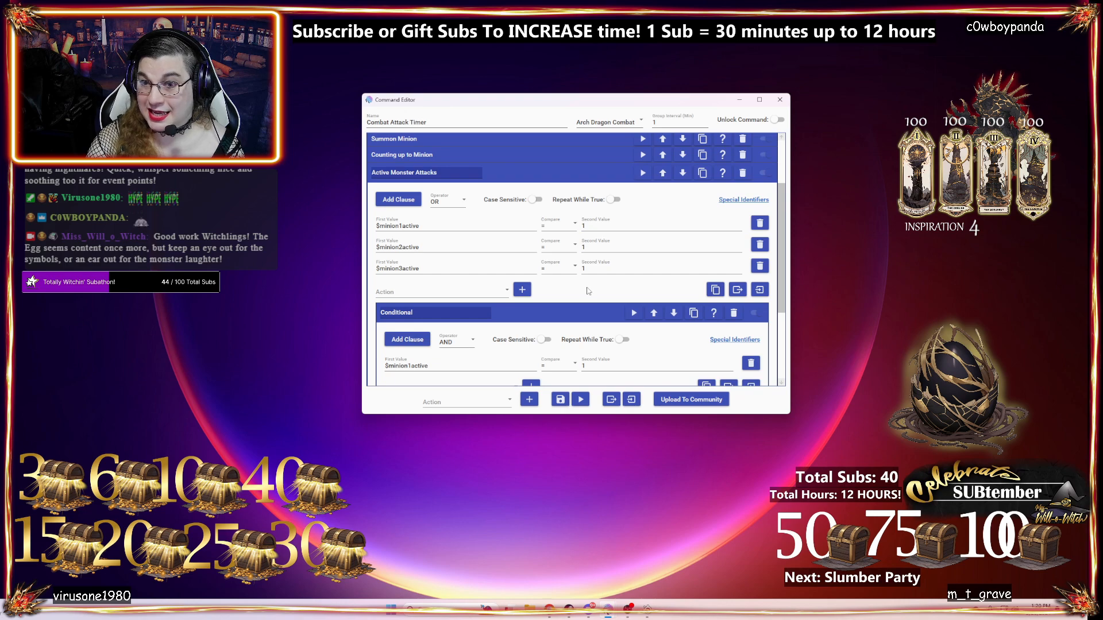
{"action": "scroll", "coordinate": [577, 283], "scroll_direction": "down", "scroll_amount": 1}
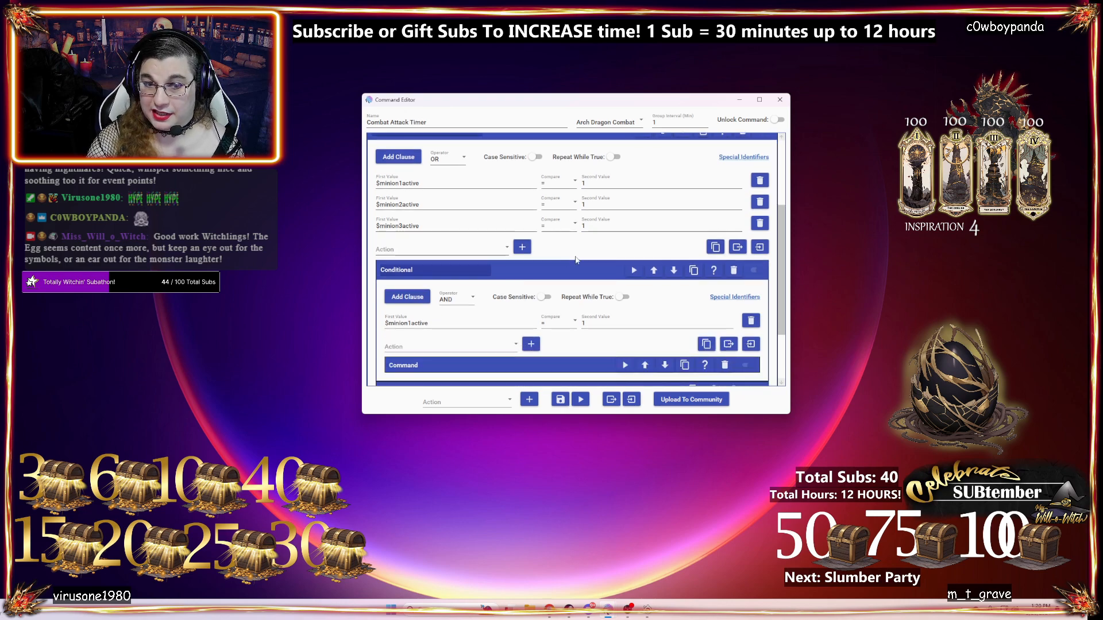
{"action": "scroll", "coordinate": [576, 260], "scroll_direction": "up", "scroll_amount": 1}
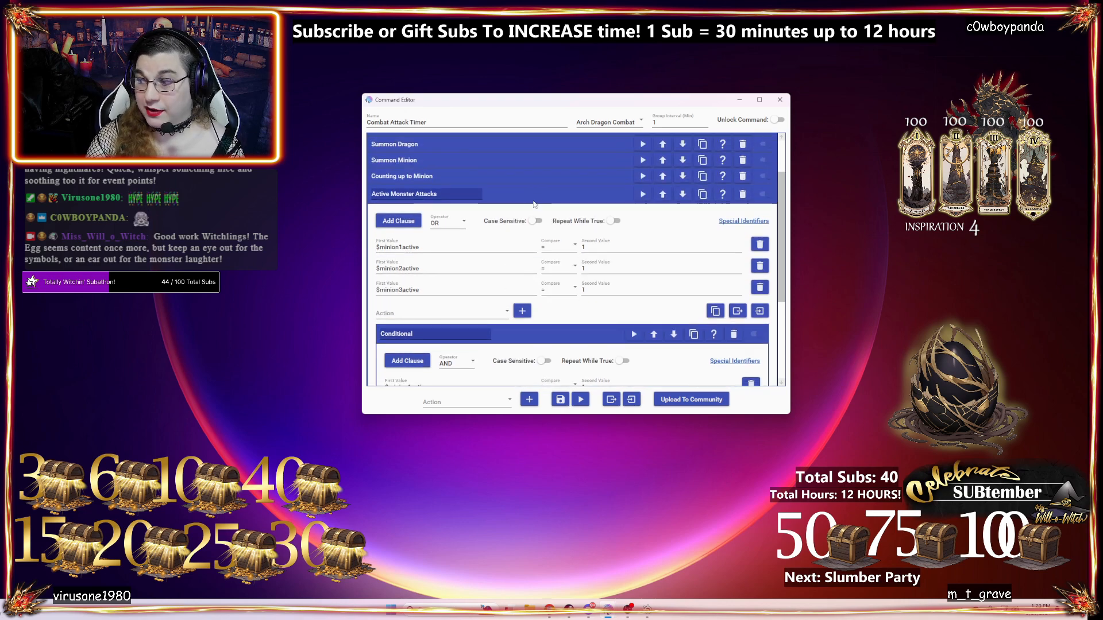
{"action": "scroll", "coordinate": [484, 337], "scroll_direction": "down", "scroll_amount": 2}
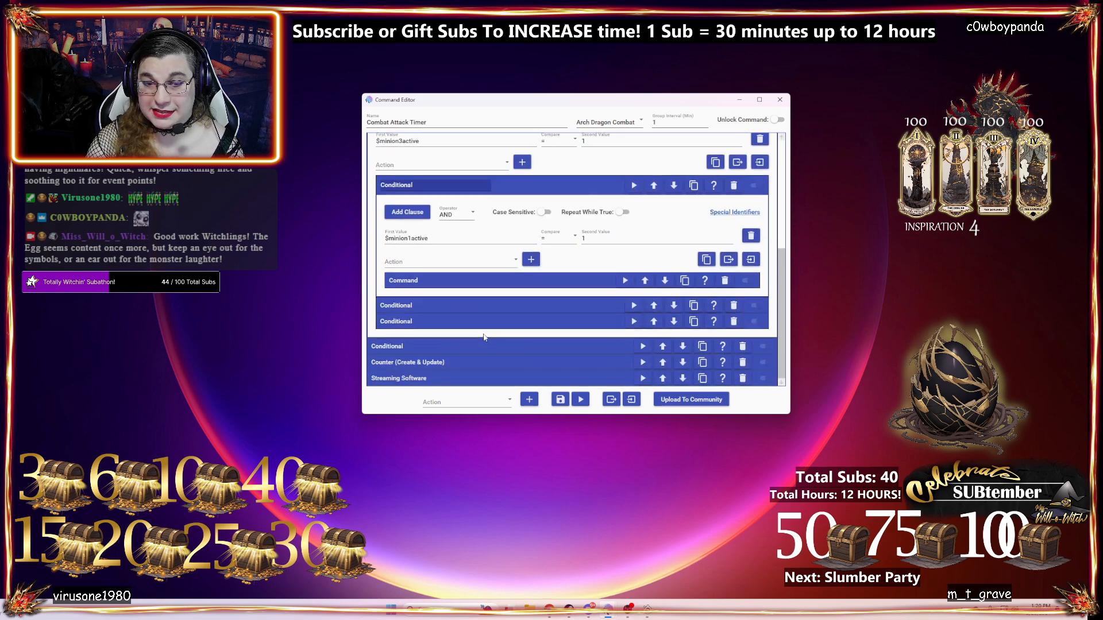
{"action": "scroll", "coordinate": [515, 307], "scroll_direction": "up", "scroll_amount": 1}
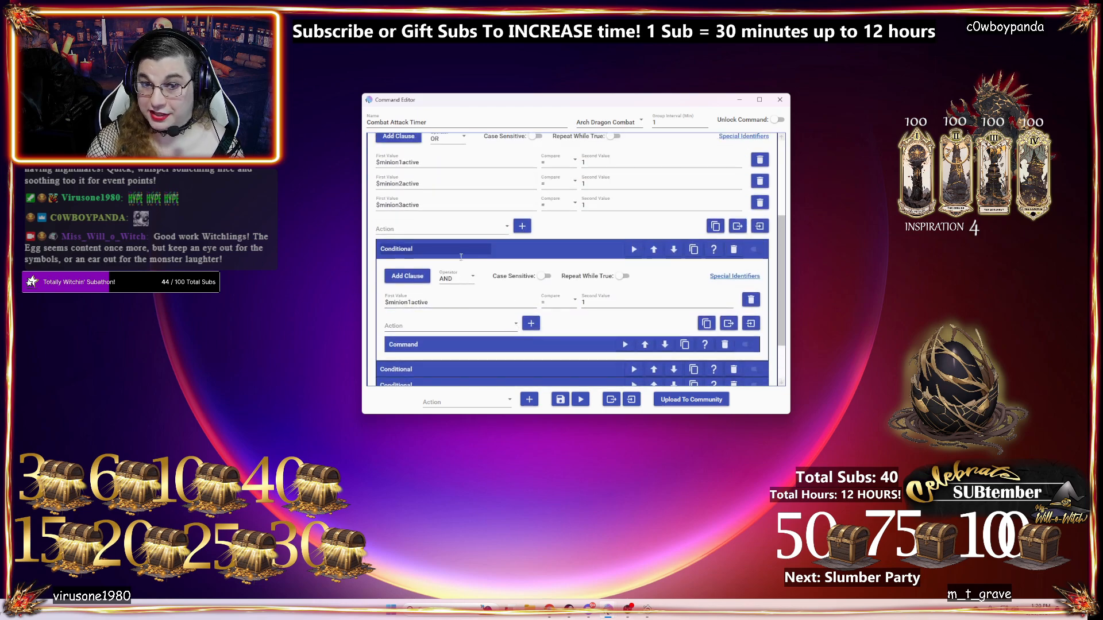
- Rename the first nested Conditional, which checks $minion1active, as "Minion Attack"
{"action": "left_click_drag", "start_coordinate": [436, 251], "coordinate": [374, 246]}
{"action": "type", "text": "M"}
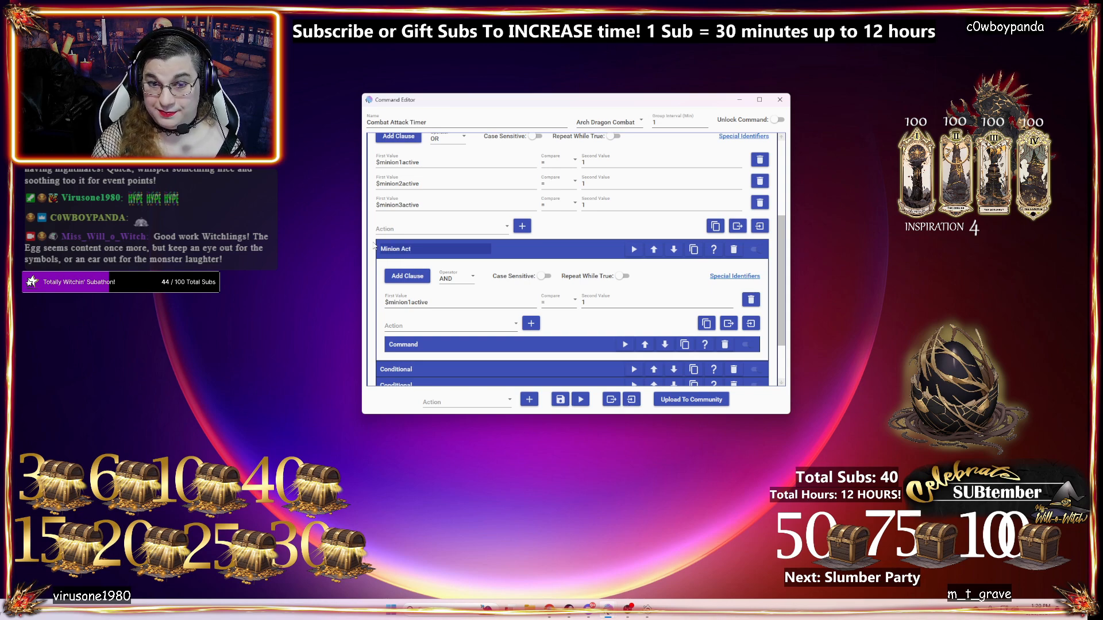
{"action": "type", "text": "inion Attack"}
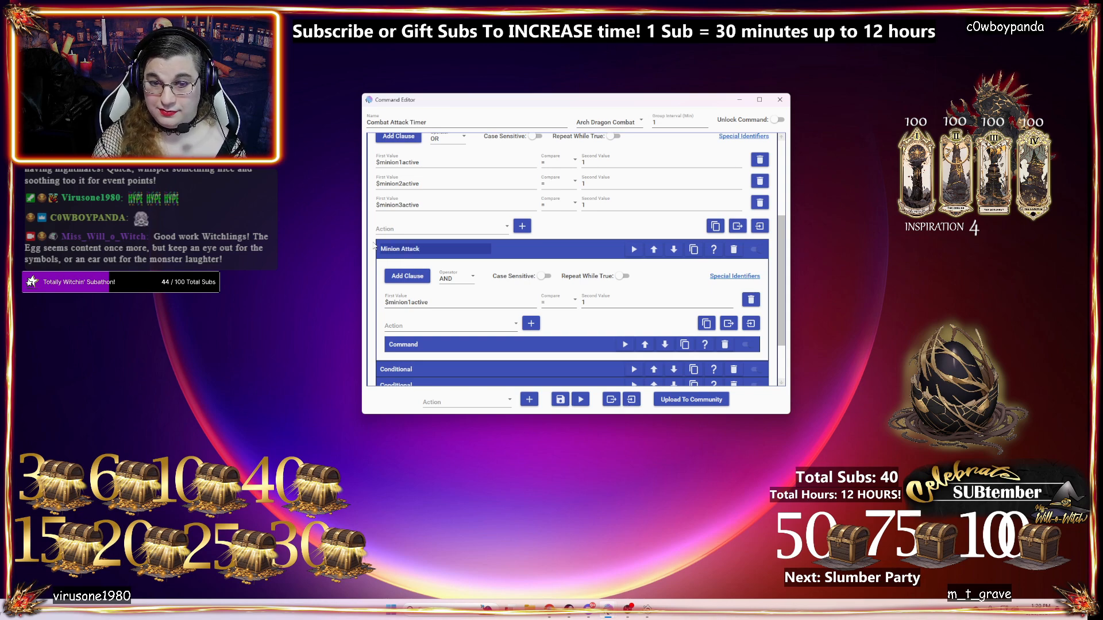
- Expand the second nested Conditional, which checks $minion2active, and rename it as "Minion 2 attack"
{"action": "scroll", "coordinate": [432, 329], "scroll_direction": "down", "scroll_amount": 1}
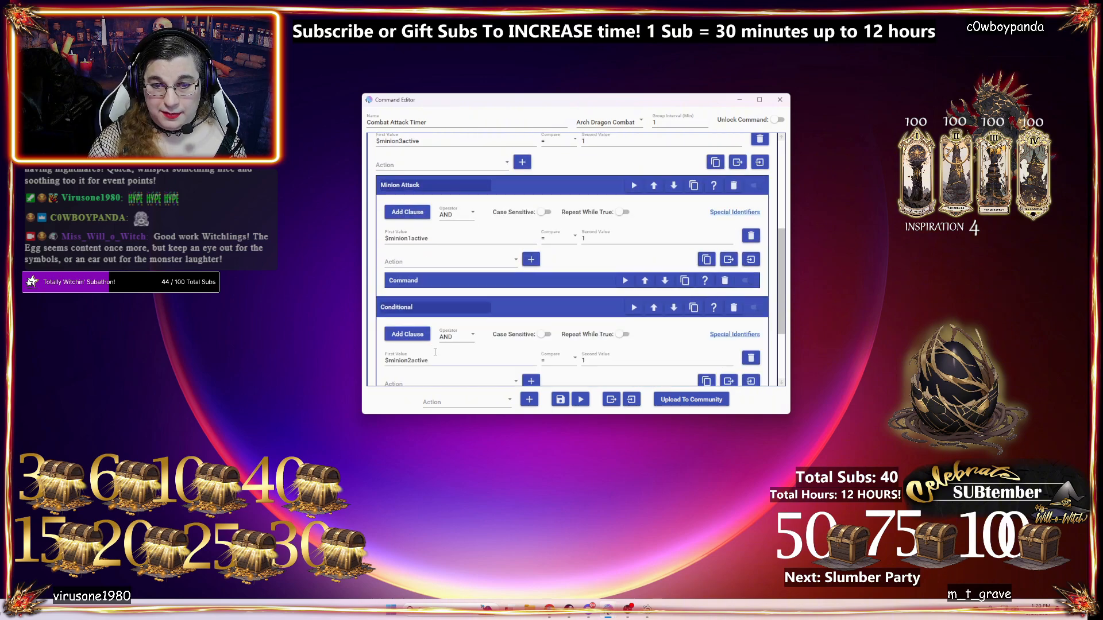
{"action": "left_click_drag", "start_coordinate": [424, 307], "coordinate": [355, 304]}
{"action": "type", "text": "Min"}
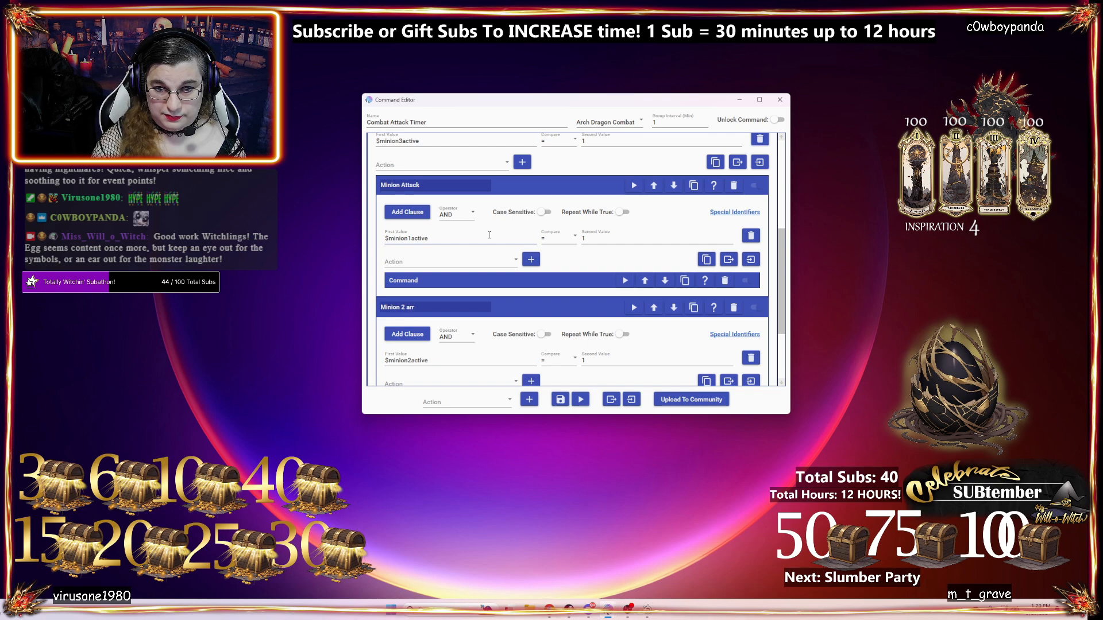
{"action": "type", "text": "ion 2 attack"}
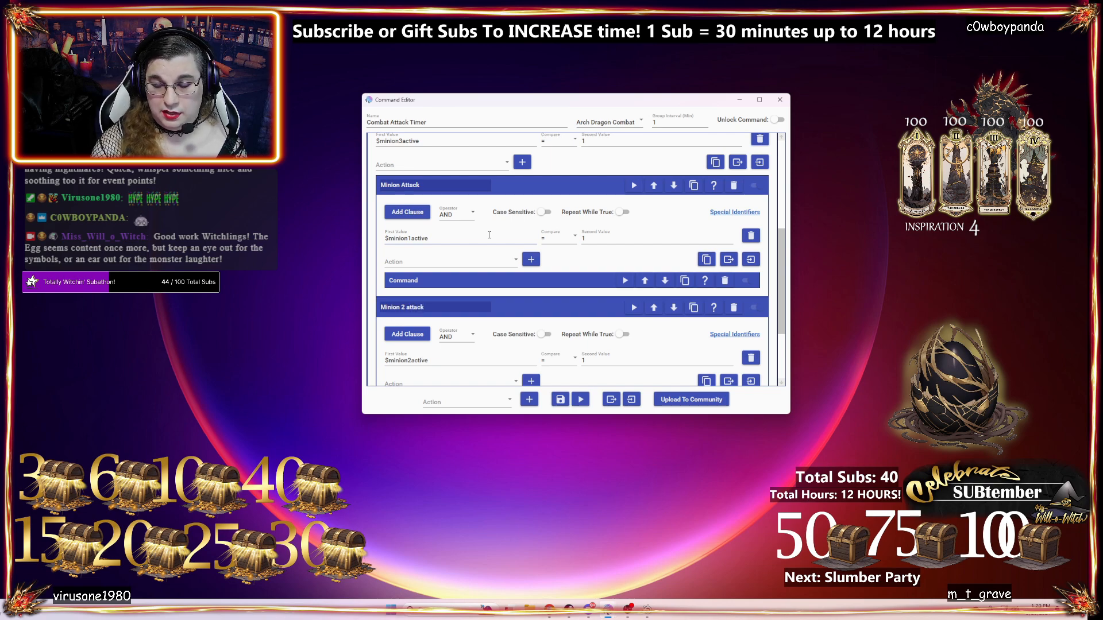
- Add the number 1 to the first nested action's name so it reads "Minion 1 Attack"
{"action": "left_click", "coordinate": [415, 184]}
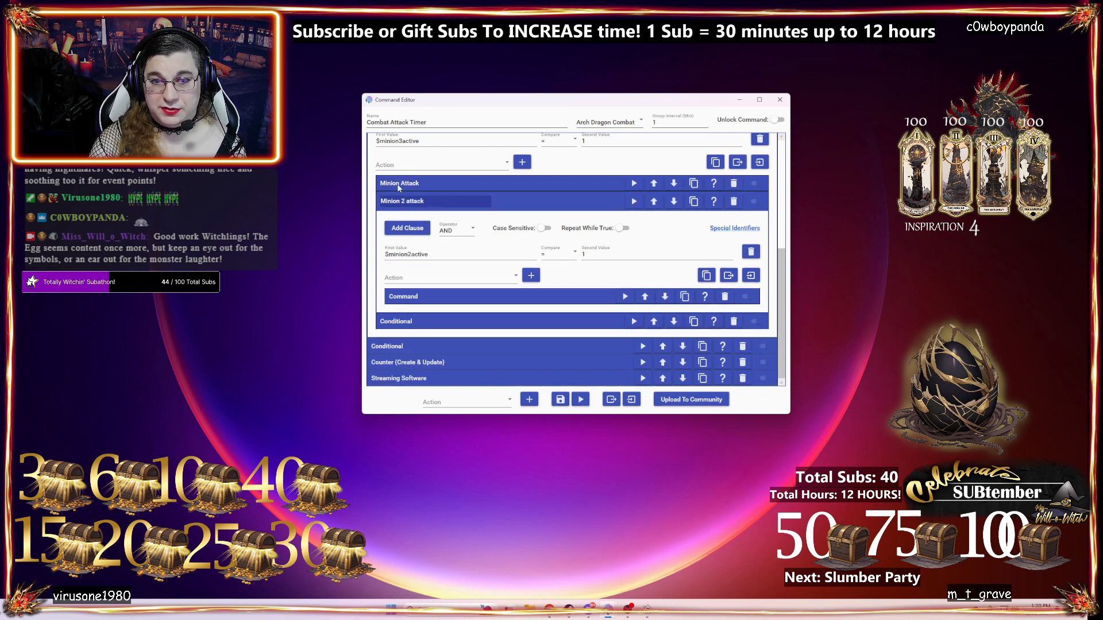
{"action": "left_click", "coordinate": [398, 188]}
{"action": "left_click", "coordinate": [401, 186]}
{"action": "type", "text": "1"}
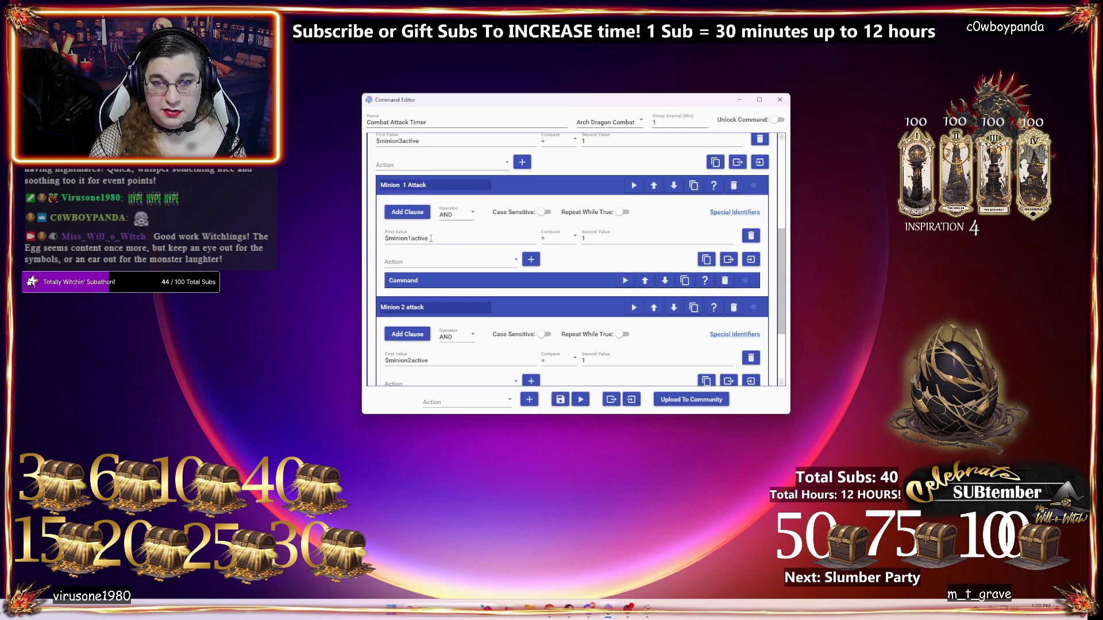
- Expand the third nested Conditional in Active Monster Attacks and rename it as "Minion 3 attack"
{"action": "scroll", "coordinate": [412, 339], "scroll_direction": "down", "scroll_amount": 3}
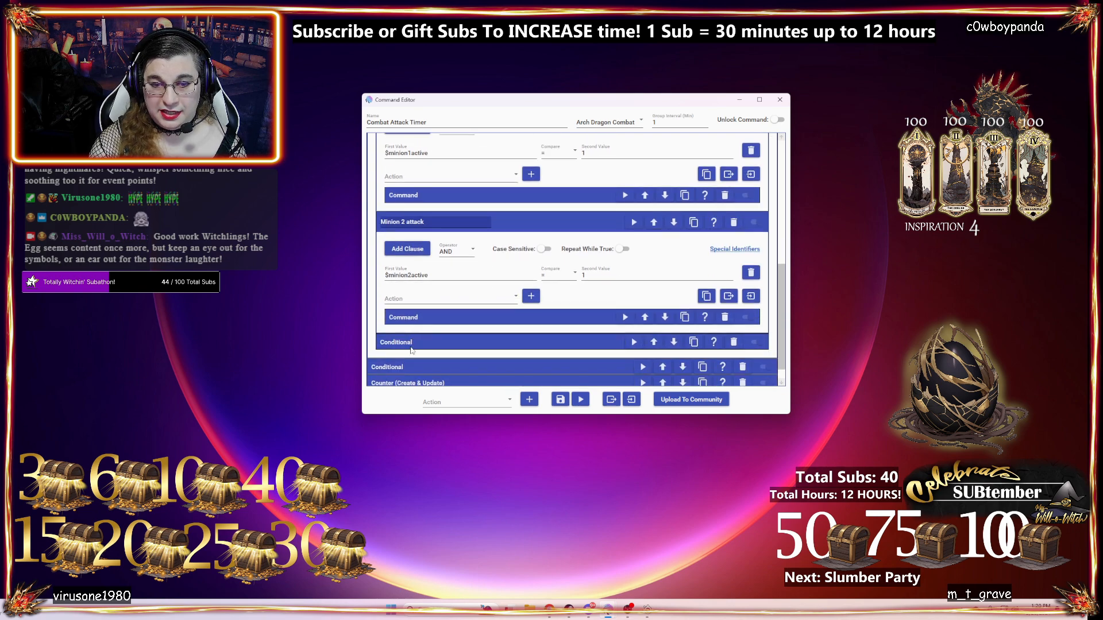
{"action": "left_click", "coordinate": [410, 343]}
{"action": "key", "text": "ctrl+a"}
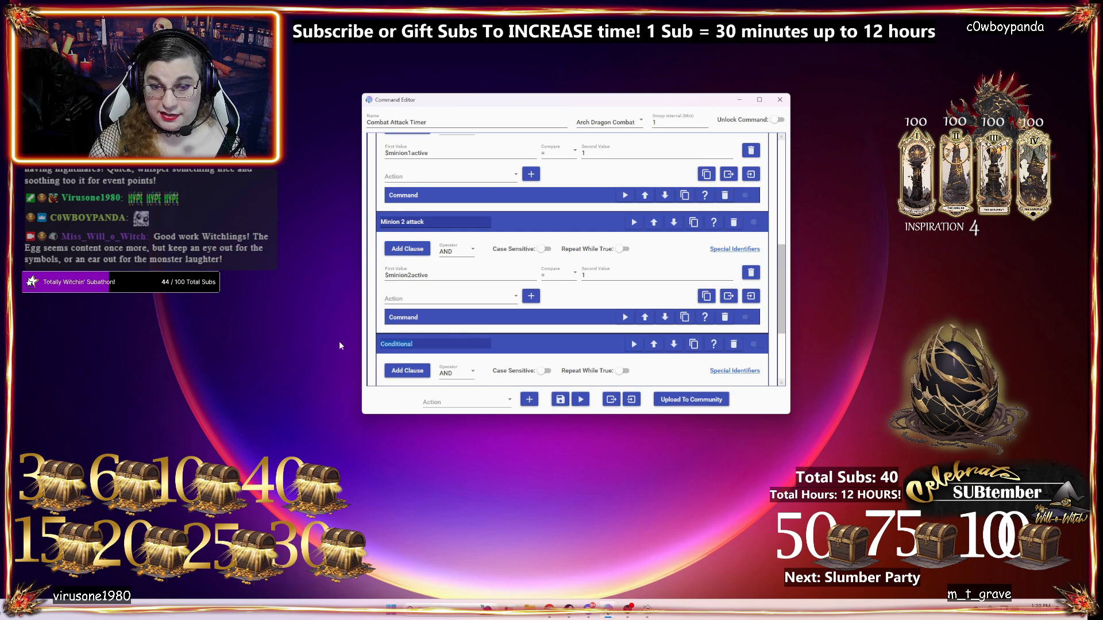
{"action": "type", "text": "Min"}
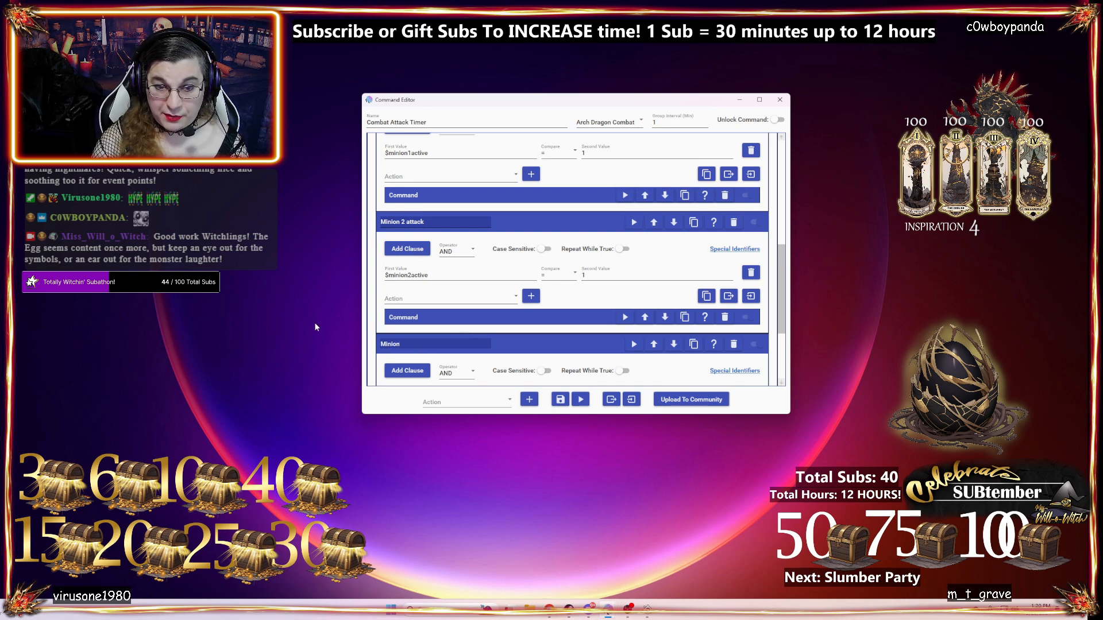
{"action": "type", "text": "ion"}
{"action": "type", "text": " 23"}
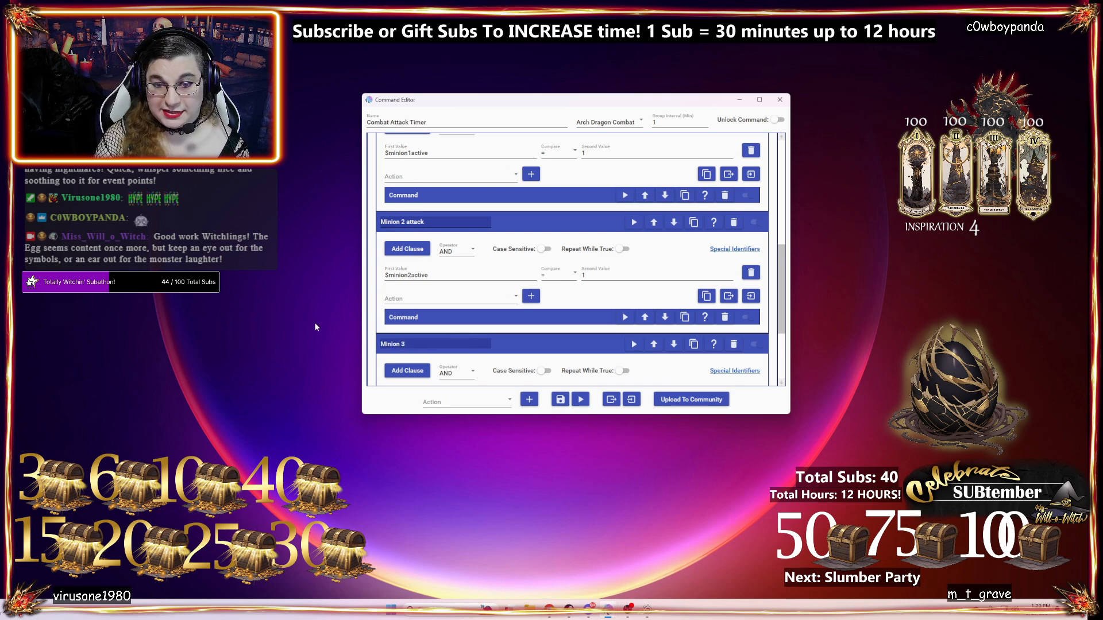
{"action": "type", "text": " attack"}
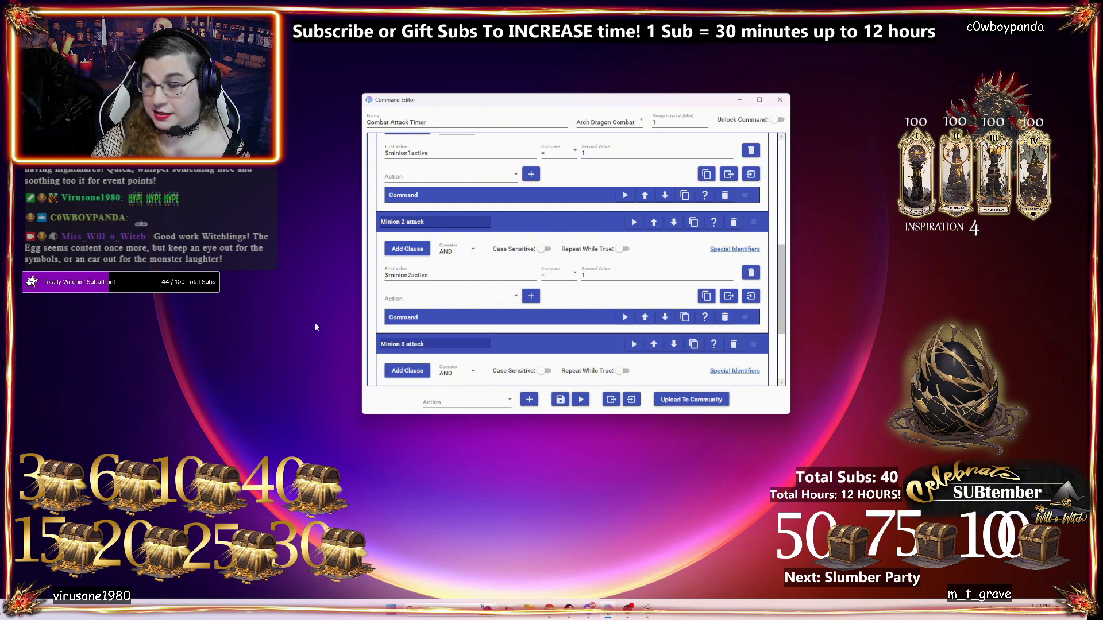
{"action": "scroll", "coordinate": [617, 207], "scroll_direction": "up", "scroll_amount": 10}
{"action": "scroll", "coordinate": [616, 207], "scroll_direction": "up", "scroll_amount": 3}
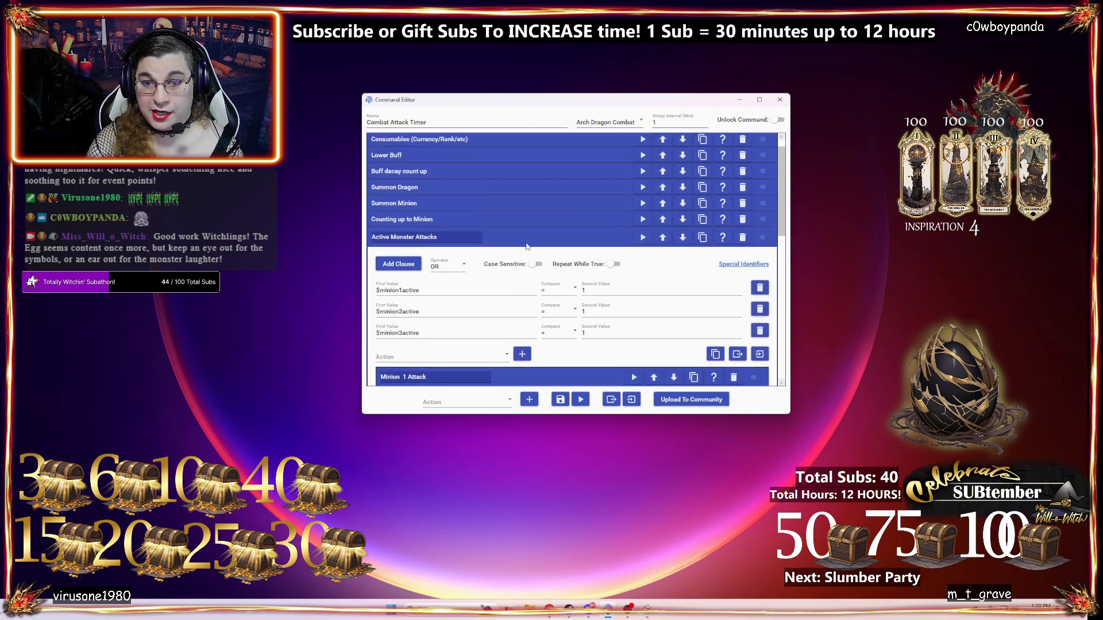
{"action": "scroll", "coordinate": [535, 241], "scroll_direction": "down", "scroll_amount": 2}
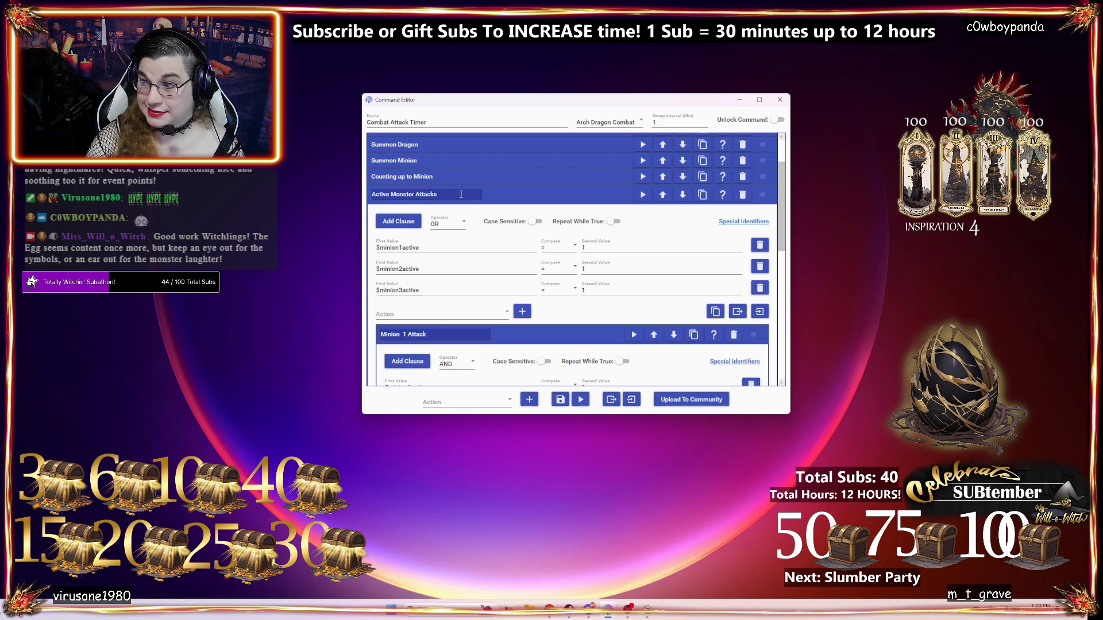
- Collapse the Minion 3 and Minion 2 attack conditionals and examine which chat command Minion 1 Attack runs
{"action": "scroll", "coordinate": [549, 263], "scroll_direction": "down", "scroll_amount": 5}
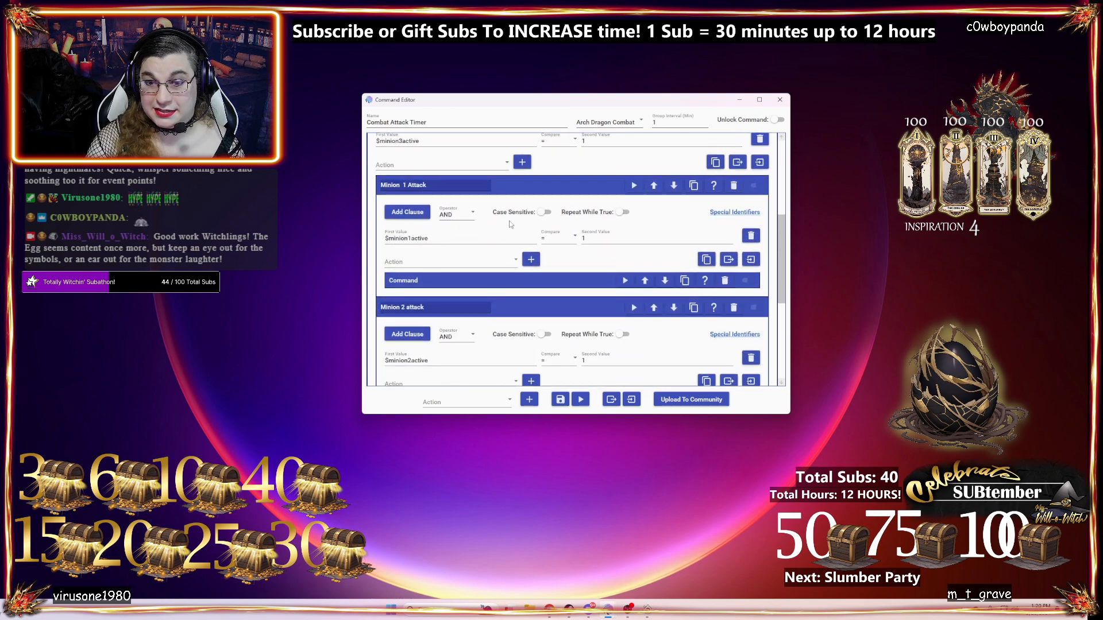
{"action": "scroll", "coordinate": [512, 260], "scroll_direction": "down", "scroll_amount": 1}
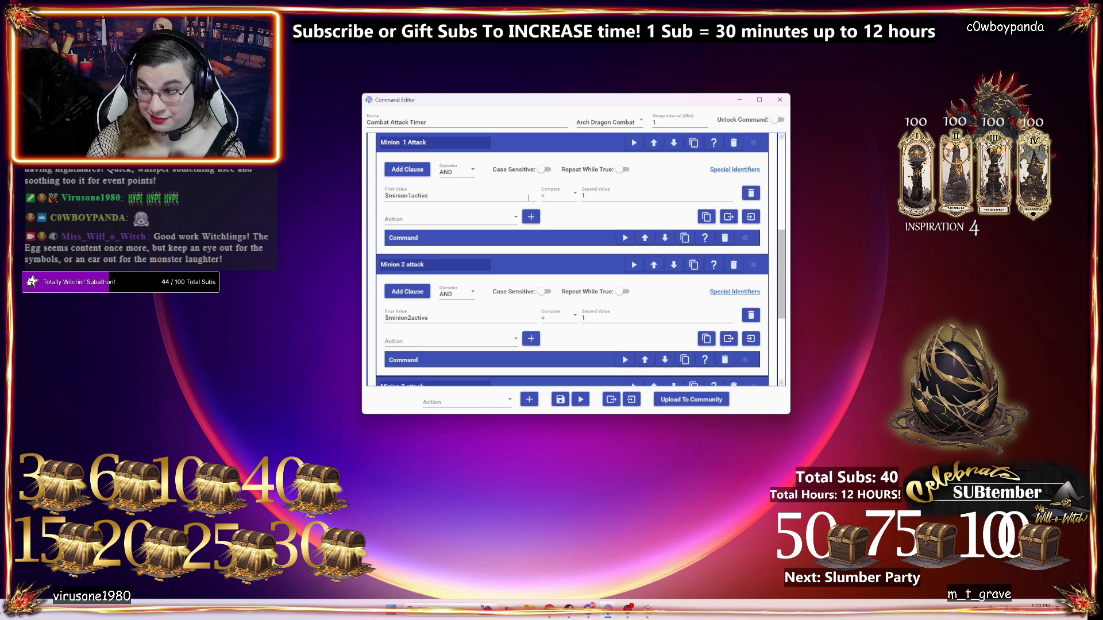
{"action": "scroll", "coordinate": [514, 274], "scroll_direction": "down", "scroll_amount": 3}
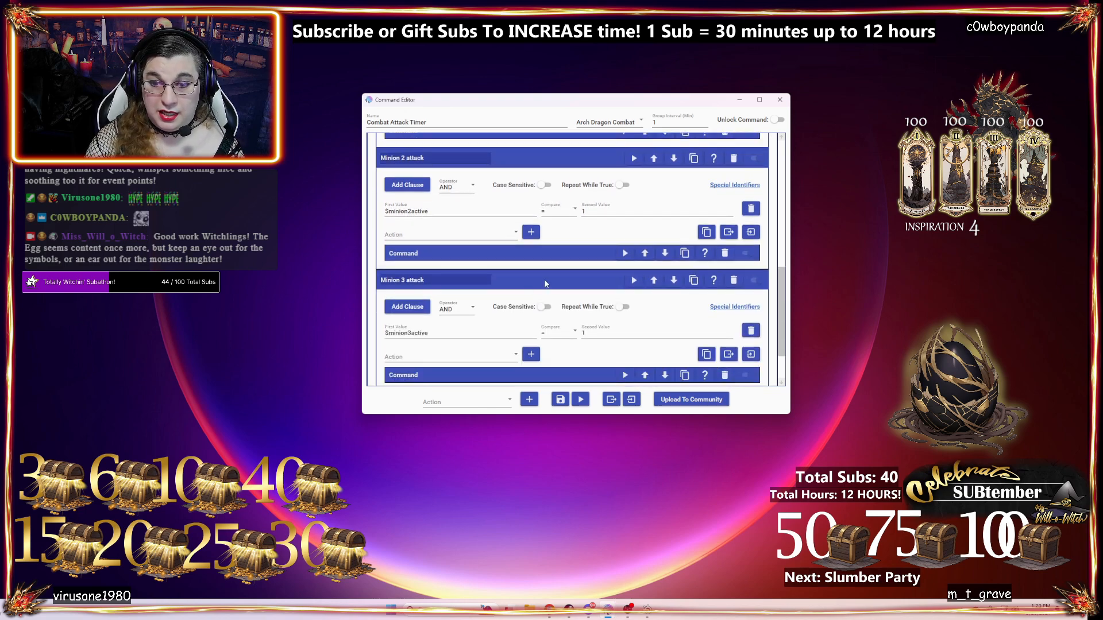
{"action": "left_click", "coordinate": [551, 281]}
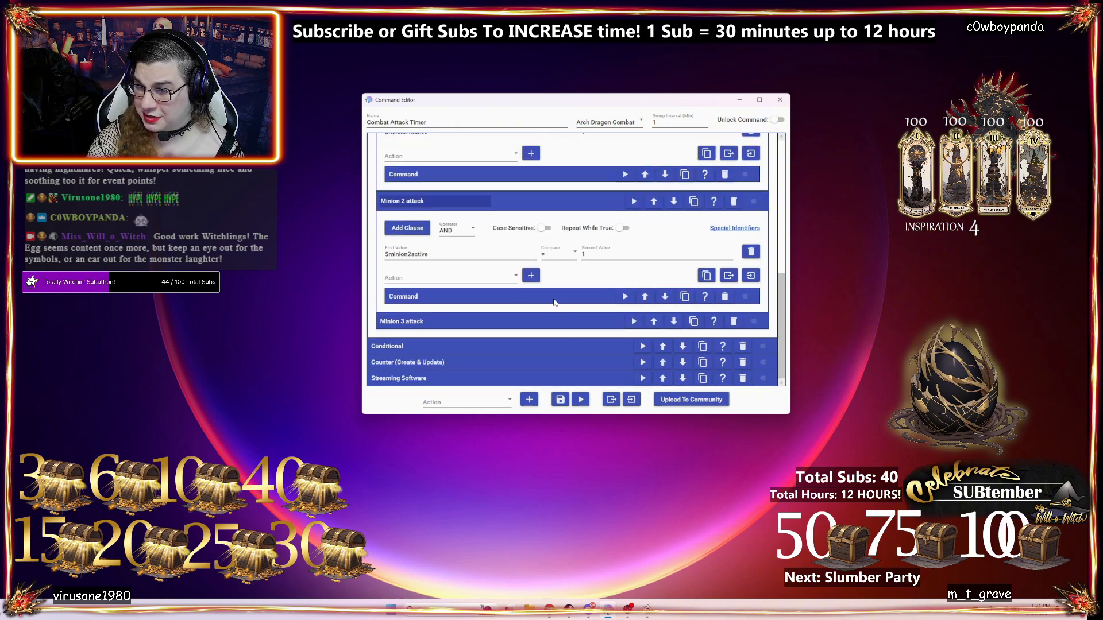
{"action": "scroll", "coordinate": [554, 293], "scroll_direction": "up", "scroll_amount": 2}
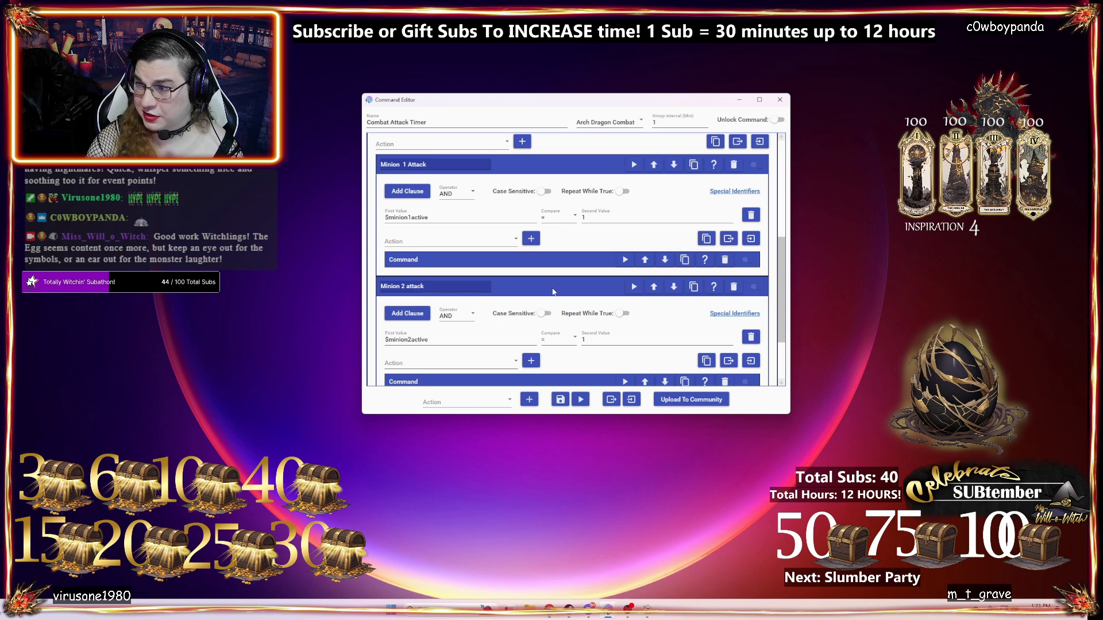
{"action": "left_click", "coordinate": [554, 291]}
{"action": "left_click", "coordinate": [496, 281]}
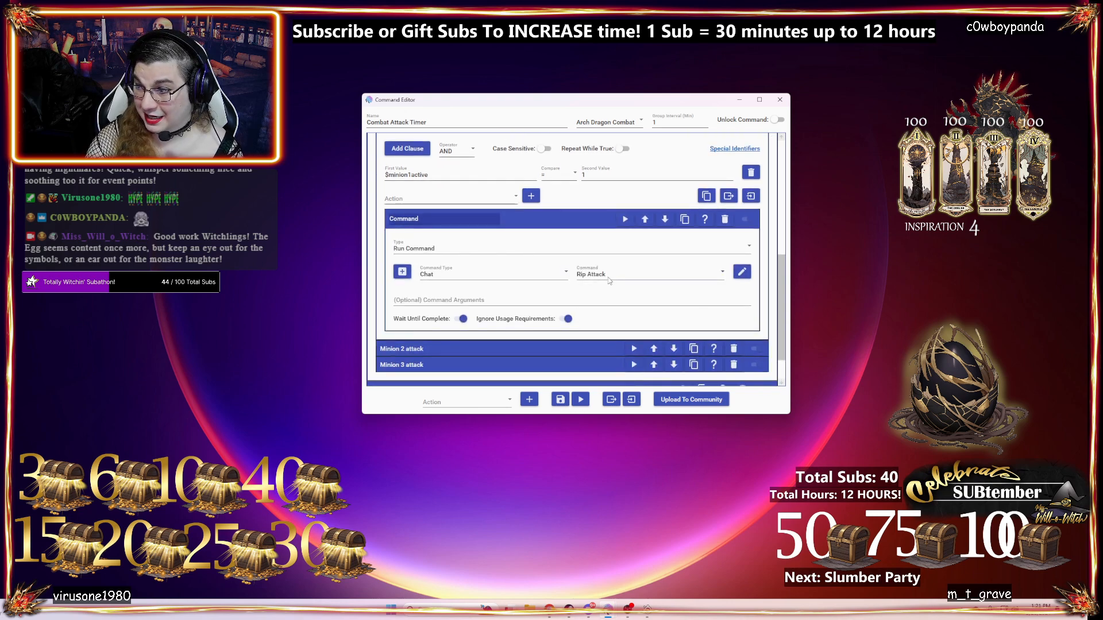
{"action": "scroll", "coordinate": [495, 228], "scroll_direction": "up", "scroll_amount": 3}
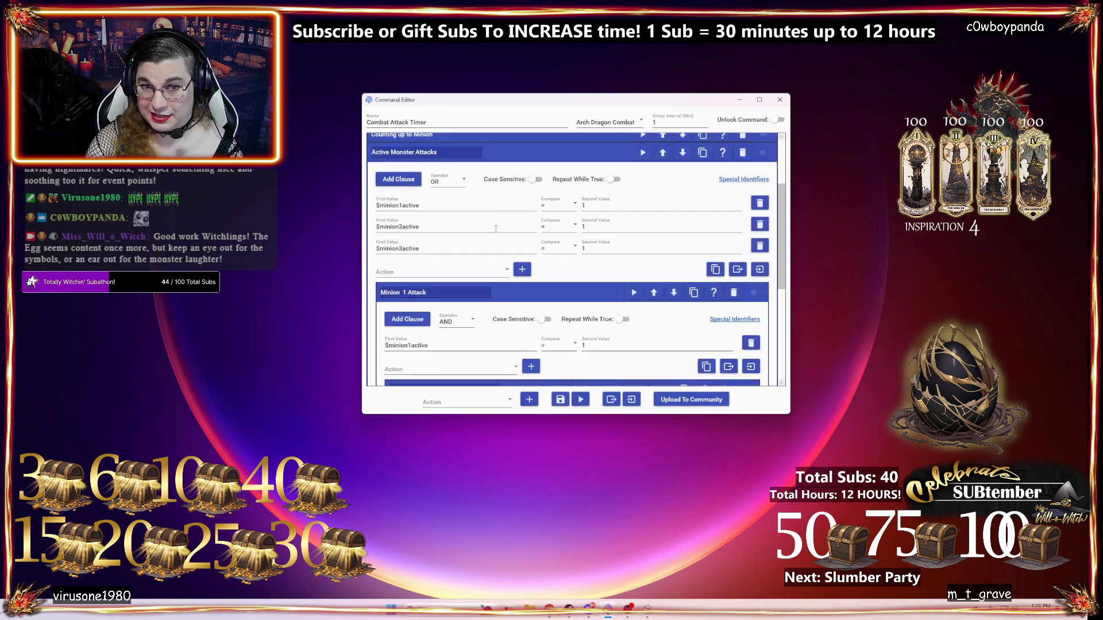
{"action": "scroll", "coordinate": [496, 229], "scroll_direction": "up", "scroll_amount": 1}
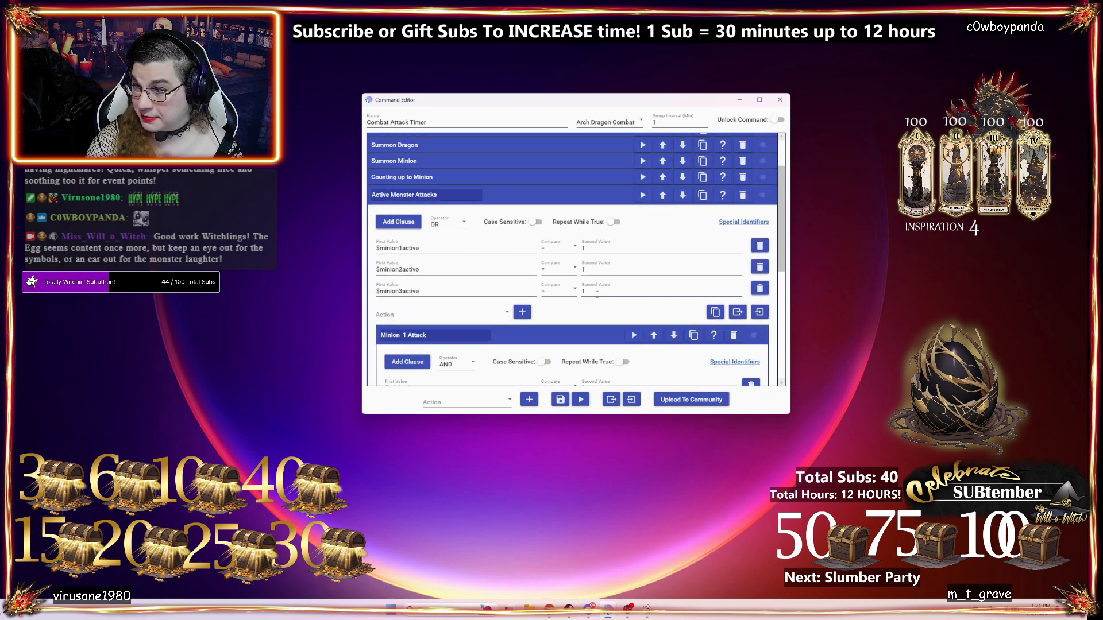
{"action": "scroll", "coordinate": [597, 294], "scroll_direction": "down", "scroll_amount": 4}
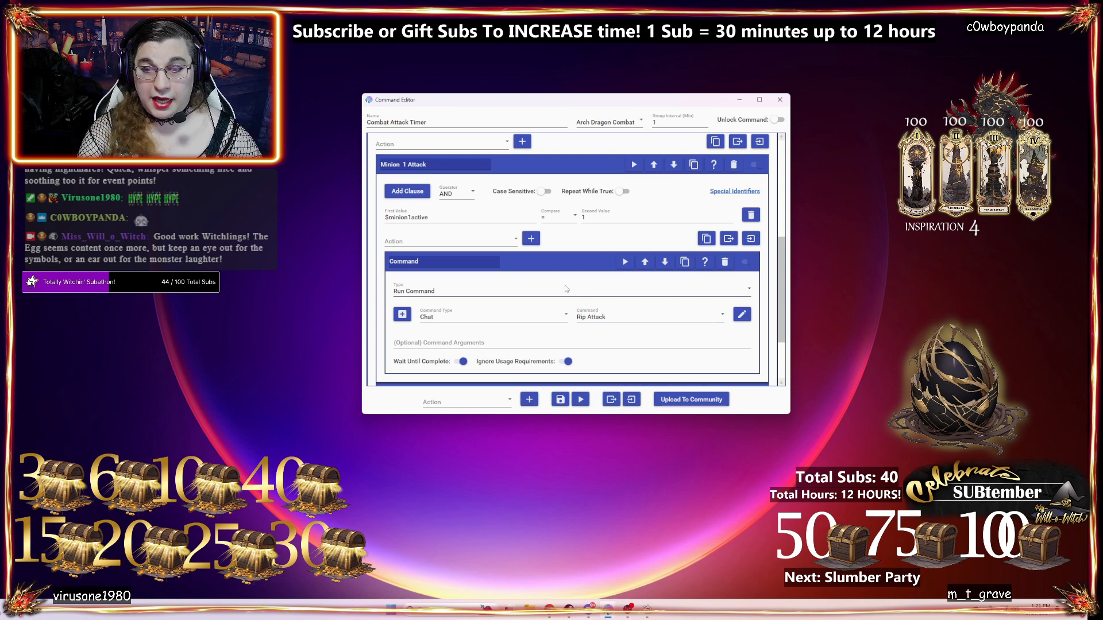
- Expand the Minion 2 and Minion 3 attack conditionals and examine the chat command that each one runs
{"action": "left_click", "coordinate": [539, 261]}
{"action": "left_click", "coordinate": [526, 302]}
{"action": "scroll", "coordinate": [556, 311], "scroll_direction": "down", "scroll_amount": 2}
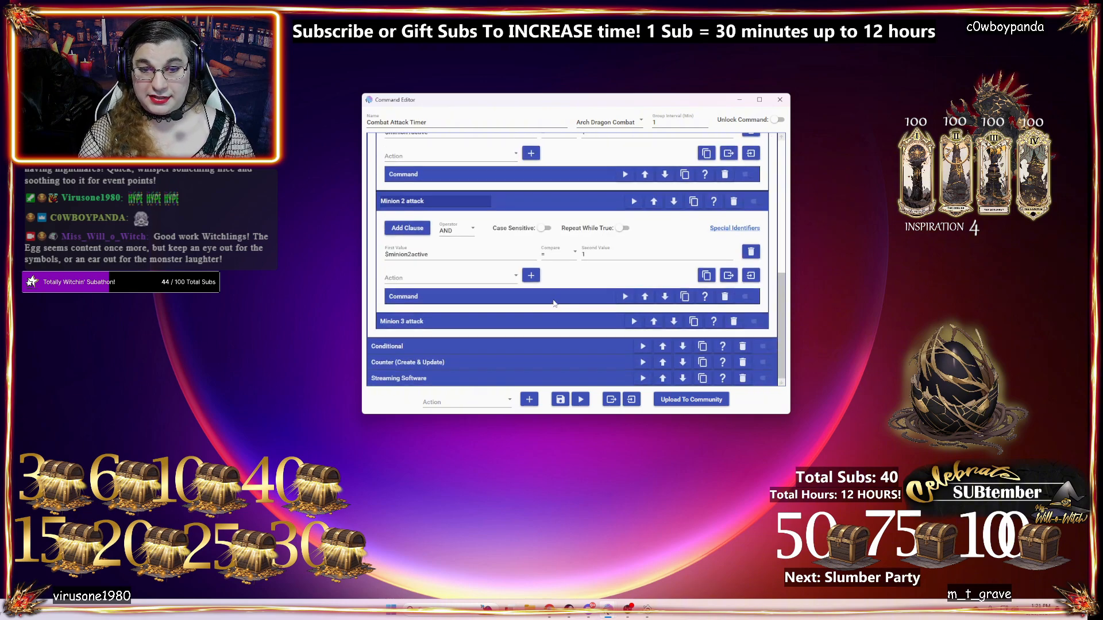
{"action": "left_click", "coordinate": [555, 297]}
{"action": "scroll", "coordinate": [530, 337], "scroll_direction": "down", "scroll_amount": 2}
{"action": "left_click", "coordinate": [525, 322]}
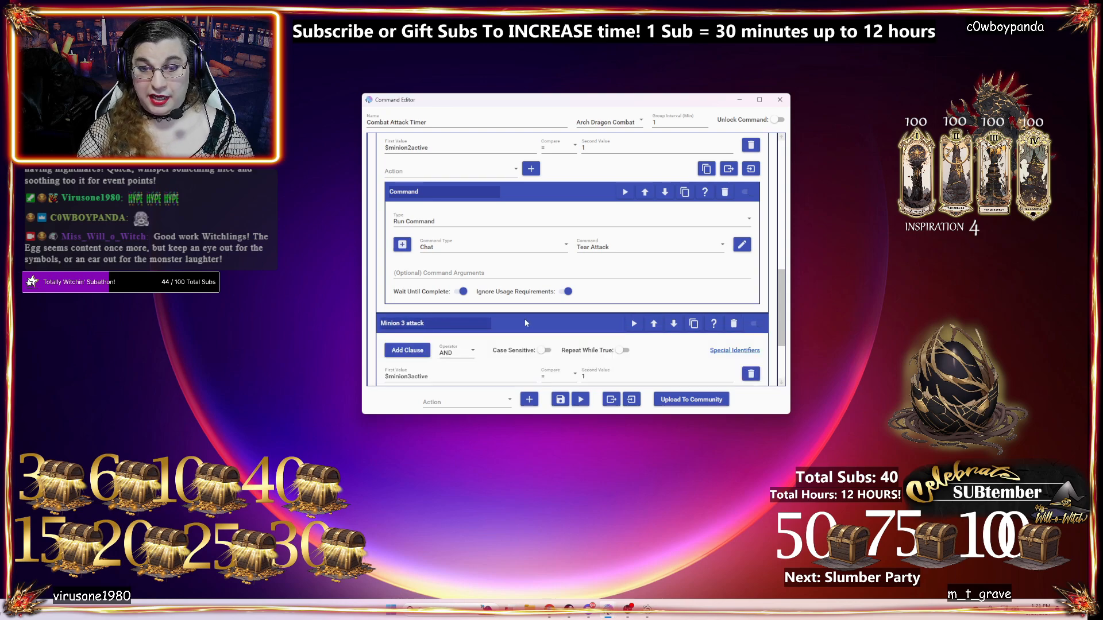
{"action": "scroll", "coordinate": [540, 325], "scroll_direction": "down", "scroll_amount": 2}
{"action": "left_click", "coordinate": [548, 322]}
{"action": "scroll", "coordinate": [549, 322], "scroll_direction": "down", "scroll_amount": 2}
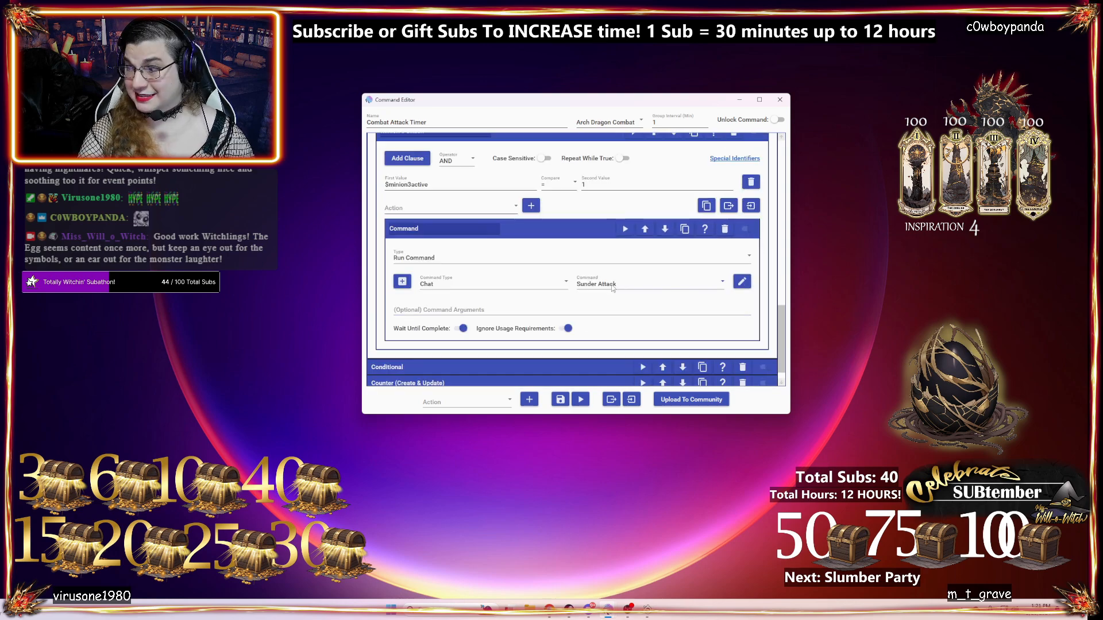
{"action": "scroll", "coordinate": [546, 298], "scroll_direction": "down", "scroll_amount": 1}
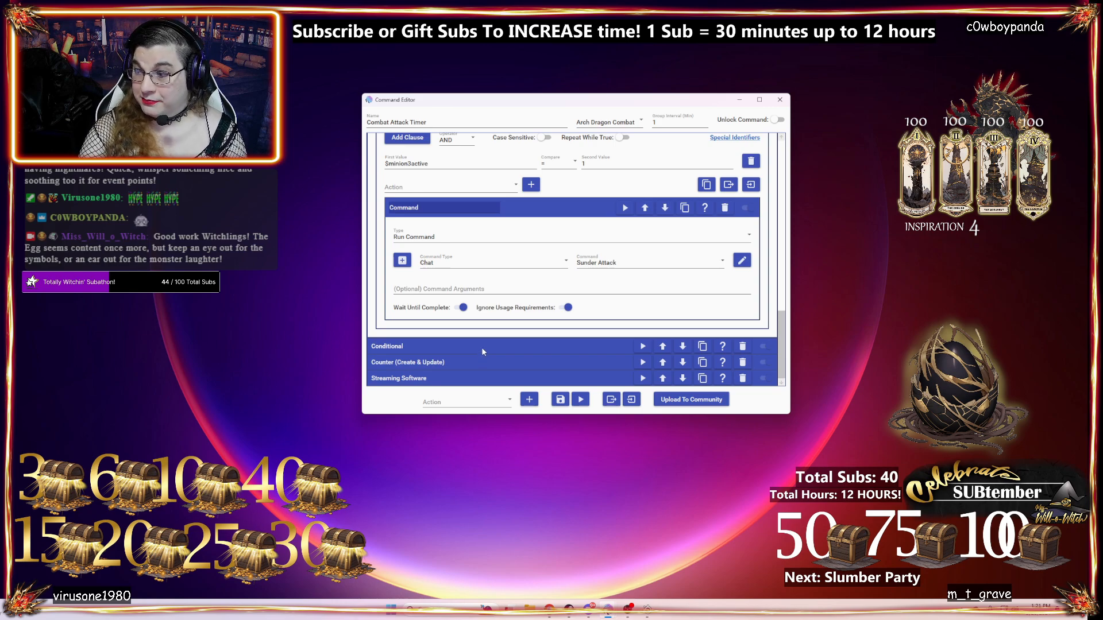
- Expand the Conditional below Active Monster Attacks, which checks $Dragonactive, and rename it as "Dragon Attack"
{"action": "left_click", "coordinate": [482, 347]}
{"action": "scroll", "coordinate": [491, 348], "scroll_direction": "down", "scroll_amount": 4}
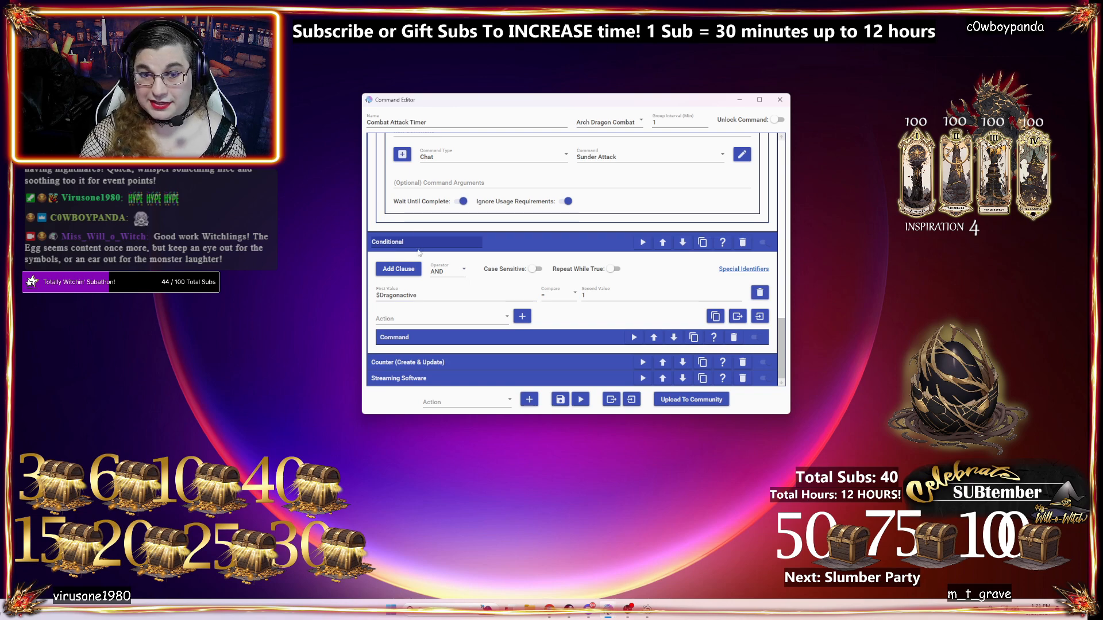
{"action": "left_click_drag", "start_coordinate": [418, 245], "coordinate": [329, 246]}
{"action": "type", "text": "Dra"}
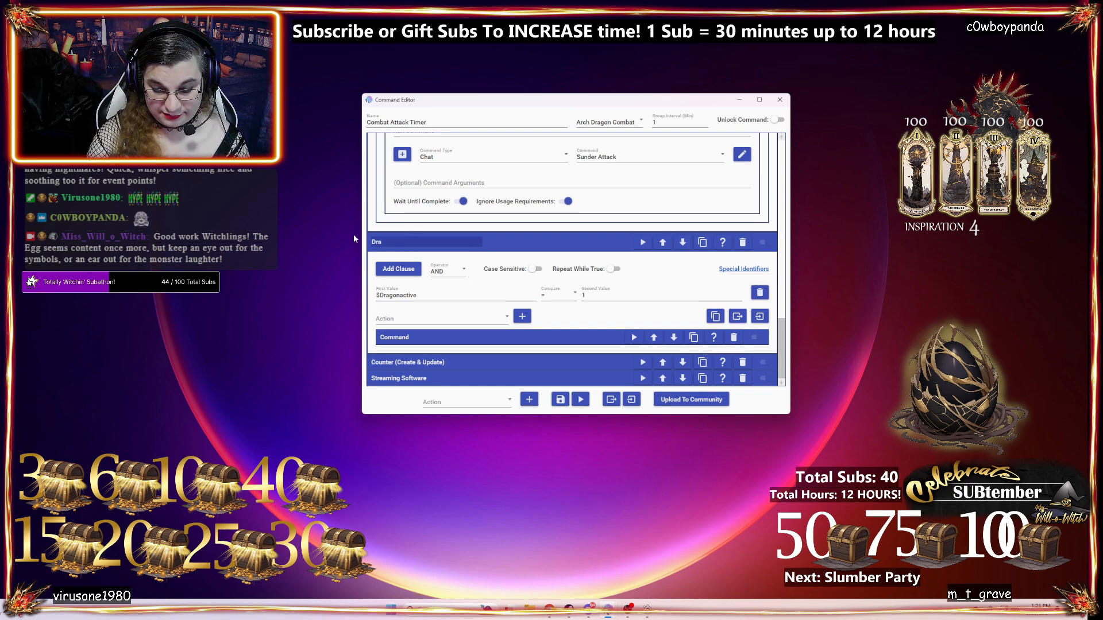
{"action": "type", "text": "gon Attsa"}
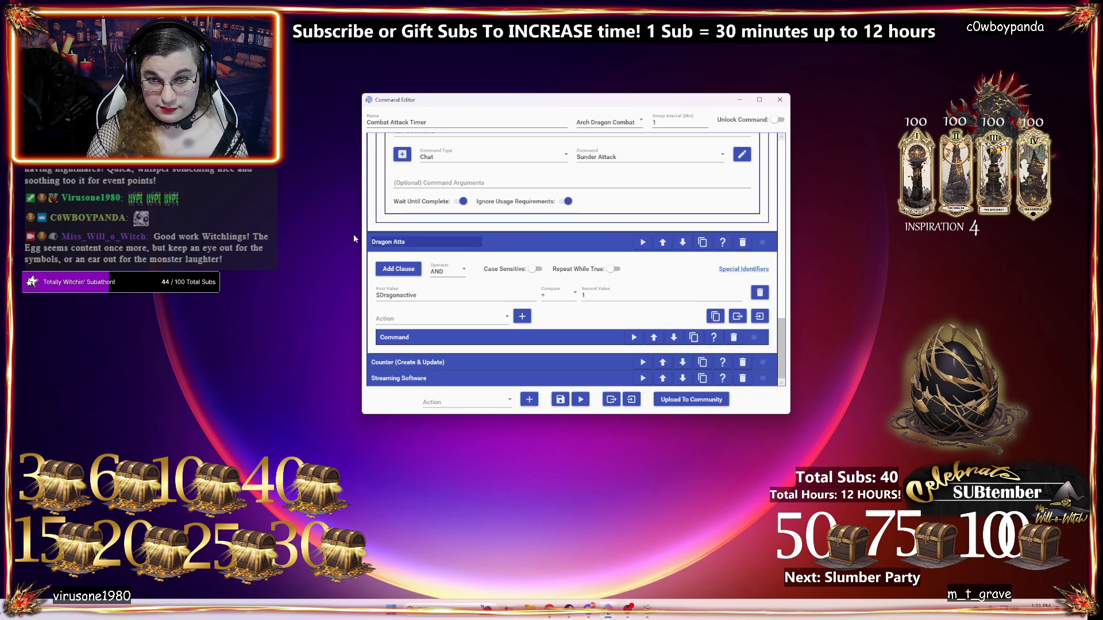
{"action": "key", "text": "BackSpace"}
{"action": "type", "text": "ack!"}
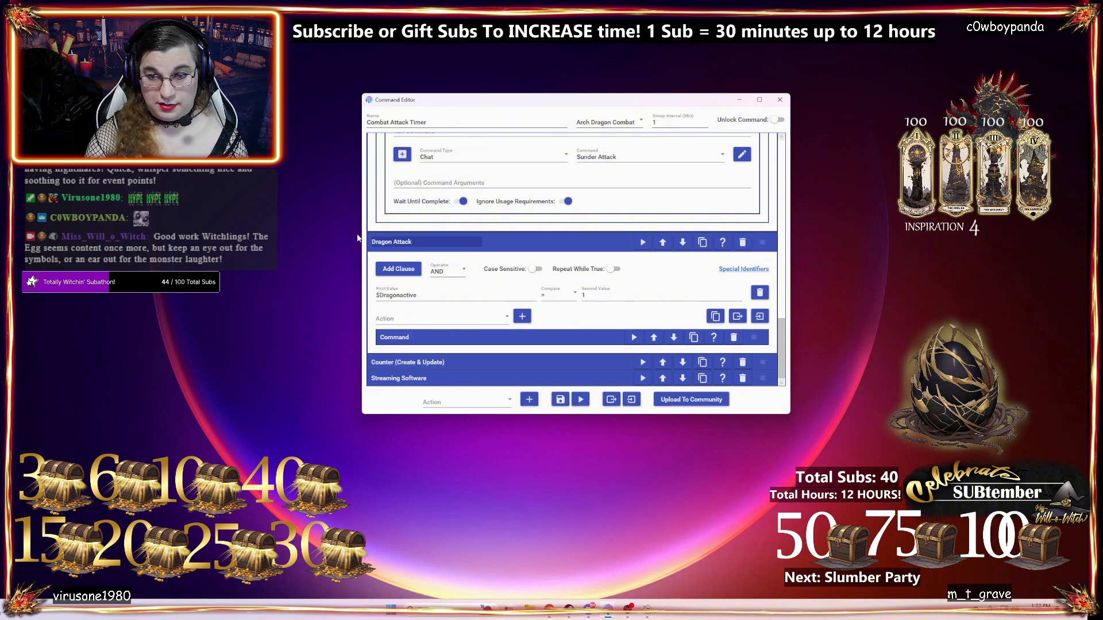
- Look back over the minion attack actions, and examine the command nested in Dragon Attack
{"action": "scroll", "coordinate": [581, 239], "scroll_direction": "up", "scroll_amount": 6}
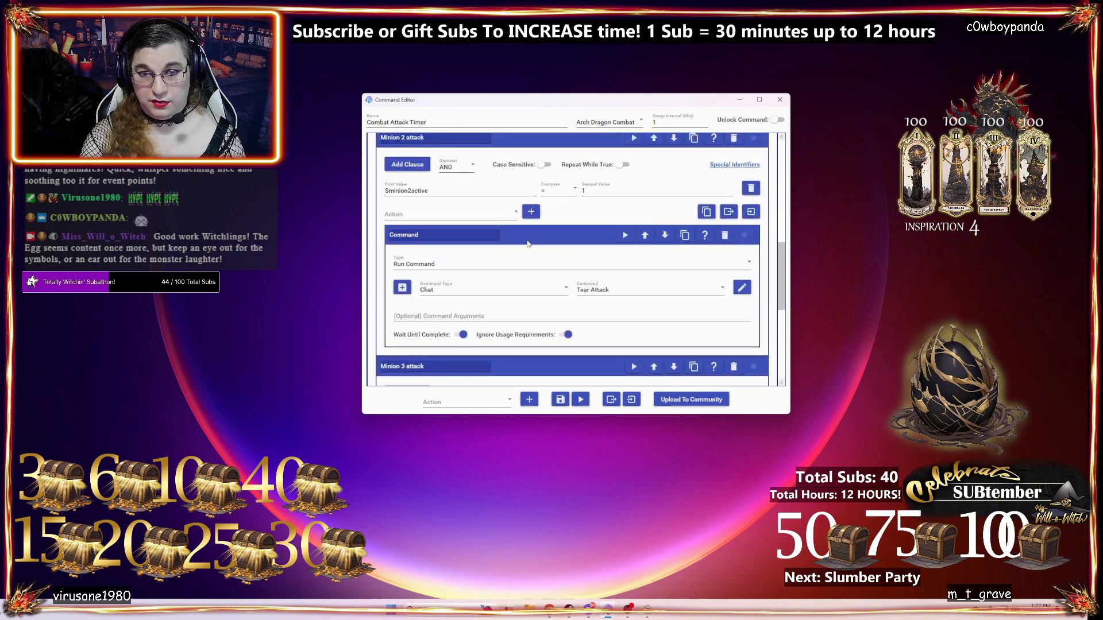
{"action": "scroll", "coordinate": [528, 244], "scroll_direction": "up", "scroll_amount": 6}
{"action": "scroll", "coordinate": [437, 213], "scroll_direction": "down", "scroll_amount": 8}
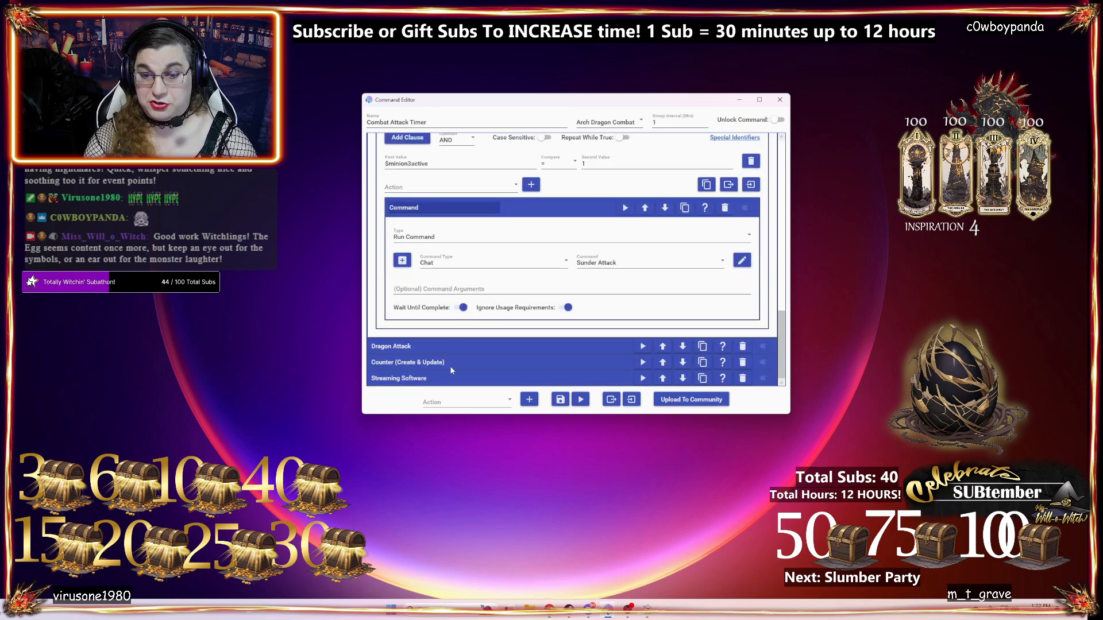
{"action": "left_click", "coordinate": [446, 343]}
{"action": "scroll", "coordinate": [445, 338], "scroll_direction": "down", "scroll_amount": 3}
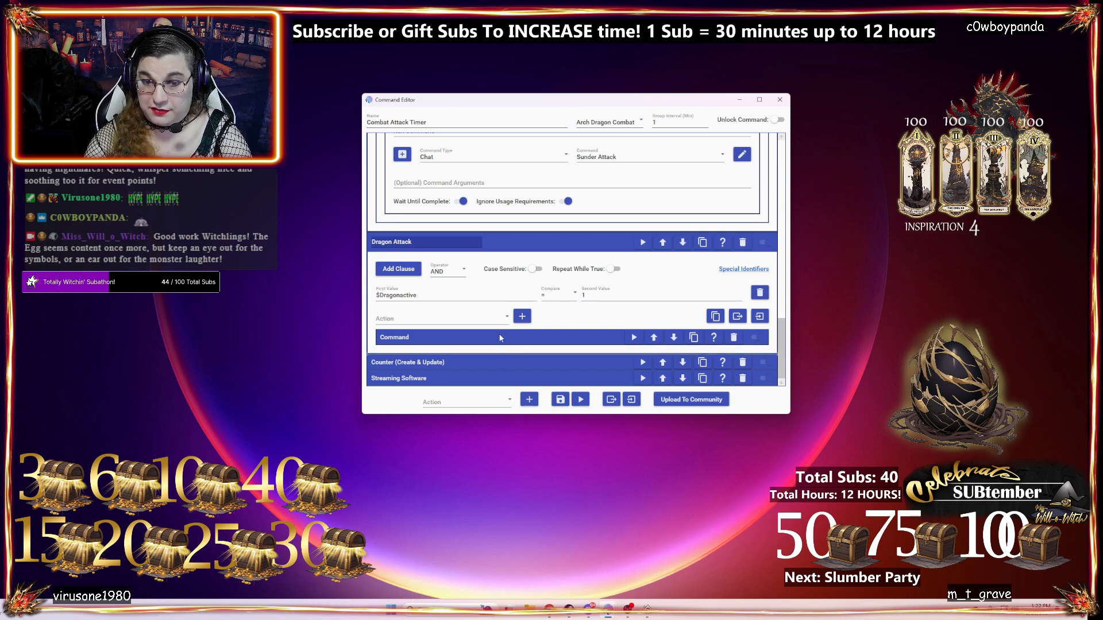
{"action": "left_click", "coordinate": [537, 333]}
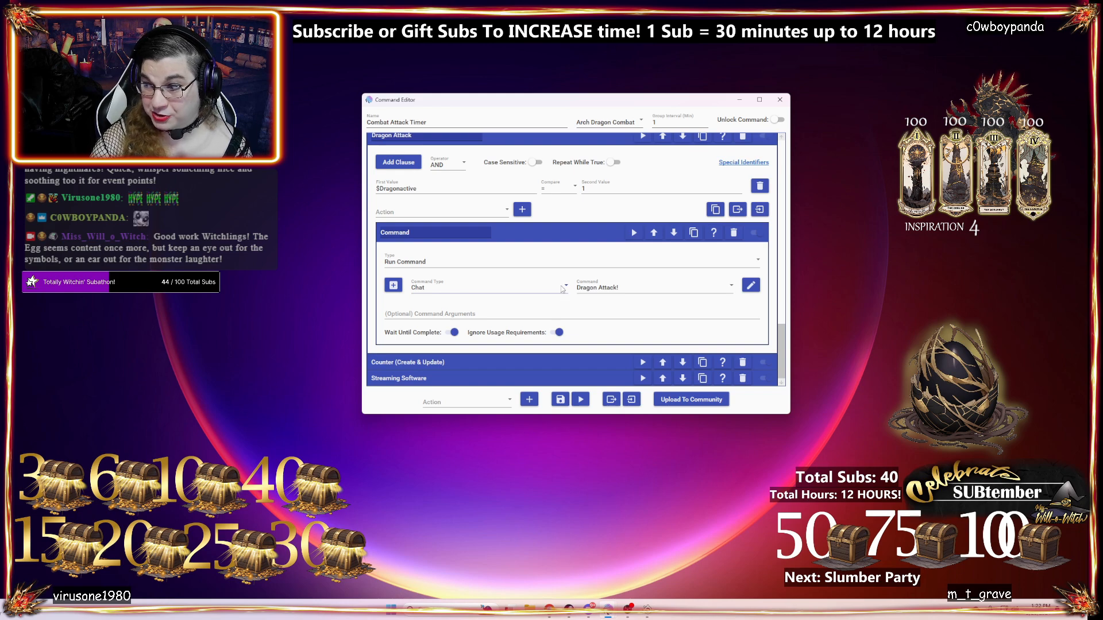
- Expand the final Counter (Create & Update) and Streaming Software actions and examine their settings
{"action": "left_click", "coordinate": [486, 367]}
{"action": "scroll", "coordinate": [517, 374], "scroll_direction": "down", "scroll_amount": 2}
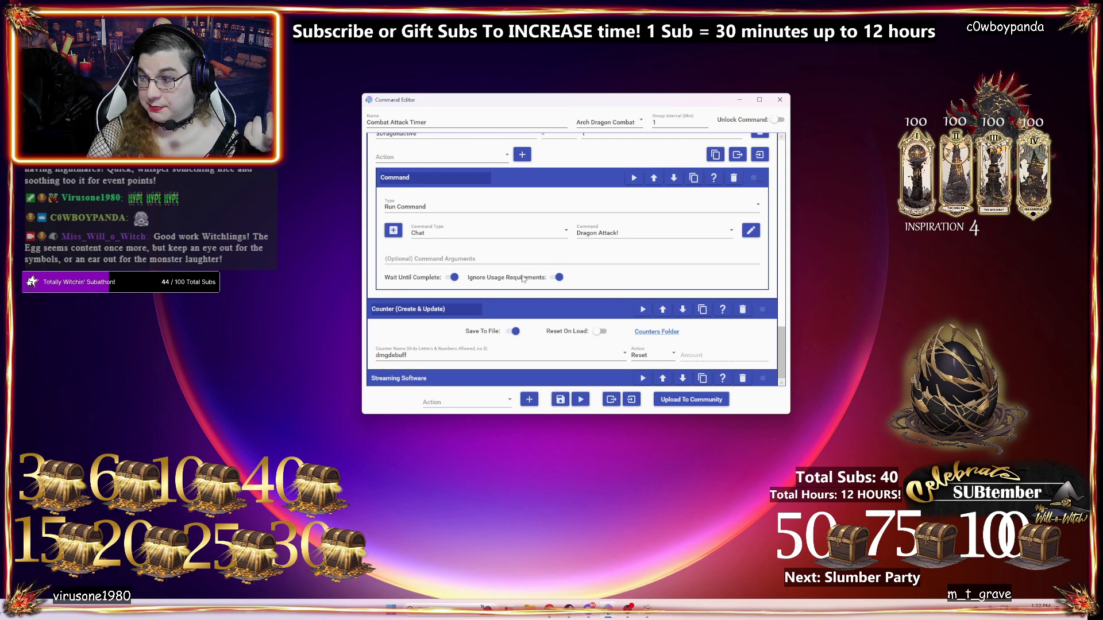
{"action": "left_click", "coordinate": [545, 309]}
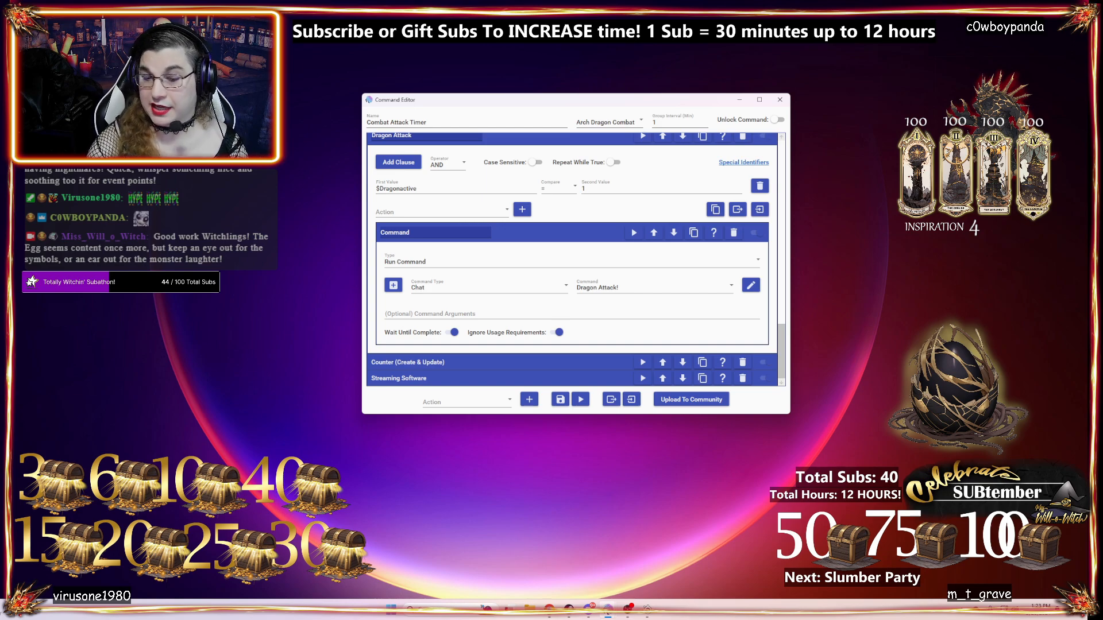
{"action": "left_click", "coordinate": [448, 363]}
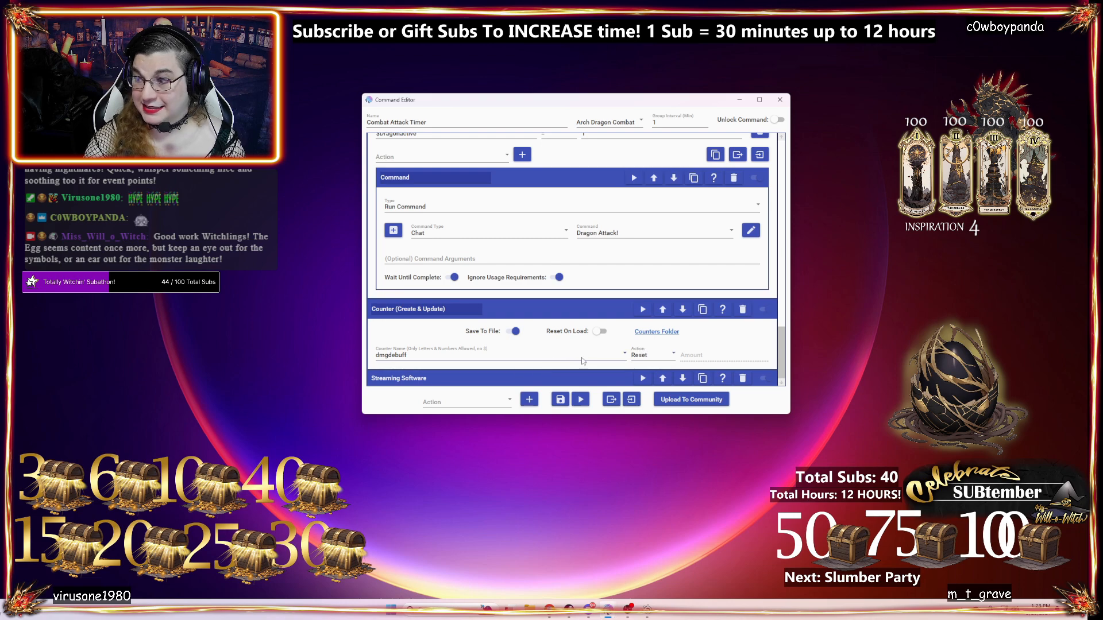
{"action": "left_click", "coordinate": [444, 379]}
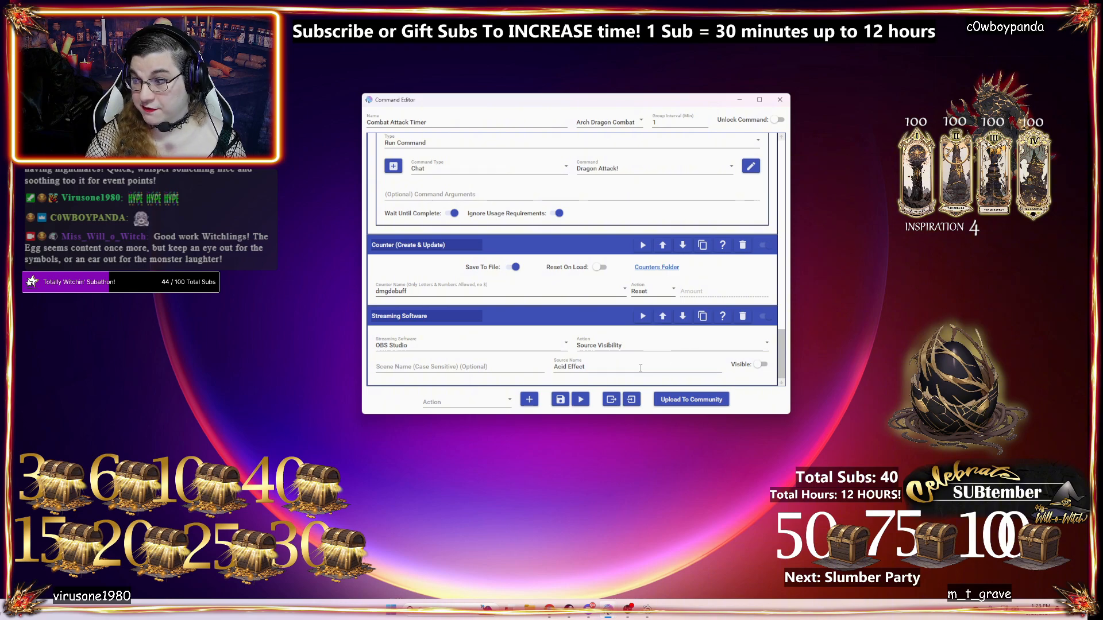
- Collapse all expanded actions and nested conditionals in Combat Attack Timer, and save the command
{"action": "left_click", "coordinate": [559, 400]}
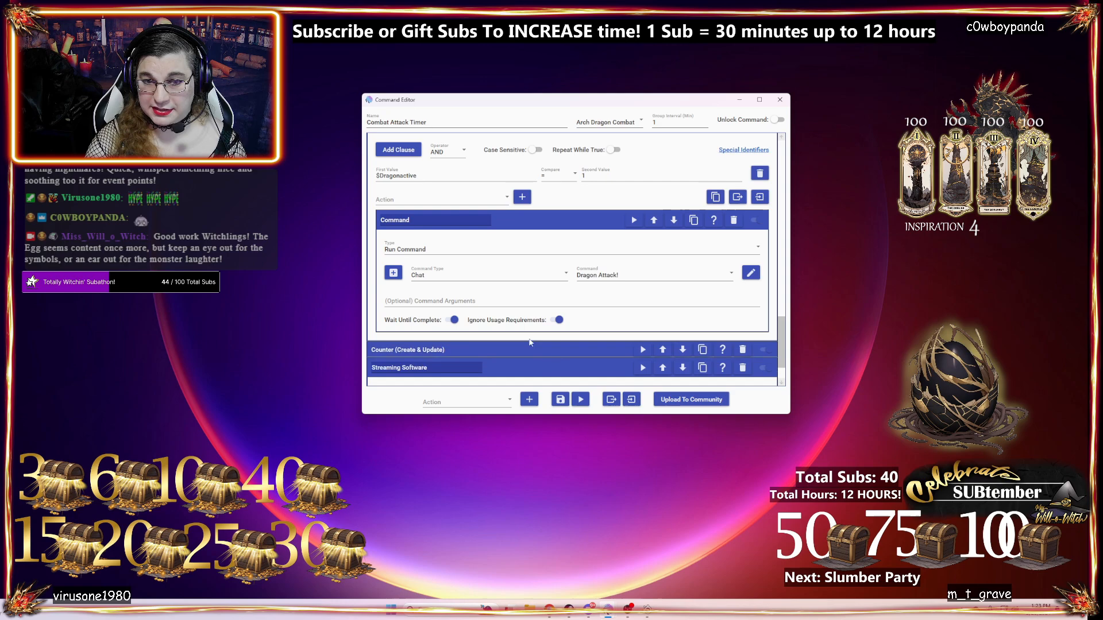
{"action": "left_click", "coordinate": [500, 218]}
{"action": "scroll", "coordinate": [505, 231], "scroll_direction": "up", "scroll_amount": 4}
{"action": "left_click", "coordinate": [512, 280]}
{"action": "scroll", "coordinate": [516, 279], "scroll_direction": "up", "scroll_amount": 4}
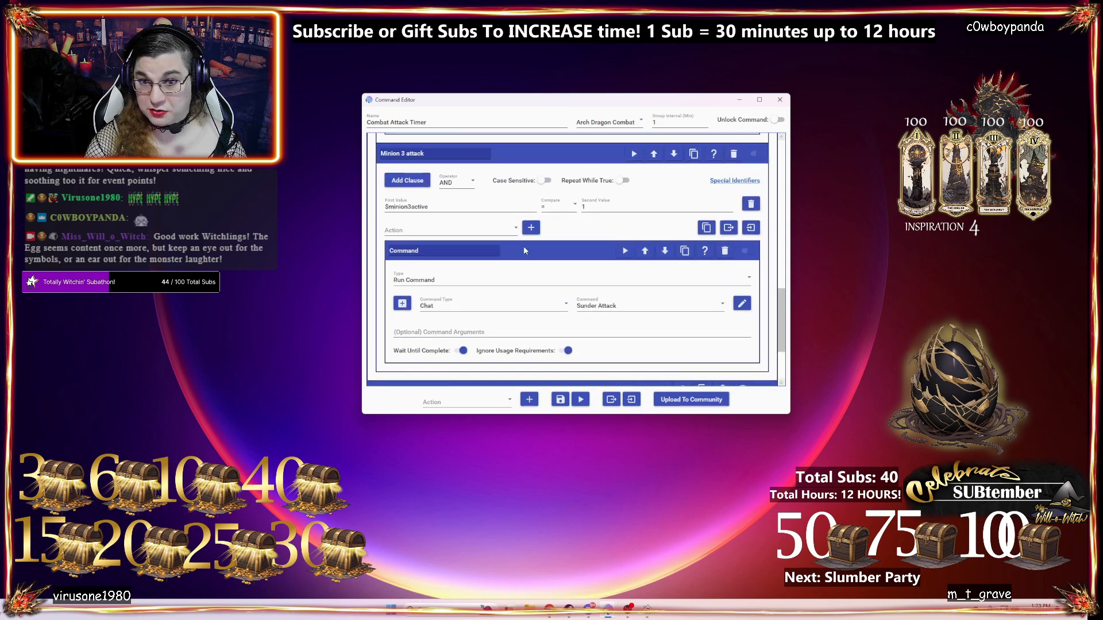
{"action": "left_click", "coordinate": [528, 252]}
{"action": "scroll", "coordinate": [530, 249], "scroll_direction": "up", "scroll_amount": 3}
{"action": "left_click", "coordinate": [529, 242]}
{"action": "scroll", "coordinate": [538, 255], "scroll_direction": "up", "scroll_amount": 4}
{"action": "scroll", "coordinate": [528, 248], "scroll_direction": "up", "scroll_amount": 3}
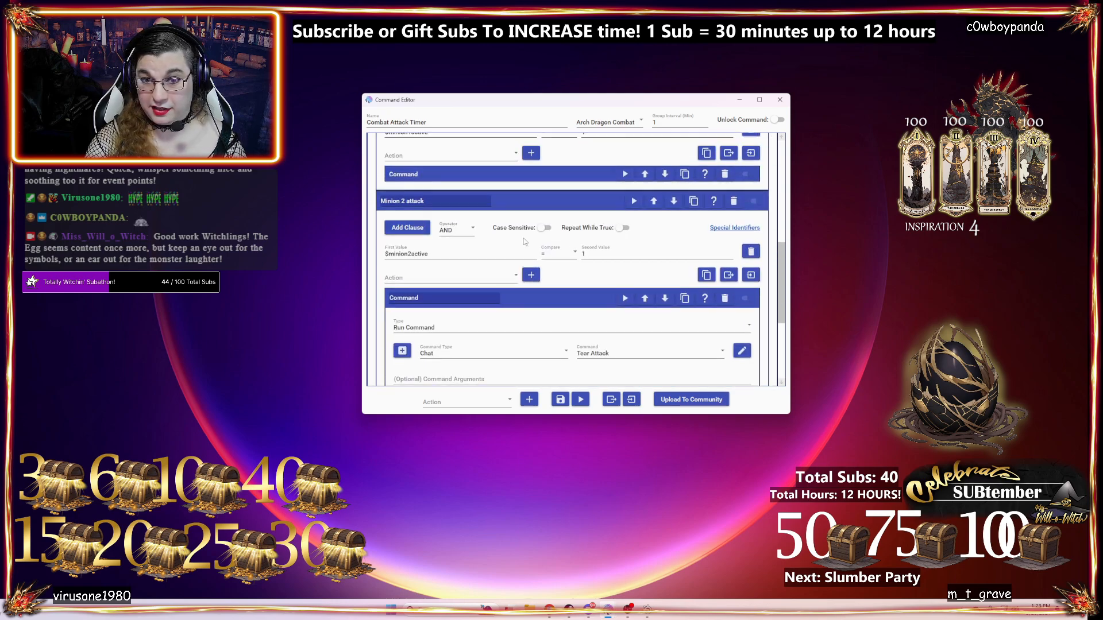
{"action": "left_click", "coordinate": [522, 207]}
{"action": "scroll", "coordinate": [523, 205], "scroll_direction": "up", "scroll_amount": 8}
{"action": "scroll", "coordinate": [528, 203], "scroll_direction": "up", "scroll_amount": 4}
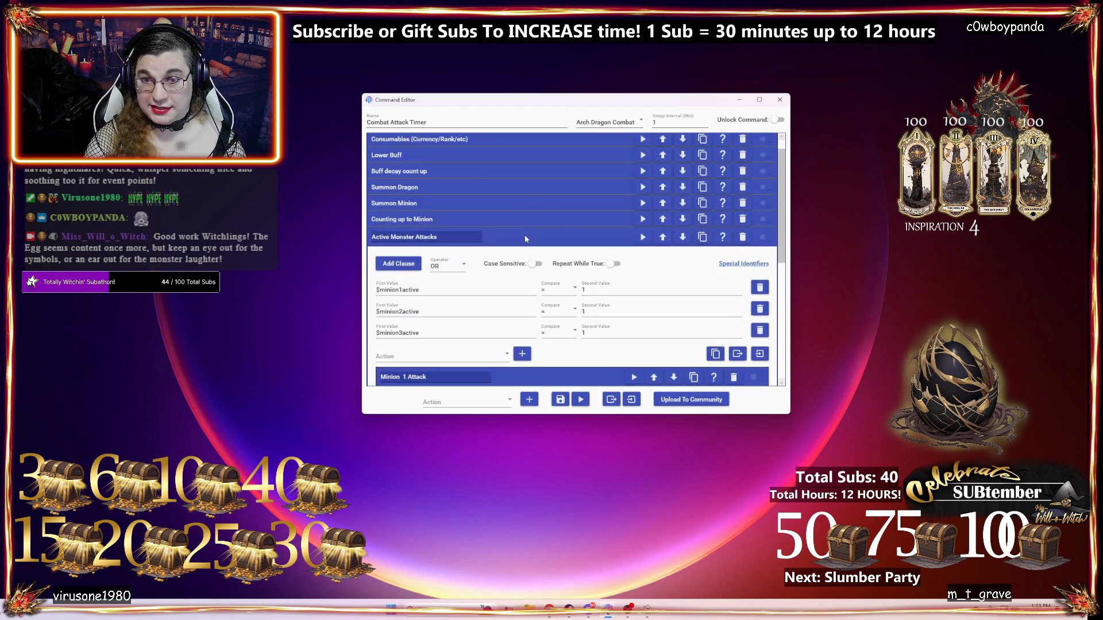
{"action": "left_click", "coordinate": [532, 247]}
{"action": "left_click", "coordinate": [537, 302]}
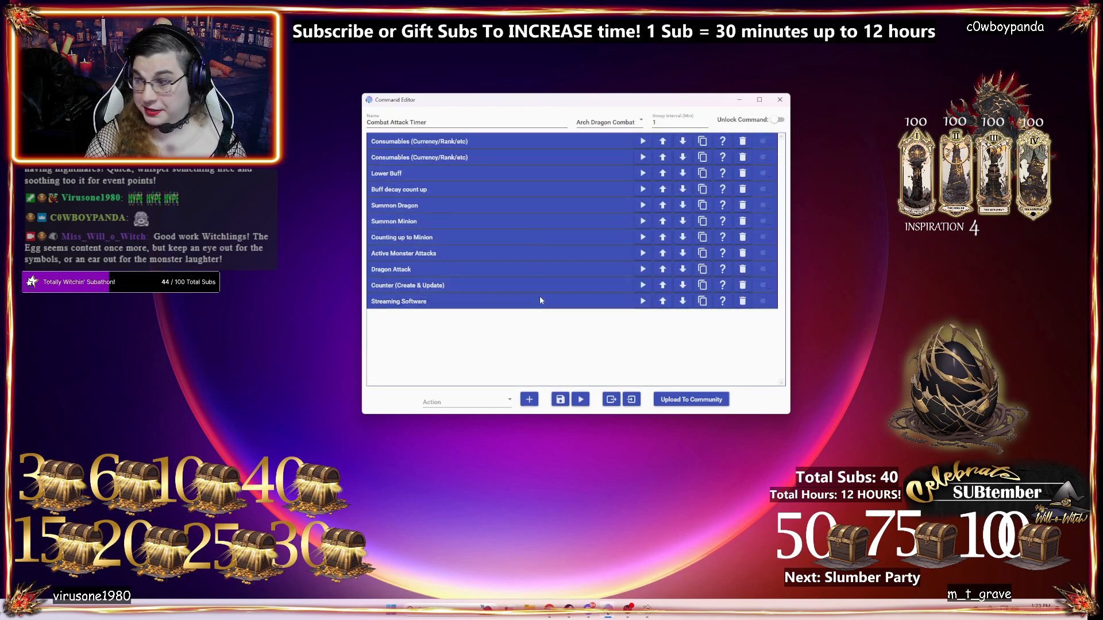
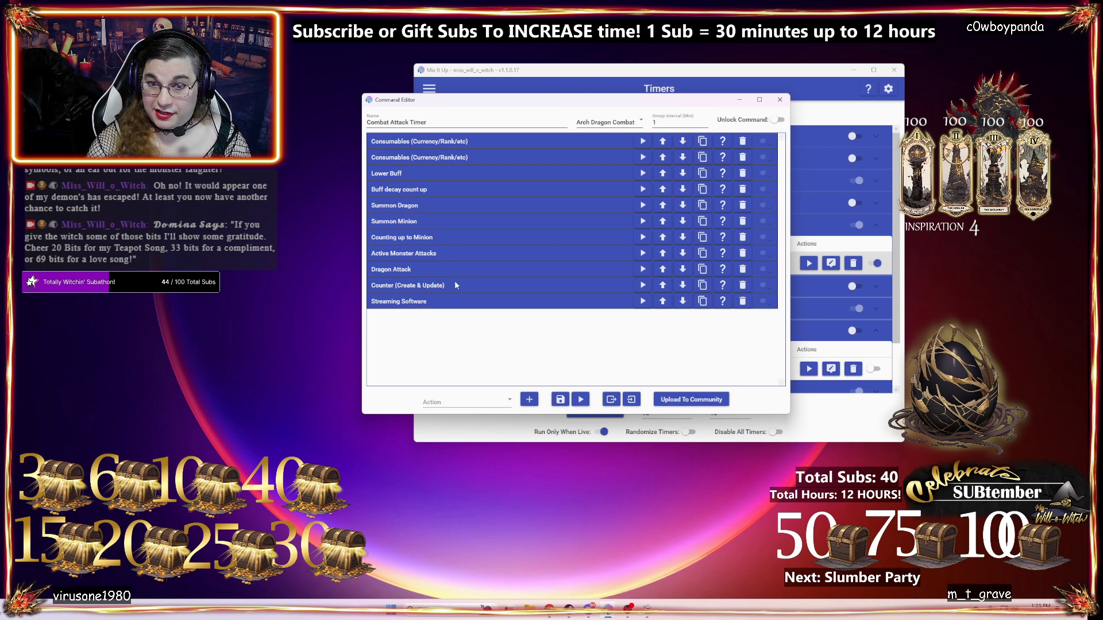
{"action": "left_click", "coordinate": [559, 401]}
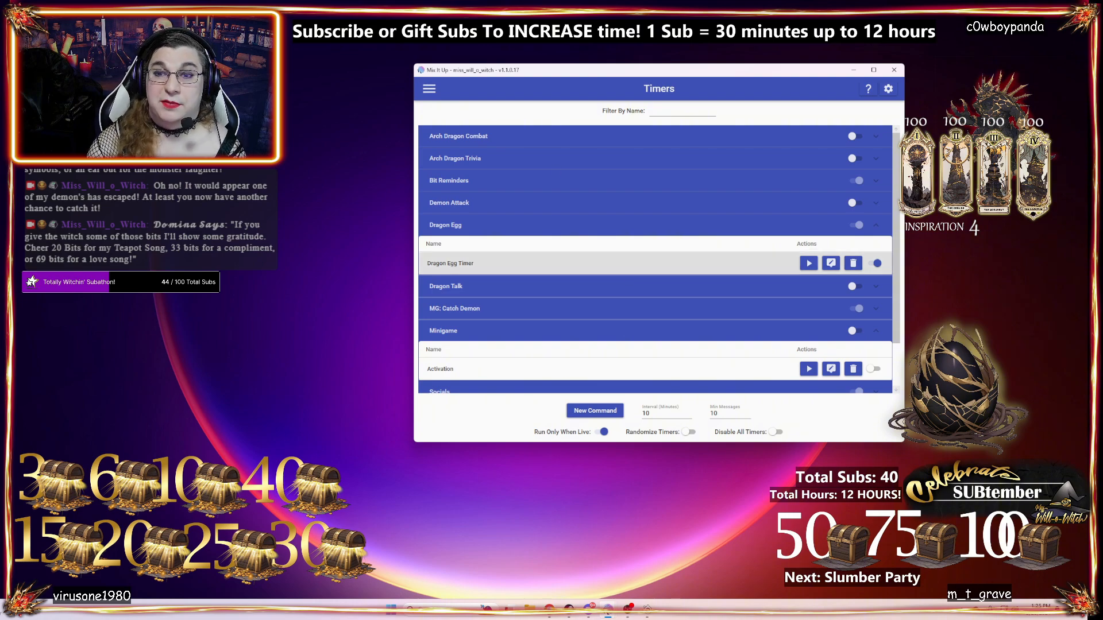
- Go to the Commands page and collapse the Ungrouped group to show the list of command groups
{"action": "left_click", "coordinate": [429, 88]}
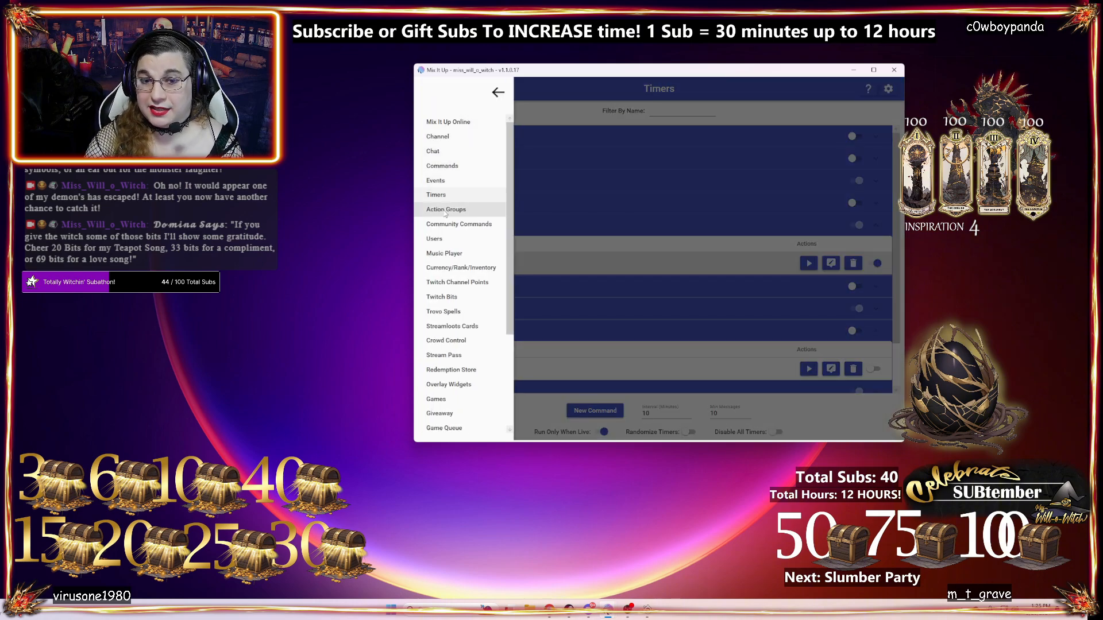
{"action": "left_click", "coordinate": [441, 166]}
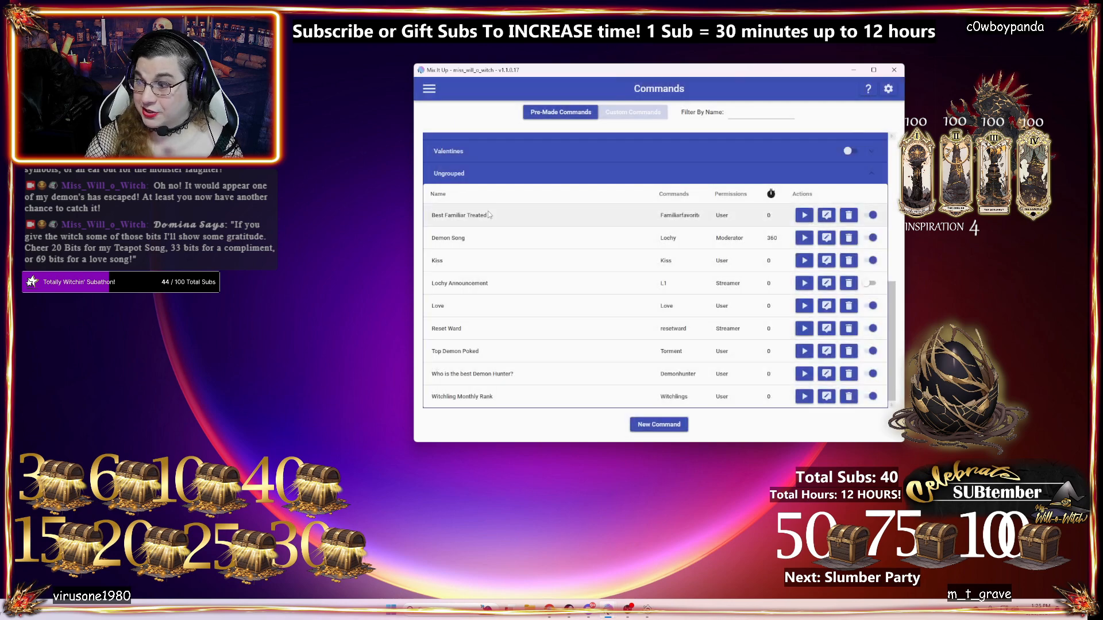
{"action": "left_click", "coordinate": [522, 177]}
{"action": "scroll", "coordinate": [530, 222], "scroll_direction": "up", "scroll_amount": 4}
{"action": "left_click", "coordinate": [520, 300]}
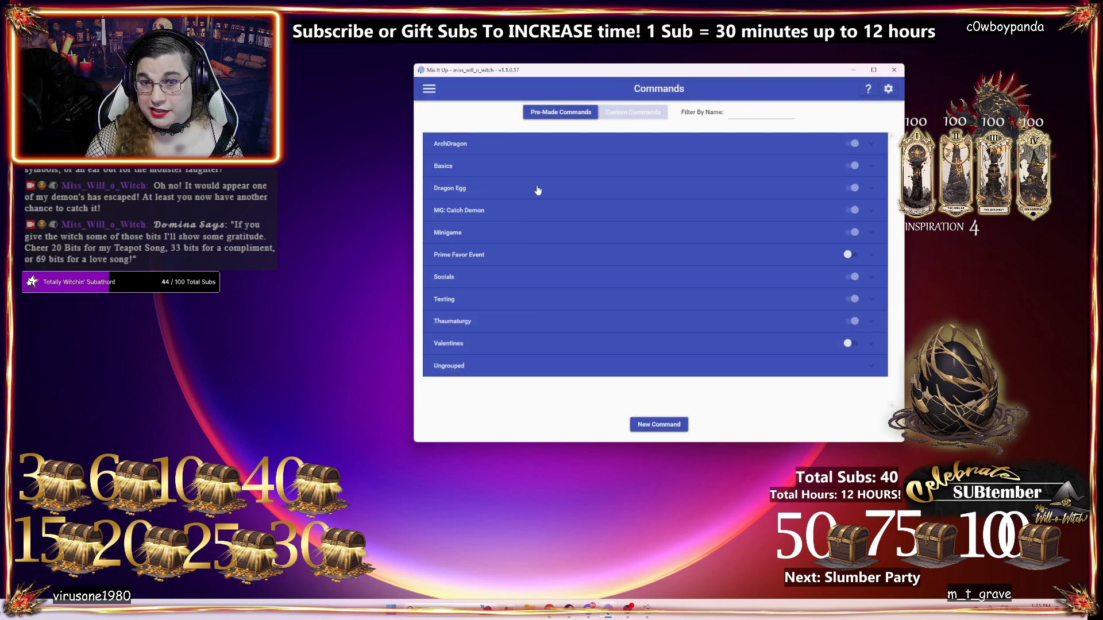
- Expand the ArchDragon command group and open the Activate Dragon command for editing
{"action": "left_click", "coordinate": [552, 145]}
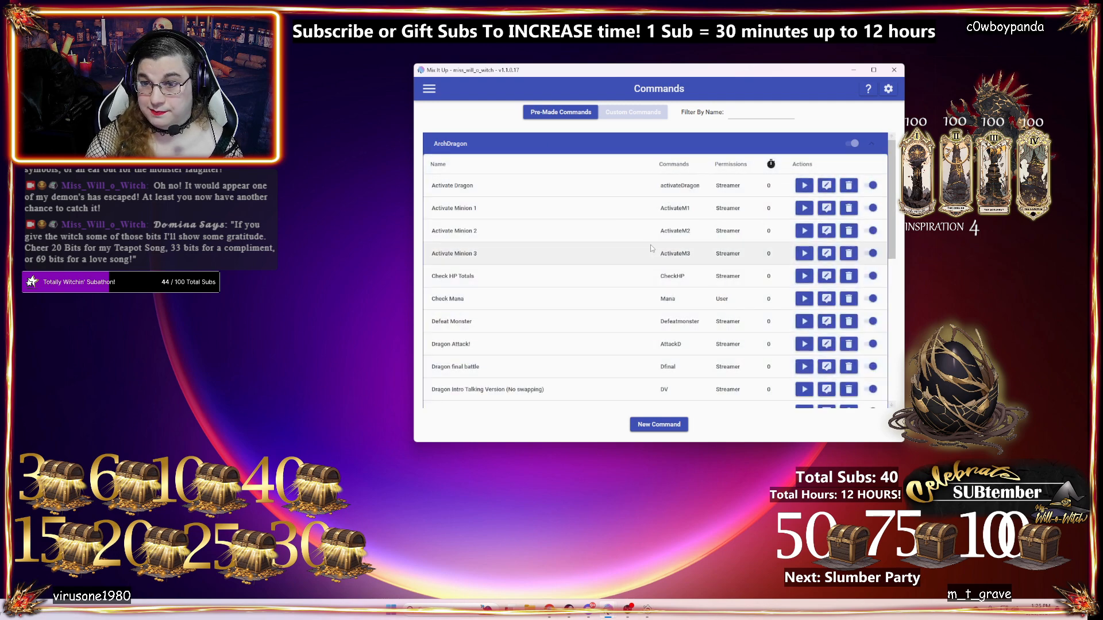
{"action": "scroll", "coordinate": [571, 238], "scroll_direction": "down", "scroll_amount": 2}
{"action": "scroll", "coordinate": [603, 253], "scroll_direction": "up", "scroll_amount": 2}
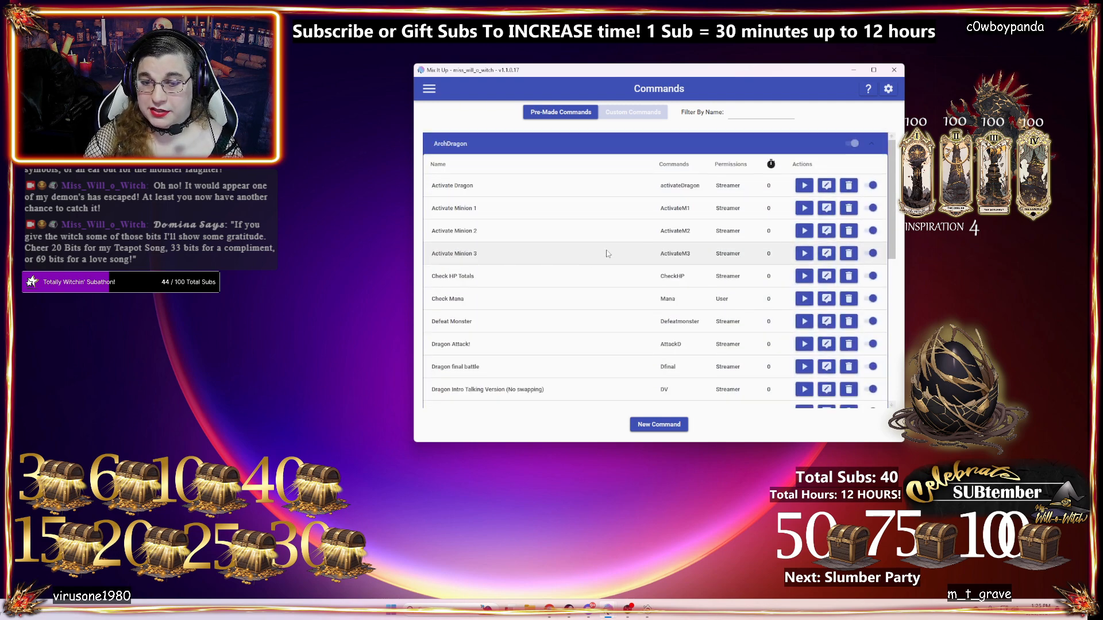
{"action": "left_click", "coordinate": [826, 186]}
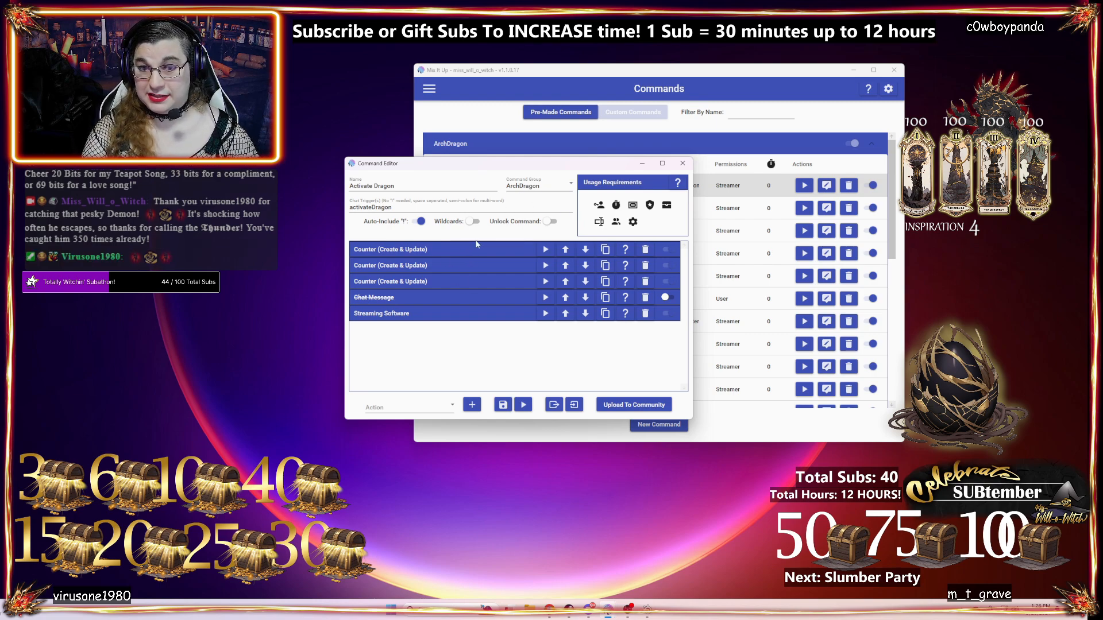
- Expand the three Counter (Create & Update) actions of Activate Dragon and examine their counter names, actions and amounts
{"action": "left_click", "coordinate": [453, 252]}
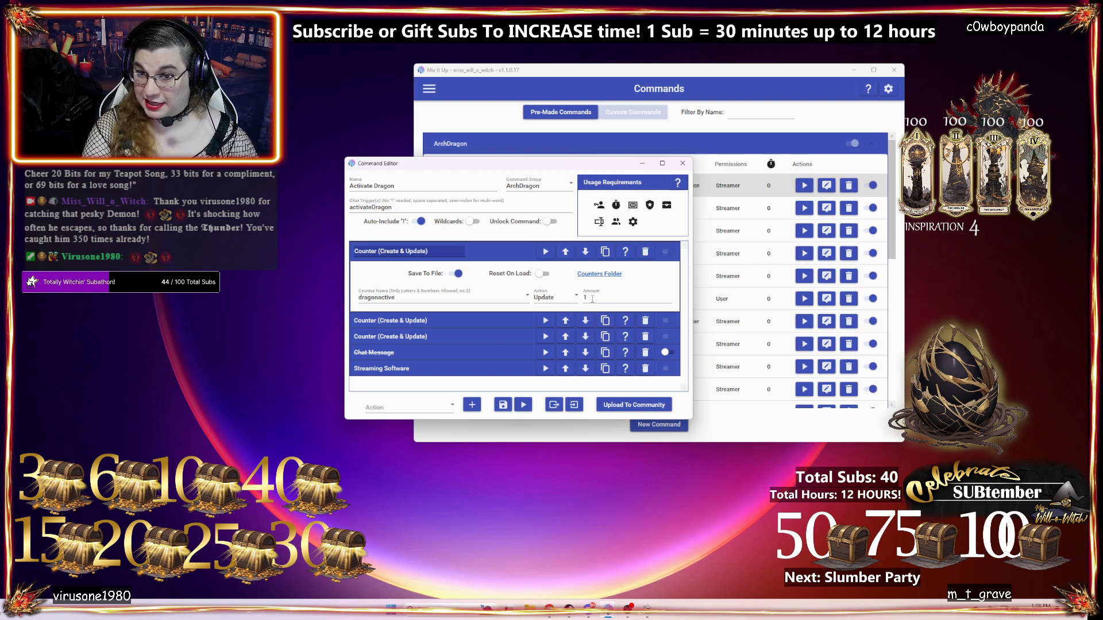
{"action": "left_click", "coordinate": [448, 322]}
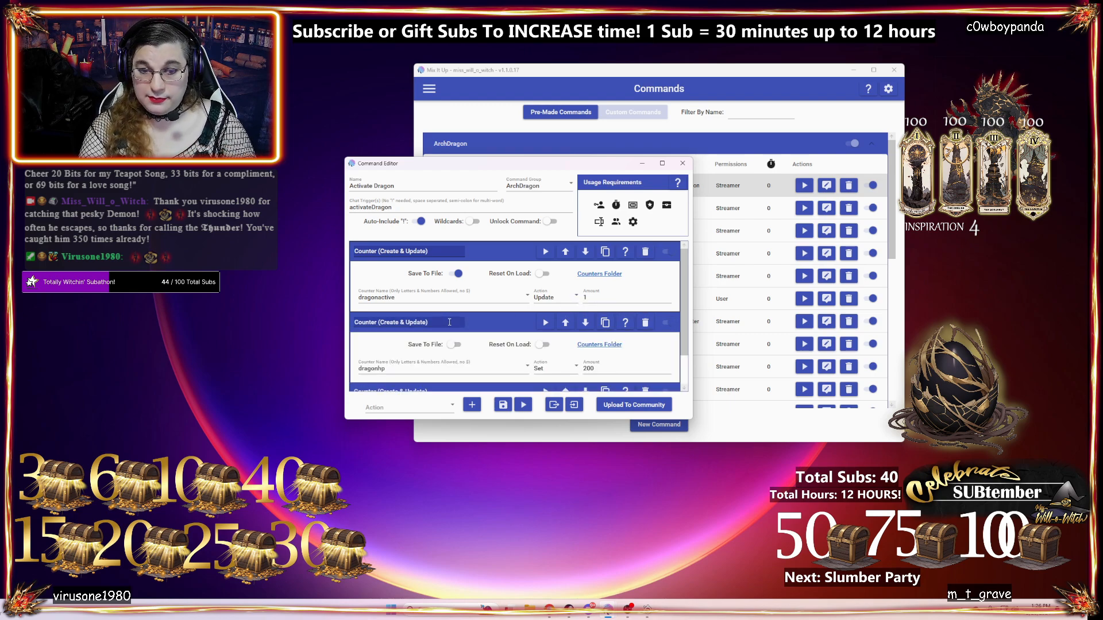
{"action": "scroll", "coordinate": [458, 323], "scroll_direction": "down", "scroll_amount": 1}
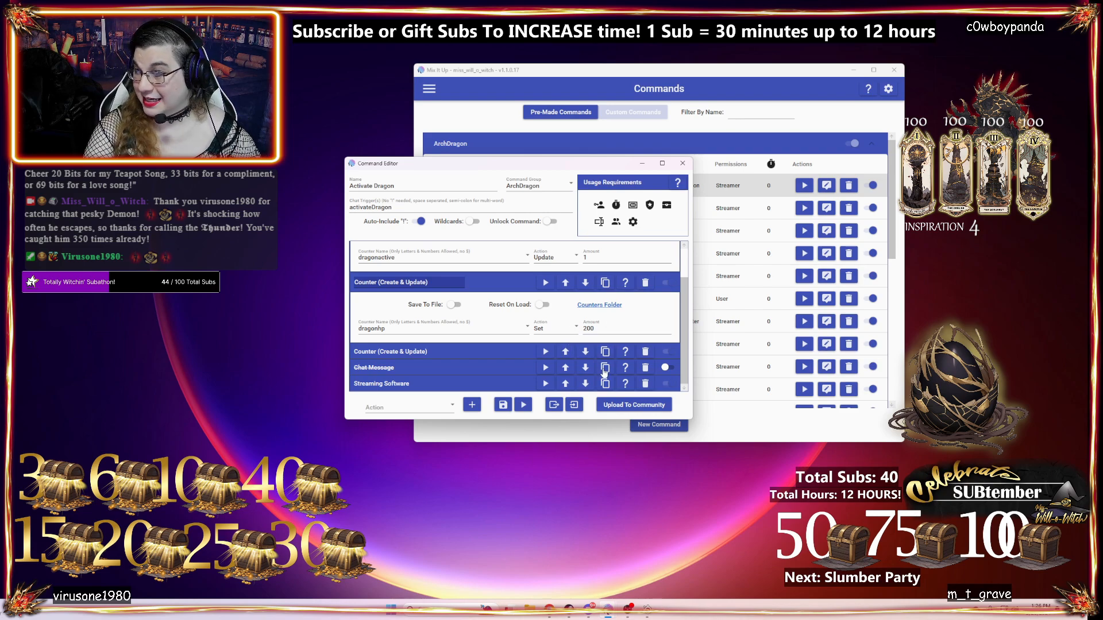
{"action": "left_click", "coordinate": [481, 351]}
{"action": "scroll", "coordinate": [488, 348], "scroll_direction": "down", "scroll_amount": 2}
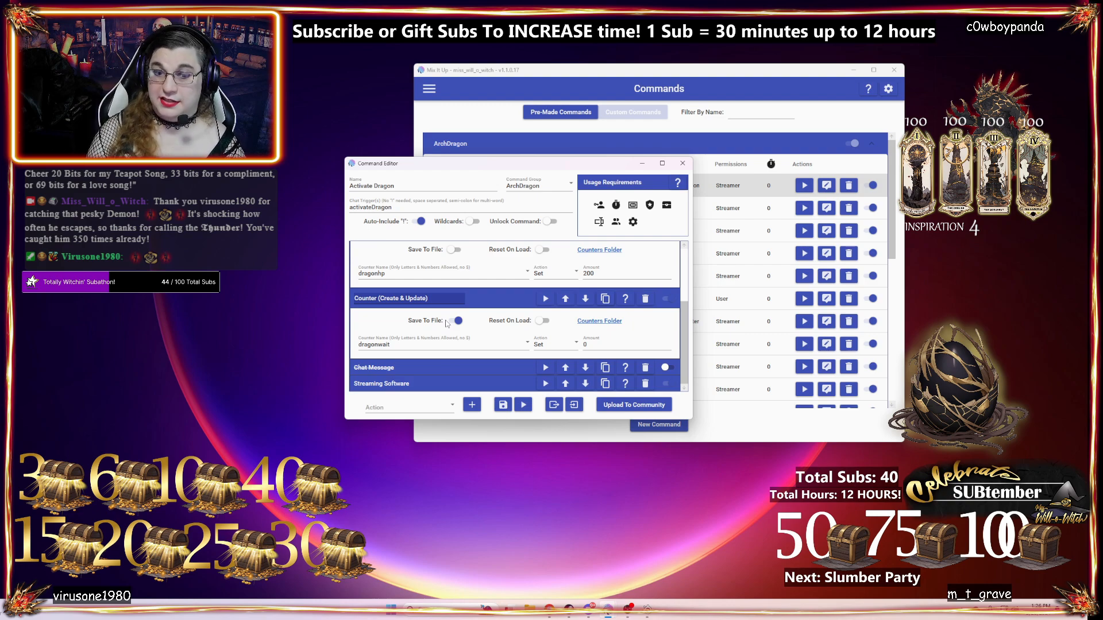
- Examine the disabled Chat Message action in Activate Dragon, including its switch and its message text
{"action": "left_click", "coordinate": [442, 366]}
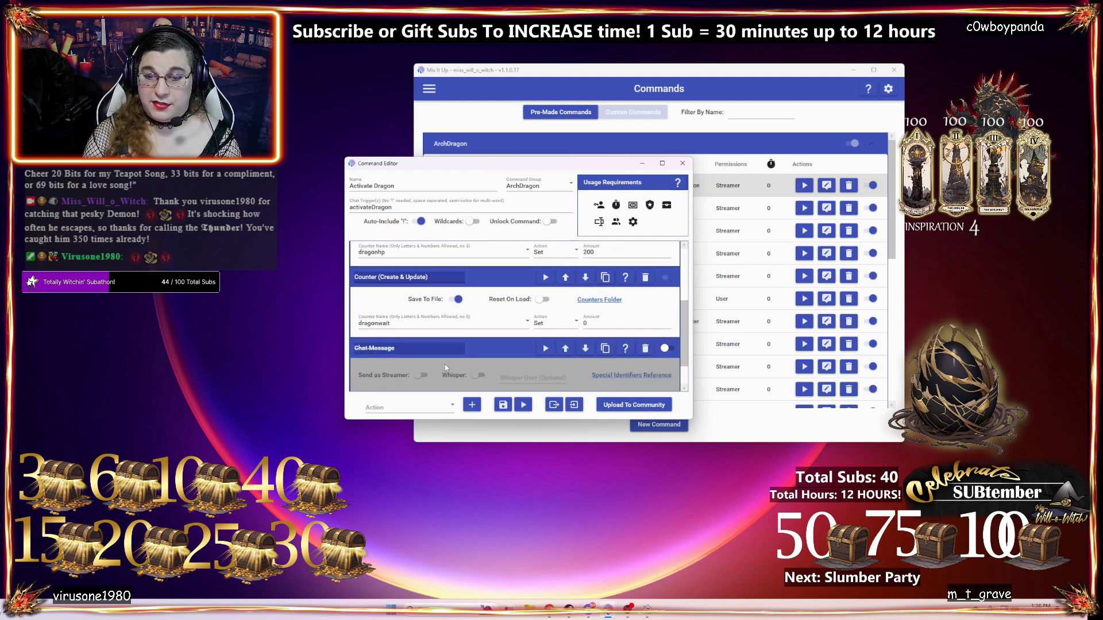
{"action": "left_click", "coordinate": [667, 315]}
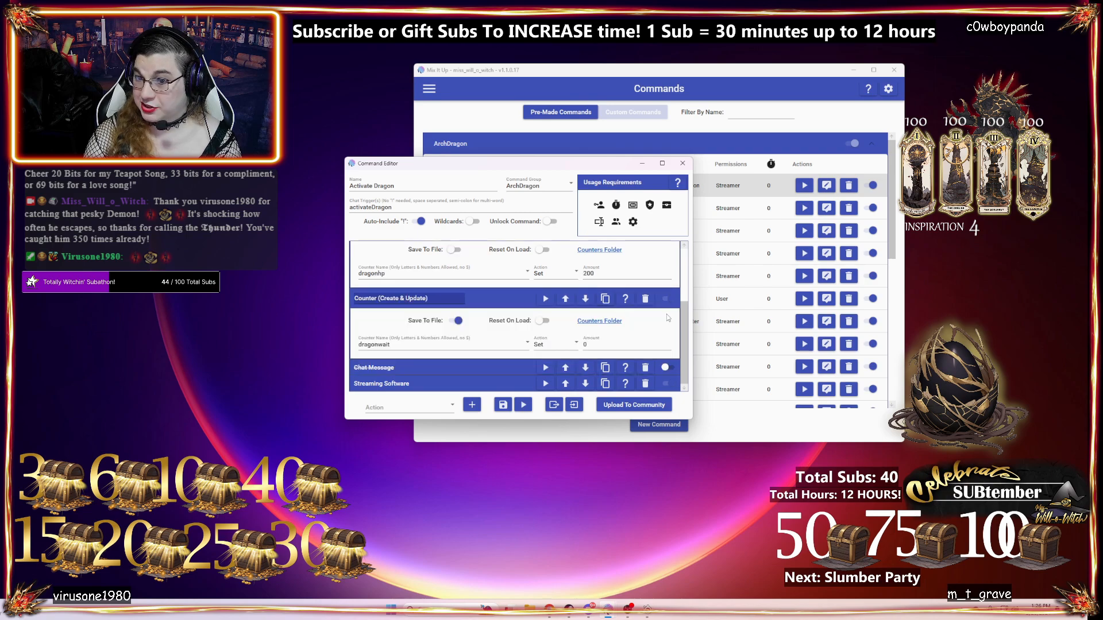
{"action": "left_click", "coordinate": [667, 368]}
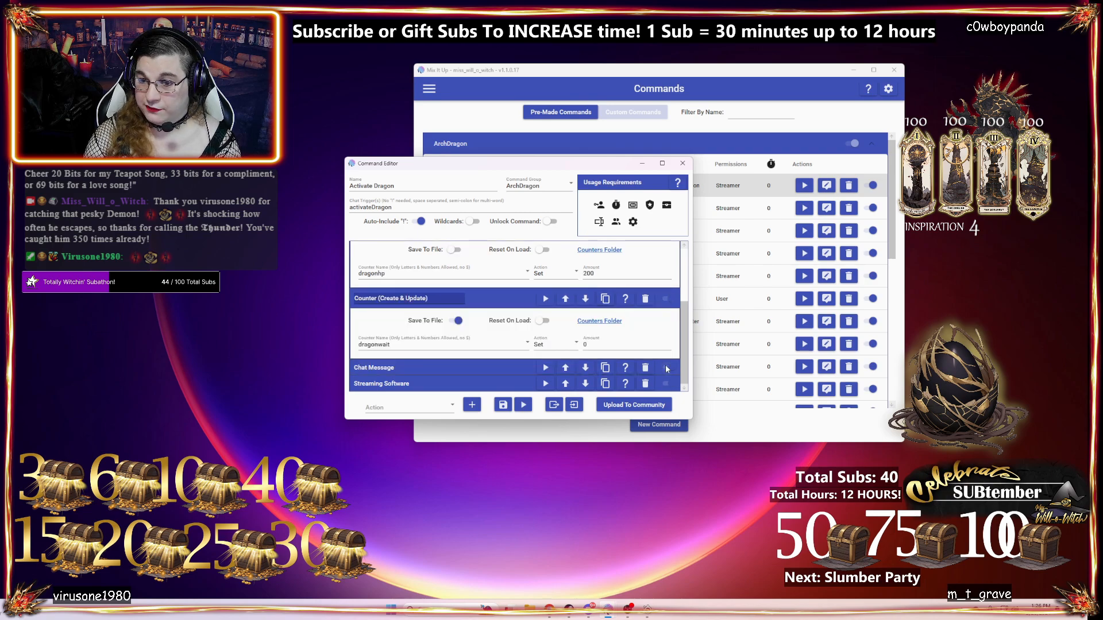
{"action": "left_click", "coordinate": [666, 368]}
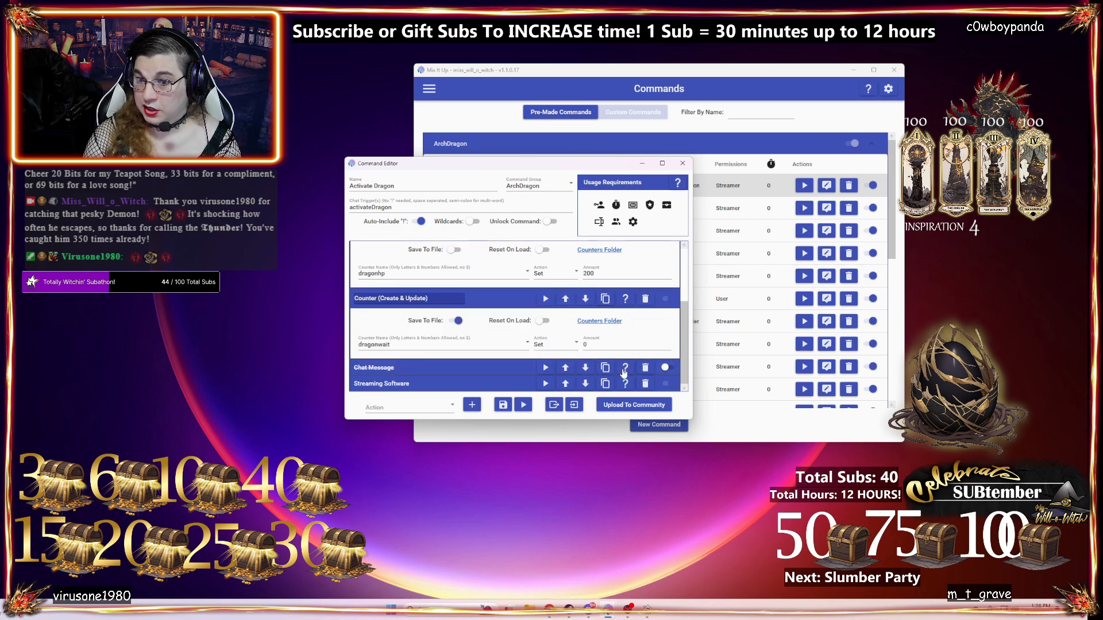
{"action": "left_click", "coordinate": [480, 369]}
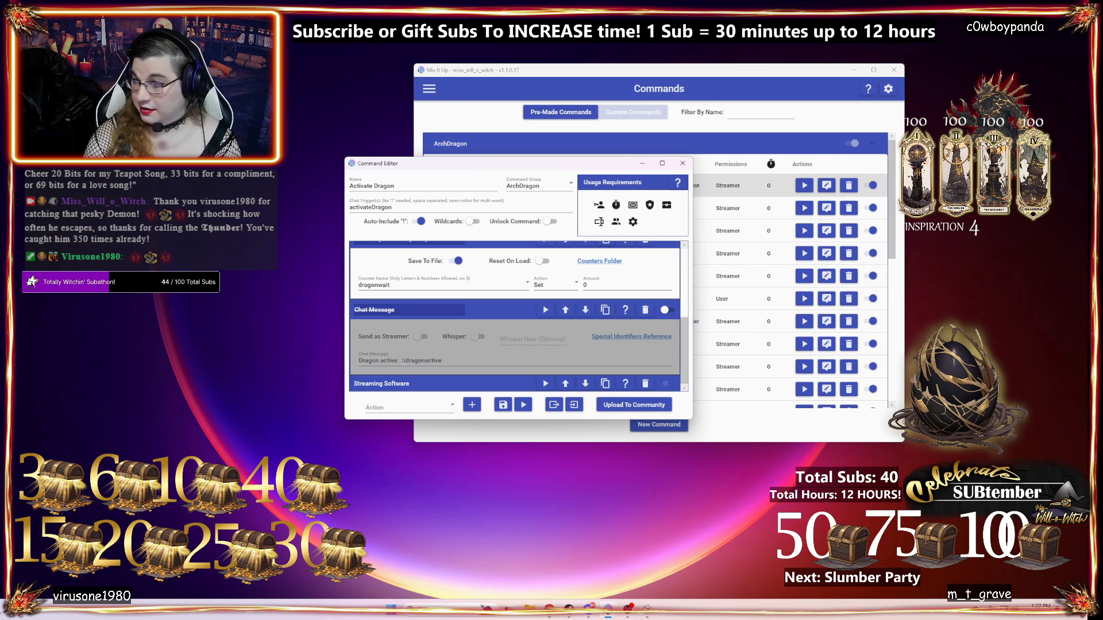
{"action": "left_click", "coordinate": [403, 361]}
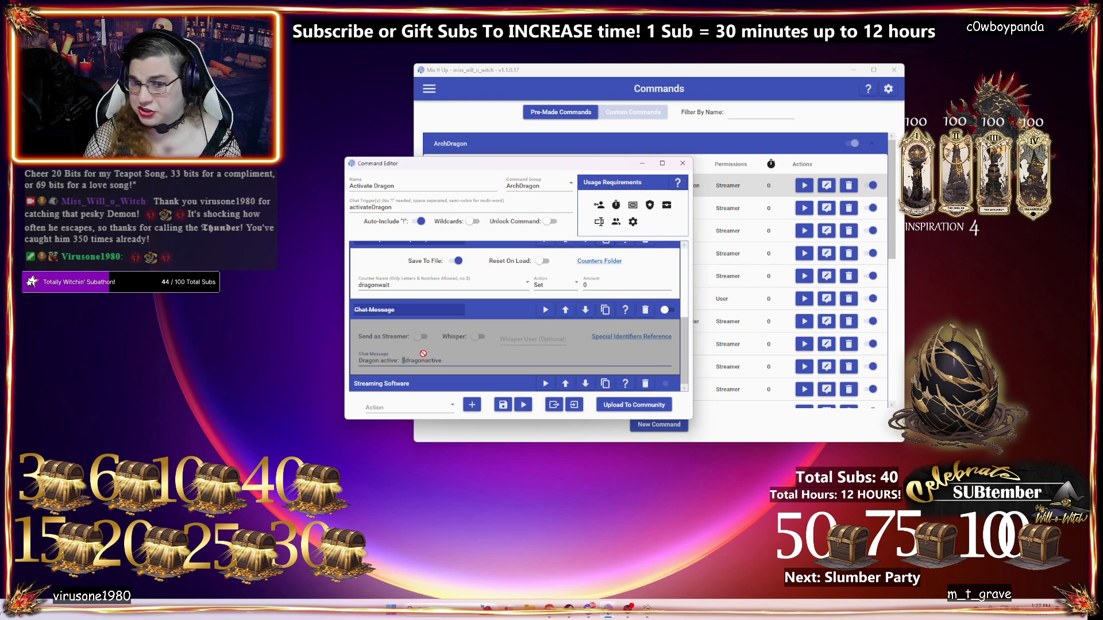
{"action": "scroll", "coordinate": [476, 365], "scroll_direction": "up", "scroll_amount": 1}
{"action": "scroll", "coordinate": [477, 366], "scroll_direction": "down", "scroll_amount": 1}
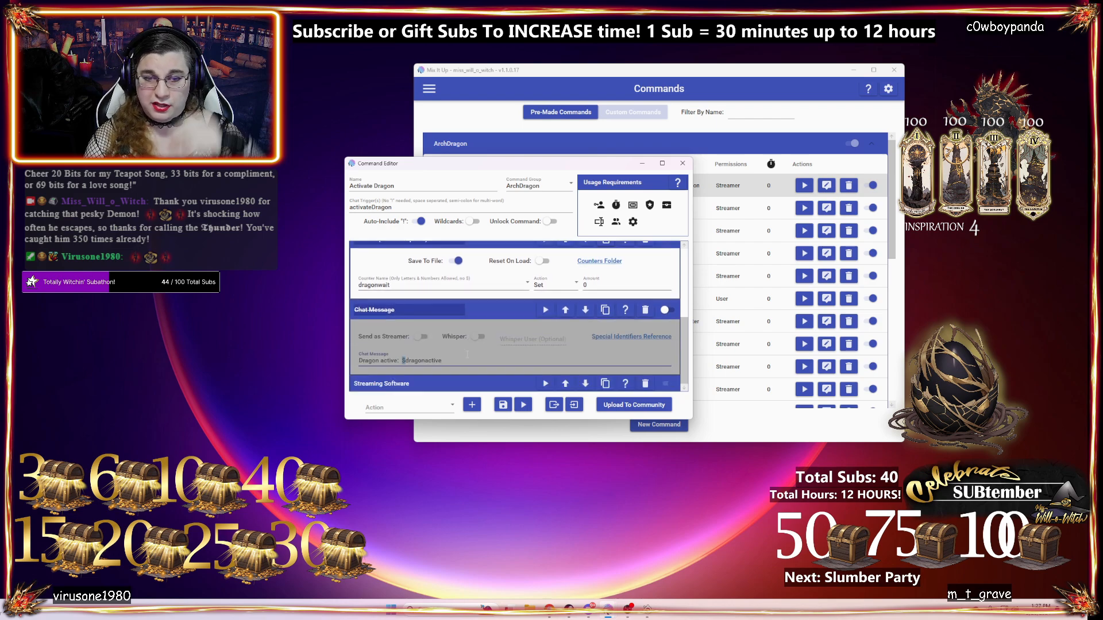
- Temporarily enable Activate Dragon's Chat Message action to test its Dragon active message in chat
{"action": "left_click", "coordinate": [668, 311]}
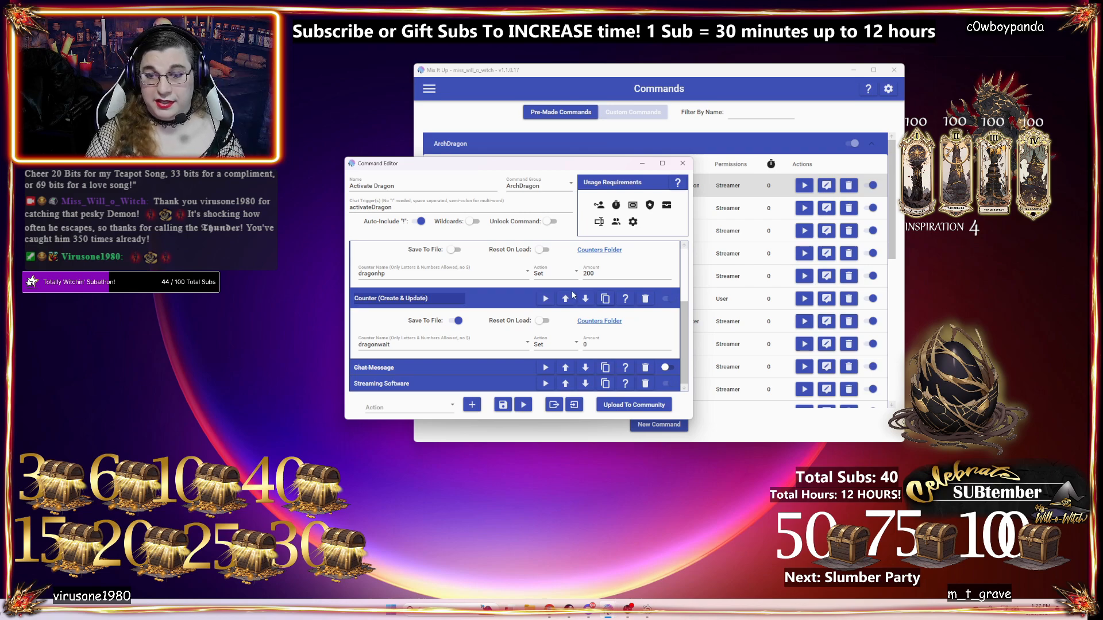
{"action": "left_click", "coordinate": [415, 368]}
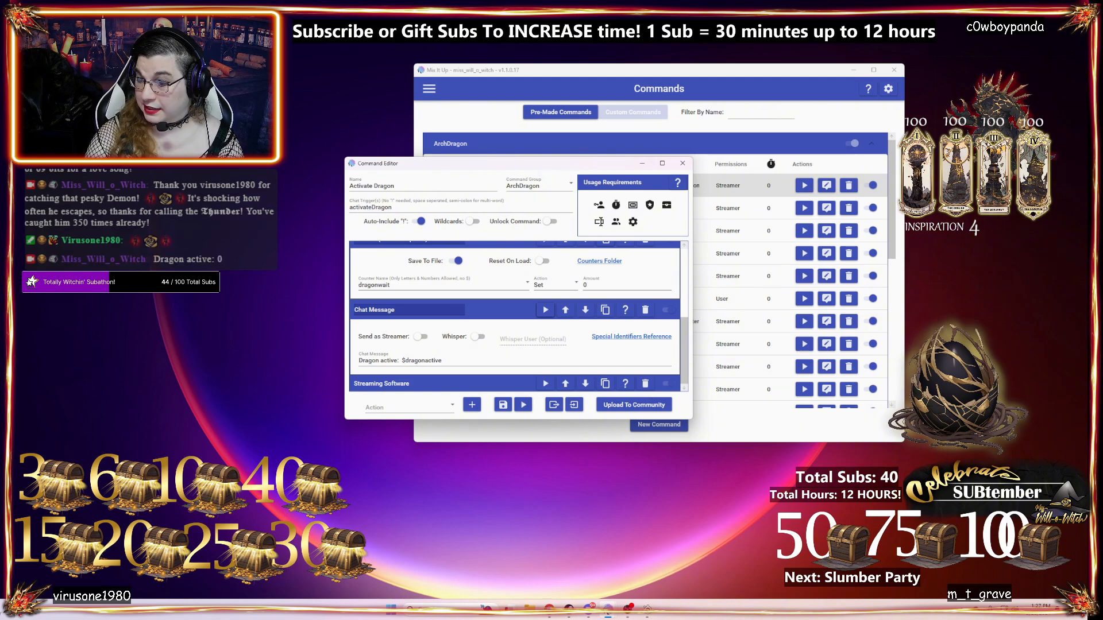
{"action": "left_click", "coordinate": [398, 361]}
{"action": "type", "text": ":"}
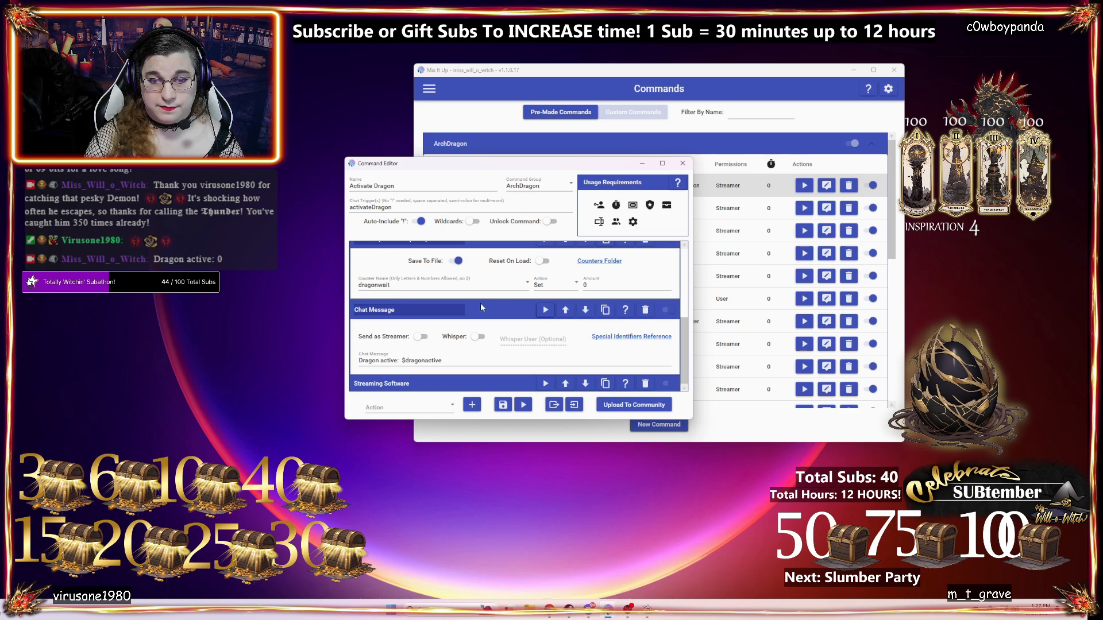
{"action": "left_click", "coordinate": [667, 310]}
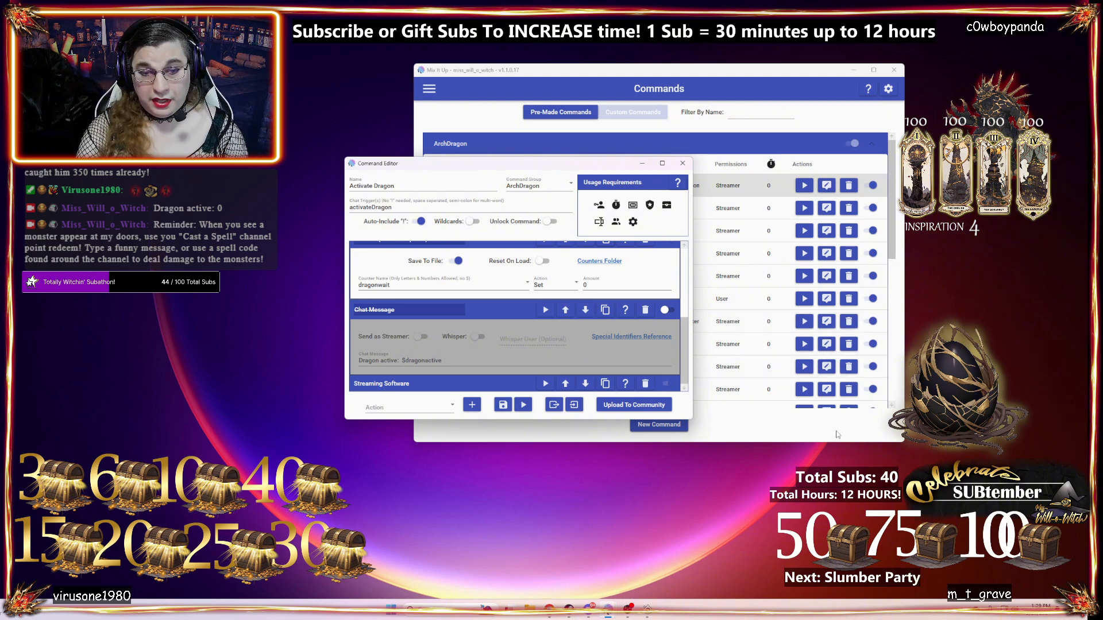
- Examine the Streaming Software action of Activate Dragon and close the command without saving
{"action": "scroll", "coordinate": [505, 377], "scroll_direction": "down", "scroll_amount": 3}
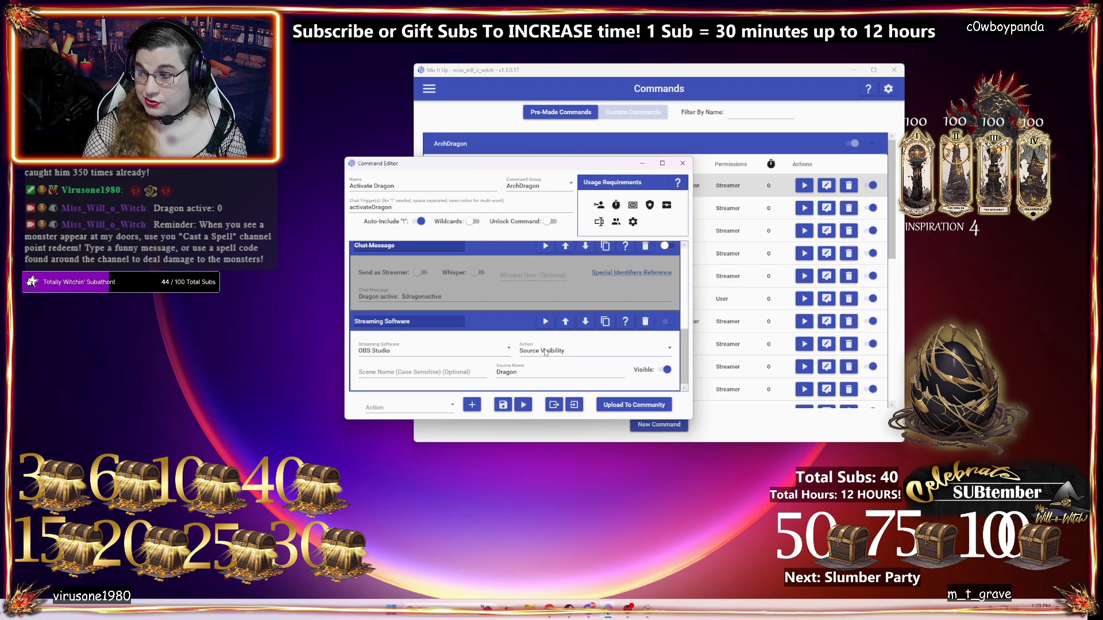
{"action": "scroll", "coordinate": [575, 297], "scroll_direction": "up", "scroll_amount": 5}
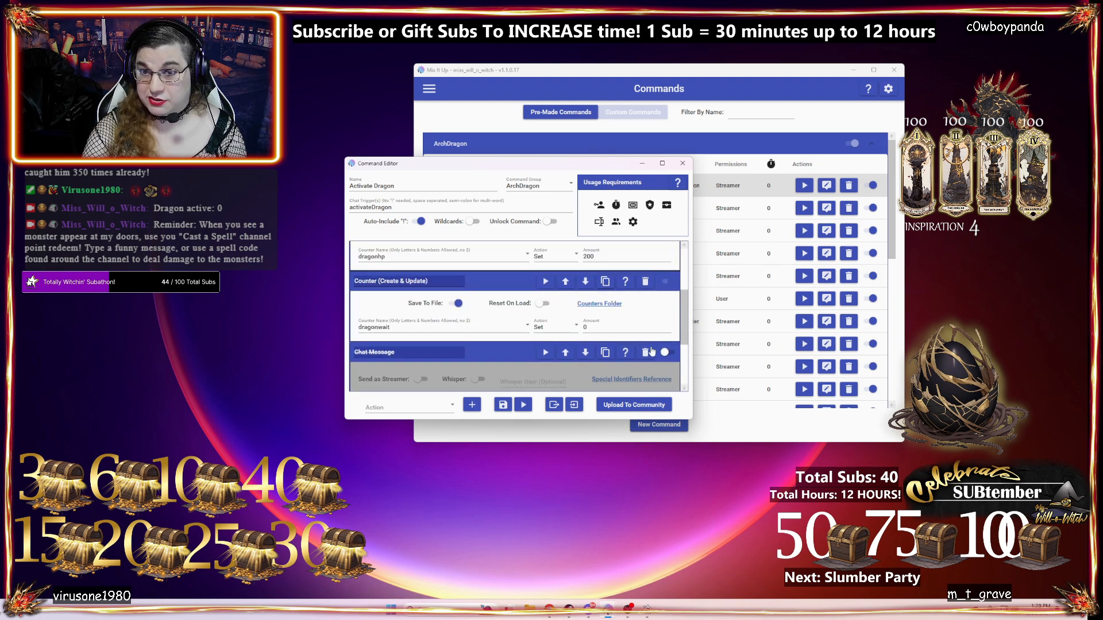
{"action": "left_click", "coordinate": [682, 163]}
- Open the Activate Minion 1 command and expand its two Counter actions and its Chat Message action to examine their settings
{"action": "scroll", "coordinate": [551, 272], "scroll_direction": "down", "scroll_amount": 2}
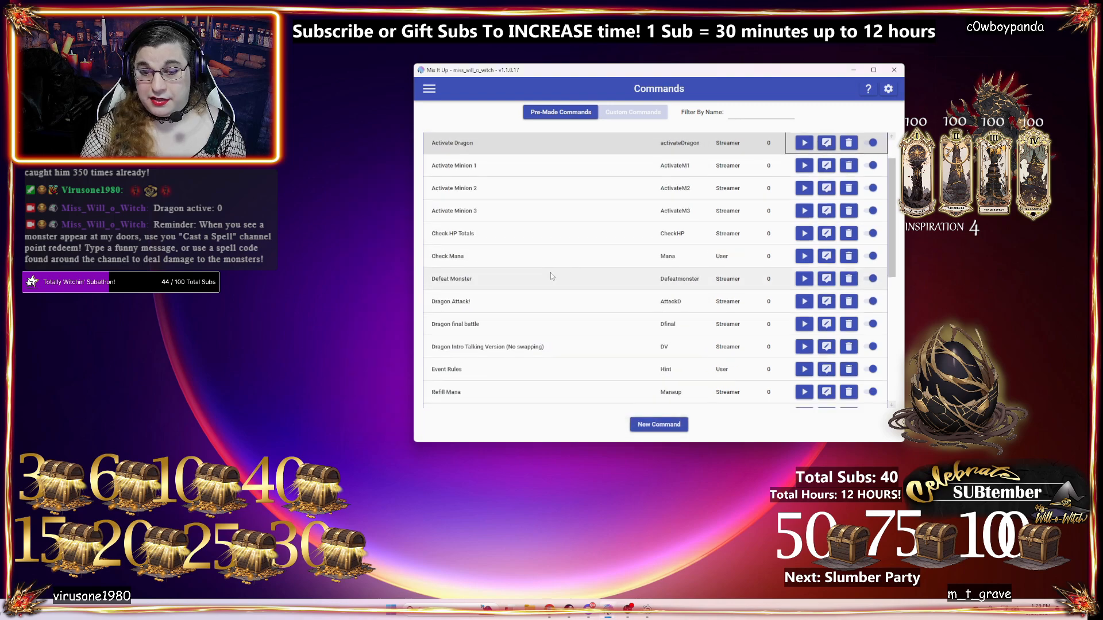
{"action": "scroll", "coordinate": [580, 322], "scroll_direction": "down", "scroll_amount": 5}
{"action": "scroll", "coordinate": [611, 323], "scroll_direction": "up", "scroll_amount": 8}
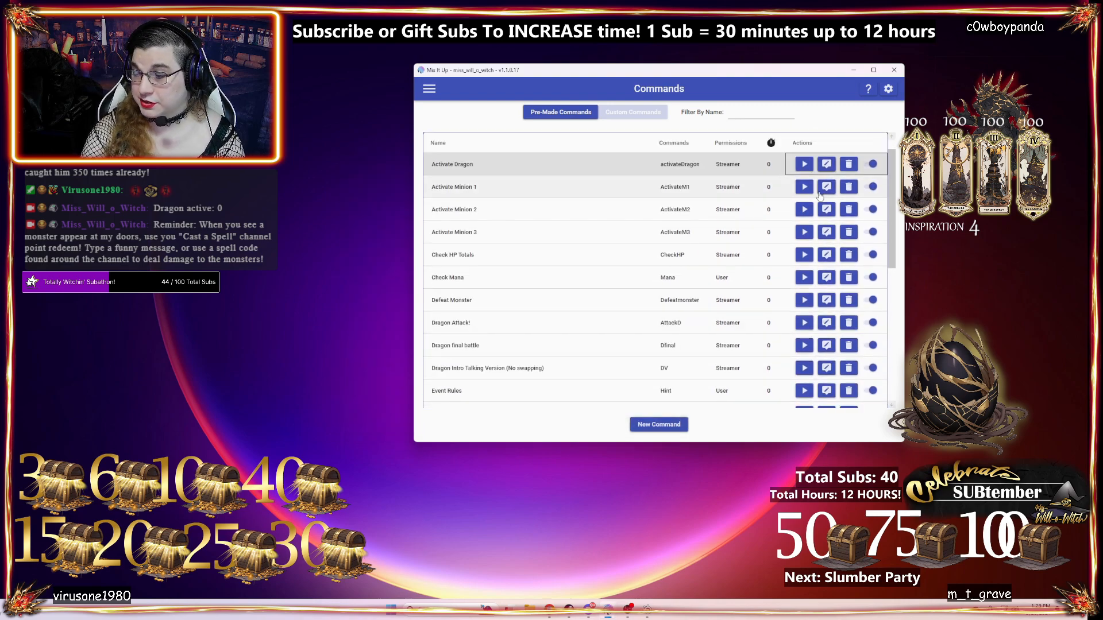
{"action": "left_click", "coordinate": [826, 187]}
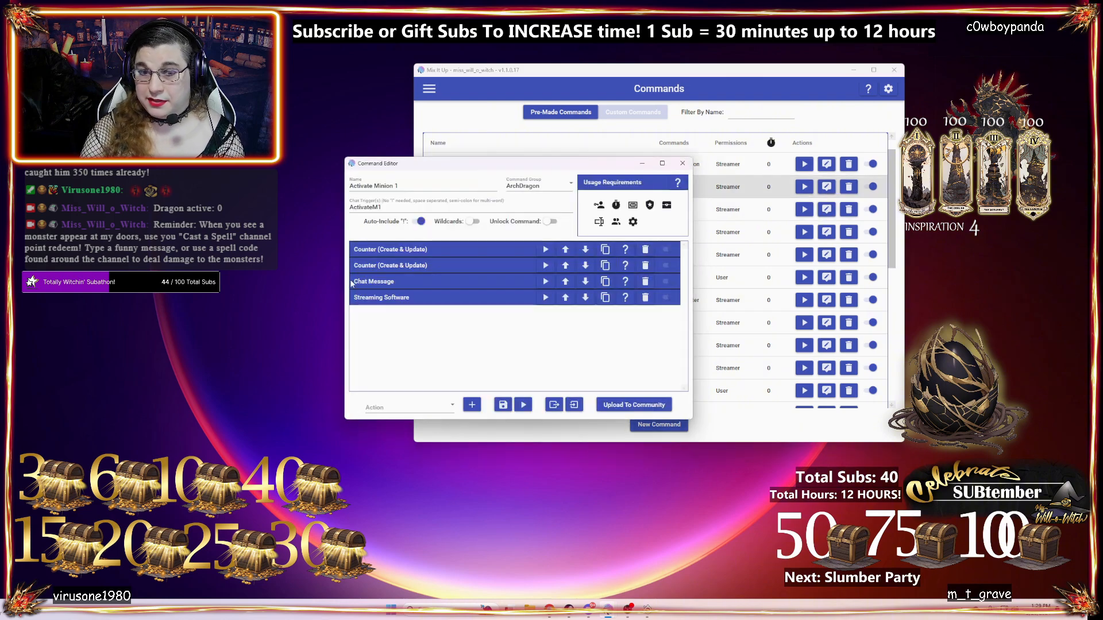
{"action": "left_click", "coordinate": [431, 249]}
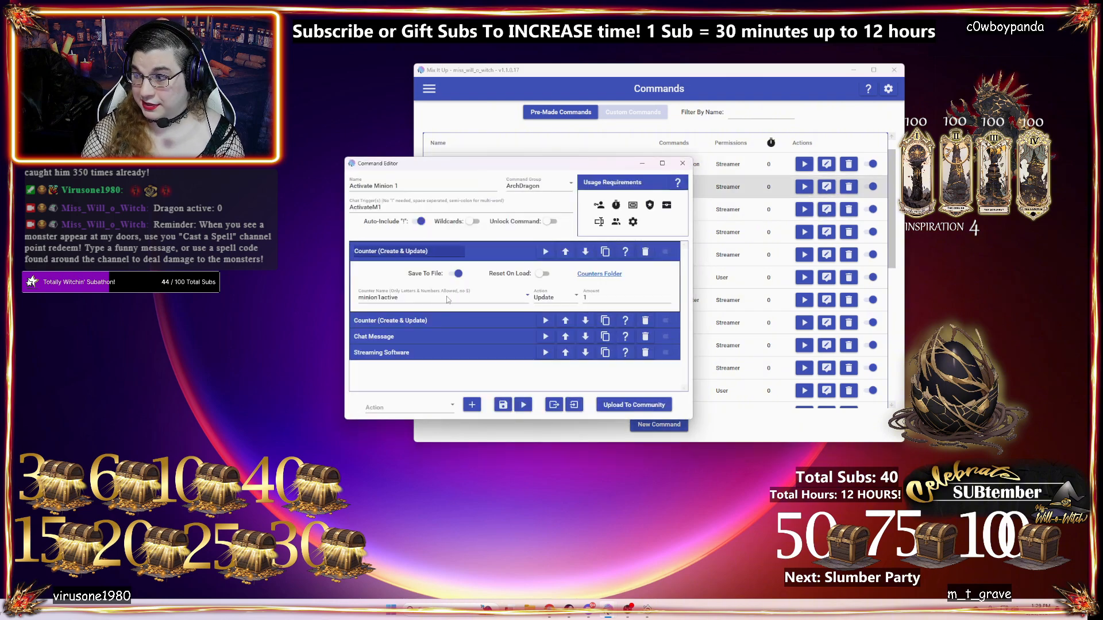
{"action": "left_click", "coordinate": [418, 322]}
{"action": "scroll", "coordinate": [448, 320], "scroll_direction": "down", "scroll_amount": 1}
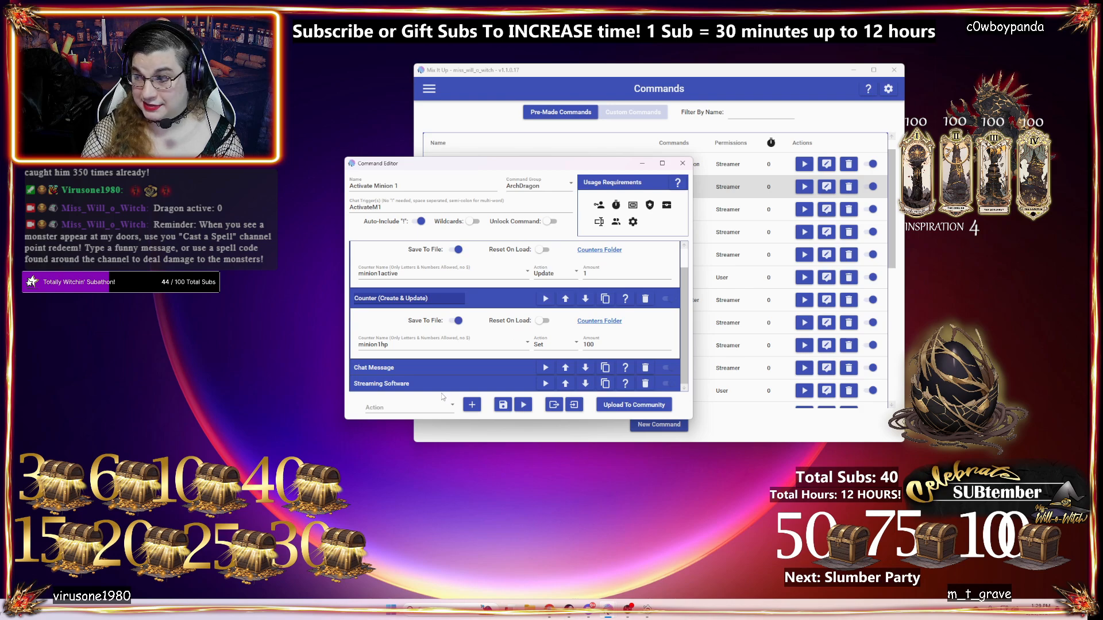
{"action": "left_click", "coordinate": [454, 368]}
{"action": "scroll", "coordinate": [443, 356], "scroll_direction": "down", "scroll_amount": 1}
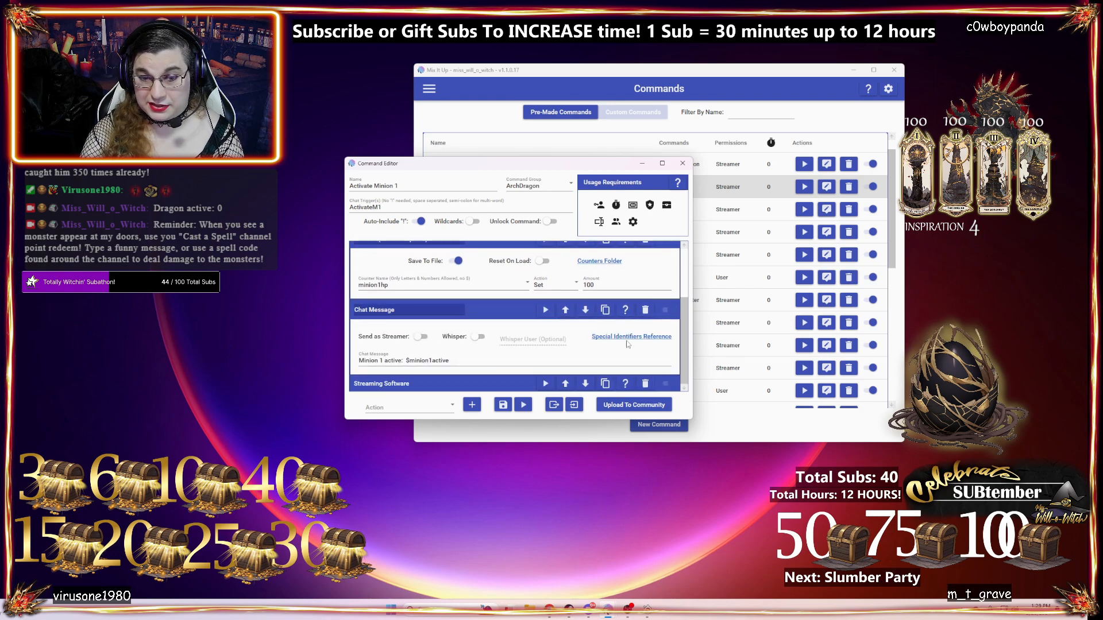
- Disable the Chat Message action in Activate Minion 1, and save the command after checking its Streaming Software action
{"action": "left_click", "coordinate": [668, 312]}
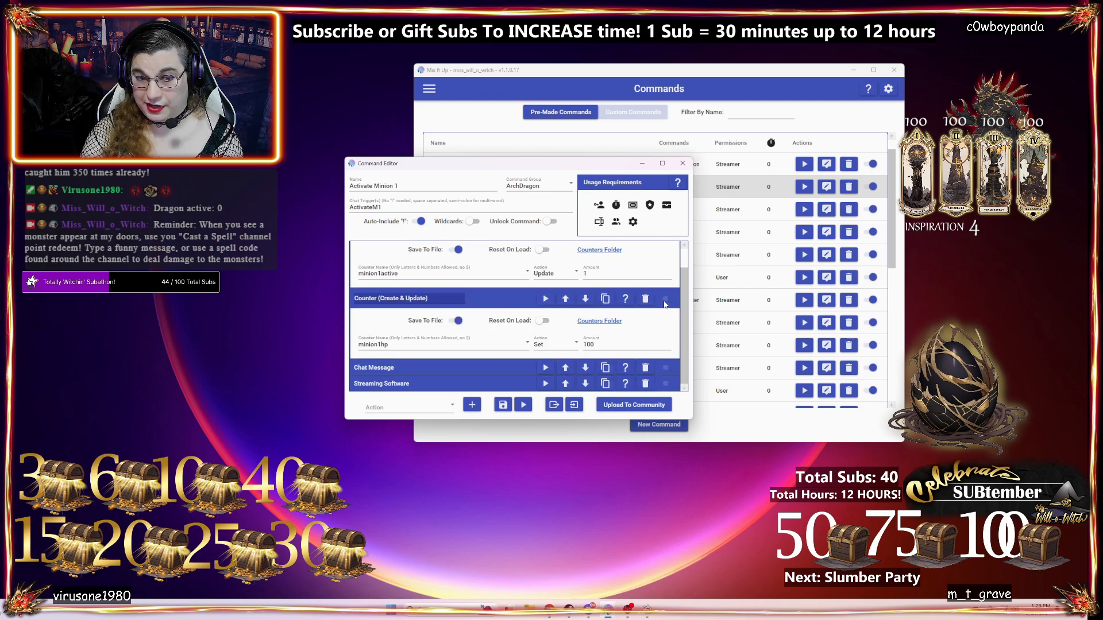
{"action": "left_click", "coordinate": [665, 301]}
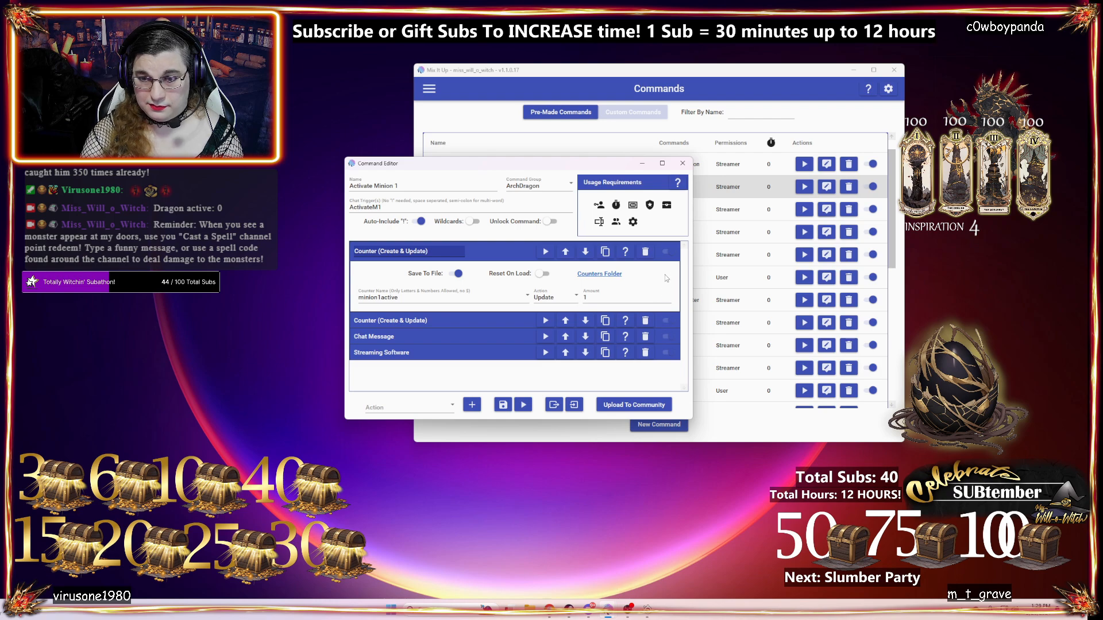
{"action": "left_click", "coordinate": [665, 320]}
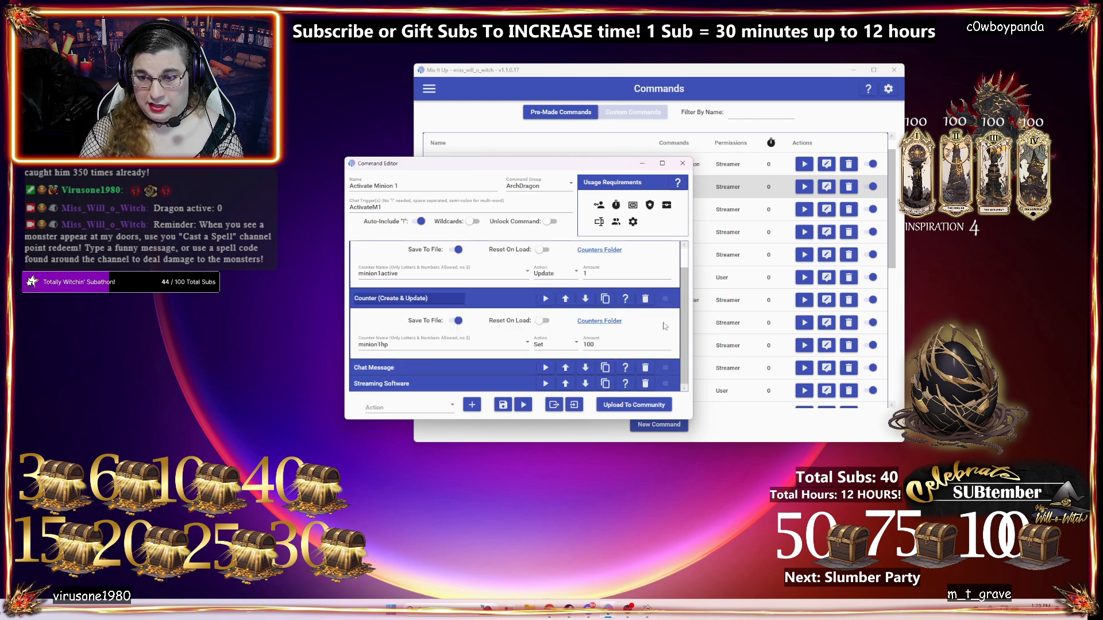
{"action": "left_click", "coordinate": [667, 369]}
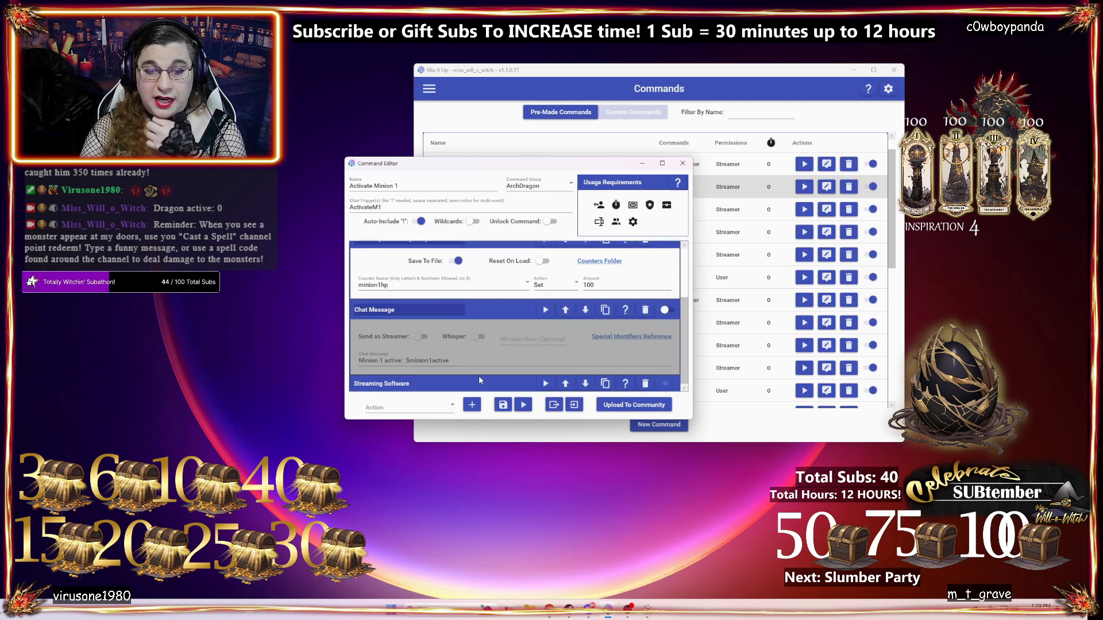
{"action": "left_click", "coordinate": [479, 380]}
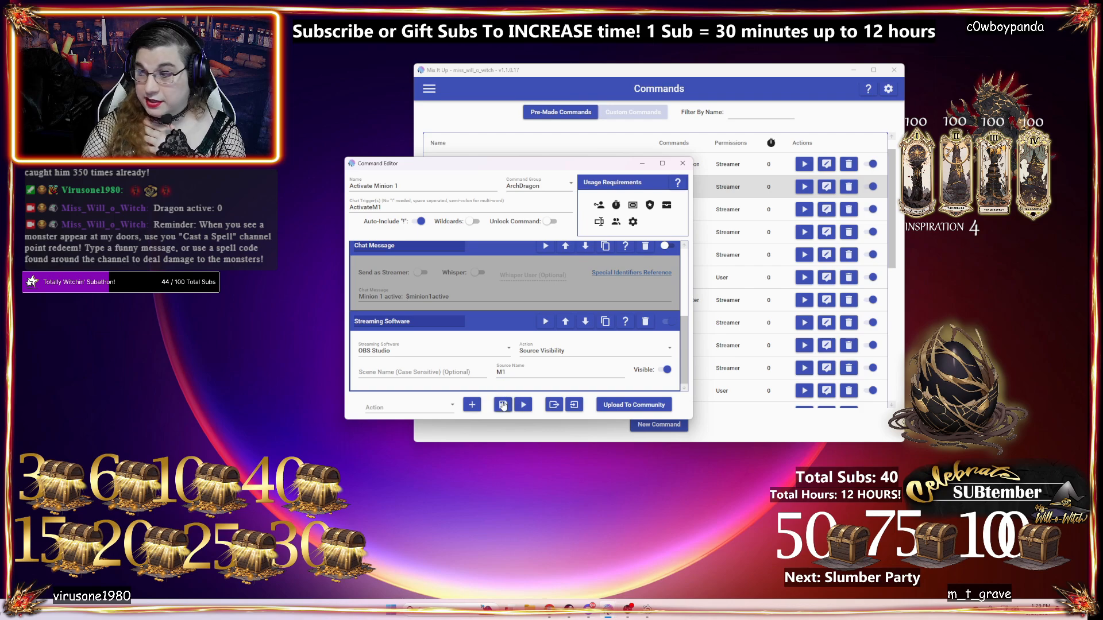
{"action": "left_click", "coordinate": [503, 405]}
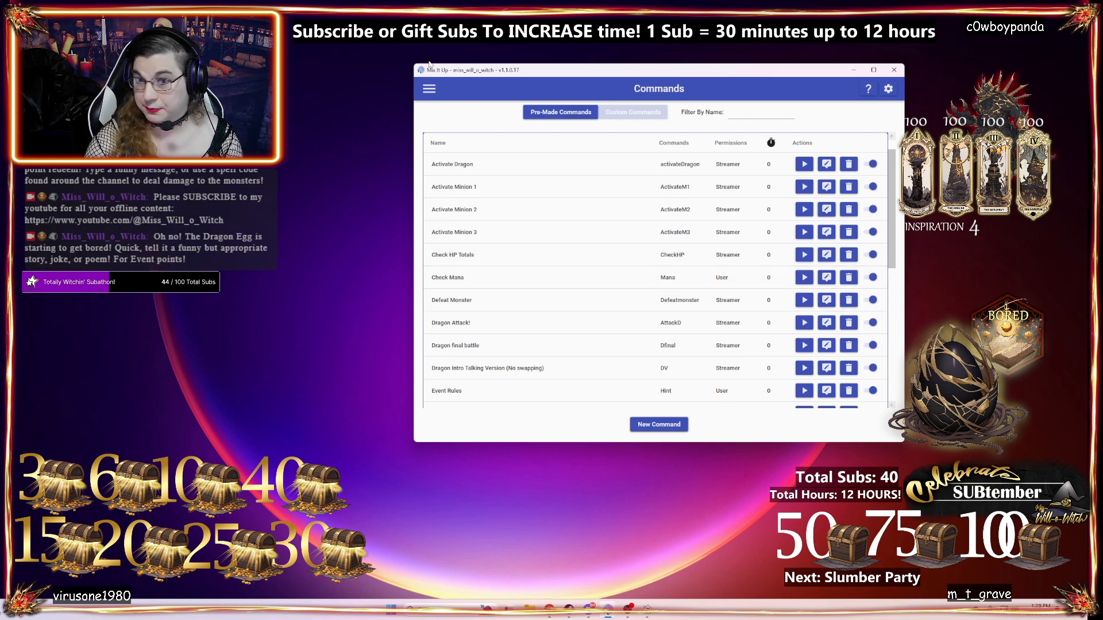
- Reposition the Commands window closer to the middle of the screen and look through the ArchDragon commands
{"action": "left_click_drag", "start_coordinate": [569, 75], "coordinate": [500, 77]}
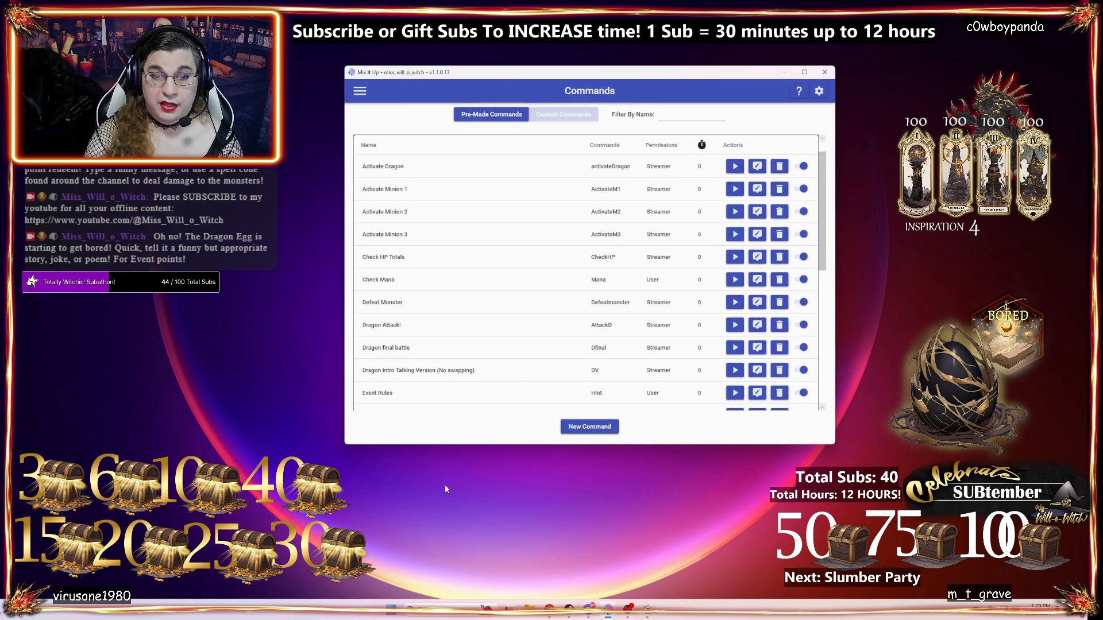
{"action": "scroll", "coordinate": [603, 298], "scroll_direction": "down", "scroll_amount": 1}
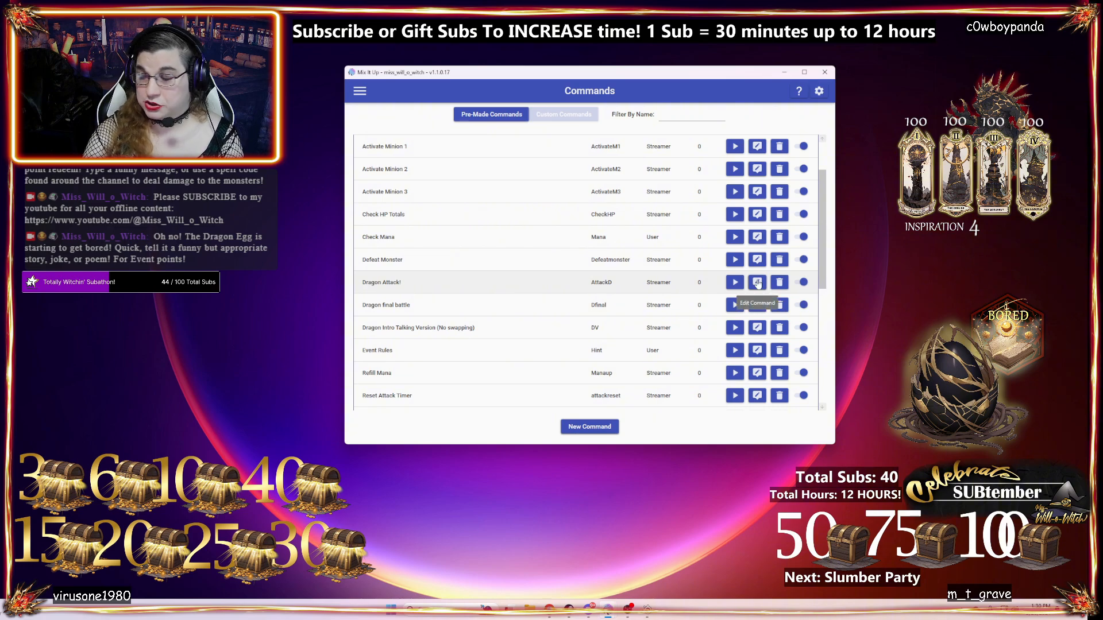
{"action": "scroll", "coordinate": [747, 275], "scroll_direction": "down", "scroll_amount": 1}
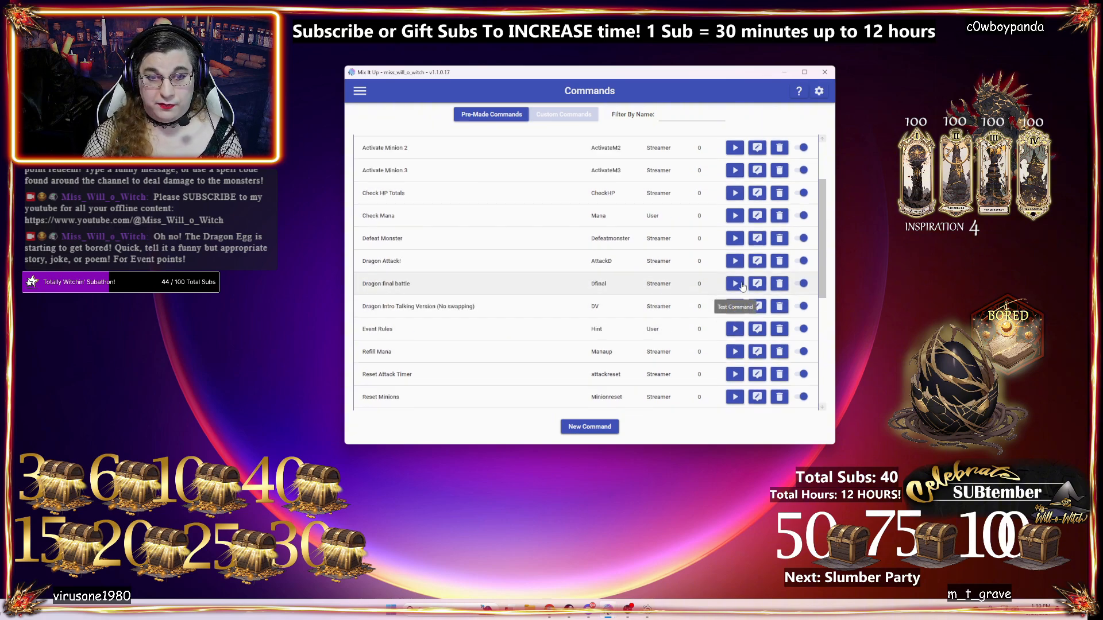
- Look through the rest of the ArchDragon commands and collapse that group
{"action": "scroll", "coordinate": [733, 264], "scroll_direction": "down", "scroll_amount": 5}
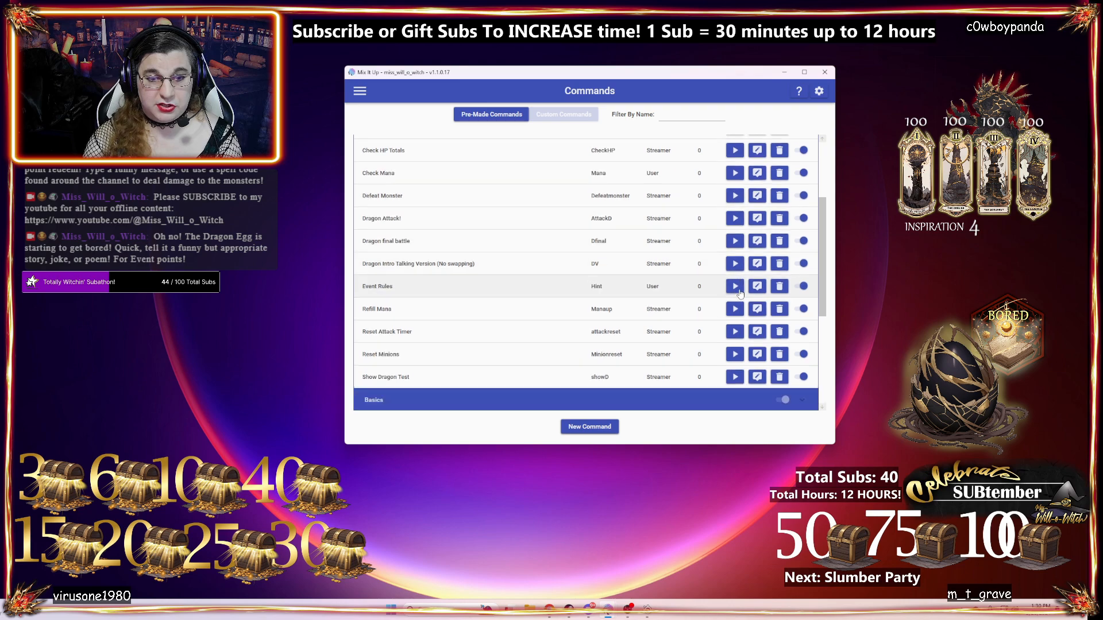
{"action": "scroll", "coordinate": [735, 298], "scroll_direction": "down", "scroll_amount": 6}
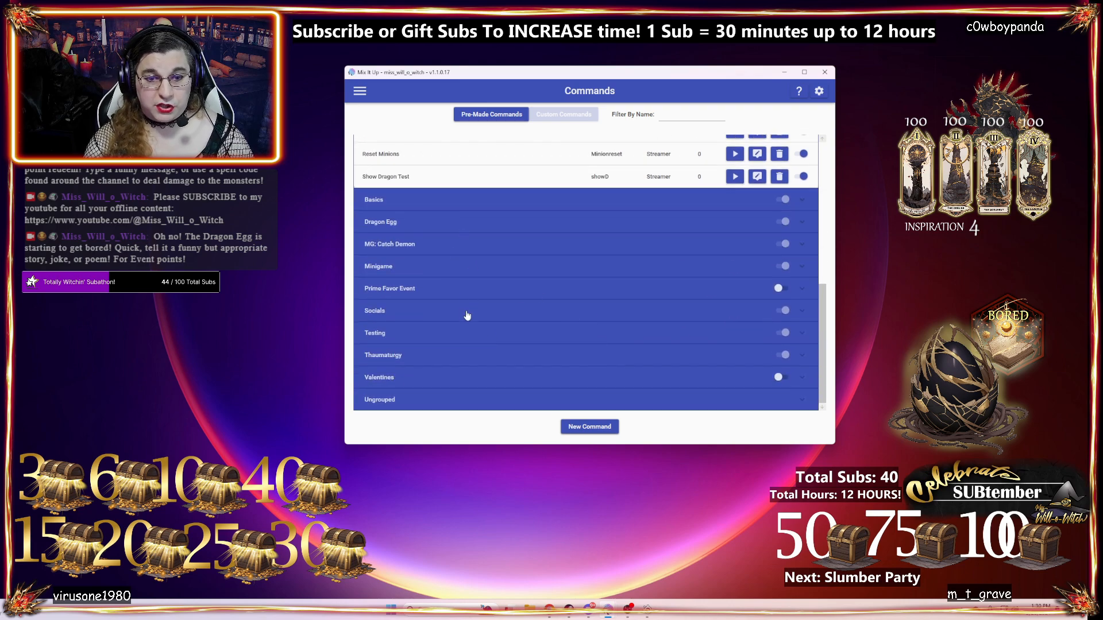
{"action": "scroll", "coordinate": [454, 321], "scroll_direction": "up", "scroll_amount": 10}
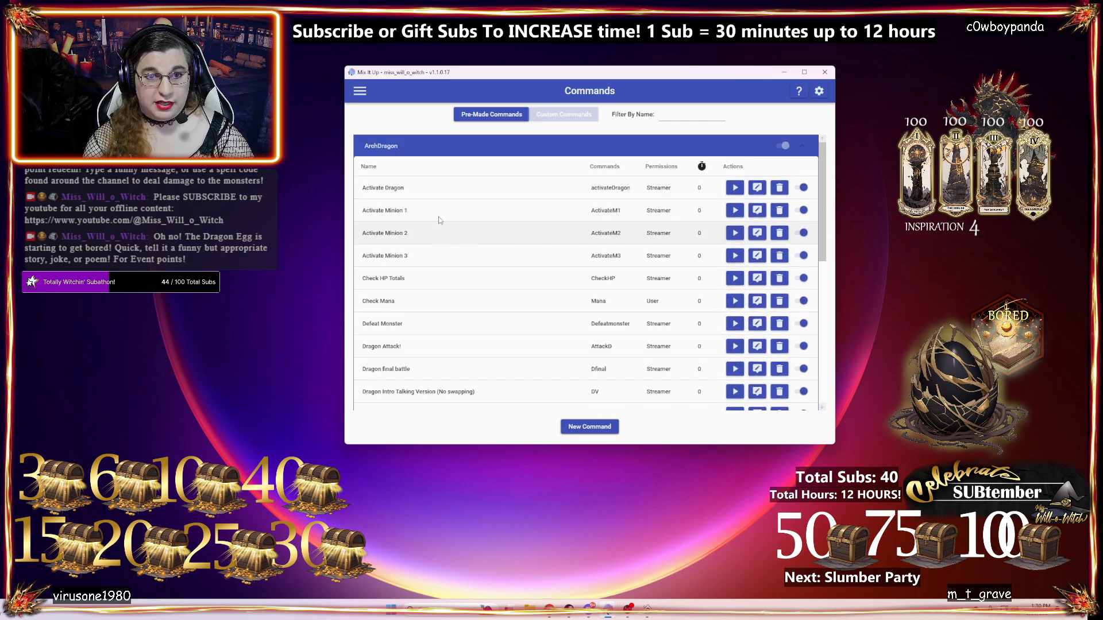
{"action": "left_click", "coordinate": [463, 147]}
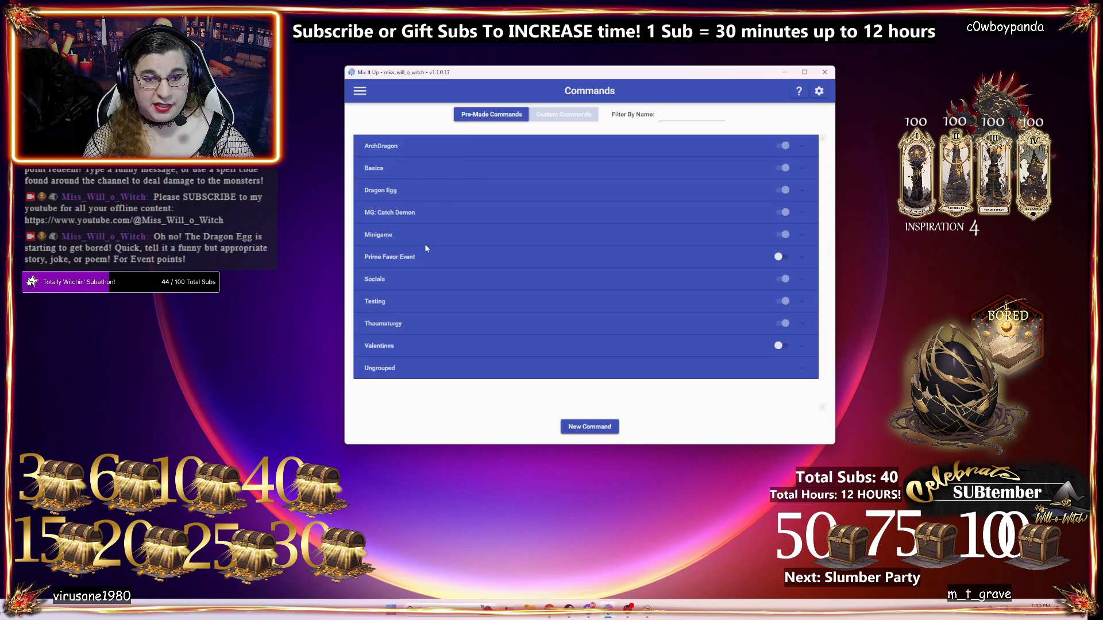
- Expand the Minigame command group and open its Rip Attack command for editing
{"action": "left_click", "coordinate": [462, 237]}
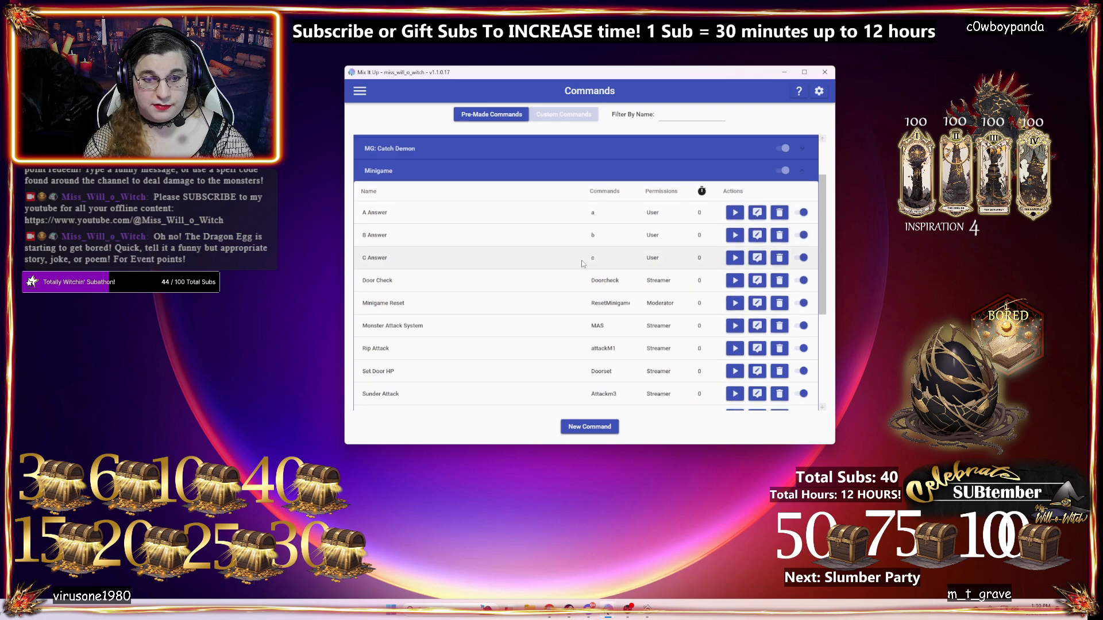
{"action": "scroll", "coordinate": [592, 276], "scroll_direction": "down", "scroll_amount": 2}
{"action": "left_click", "coordinate": [757, 285]}
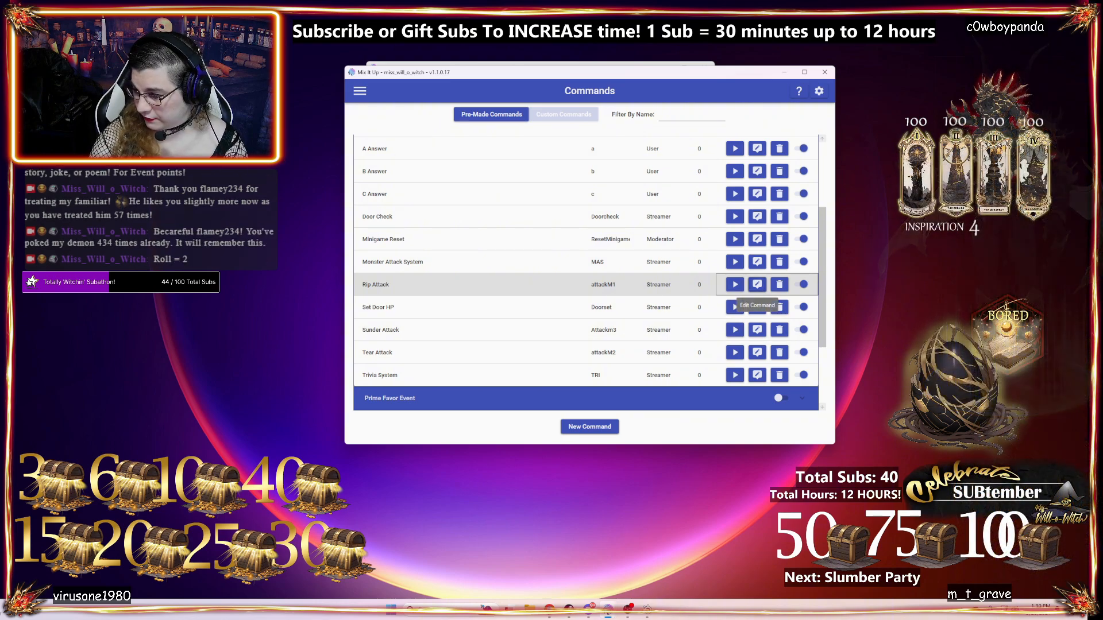
{"action": "left_click", "coordinate": [758, 284]}
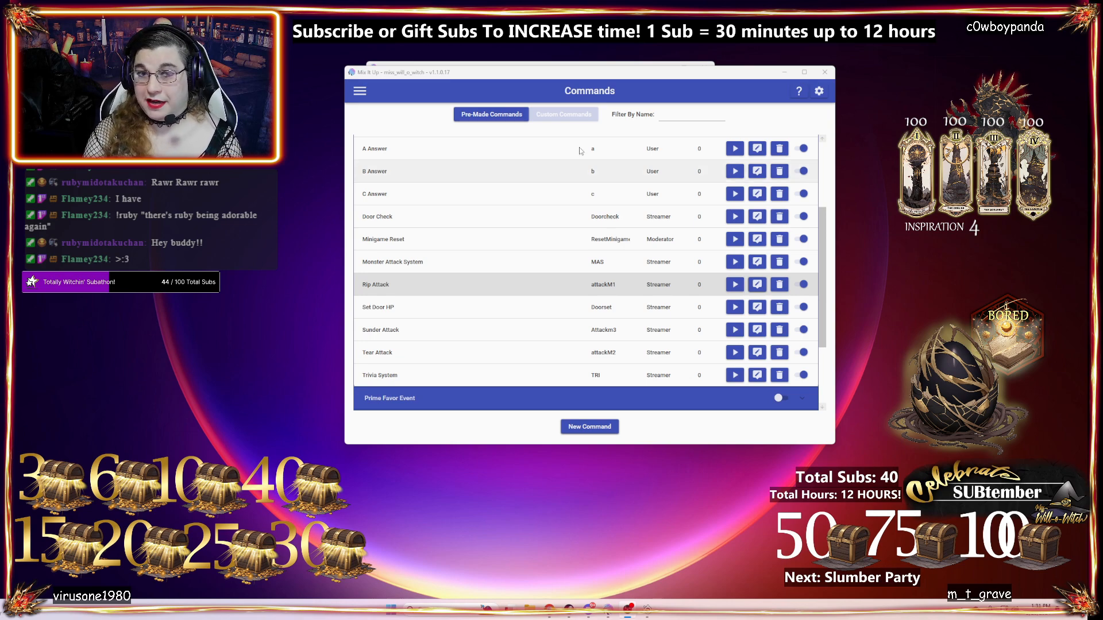
- Reposition the Commands window slightly lower and move the Rip Attack editor up over it
{"action": "left_click_drag", "start_coordinate": [572, 70], "coordinate": [545, 160]}
{"action": "left_click", "coordinate": [549, 73]}
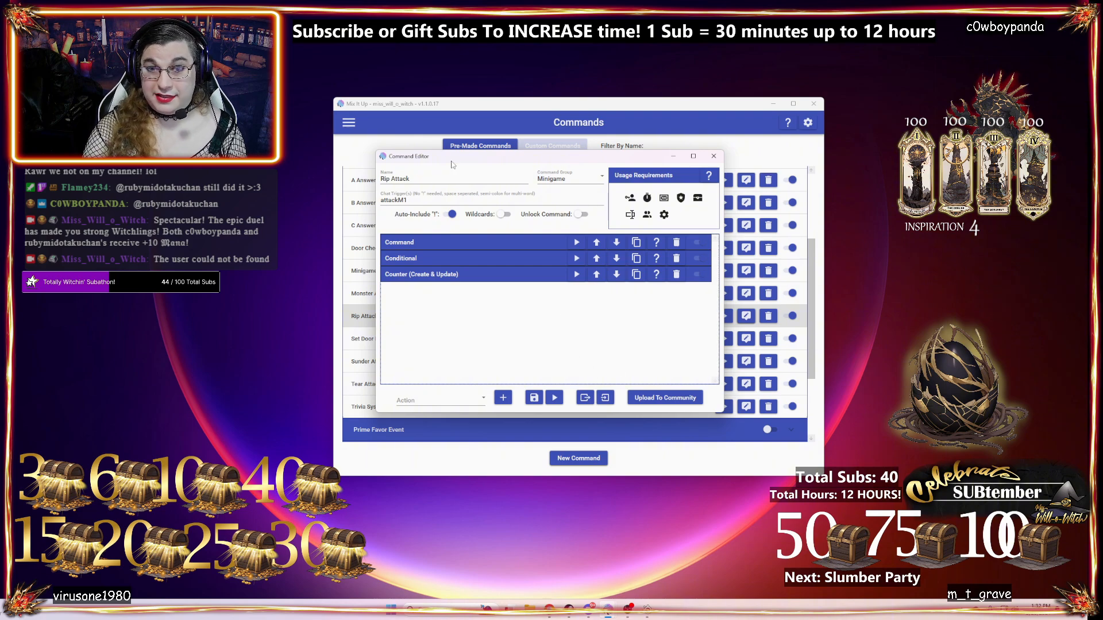
{"action": "left_click_drag", "start_coordinate": [451, 165], "coordinate": [448, 135]}
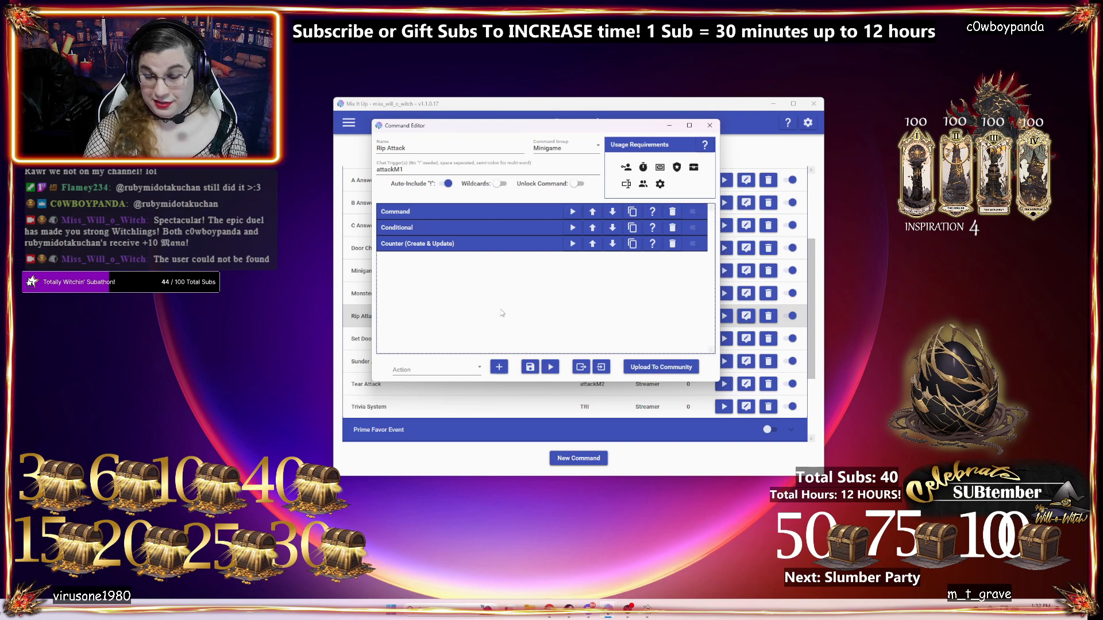
- Expand the Counter, Command and Conditional actions of Rip Attack to examine their settings
{"action": "left_click", "coordinate": [472, 246]}
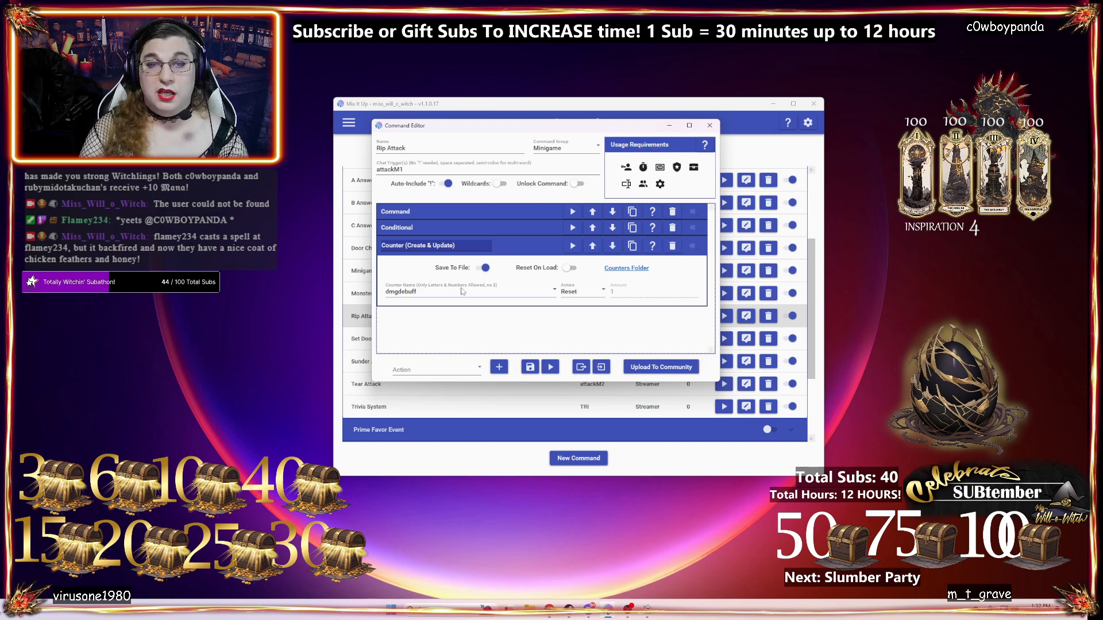
{"action": "left_click", "coordinate": [462, 213]}
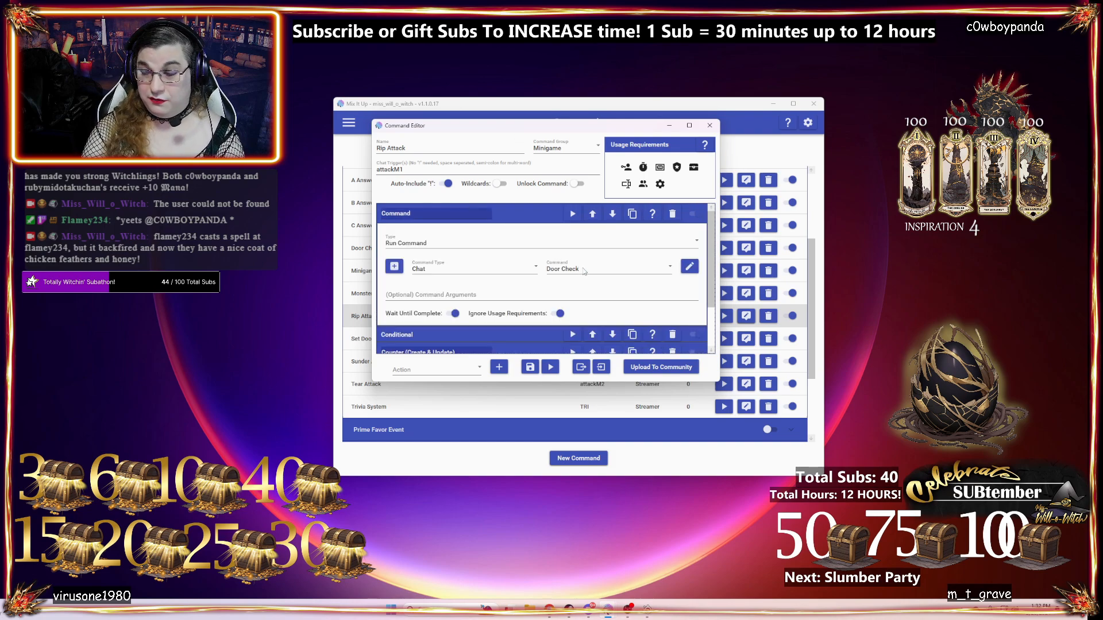
{"action": "scroll", "coordinate": [619, 269], "scroll_direction": "down", "scroll_amount": 1}
{"action": "left_click", "coordinate": [503, 316]}
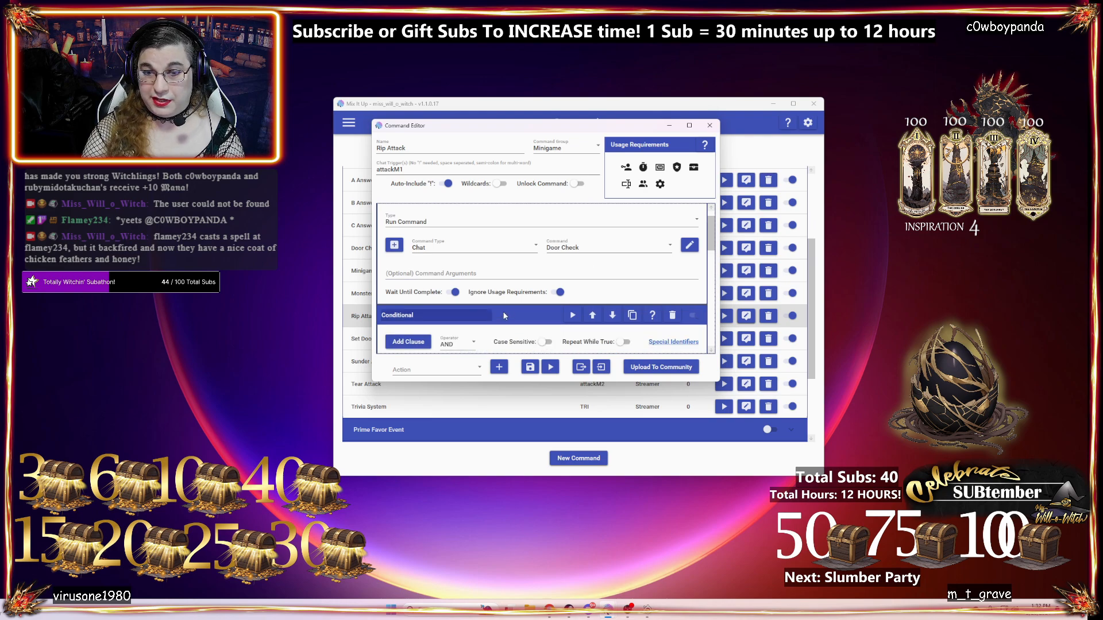
{"action": "scroll", "coordinate": [545, 310], "scroll_direction": "down", "scroll_amount": 1}
- Move the Conditional action above the Command action in Rip Attack and collapse both
{"action": "scroll", "coordinate": [548, 310], "scroll_direction": "up", "scroll_amount": 2}
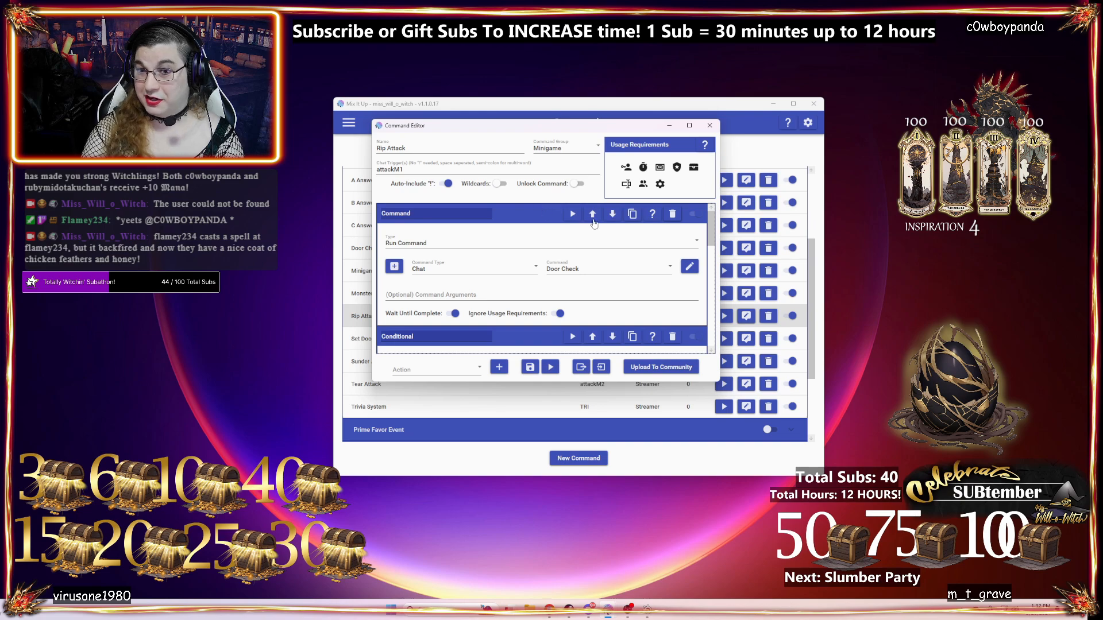
{"action": "scroll", "coordinate": [456, 270], "scroll_direction": "down", "scroll_amount": 5}
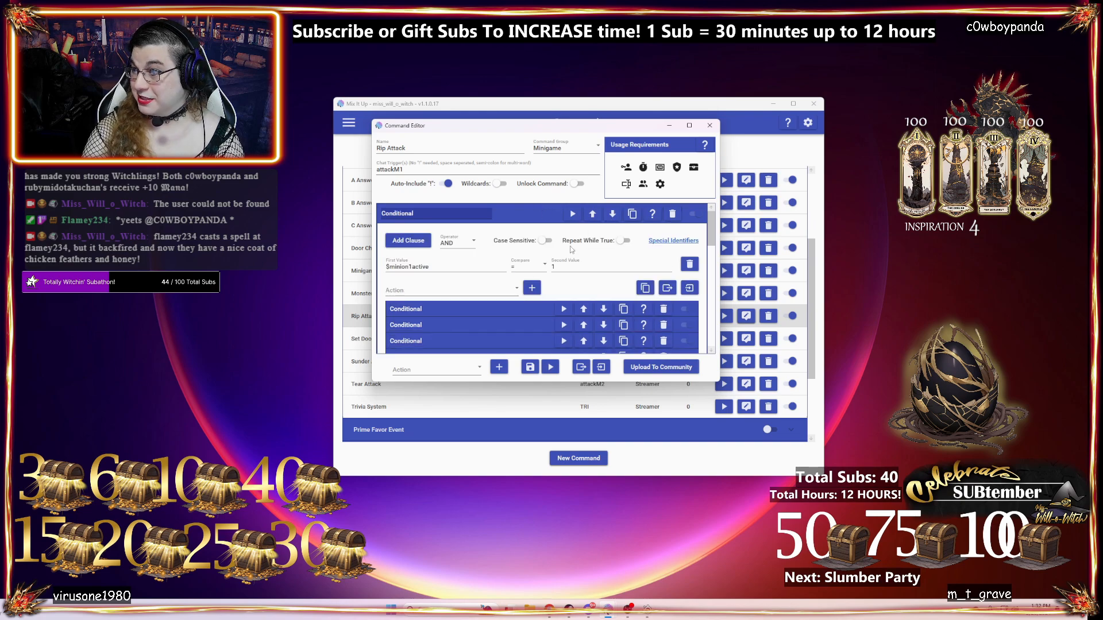
{"action": "left_click", "coordinate": [498, 213]}
{"action": "left_click", "coordinate": [507, 229]}
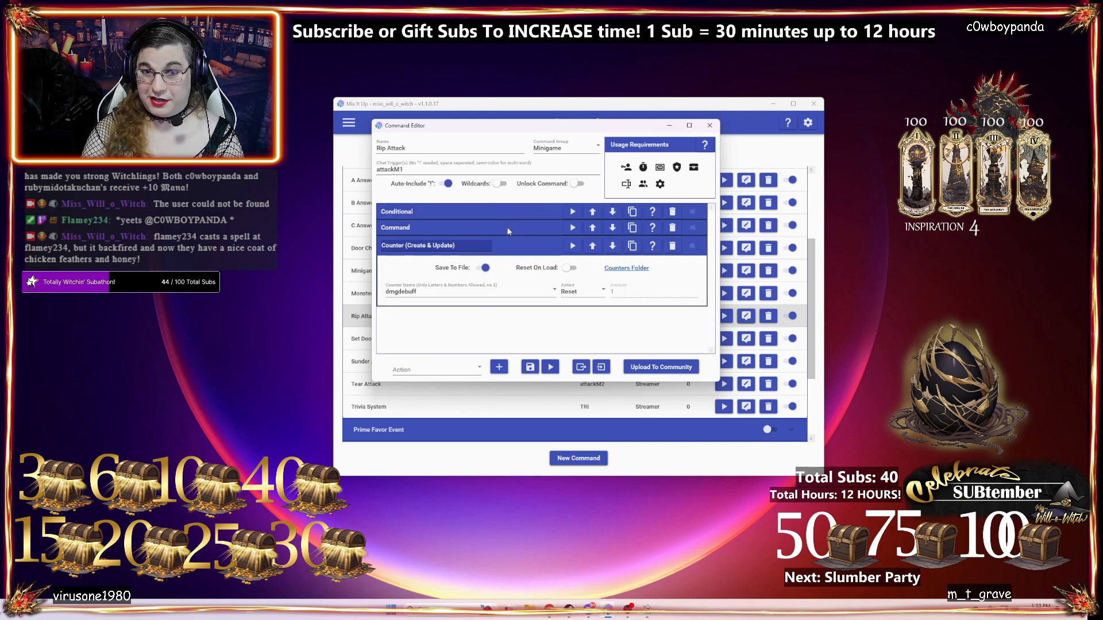
- Examine the Command action that runs Door Check together with the dmgdebuff Counter action below it
{"action": "left_click", "coordinate": [499, 229]}
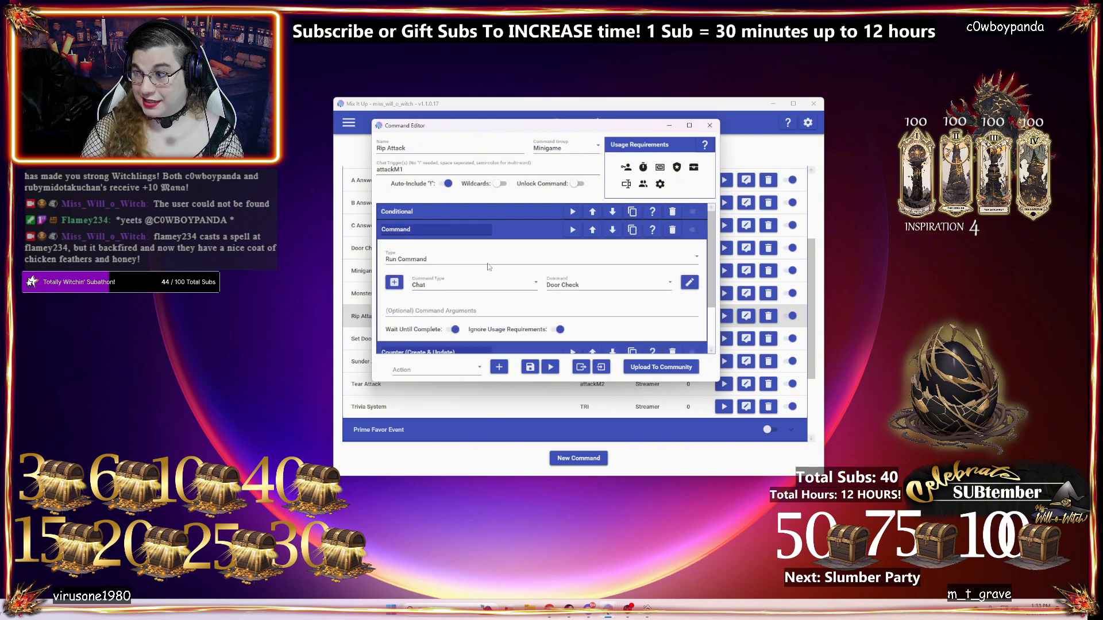
{"action": "left_click", "coordinate": [503, 227]}
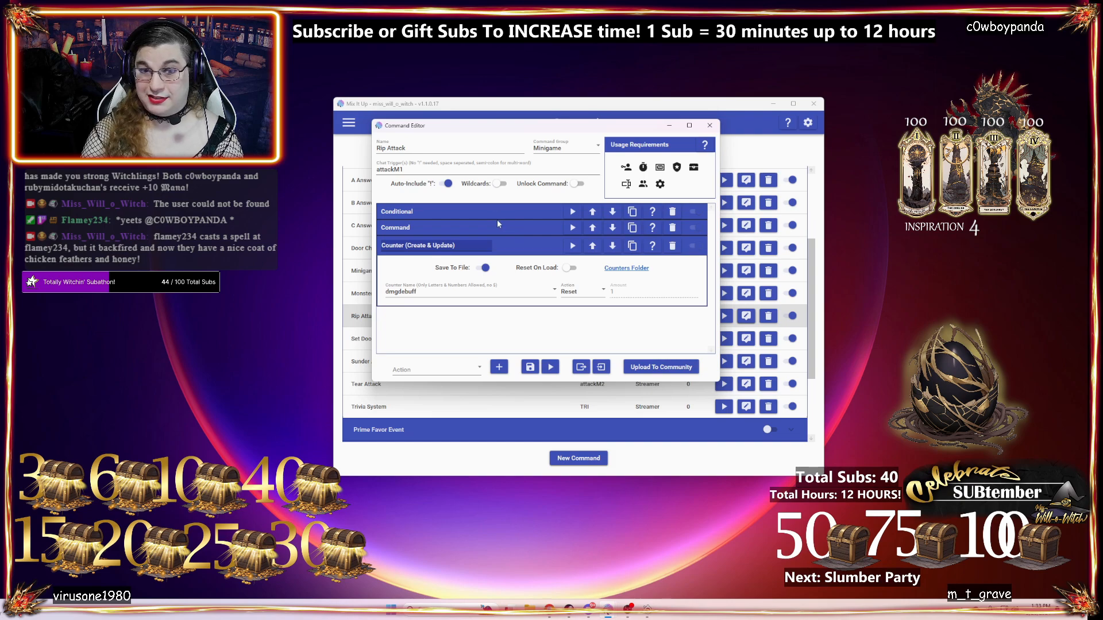
{"action": "left_click", "coordinate": [509, 229]}
{"action": "scroll", "coordinate": [502, 262], "scroll_direction": "down", "scroll_amount": 2}
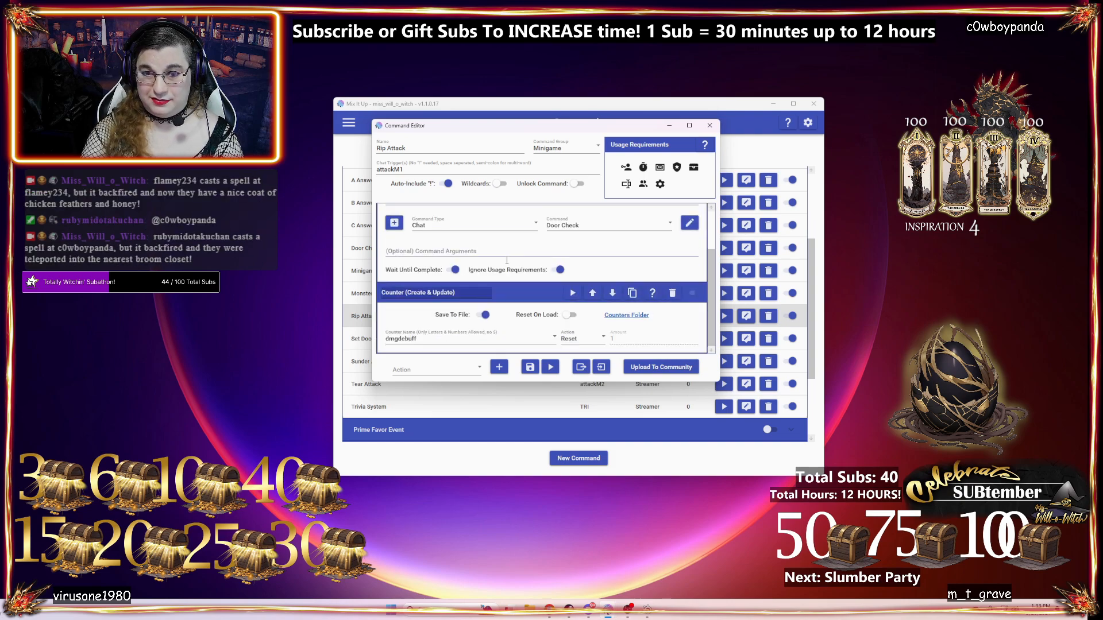
{"action": "scroll", "coordinate": [504, 274], "scroll_direction": "up", "scroll_amount": 3}
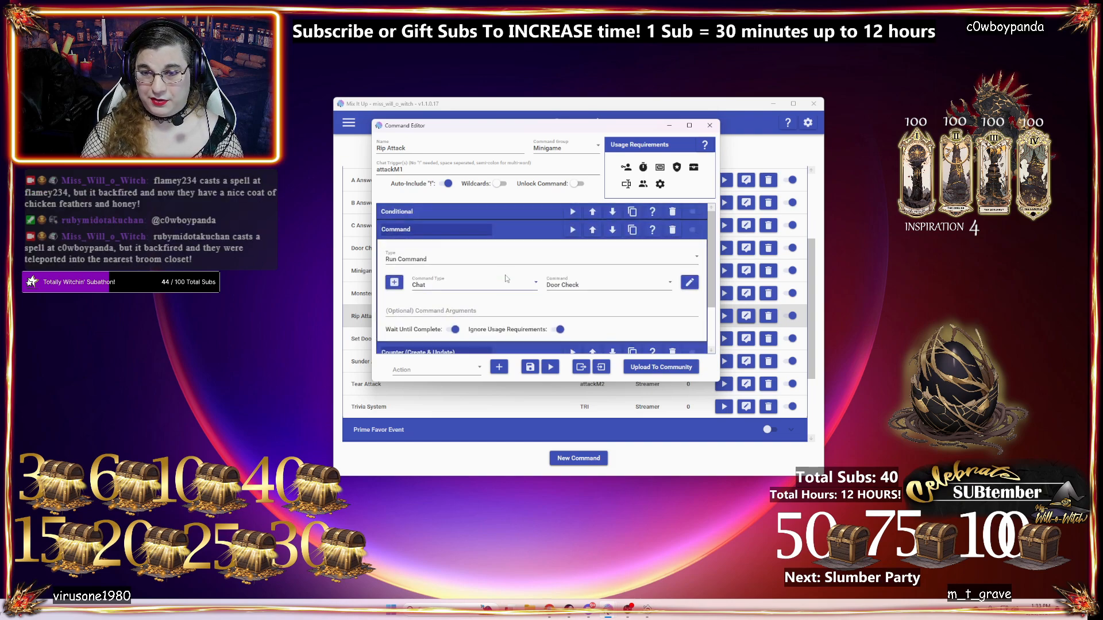
- Expand the main Conditional action and rename its first nested Conditional as "All Doors Available"
{"action": "left_click", "coordinate": [494, 212]}
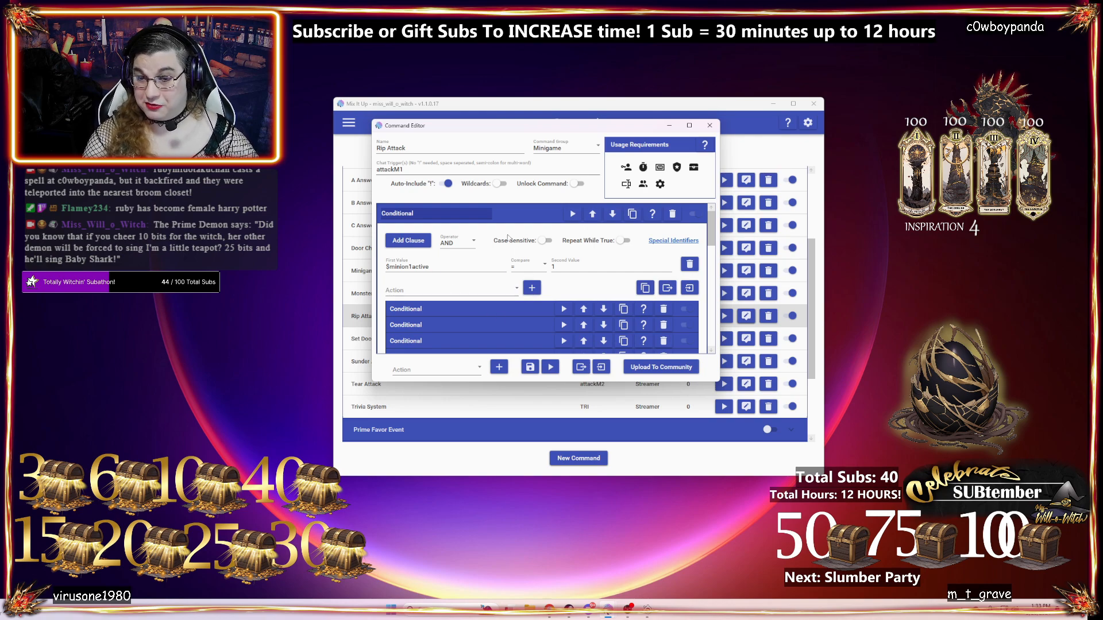
{"action": "scroll", "coordinate": [486, 281], "scroll_direction": "down", "scroll_amount": 1}
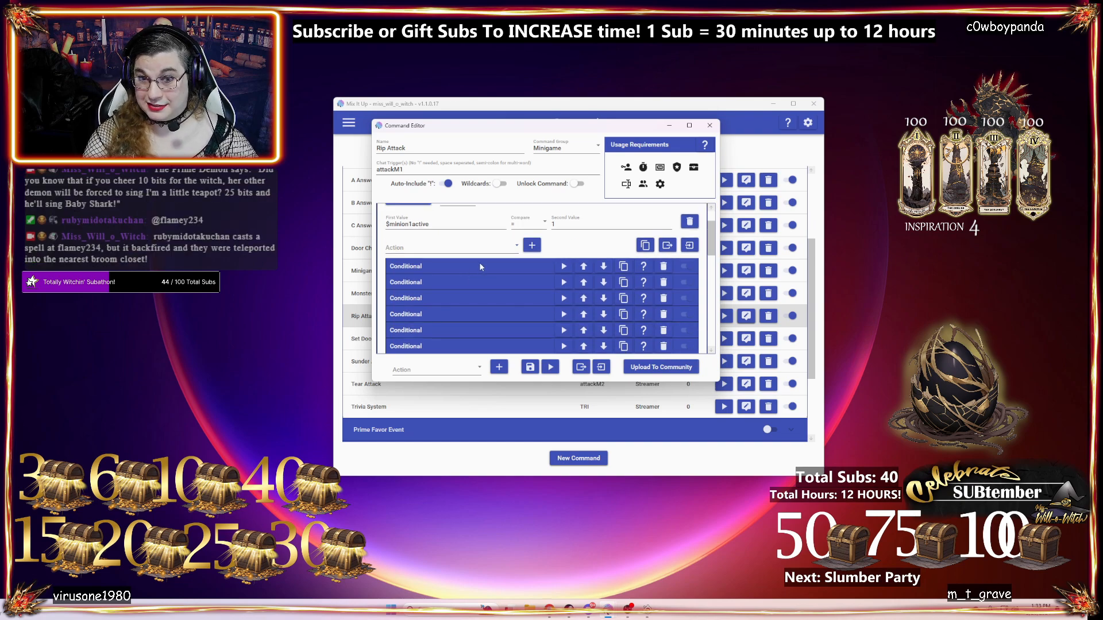
{"action": "left_click", "coordinate": [480, 266]}
{"action": "scroll", "coordinate": [500, 279], "scroll_direction": "down", "scroll_amount": 2}
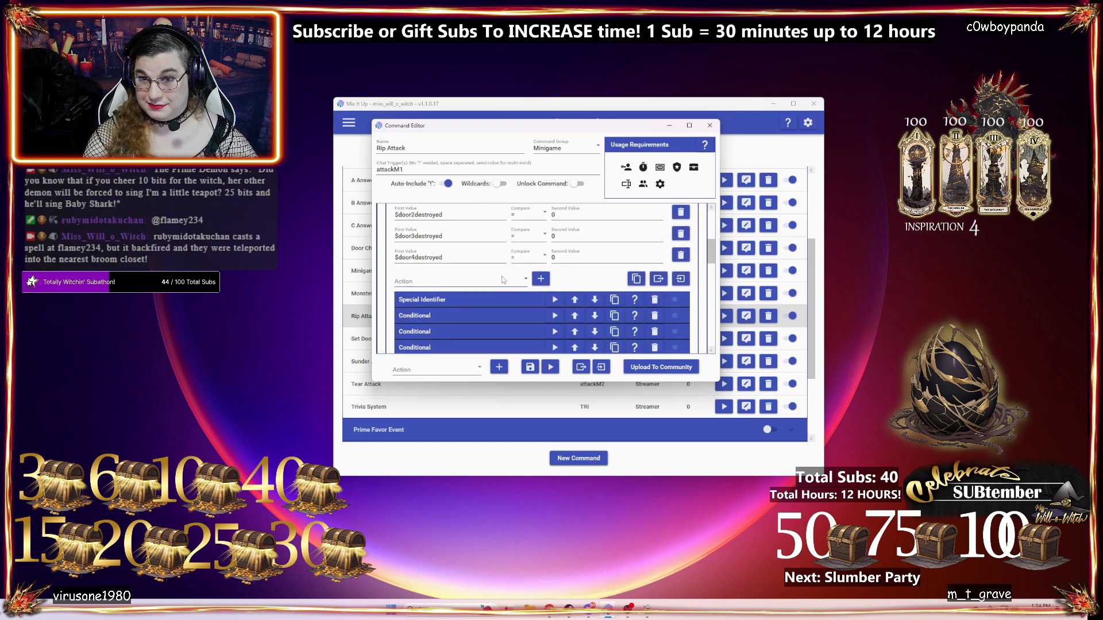
{"action": "scroll", "coordinate": [503, 279], "scroll_direction": "up", "scroll_amount": 2}
{"action": "scroll", "coordinate": [516, 270], "scroll_direction": "up", "scroll_amount": 1}
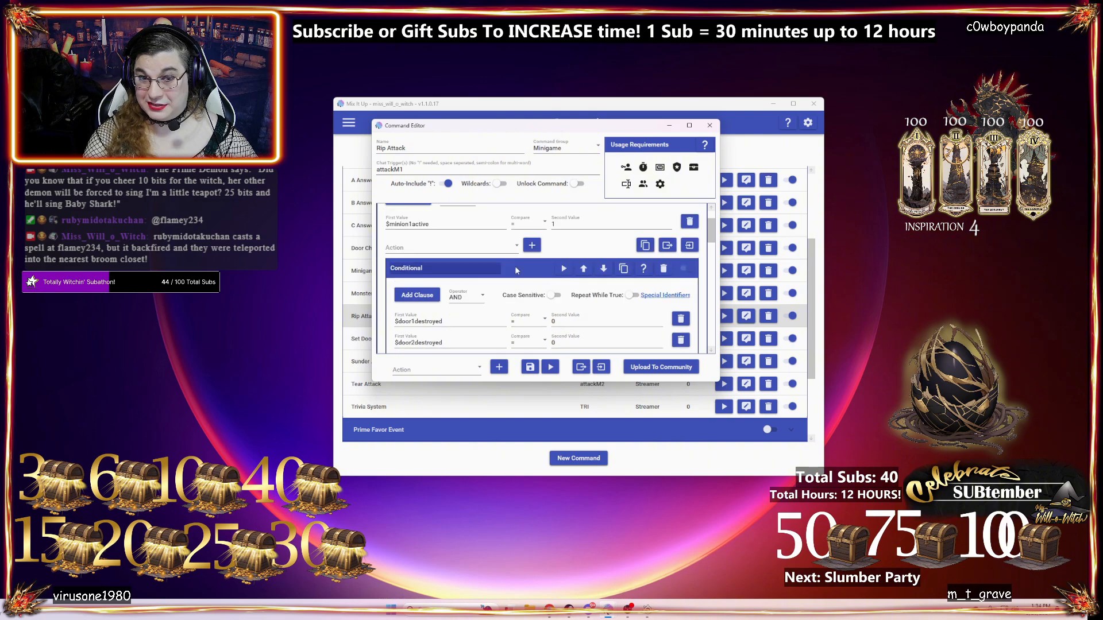
{"action": "double_click", "coordinate": [441, 267]}
{"action": "type", "text": "All Doors Aval"}
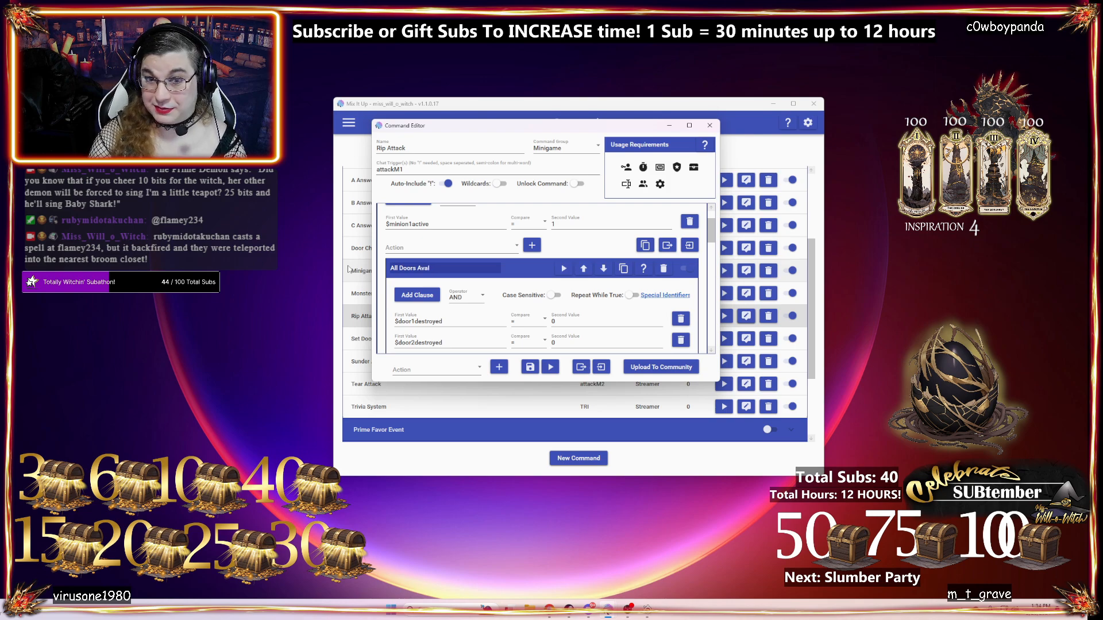
{"action": "key", "text": "BackSpace"}
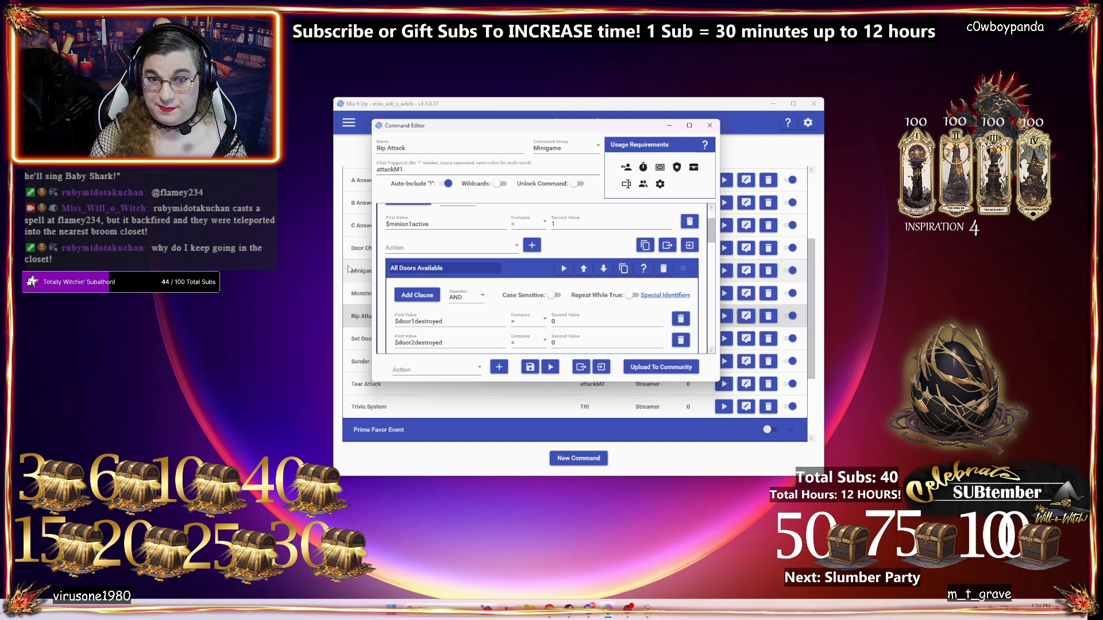
- Examine the door clauses of All Doors Available and the name and replacement text of its Special Identifier action
{"action": "scroll", "coordinate": [579, 258], "scroll_direction": "down", "scroll_amount": 2}
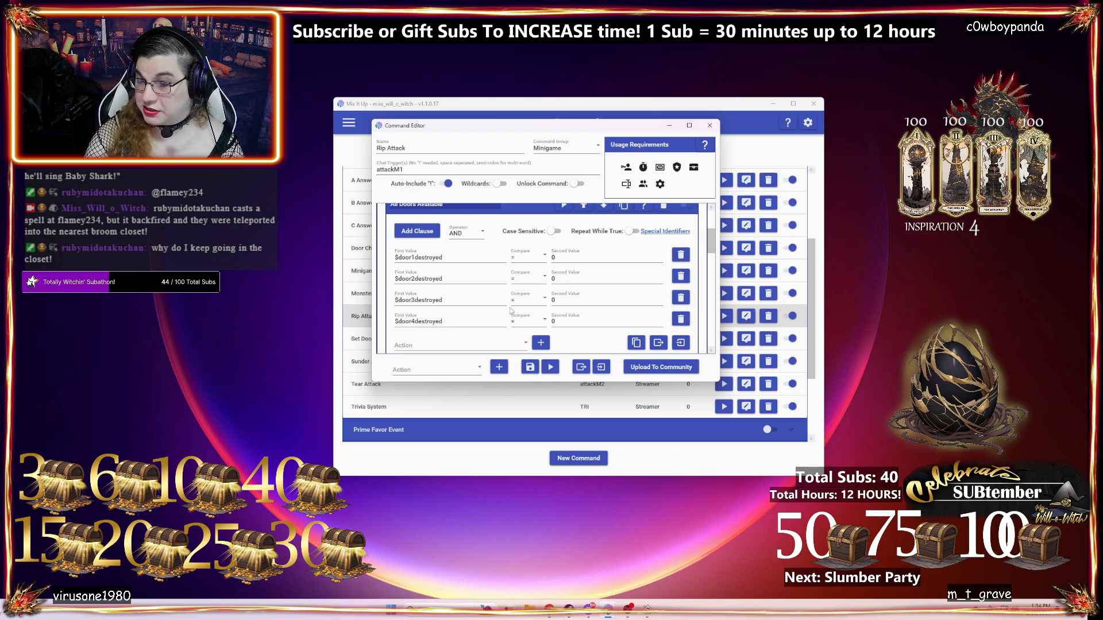
{"action": "scroll", "coordinate": [532, 259], "scroll_direction": "down", "scroll_amount": 2}
{"action": "scroll", "coordinate": [560, 256], "scroll_direction": "down", "scroll_amount": 2}
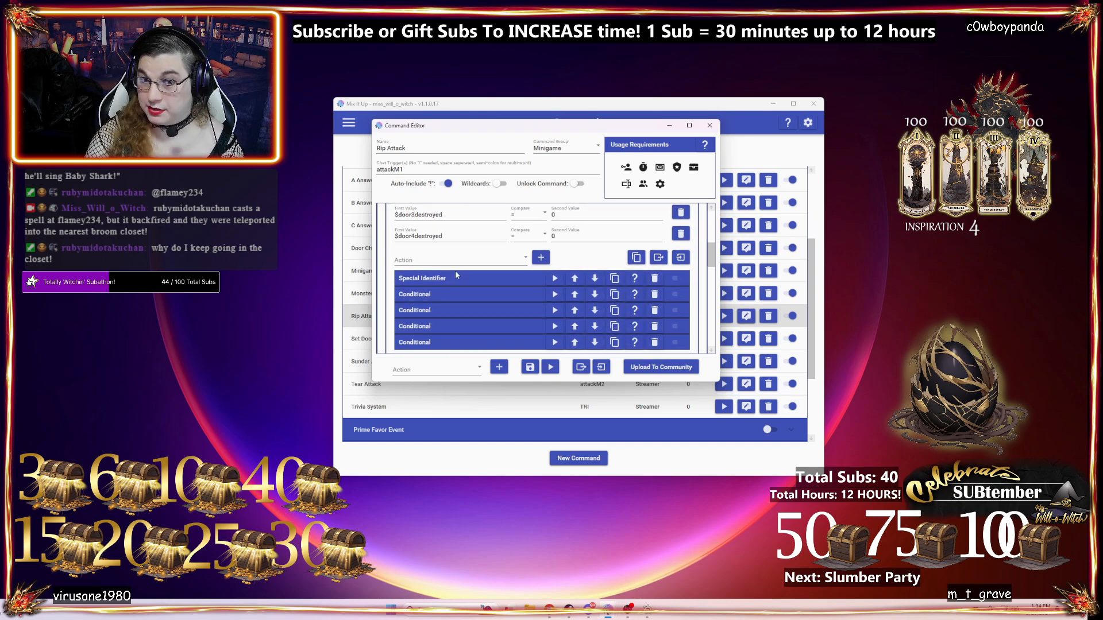
{"action": "left_click", "coordinate": [515, 264]}
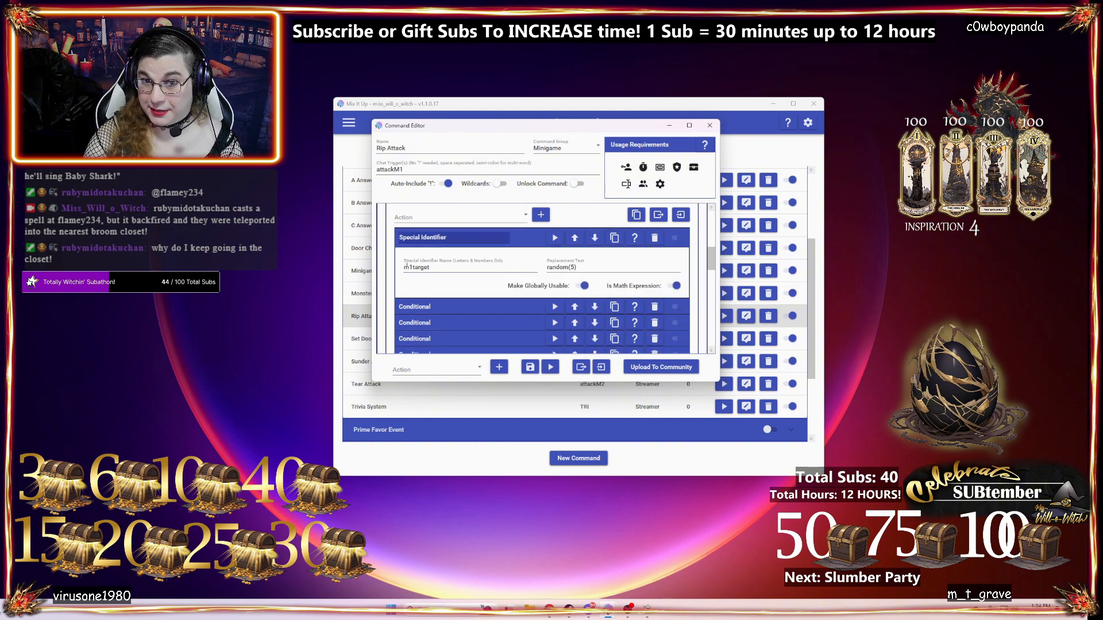
{"action": "double_click", "coordinate": [406, 267]}
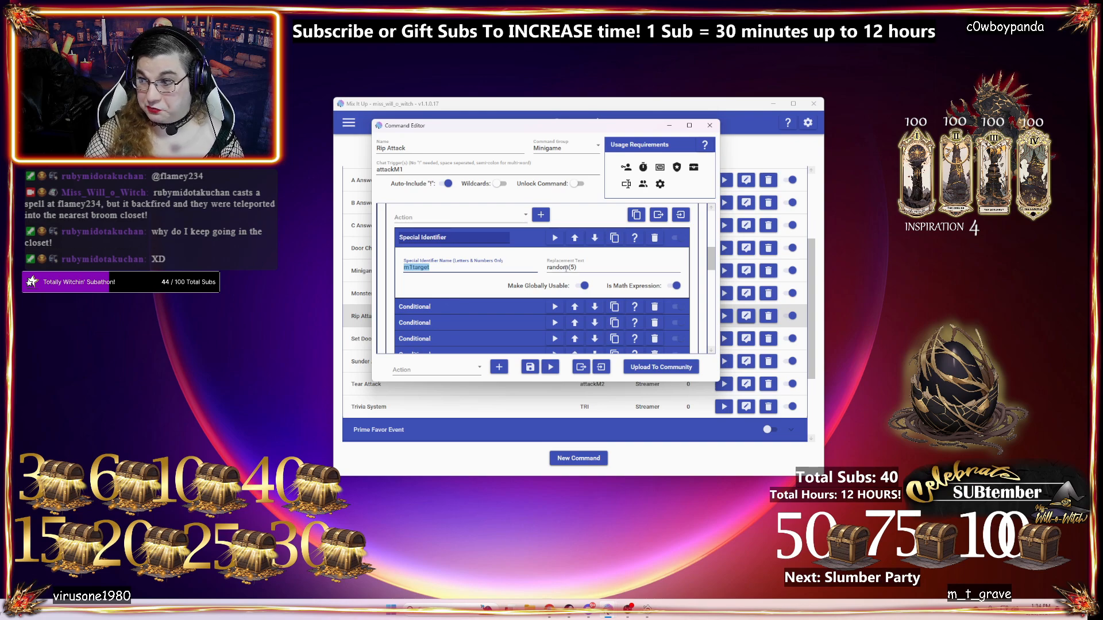
{"action": "scroll", "coordinate": [499, 283], "scroll_direction": "down", "scroll_amount": 4}
{"action": "scroll", "coordinate": [448, 248], "scroll_direction": "up", "scroll_amount": 2}
- Expand the first Conditional inside All Doors Available and set its $m1target clause comparison to <=
{"action": "left_click", "coordinate": [454, 266]}
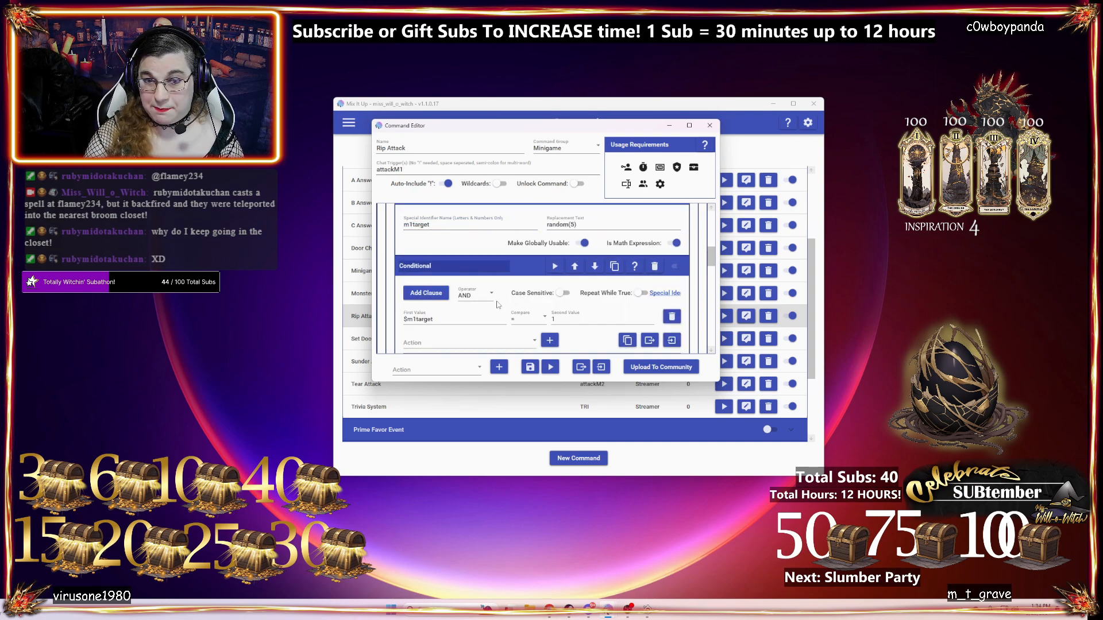
{"action": "scroll", "coordinate": [497, 301], "scroll_direction": "down", "scroll_amount": 3}
{"action": "scroll", "coordinate": [491, 291], "scroll_direction": "down", "scroll_amount": 2}
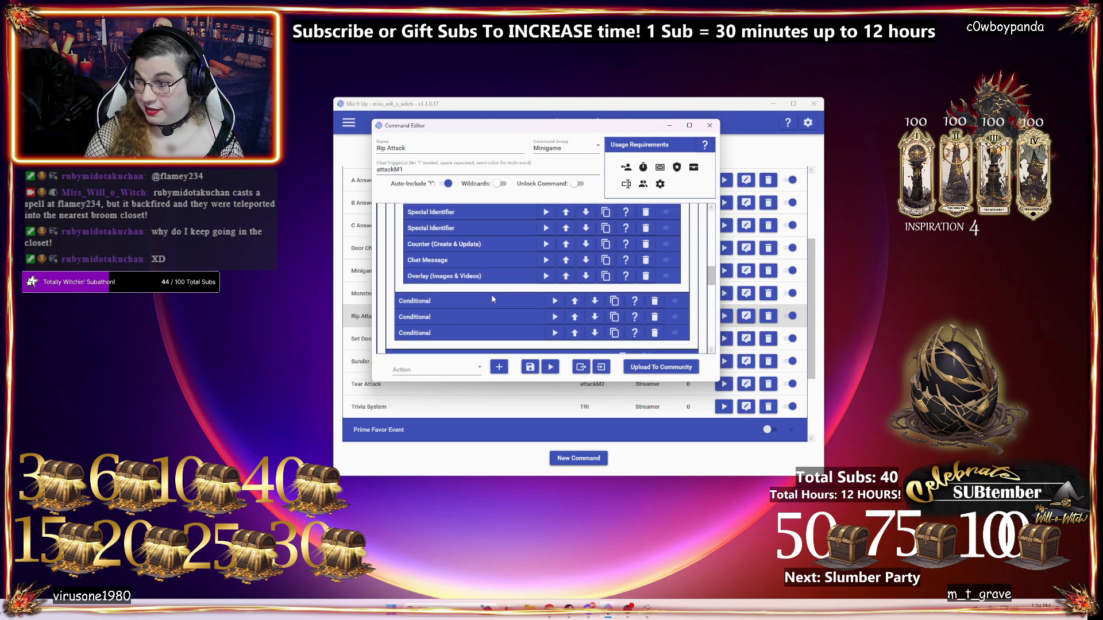
{"action": "scroll", "coordinate": [492, 294], "scroll_direction": "up", "scroll_amount": 5}
{"action": "scroll", "coordinate": [493, 293], "scroll_direction": "down", "scroll_amount": 3}
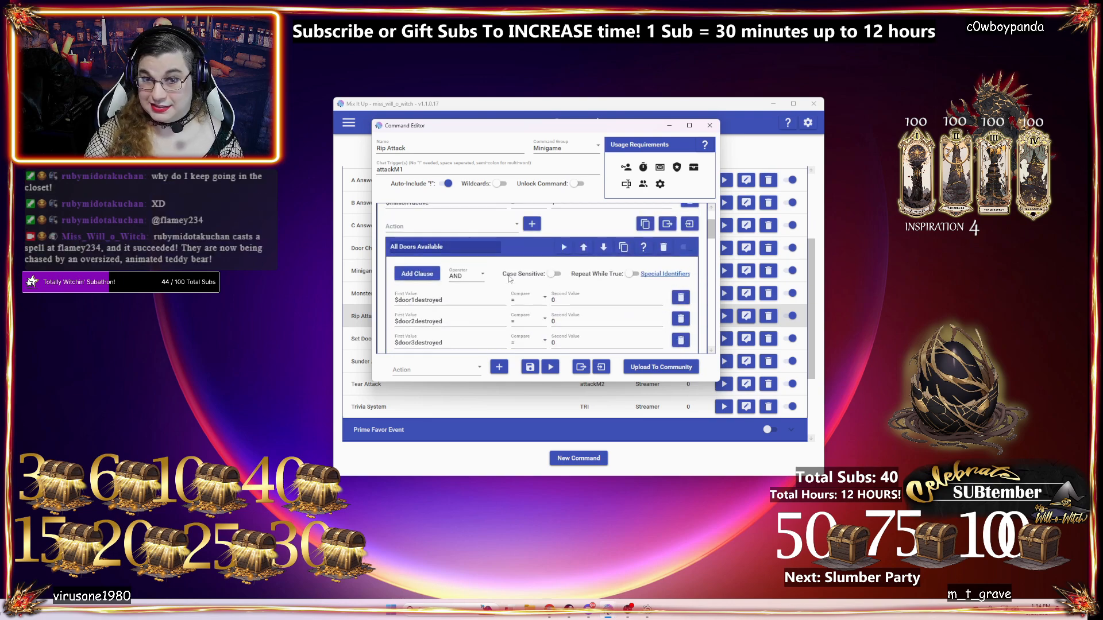
{"action": "scroll", "coordinate": [504, 270], "scroll_direction": "up", "scroll_amount": 4}
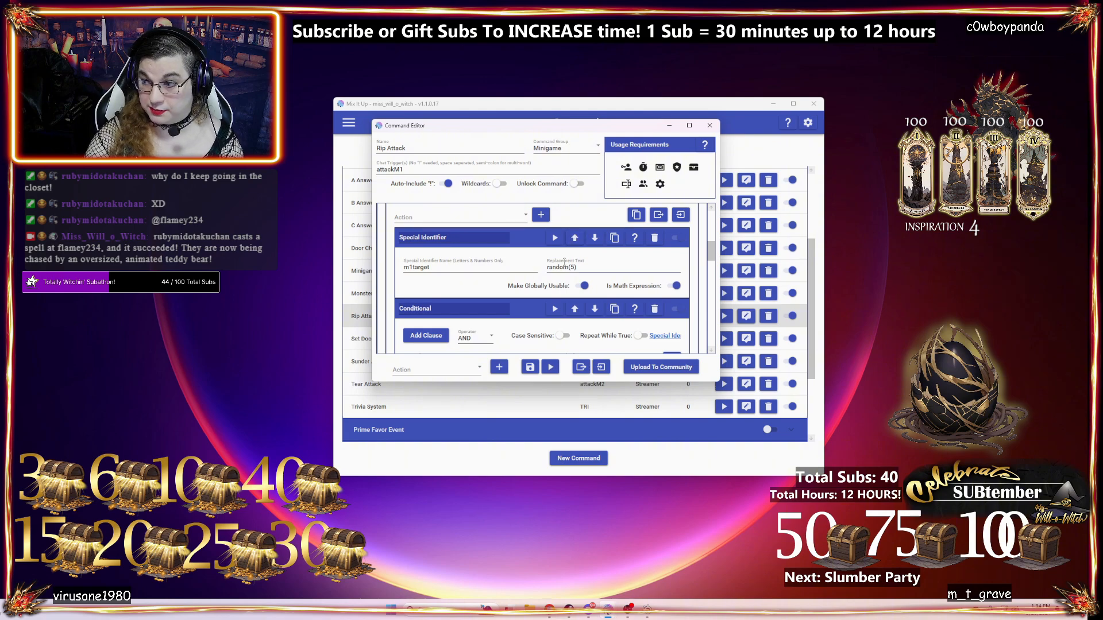
{"action": "scroll", "coordinate": [471, 296], "scroll_direction": "down", "scroll_amount": 4}
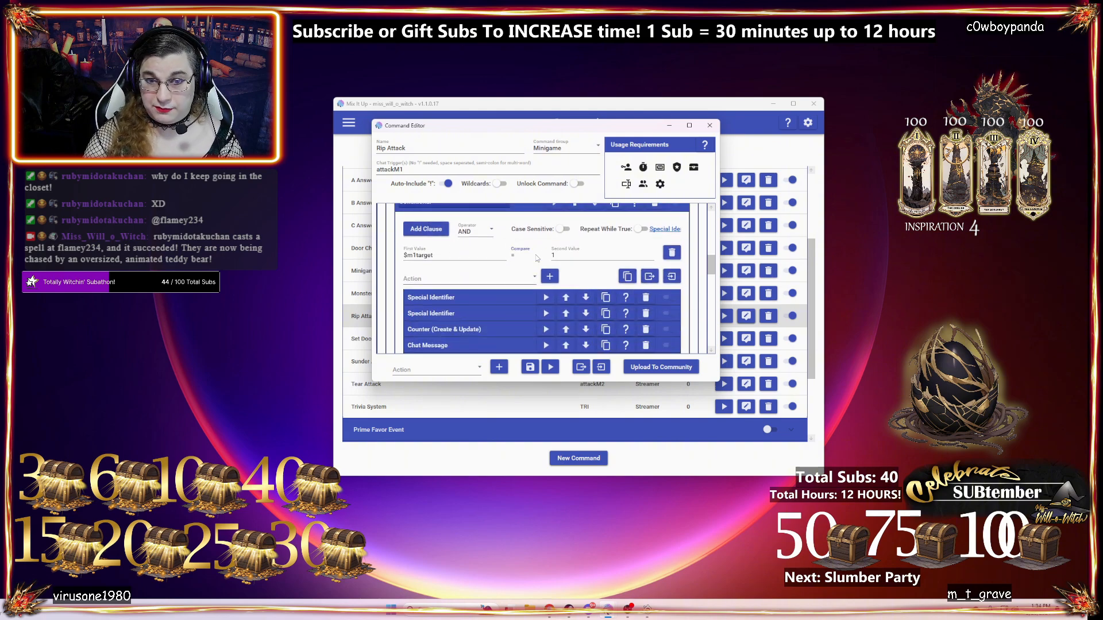
{"action": "left_click", "coordinate": [540, 256]}
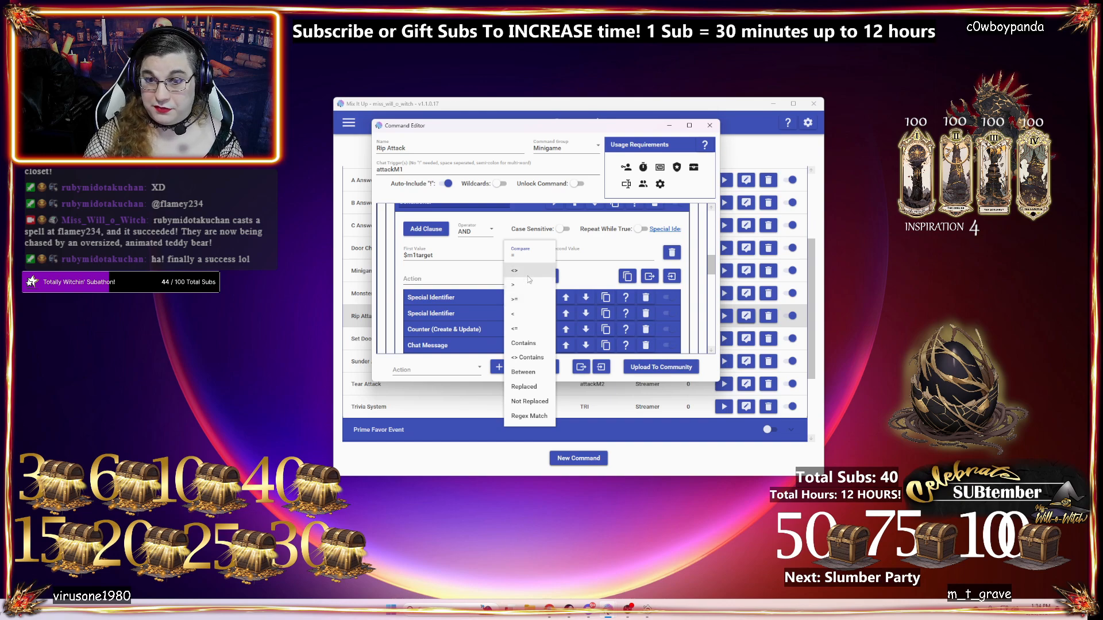
{"action": "left_click", "coordinate": [524, 330]}
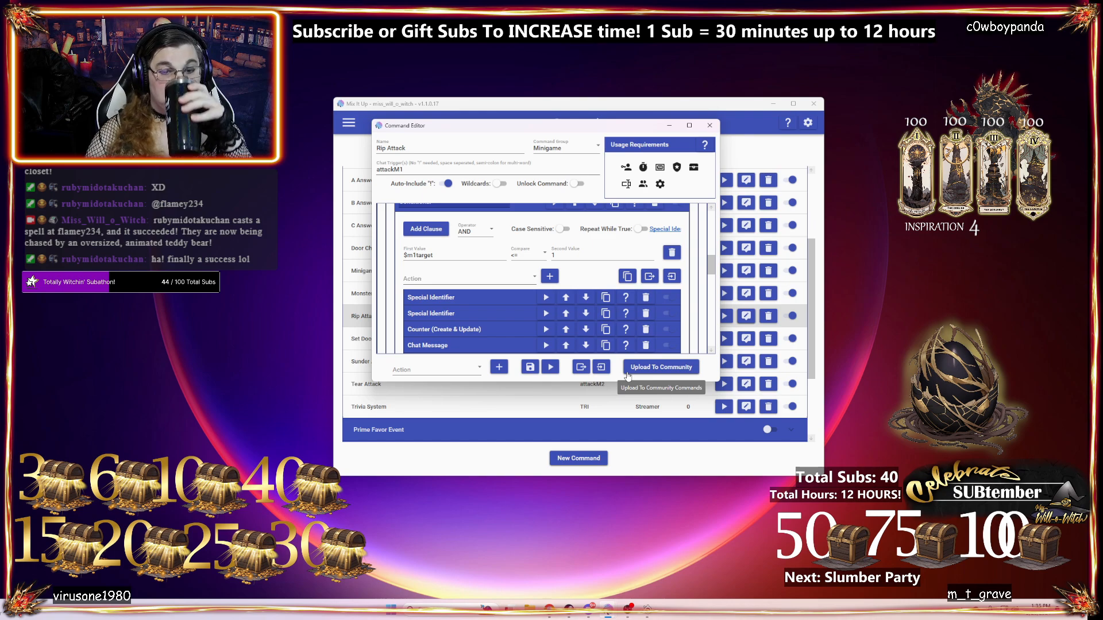
- Compare the four door clauses and the m1target Special Identifier with the $m1target clause of the first nested Conditional
{"action": "scroll", "coordinate": [504, 283], "scroll_direction": "up", "scroll_amount": 4}
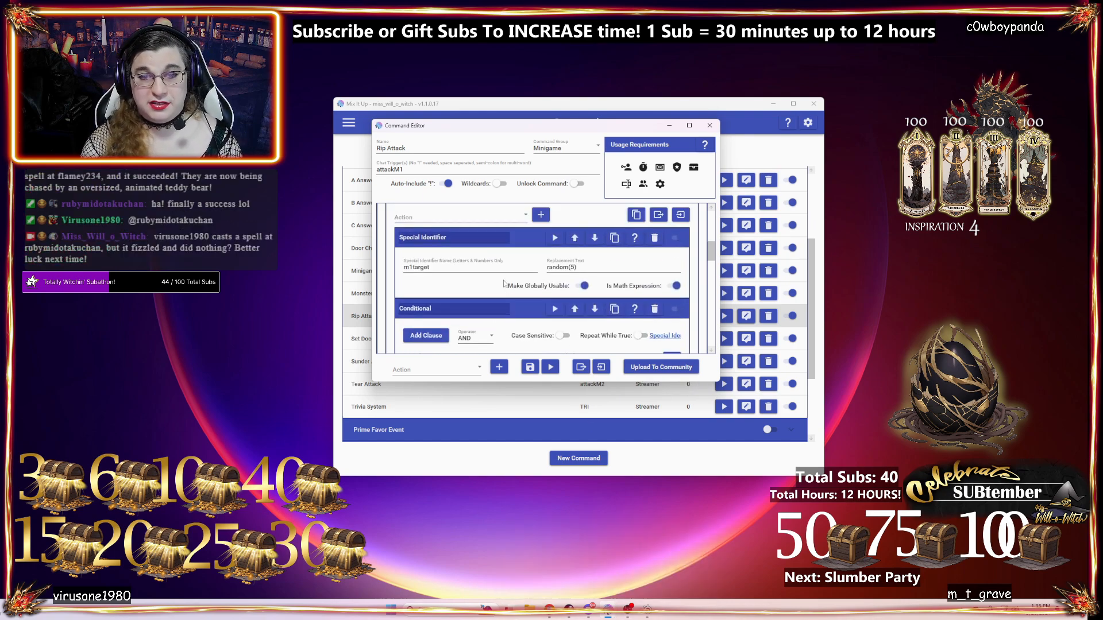
{"action": "scroll", "coordinate": [504, 283], "scroll_direction": "down", "scroll_amount": 4}
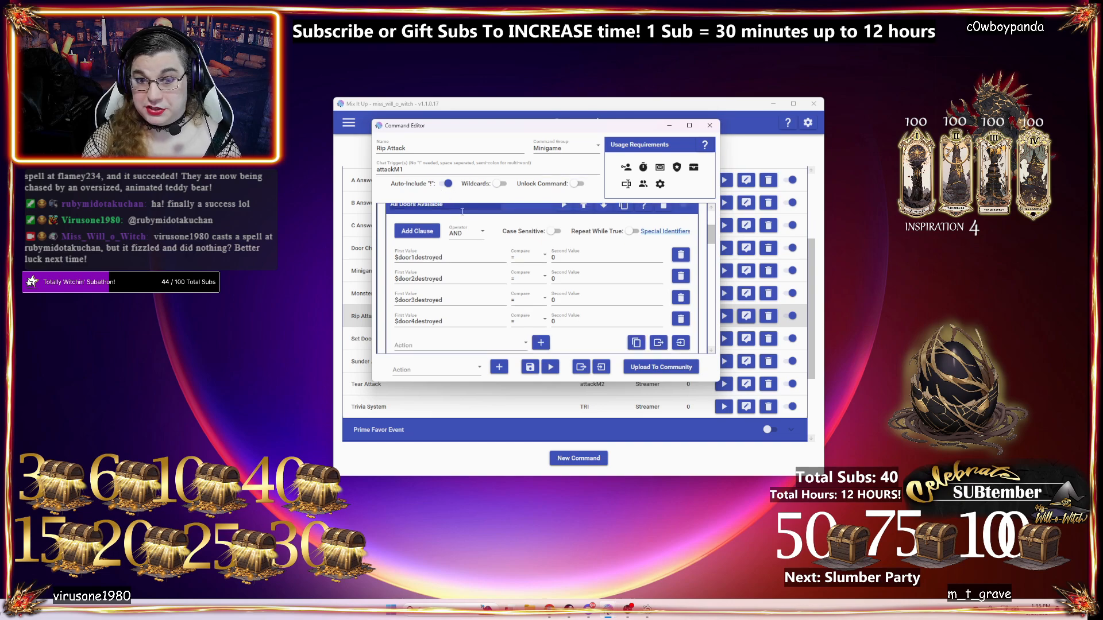
{"action": "scroll", "coordinate": [463, 212], "scroll_direction": "up", "scroll_amount": 2}
{"action": "scroll", "coordinate": [582, 272], "scroll_direction": "down", "scroll_amount": 2}
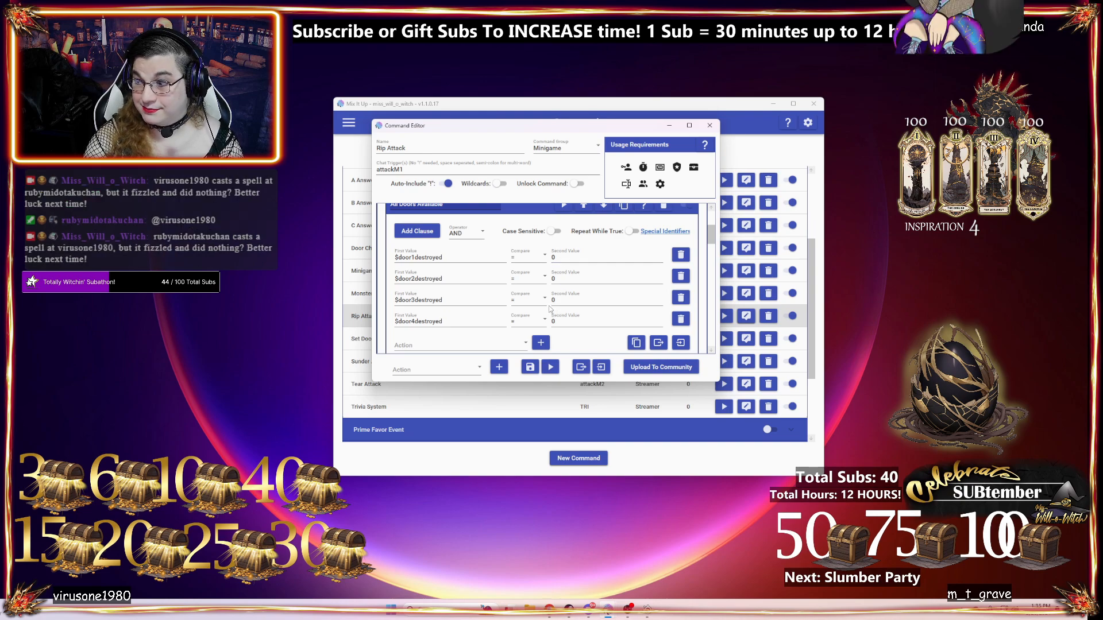
{"action": "scroll", "coordinate": [515, 318], "scroll_direction": "down", "scroll_amount": 1}
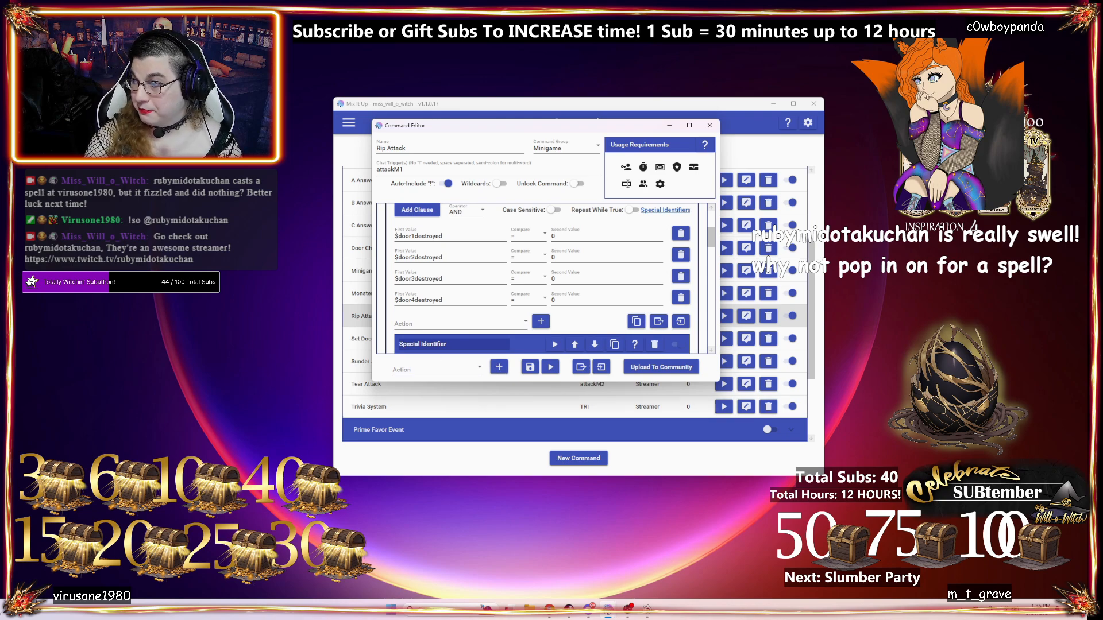
{"action": "scroll", "coordinate": [554, 279], "scroll_direction": "down", "scroll_amount": 1}
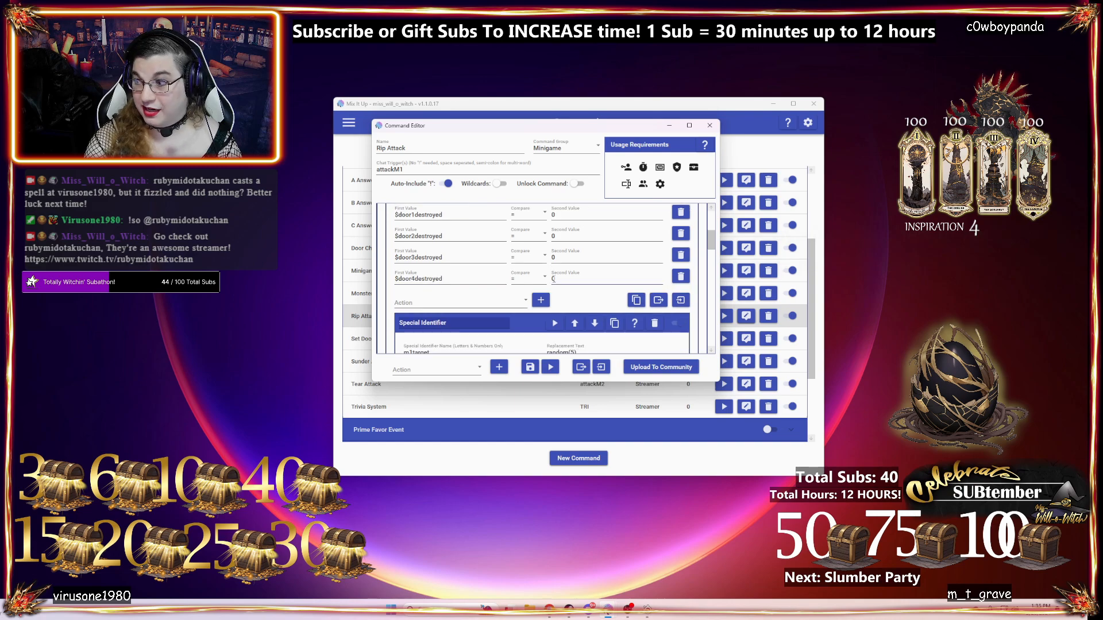
{"action": "scroll", "coordinate": [553, 280], "scroll_direction": "down", "scroll_amount": 3}
{"action": "scroll", "coordinate": [556, 287], "scroll_direction": "up", "scroll_amount": 7}
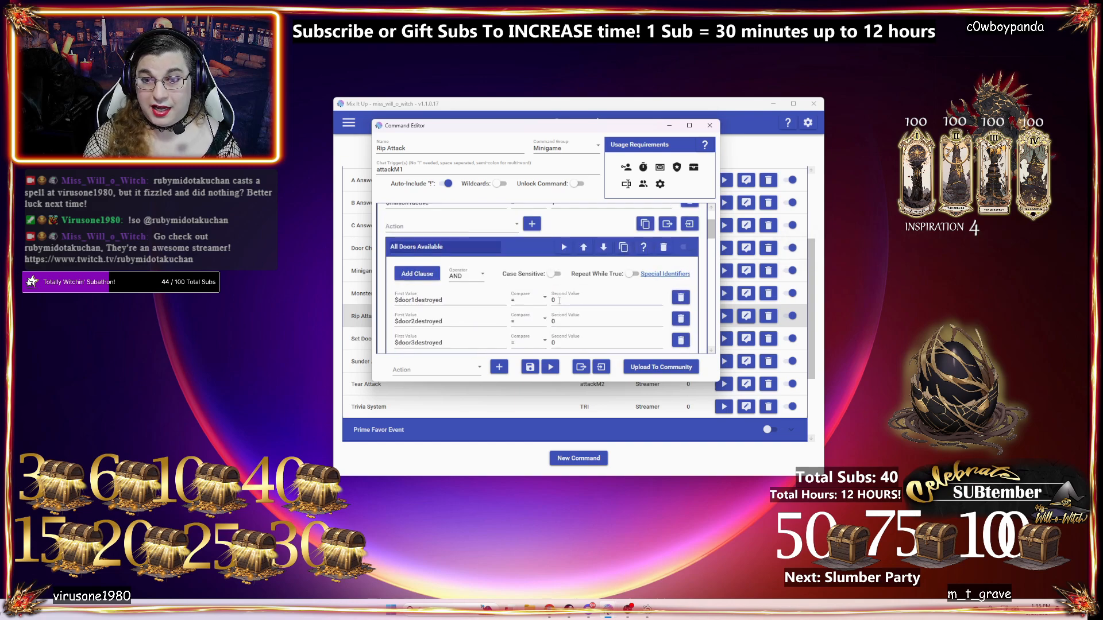
{"action": "scroll", "coordinate": [556, 296], "scroll_direction": "down", "scroll_amount": 5}
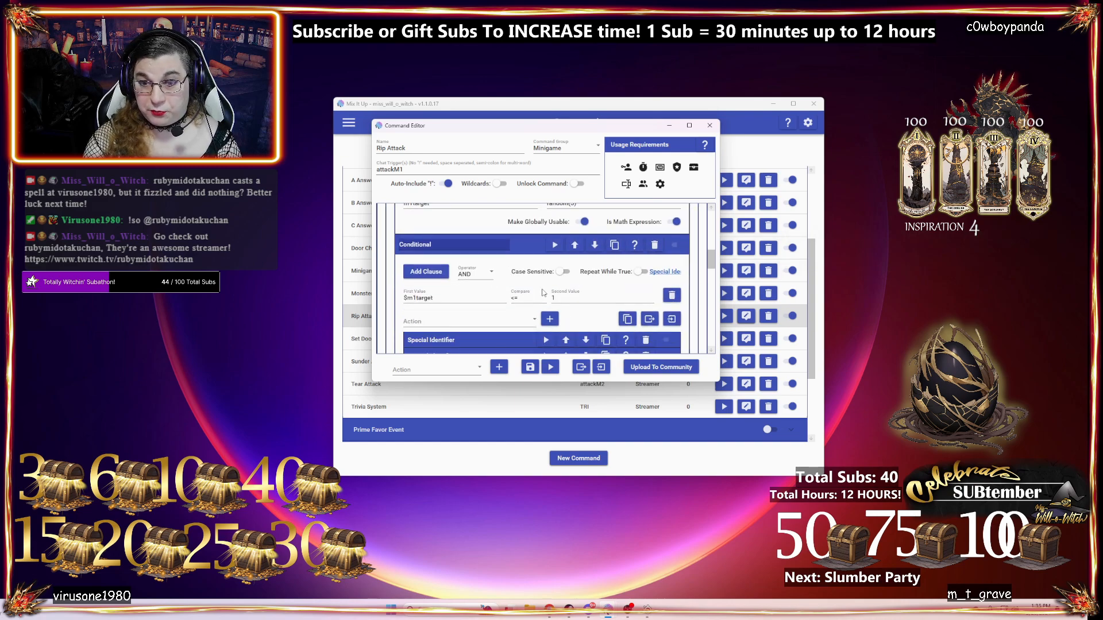
{"action": "scroll", "coordinate": [551, 294], "scroll_direction": "up", "scroll_amount": 3}
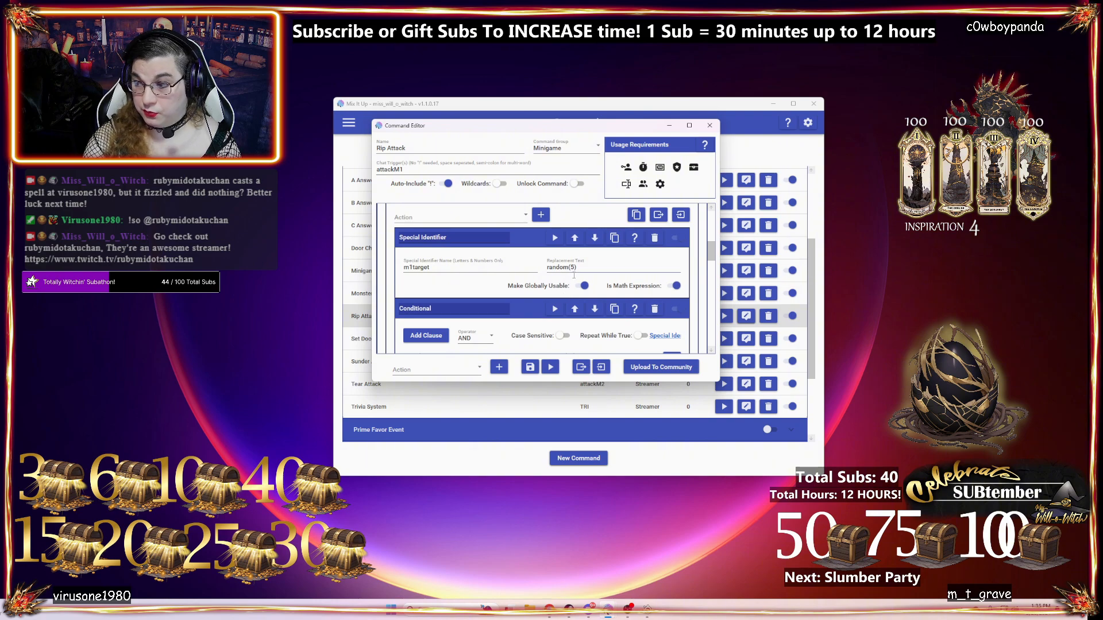
{"action": "scroll", "coordinate": [549, 275], "scroll_direction": "down", "scroll_amount": 5}
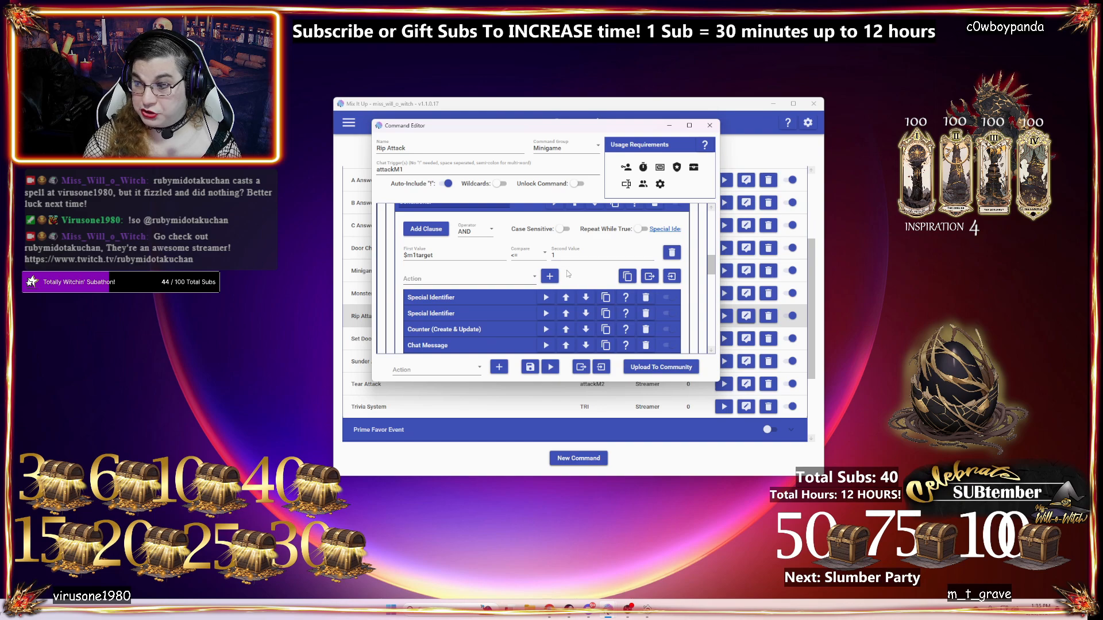
{"action": "scroll", "coordinate": [471, 273], "scroll_direction": "down", "scroll_amount": 2}
{"action": "scroll", "coordinate": [471, 271], "scroll_direction": "down", "scroll_amount": 1}
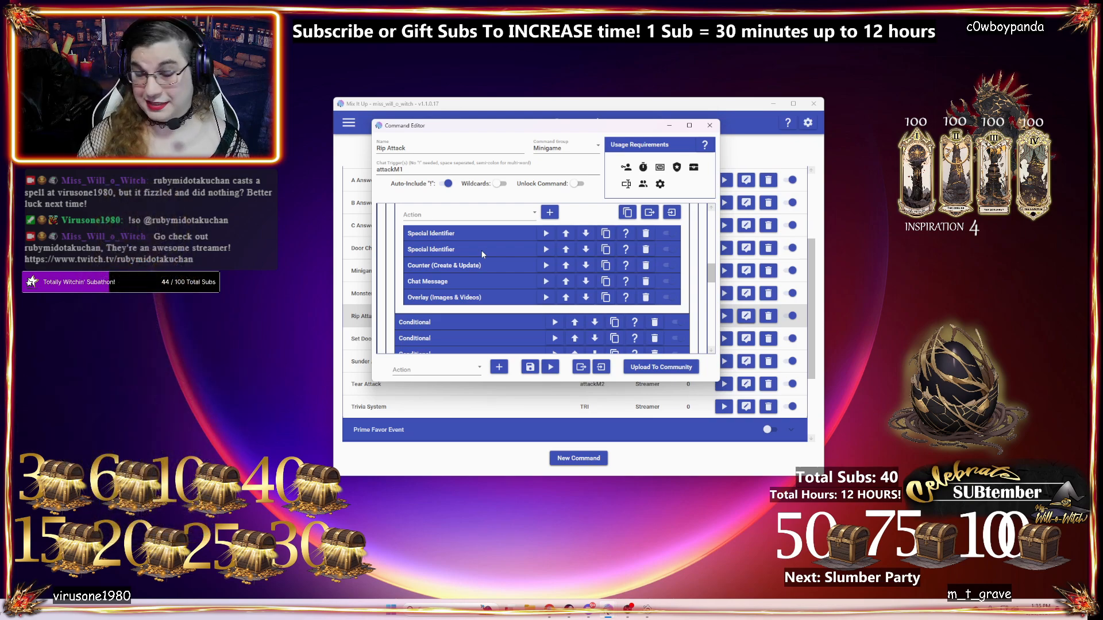
{"action": "scroll", "coordinate": [471, 253], "scroll_direction": "up", "scroll_amount": 2}
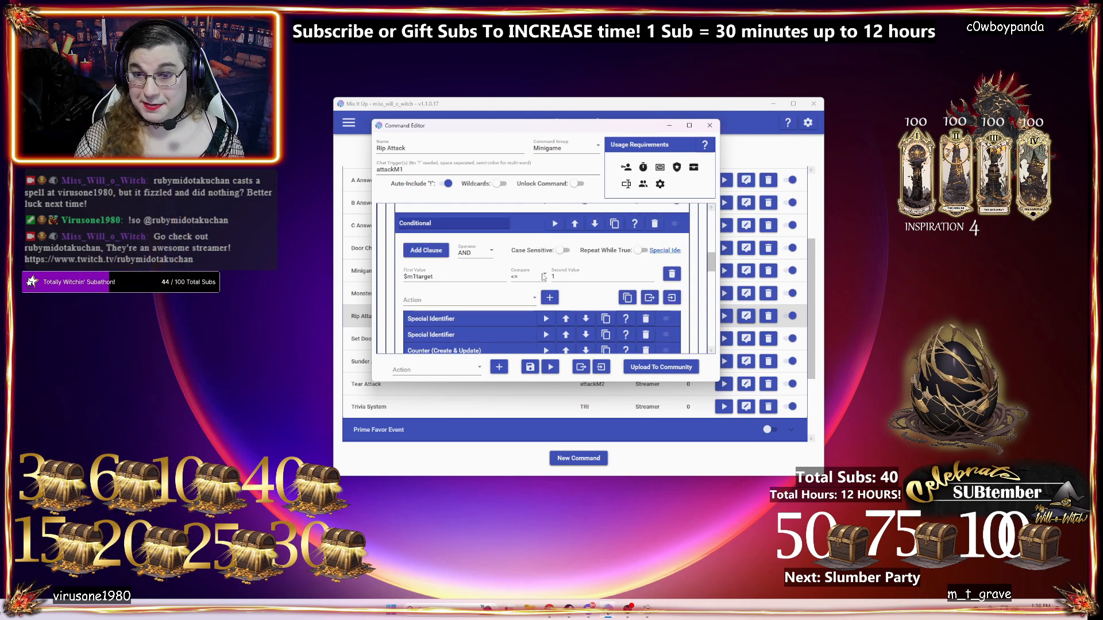
- Expand the two Special Identifier actions inside the first $m1target Conditional to show their names and replacement texts
{"action": "scroll", "coordinate": [487, 273], "scroll_direction": "down", "scroll_amount": 1}
{"action": "left_click", "coordinate": [483, 275]}
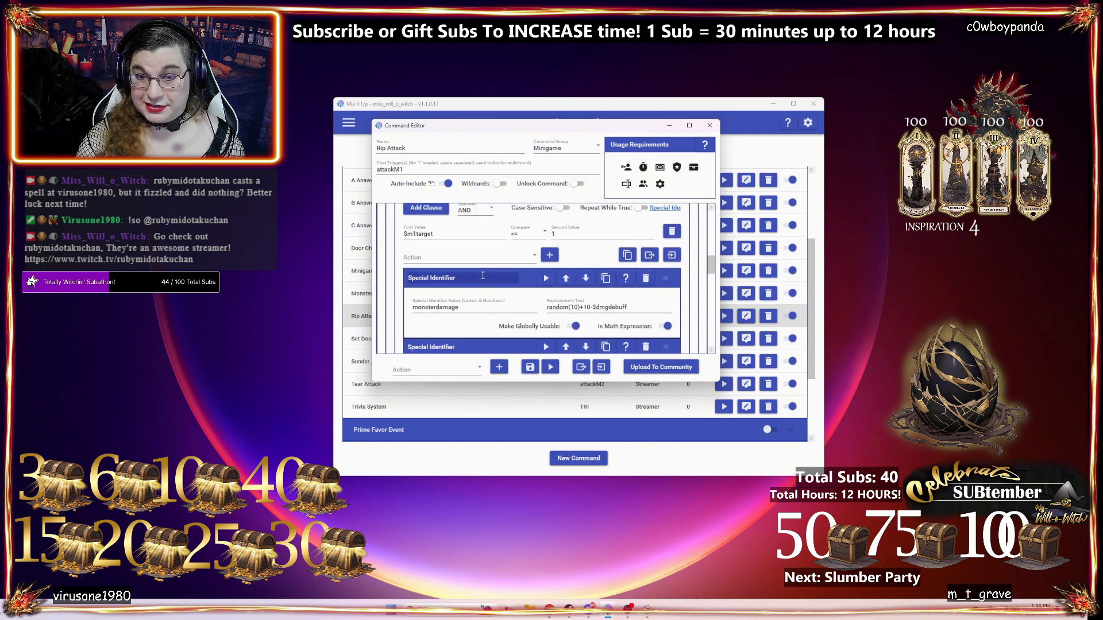
{"action": "scroll", "coordinate": [507, 268], "scroll_direction": "down", "scroll_amount": 1}
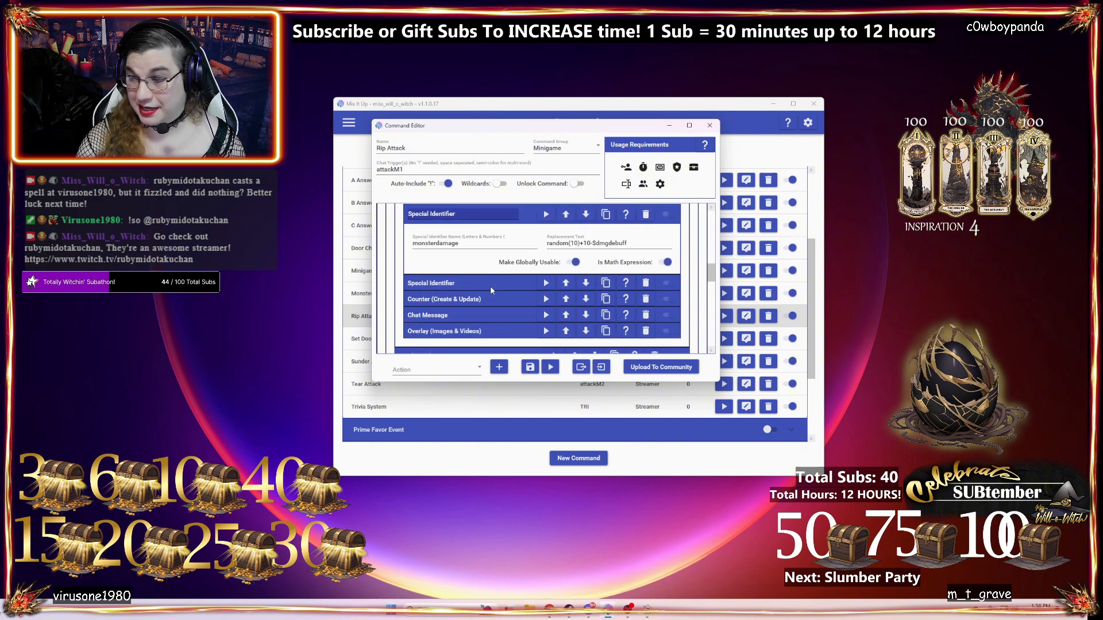
{"action": "left_click", "coordinate": [490, 283]}
{"action": "scroll", "coordinate": [528, 290], "scroll_direction": "down", "scroll_amount": 1}
{"action": "scroll", "coordinate": [565, 296], "scroll_direction": "up", "scroll_amount": 2}
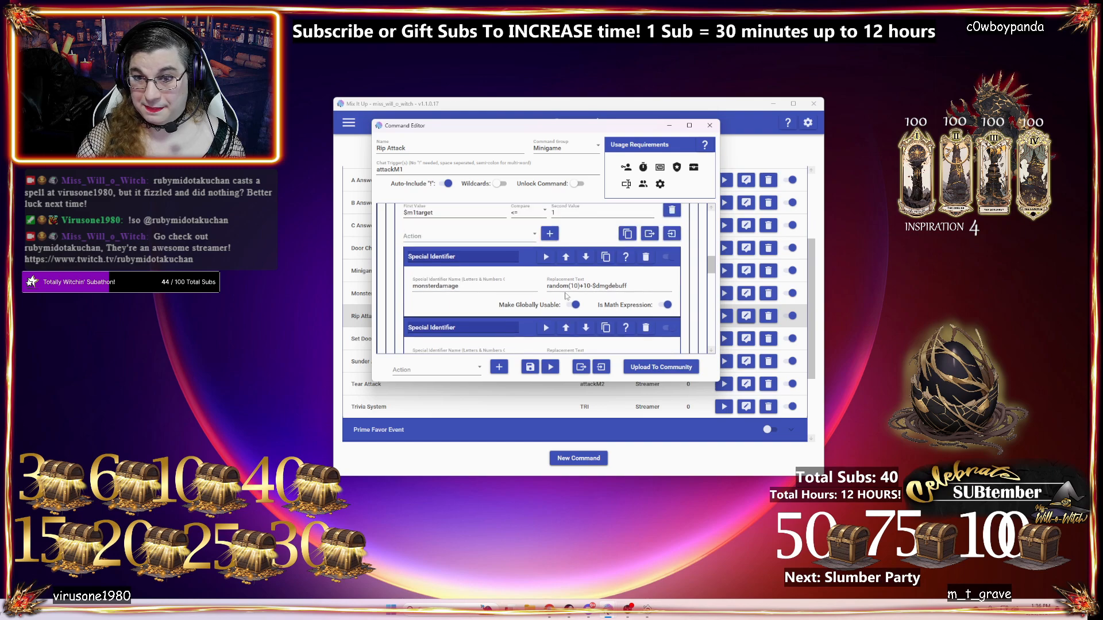
- Examine the monsterdamage formula, highlighting its $dmgdebuff part, together with the newhp formula that uses it
{"action": "scroll", "coordinate": [565, 296], "scroll_direction": "down", "scroll_amount": 1}
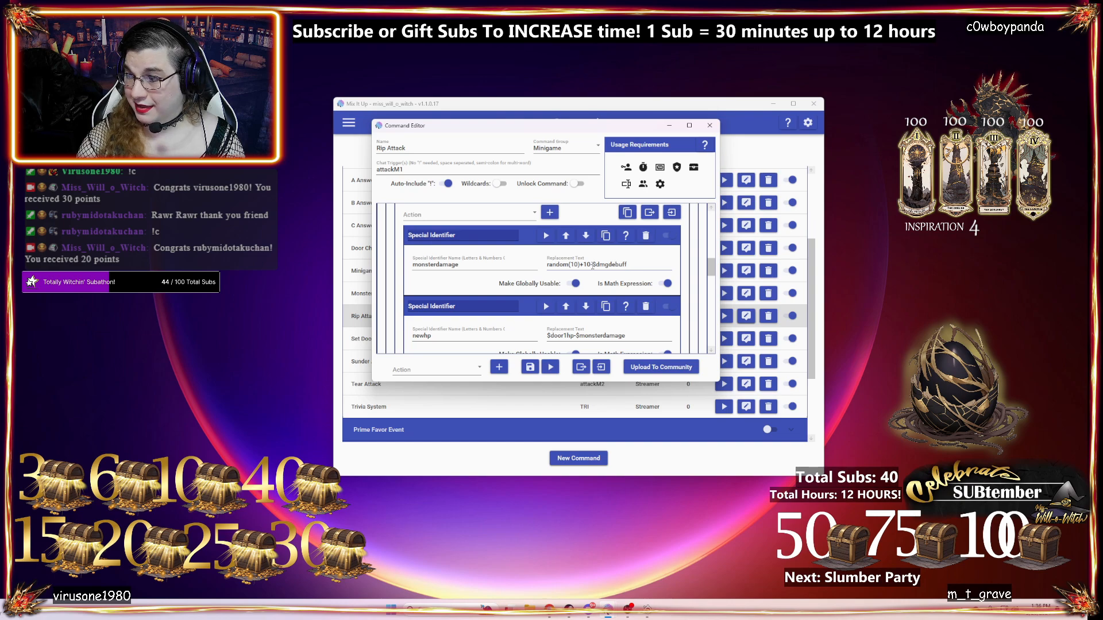
{"action": "left_click_drag", "start_coordinate": [593, 265], "coordinate": [652, 269]}
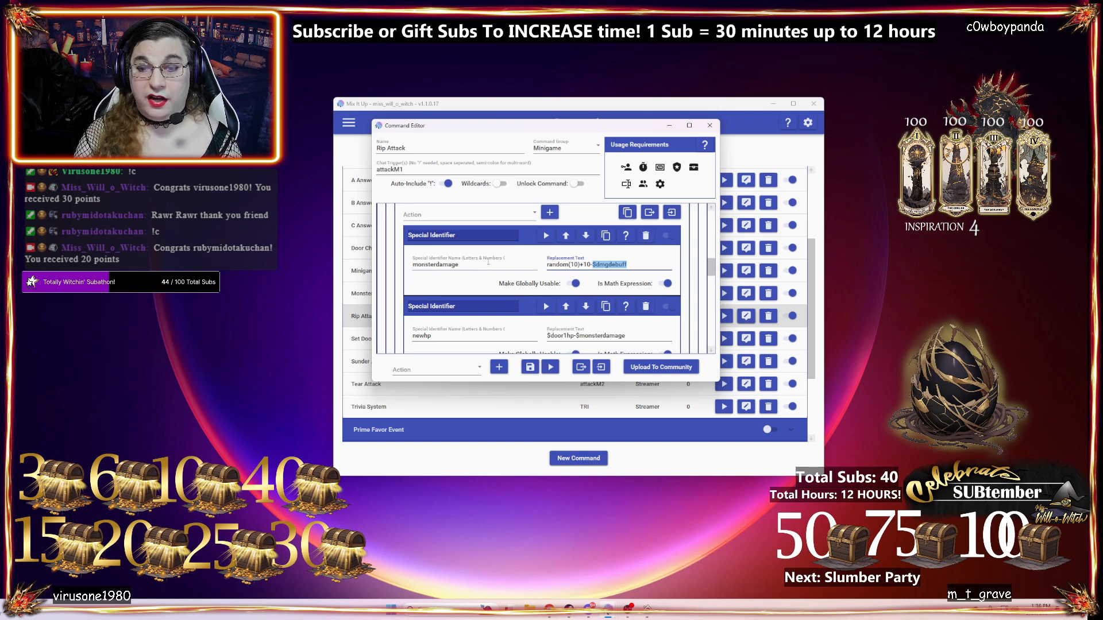
{"action": "scroll", "coordinate": [493, 261], "scroll_direction": "down", "scroll_amount": 1}
{"action": "scroll", "coordinate": [493, 262], "scroll_direction": "up", "scroll_amount": 2}
{"action": "scroll", "coordinate": [494, 263], "scroll_direction": "down", "scroll_amount": 1}
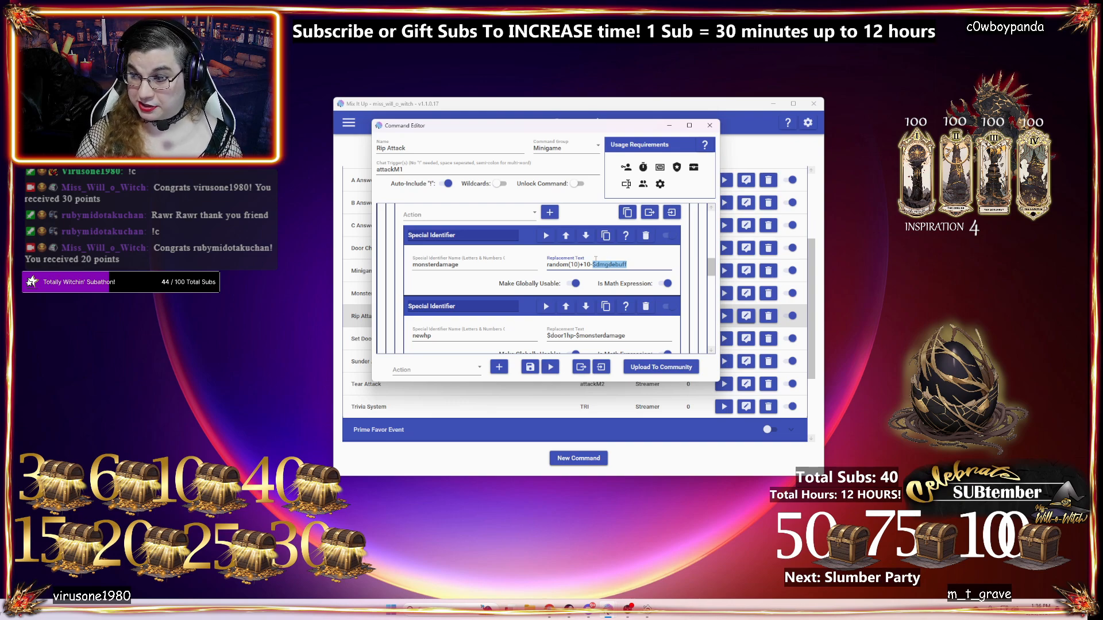
{"action": "scroll", "coordinate": [548, 267], "scroll_direction": "down", "scroll_amount": 1}
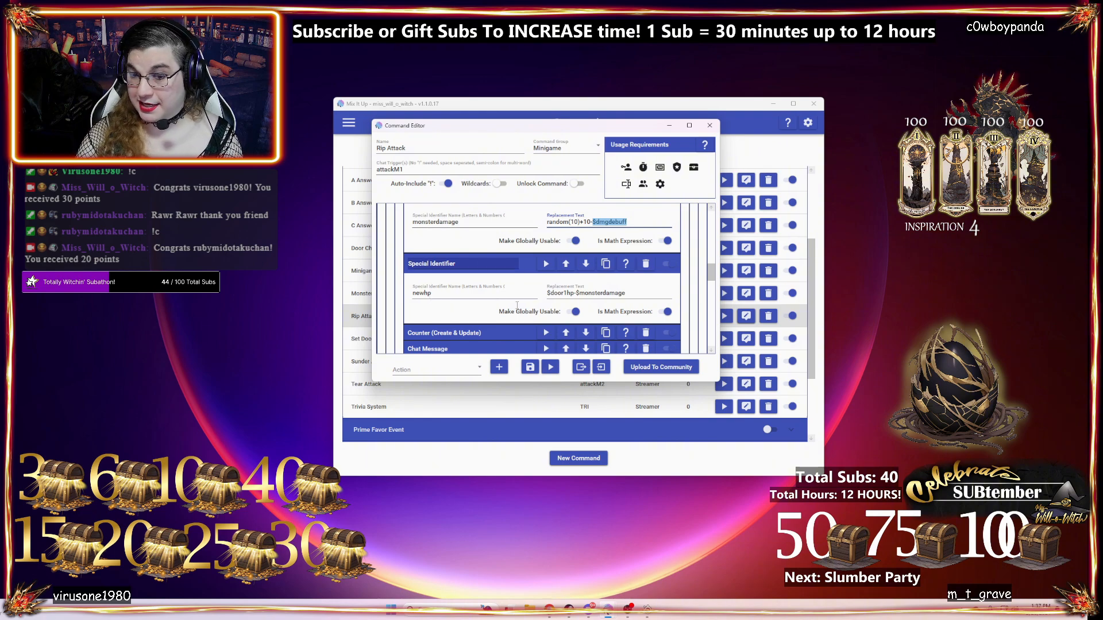
{"action": "scroll", "coordinate": [545, 293], "scroll_direction": "up", "scroll_amount": 2}
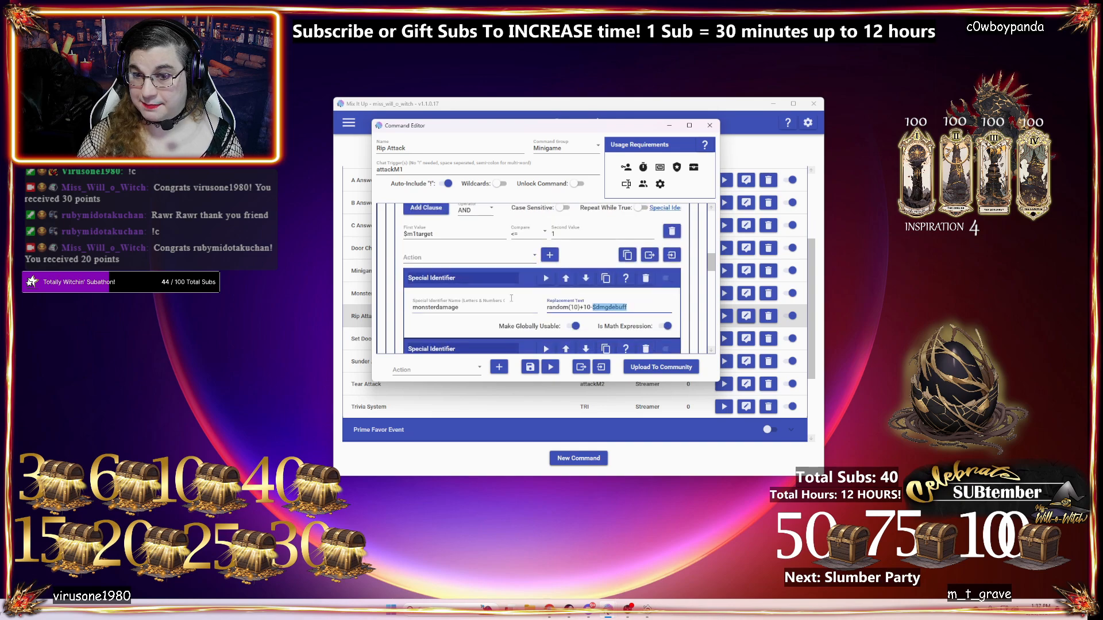
{"action": "scroll", "coordinate": [537, 291], "scroll_direction": "down", "scroll_amount": 2}
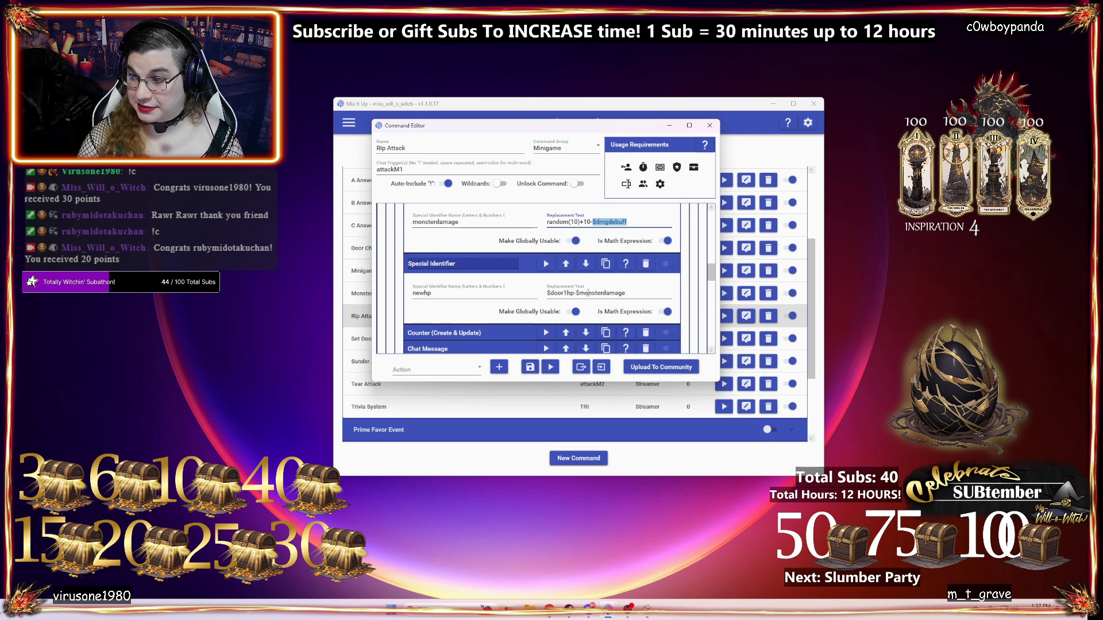
{"action": "scroll", "coordinate": [583, 294], "scroll_direction": "up", "scroll_amount": 2}
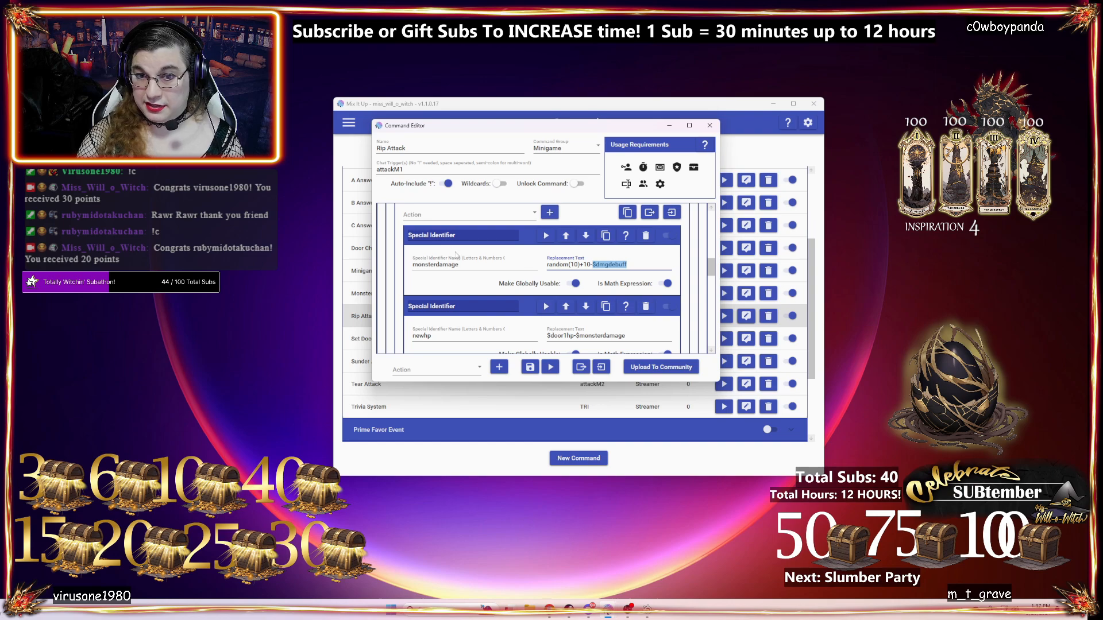
{"action": "scroll", "coordinate": [629, 267], "scroll_direction": "down", "scroll_amount": 3}
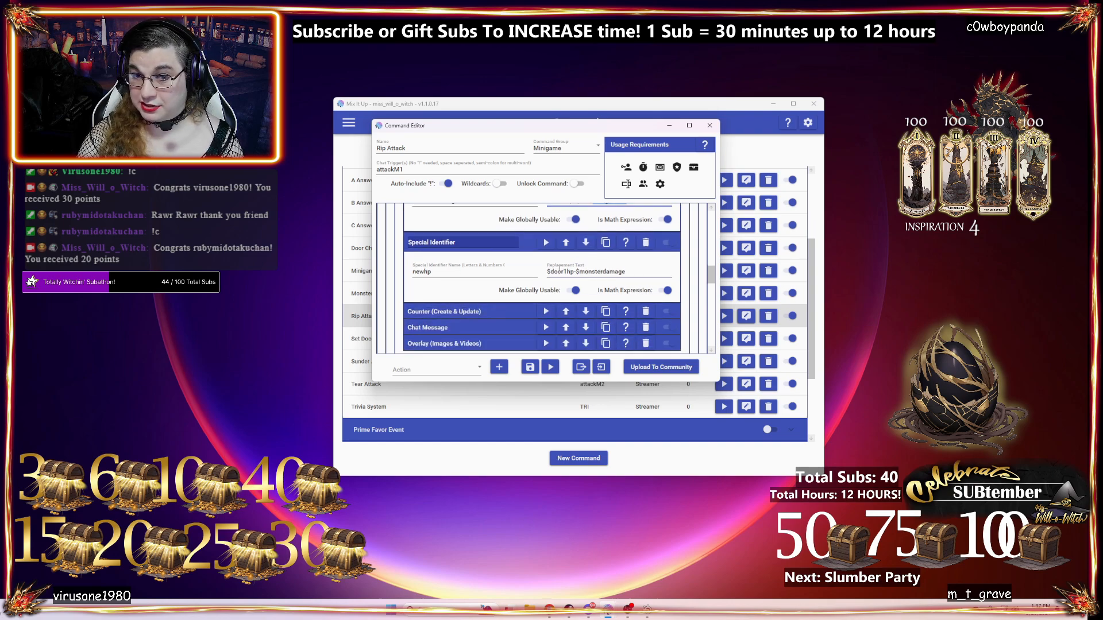
{"action": "scroll", "coordinate": [589, 274], "scroll_direction": "up", "scroll_amount": 1}
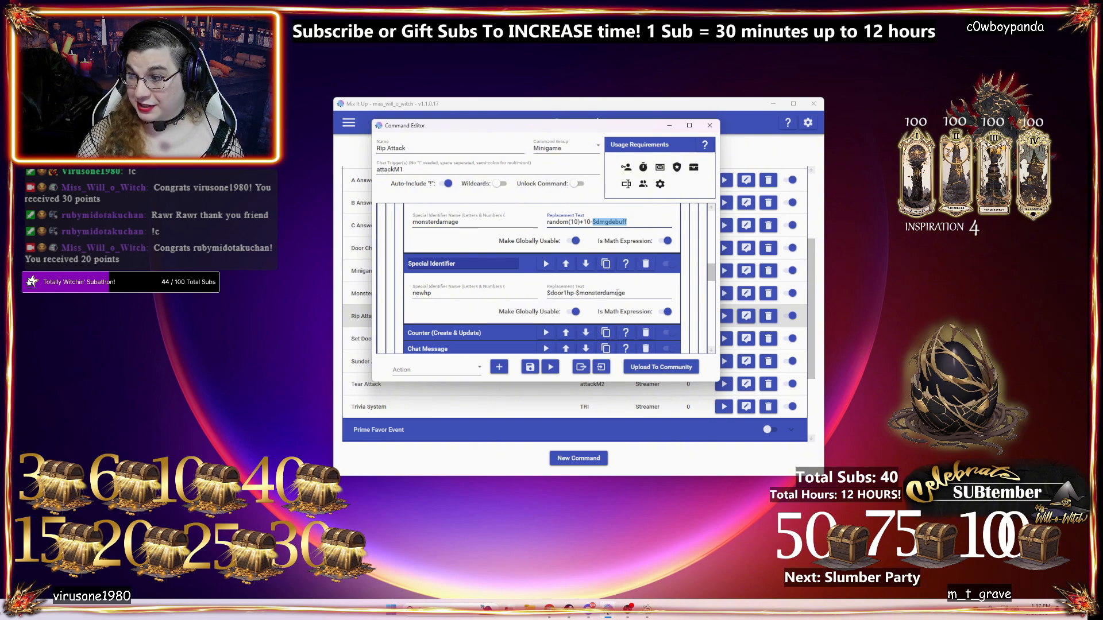
- Expand the Counter and Chat Message actions below newhp and examine the door1hp counter settings and the Rip attack message
{"action": "scroll", "coordinate": [467, 286], "scroll_direction": "down", "scroll_amount": 3}
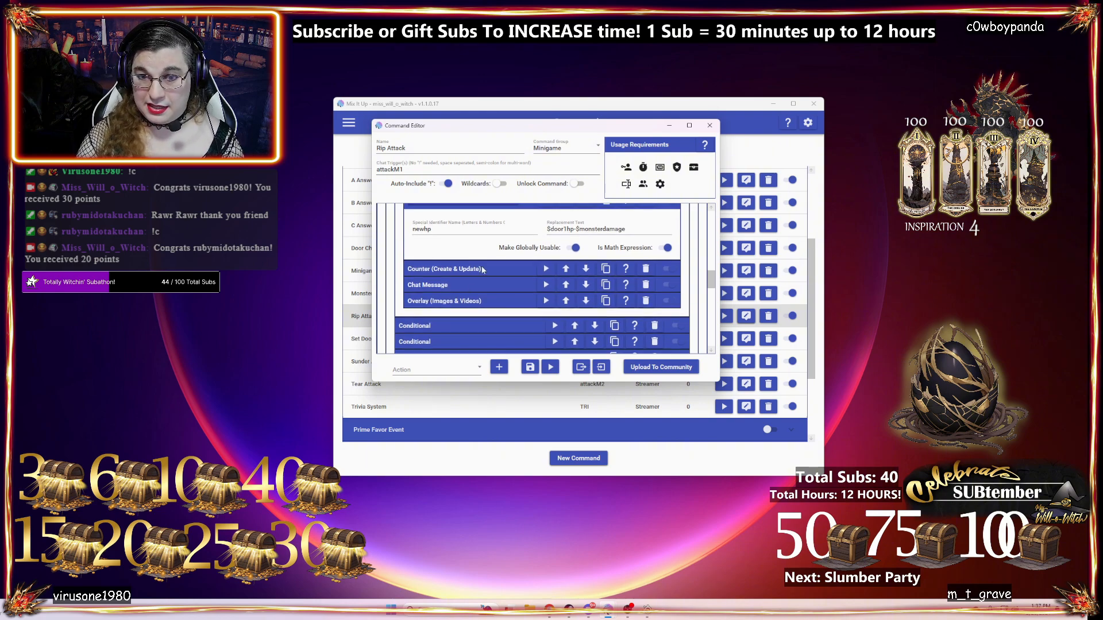
{"action": "scroll", "coordinate": [519, 286], "scroll_direction": "up", "scroll_amount": 1}
{"action": "scroll", "coordinate": [518, 286], "scroll_direction": "down", "scroll_amount": 1}
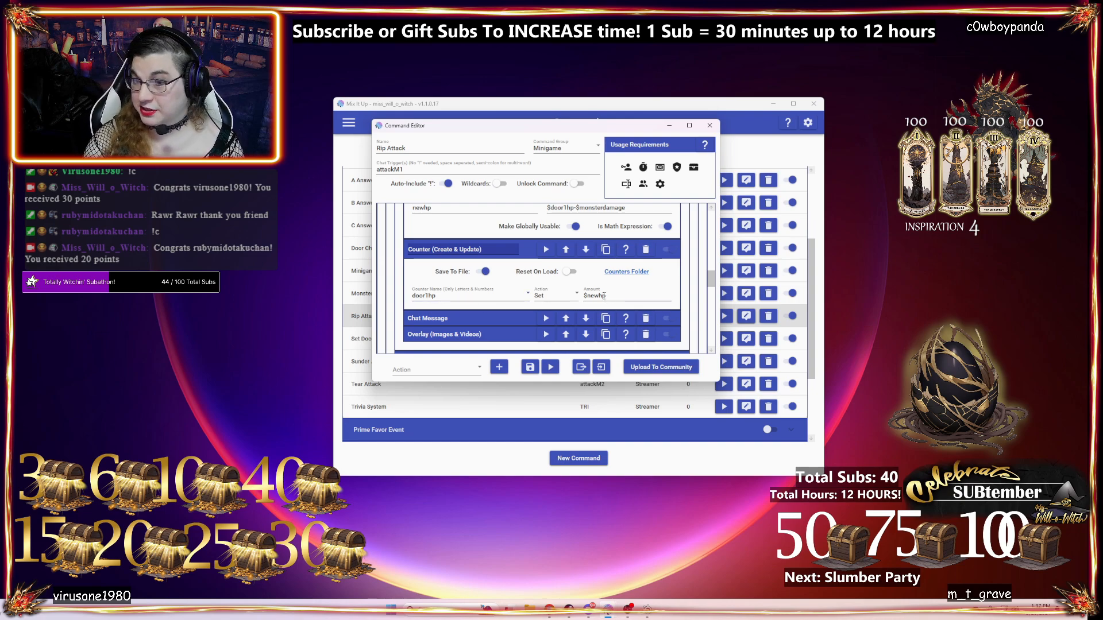
{"action": "scroll", "coordinate": [509, 272], "scroll_direction": "up", "scroll_amount": 2}
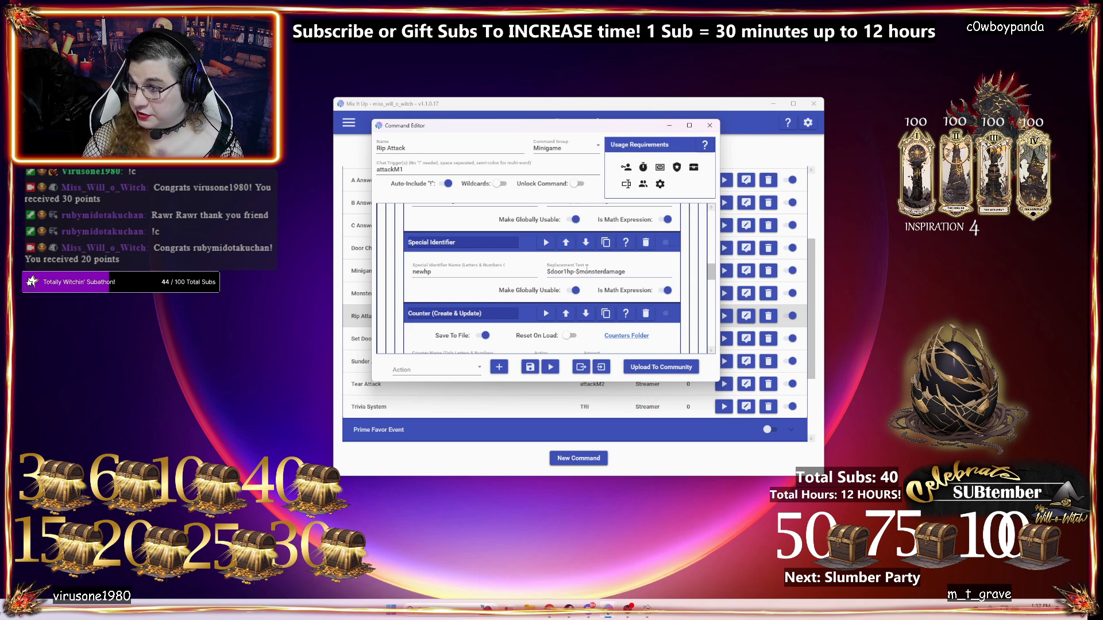
{"action": "scroll", "coordinate": [582, 271], "scroll_direction": "down", "scroll_amount": 1}
{"action": "scroll", "coordinate": [566, 292], "scroll_direction": "down", "scroll_amount": 4}
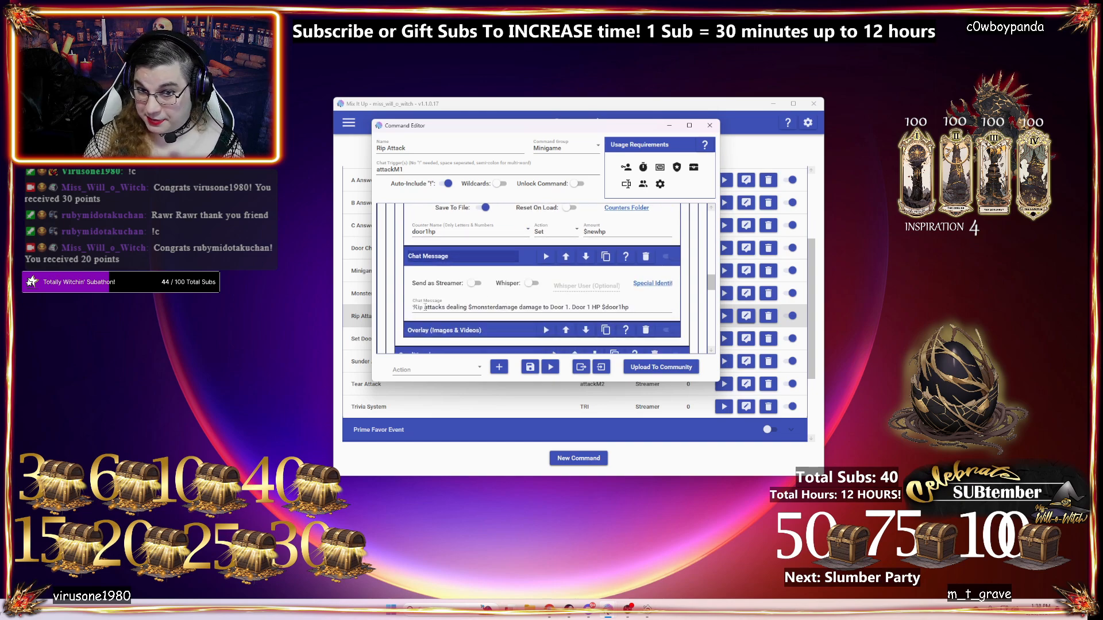
{"action": "scroll", "coordinate": [506, 330], "scroll_direction": "down", "scroll_amount": 3}
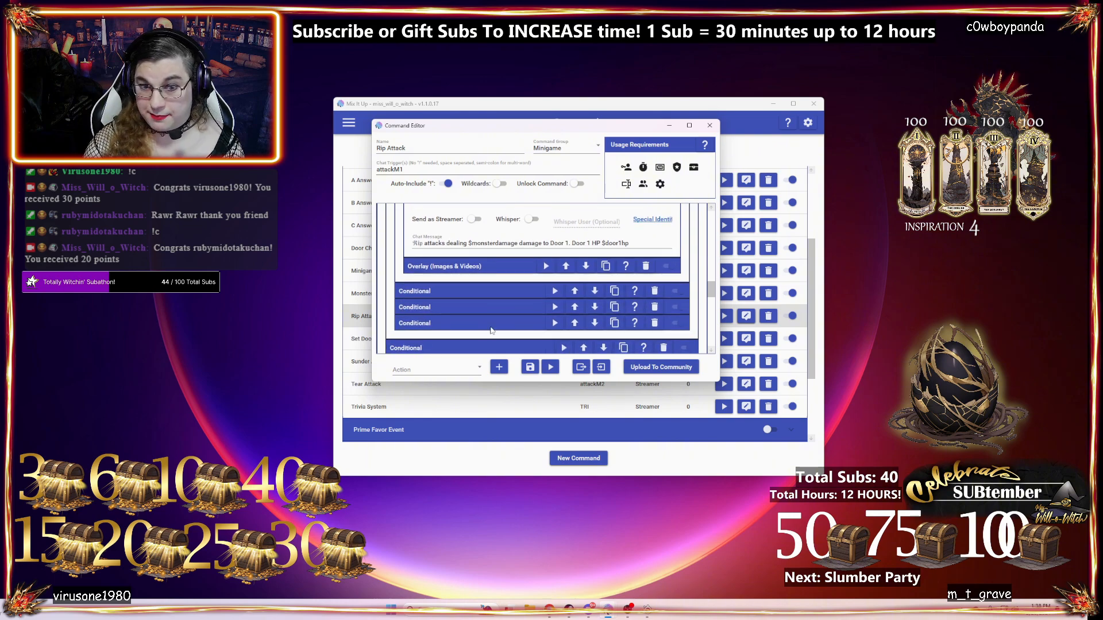
- Expand the Overlay action below the Door 1 Chat Message, examine its image settings and test-run it
{"action": "left_click", "coordinate": [494, 266]}
{"action": "scroll", "coordinate": [509, 288], "scroll_direction": "down", "scroll_amount": 2}
{"action": "scroll", "coordinate": [510, 291], "scroll_direction": "down", "scroll_amount": 4}
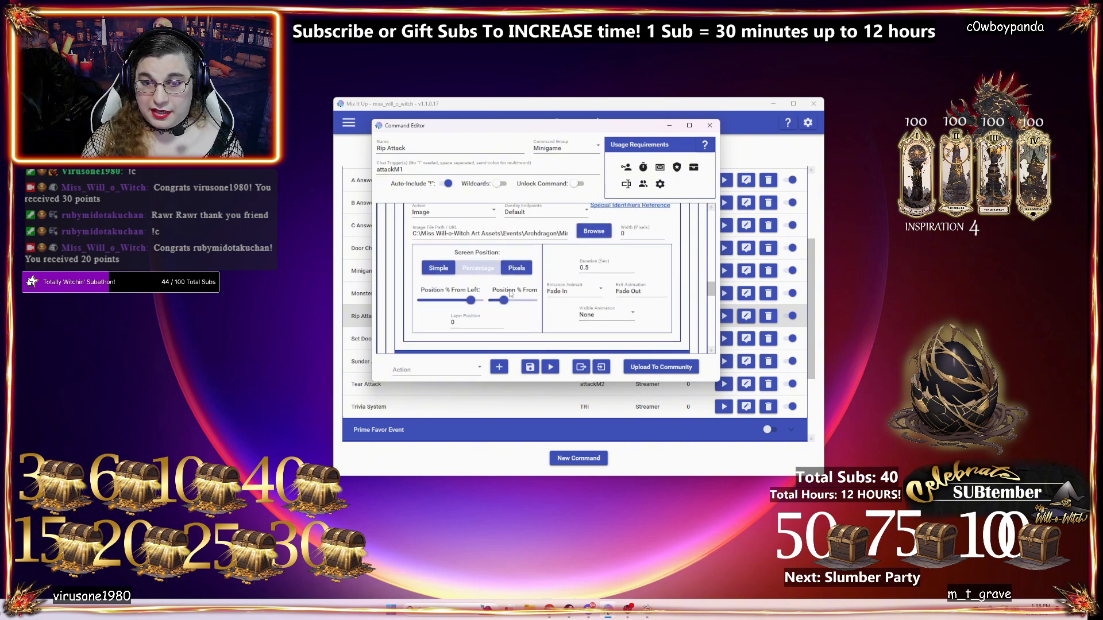
{"action": "scroll", "coordinate": [514, 293], "scroll_direction": "up", "scroll_amount": 4}
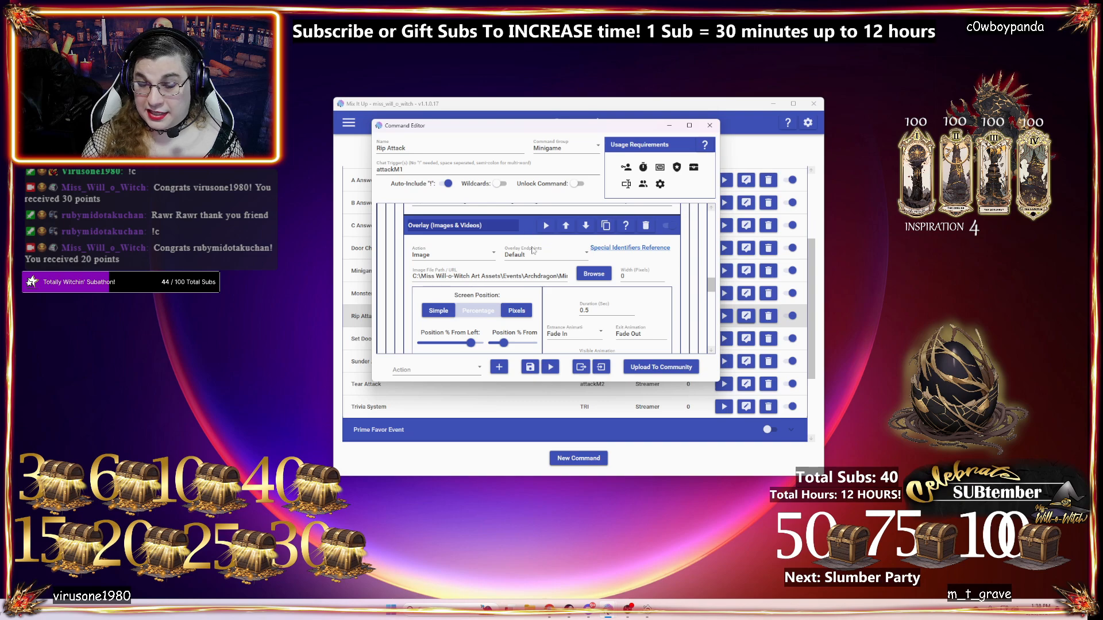
{"action": "scroll", "coordinate": [533, 250], "scroll_direction": "down", "scroll_amount": 2}
{"action": "scroll", "coordinate": [535, 288], "scroll_direction": "up", "scroll_amount": 3}
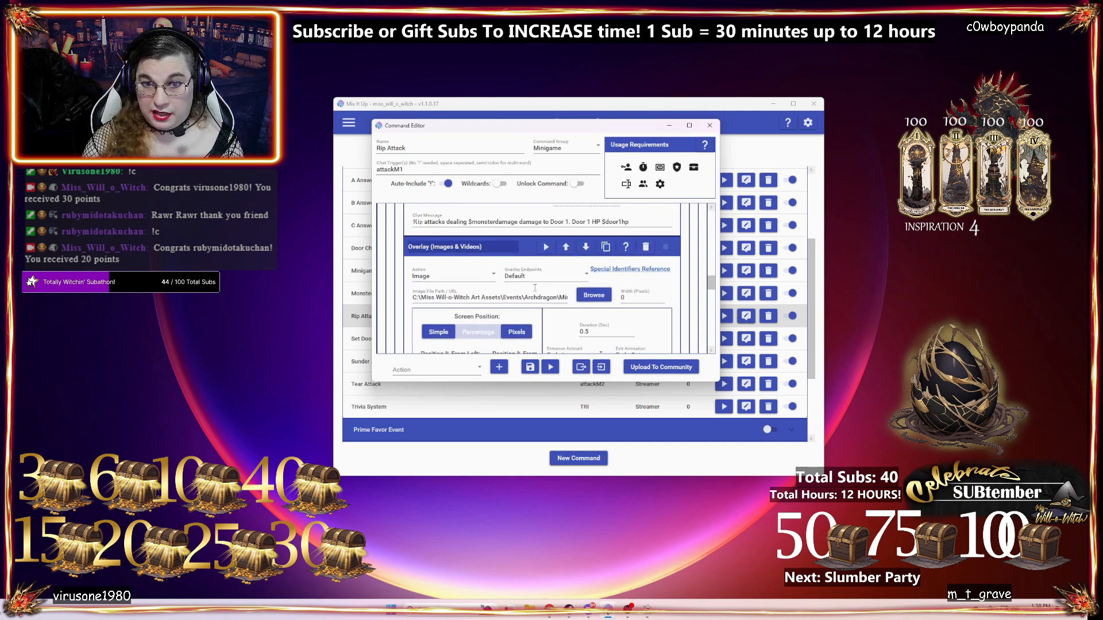
{"action": "left_click", "coordinate": [543, 249]}
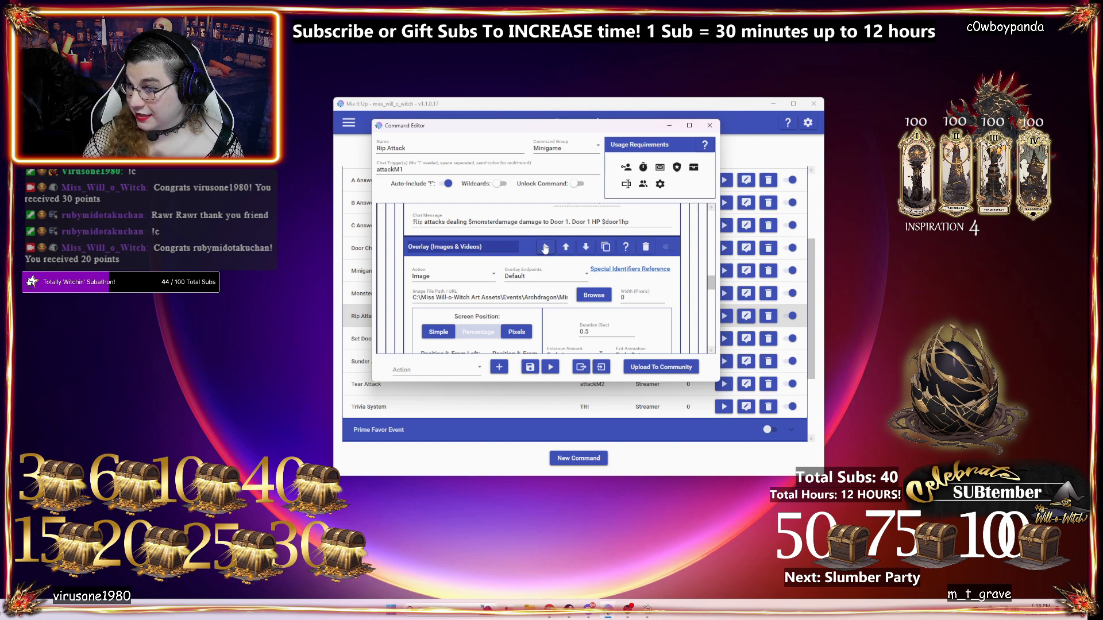
- Shift the Door 1 overlay image slightly further from the left with its percentage-based screen position
{"action": "scroll", "coordinate": [505, 275], "scroll_direction": "down", "scroll_amount": 2}
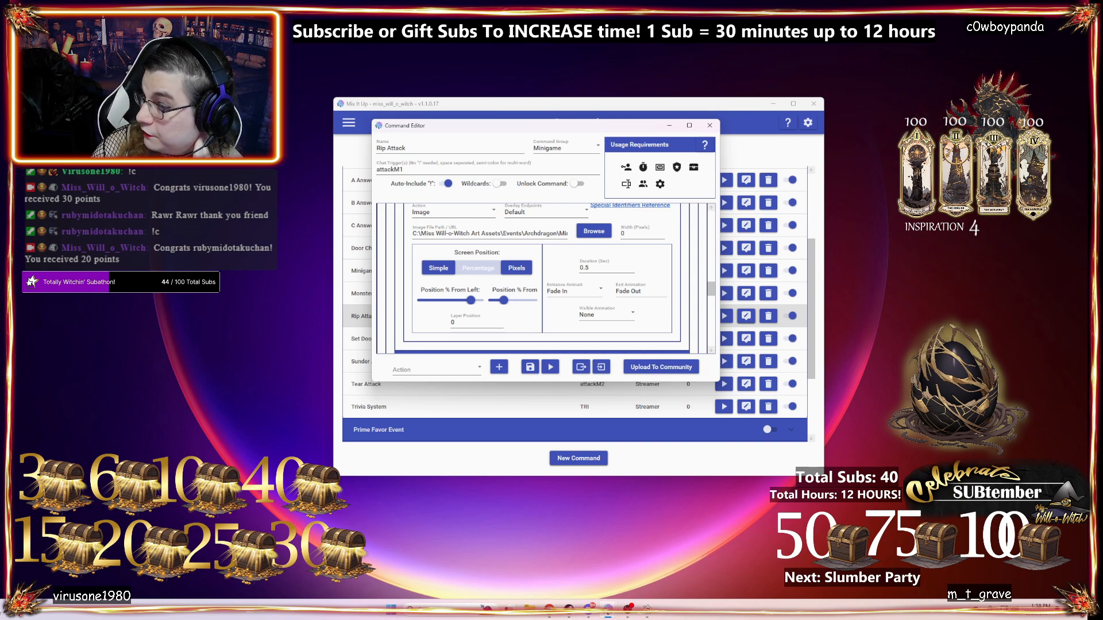
{"action": "left_click_drag", "start_coordinate": [474, 299], "coordinate": [479, 303]}
{"action": "scroll", "coordinate": [530, 328], "scroll_direction": "up", "scroll_amount": 1}
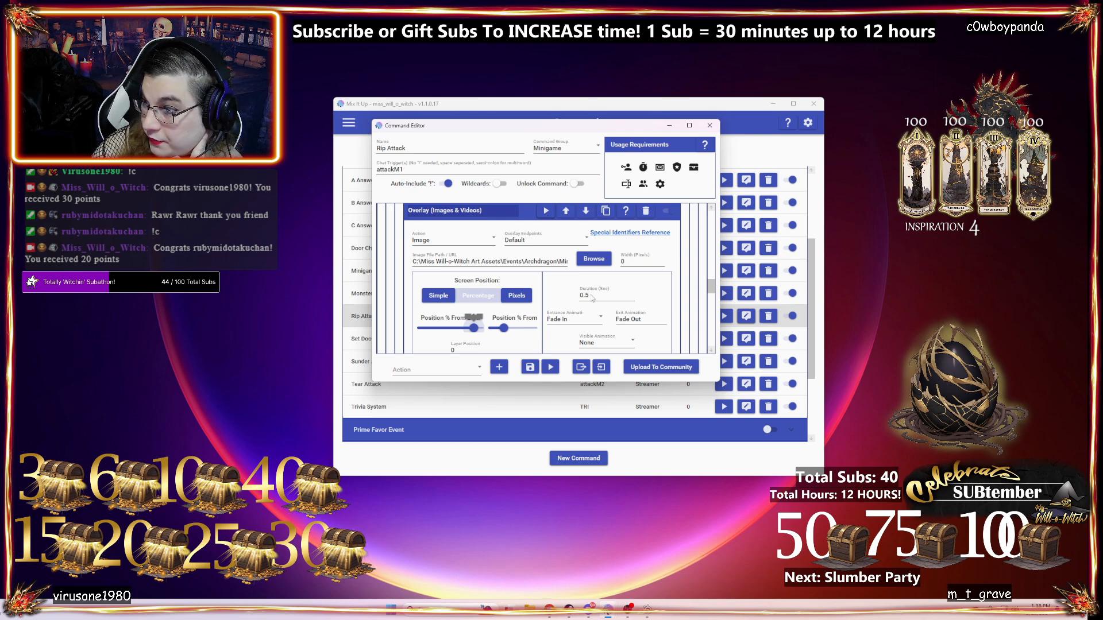
- Bring the Rip Attack Command Editor window back to the front
{"action": "left_click_drag", "start_coordinate": [711, 286], "coordinate": [711, 339]}
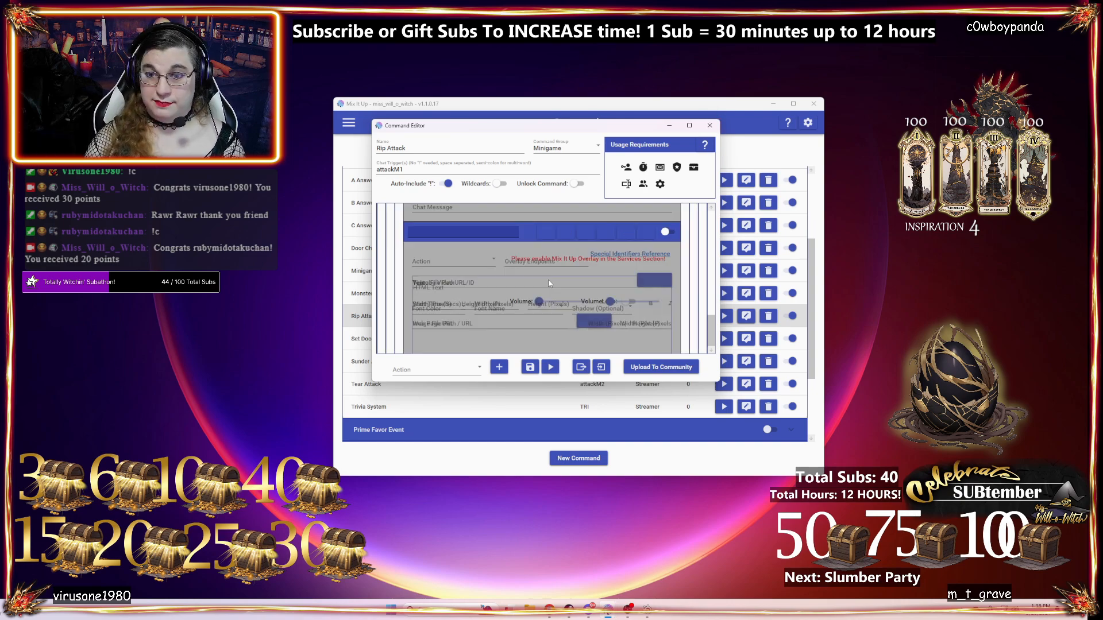
{"action": "right_click", "coordinate": [280, 343]}
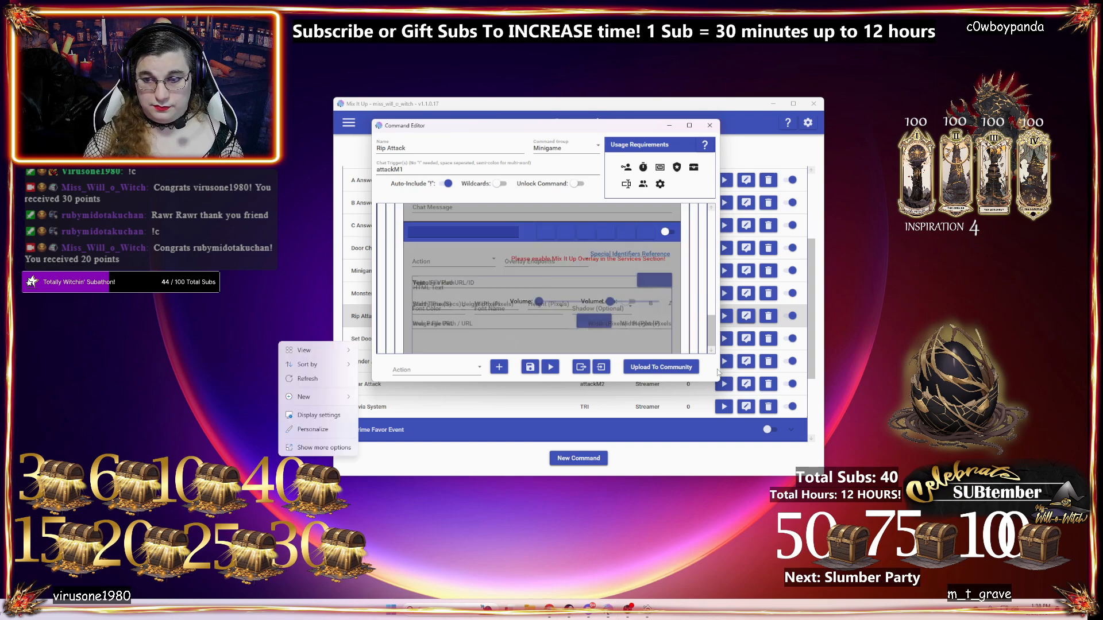
{"action": "left_click", "coordinate": [719, 370]}
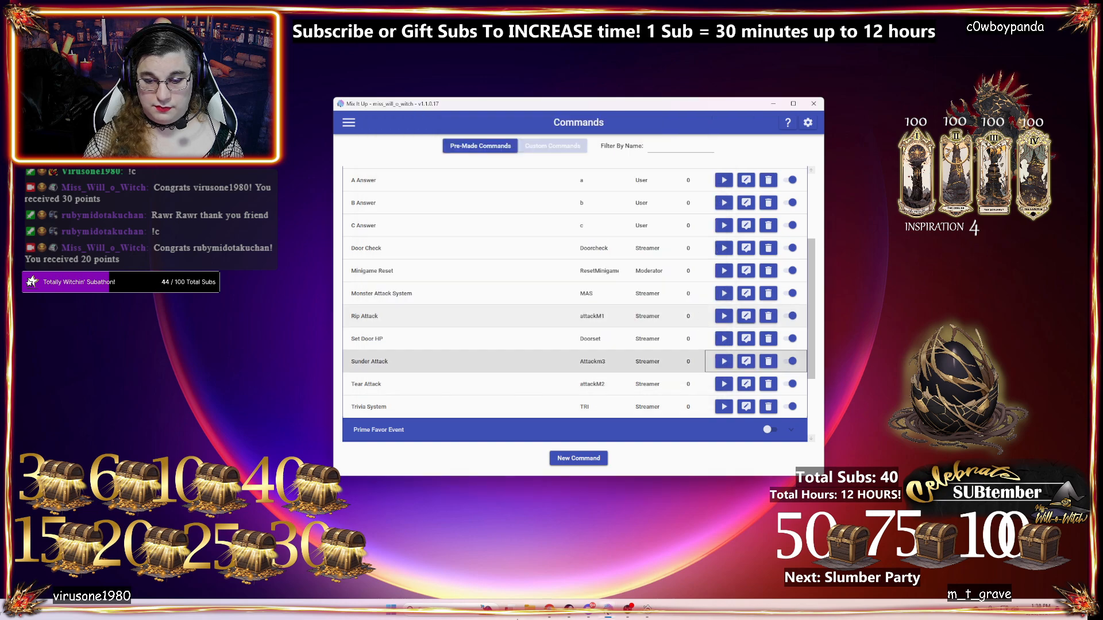
{"action": "mouse_move", "coordinate": [608, 609]}
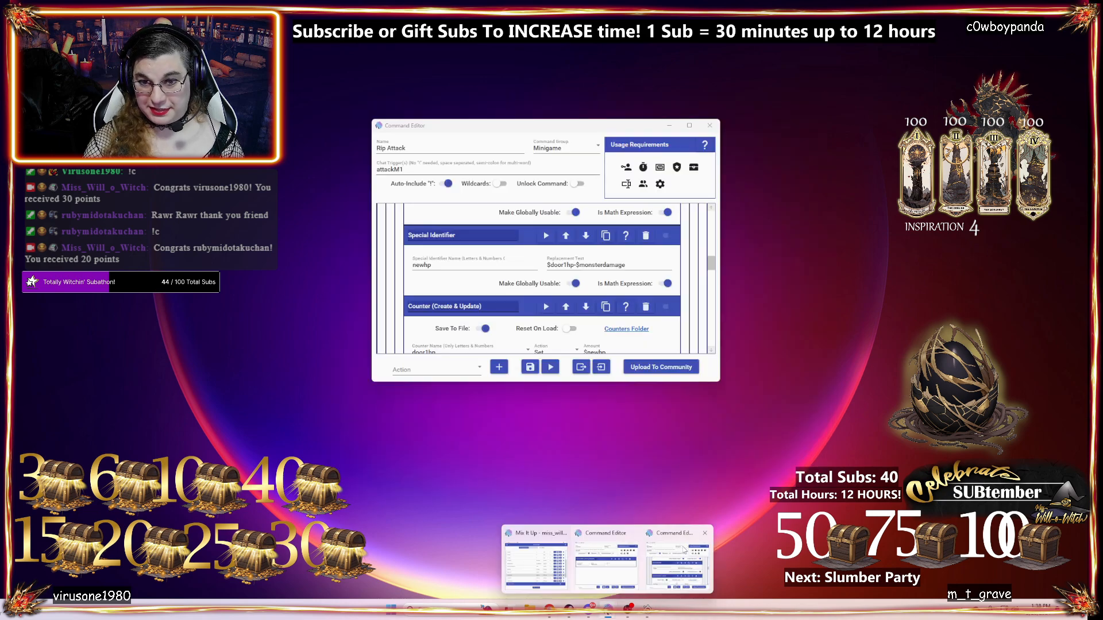
{"action": "left_click", "coordinate": [684, 550]}
- Fine-tune the Door 1 overlay image's percentage position from the left with a test run, and collapse the Overlay action
{"action": "scroll", "coordinate": [567, 281], "scroll_direction": "down", "scroll_amount": 3}
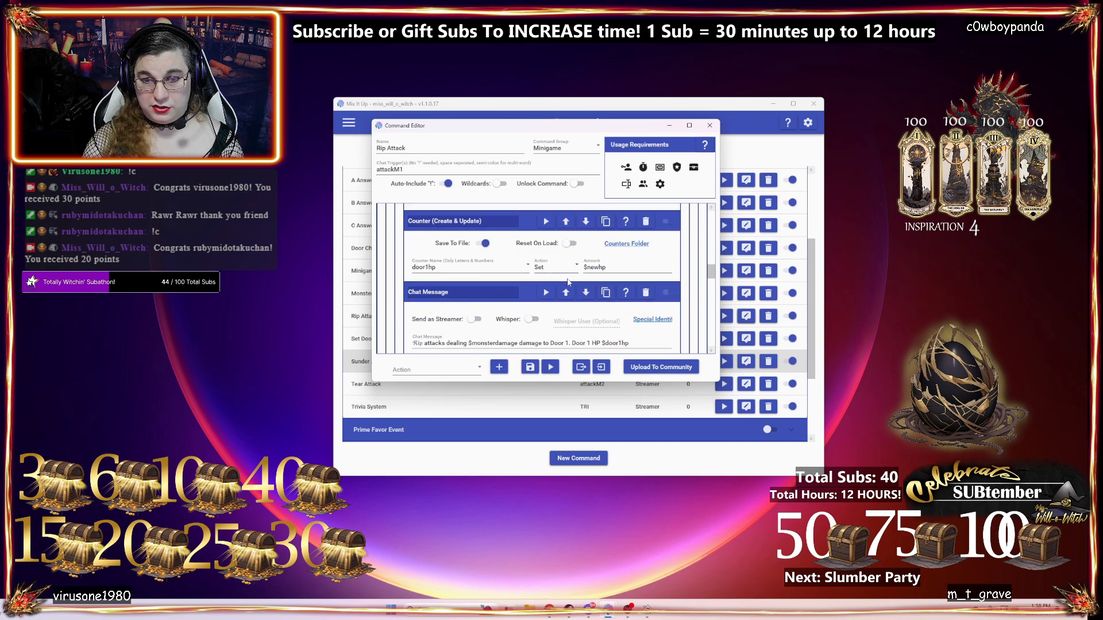
{"action": "scroll", "coordinate": [568, 281], "scroll_direction": "down", "scroll_amount": 5}
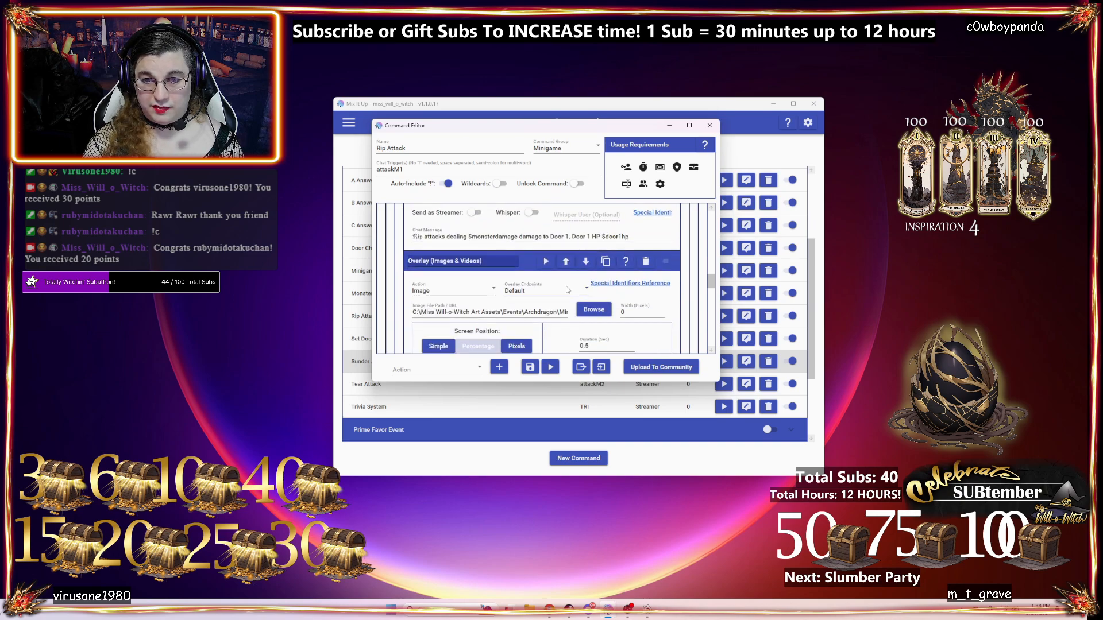
{"action": "scroll", "coordinate": [566, 289], "scroll_direction": "down", "scroll_amount": 1}
{"action": "left_click", "coordinate": [547, 242]}
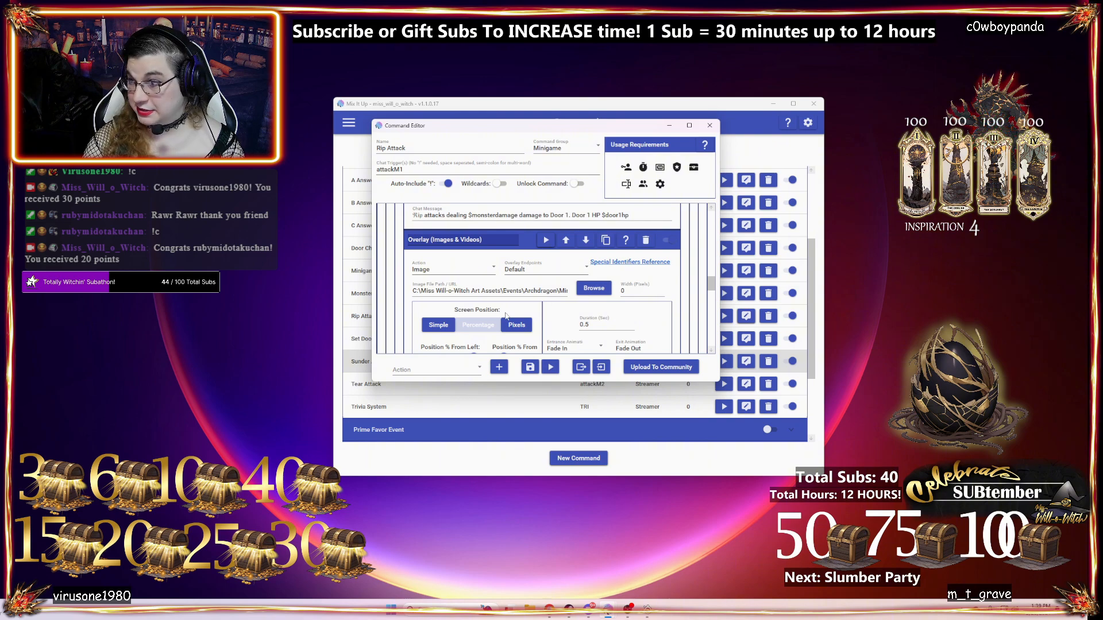
{"action": "scroll", "coordinate": [505, 315], "scroll_direction": "down", "scroll_amount": 1}
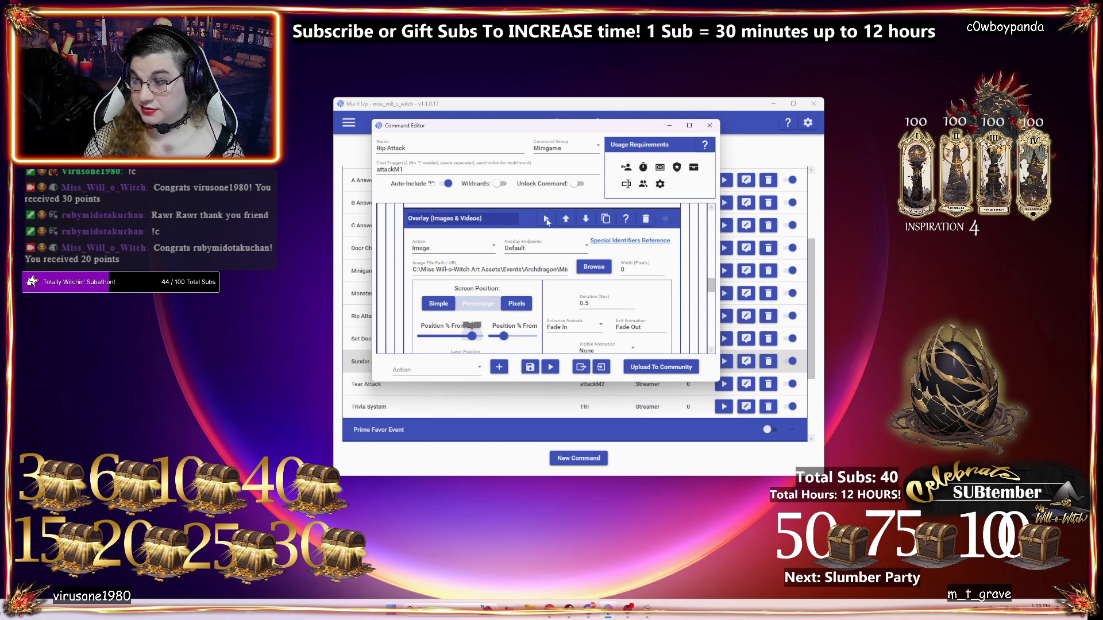
{"action": "scroll", "coordinate": [547, 221], "scroll_direction": "down", "scroll_amount": 5}
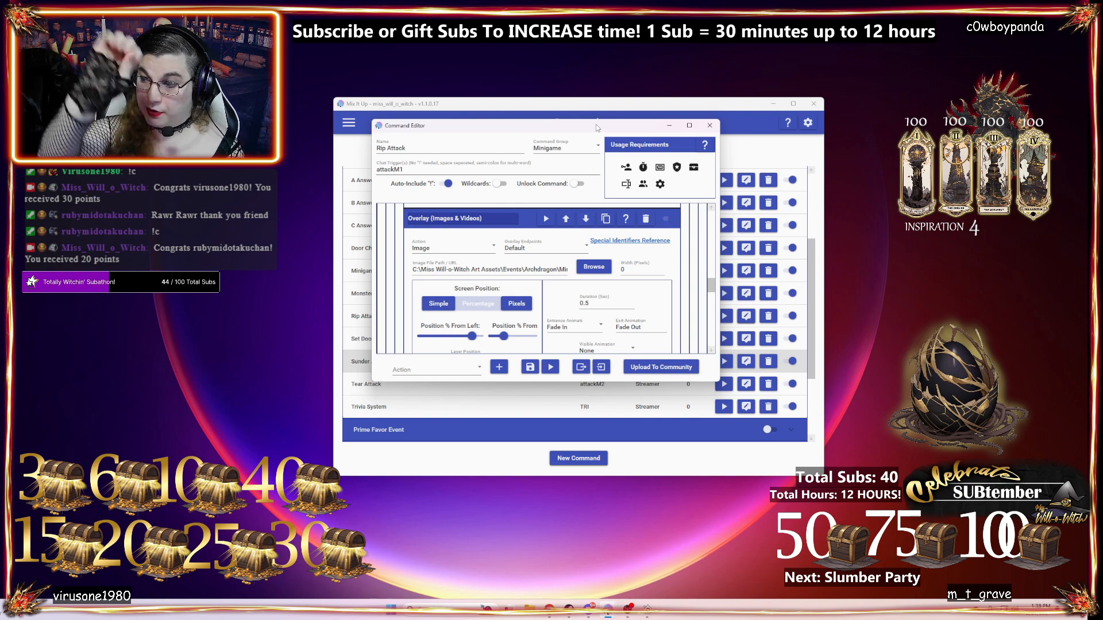
{"action": "scroll", "coordinate": [533, 233], "scroll_direction": "up", "scroll_amount": 1}
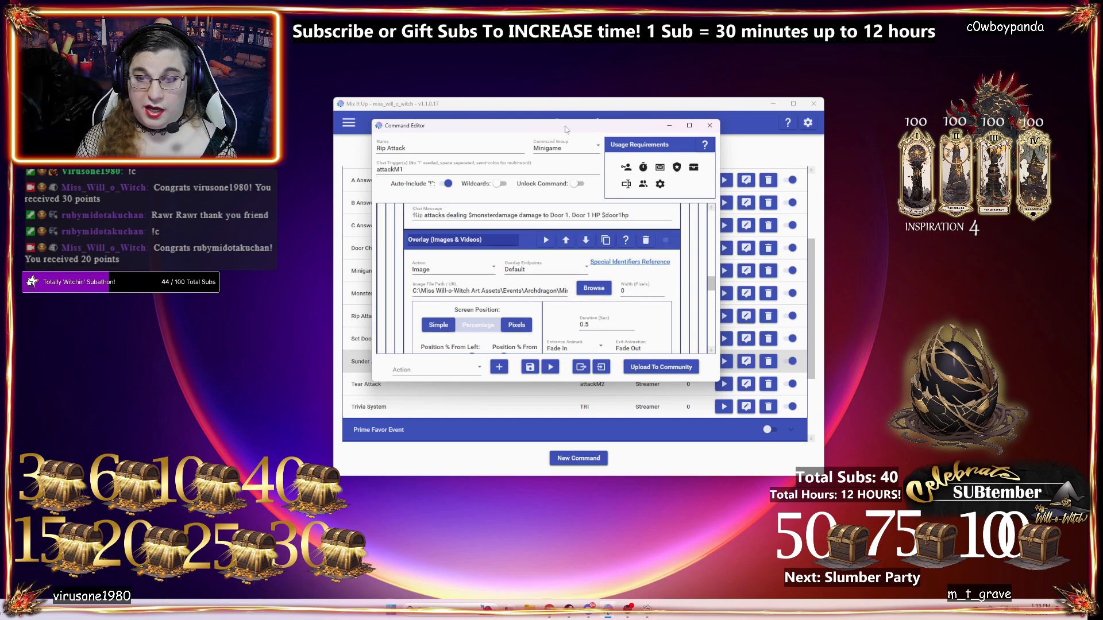
{"action": "left_click", "coordinate": [531, 241]}
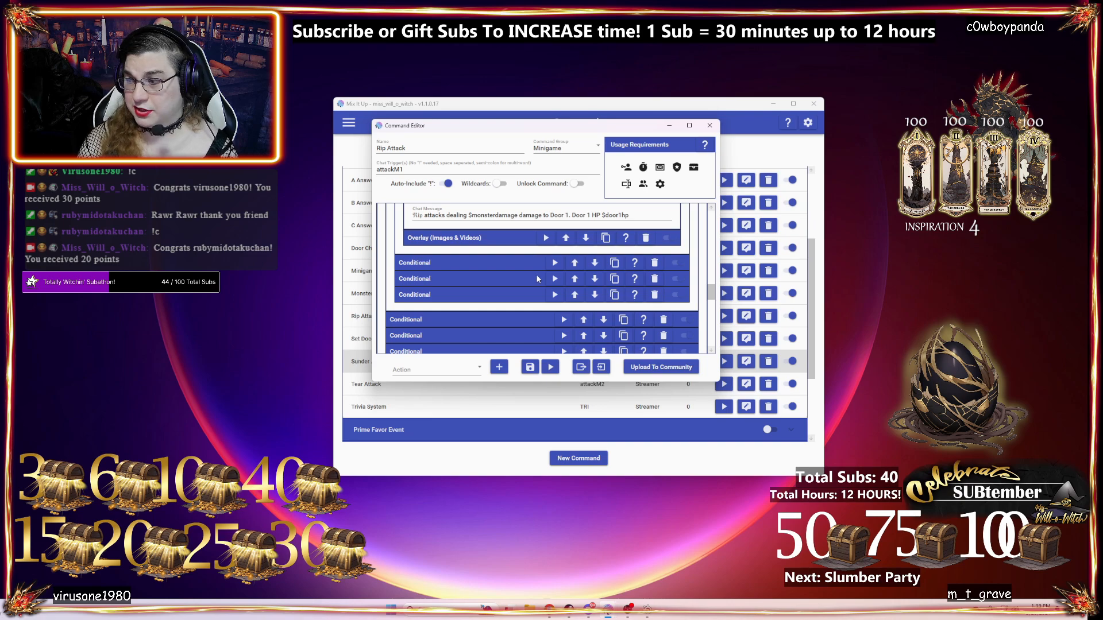
- Expand the other three nested Conditionals inside All Doors Available and compare their $m1target clauses
{"action": "scroll", "coordinate": [477, 311], "scroll_direction": "up", "scroll_amount": 4}
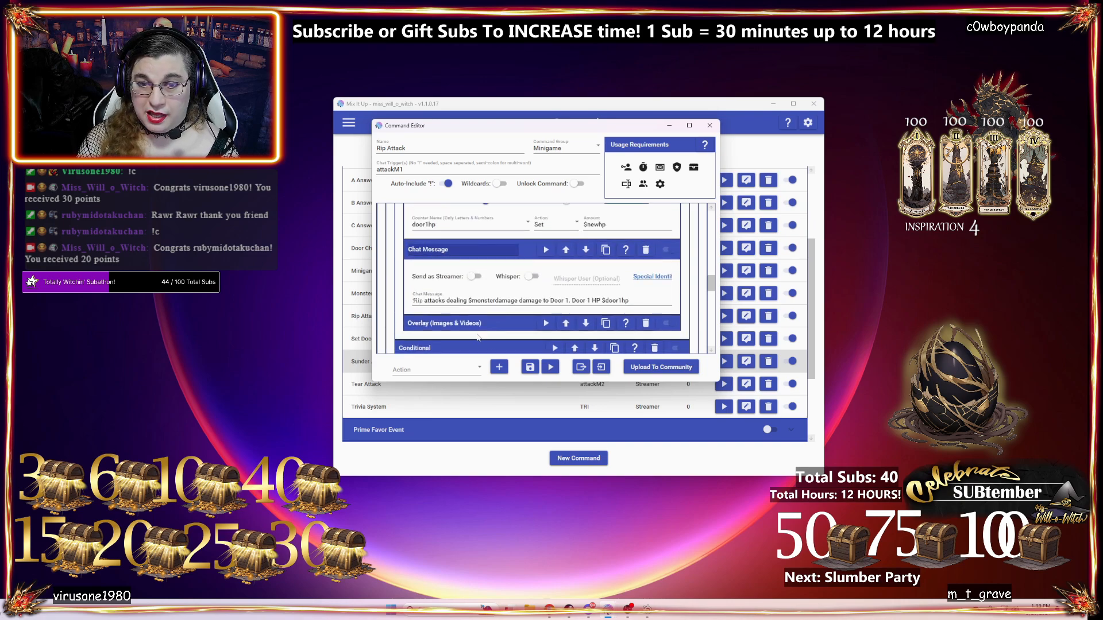
{"action": "scroll", "coordinate": [476, 287], "scroll_direction": "down", "scroll_amount": 4}
{"action": "left_click", "coordinate": [483, 264]}
{"action": "scroll", "coordinate": [465, 298], "scroll_direction": "down", "scroll_amount": 5}
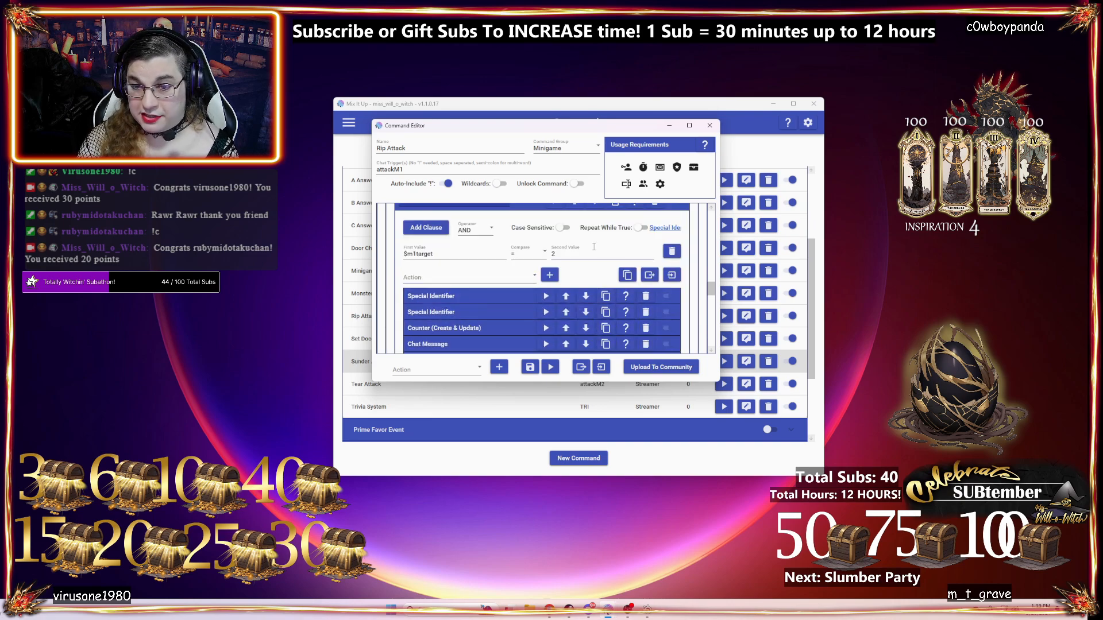
{"action": "scroll", "coordinate": [457, 325], "scroll_direction": "down", "scroll_amount": 2}
{"action": "scroll", "coordinate": [465, 319], "scroll_direction": "up", "scroll_amount": 5}
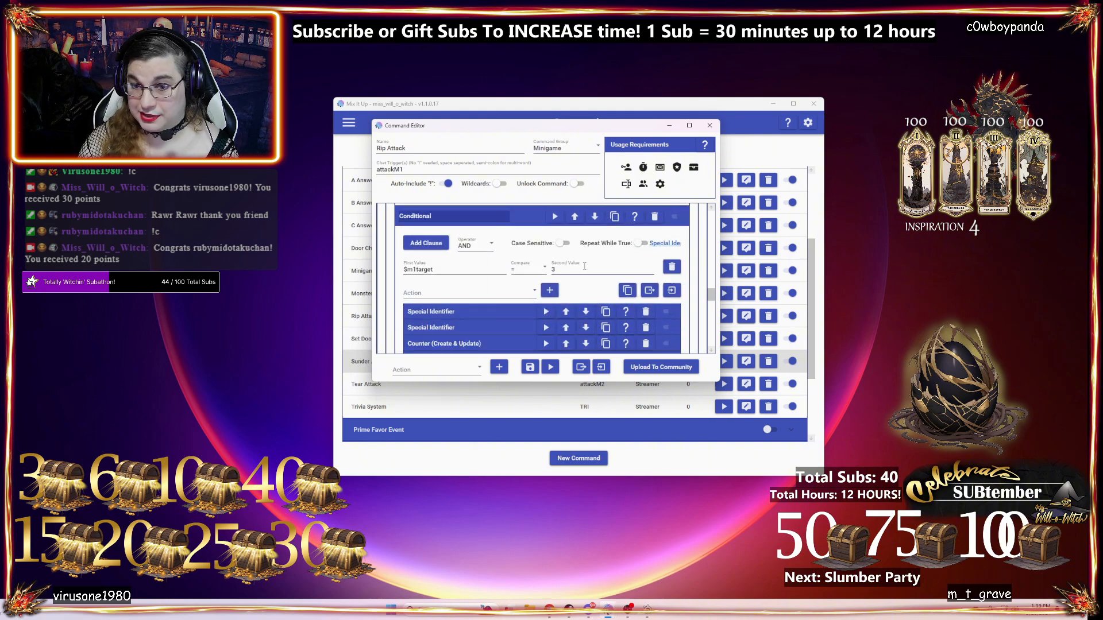
{"action": "scroll", "coordinate": [476, 313], "scroll_direction": "down", "scroll_amount": 3}
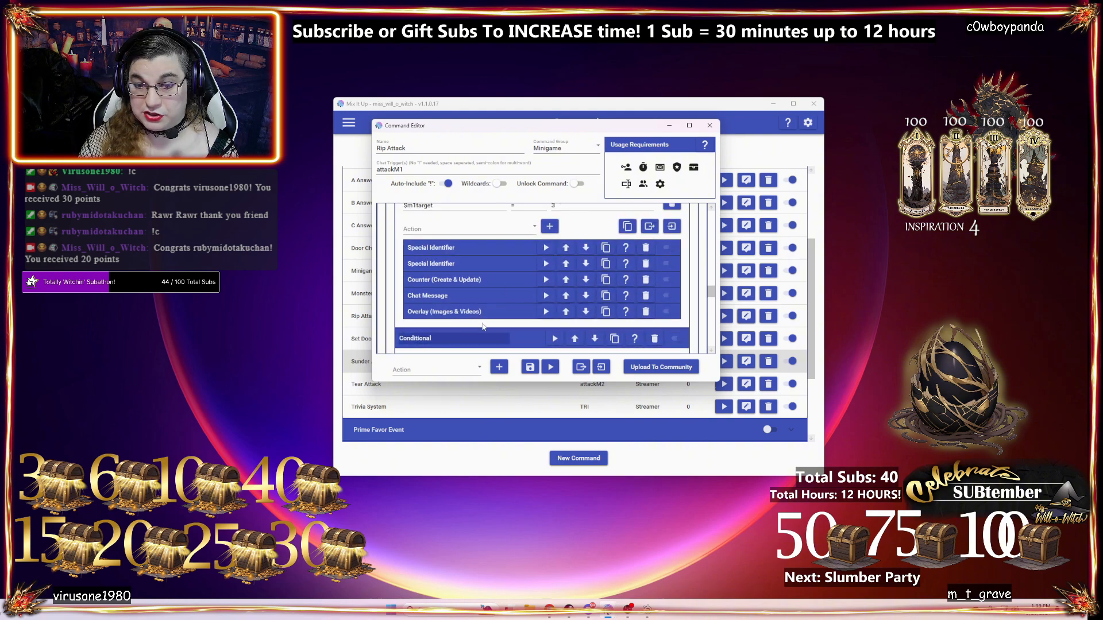
{"action": "left_click", "coordinate": [471, 338]}
{"action": "scroll", "coordinate": [540, 292], "scroll_direction": "down", "scroll_amount": 8}
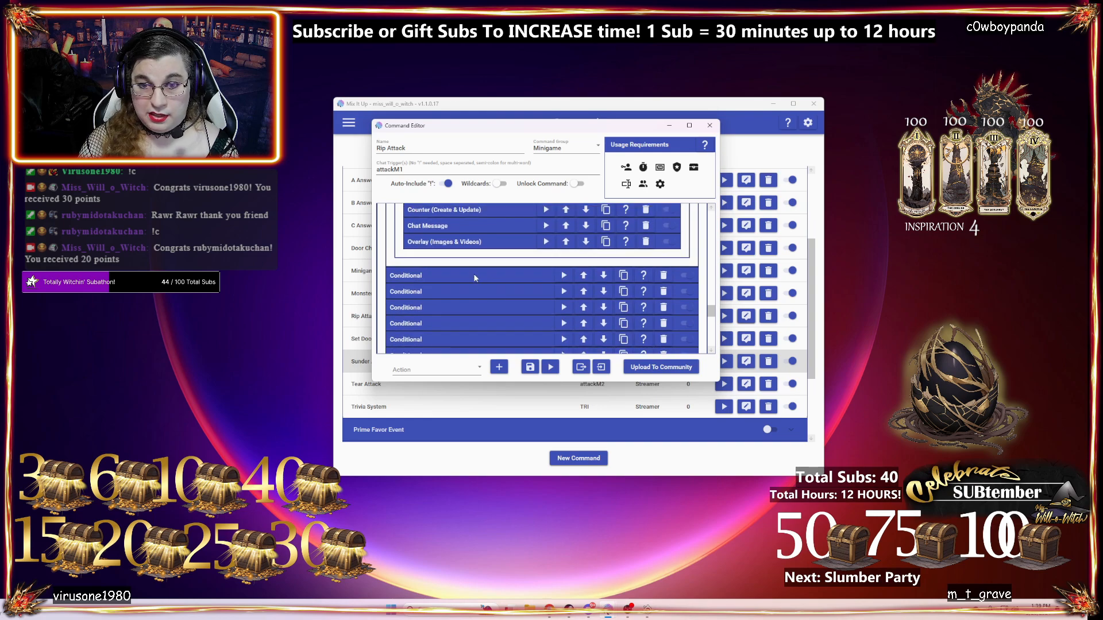
- Expand the Conditional following All Doors Available, examine its four door-destroyed clauses and highlight its name
{"action": "left_click", "coordinate": [474, 273]}
{"action": "scroll", "coordinate": [497, 271], "scroll_direction": "down", "scroll_amount": 3}
{"action": "scroll", "coordinate": [509, 276], "scroll_direction": "down", "scroll_amount": 1}
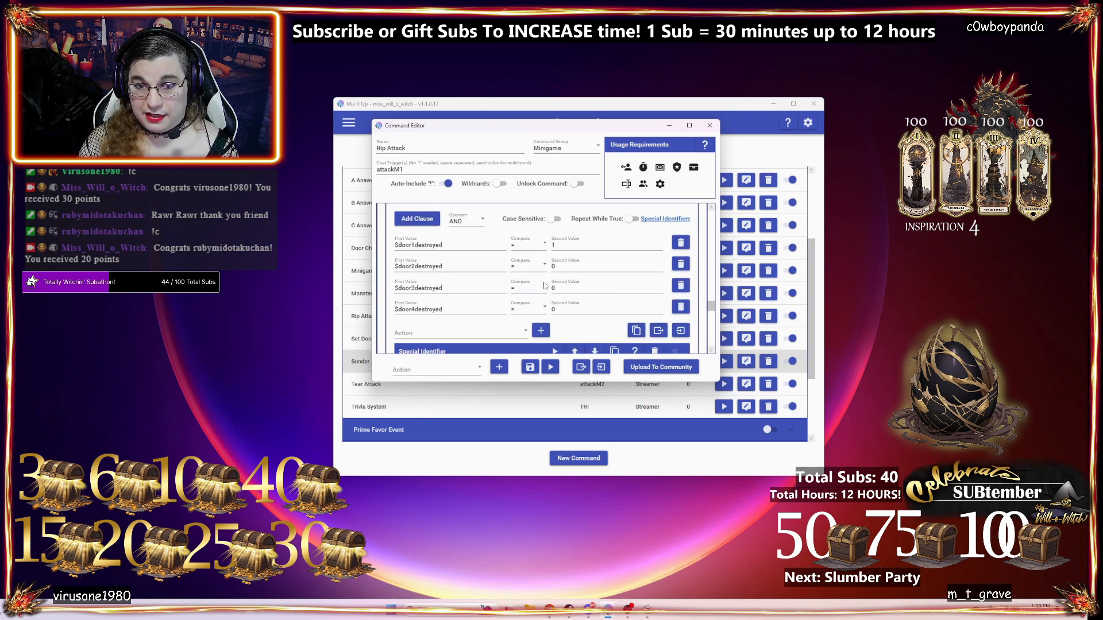
{"action": "scroll", "coordinate": [513, 266], "scroll_direction": "up", "scroll_amount": 3}
{"action": "left_click_drag", "start_coordinate": [439, 257], "coordinate": [367, 241]}
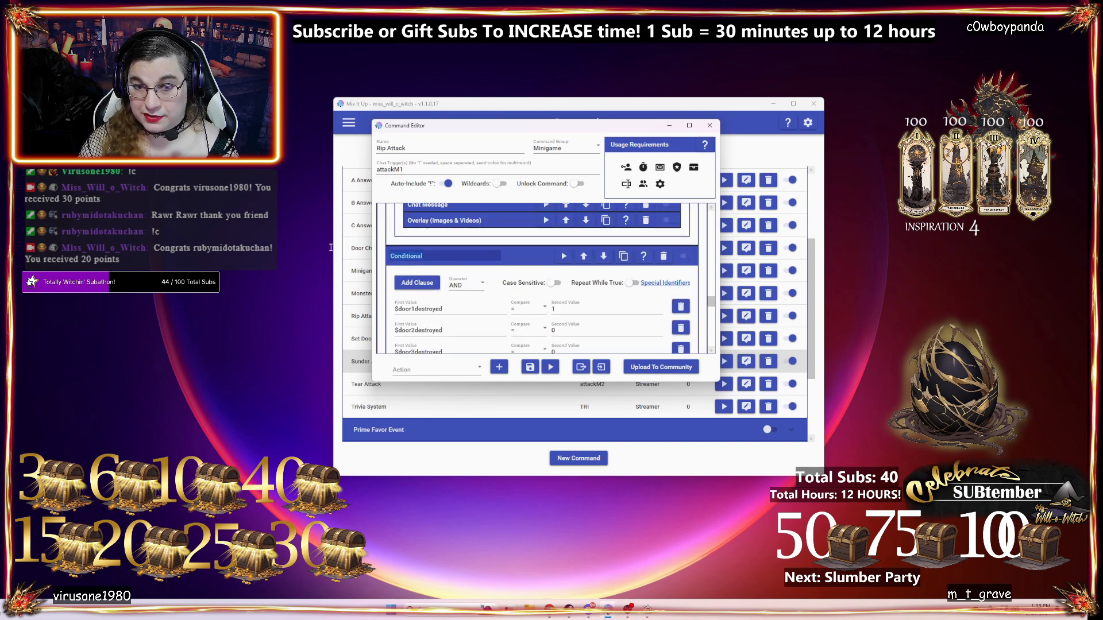
- Collapse the outermost Conditional and the Door Check Command action to view the dmgdebuff Counter action
{"action": "scroll", "coordinate": [356, 230], "scroll_direction": "up", "scroll_amount": 2}
{"action": "scroll", "coordinate": [497, 244], "scroll_direction": "up", "scroll_amount": 3}
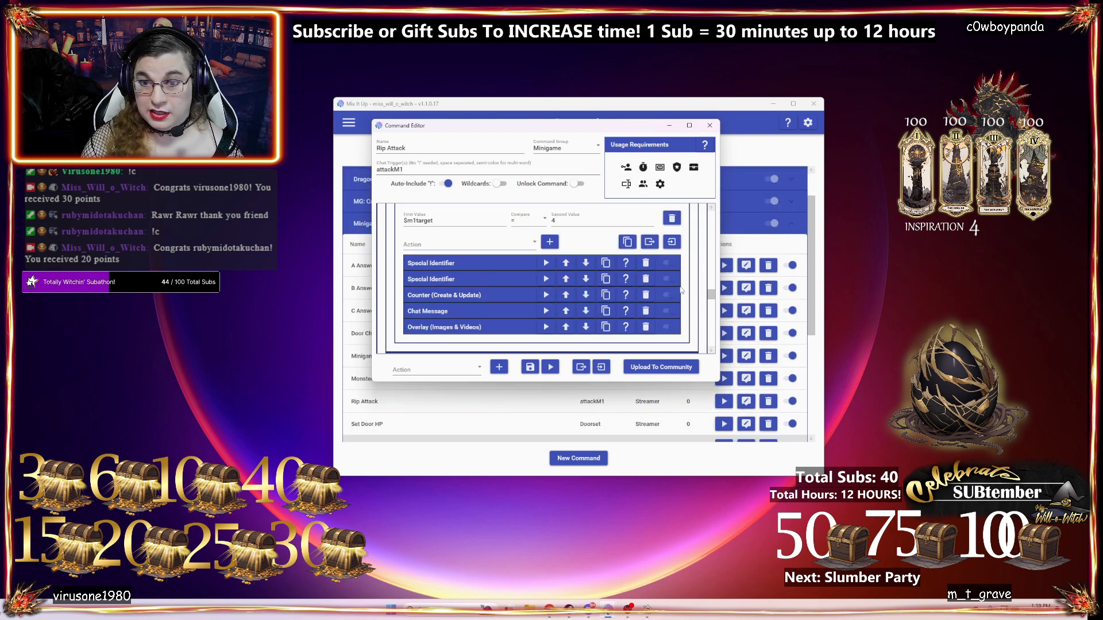
{"action": "scroll", "coordinate": [497, 243], "scroll_direction": "down", "scroll_amount": 5}
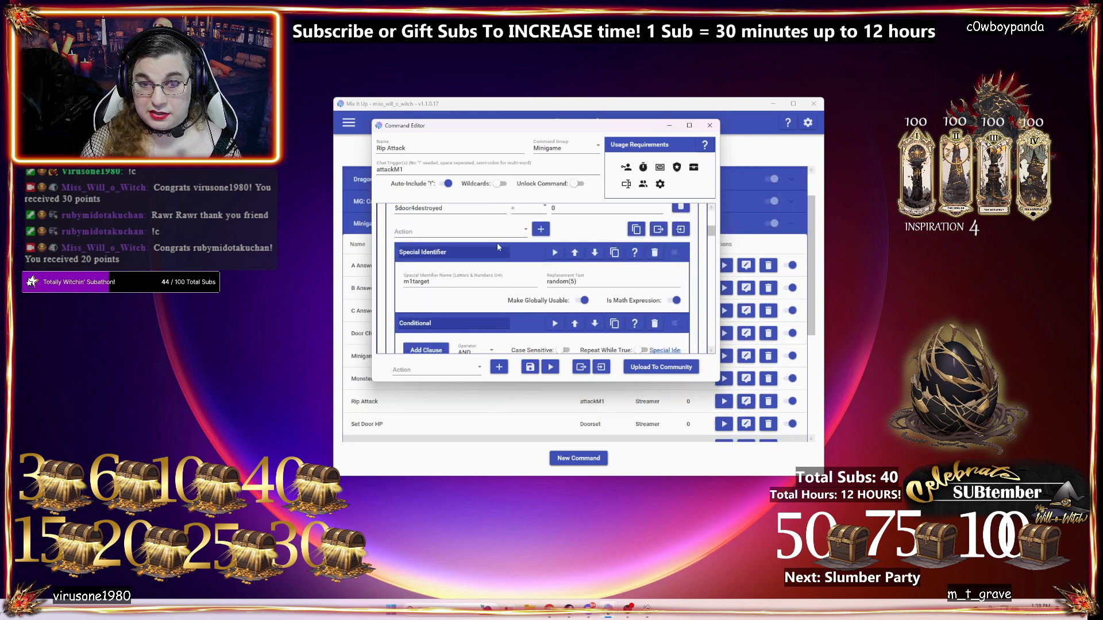
{"action": "left_click", "coordinate": [511, 213]}
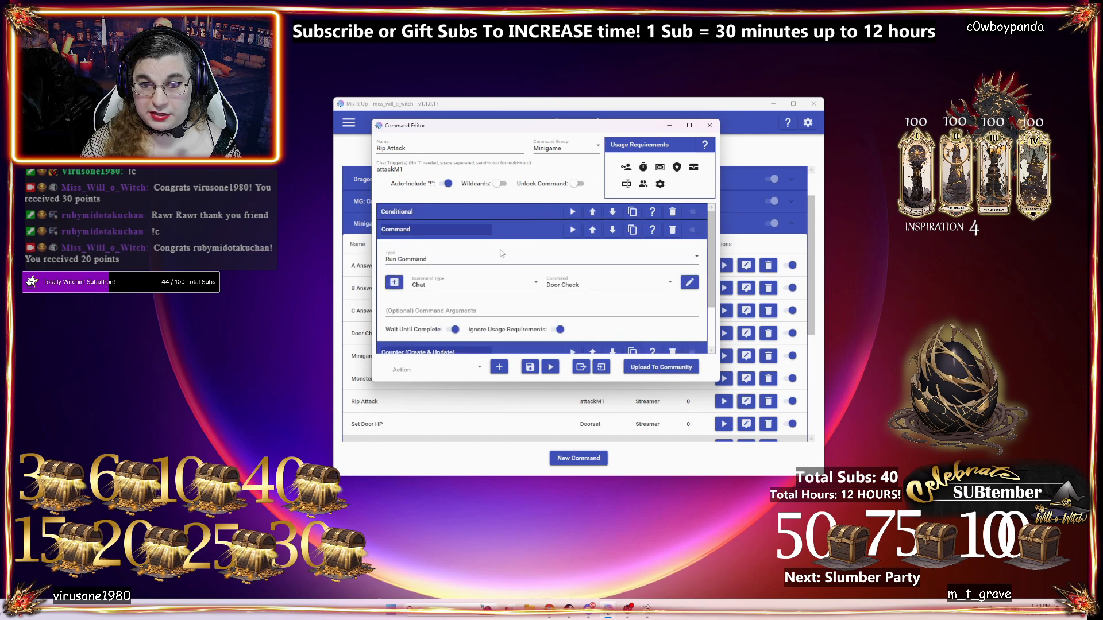
{"action": "left_click", "coordinate": [525, 232]}
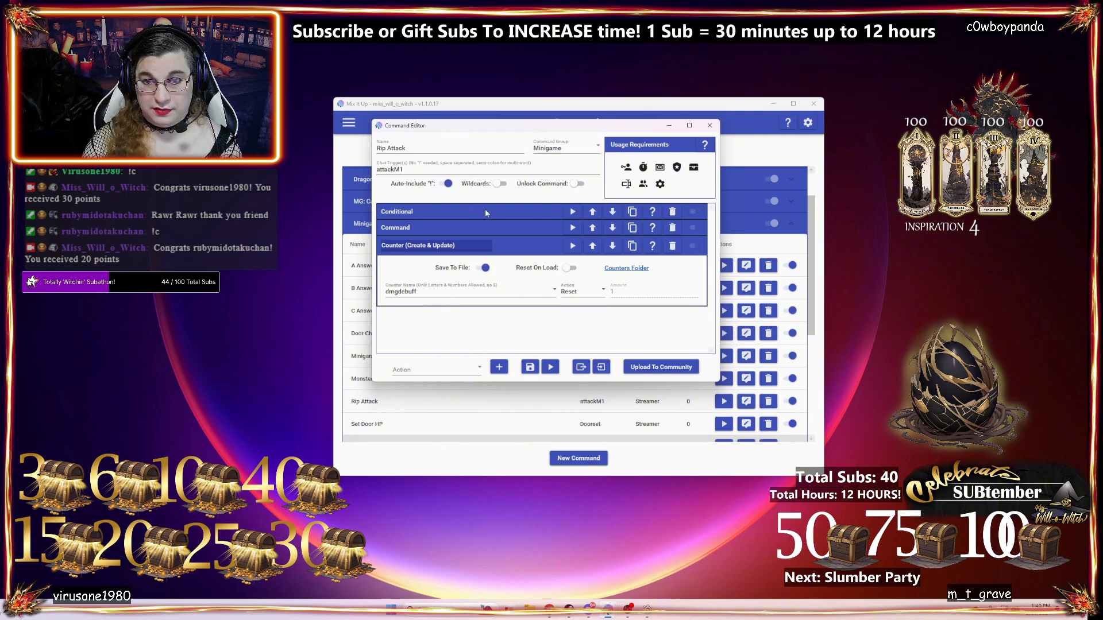
- Reopen the outermost Conditional and compare the door clauses of All Doors Available with those of the following Conditional
{"action": "left_click", "coordinate": [513, 213]}
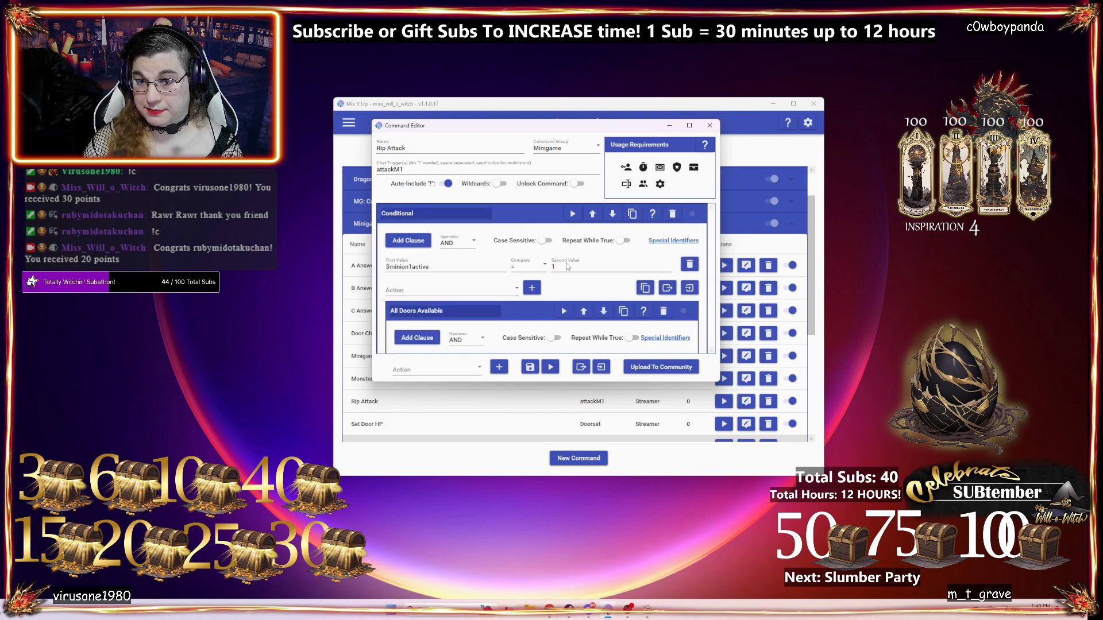
{"action": "scroll", "coordinate": [568, 266], "scroll_direction": "down", "scroll_amount": 3}
{"action": "scroll", "coordinate": [569, 267], "scroll_direction": "down", "scroll_amount": 1}
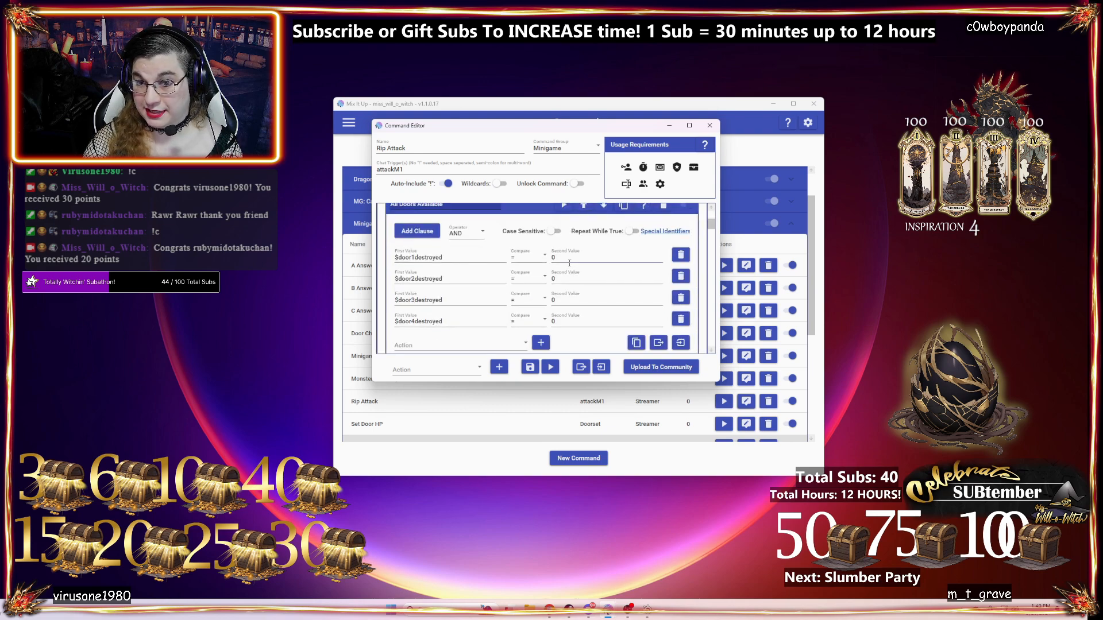
{"action": "scroll", "coordinate": [569, 263], "scroll_direction": "down", "scroll_amount": 1}
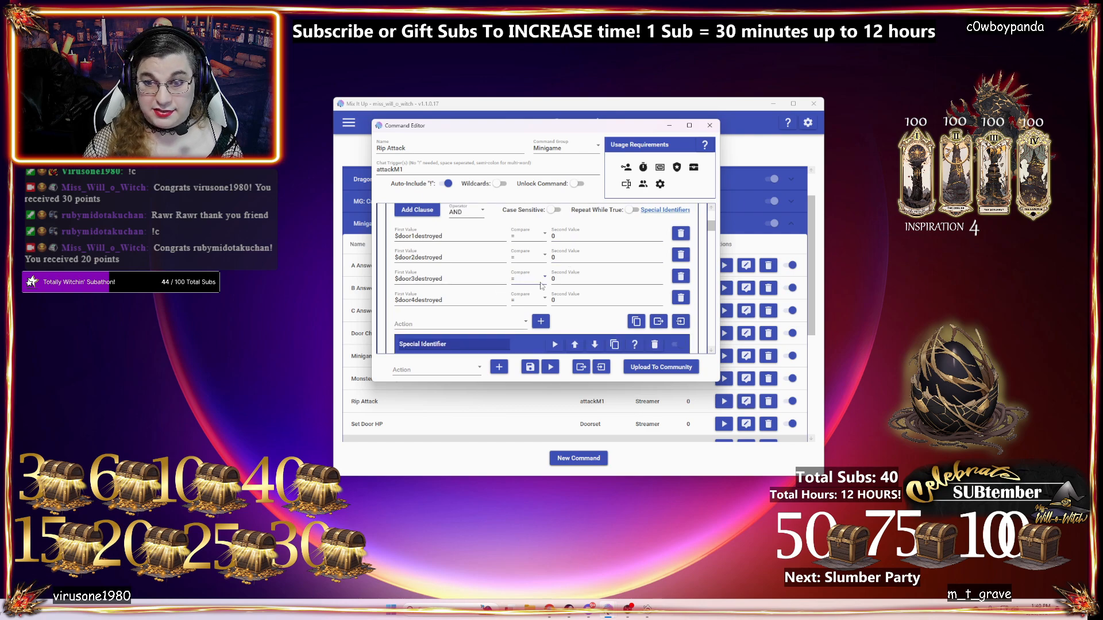
{"action": "scroll", "coordinate": [616, 287], "scroll_direction": "up", "scroll_amount": 1}
{"action": "scroll", "coordinate": [562, 274], "scroll_direction": "down", "scroll_amount": 4}
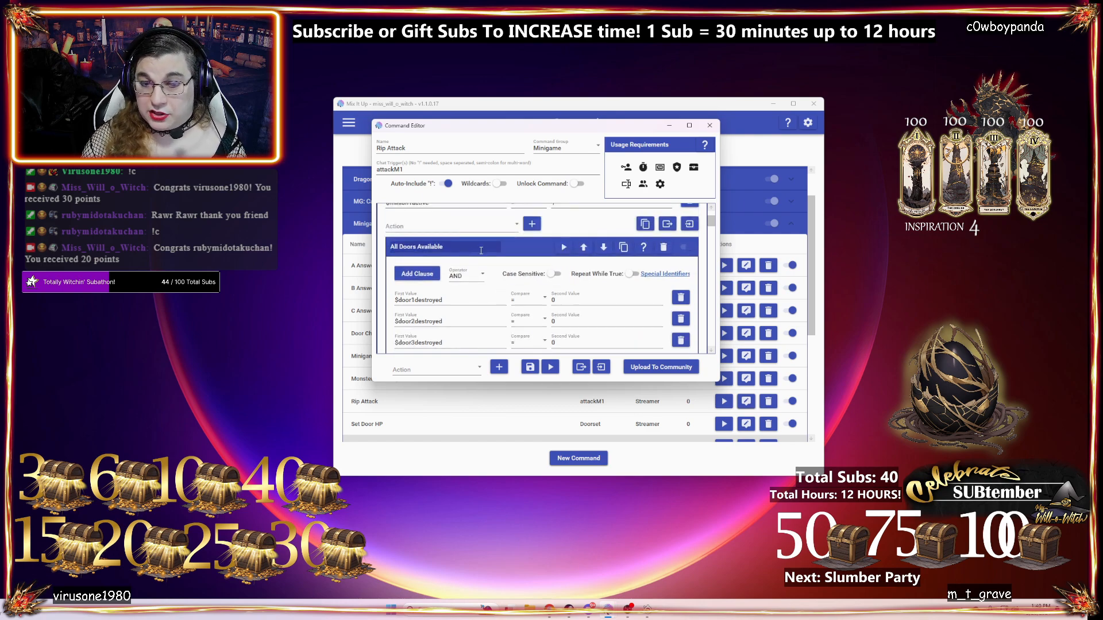
{"action": "scroll", "coordinate": [502, 268], "scroll_direction": "down", "scroll_amount": 6}
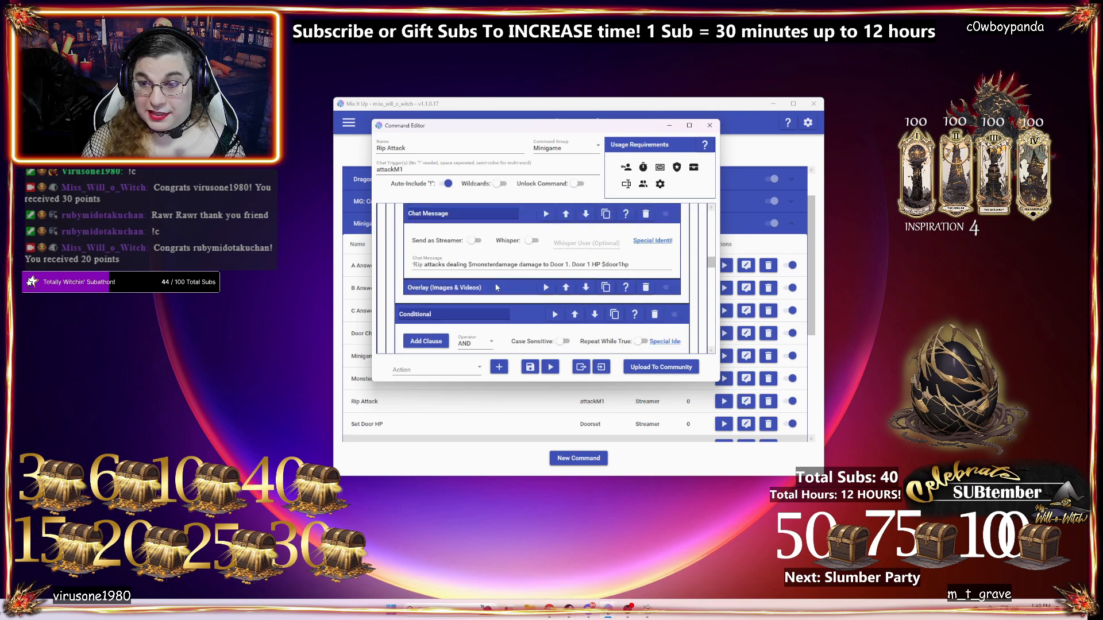
{"action": "scroll", "coordinate": [495, 290], "scroll_direction": "down", "scroll_amount": 6}
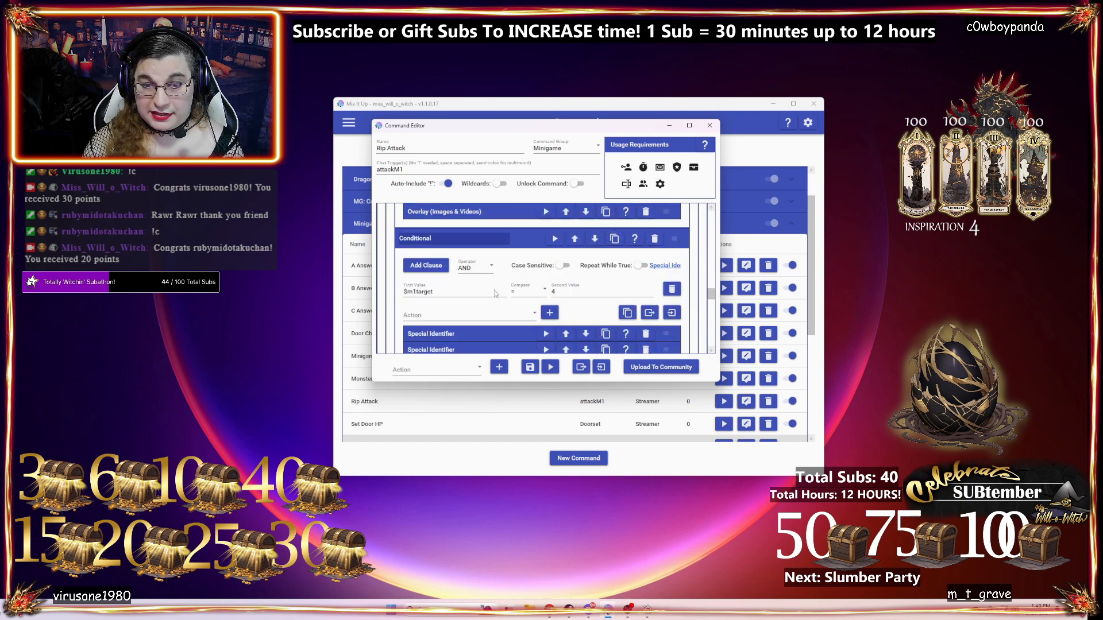
{"action": "scroll", "coordinate": [494, 290], "scroll_direction": "up", "scroll_amount": 2}
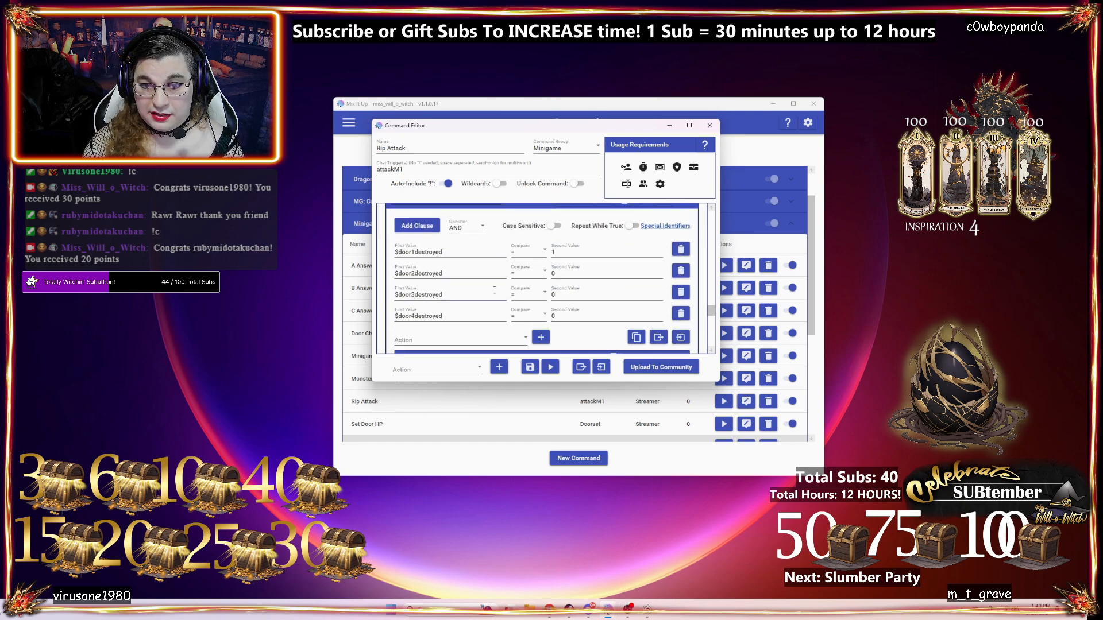
- Rename the Conditional that checks $door1destroyed against 1 to Door 1 Destroyed
{"action": "left_click_drag", "start_coordinate": [427, 221], "coordinate": [382, 220]}
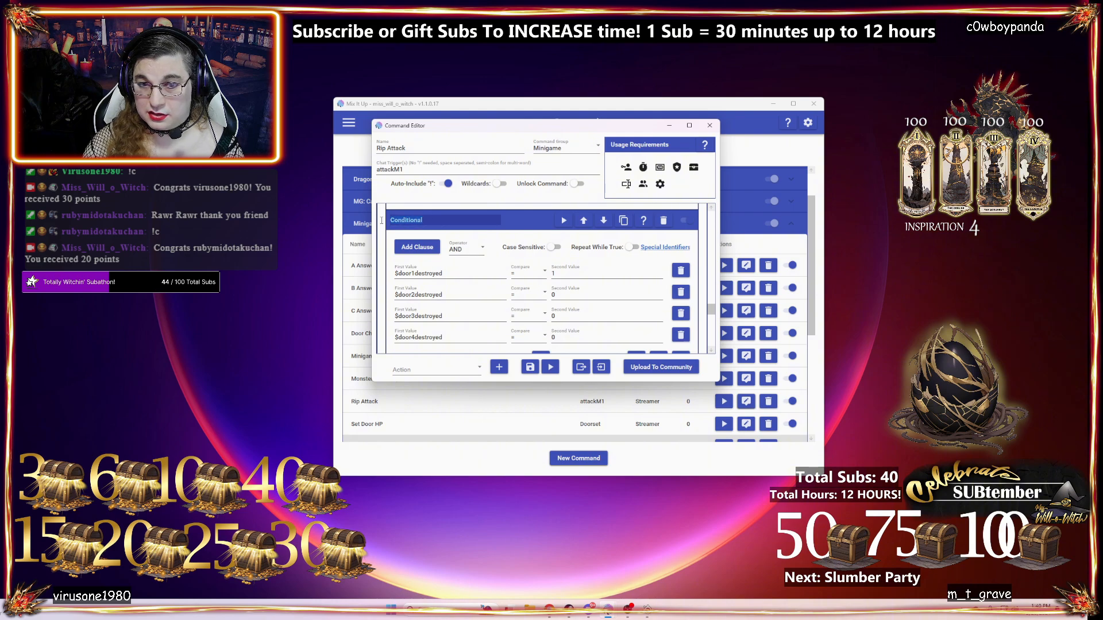
{"action": "type", "text": "Door"}
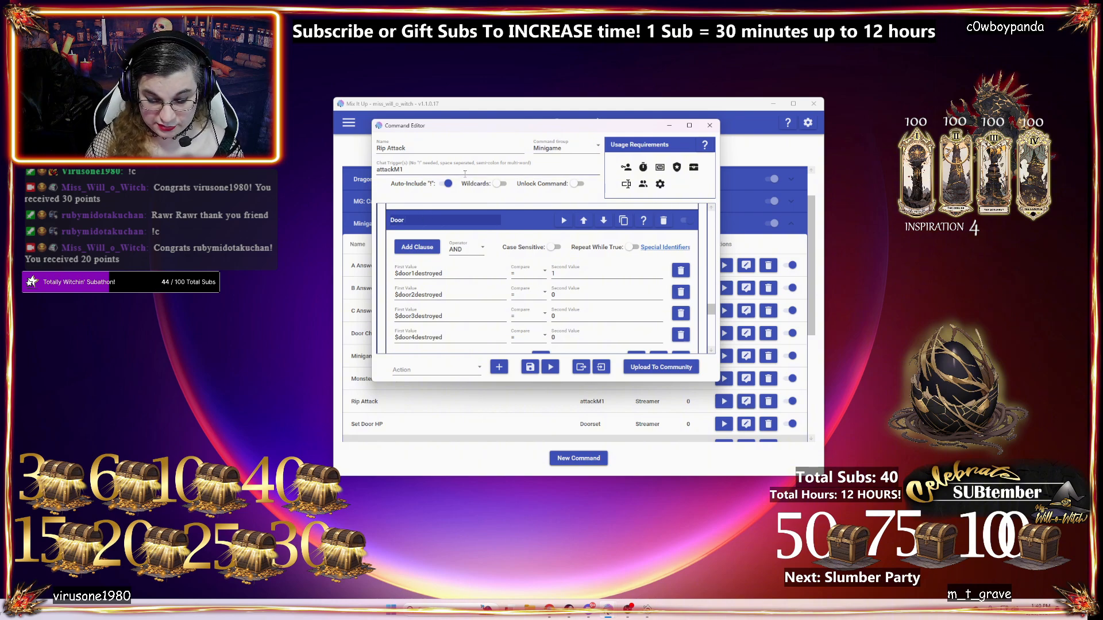
{"action": "type", "text": " 1 CD"}
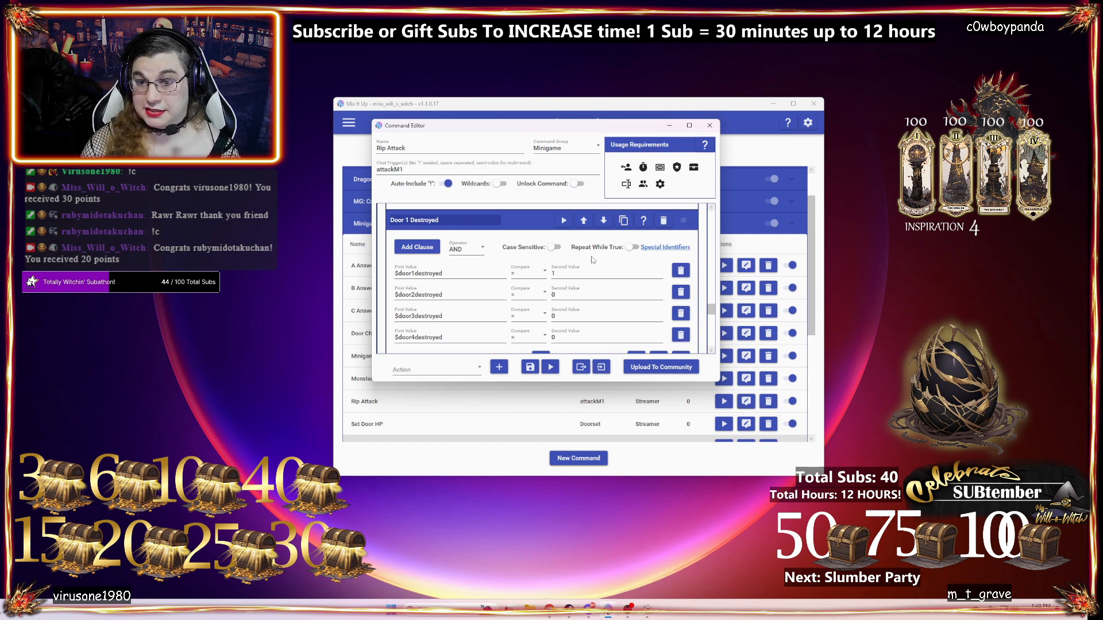
- Expand the Special Identifier inside Door 1 Destroyed and examine its m1target settings and the nested Conditionals below it
{"action": "scroll", "coordinate": [533, 239], "scroll_direction": "down", "scroll_amount": 4}
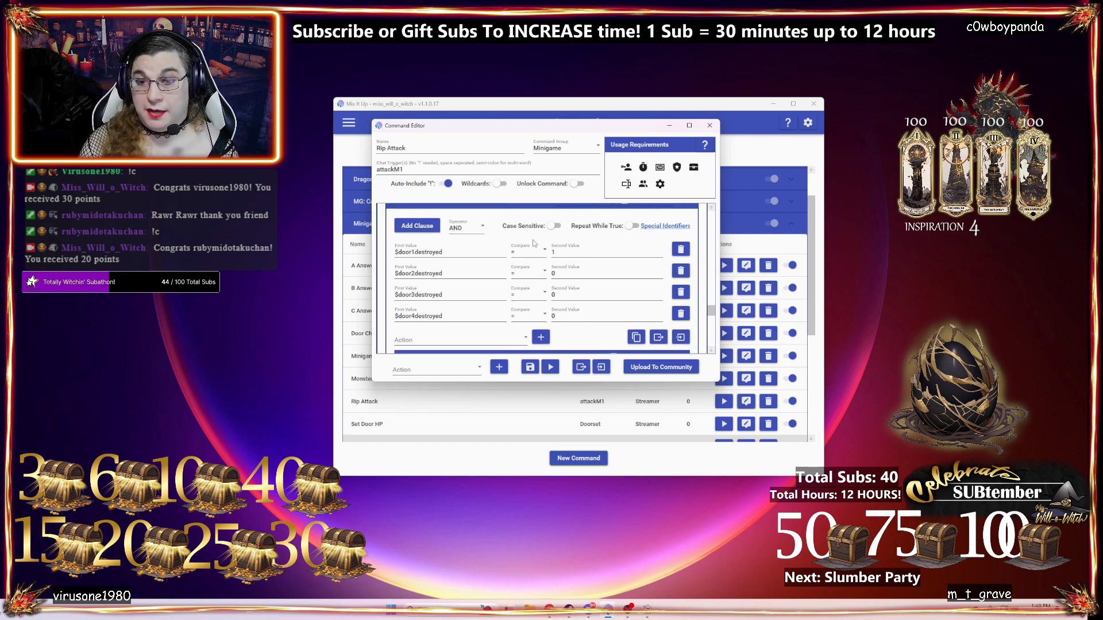
{"action": "left_click", "coordinate": [498, 276]}
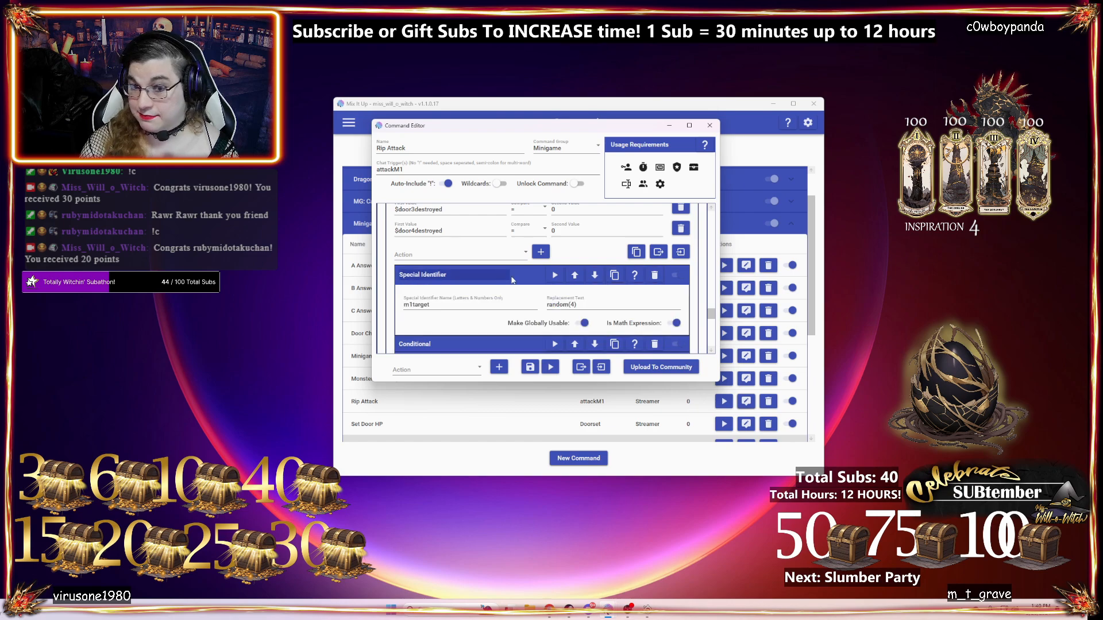
{"action": "scroll", "coordinate": [458, 265], "scroll_direction": "down", "scroll_amount": 1}
{"action": "scroll", "coordinate": [506, 278], "scroll_direction": "down", "scroll_amount": 1}
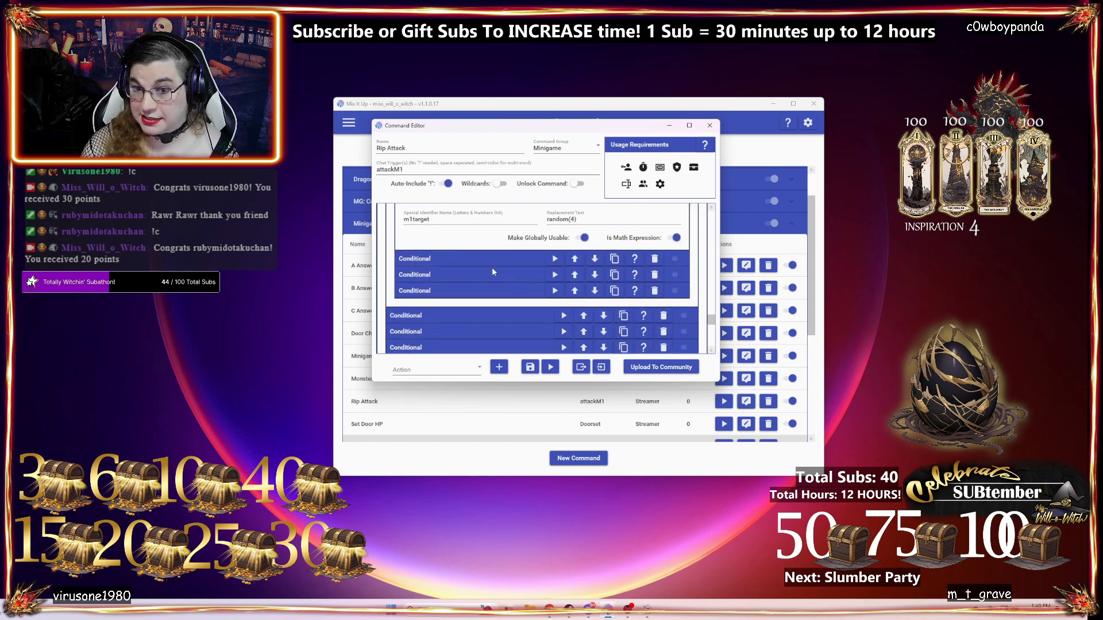
- Examine the conditional for $m1target equal to 1 and its newhp special identifier in the Rip Attack command
{"action": "left_click", "coordinate": [492, 262]}
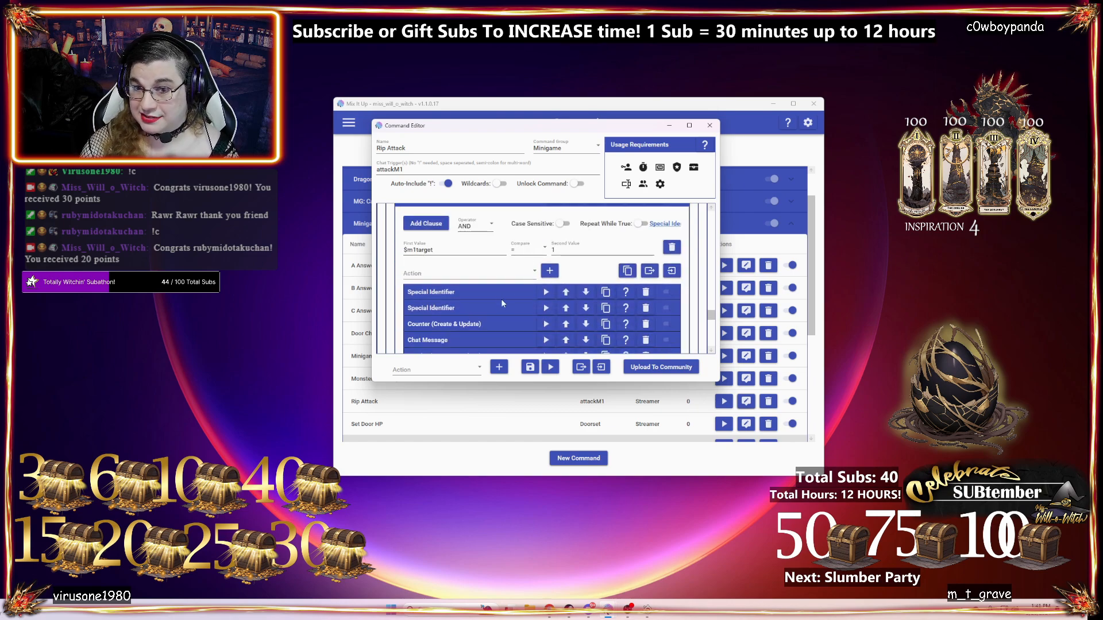
{"action": "scroll", "coordinate": [505, 299], "scroll_direction": "down", "scroll_amount": 2}
{"action": "scroll", "coordinate": [493, 289], "scroll_direction": "up", "scroll_amount": 3}
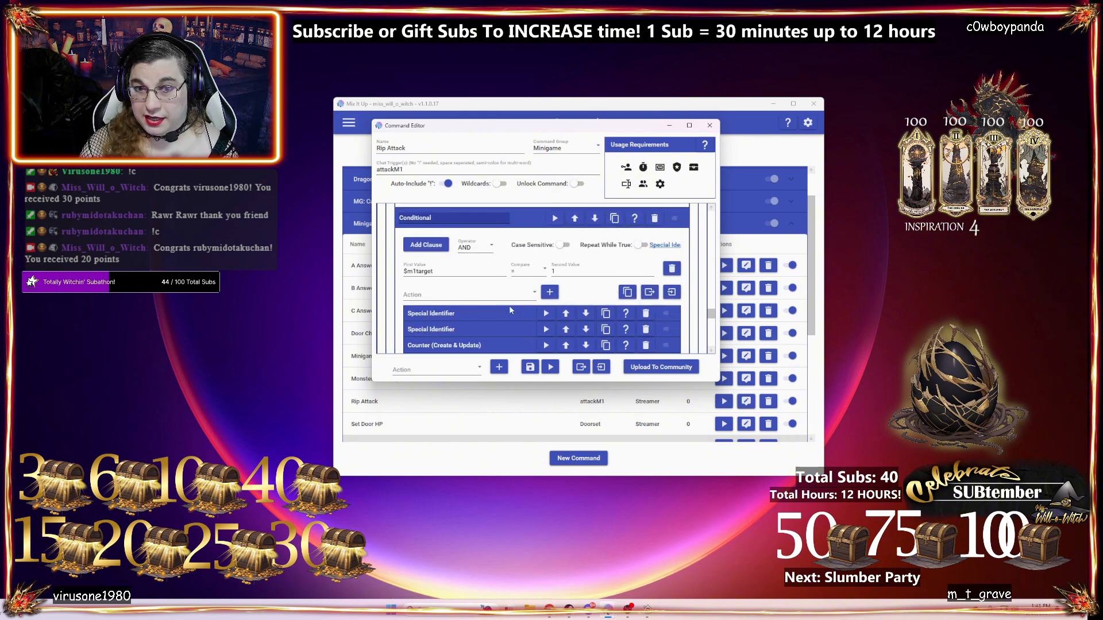
{"action": "scroll", "coordinate": [495, 301], "scroll_direction": "down", "scroll_amount": 2}
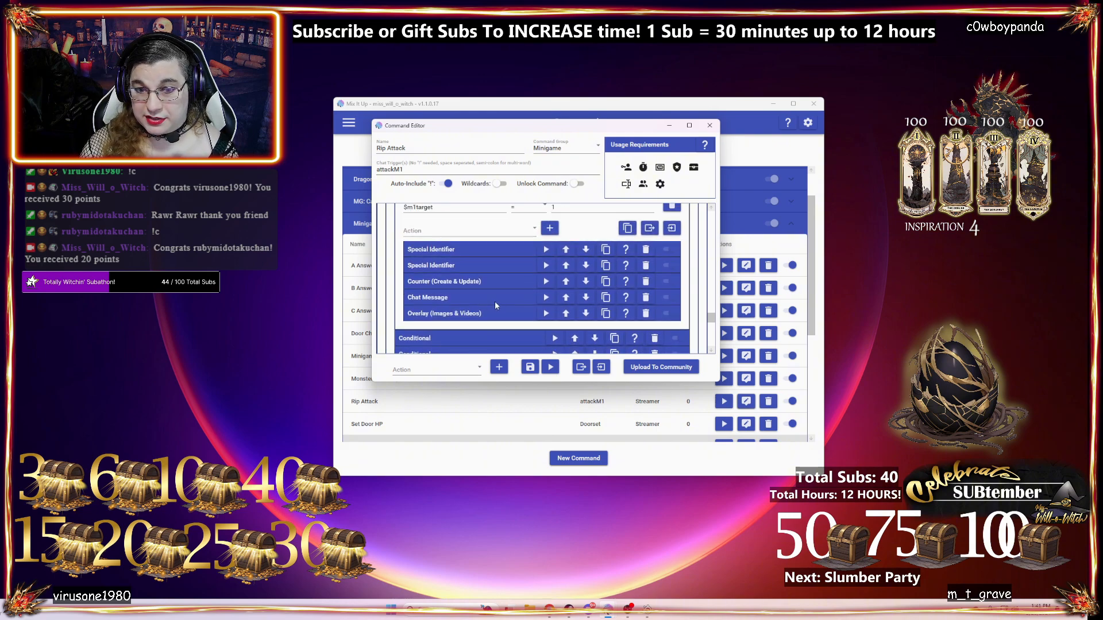
{"action": "left_click", "coordinate": [483, 266]}
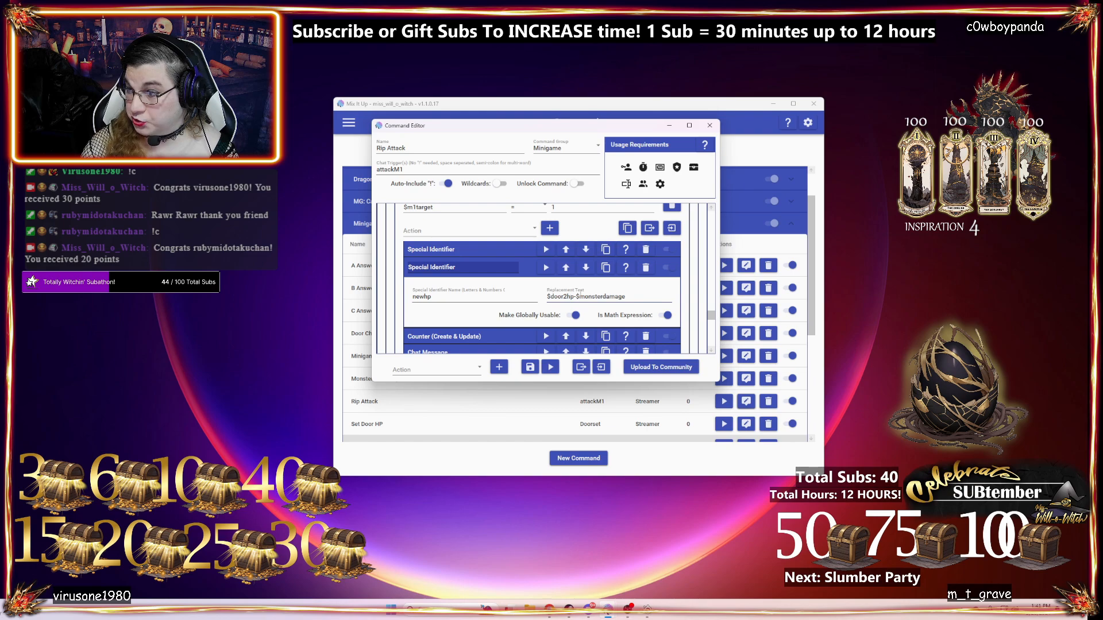
{"action": "scroll", "coordinate": [580, 290], "scroll_direction": "up", "scroll_amount": 2}
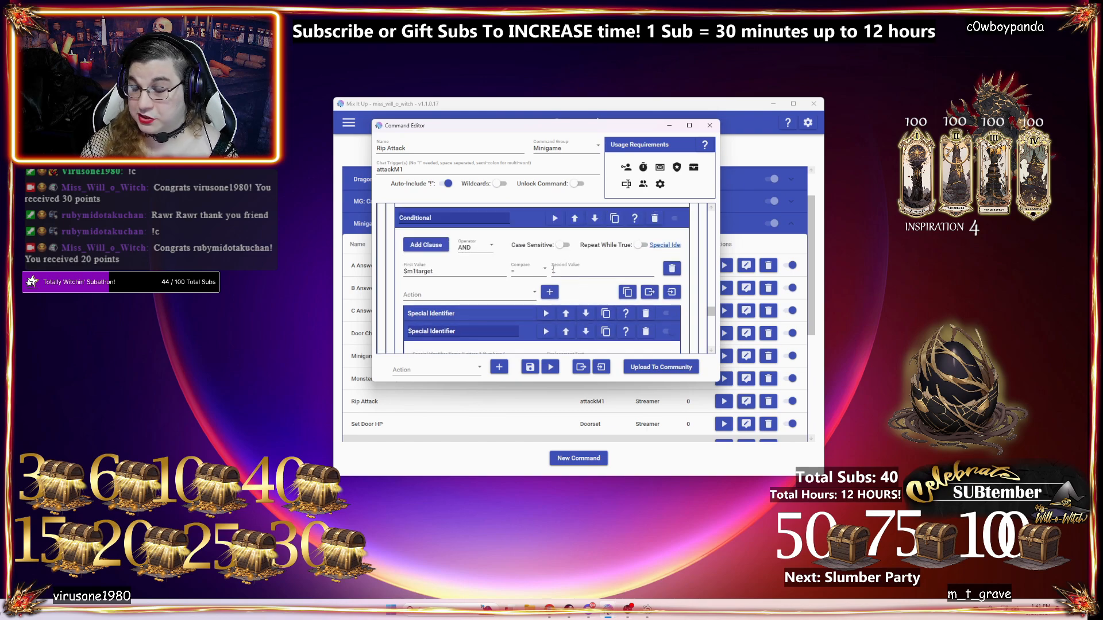
{"action": "scroll", "coordinate": [461, 286], "scroll_direction": "down", "scroll_amount": 5}
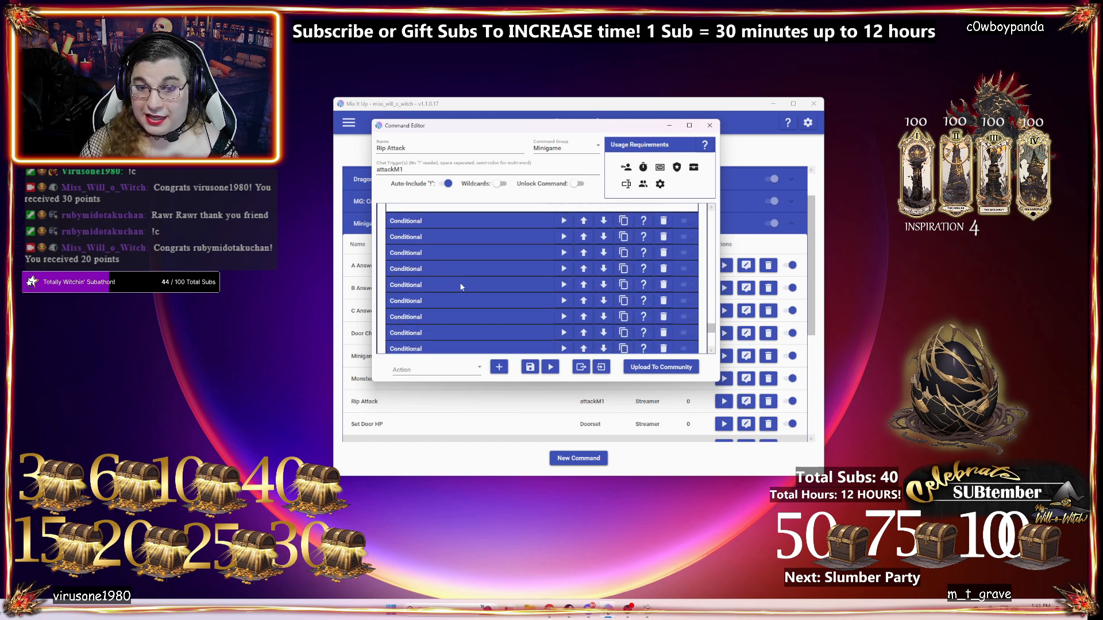
{"action": "scroll", "coordinate": [460, 286], "scroll_direction": "down", "scroll_amount": 5}
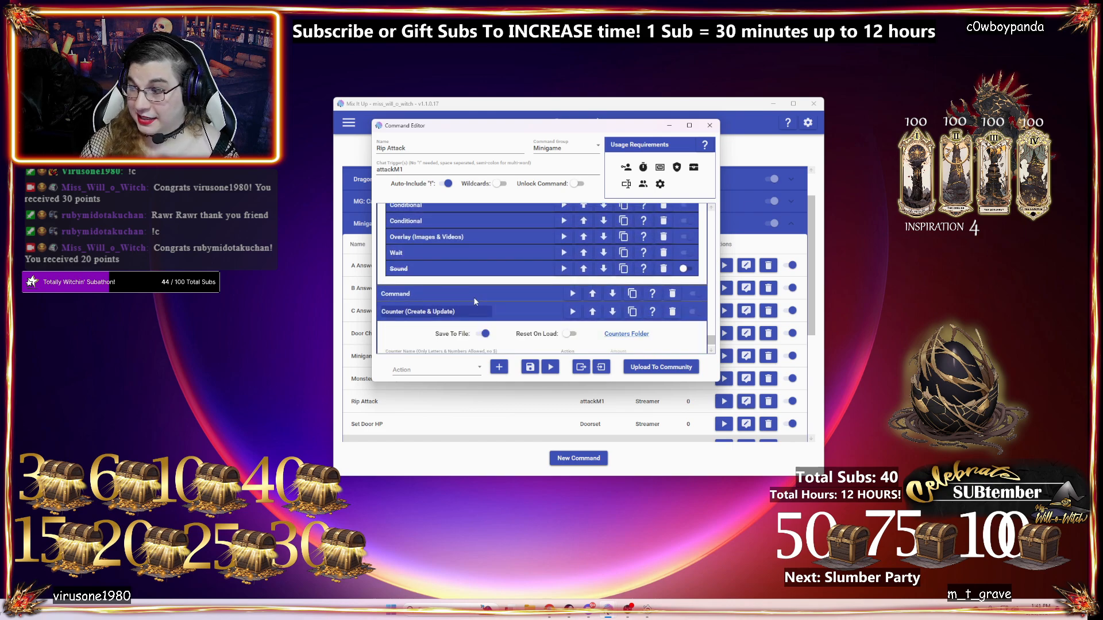
- Review the expanded door conditionals in the Rip Attack command and collapse them along with the outer $minion1active conditional
{"action": "scroll", "coordinate": [474, 297], "scroll_direction": "up", "scroll_amount": 10}
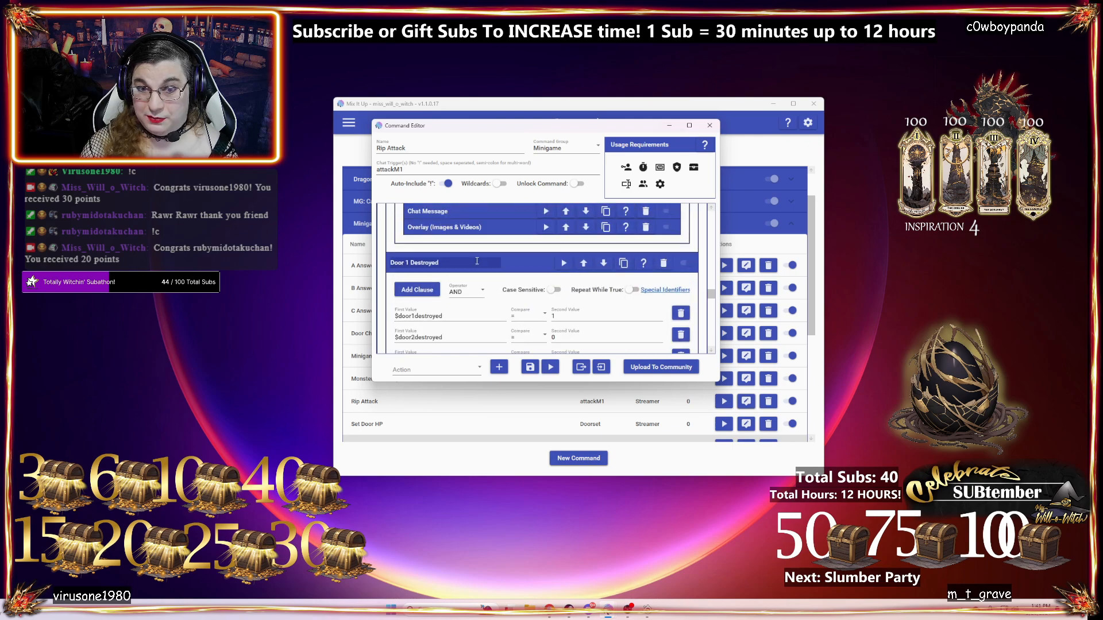
{"action": "left_click", "coordinate": [521, 267]}
{"action": "scroll", "coordinate": [524, 281], "scroll_direction": "up", "scroll_amount": 9}
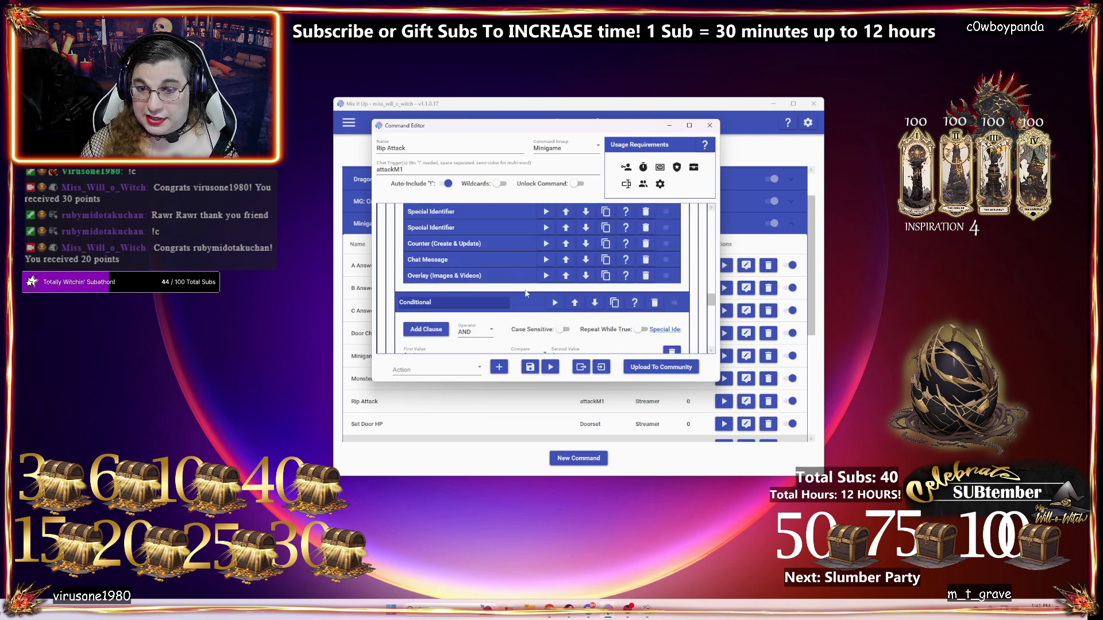
{"action": "scroll", "coordinate": [522, 299], "scroll_direction": "down", "scroll_amount": 3}
{"action": "scroll", "coordinate": [516, 325], "scroll_direction": "up", "scroll_amount": 2}
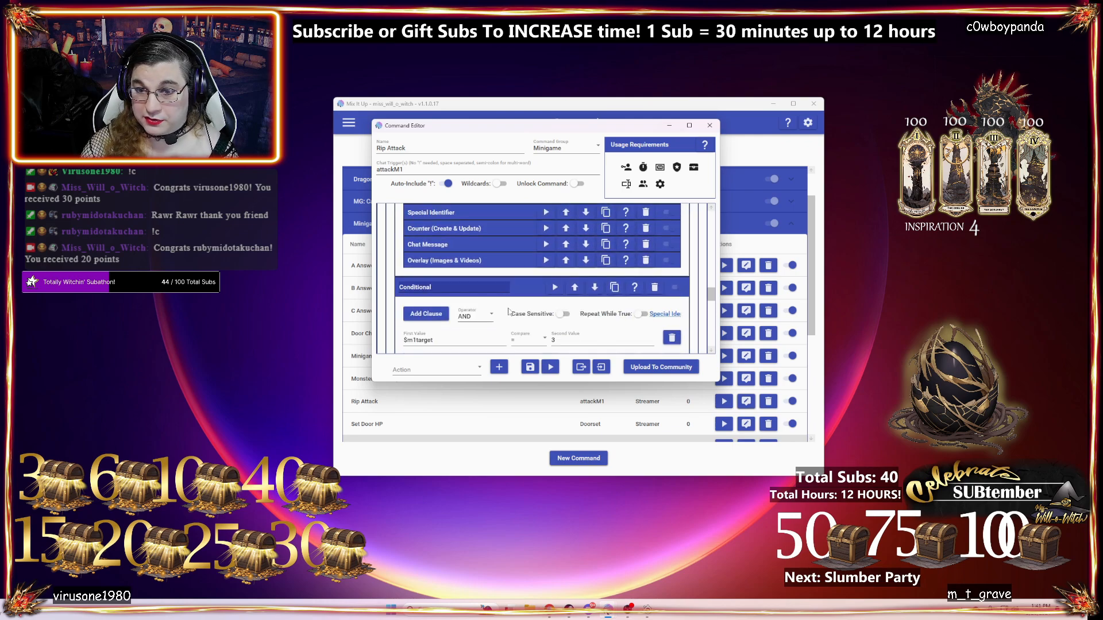
{"action": "left_click", "coordinate": [525, 289]}
{"action": "scroll", "coordinate": [526, 293], "scroll_direction": "up", "scroll_amount": 3}
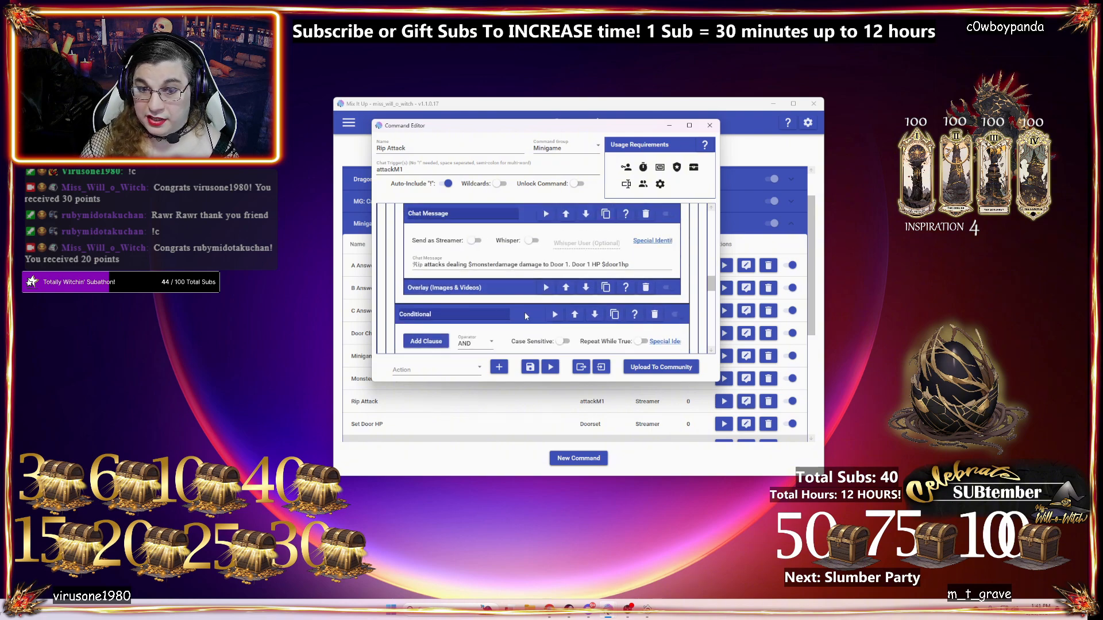
{"action": "scroll", "coordinate": [528, 305], "scroll_direction": "up", "scroll_amount": 1}
{"action": "scroll", "coordinate": [526, 299], "scroll_direction": "down", "scroll_amount": 5}
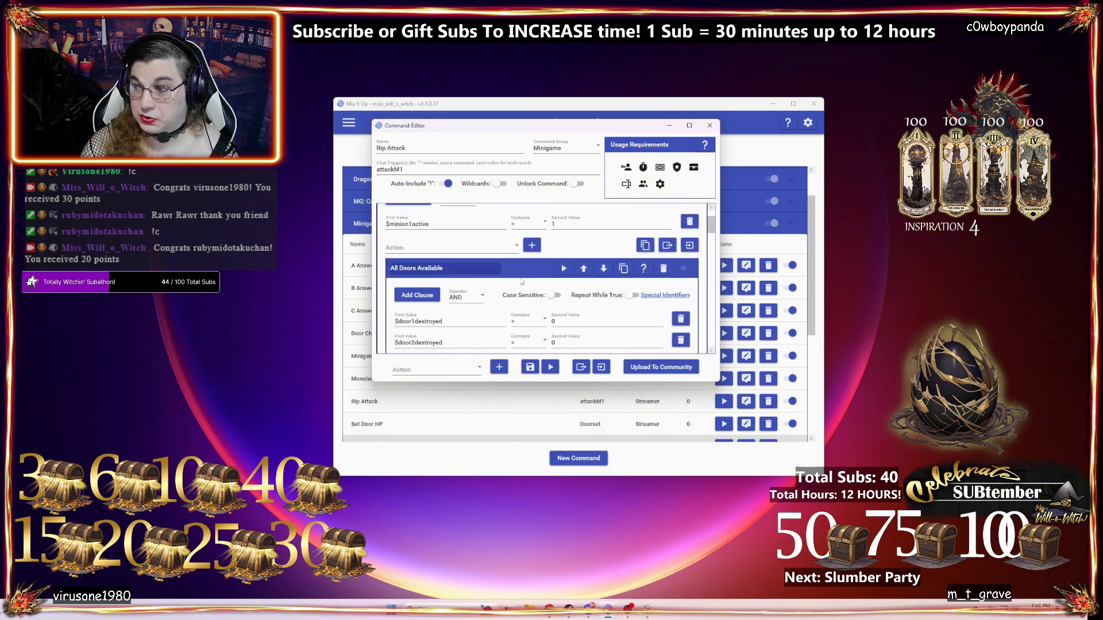
{"action": "left_click", "coordinate": [525, 209]}
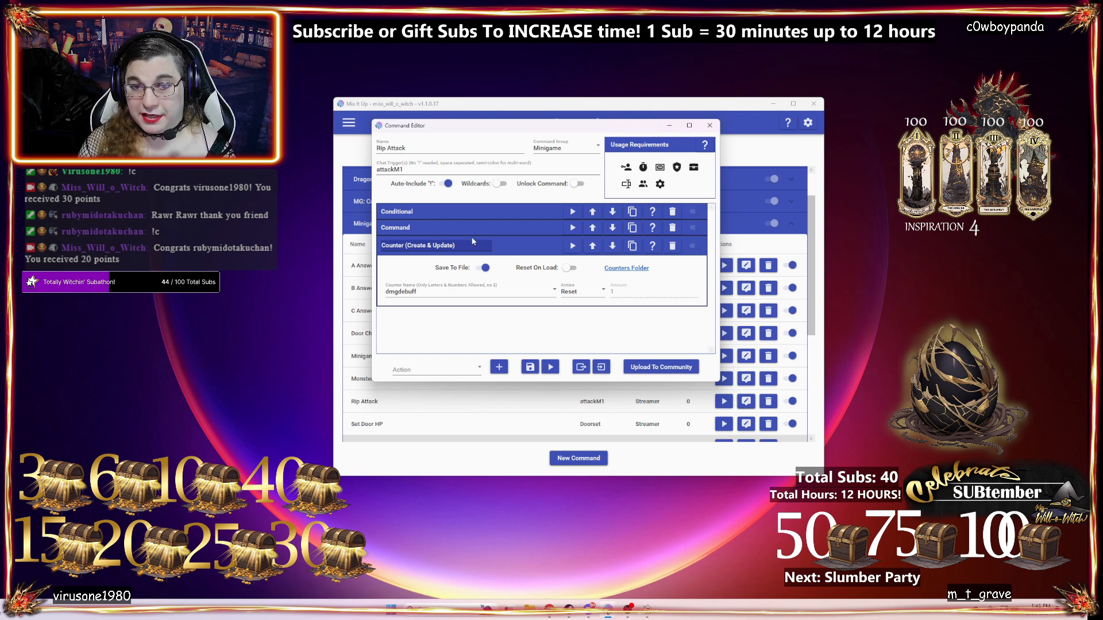
- Inspect the Rip Attack action that runs Door Check, and open the Door Check command from the Minigame group for editing
{"action": "left_click", "coordinate": [488, 228]}
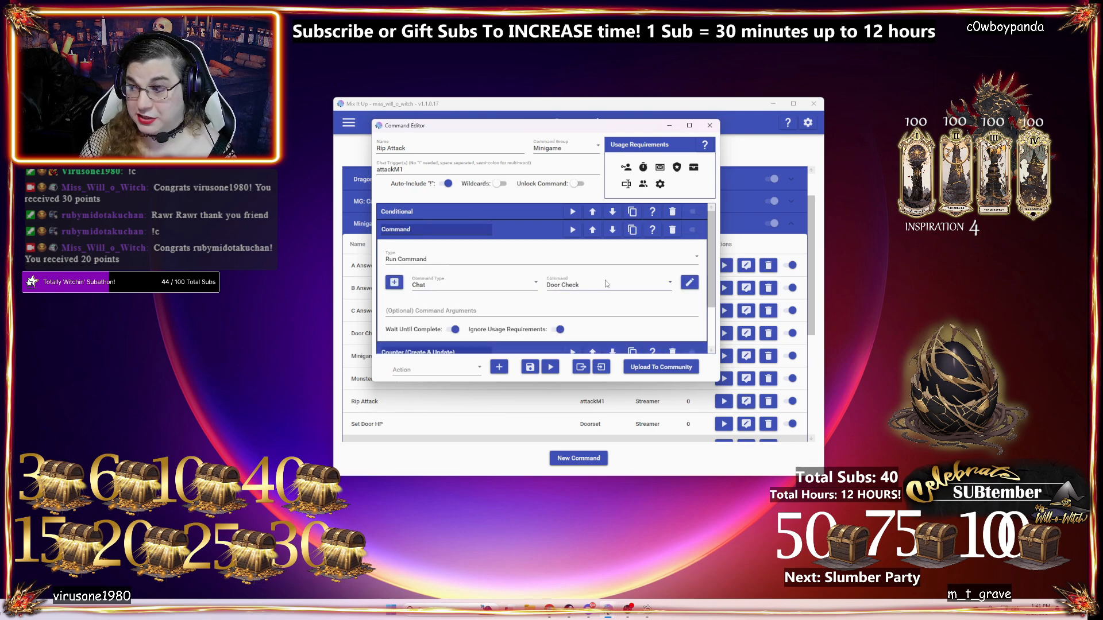
{"action": "left_click", "coordinate": [532, 111]}
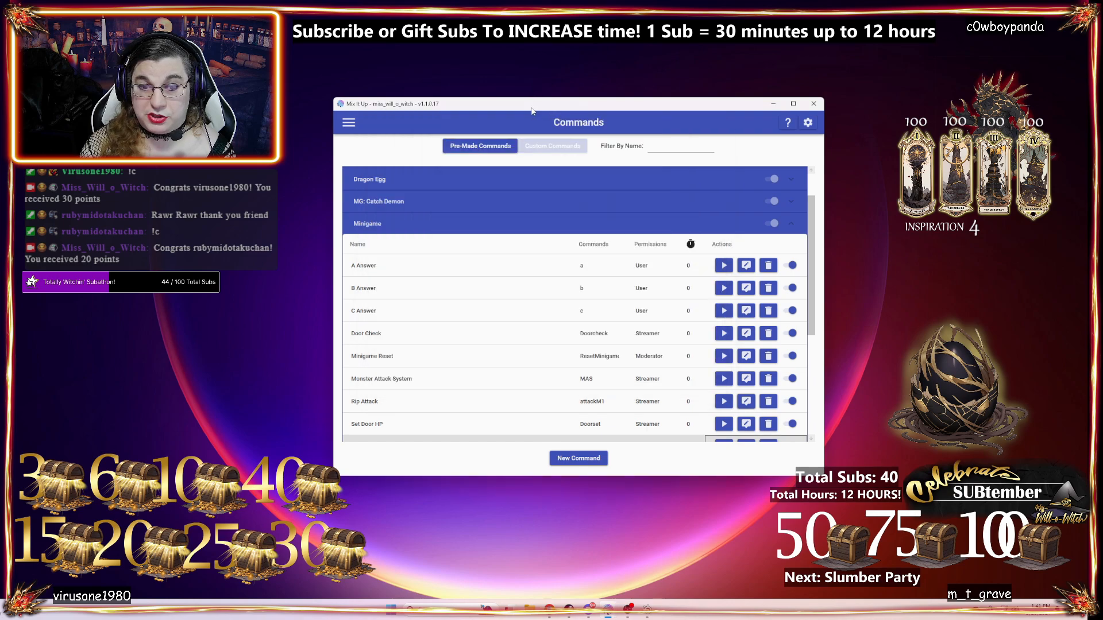
{"action": "scroll", "coordinate": [718, 322], "scroll_direction": "down", "scroll_amount": 1}
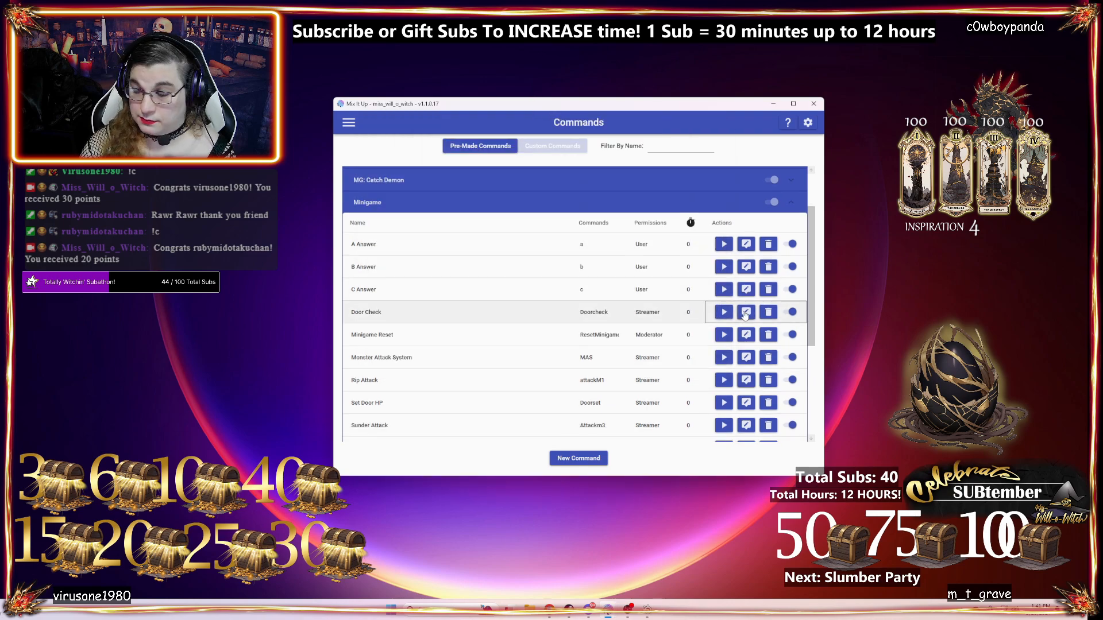
{"action": "left_click", "coordinate": [745, 313]}
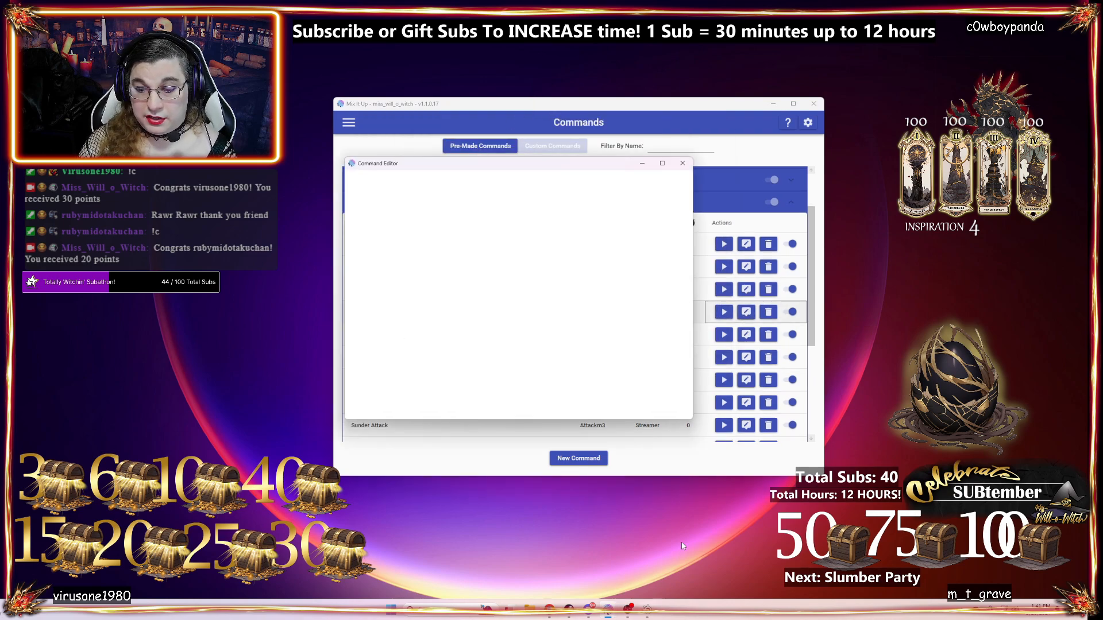
- Return to the Rip Attack editor and review its $minion1active conditional and the action that runs Door Check
{"action": "mouse_move", "coordinate": [608, 610]}
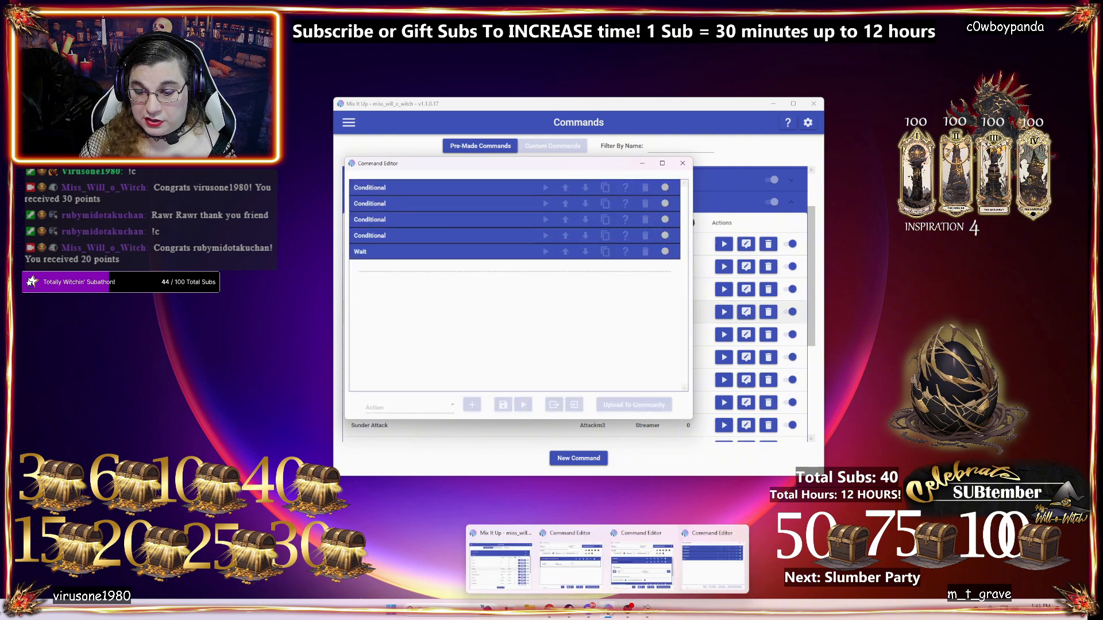
{"action": "left_click", "coordinate": [651, 563]}
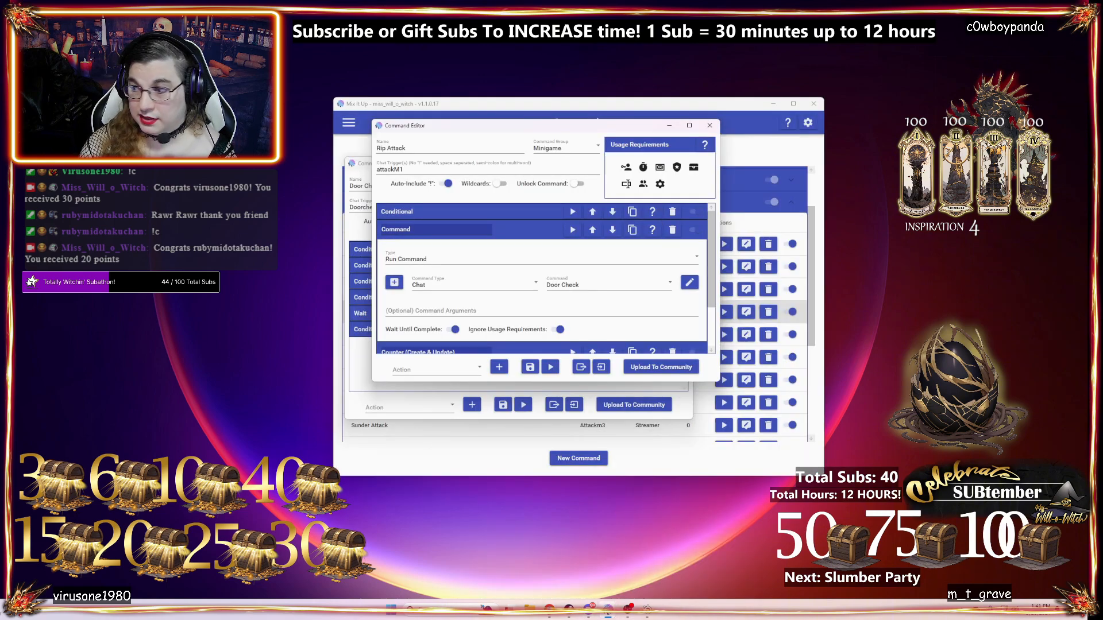
{"action": "scroll", "coordinate": [460, 246], "scroll_direction": "up", "scroll_amount": 1}
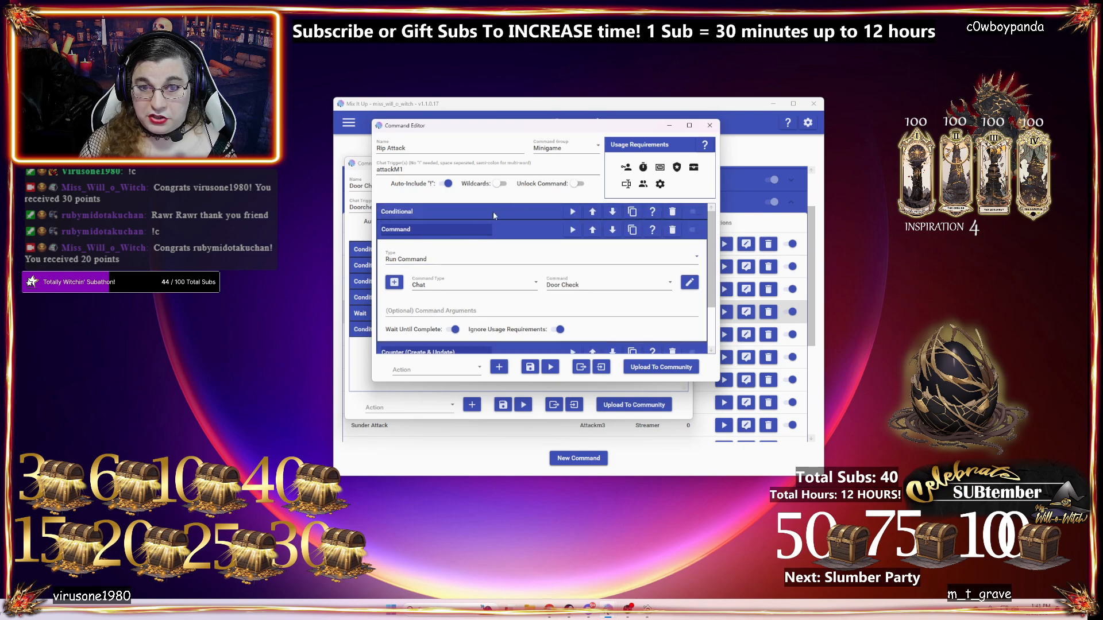
{"action": "left_click", "coordinate": [483, 222]}
{"action": "left_click", "coordinate": [495, 216]}
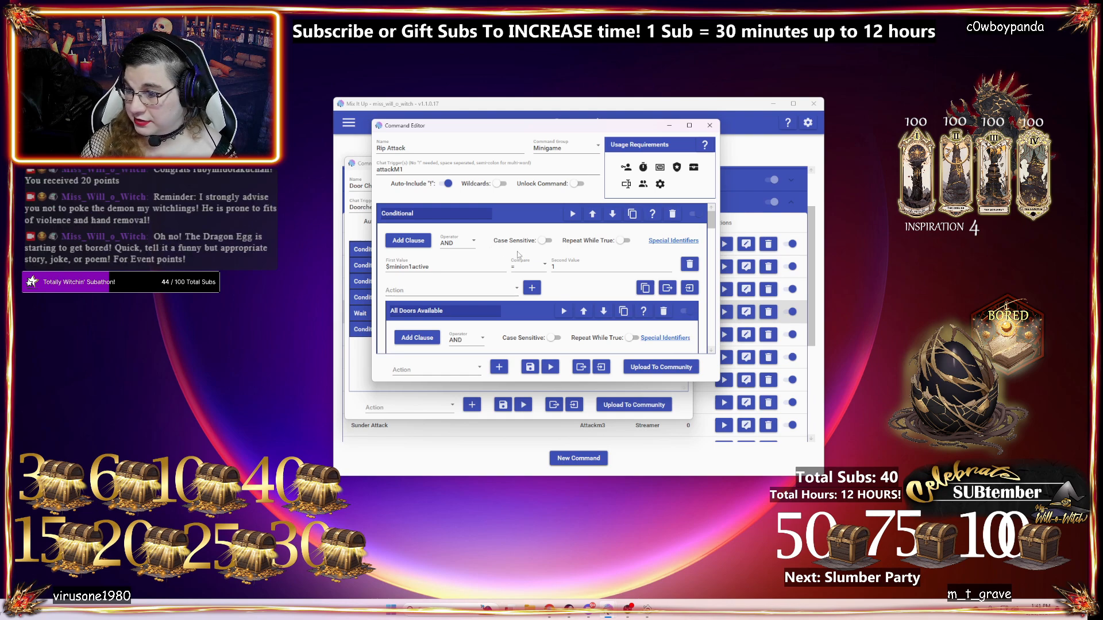
{"action": "left_click", "coordinate": [518, 217]}
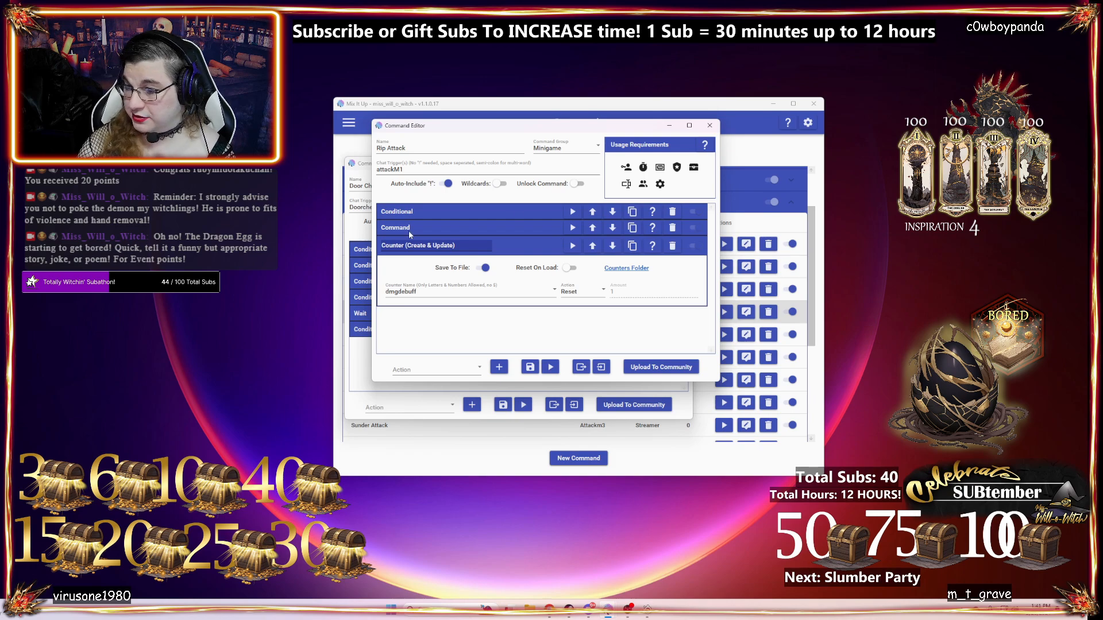
{"action": "left_click", "coordinate": [508, 228]}
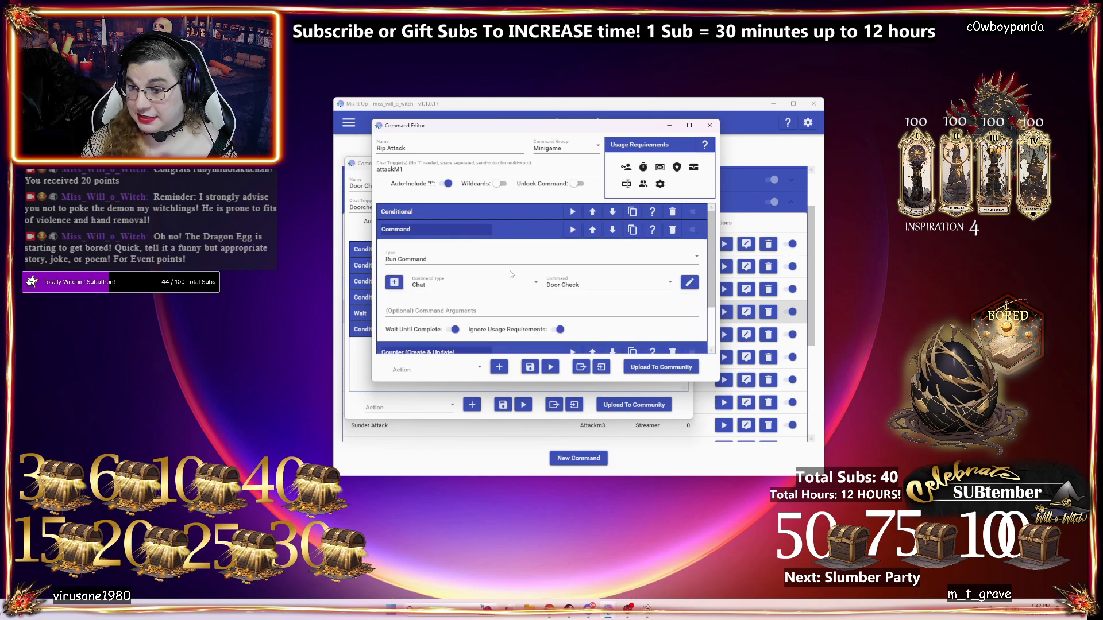
{"action": "scroll", "coordinate": [510, 274], "scroll_direction": "down", "scroll_amount": 2}
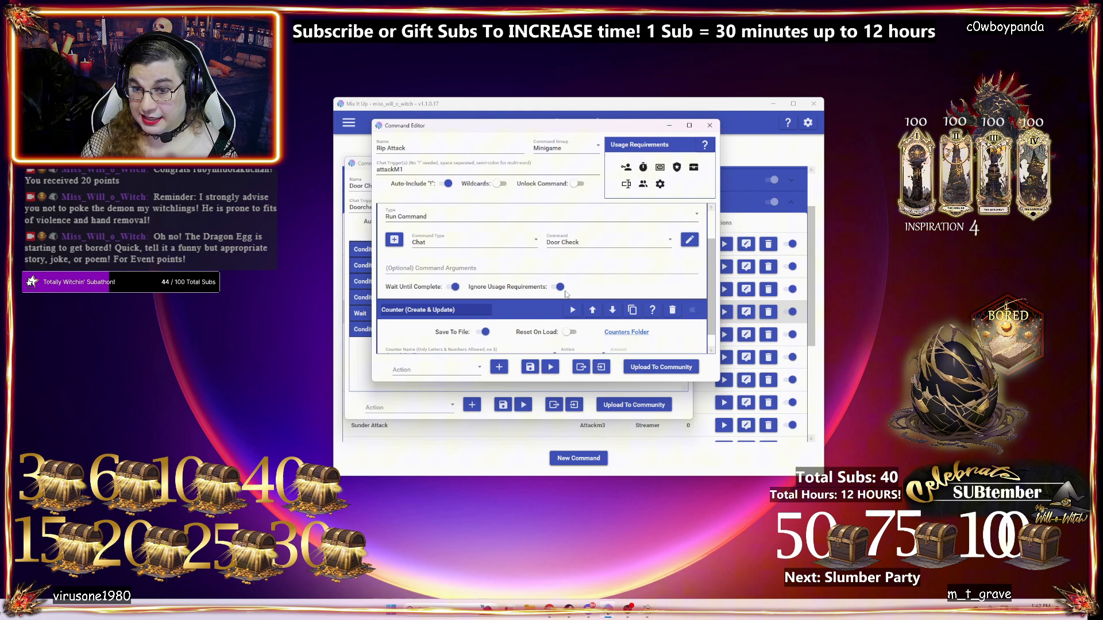
- Reopen the Door Check command and examine its first conditional's $door1hp and $door1destroyed clauses and its first image overlay action
{"action": "left_click", "coordinate": [761, 461]}
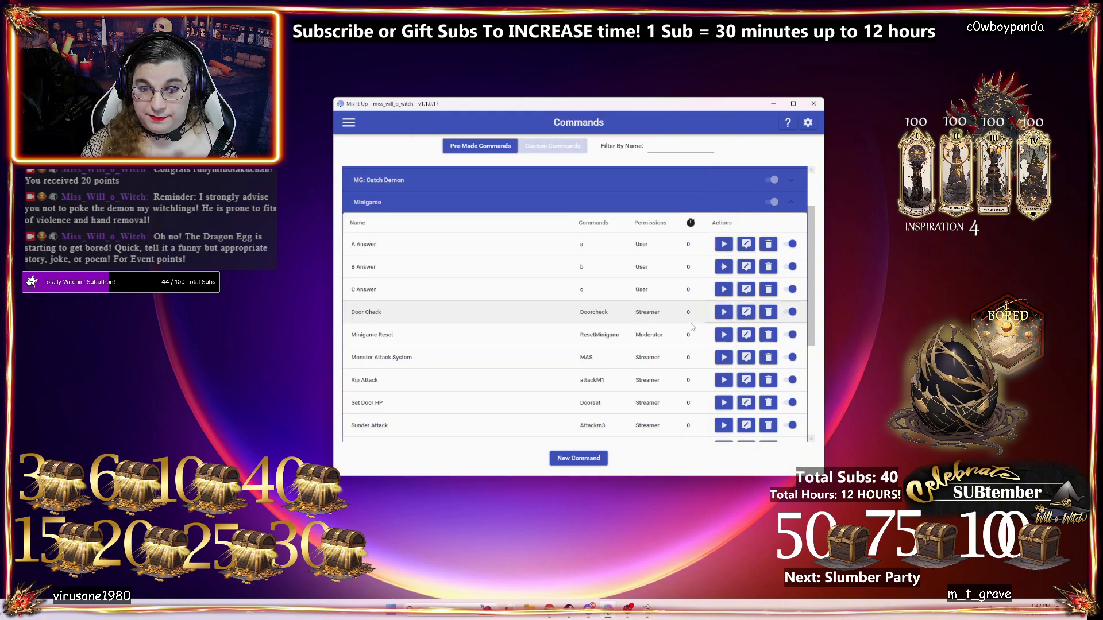
{"action": "left_click", "coordinate": [746, 312]}
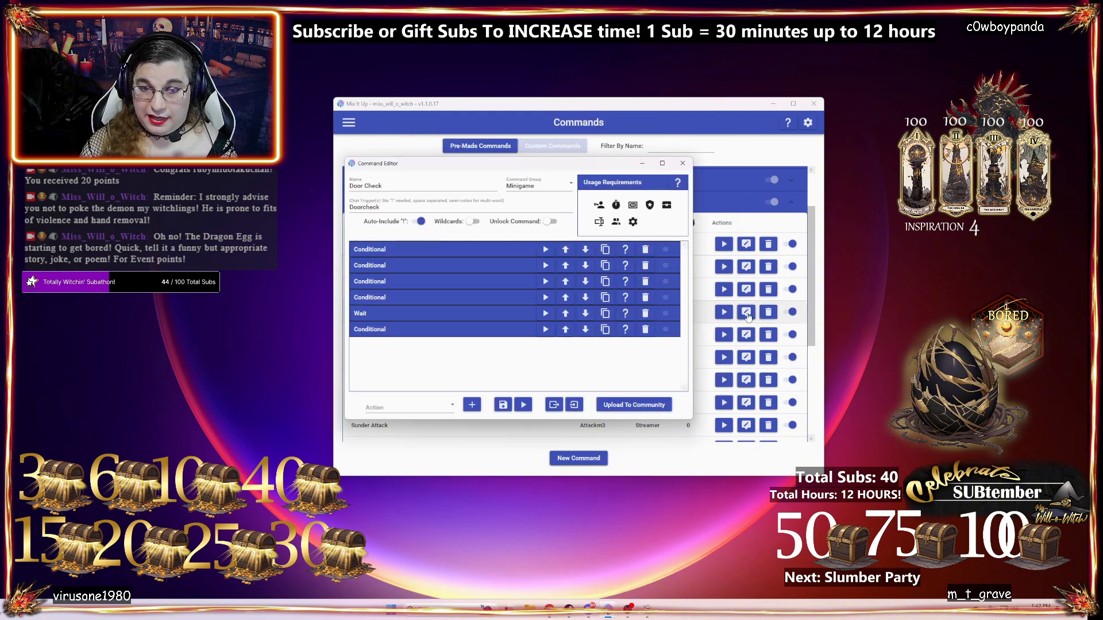
{"action": "left_click", "coordinate": [422, 250]}
{"action": "scroll", "coordinate": [568, 326], "scroll_direction": "down", "scroll_amount": 2}
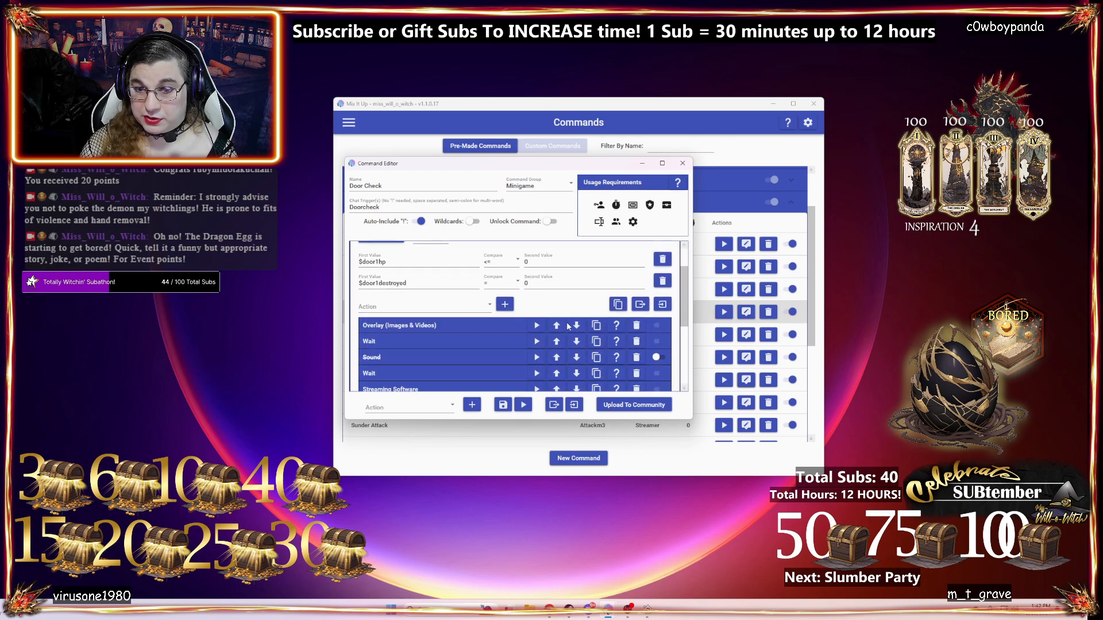
{"action": "scroll", "coordinate": [568, 326], "scroll_direction": "up", "scroll_amount": 1}
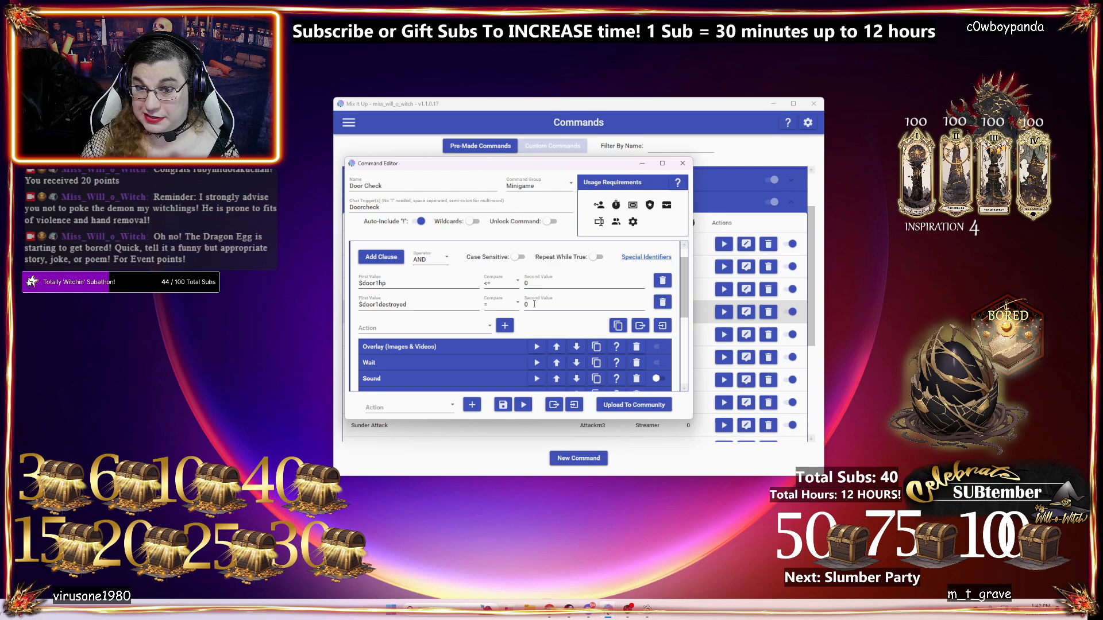
{"action": "scroll", "coordinate": [527, 312], "scroll_direction": "down", "scroll_amount": 1}
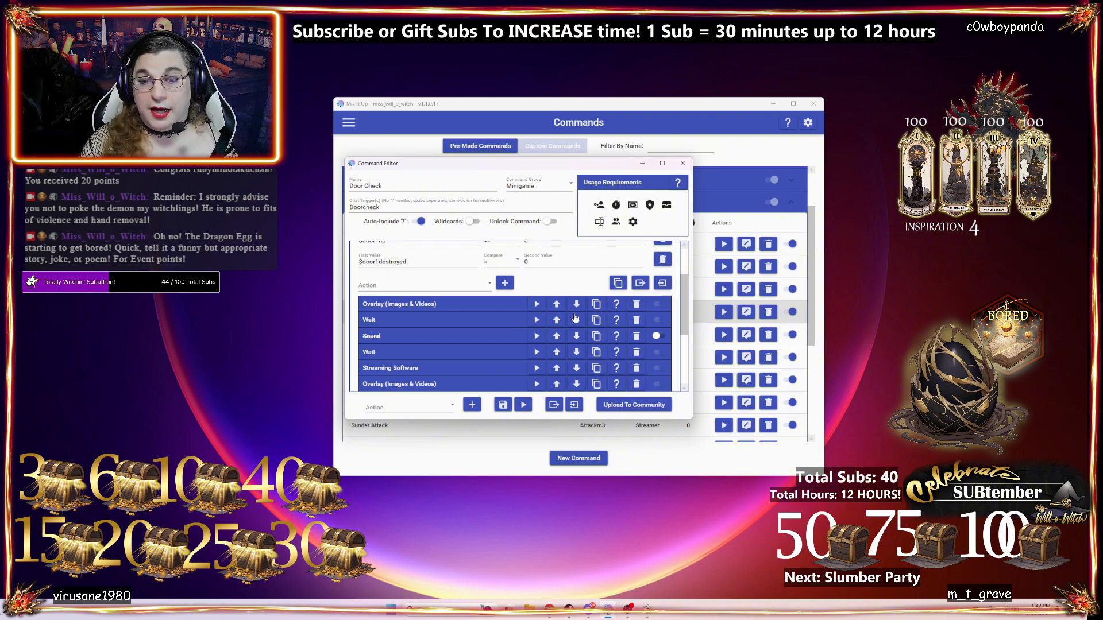
{"action": "scroll", "coordinate": [449, 278], "scroll_direction": "down", "scroll_amount": 1}
{"action": "left_click", "coordinate": [460, 263]}
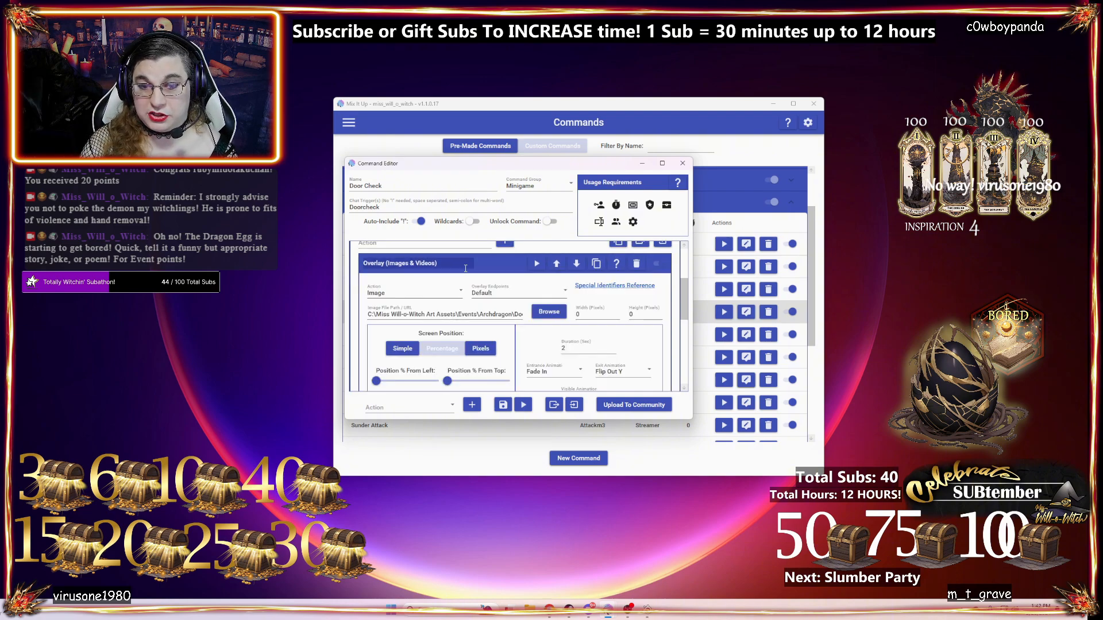
{"action": "left_click", "coordinate": [476, 266]}
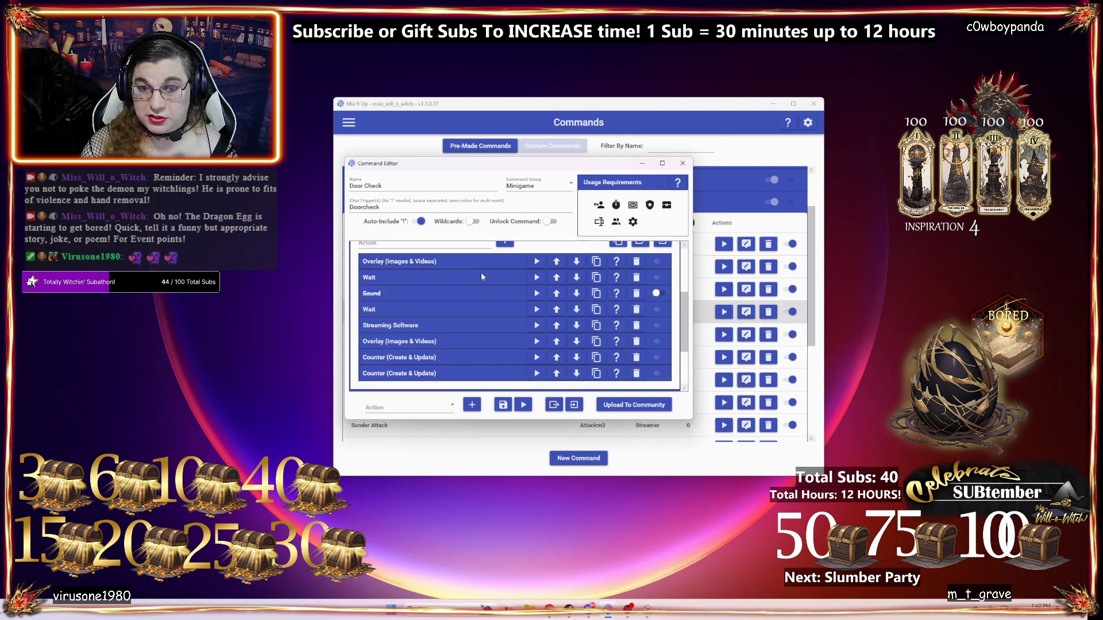
- Expand the Streaming Software action for the Door1 image source in the first conditional and test-run it
{"action": "scroll", "coordinate": [462, 287], "scroll_direction": "down", "scroll_amount": 1}
{"action": "scroll", "coordinate": [457, 285], "scroll_direction": "up", "scroll_amount": 1}
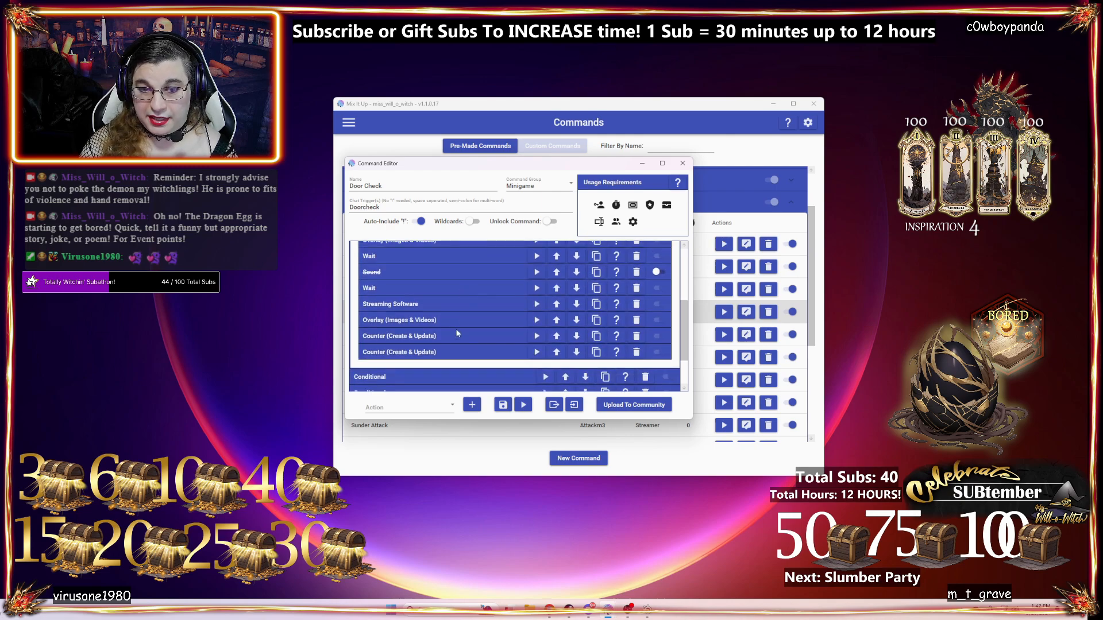
{"action": "left_click", "coordinate": [458, 308]}
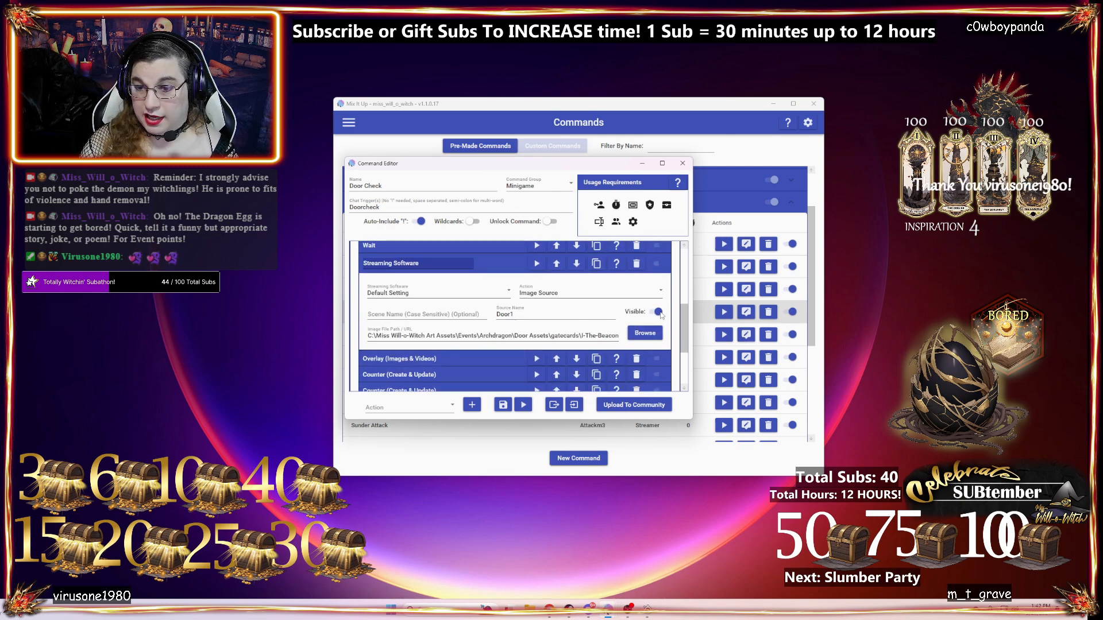
{"action": "left_click", "coordinate": [658, 312]}
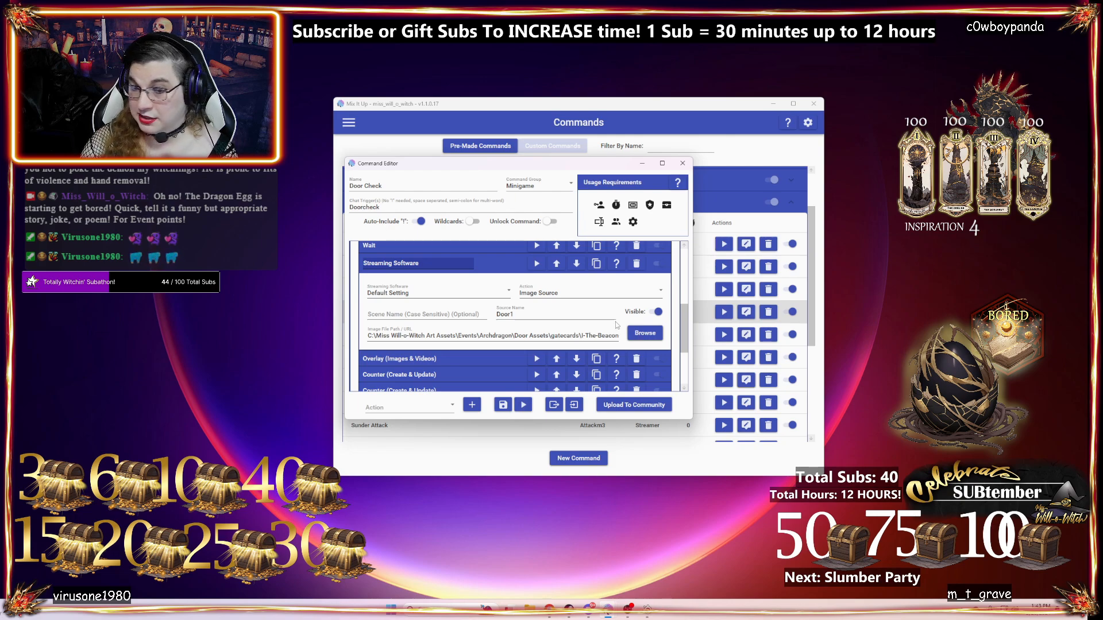
{"action": "left_click", "coordinate": [538, 267]}
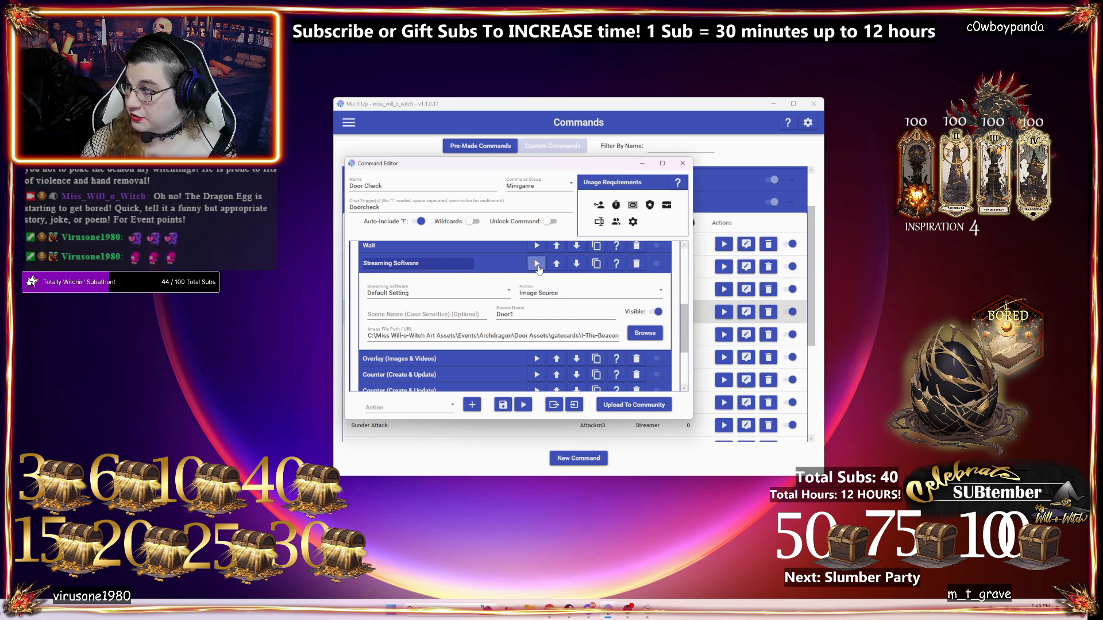
- Collapse the Door1 Streaming Software action and check the image overlay action that follows it
{"action": "left_click", "coordinate": [499, 263]}
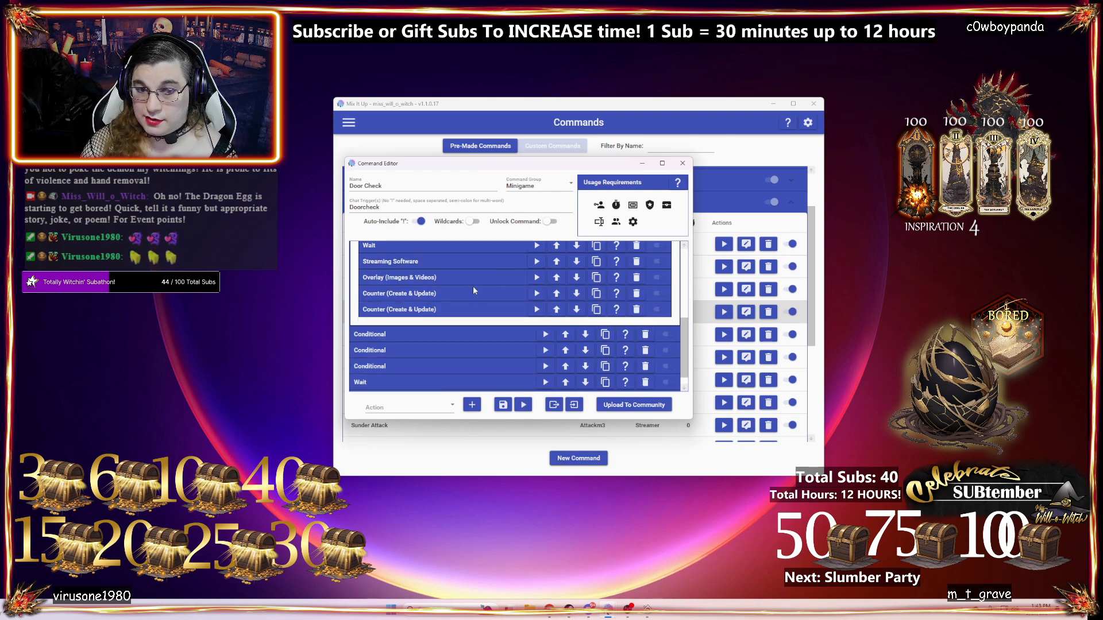
{"action": "left_click", "coordinate": [473, 278]}
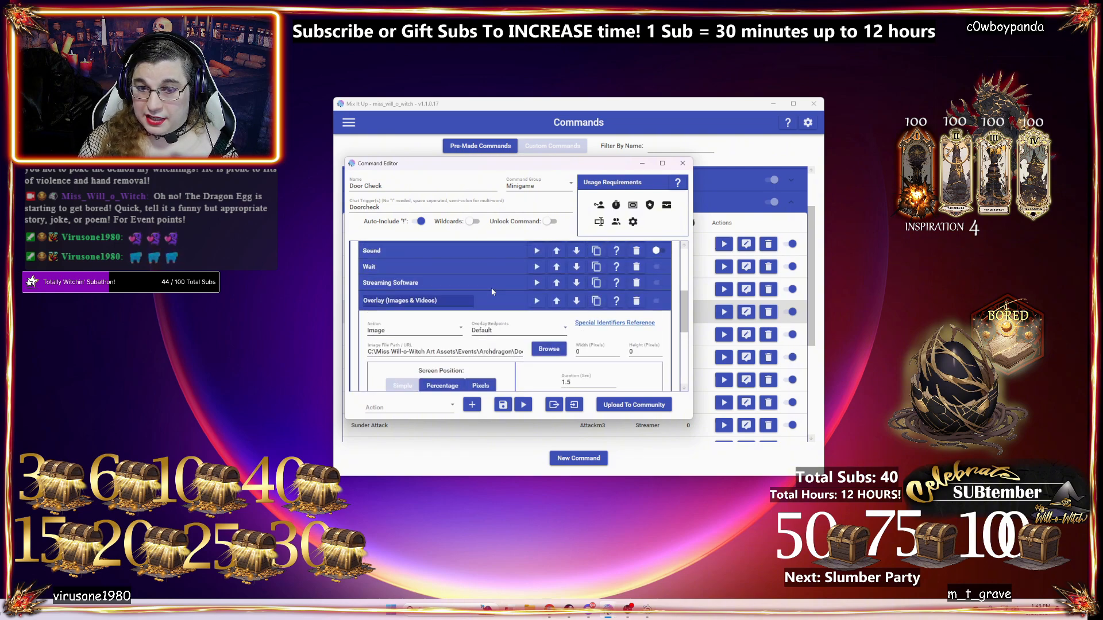
{"action": "left_click", "coordinate": [493, 303]}
- Expand the door1destroyed counter action and compare its set amount with the first conditional's $door1destroyed clause
{"action": "left_click", "coordinate": [481, 317]}
{"action": "scroll", "coordinate": [488, 316], "scroll_direction": "down", "scroll_amount": 2}
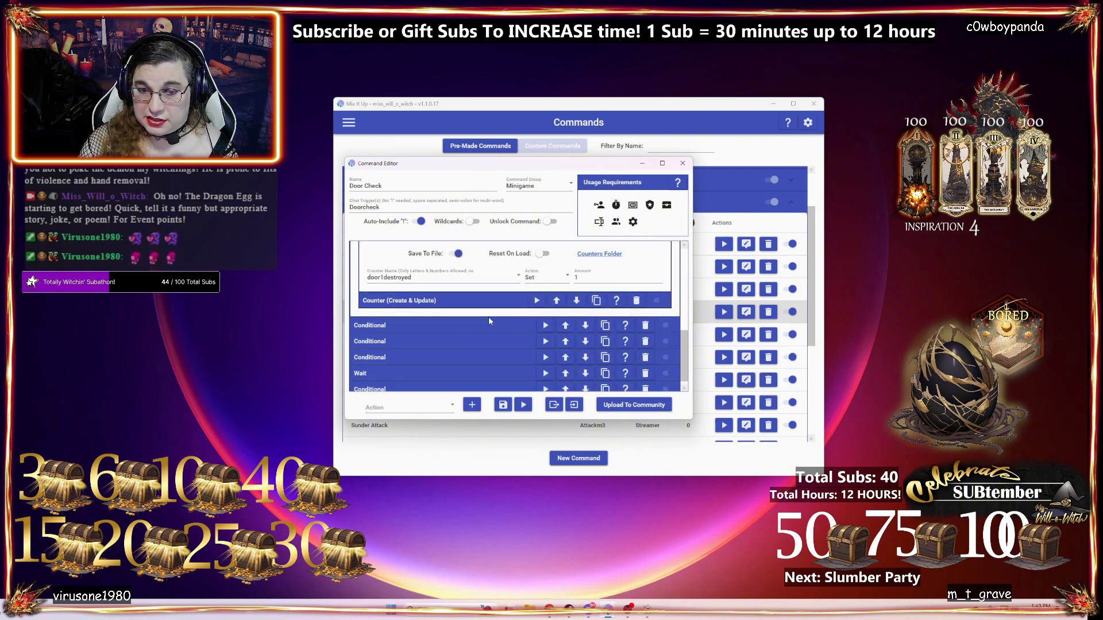
{"action": "scroll", "coordinate": [563, 329], "scroll_direction": "up", "scroll_amount": 1}
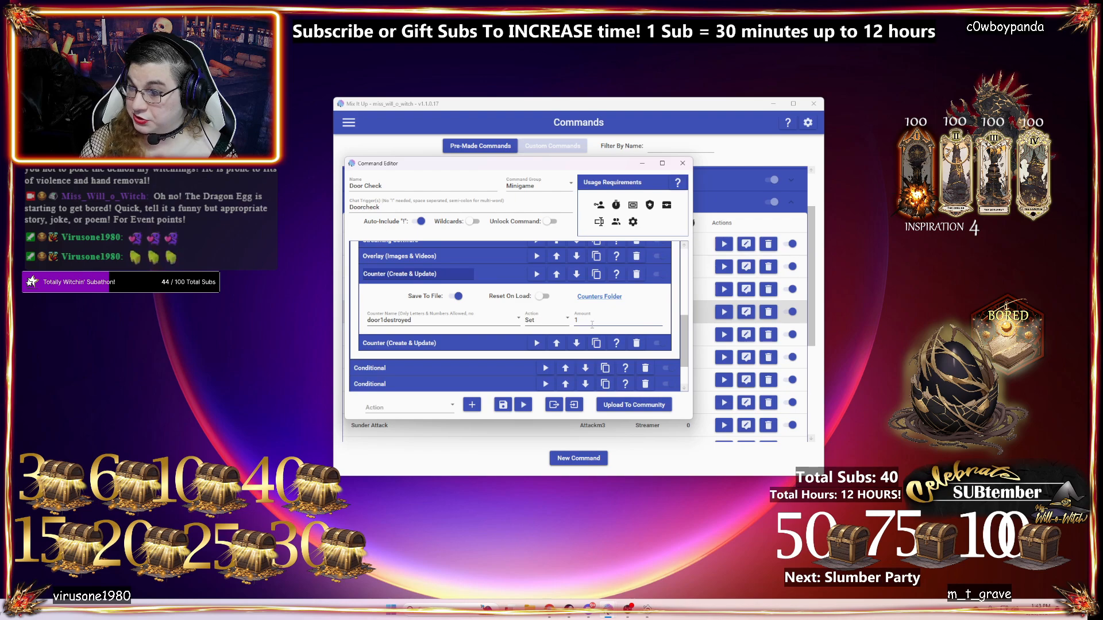
{"action": "double_click", "coordinate": [584, 320]}
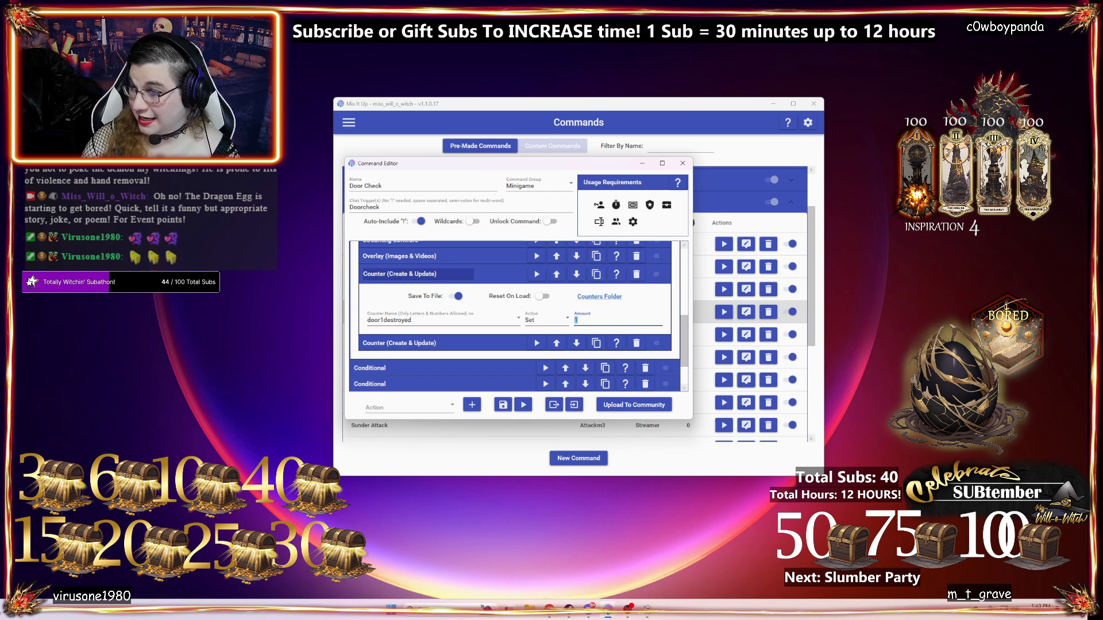
{"action": "scroll", "coordinate": [543, 326], "scroll_direction": "up", "scroll_amount": 4}
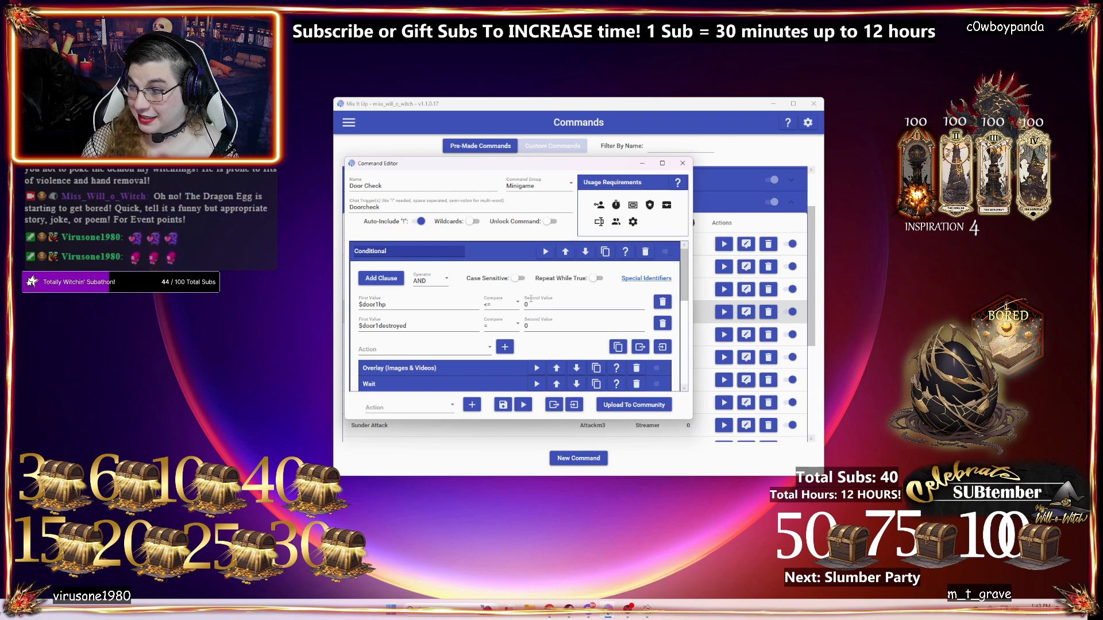
{"action": "scroll", "coordinate": [531, 299], "scroll_direction": "down", "scroll_amount": 1}
{"action": "double_click", "coordinate": [526, 284]}
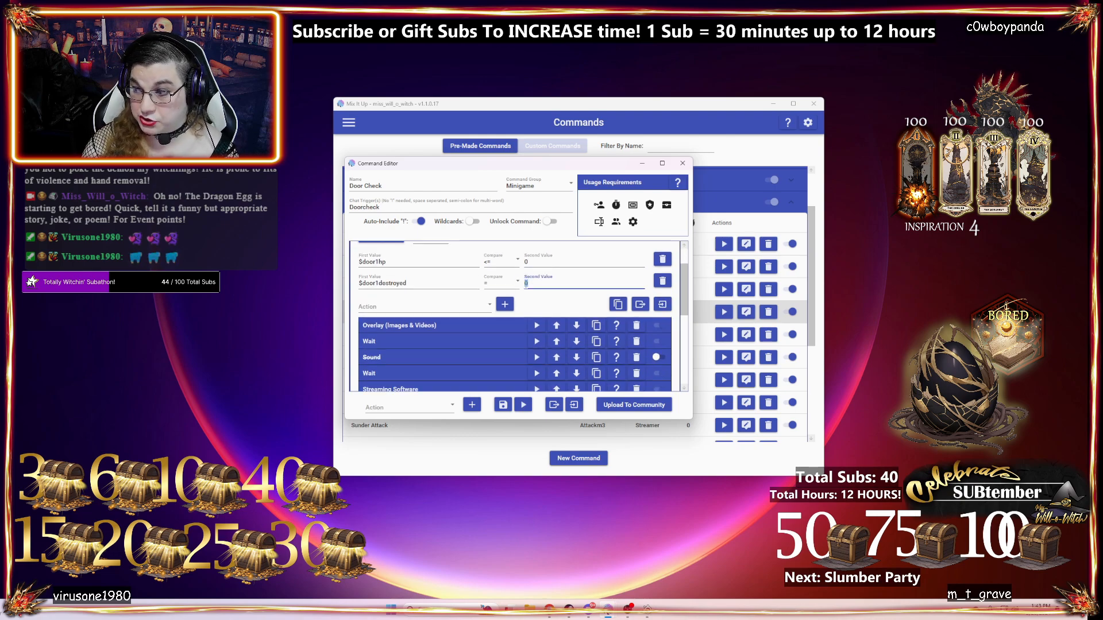
{"action": "left_click", "coordinate": [544, 301]}
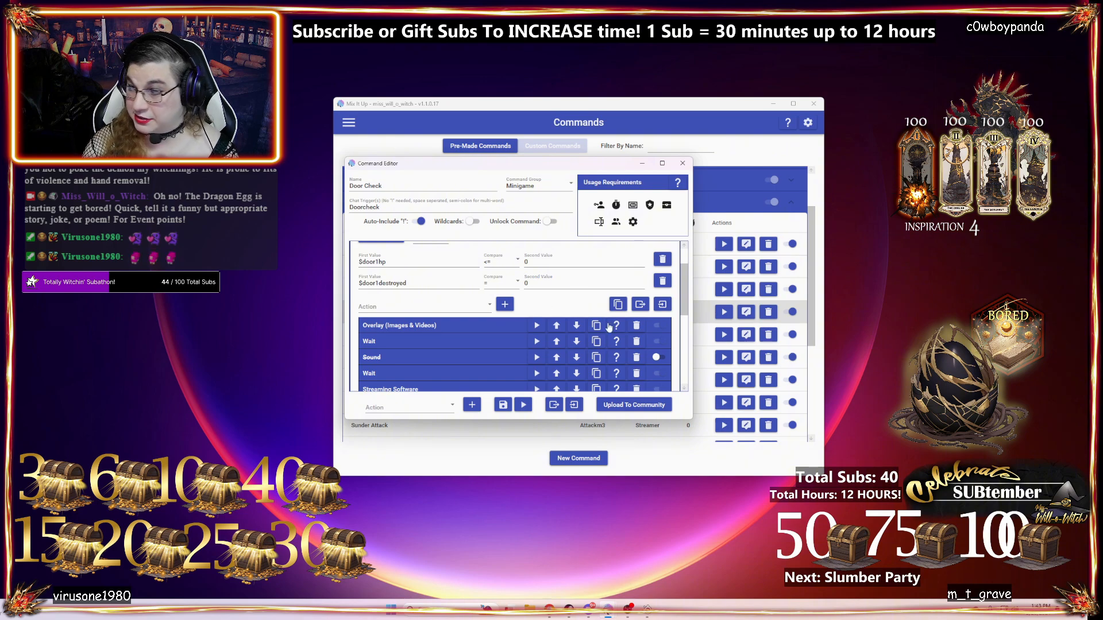
- Expand the door1hp counter action in the first conditional and test-run it
{"action": "scroll", "coordinate": [500, 304], "scroll_direction": "down", "scroll_amount": 3}
{"action": "scroll", "coordinate": [454, 351], "scroll_direction": "down", "scroll_amount": 1}
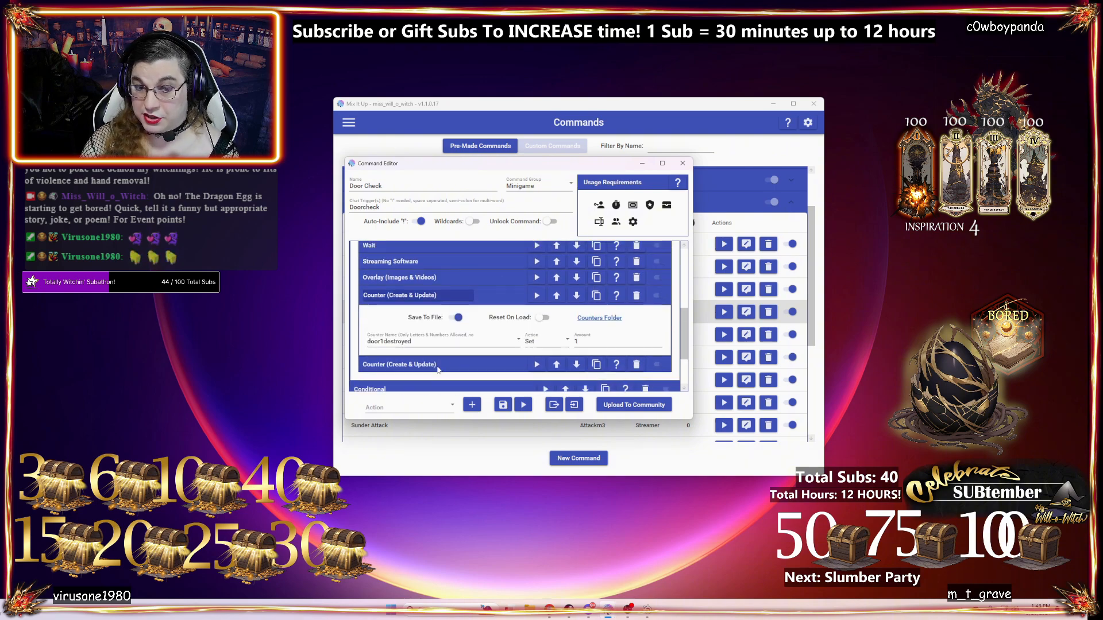
{"action": "scroll", "coordinate": [454, 368], "scroll_direction": "down", "scroll_amount": 1}
{"action": "left_click", "coordinate": [476, 345]}
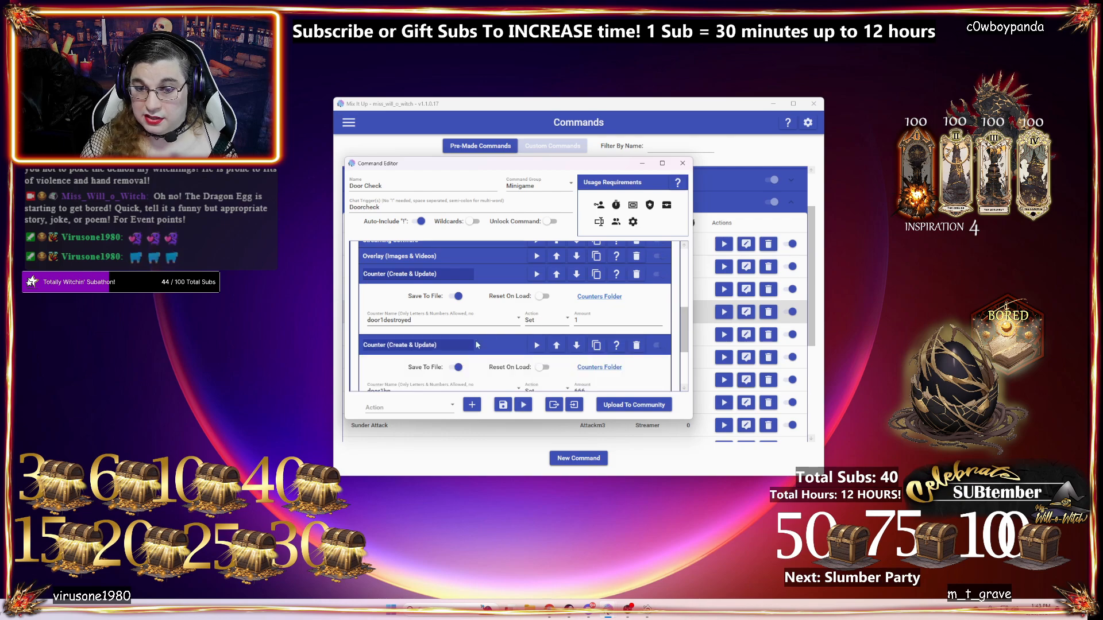
{"action": "scroll", "coordinate": [476, 345], "scroll_direction": "down", "scroll_amount": 1}
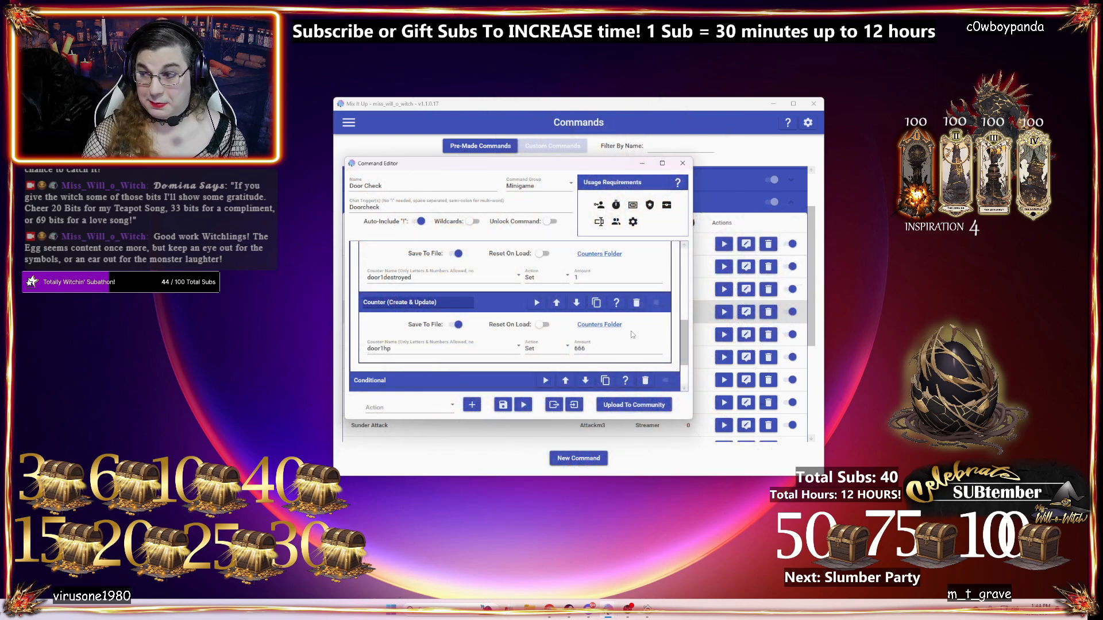
{"action": "left_click", "coordinate": [537, 305]}
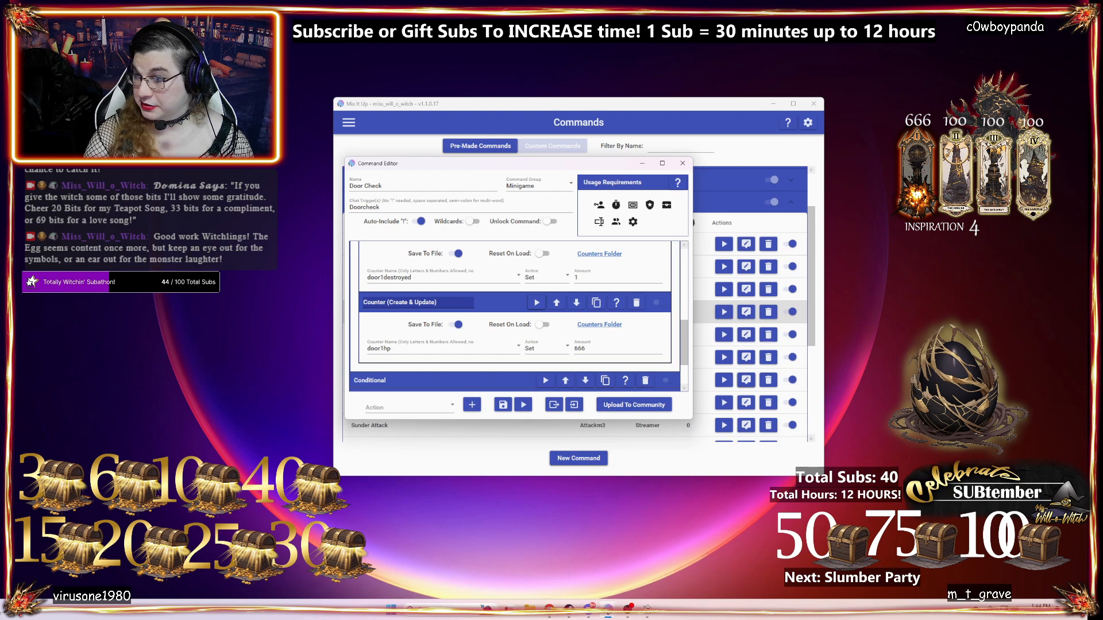
- Look through the second conditional's $door2hp and $door2destroyed clauses, its nested actions, and the Wait action below the door conditionals
{"action": "scroll", "coordinate": [434, 315], "scroll_direction": "down", "scroll_amount": 2}
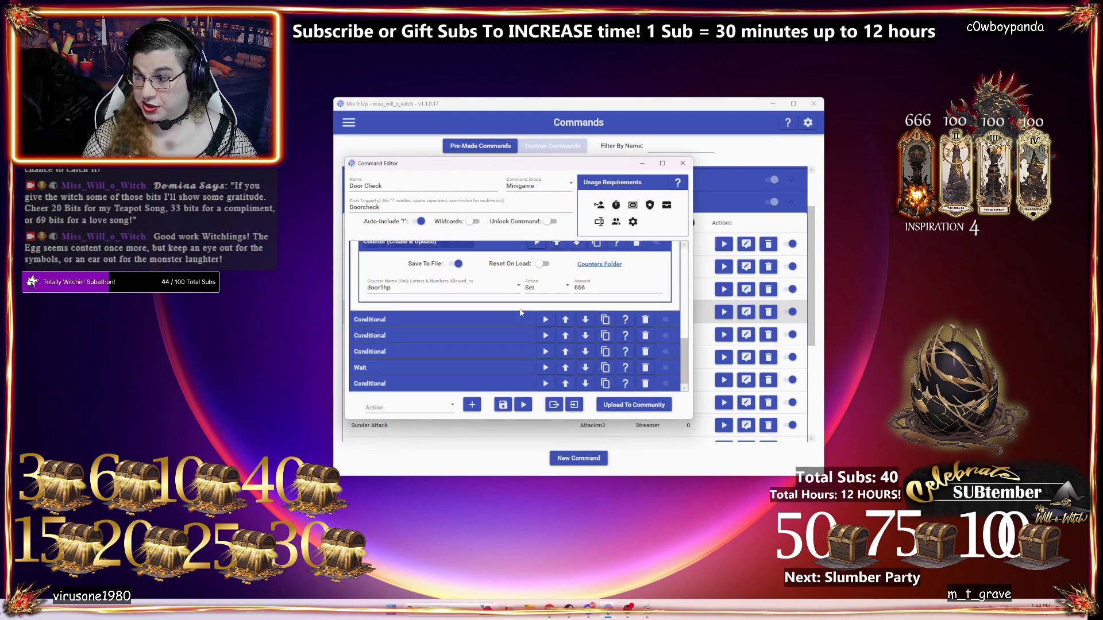
{"action": "left_click", "coordinate": [434, 313]}
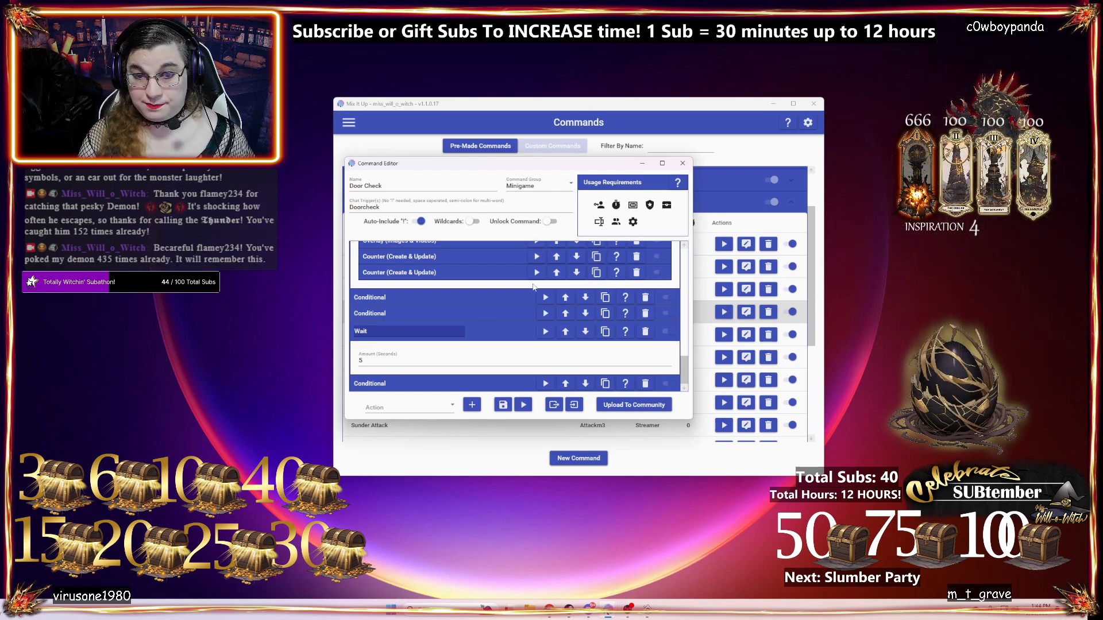
{"action": "scroll", "coordinate": [499, 294], "scroll_direction": "up", "scroll_amount": 2}
{"action": "scroll", "coordinate": [494, 293], "scroll_direction": "up", "scroll_amount": 4}
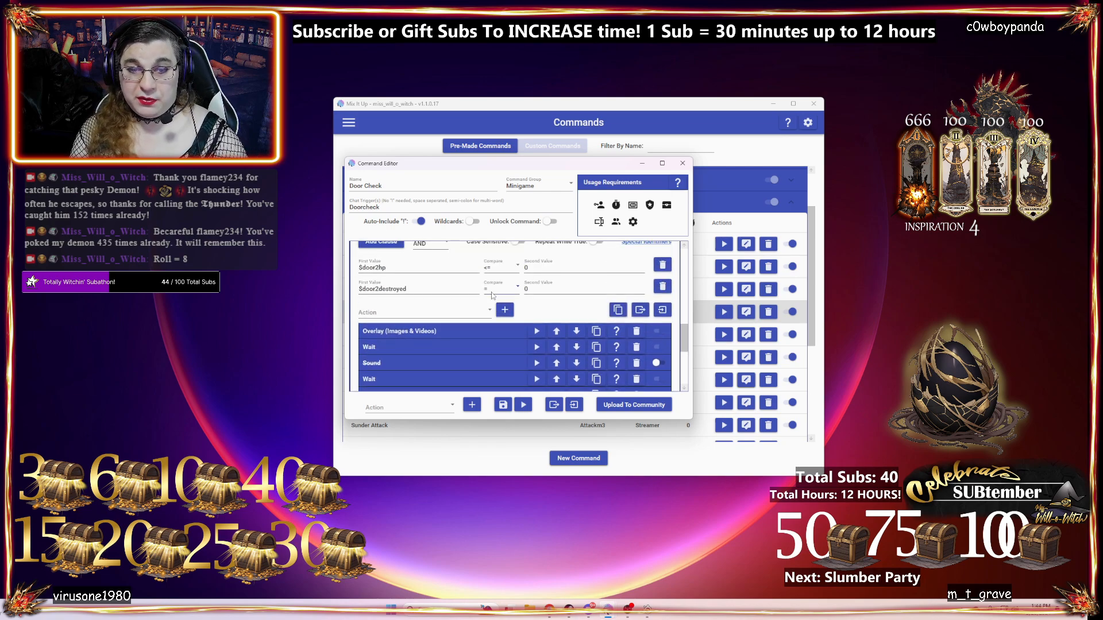
{"action": "scroll", "coordinate": [515, 309], "scroll_direction": "down", "scroll_amount": 3}
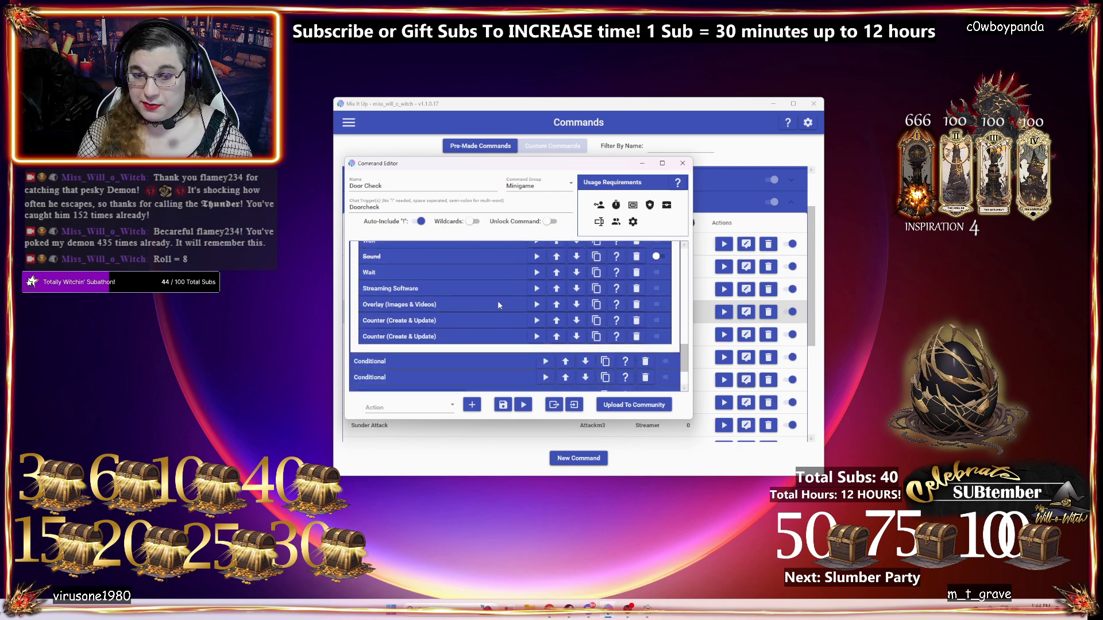
{"action": "scroll", "coordinate": [445, 293], "scroll_direction": "down", "scroll_amount": 2}
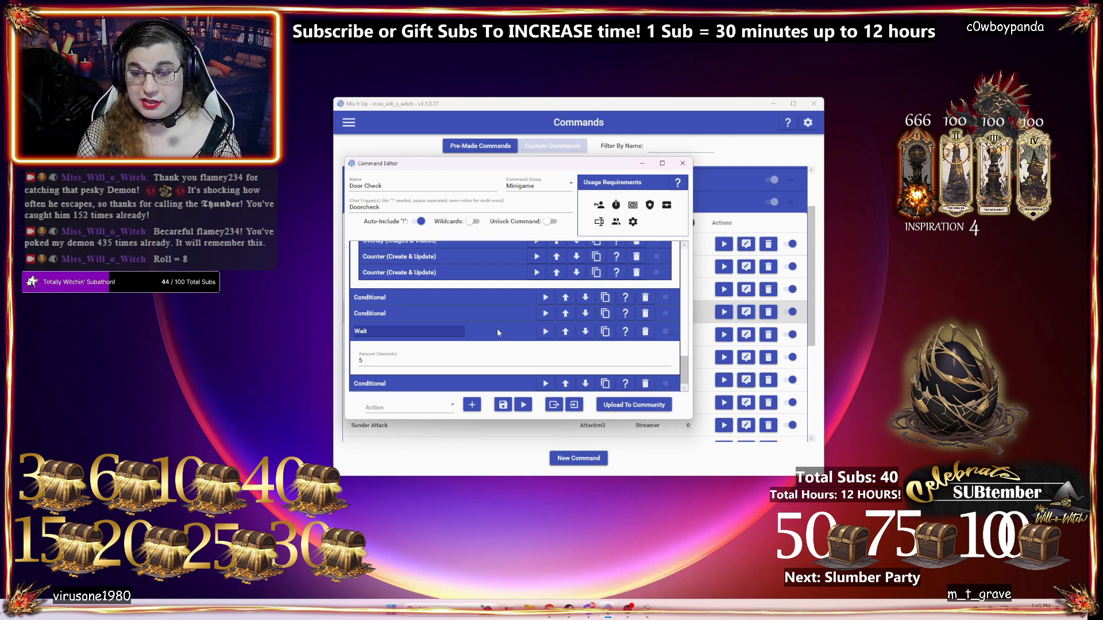
{"action": "scroll", "coordinate": [496, 331], "scroll_direction": "up", "scroll_amount": 3}
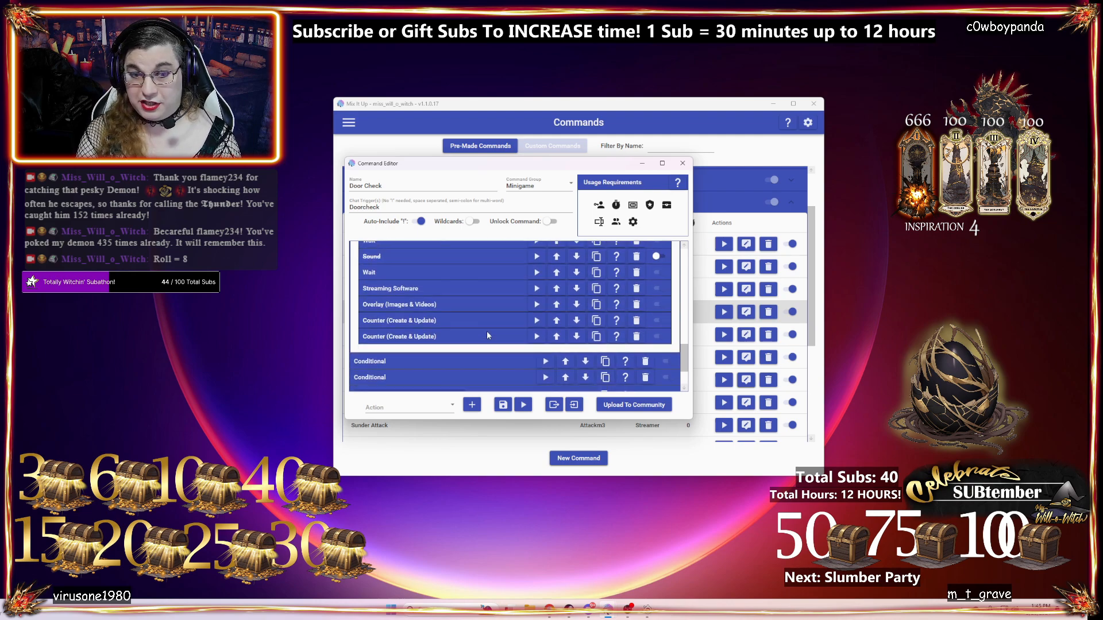
{"action": "scroll", "coordinate": [487, 335], "scroll_direction": "down", "scroll_amount": 3}
{"action": "scroll", "coordinate": [477, 326], "scroll_direction": "up", "scroll_amount": 3}
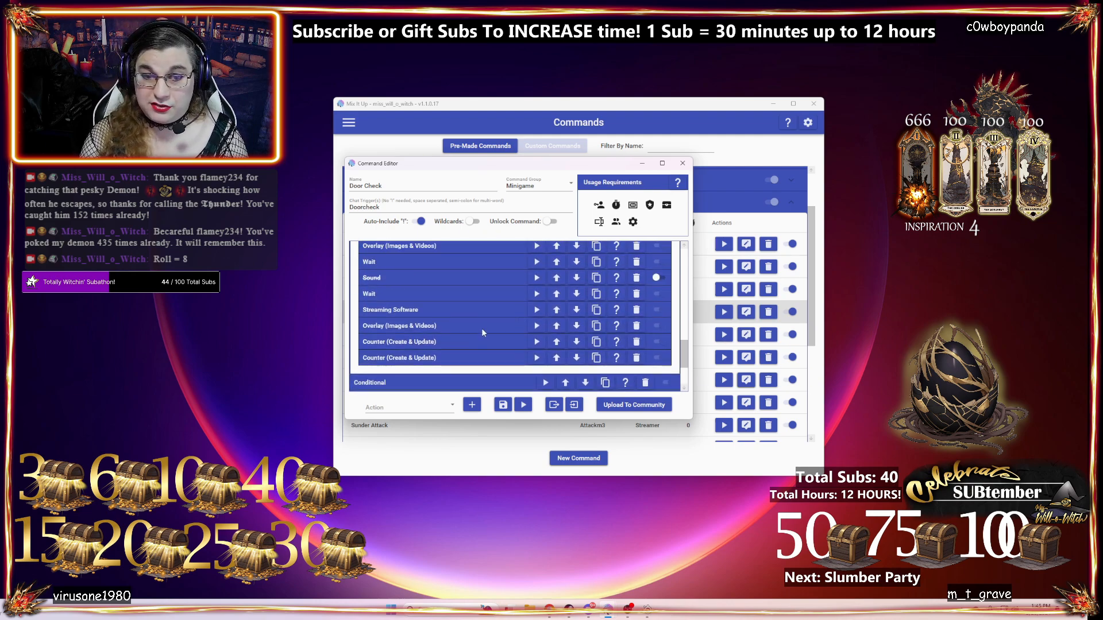
{"action": "scroll", "coordinate": [482, 329], "scroll_direction": "down", "scroll_amount": 3}
{"action": "scroll", "coordinate": [470, 315], "scroll_direction": "up", "scroll_amount": 3}
{"action": "scroll", "coordinate": [474, 343], "scroll_direction": "down", "scroll_amount": 2}
{"action": "scroll", "coordinate": [475, 343], "scroll_direction": "down", "scroll_amount": 1}
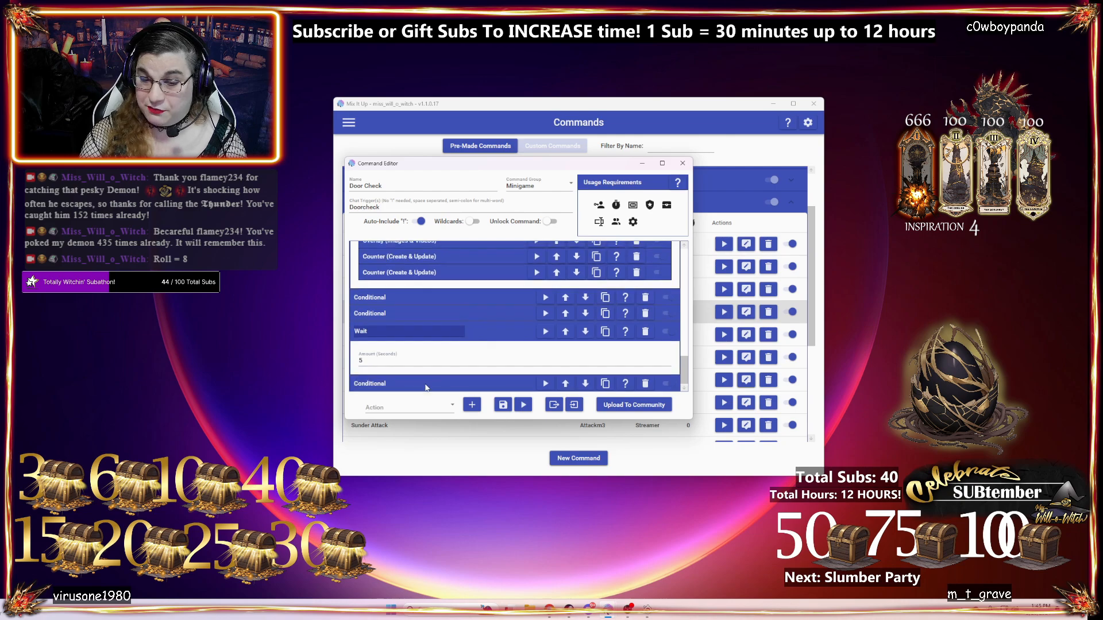
{"action": "scroll", "coordinate": [489, 345], "scroll_direction": "up", "scroll_amount": 3}
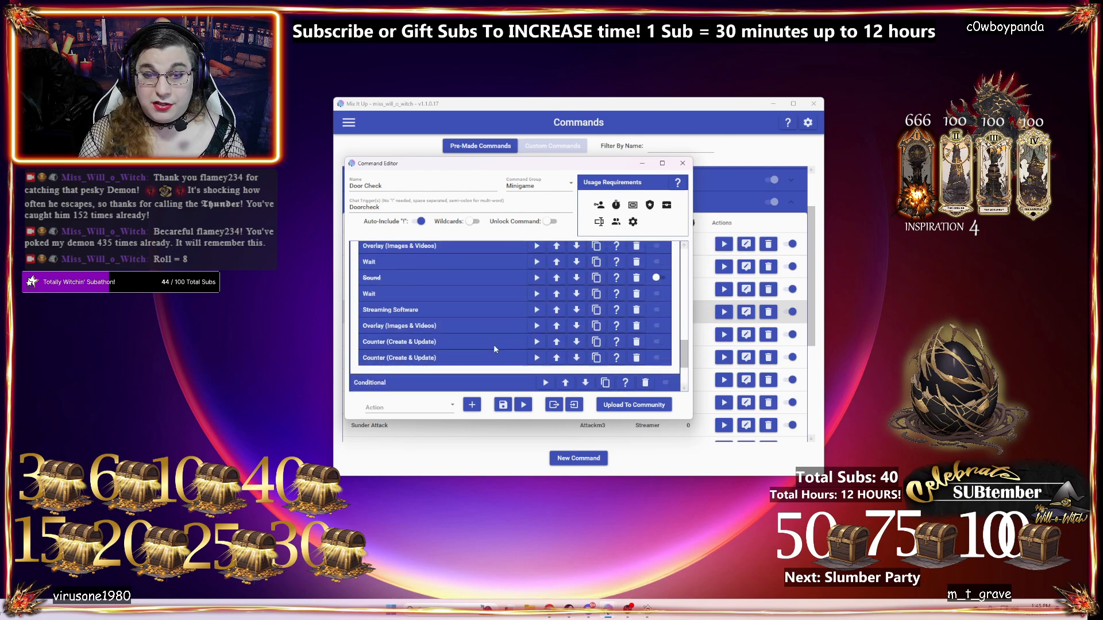
{"action": "scroll", "coordinate": [482, 340], "scroll_direction": "down", "scroll_amount": 3}
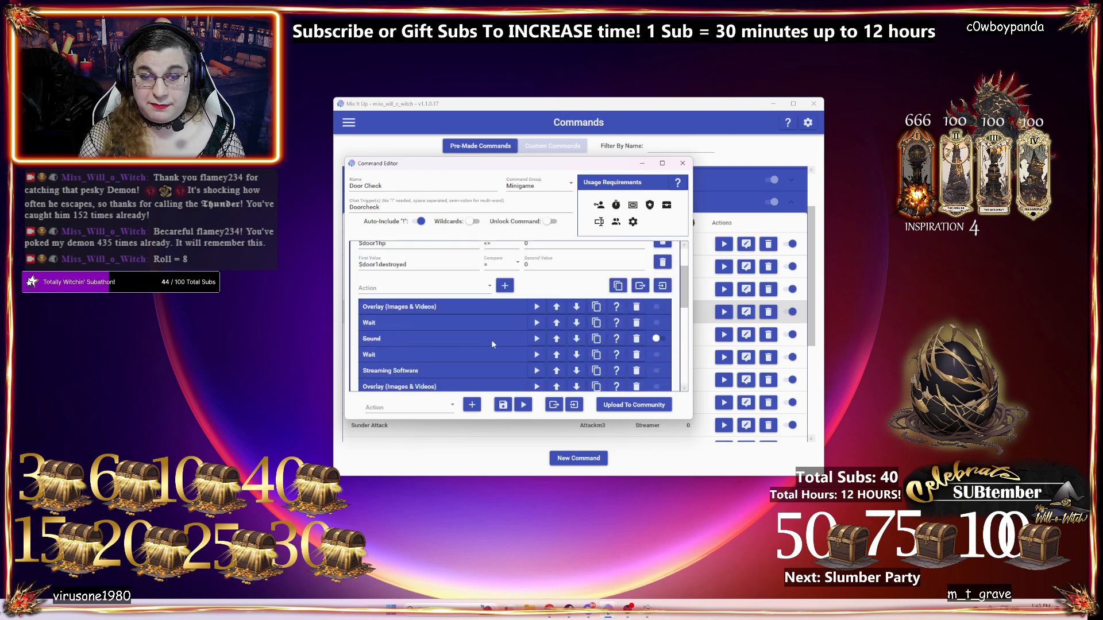
- Collapse the open door conditional and examine the final conditional's $door1destroyed through $door4destroyed clauses
{"action": "left_click", "coordinate": [487, 247]}
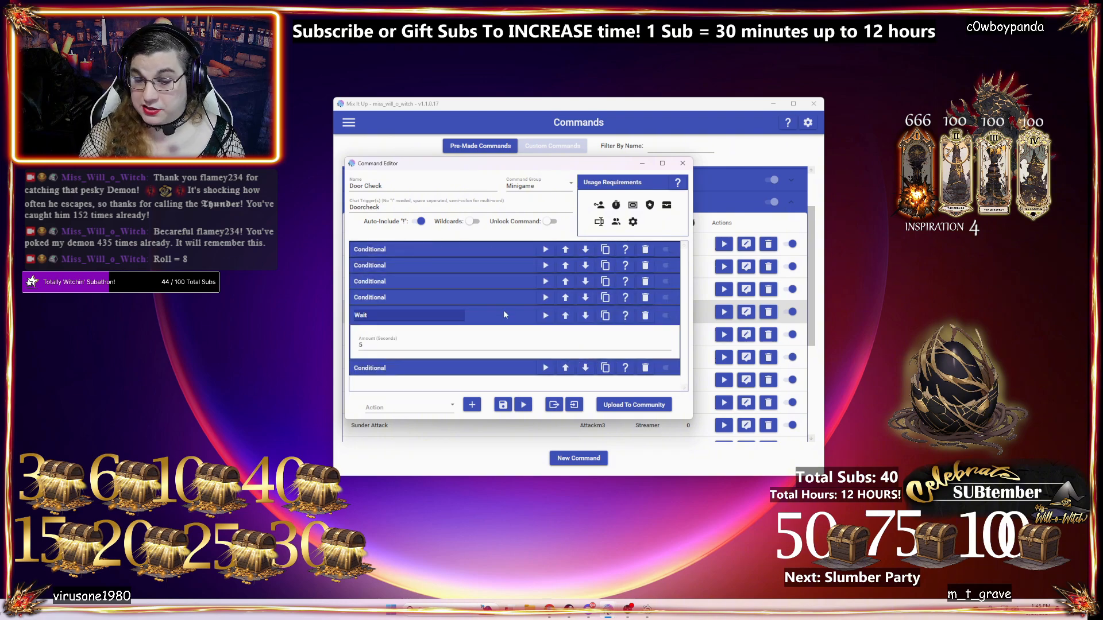
{"action": "left_click", "coordinate": [456, 368]}
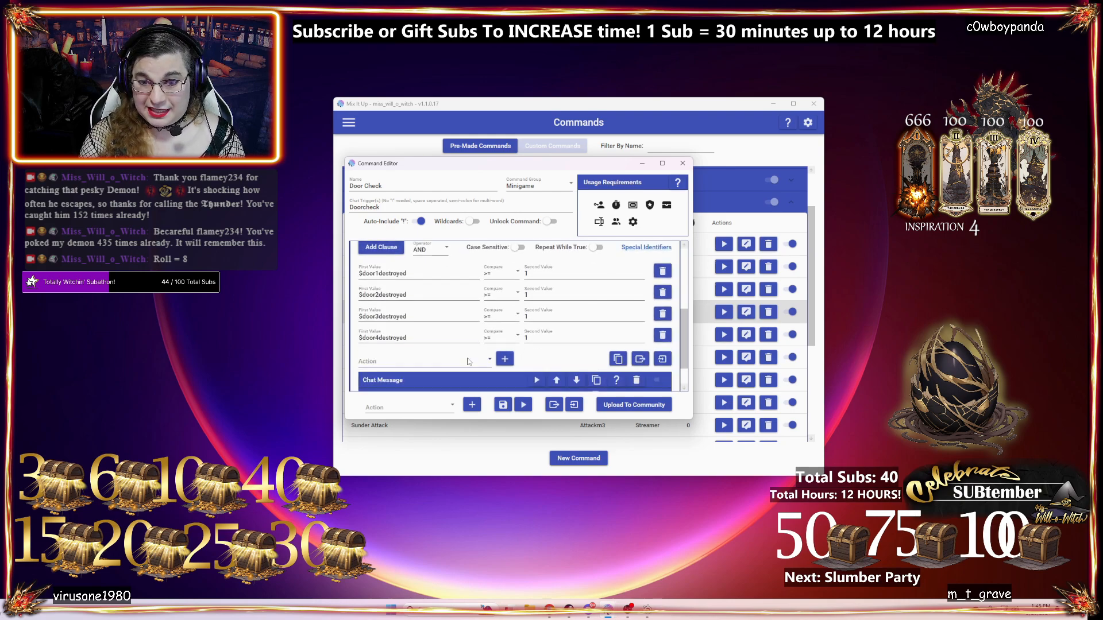
{"action": "scroll", "coordinate": [469, 322], "scroll_direction": "up", "scroll_amount": 1}
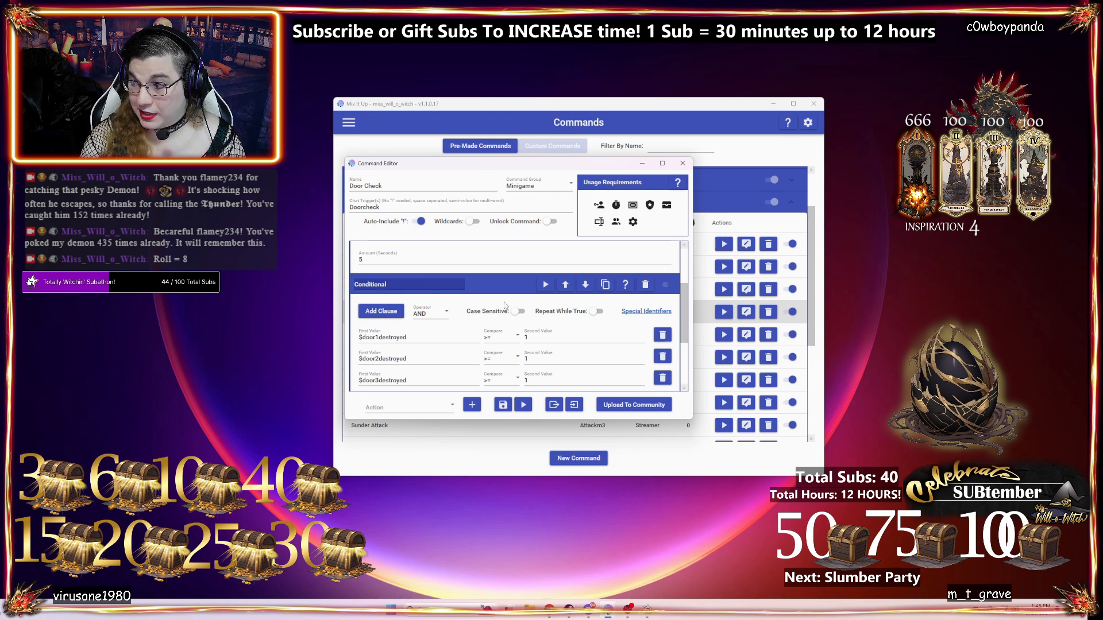
{"action": "scroll", "coordinate": [442, 305], "scroll_direction": "down", "scroll_amount": 1}
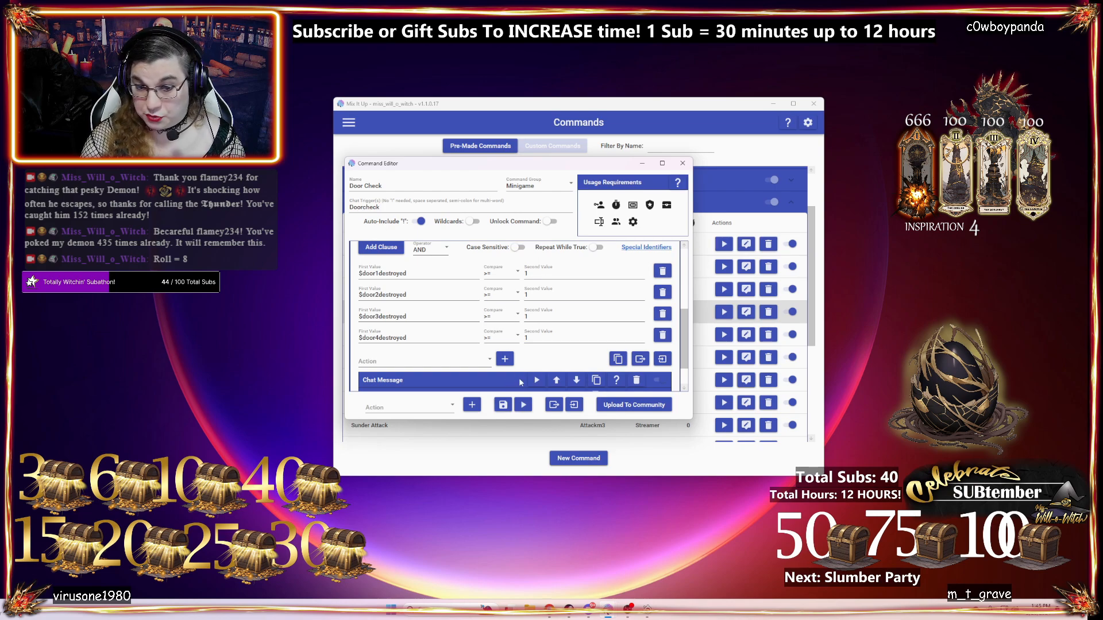
- Review the final conditional's Chat Message, Twitch Run Ad and Set Door HP command actions
{"action": "scroll", "coordinate": [434, 341], "scroll_direction": "down", "scroll_amount": 1}
{"action": "left_click", "coordinate": [444, 342]}
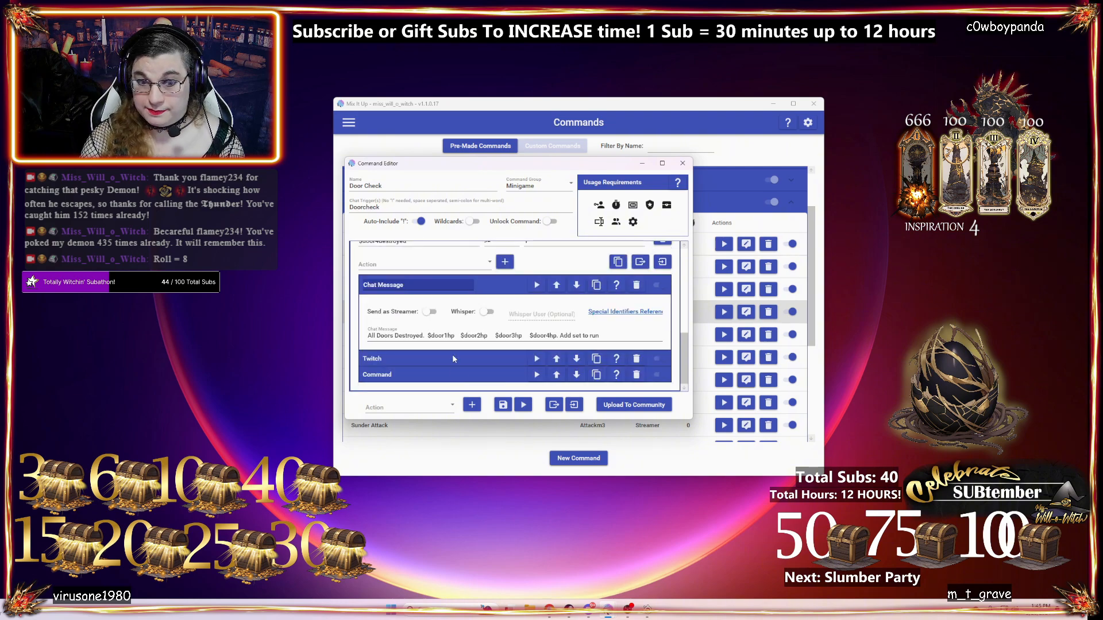
{"action": "left_click", "coordinate": [453, 358]}
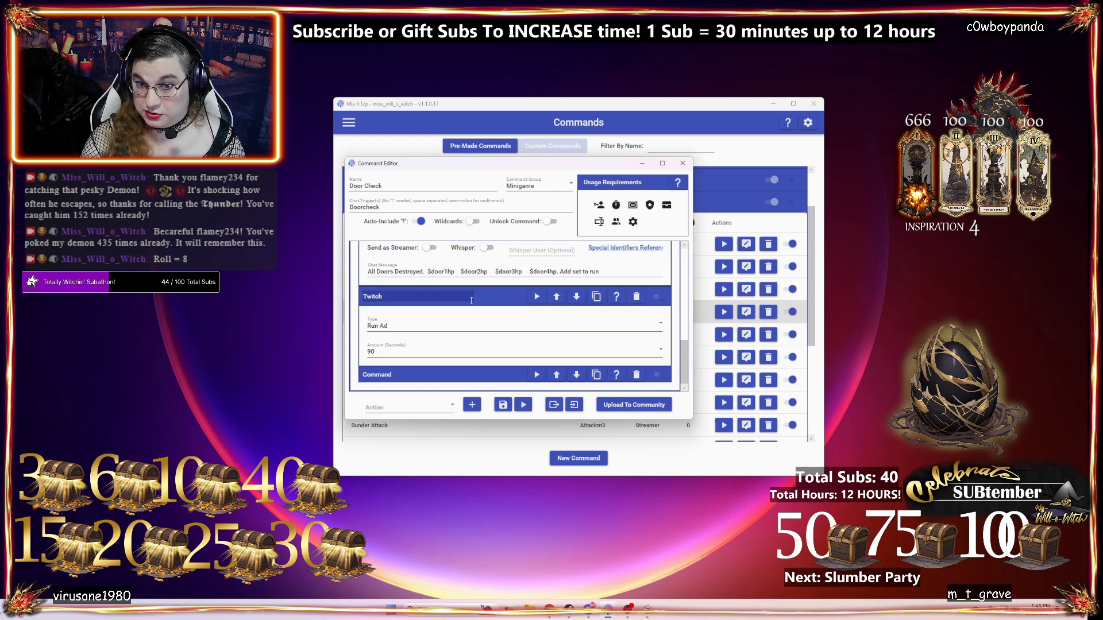
{"action": "left_click", "coordinate": [440, 375]}
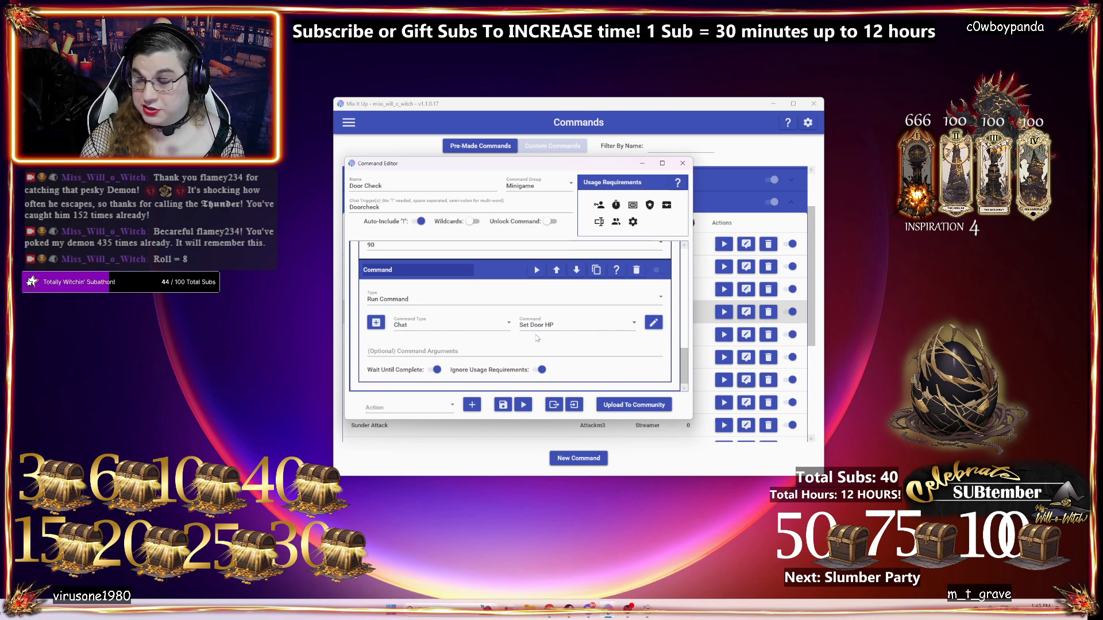
- Save the Door Check command and close all open Command Editor windows, returning to the Commands list
{"action": "left_click", "coordinate": [503, 406]}
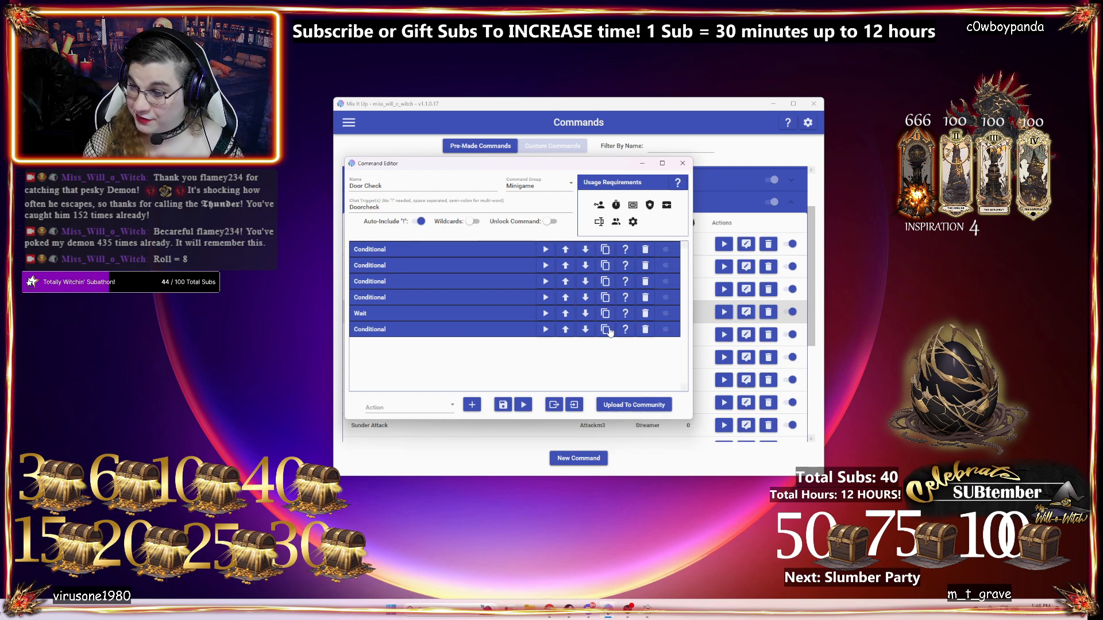
{"action": "left_click", "coordinate": [683, 164]}
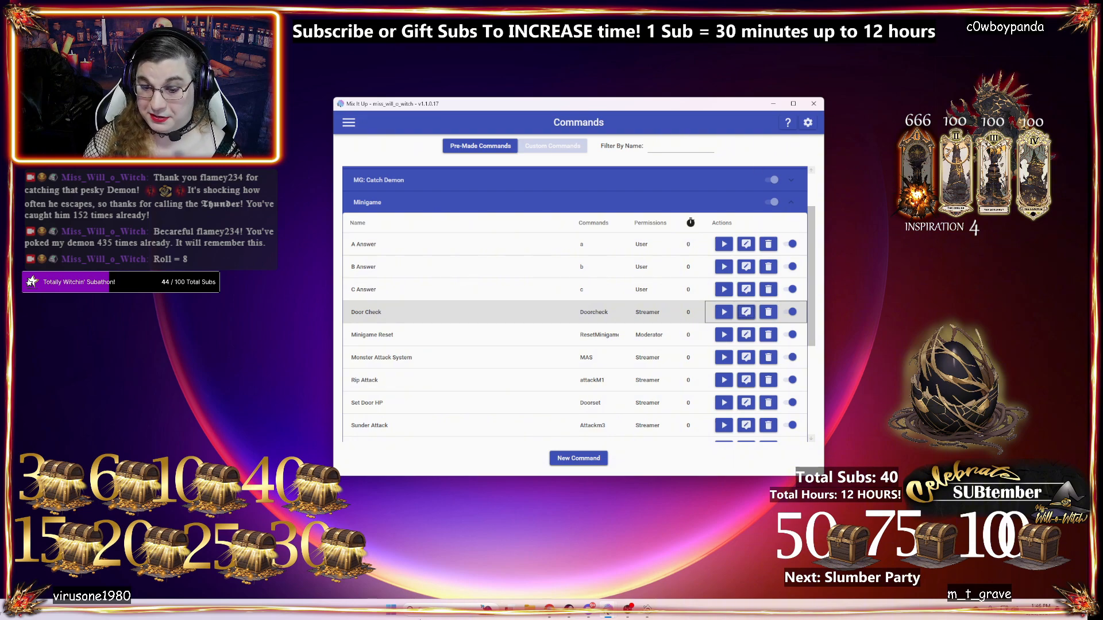
{"action": "mouse_move", "coordinate": [608, 608]}
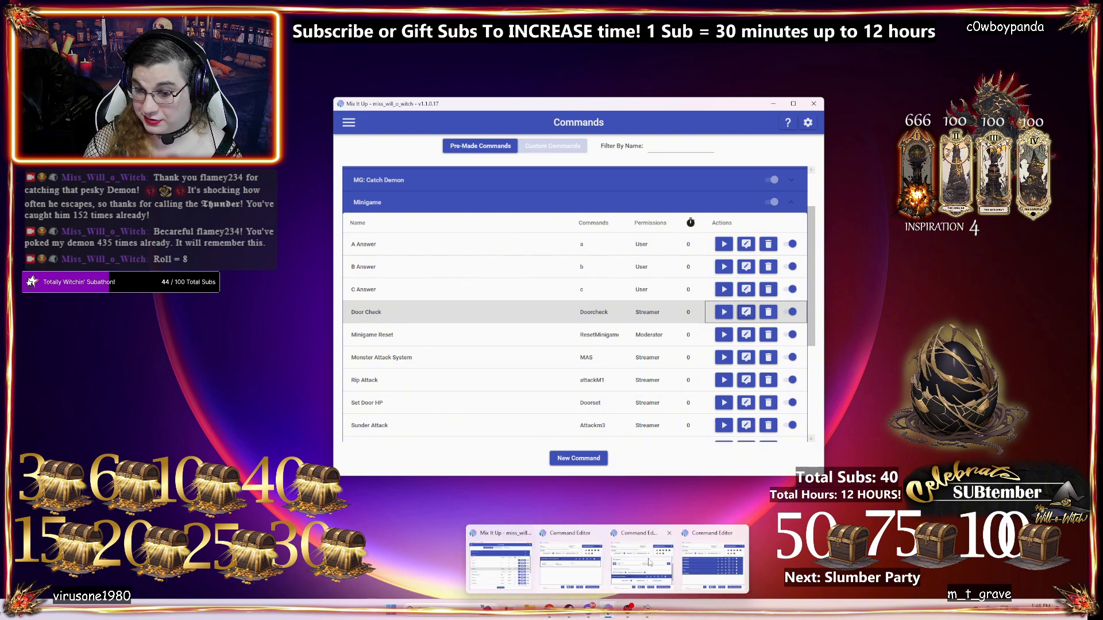
{"action": "left_click", "coordinate": [670, 533]}
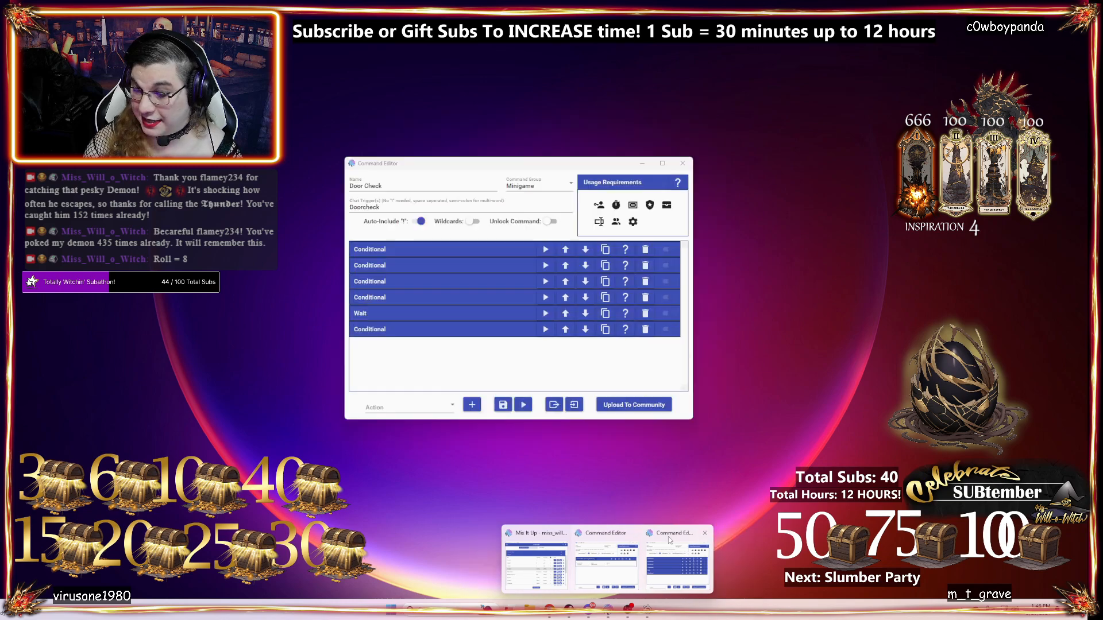
{"action": "left_click", "coordinate": [705, 534]}
{"action": "left_click", "coordinate": [670, 534]}
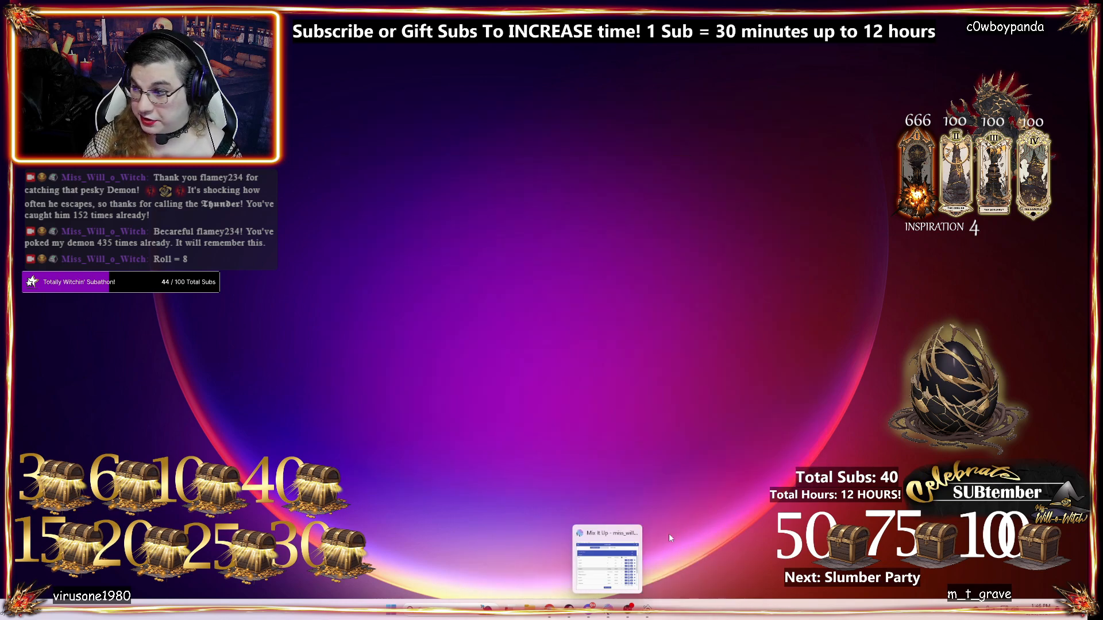
{"action": "left_click", "coordinate": [607, 560]}
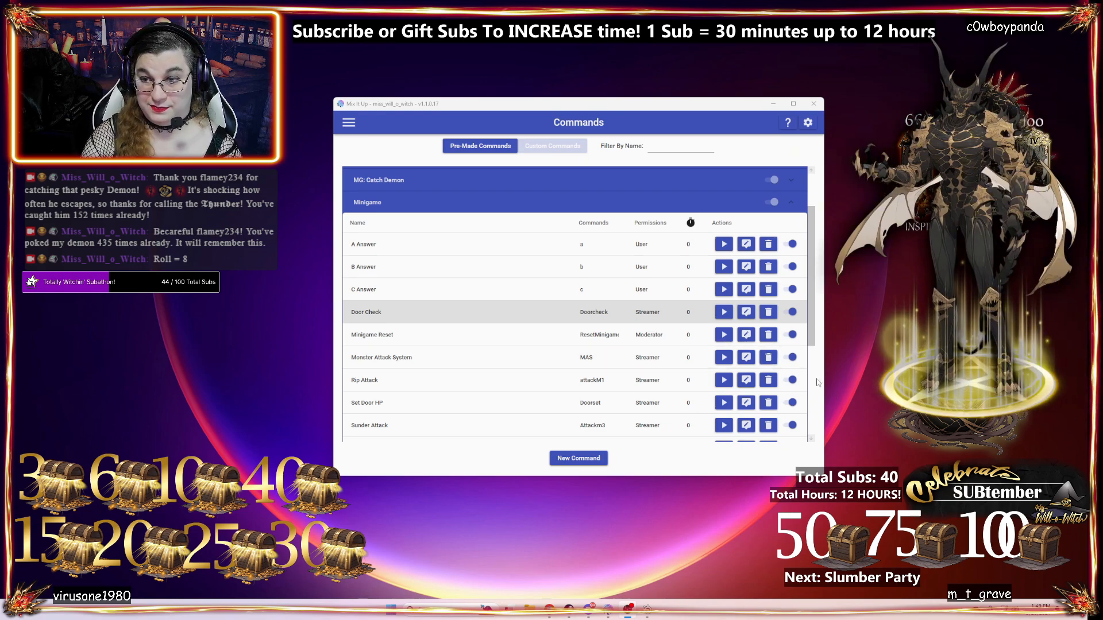
- Open the Tear Attack command from the Minigame group and review its top conditional's $Minion2active clause and nested actions
{"action": "scroll", "coordinate": [817, 388], "scroll_direction": "down", "scroll_amount": 5}
{"action": "scroll", "coordinate": [817, 388], "scroll_direction": "up", "scroll_amount": 6}
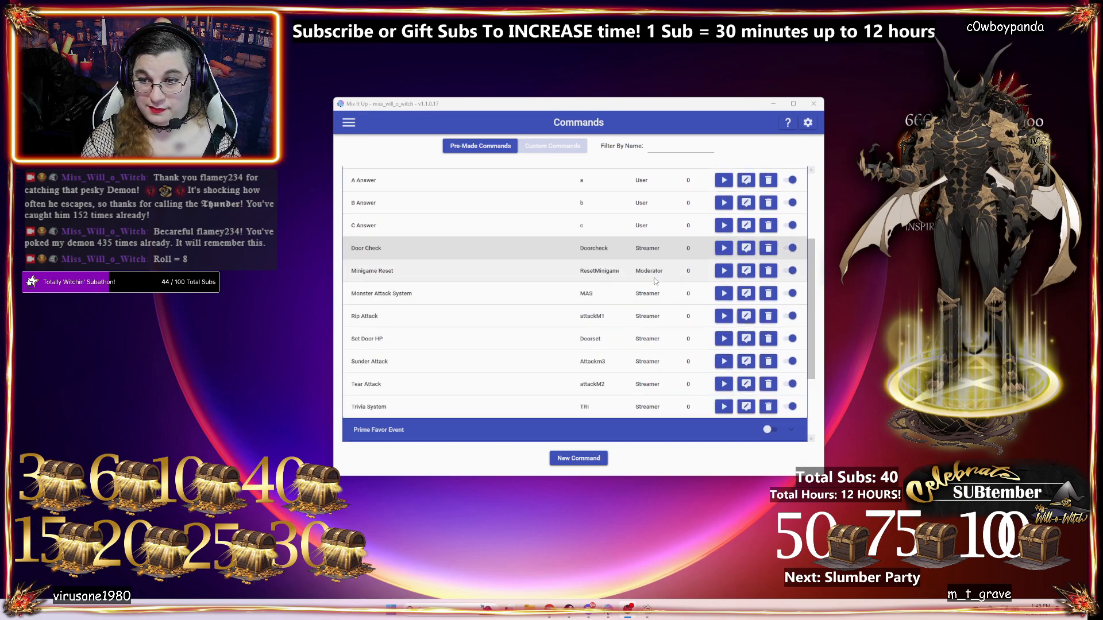
{"action": "scroll", "coordinate": [486, 355], "scroll_direction": "down", "scroll_amount": 3}
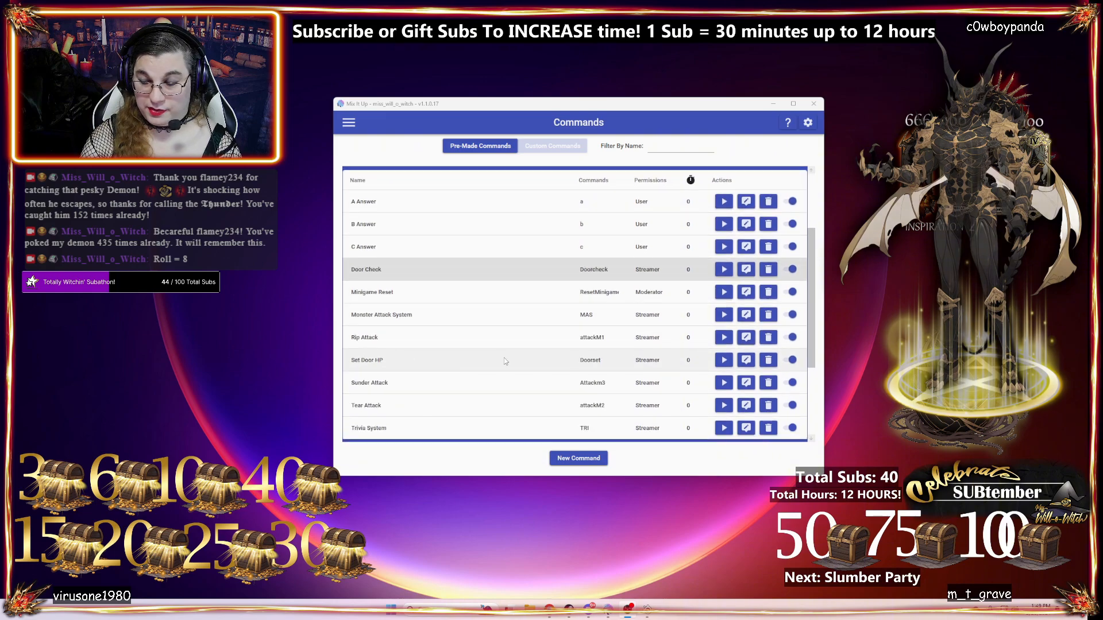
{"action": "scroll", "coordinate": [511, 348], "scroll_direction": "down", "scroll_amount": 1}
{"action": "left_click", "coordinate": [745, 386]}
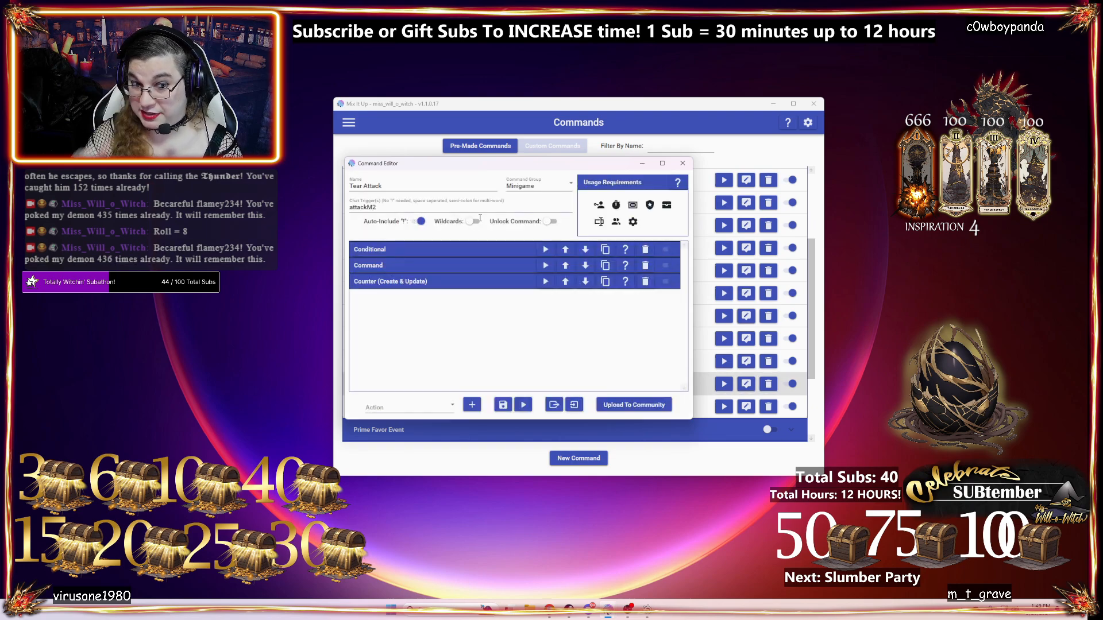
{"action": "left_click", "coordinate": [399, 251]}
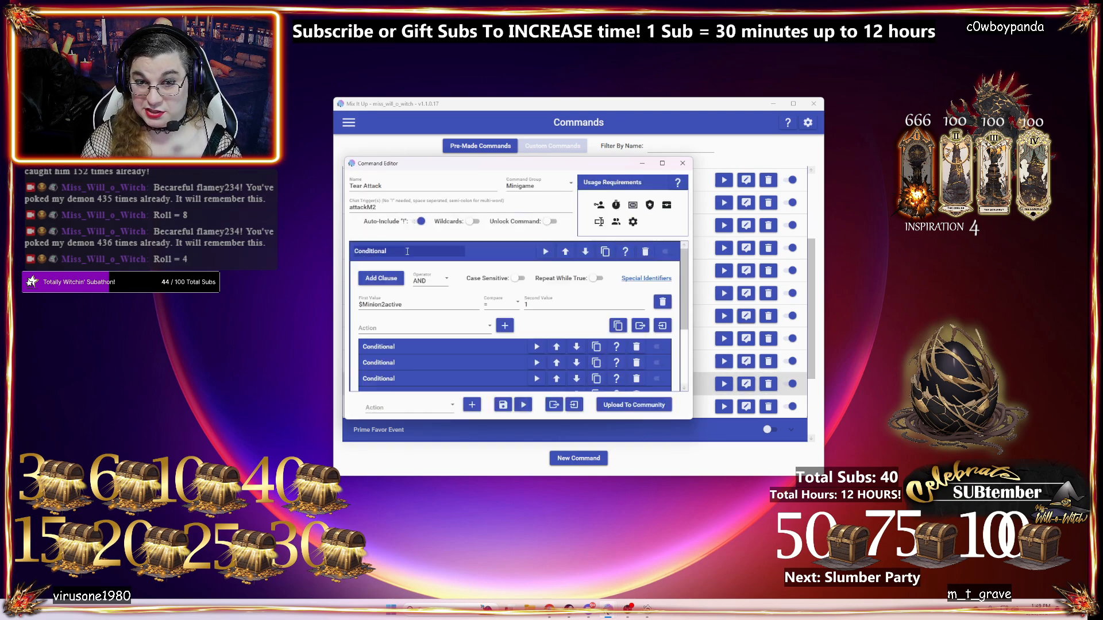
{"action": "scroll", "coordinate": [454, 290], "scroll_direction": "down", "scroll_amount": 2}
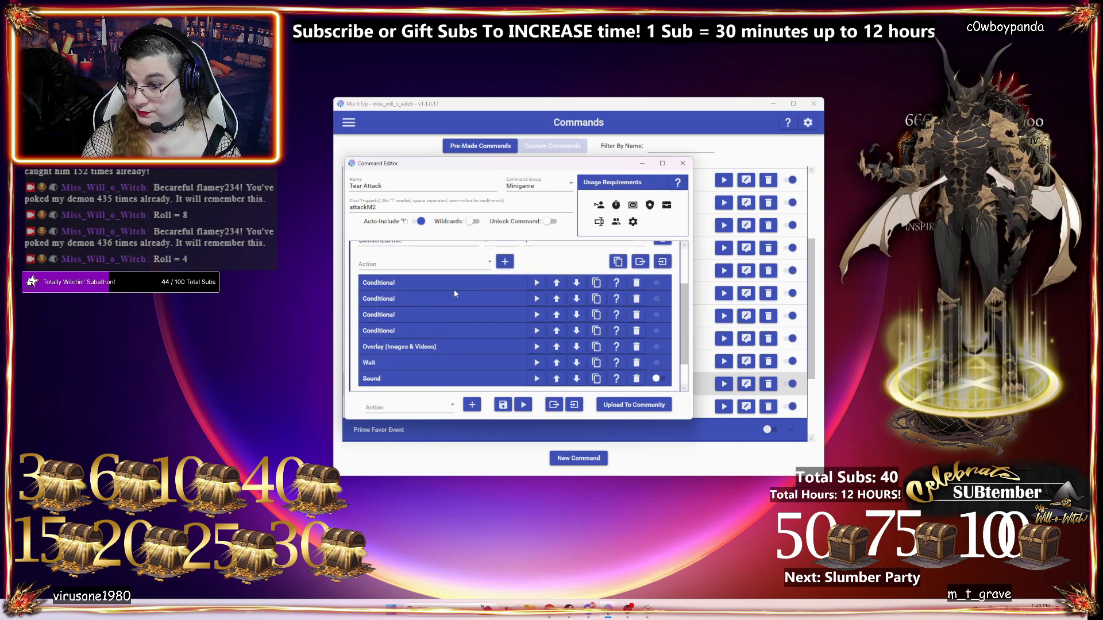
{"action": "scroll", "coordinate": [454, 288], "scroll_direction": "up", "scroll_amount": 1}
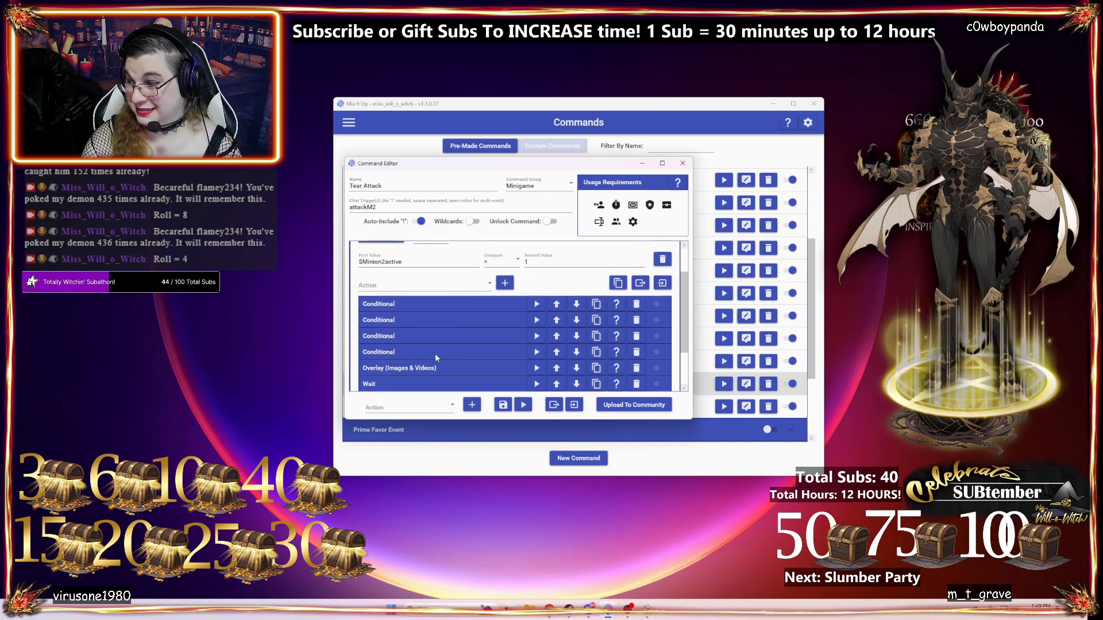
- Move the Commands window higher on the desktop and bring the Tear Attack editor back to the front
{"action": "left_click_drag", "start_coordinate": [462, 107], "coordinate": [457, 79]}
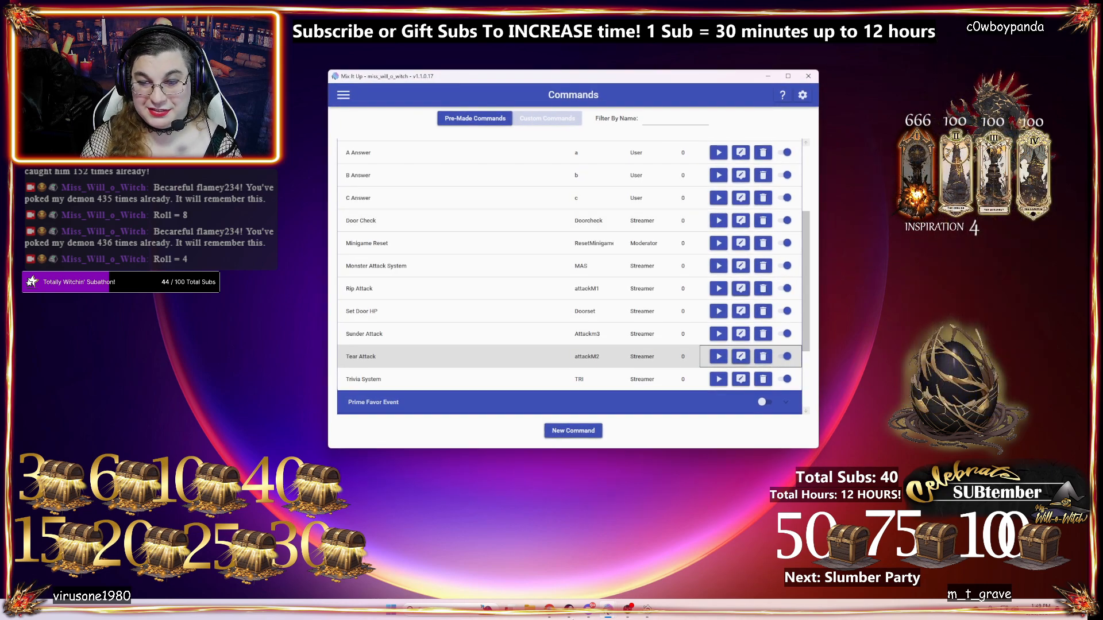
{"action": "mouse_move", "coordinate": [608, 607]}
{"action": "left_click", "coordinate": [641, 569]}
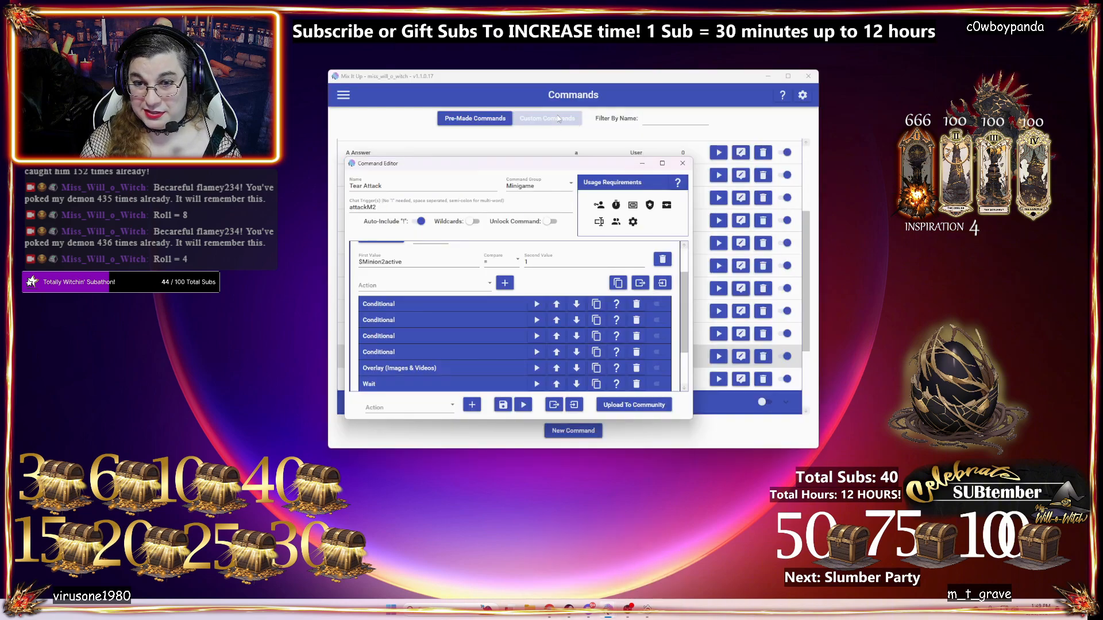
- Expand the first nested conditional in Tear Attack and examine its clauses comparing $door4hp with the other doors' HP
{"action": "scroll", "coordinate": [464, 284], "scroll_direction": "down", "scroll_amount": 1}
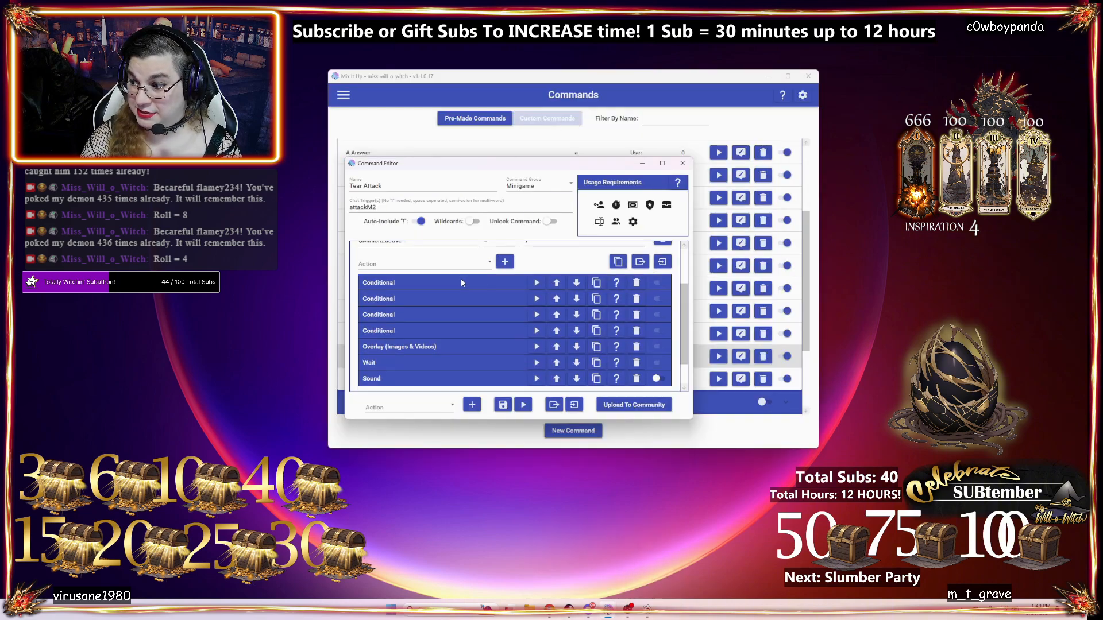
{"action": "left_click", "coordinate": [414, 285]}
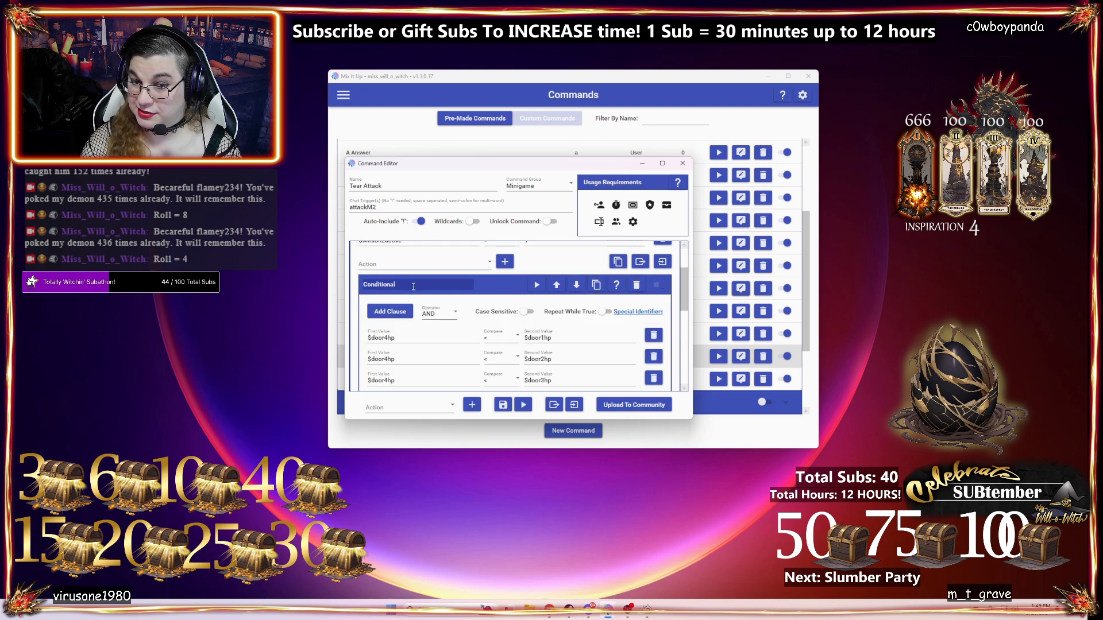
{"action": "scroll", "coordinate": [520, 277], "scroll_direction": "down", "scroll_amount": 1}
{"action": "scroll", "coordinate": [520, 278], "scroll_direction": "up", "scroll_amount": 1}
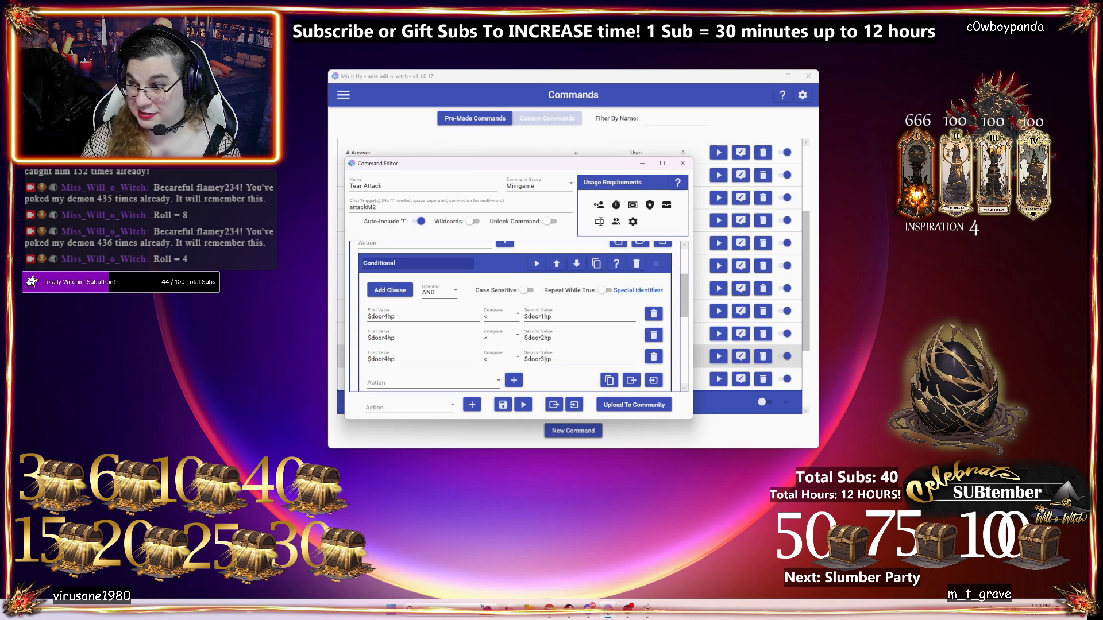
{"action": "scroll", "coordinate": [544, 359], "scroll_direction": "down", "scroll_amount": 5}
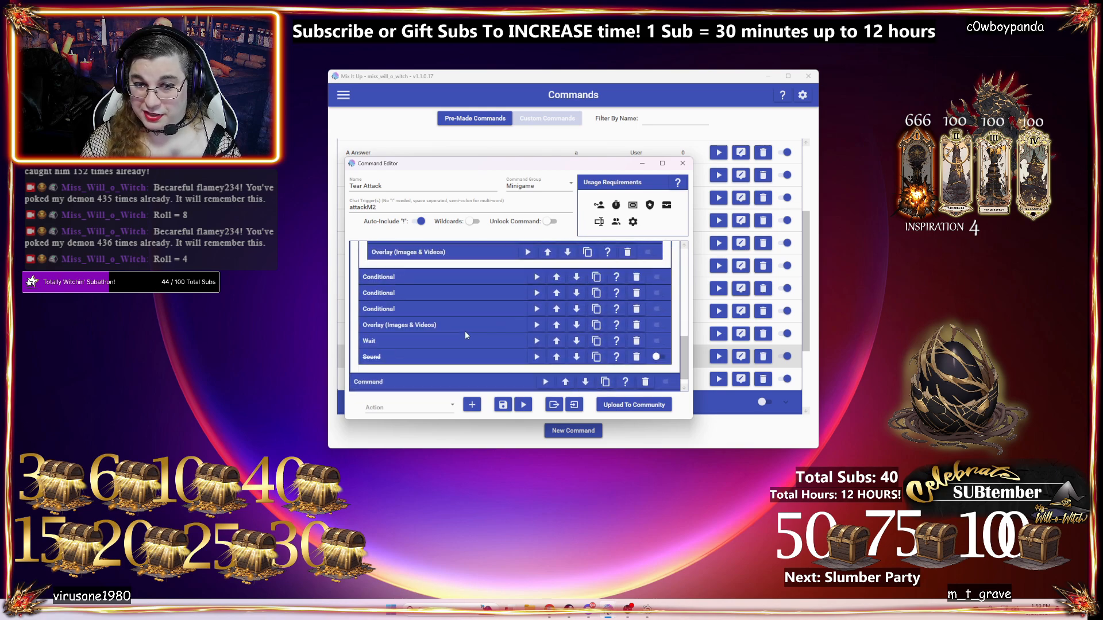
- Expand the second nested conditional and examine its $door3hp comparison clauses and the actions below them
{"action": "left_click", "coordinate": [434, 277]}
{"action": "scroll", "coordinate": [419, 269], "scroll_direction": "down", "scroll_amount": 1}
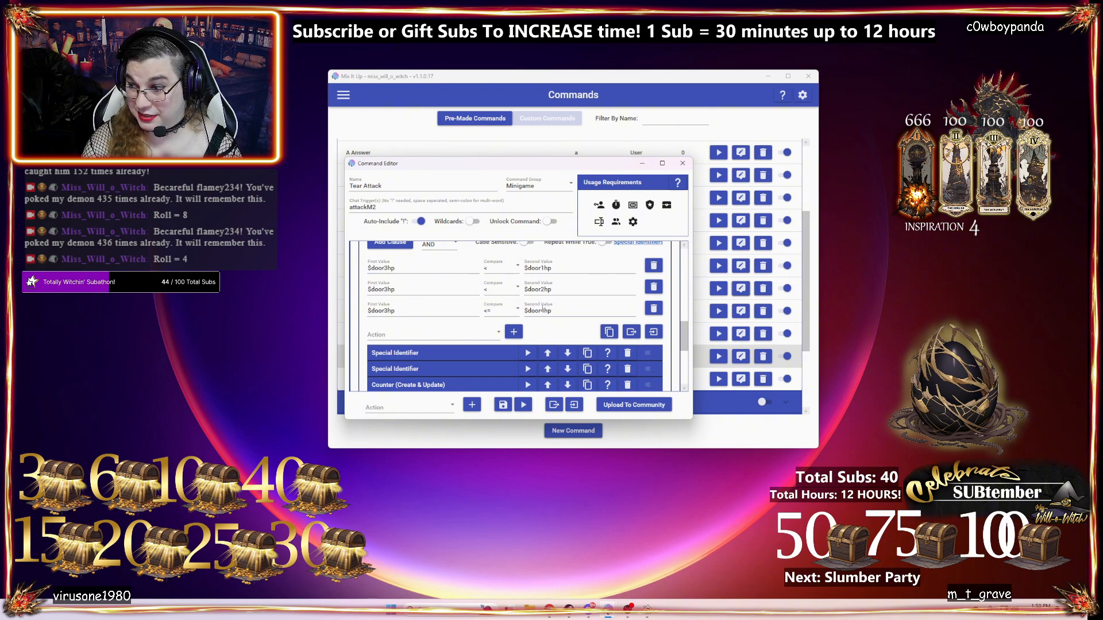
{"action": "scroll", "coordinate": [415, 305], "scroll_direction": "up", "scroll_amount": 2}
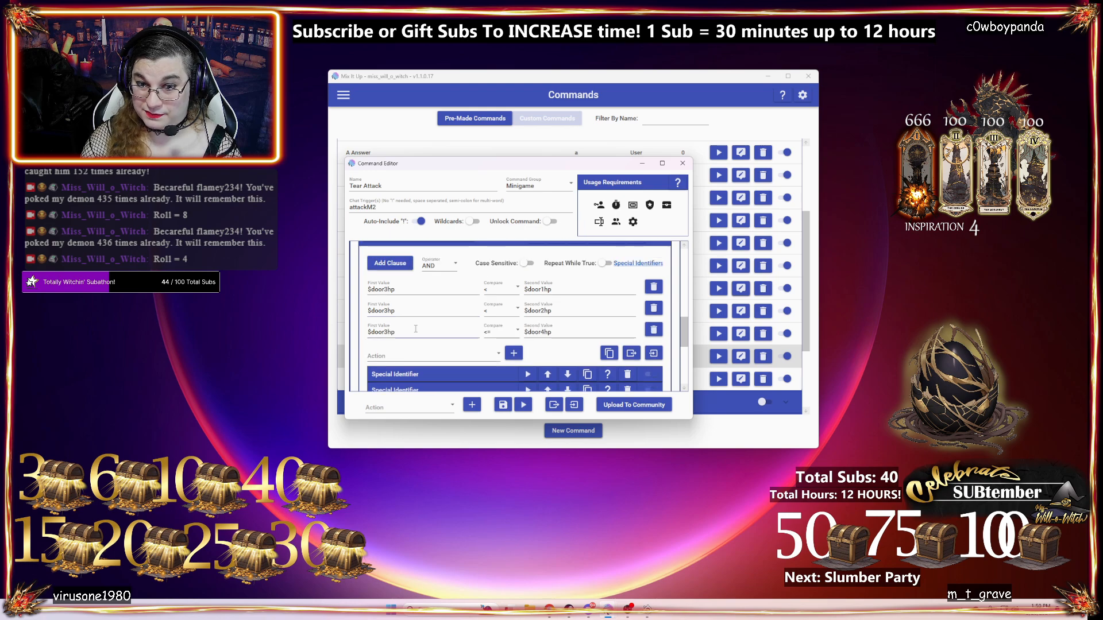
{"action": "scroll", "coordinate": [410, 376], "scroll_direction": "down", "scroll_amount": 10}
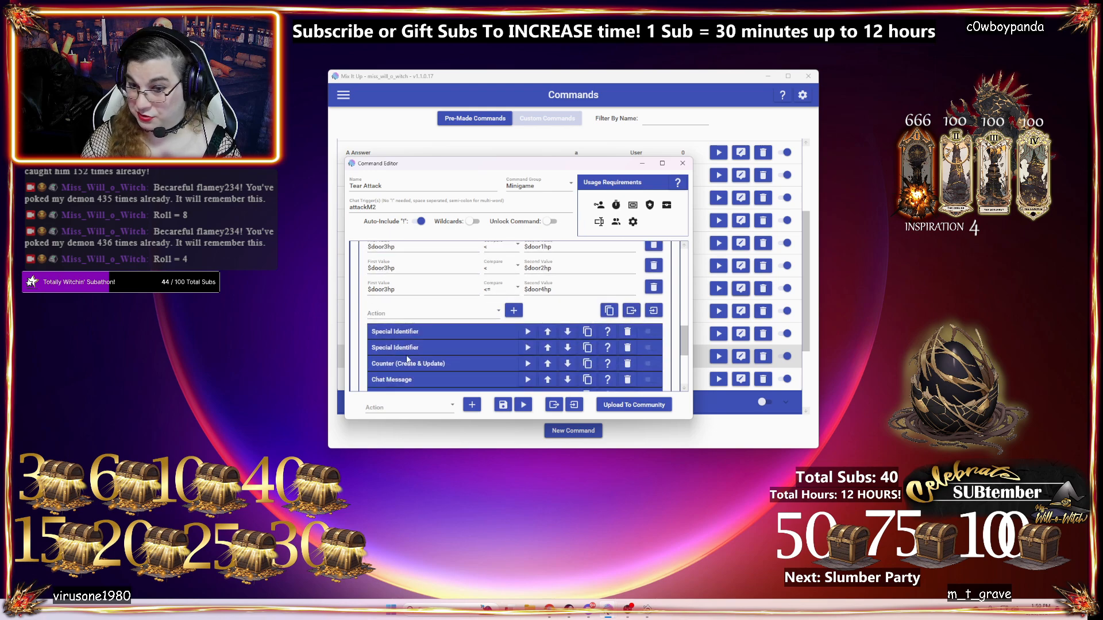
- Expand the third nested conditional and examine its $door2hp comparison clauses and nested actions
{"action": "left_click", "coordinate": [451, 293]}
{"action": "scroll", "coordinate": [458, 292], "scroll_direction": "down", "scroll_amount": 4}
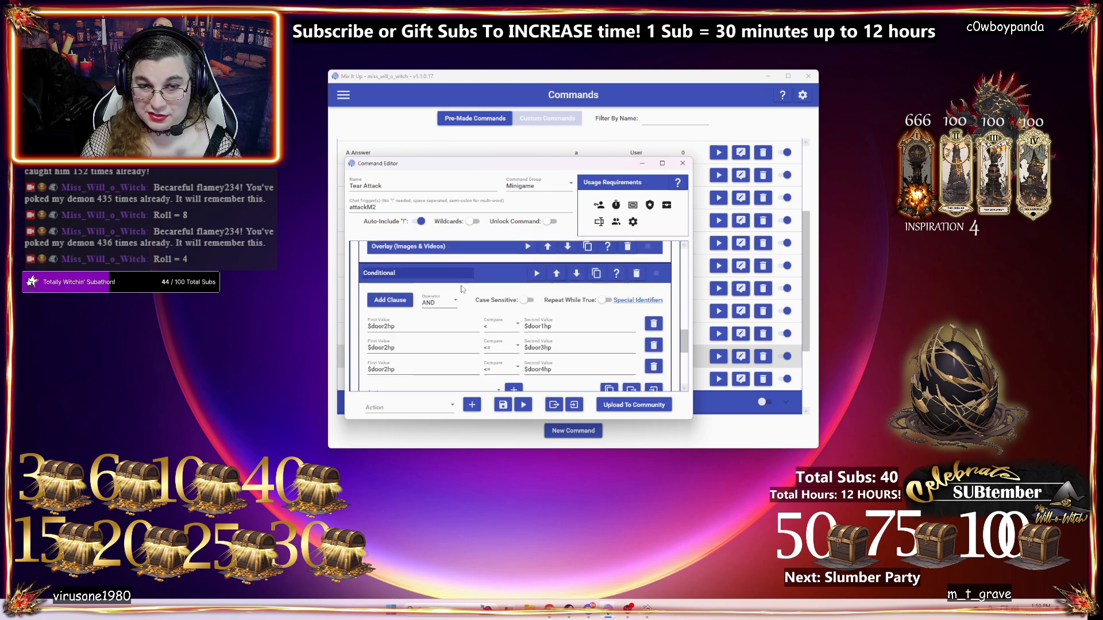
{"action": "scroll", "coordinate": [517, 294], "scroll_direction": "up", "scroll_amount": 2}
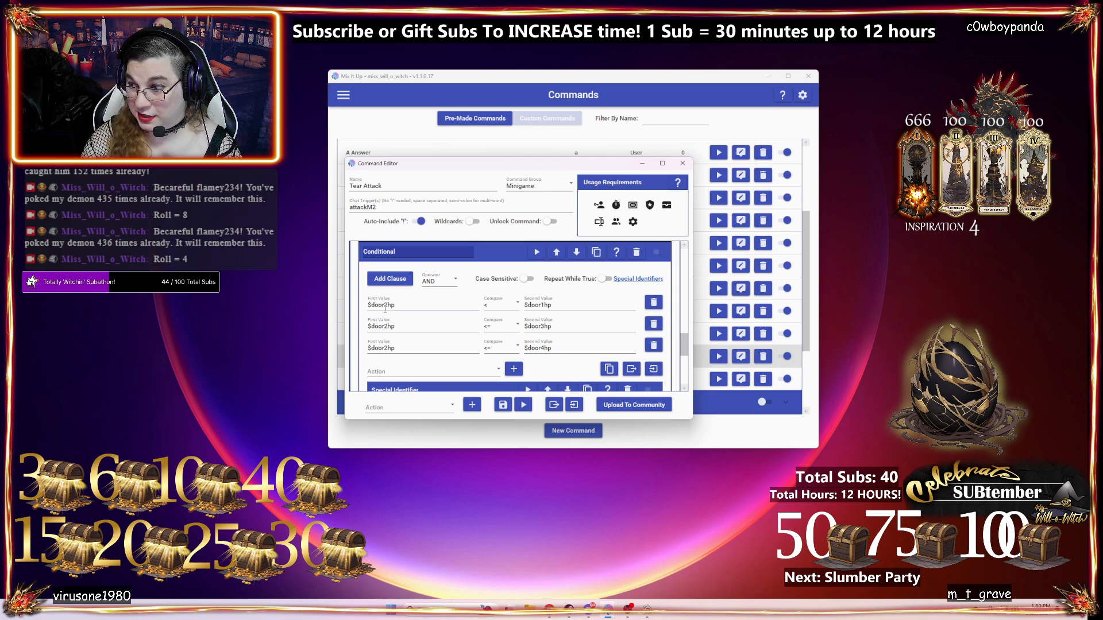
{"action": "scroll", "coordinate": [435, 329], "scroll_direction": "down", "scroll_amount": 3}
{"action": "scroll", "coordinate": [456, 316], "scroll_direction": "down", "scroll_amount": 3}
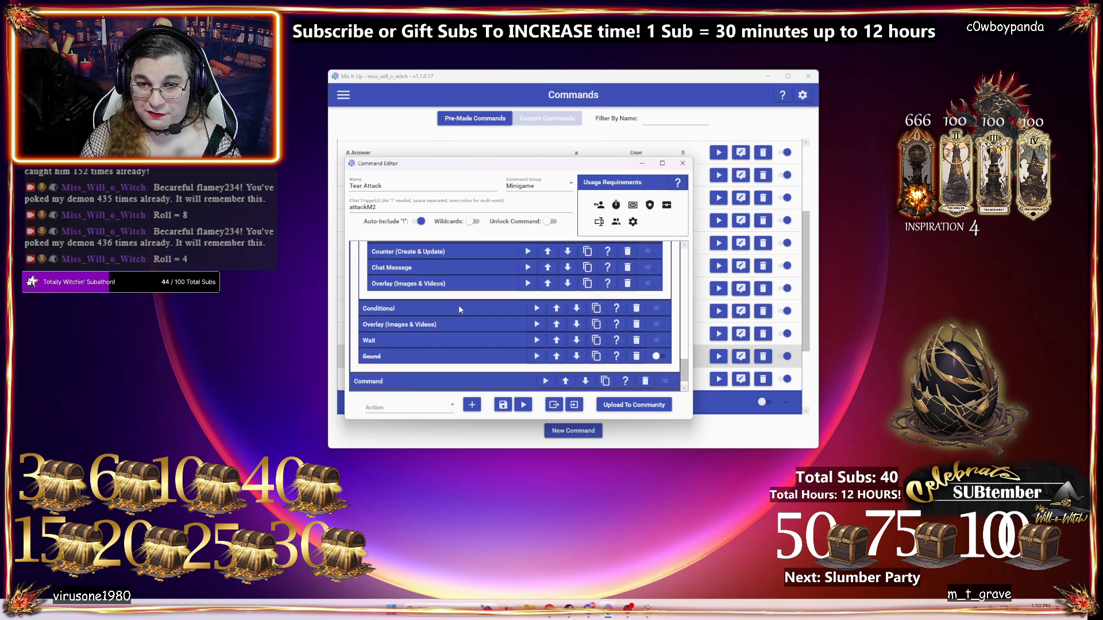
- Examine the fourth nested conditional's $door1hp clauses and actions, and save the Tear Attack command
{"action": "left_click", "coordinate": [460, 309]}
{"action": "scroll", "coordinate": [466, 321], "scroll_direction": "down", "scroll_amount": 5}
{"action": "scroll", "coordinate": [539, 330], "scroll_direction": "up", "scroll_amount": 2}
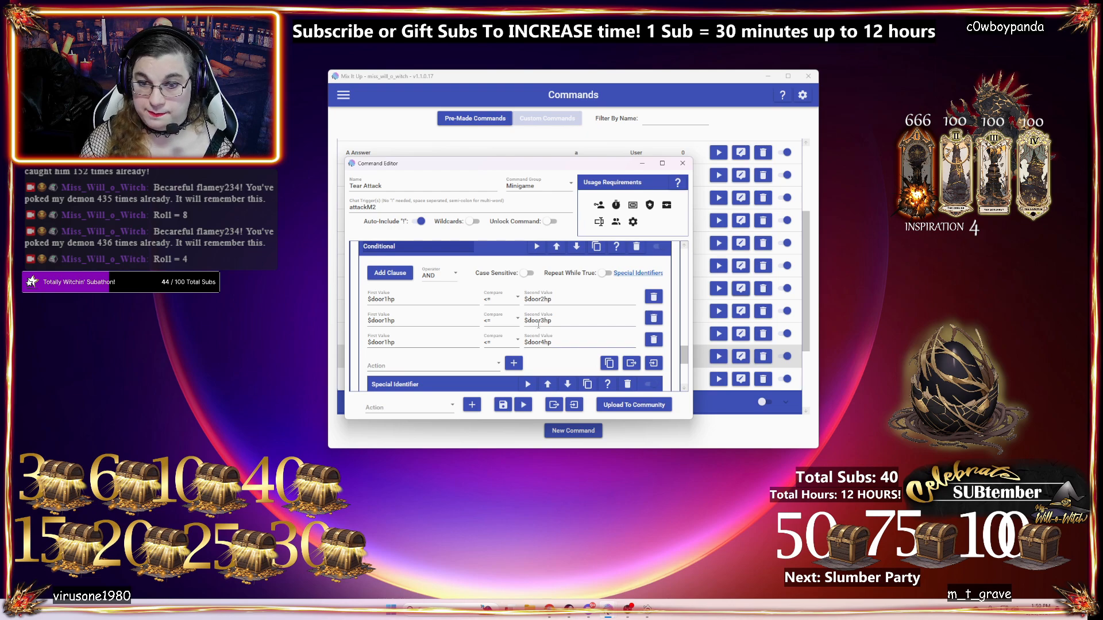
{"action": "scroll", "coordinate": [474, 362], "scroll_direction": "down", "scroll_amount": 5}
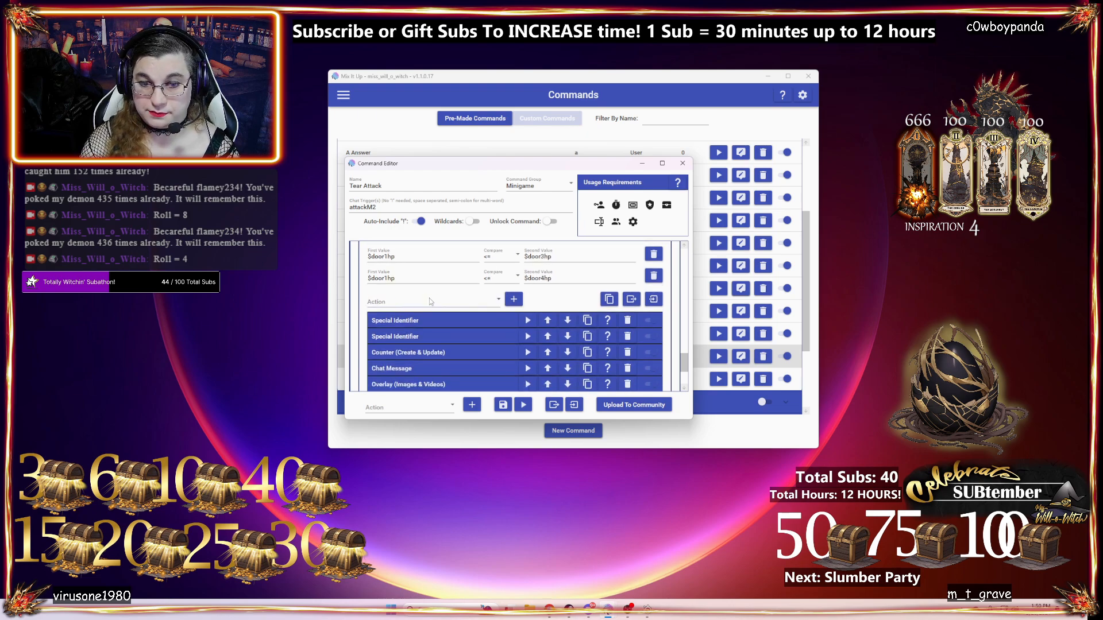
{"action": "left_click", "coordinate": [502, 405]}
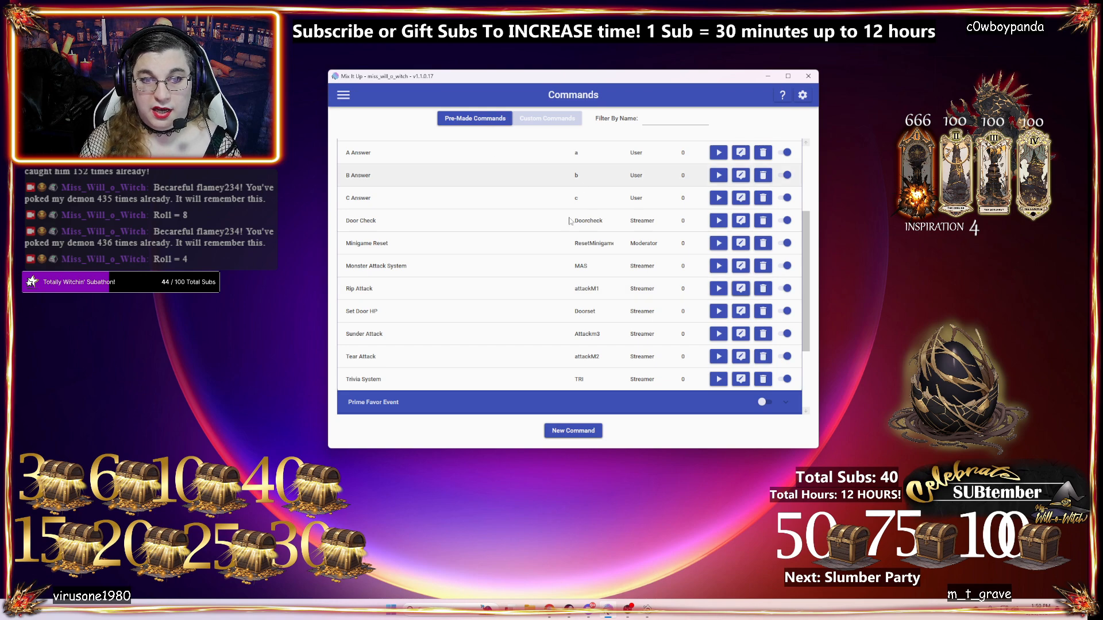
- Reopen the Tear Attack command from the Minigame group in the Command Editor
{"action": "scroll", "coordinate": [402, 178], "scroll_direction": "up", "scroll_amount": 5}
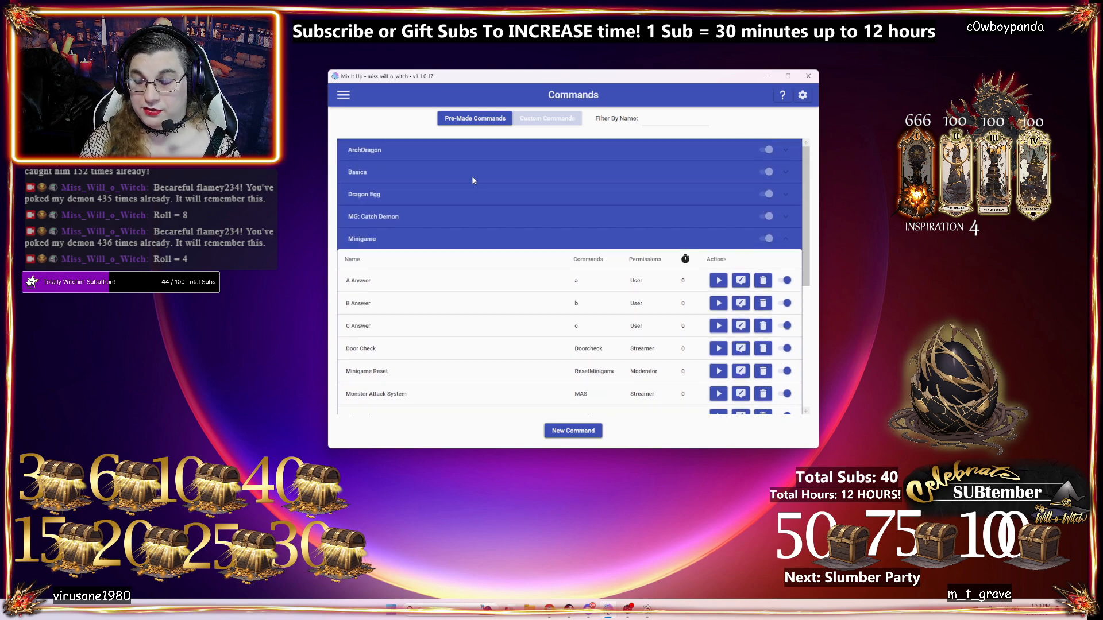
{"action": "scroll", "coordinate": [546, 275], "scroll_direction": "down", "scroll_amount": 5}
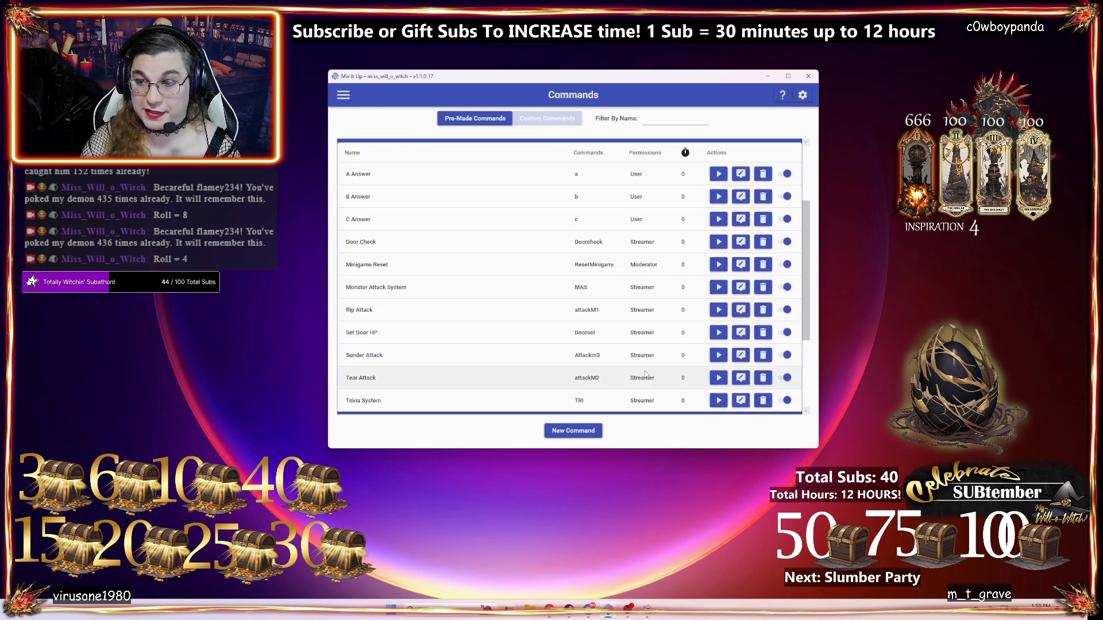
{"action": "left_click", "coordinate": [740, 377]}
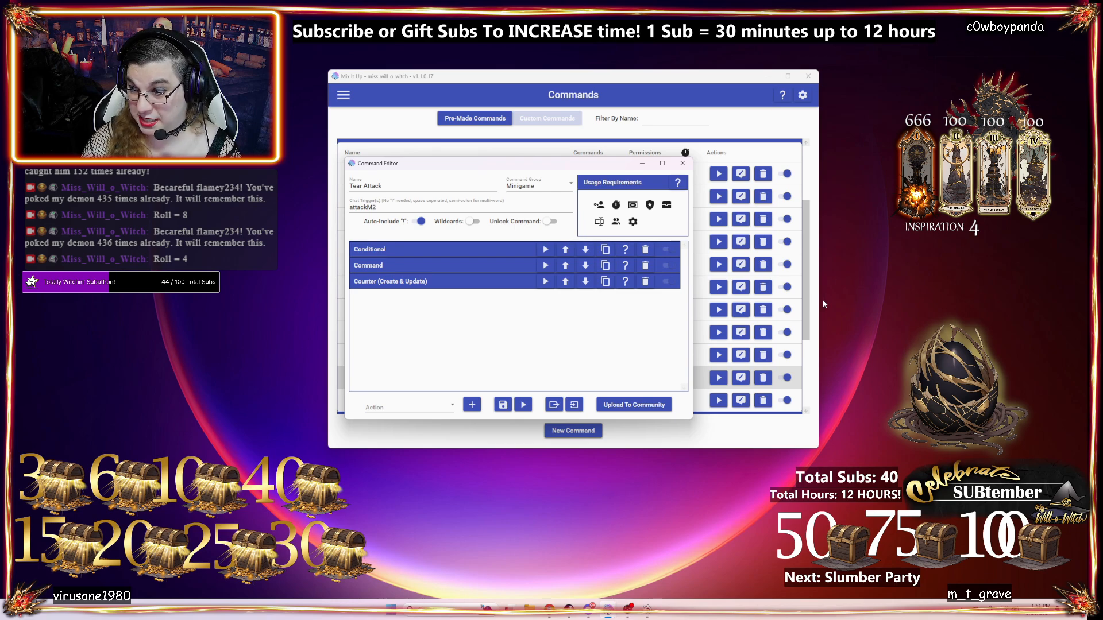
{"action": "left_click", "coordinate": [722, 427]}
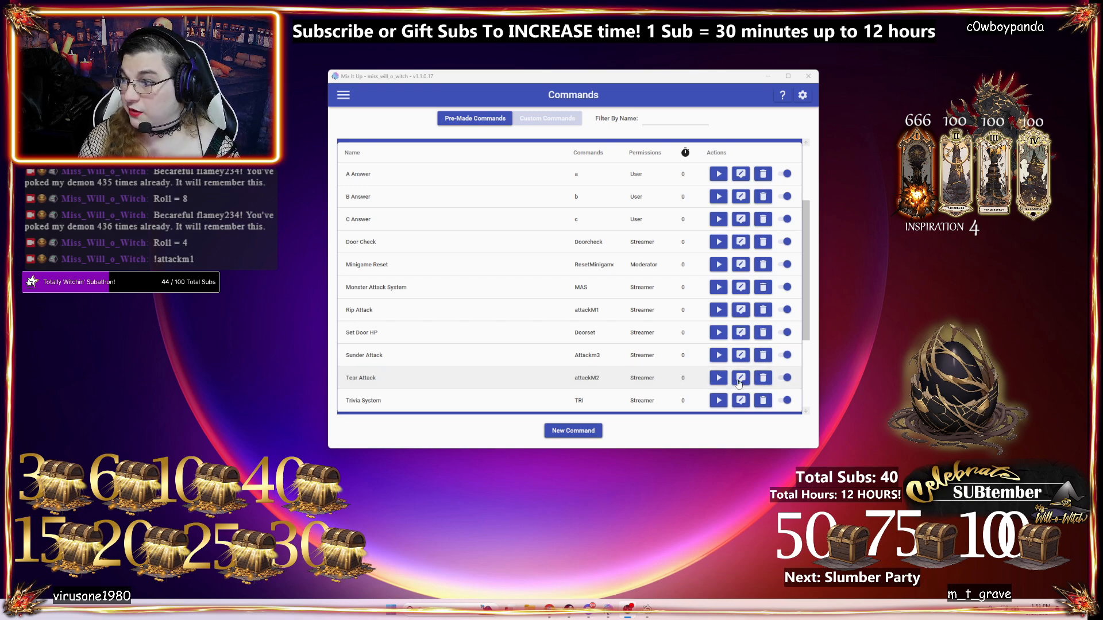
{"action": "left_click", "coordinate": [735, 382]}
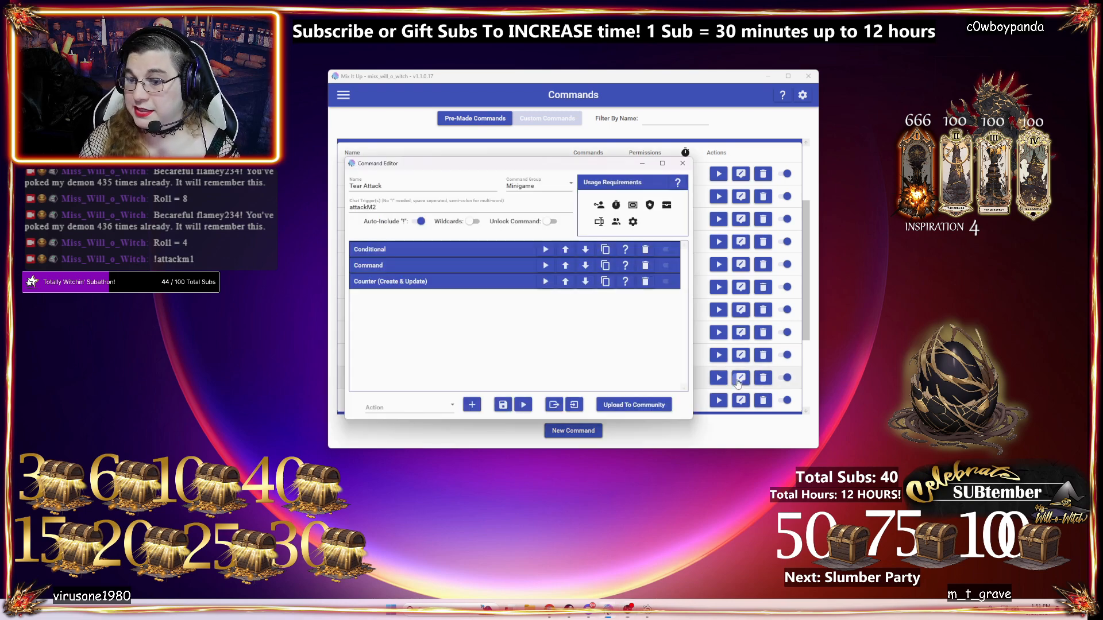
- View the available roles in Tear Attack's usage requirements, keep Streamer selected, and close the editor
{"action": "left_click", "coordinate": [598, 205]}
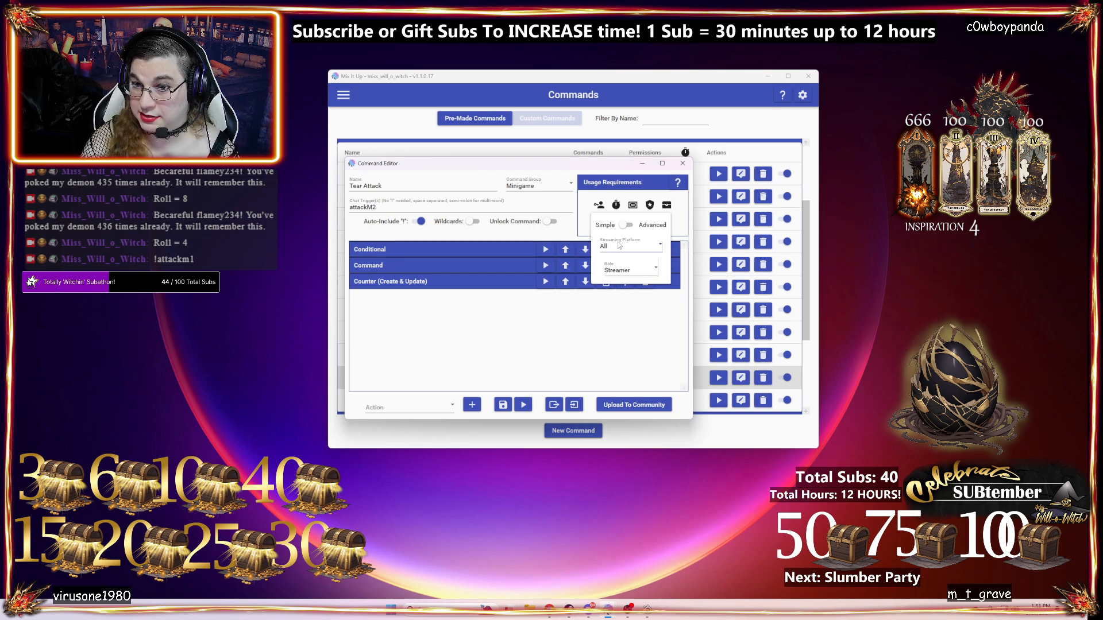
{"action": "left_click", "coordinate": [627, 276]}
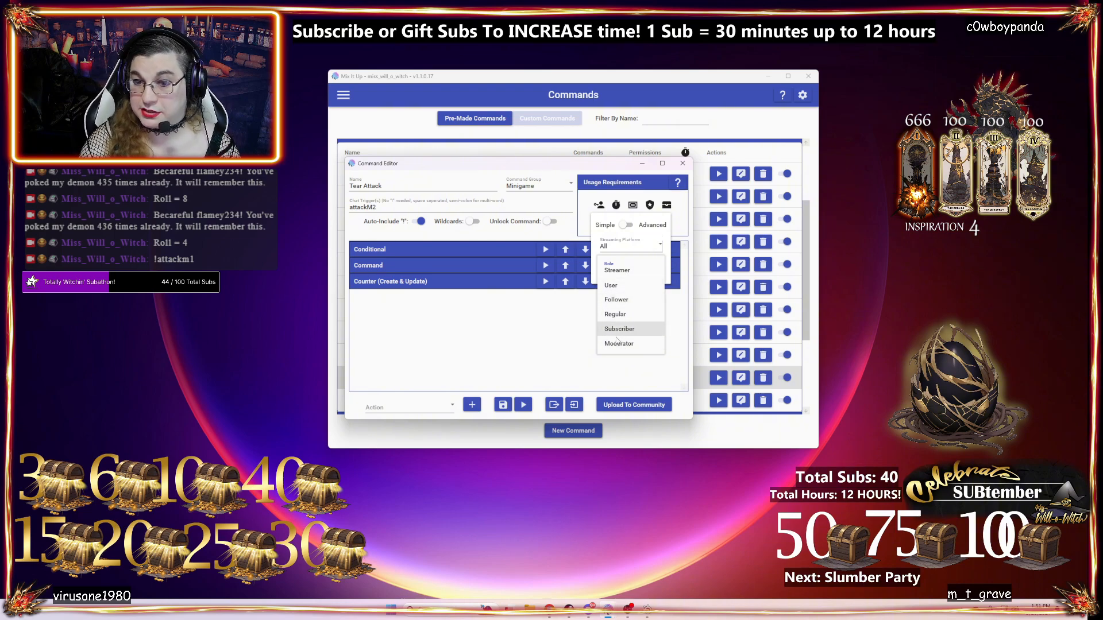
{"action": "left_click", "coordinate": [515, 358]}
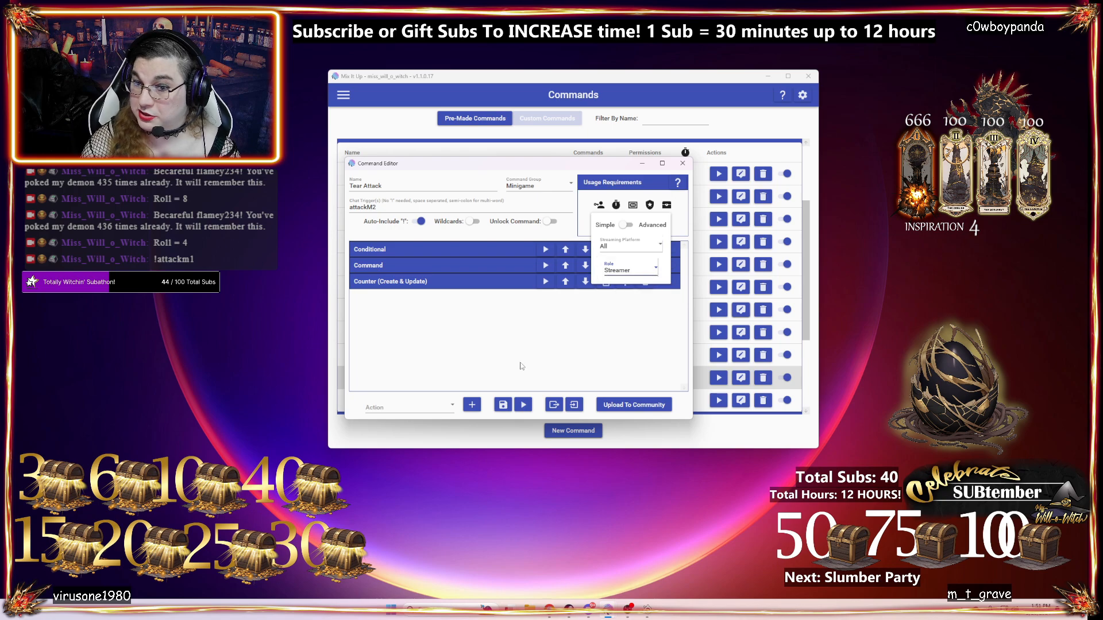
{"action": "left_click", "coordinate": [525, 371]}
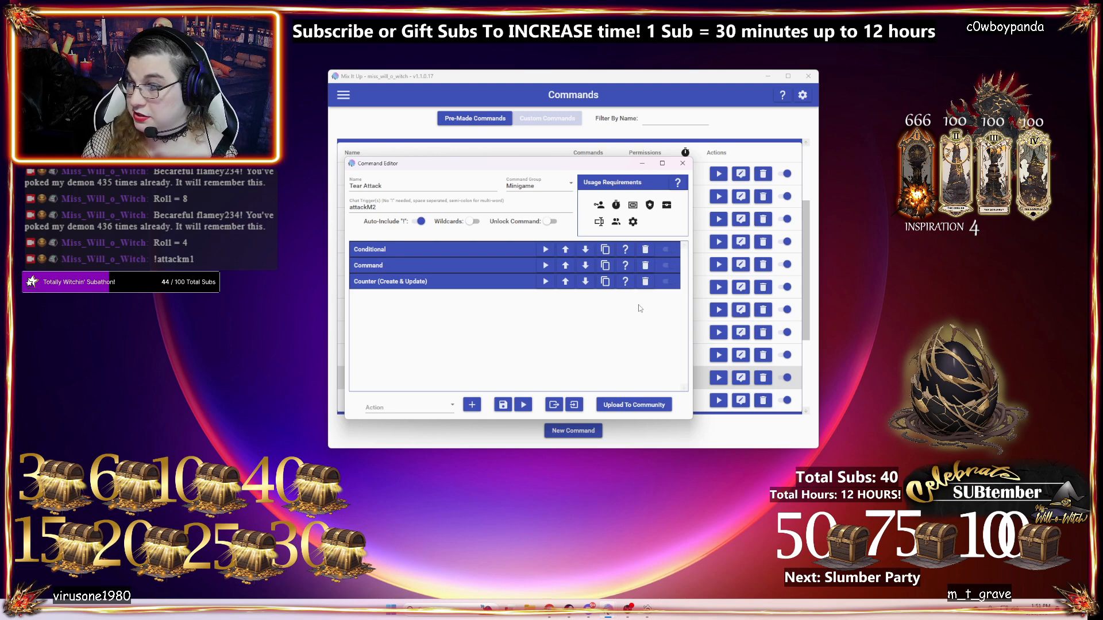
{"action": "left_click", "coordinate": [683, 163]}
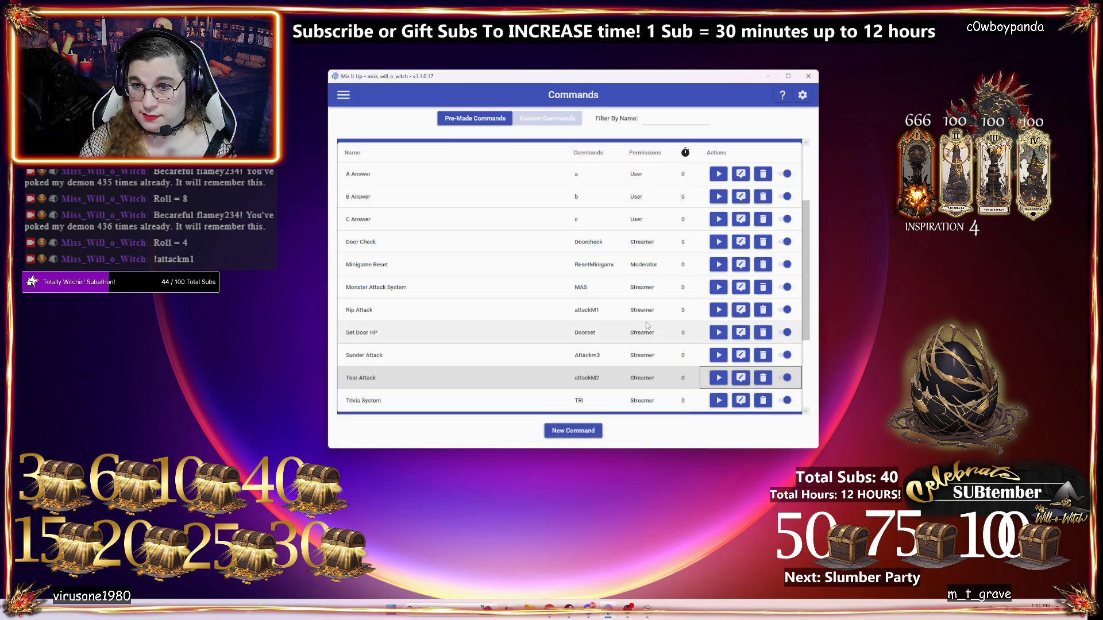
{"action": "scroll", "coordinate": [644, 327], "scroll_direction": "up", "scroll_amount": 1}
{"action": "scroll", "coordinate": [592, 292], "scroll_direction": "down", "scroll_amount": 1}
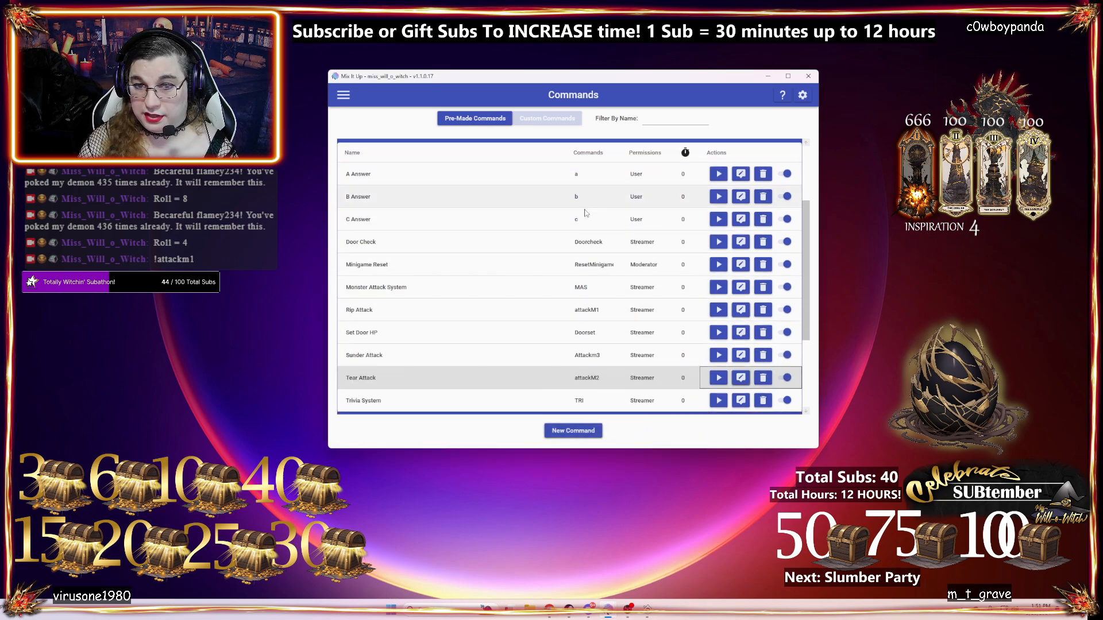
{"action": "scroll", "coordinate": [429, 221], "scroll_direction": "up", "scroll_amount": 1}
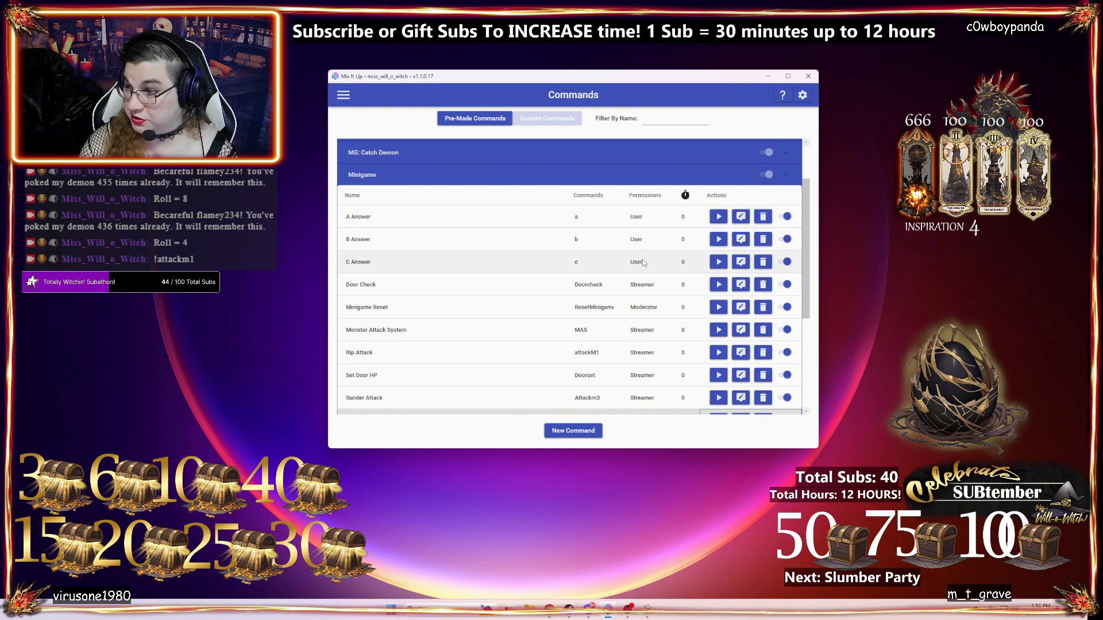
{"action": "scroll", "coordinate": [638, 247], "scroll_direction": "down", "scroll_amount": 1}
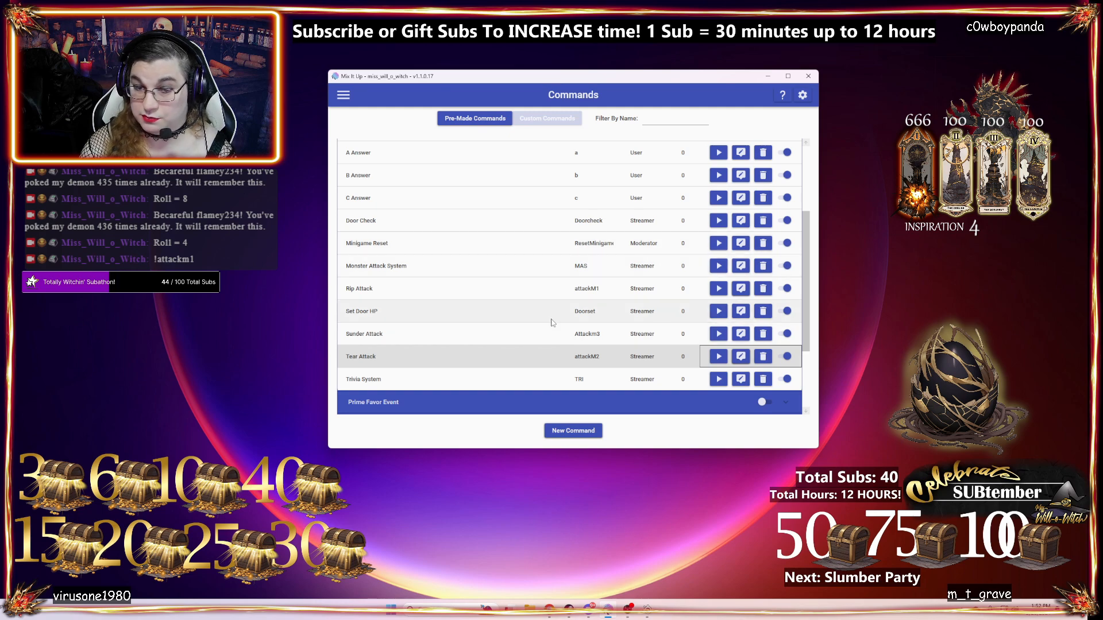
{"action": "scroll", "coordinate": [632, 287], "scroll_direction": "up", "scroll_amount": 2}
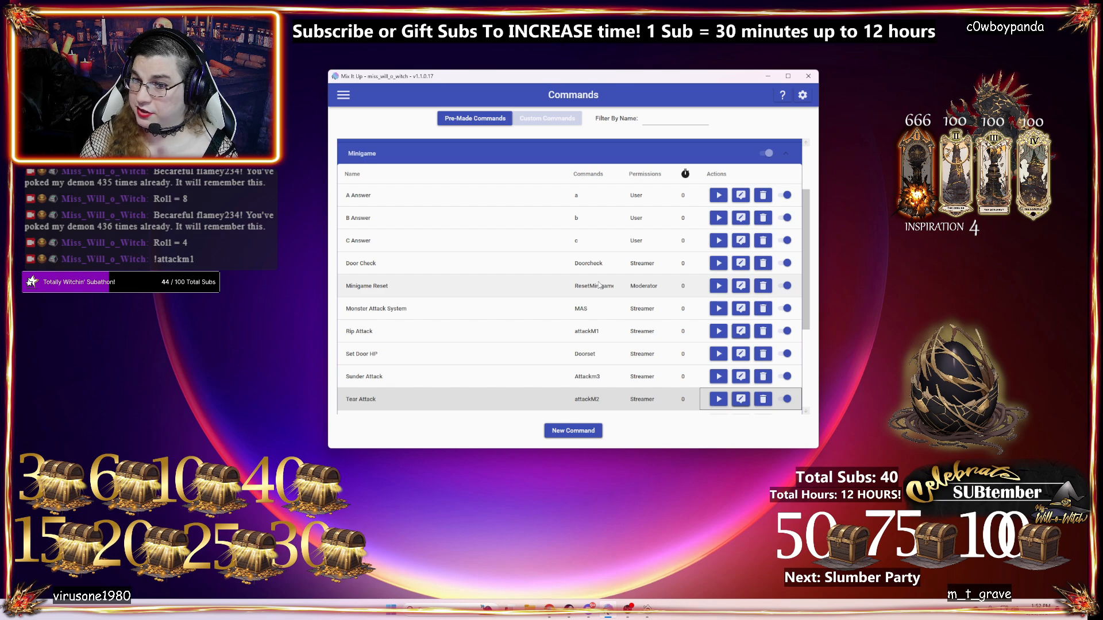
- Open the Cast a Spell reward's command from the Minigame group of Twitch Channel Points and bring its Command Editor to the front
{"action": "scroll", "coordinate": [499, 266], "scroll_direction": "up", "scroll_amount": 3}
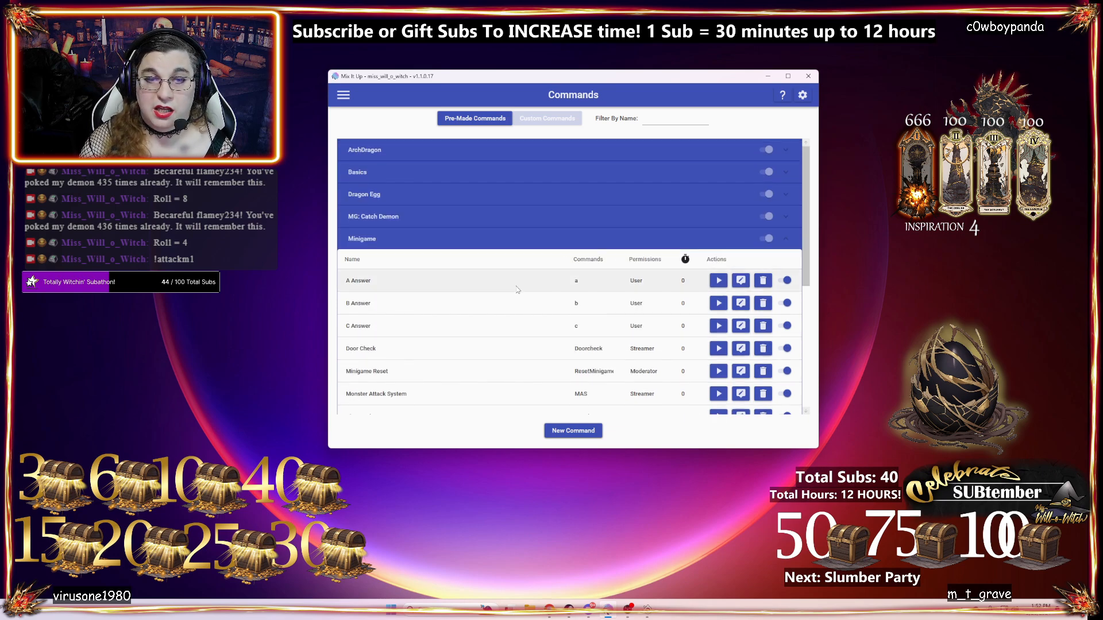
{"action": "left_click", "coordinate": [342, 96]}
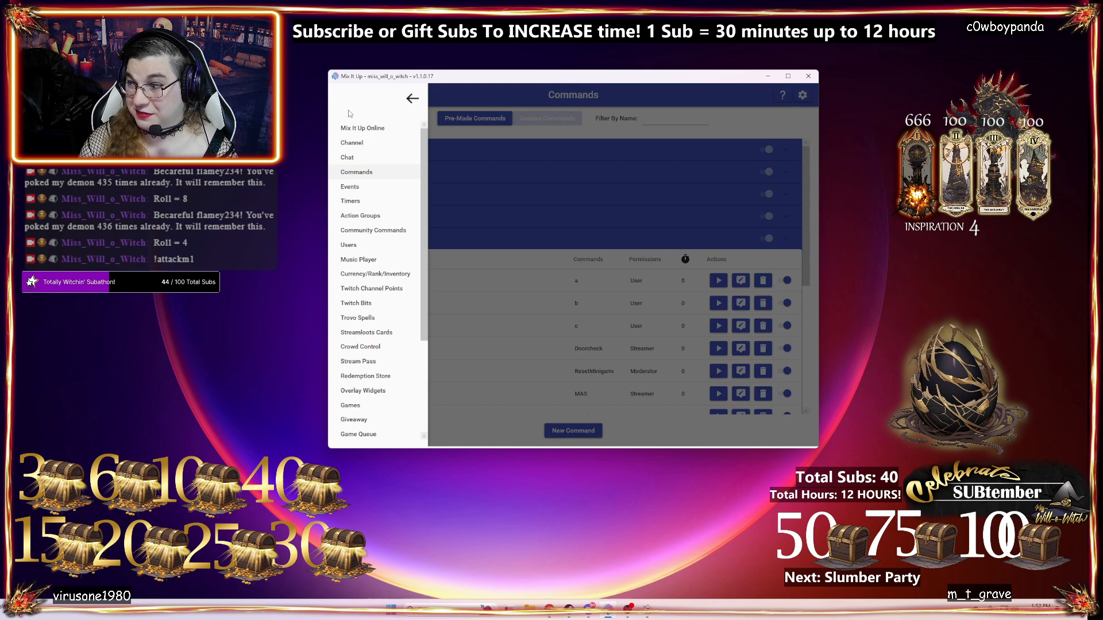
{"action": "left_click", "coordinate": [368, 290]}
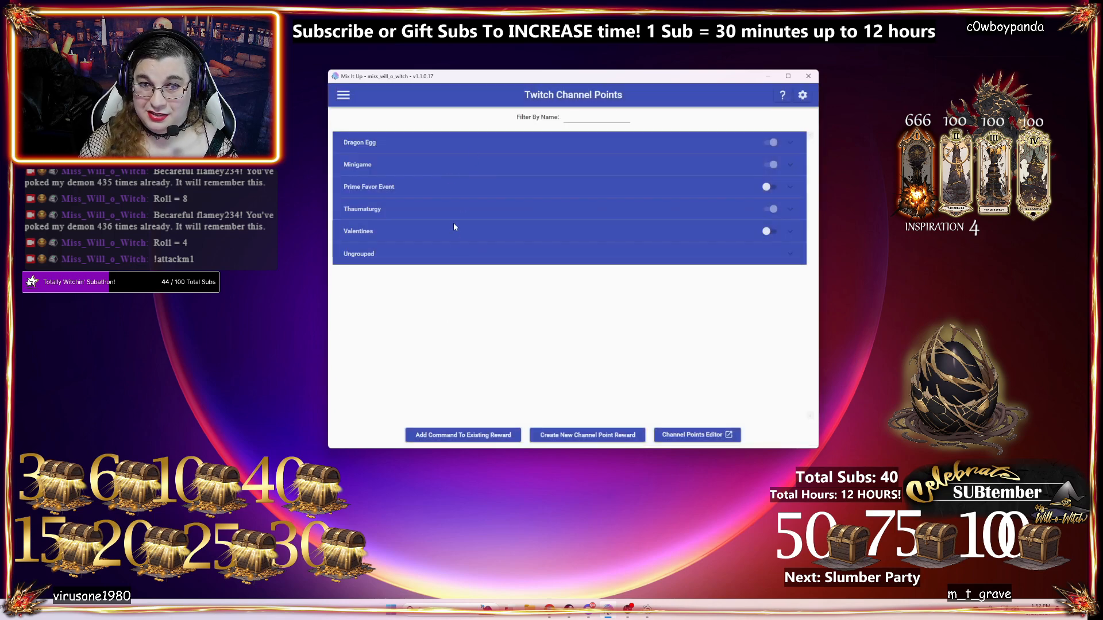
{"action": "left_click", "coordinate": [451, 169]}
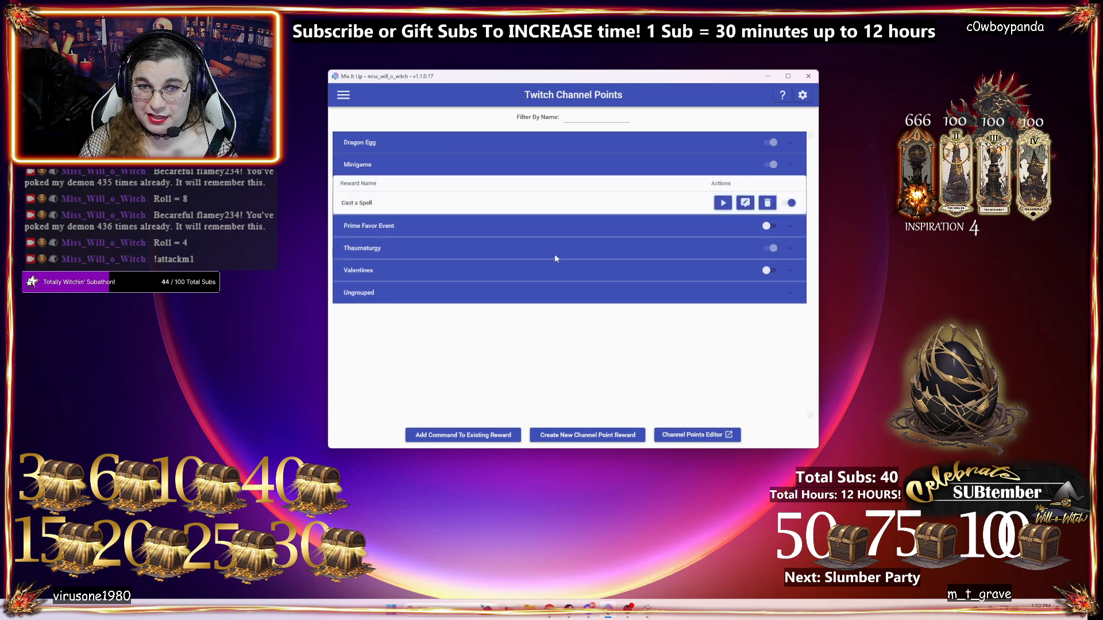
{"action": "left_click", "coordinate": [745, 203]}
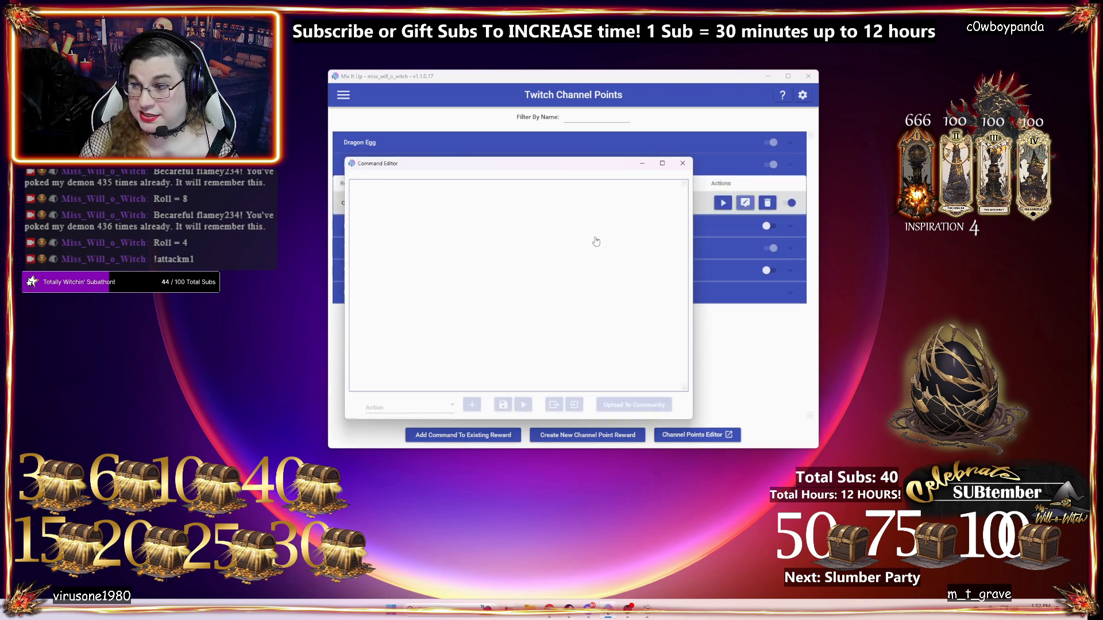
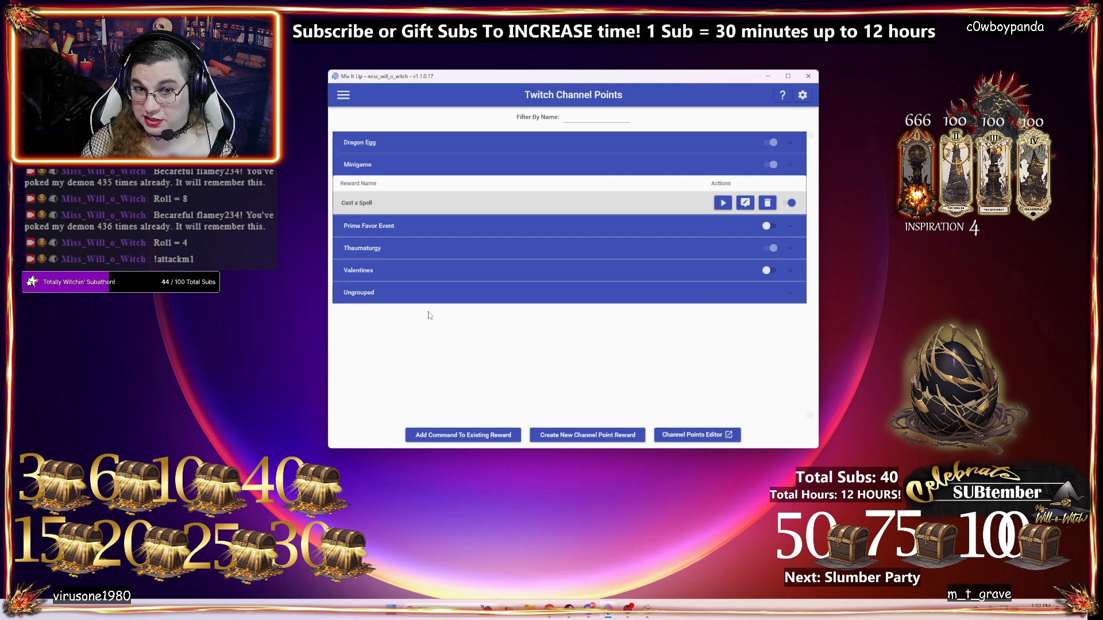
{"action": "mouse_move", "coordinate": [608, 608]}
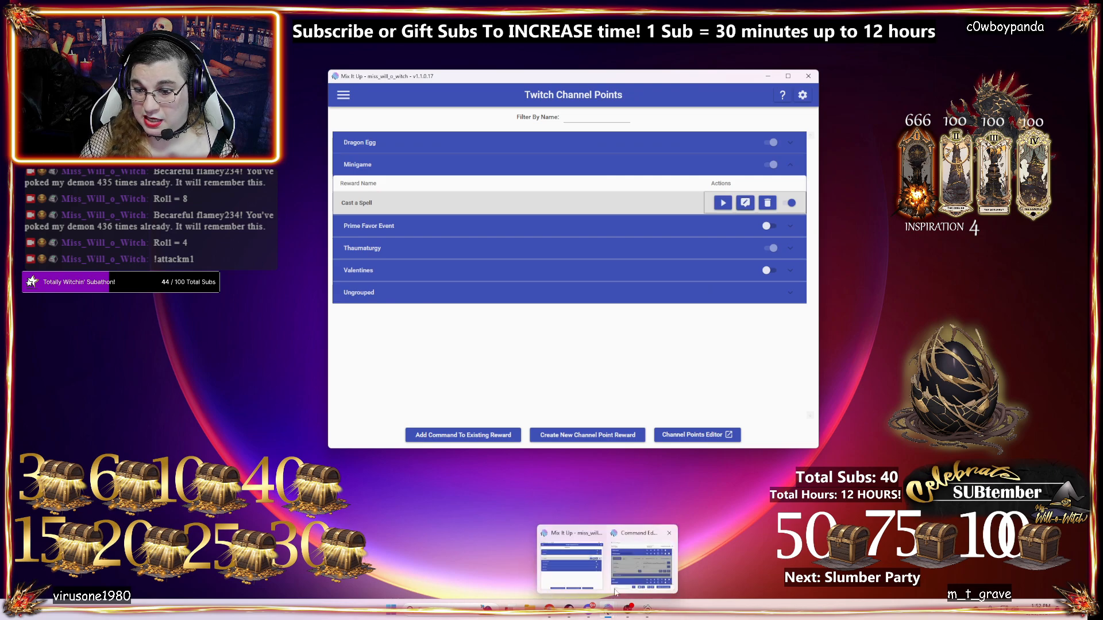
{"action": "left_click", "coordinate": [640, 557]}
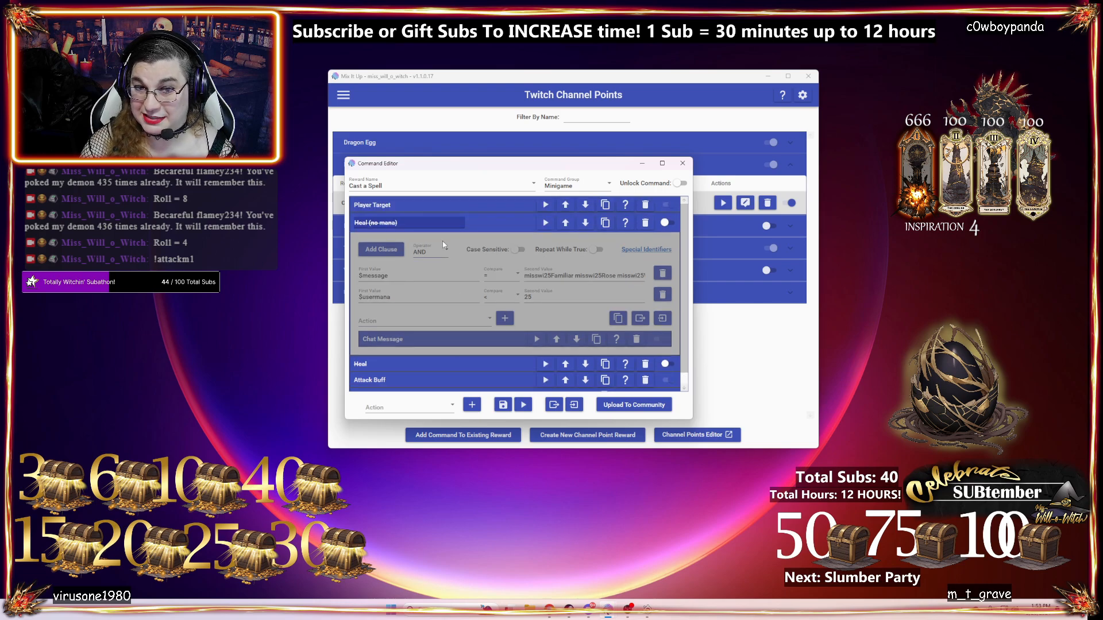
- Collapse the Heal (no mana) action and expand the Attack Buff action in the Cast a Spell command
{"action": "left_click", "coordinate": [499, 228]}
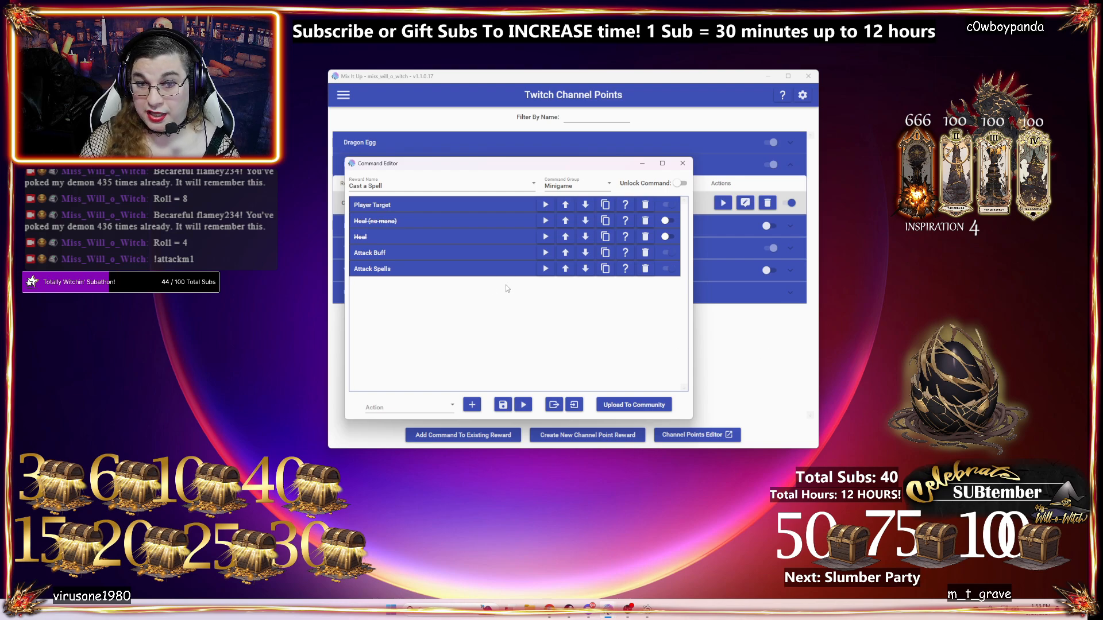
{"action": "left_click", "coordinate": [412, 253]}
{"action": "scroll", "coordinate": [525, 332], "scroll_direction": "down", "scroll_amount": 1}
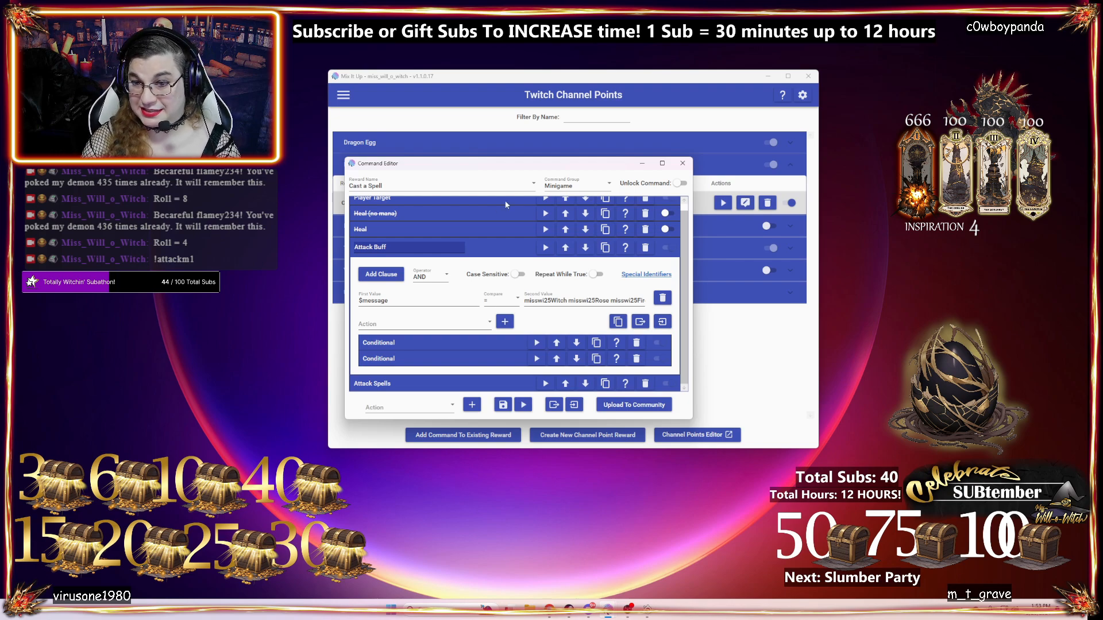
- Copy the full emote combination from the second value of Attack Buff's $message clause and switch to the stream chat
{"action": "left_click", "coordinate": [580, 301]}
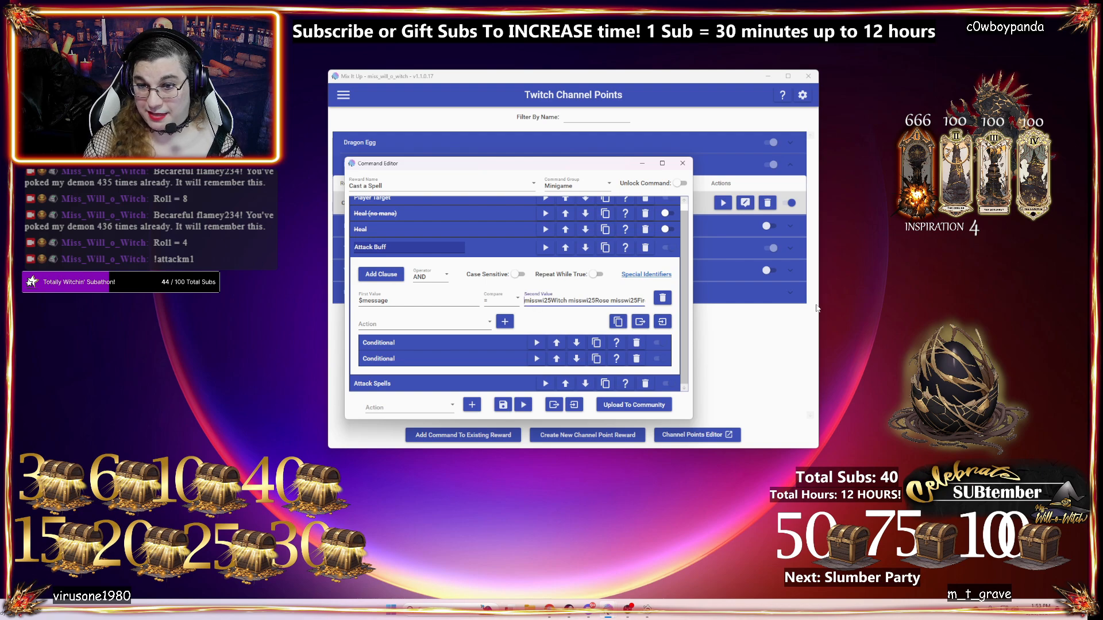
{"action": "key", "text": "End"}
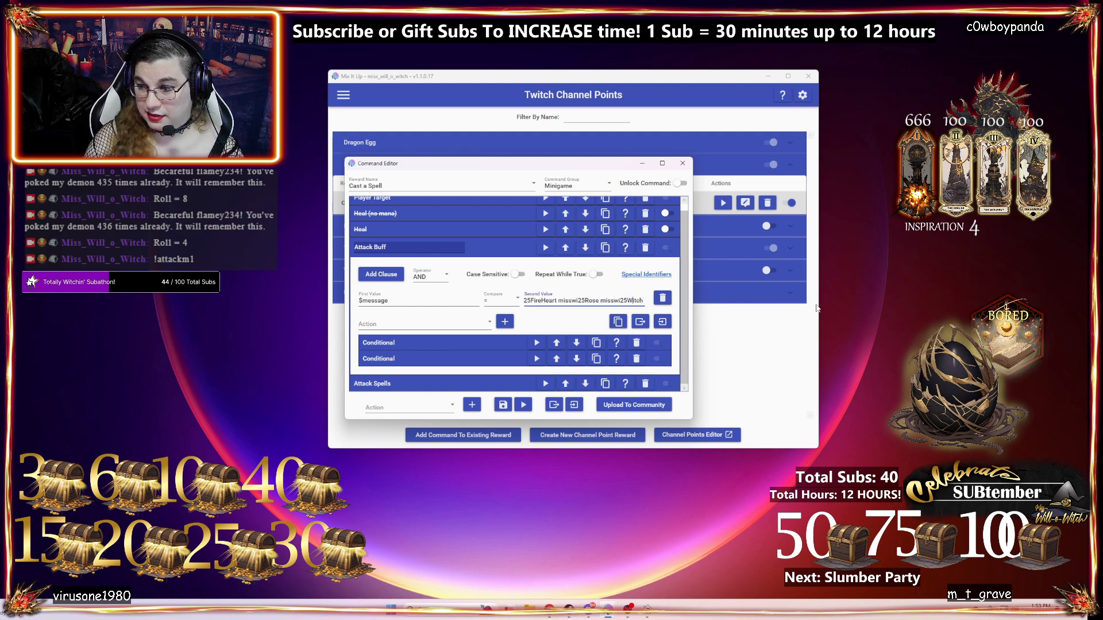
{"action": "key", "text": "Left"}
{"action": "key", "text": "Left"}
{"action": "key", "text": "Left"}
{"action": "key", "text": "Left"}
{"action": "key", "text": "Left"}
{"action": "key", "text": "Left"}
{"action": "key", "text": "Left"}
{"action": "key", "text": "Left"}
{"action": "key", "text": "Left"}
{"action": "key", "text": "Left"}
{"action": "key", "text": "Left"}
{"action": "key", "text": "Left"}
{"action": "key", "text": "Left"}
{"action": "key", "text": "Left"}
{"action": "key", "text": "Left"}
{"action": "key", "text": "Left"}
{"action": "key", "text": "Left"}
{"action": "key", "text": "Left"}
{"action": "key", "text": "Left"}
{"action": "key", "text": "Left"}
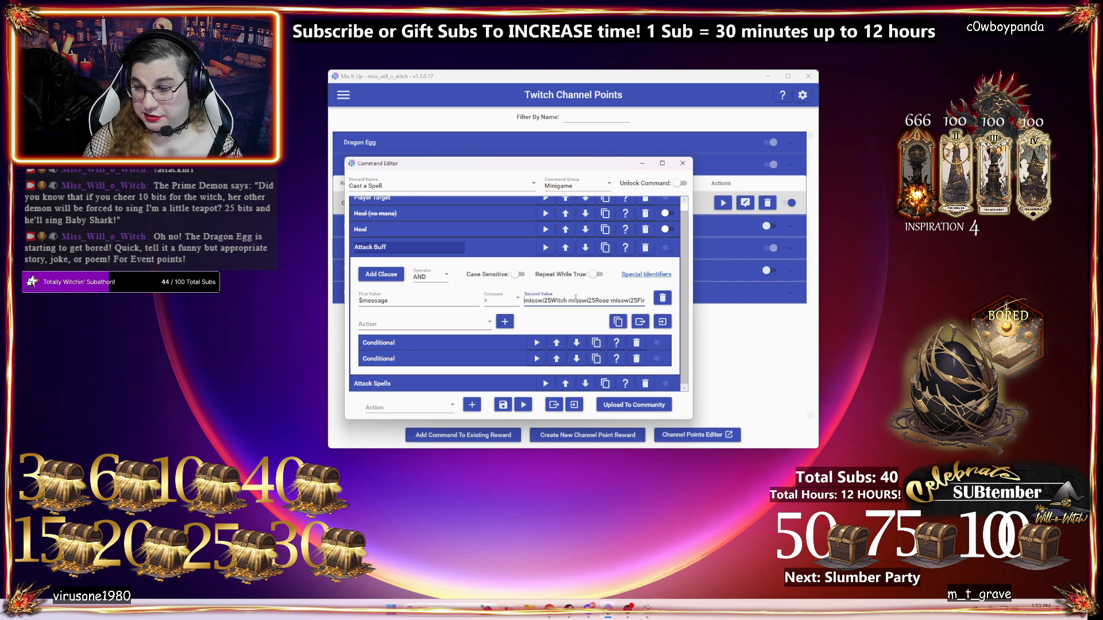
{"action": "key", "text": "shift+Right"}
{"action": "key", "text": "shift+Right"}
{"action": "key", "text": "shift+Right"}
{"action": "key", "text": "shift+Right"}
{"action": "key", "text": "shift+Right"}
{"action": "key", "text": "shift+Right"}
{"action": "key", "text": "shift+Right"}
{"action": "key", "text": "shift+Right"}
{"action": "key", "text": "shift+Right"}
{"action": "key", "text": "shift+Right"}
{"action": "key", "text": "shift+Right"}
{"action": "key", "text": "shift+Right"}
{"action": "key", "text": "shift+Right"}
{"action": "key", "text": "shift+Right"}
{"action": "key", "text": "shift+Right"}
{"action": "key", "text": "shift+Right"}
{"action": "key", "text": "shift+Right"}
{"action": "key", "text": "shift+Right"}
{"action": "key", "text": "shift+Right"}
{"action": "key", "text": "shift+Right"}
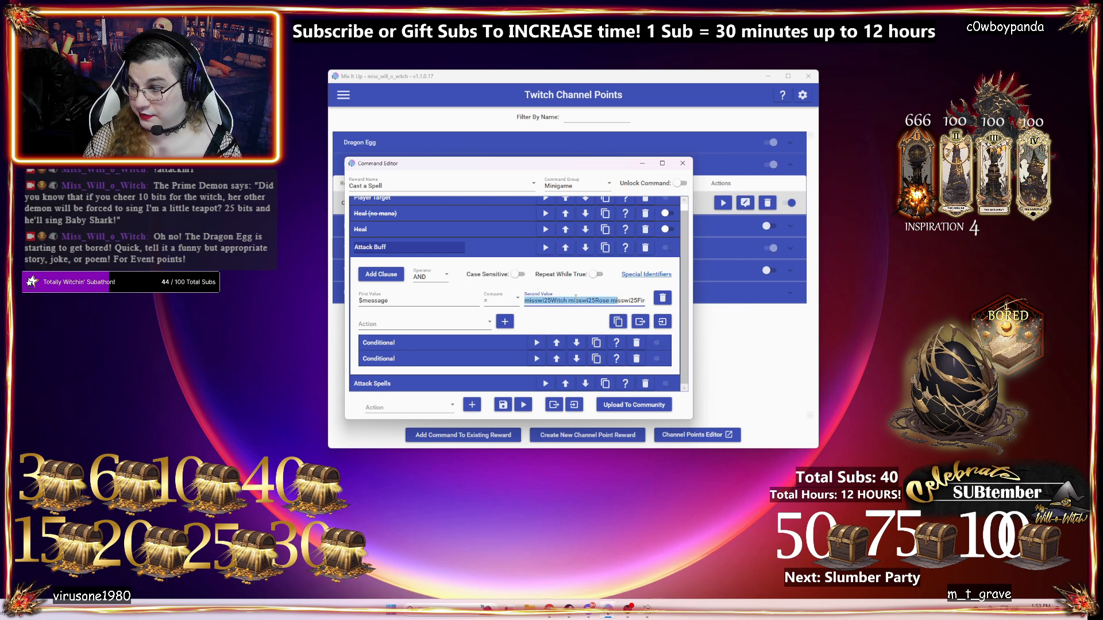
{"action": "key", "text": "shift+Right"}
{"action": "key", "text": "shift+Right"}
{"action": "key", "text": "shift+Right"}
{"action": "key", "text": "shift+Right"}
{"action": "key", "text": "shift+Right"}
{"action": "key", "text": "shift+Right"}
{"action": "key", "text": "shift+Right"}
{"action": "key", "text": "shift+Right"}
{"action": "key", "text": "shift+Right"}
{"action": "key", "text": "shift+Right"}
{"action": "key", "text": "shift+Right"}
{"action": "key", "text": "shift+Right"}
{"action": "key", "text": "shift+Right"}
{"action": "key", "text": "shift+Right"}
{"action": "key", "text": "shift+Right"}
{"action": "key", "text": "shift+Right"}
{"action": "key", "text": "shift+Right"}
{"action": "key", "text": "shift+Right"}
{"action": "key", "text": "shift+Right"}
{"action": "key", "text": "shift+Right"}
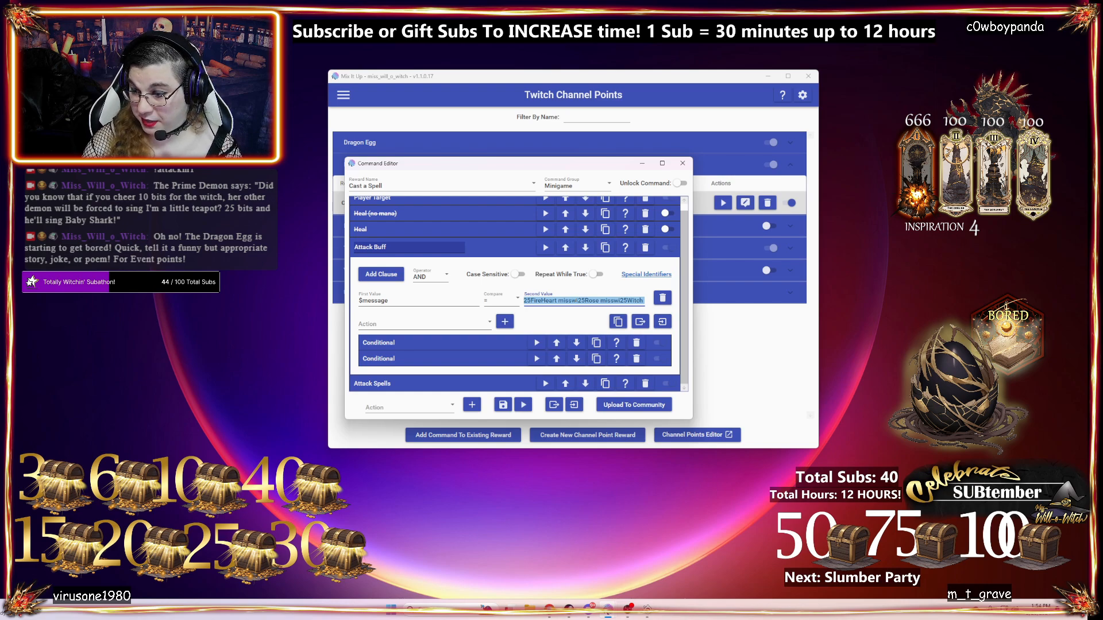
{"action": "key", "text": "alt+Tab"}
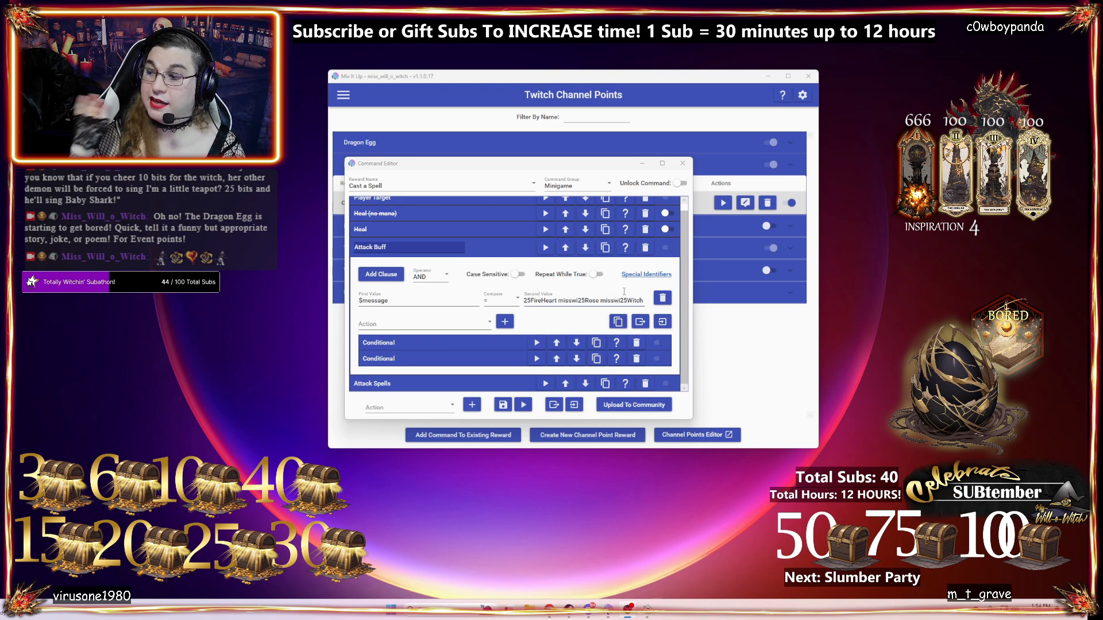
- Expand both nested conditionals inside Attack Buff for a quick view, and collapse them again
{"action": "left_click", "coordinate": [426, 323]}
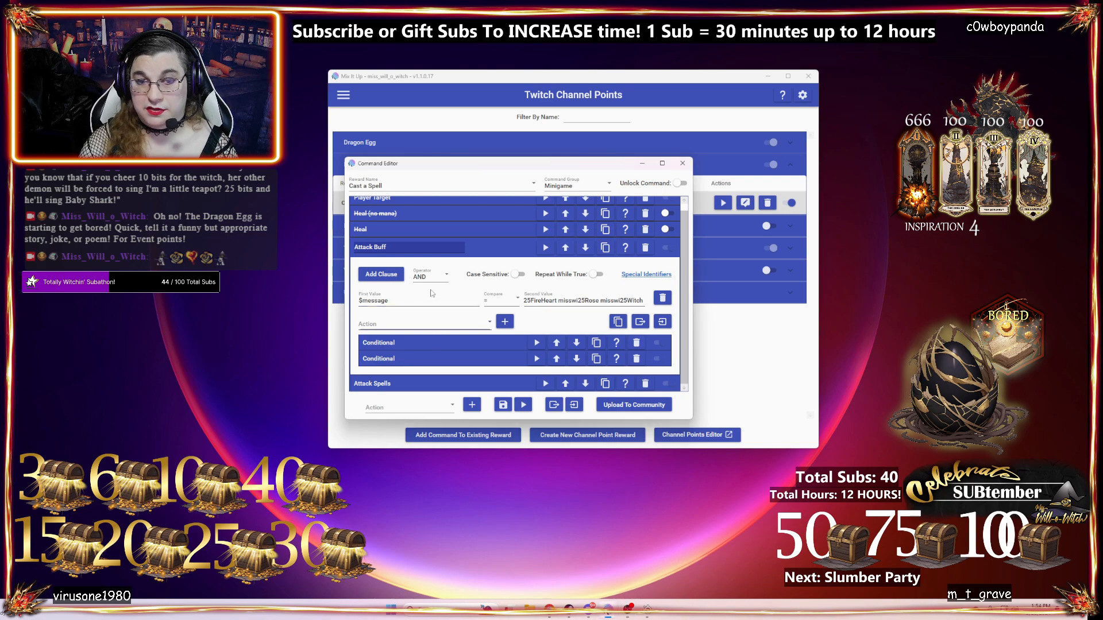
{"action": "left_click", "coordinate": [555, 322]}
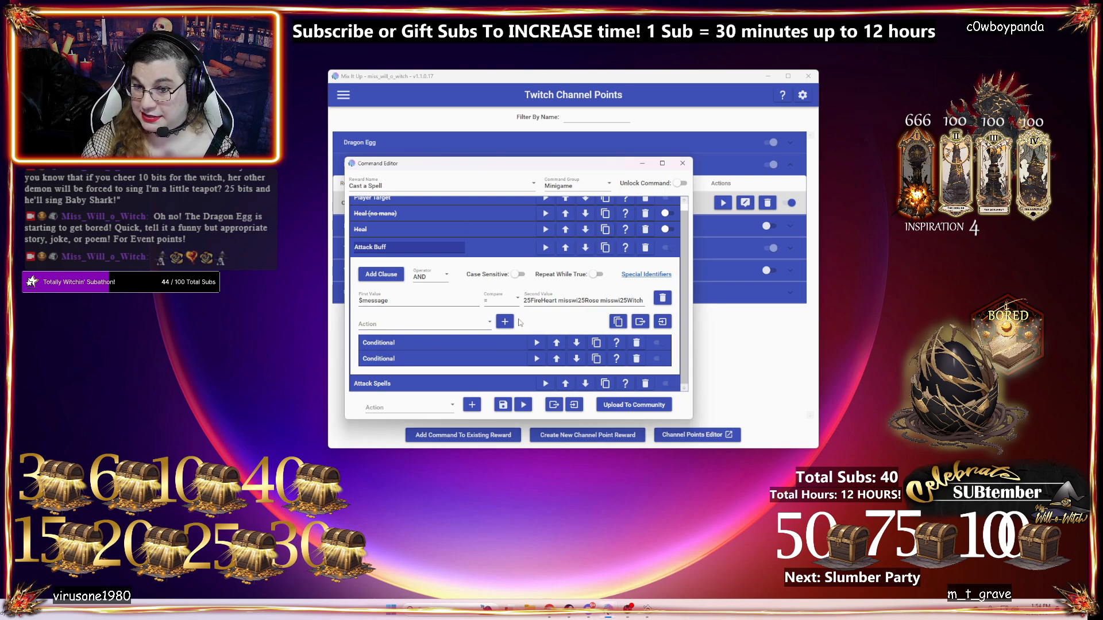
{"action": "left_click", "coordinate": [449, 348]}
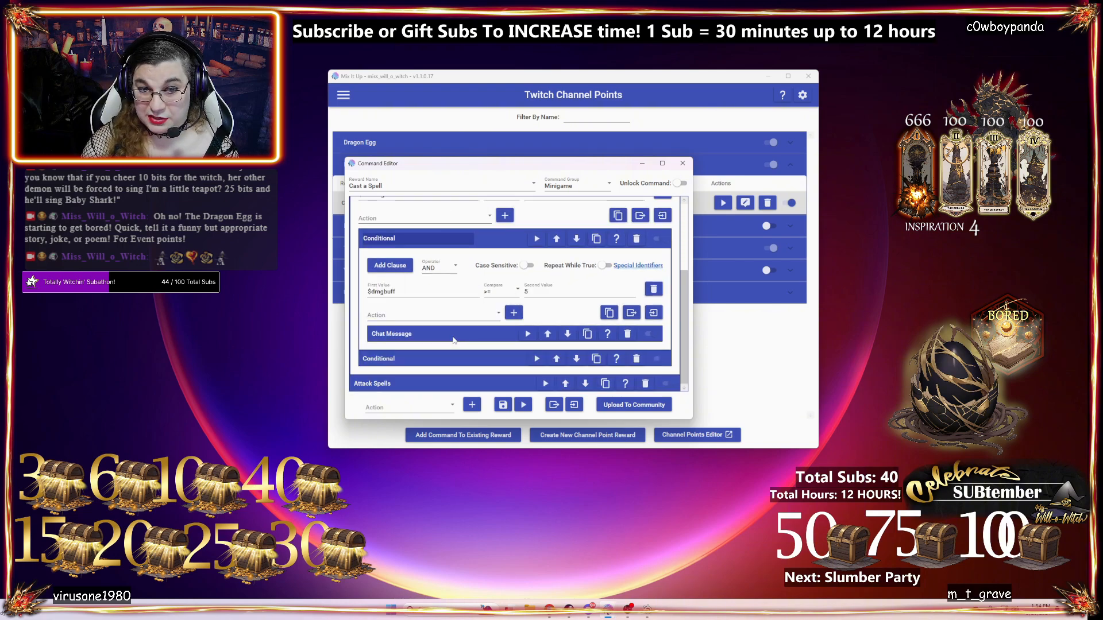
{"action": "scroll", "coordinate": [456, 354], "scroll_direction": "up", "scroll_amount": 5}
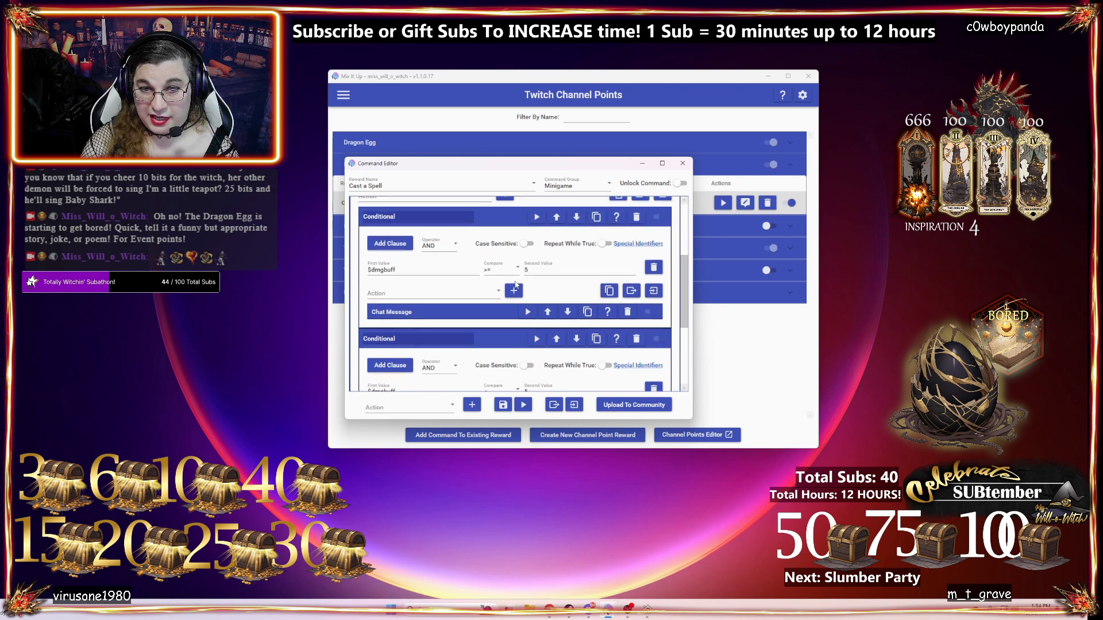
{"action": "left_click", "coordinate": [489, 320]}
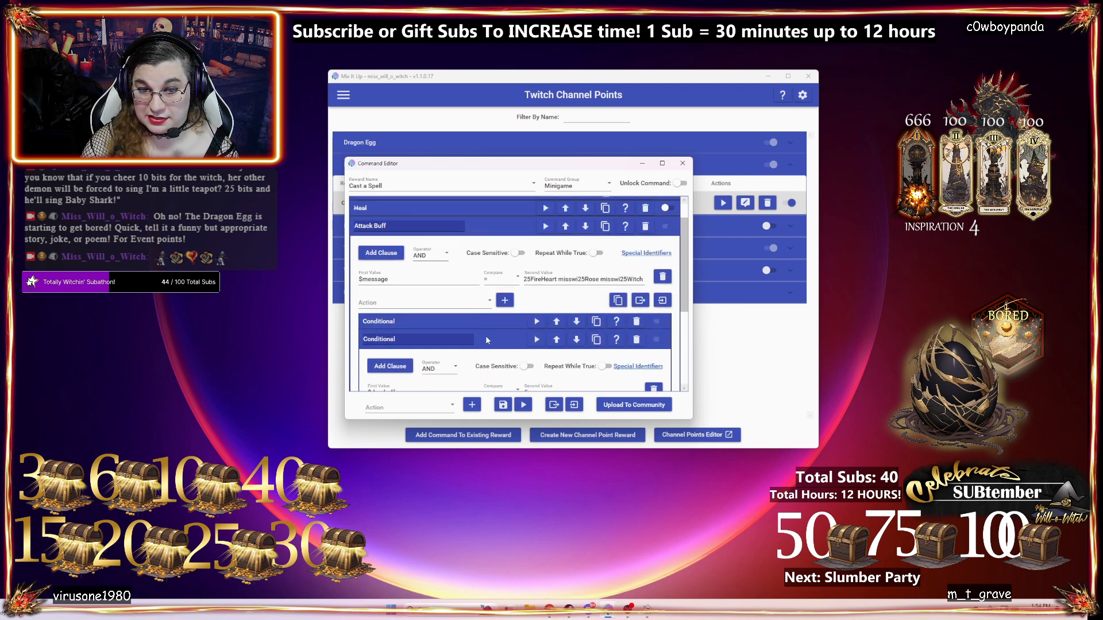
{"action": "left_click", "coordinate": [485, 337]}
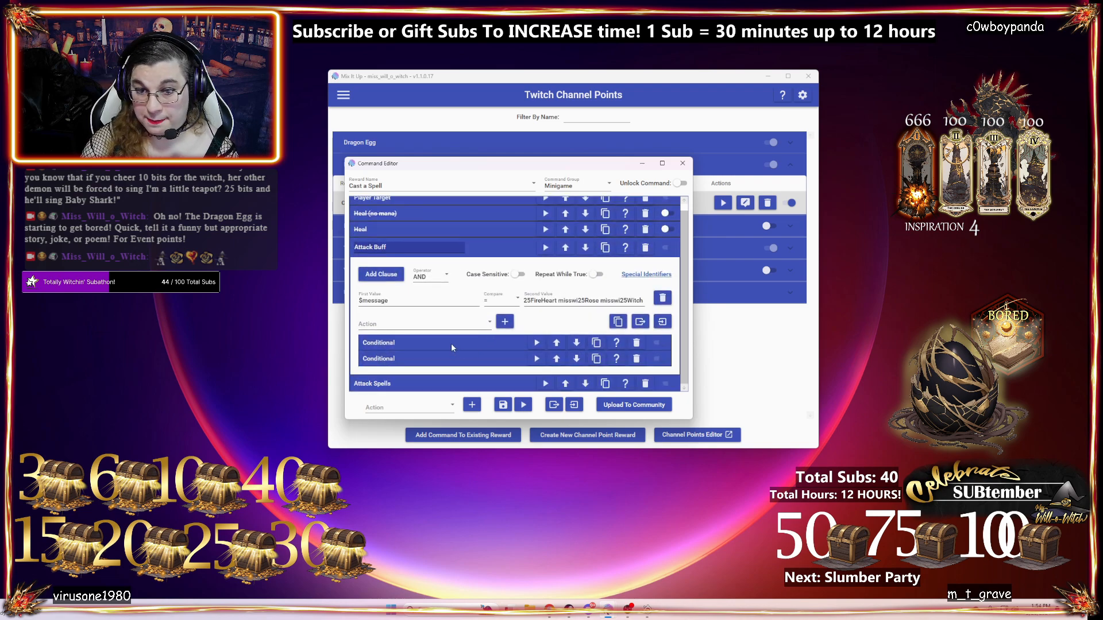
- Expand Attack Buff's first nested conditional and examine its $dmgbuff clause and chat message
{"action": "left_click", "coordinate": [450, 343]}
{"action": "scroll", "coordinate": [413, 321], "scroll_direction": "down", "scroll_amount": 2}
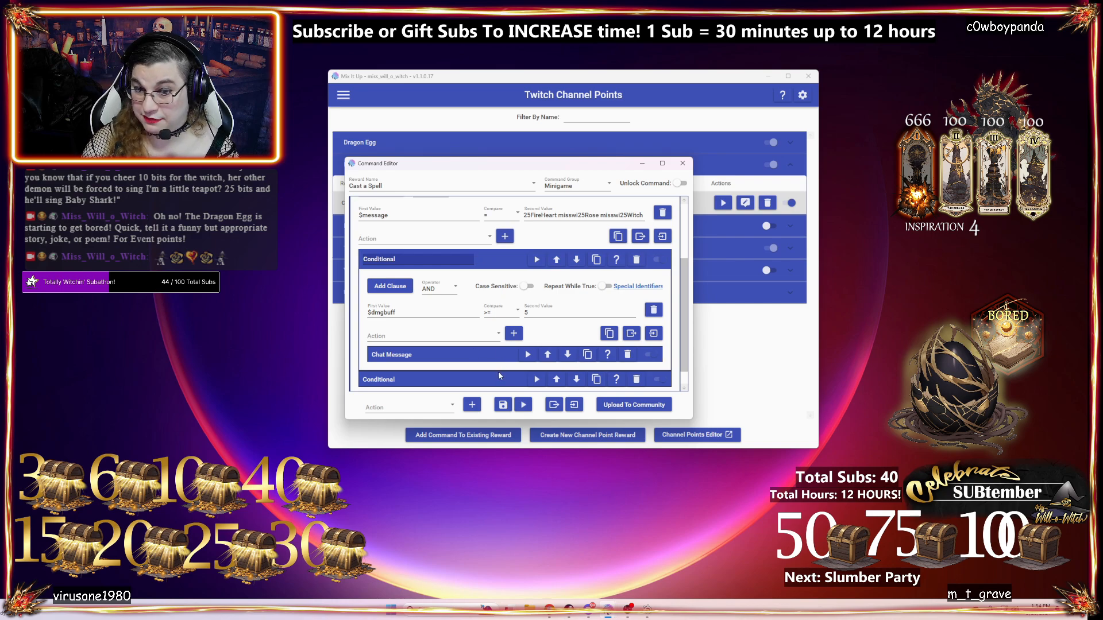
{"action": "left_click", "coordinate": [494, 354]}
{"action": "scroll", "coordinate": [459, 345], "scroll_direction": "down", "scroll_amount": 3}
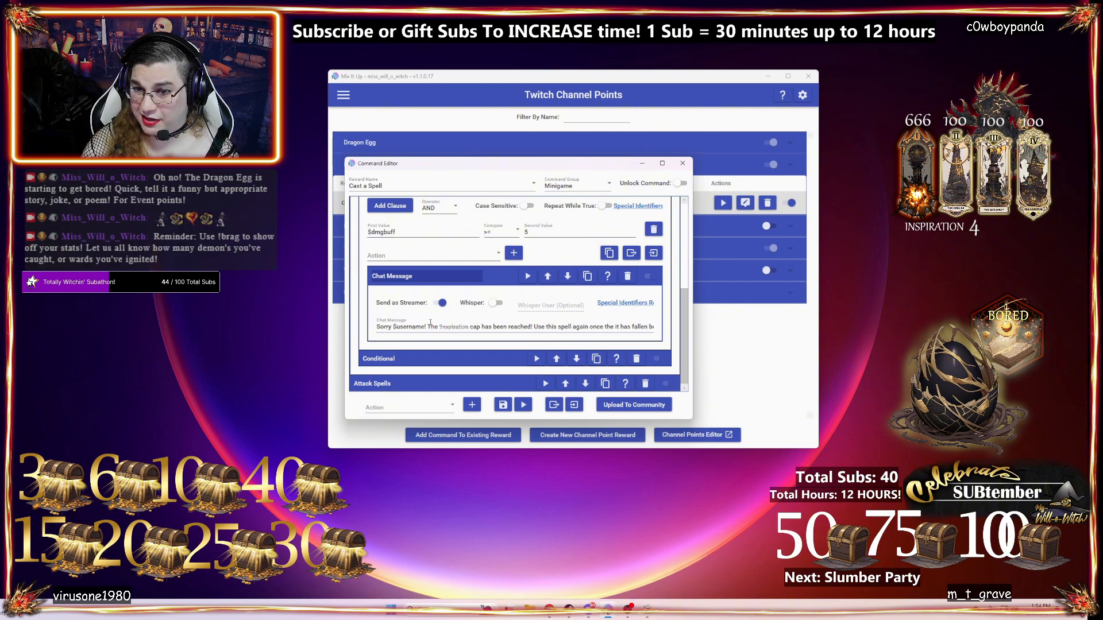
- Expand Attack Buff's second nested conditional and examine its $dmgbuff clause, list of nested actions and overlay action
{"action": "left_click", "coordinate": [433, 366]}
{"action": "scroll", "coordinate": [436, 361], "scroll_direction": "down", "scroll_amount": 3}
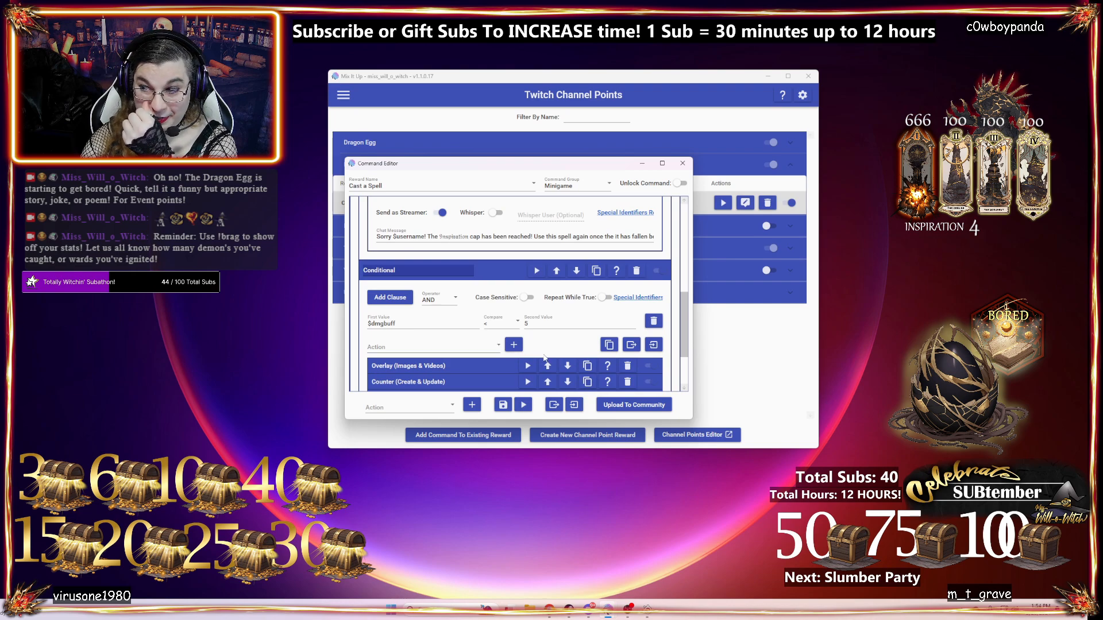
{"action": "scroll", "coordinate": [560, 362], "scroll_direction": "down", "scroll_amount": 1}
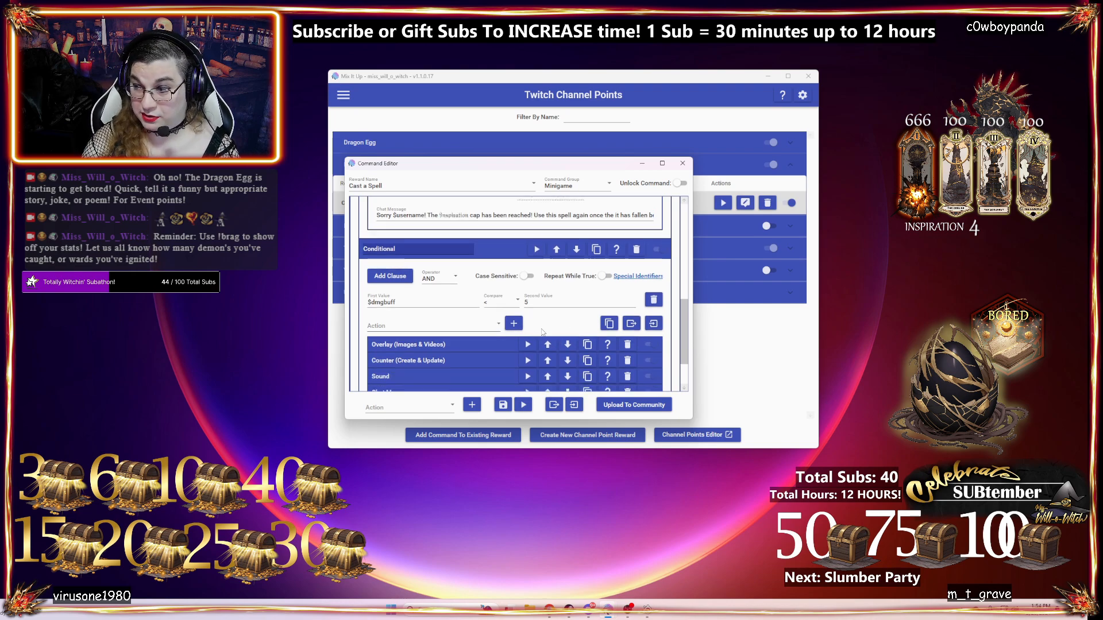
{"action": "scroll", "coordinate": [449, 354], "scroll_direction": "down", "scroll_amount": 2}
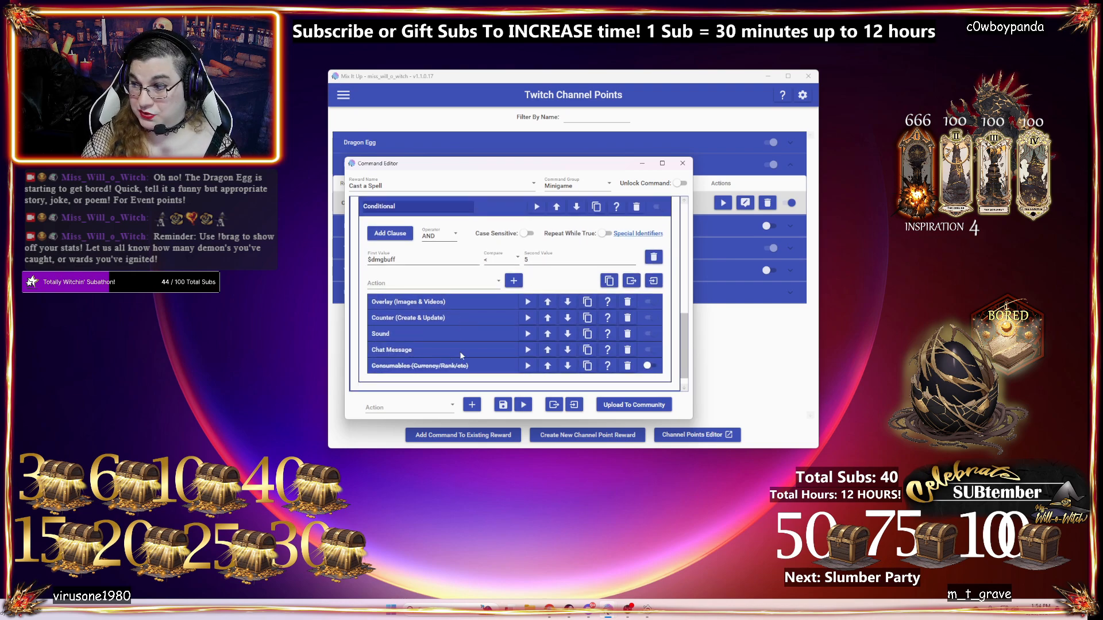
{"action": "left_click", "coordinate": [448, 301]}
{"action": "left_click", "coordinate": [489, 303]}
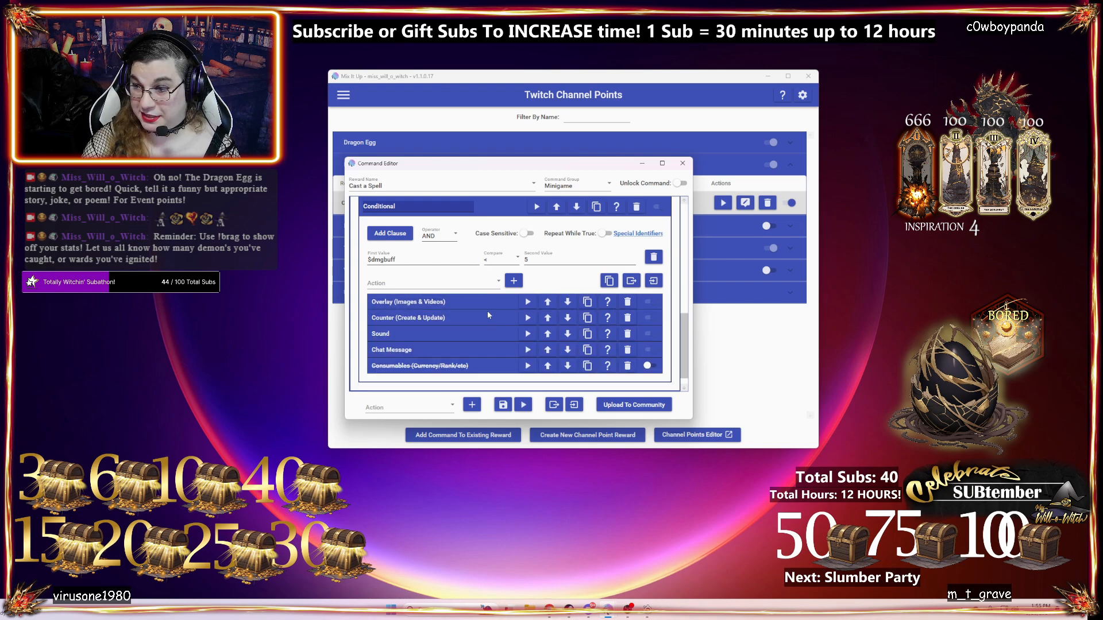
- Examine the dmgbuff counter update and the chat message within Attack Buff's second conditional, and return to the Attack Buff header
{"action": "left_click", "coordinate": [473, 318]}
{"action": "scroll", "coordinate": [492, 331], "scroll_direction": "down", "scroll_amount": 3}
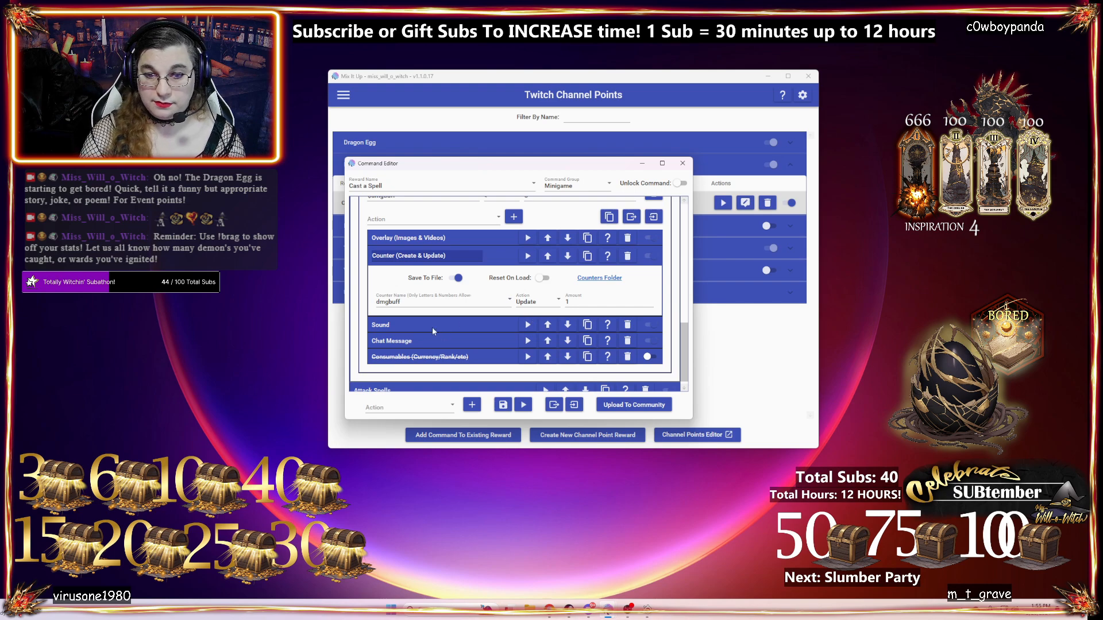
{"action": "left_click", "coordinate": [474, 339]}
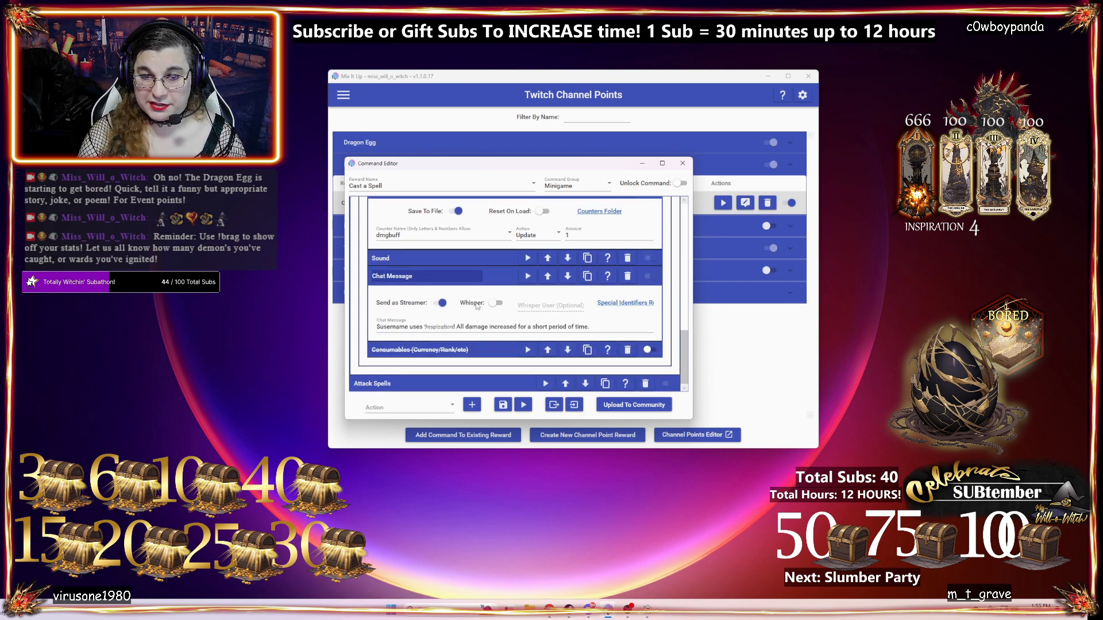
{"action": "scroll", "coordinate": [458, 313], "scroll_direction": "down", "scroll_amount": 5}
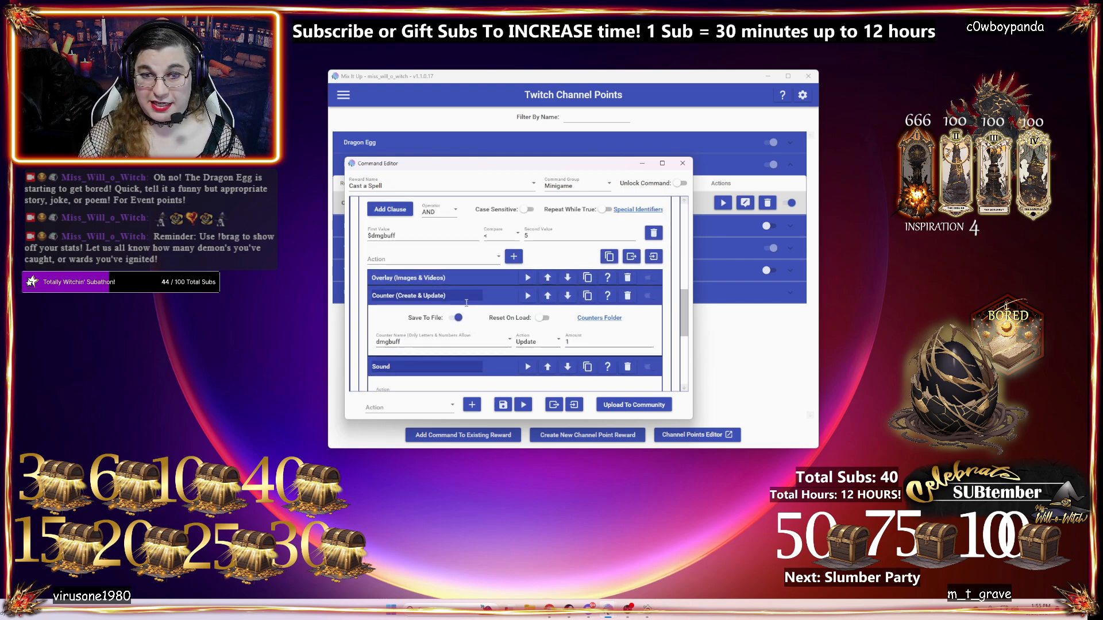
{"action": "scroll", "coordinate": [477, 295], "scroll_direction": "up", "scroll_amount": 5}
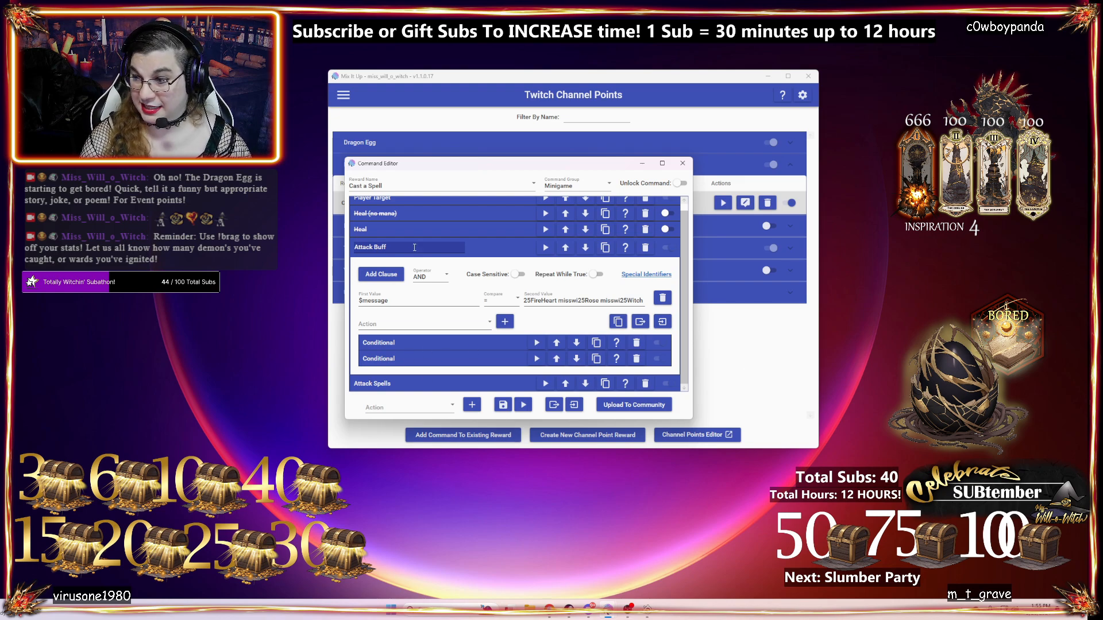
- Collapse Attack Buff, expand Attack Spells, and highlight the $minion1active variable in its first clause
{"action": "left_click", "coordinate": [473, 250]}
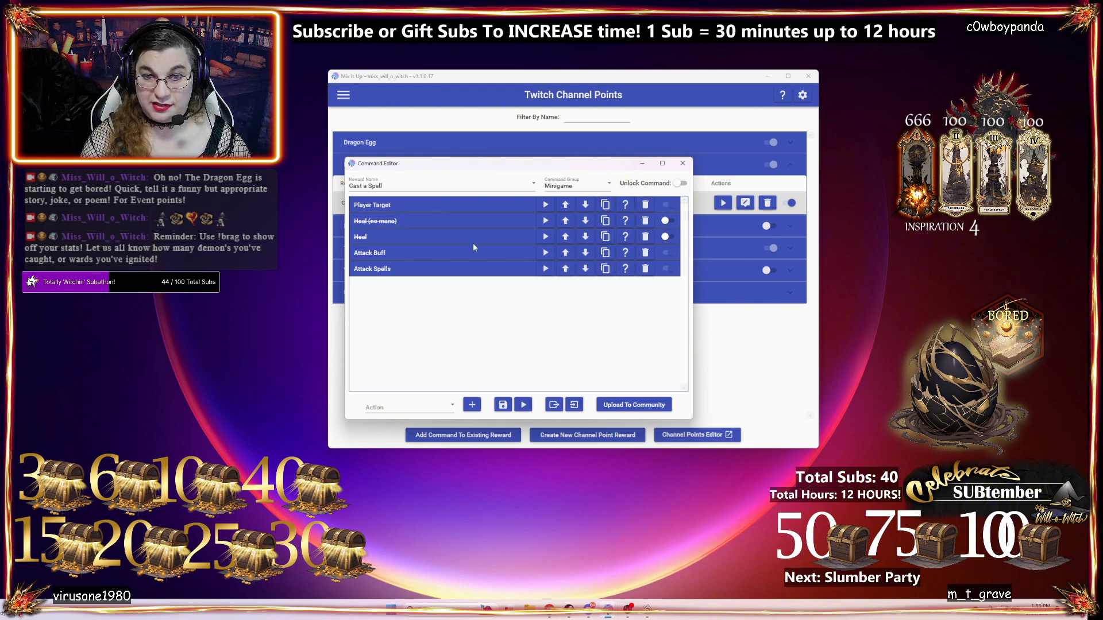
{"action": "left_click", "coordinate": [448, 269]}
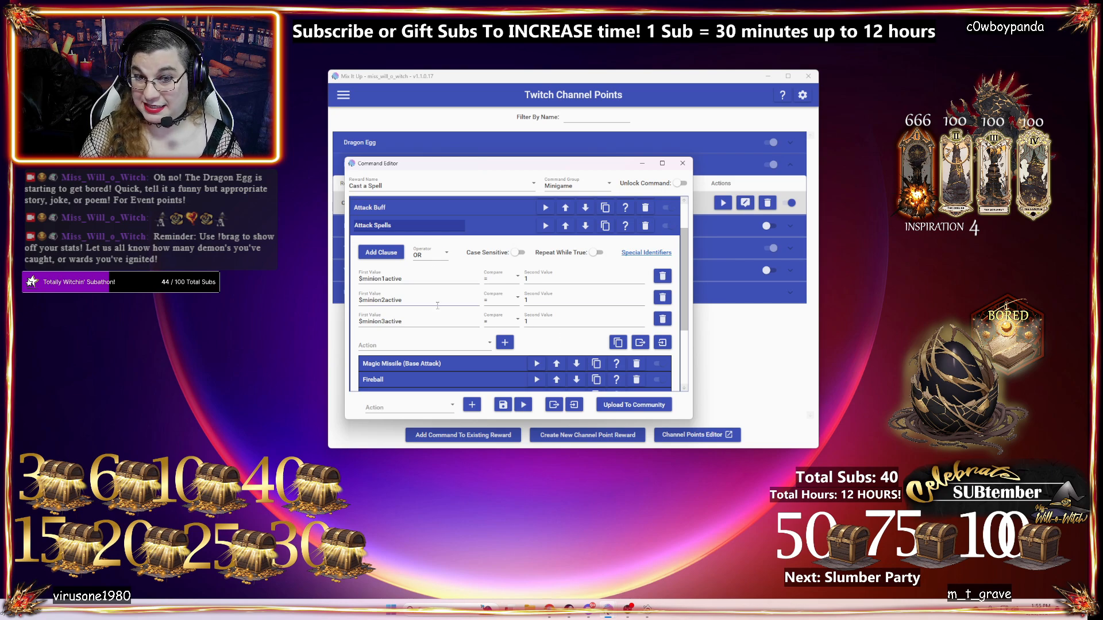
{"action": "double_click", "coordinate": [408, 280]}
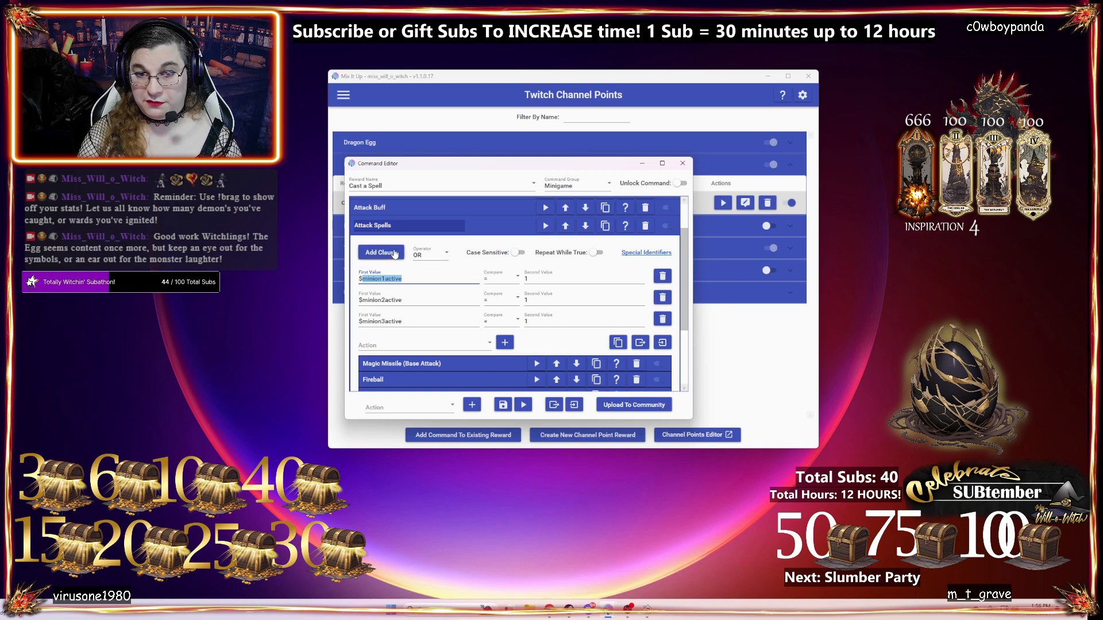
- Examine Attack Spells' operator choices, its three minion-active clauses and its list of nested spell actions
{"action": "left_click", "coordinate": [434, 259]}
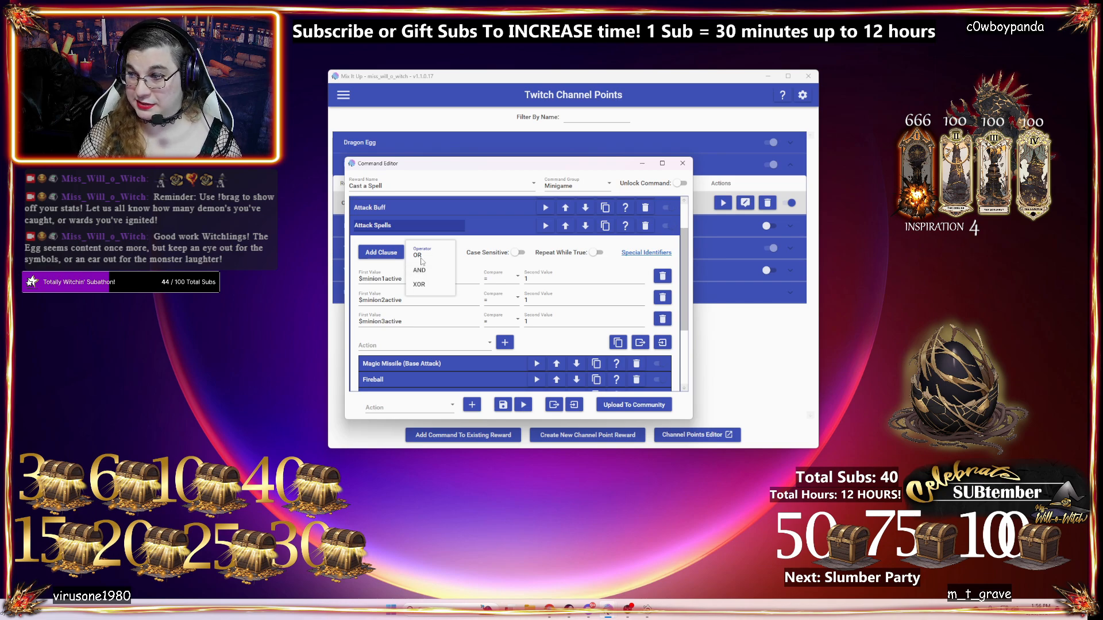
{"action": "left_click", "coordinate": [484, 262]}
{"action": "scroll", "coordinate": [460, 258], "scroll_direction": "down", "scroll_amount": 2}
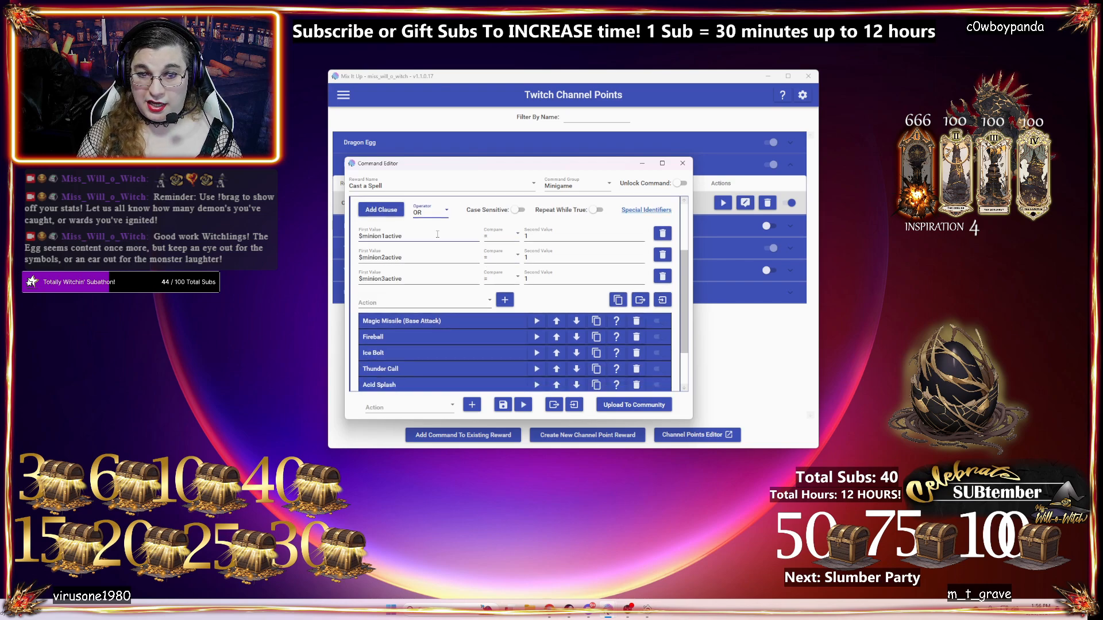
{"action": "scroll", "coordinate": [439, 259], "scroll_direction": "up", "scroll_amount": 2}
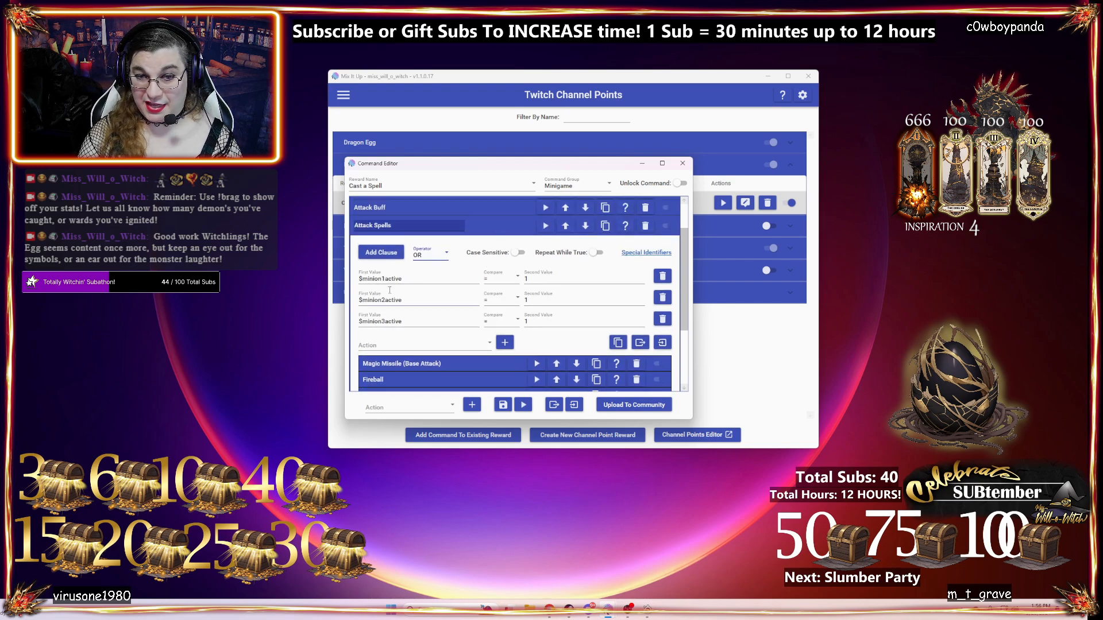
{"action": "scroll", "coordinate": [436, 314], "scroll_direction": "down", "scroll_amount": 5}
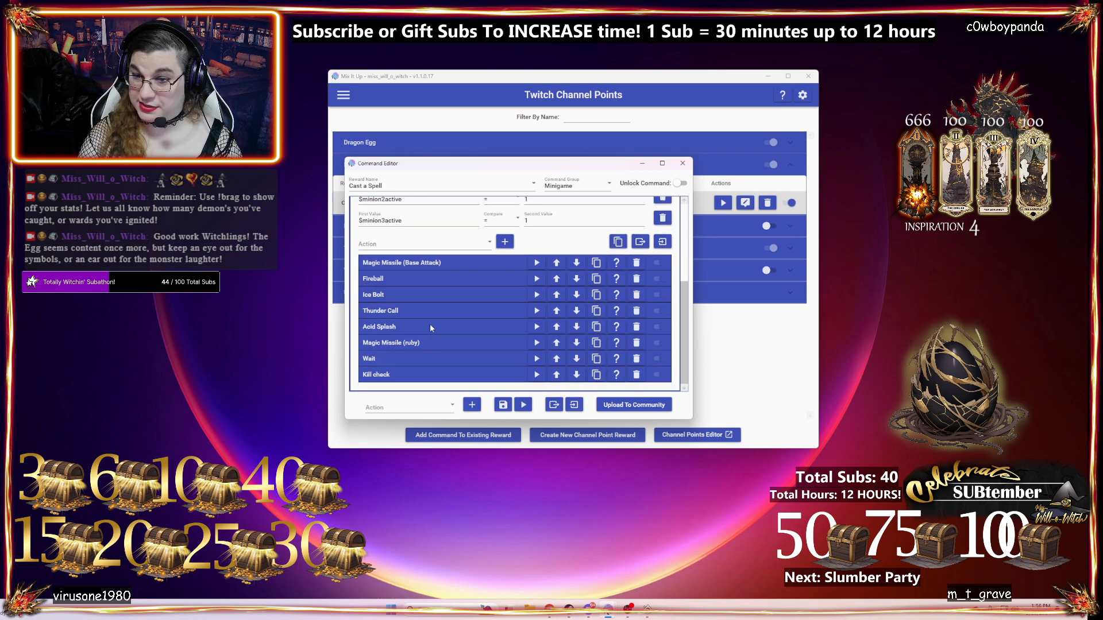
- Expand Magic Missile (Base Attack) within Attack Spells and check its operator choices, keeping AND
{"action": "left_click", "coordinate": [454, 263]}
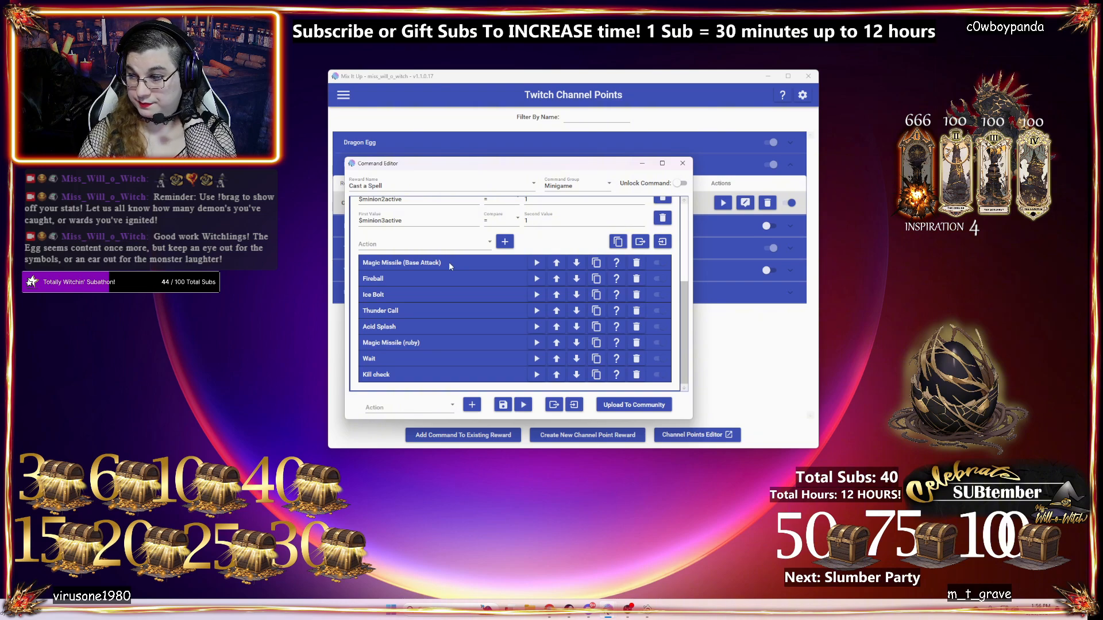
{"action": "left_click", "coordinate": [452, 267]}
{"action": "left_click", "coordinate": [454, 270]}
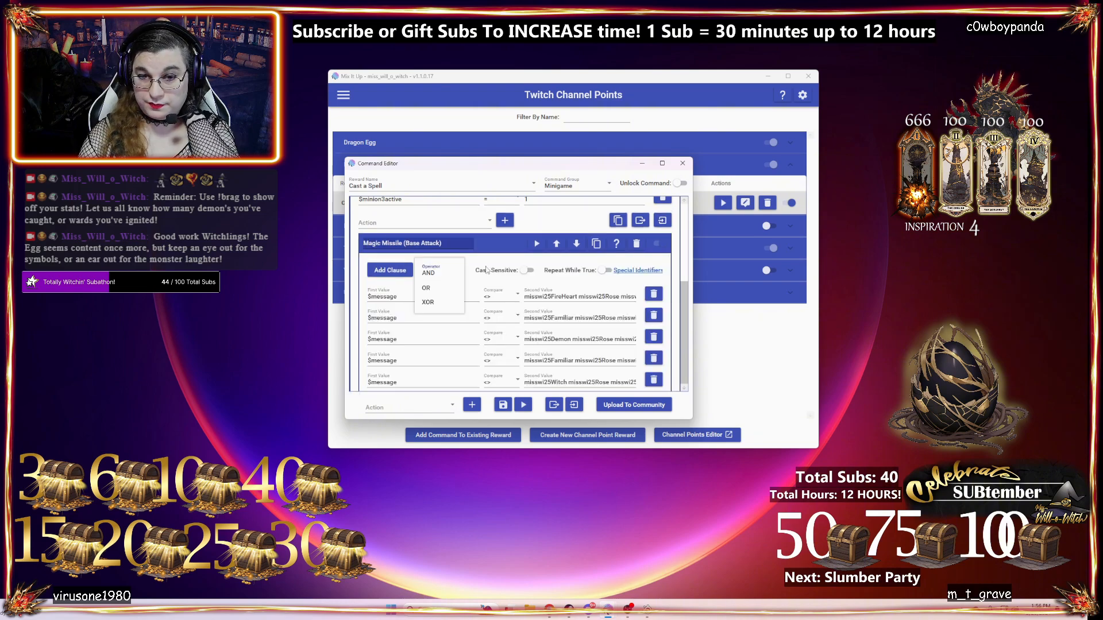
{"action": "left_click", "coordinate": [674, 274]}
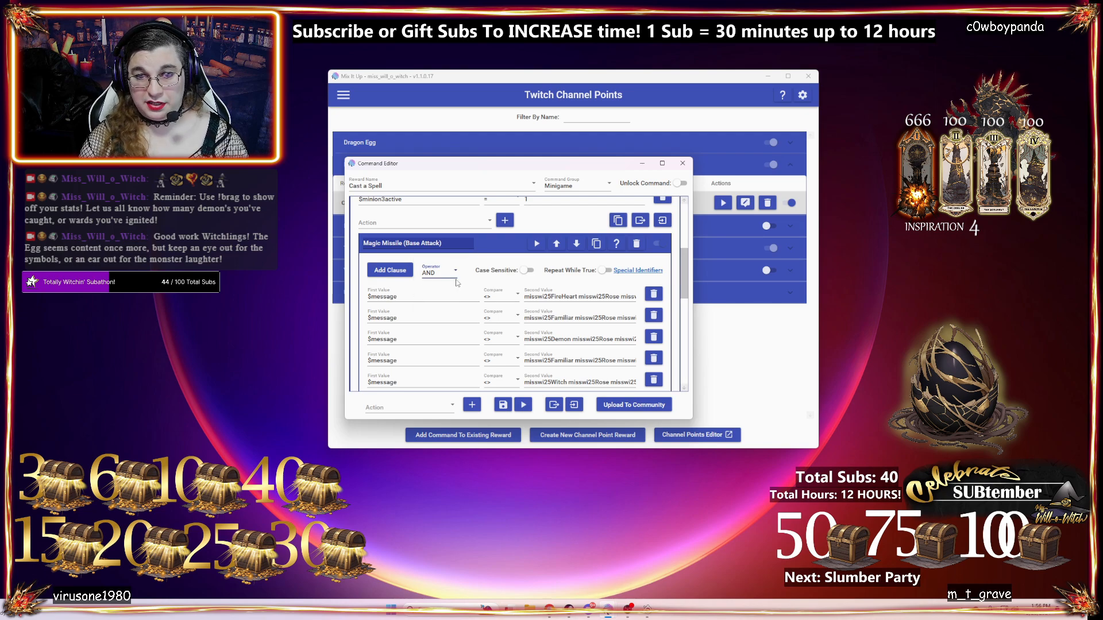
- Examine Magic Missile (Base Attack)'s $message emote-combination clauses and its $username exclusion clause
{"action": "scroll", "coordinate": [507, 292], "scroll_direction": "up", "scroll_amount": 1}
{"action": "scroll", "coordinate": [504, 294], "scroll_direction": "down", "scroll_amount": 2}
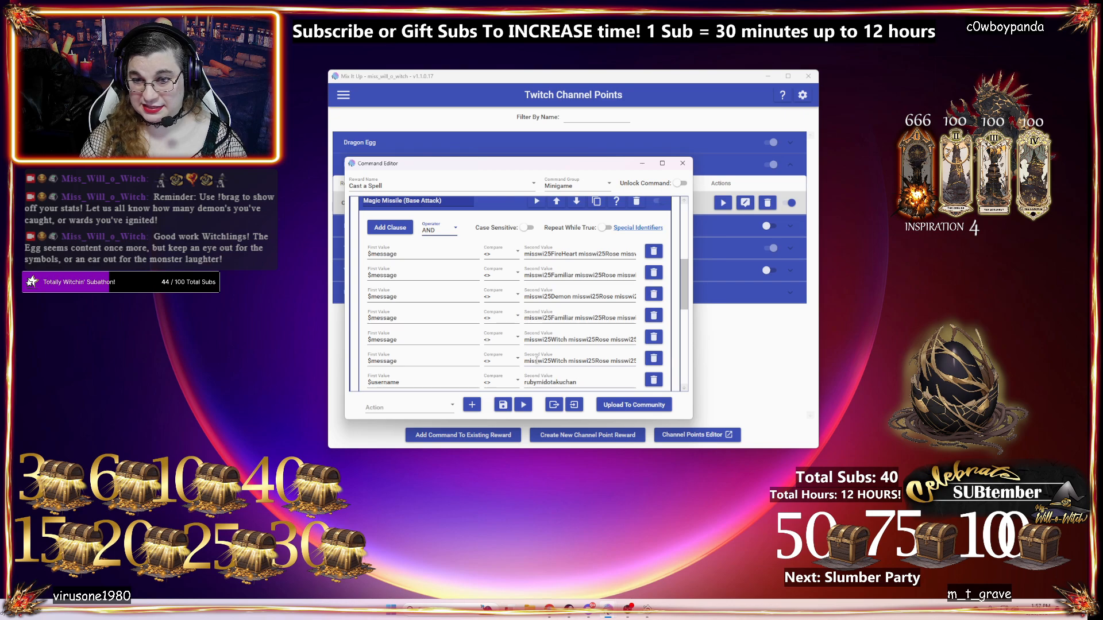
{"action": "scroll", "coordinate": [537, 360], "scroll_direction": "down", "scroll_amount": 1}
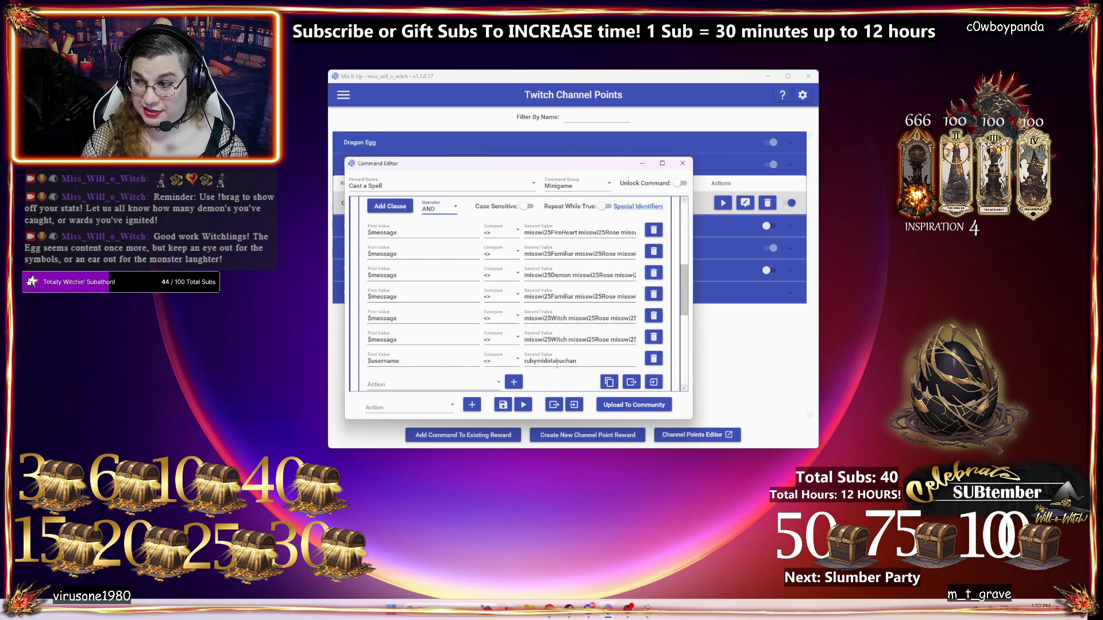
{"action": "scroll", "coordinate": [552, 366], "scroll_direction": "up", "scroll_amount": 2}
{"action": "scroll", "coordinate": [543, 367], "scroll_direction": "down", "scroll_amount": 2}
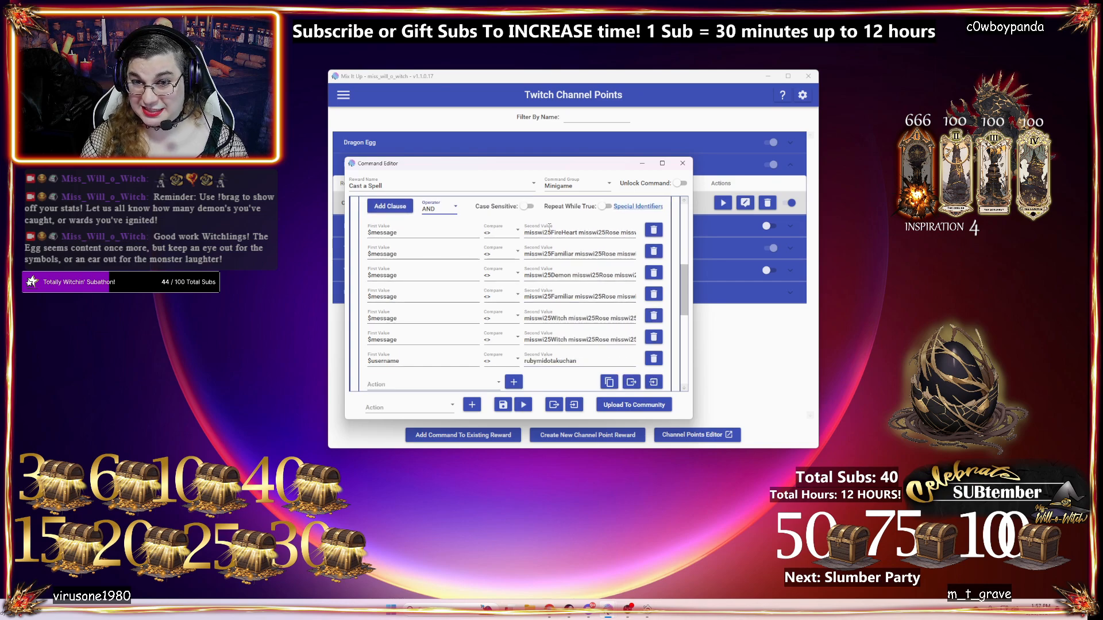
{"action": "scroll", "coordinate": [536, 382], "scroll_direction": "down", "scroll_amount": 1}
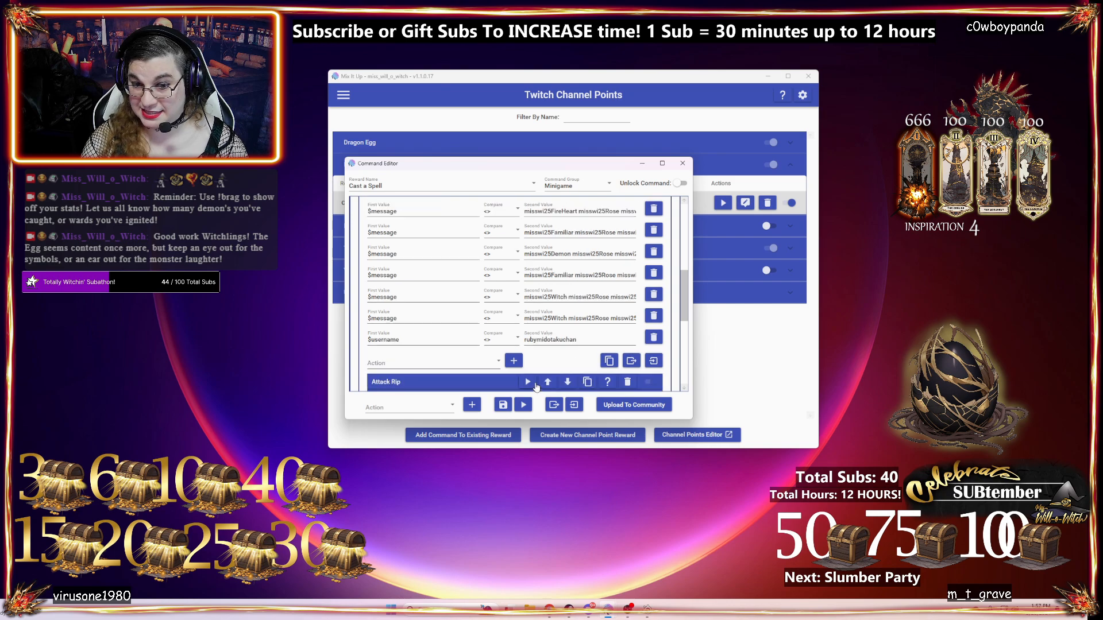
- Expand Attack Rip under Magic Missile (Base Attack) and examine its $minion1active clause and nested actions
{"action": "scroll", "coordinate": [517, 356], "scroll_direction": "down", "scroll_amount": 5}
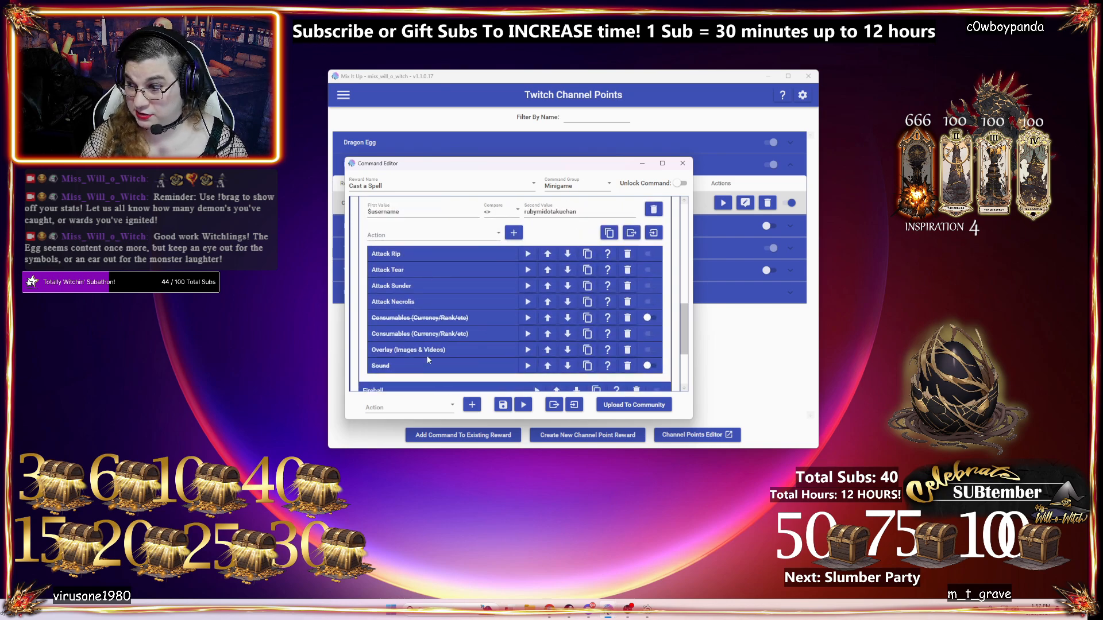
{"action": "left_click", "coordinate": [422, 255]}
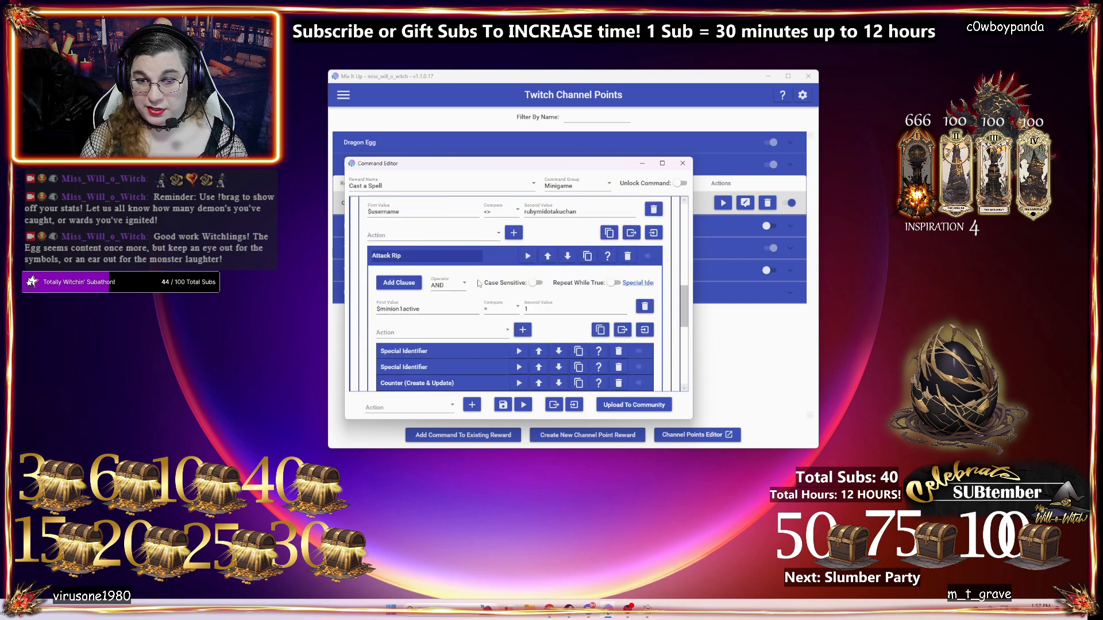
{"action": "scroll", "coordinate": [448, 270], "scroll_direction": "down", "scroll_amount": 2}
{"action": "scroll", "coordinate": [454, 275], "scroll_direction": "up", "scroll_amount": 1}
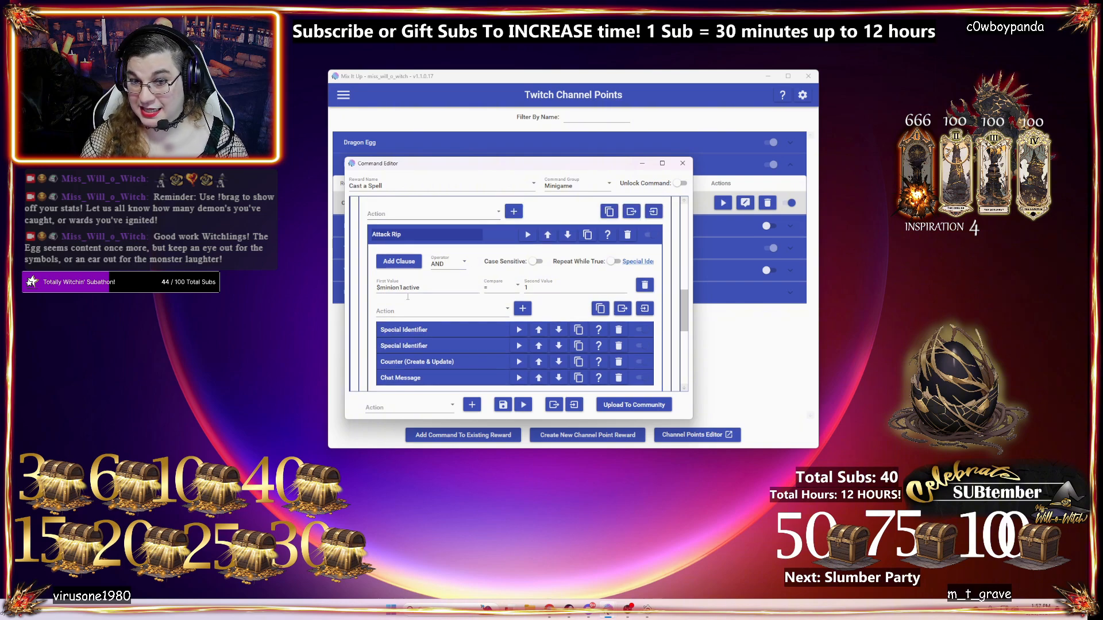
{"action": "scroll", "coordinate": [437, 298], "scroll_direction": "down", "scroll_amount": 3}
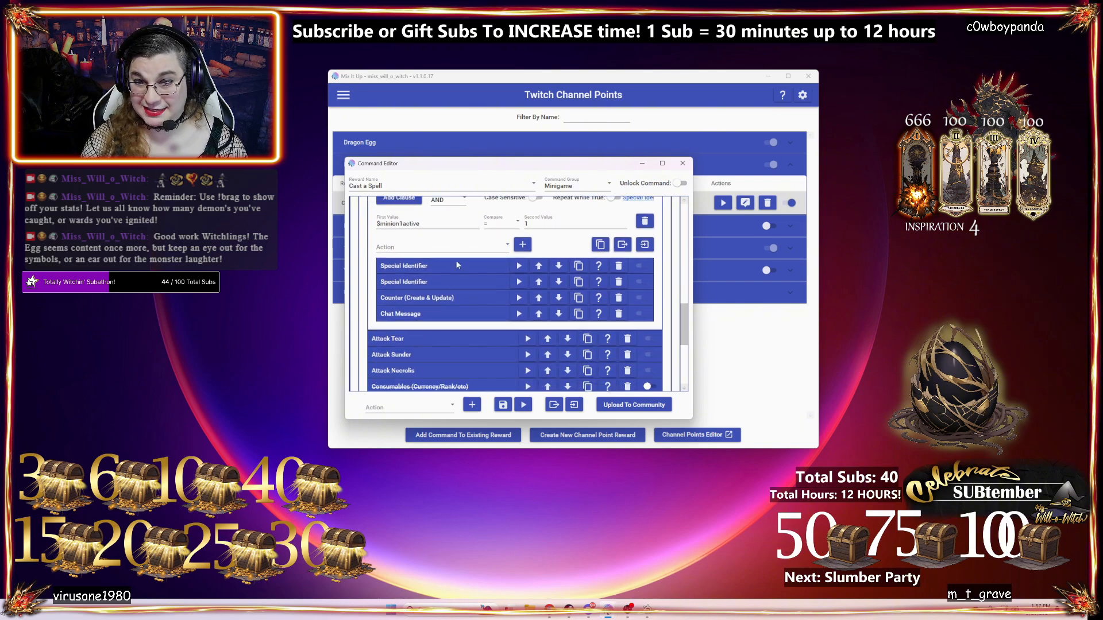
- Expand Attack Rip's two special identifiers and examine the playerdamage and newmonsterhp formulas
{"action": "left_click", "coordinate": [457, 266]}
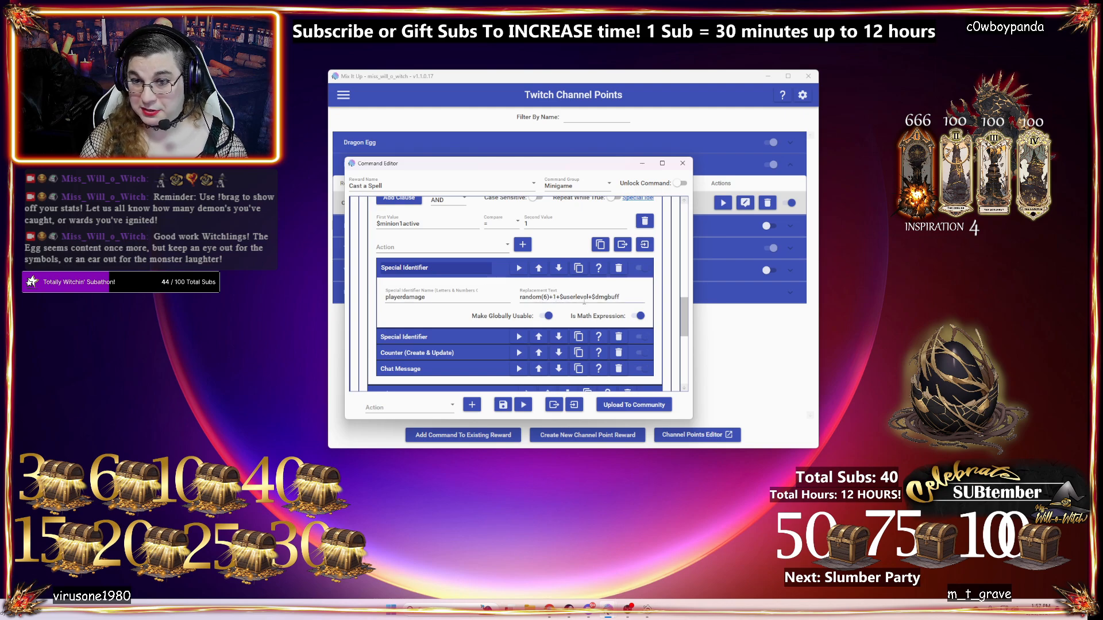
{"action": "left_click", "coordinate": [435, 337]}
{"action": "scroll", "coordinate": [483, 335], "scroll_direction": "down", "scroll_amount": 1}
{"action": "scroll", "coordinate": [483, 336], "scroll_direction": "down", "scroll_amount": 1}
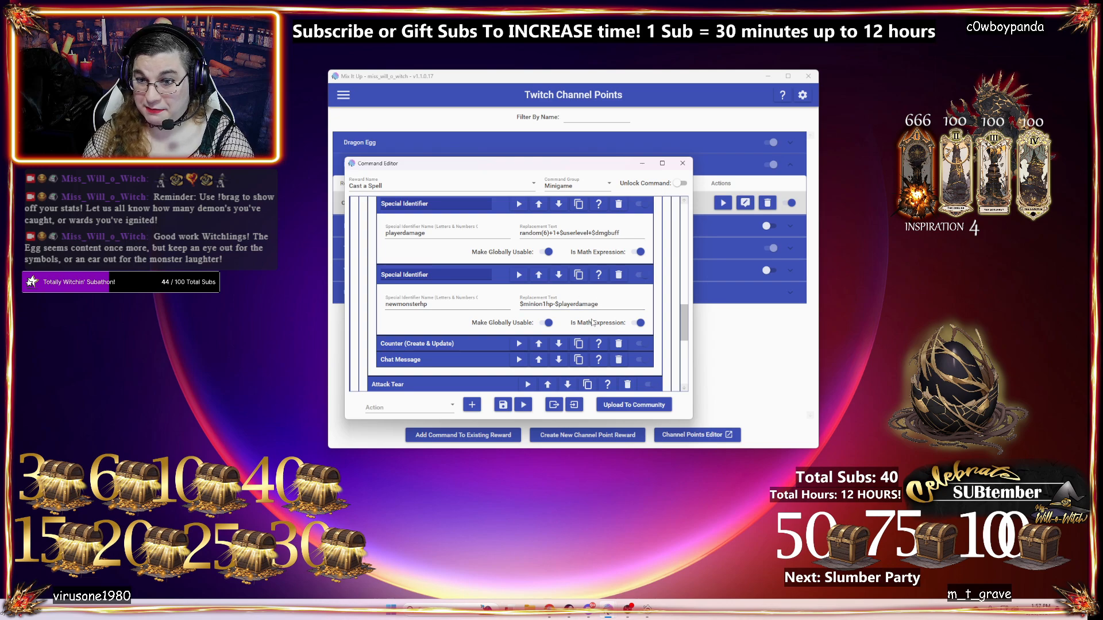
- Expand Attack Rip's counter and chat message actions and examine the minion1hp update and the damage announcement
{"action": "left_click", "coordinate": [457, 349]}
{"action": "scroll", "coordinate": [459, 345], "scroll_direction": "down", "scroll_amount": 3}
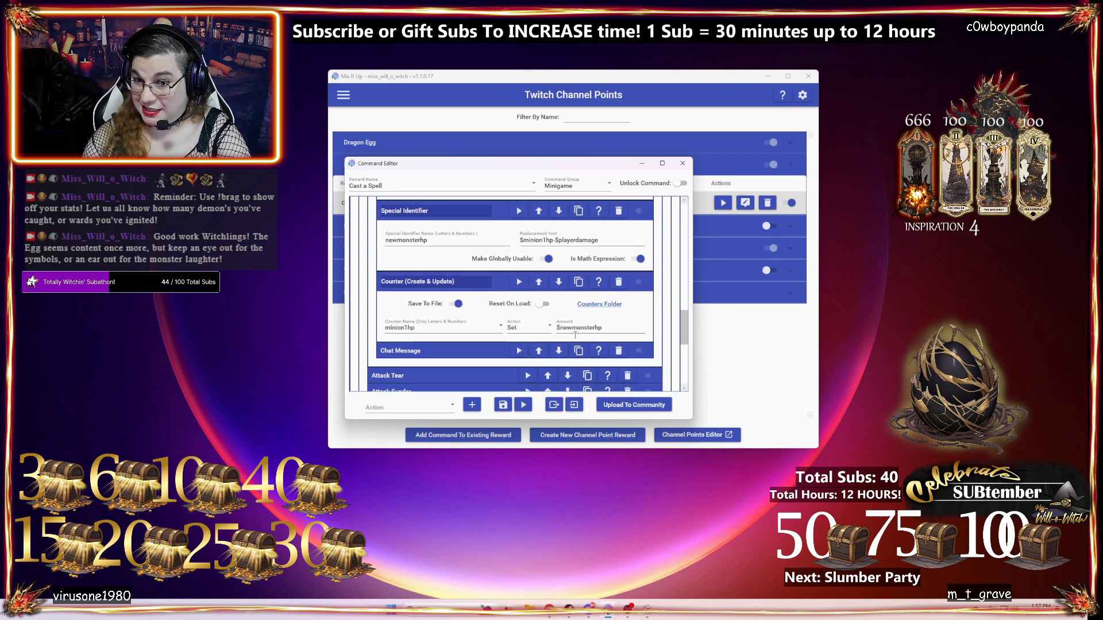
{"action": "left_click", "coordinate": [468, 348]}
{"action": "scroll", "coordinate": [453, 346], "scroll_direction": "down", "scroll_amount": 3}
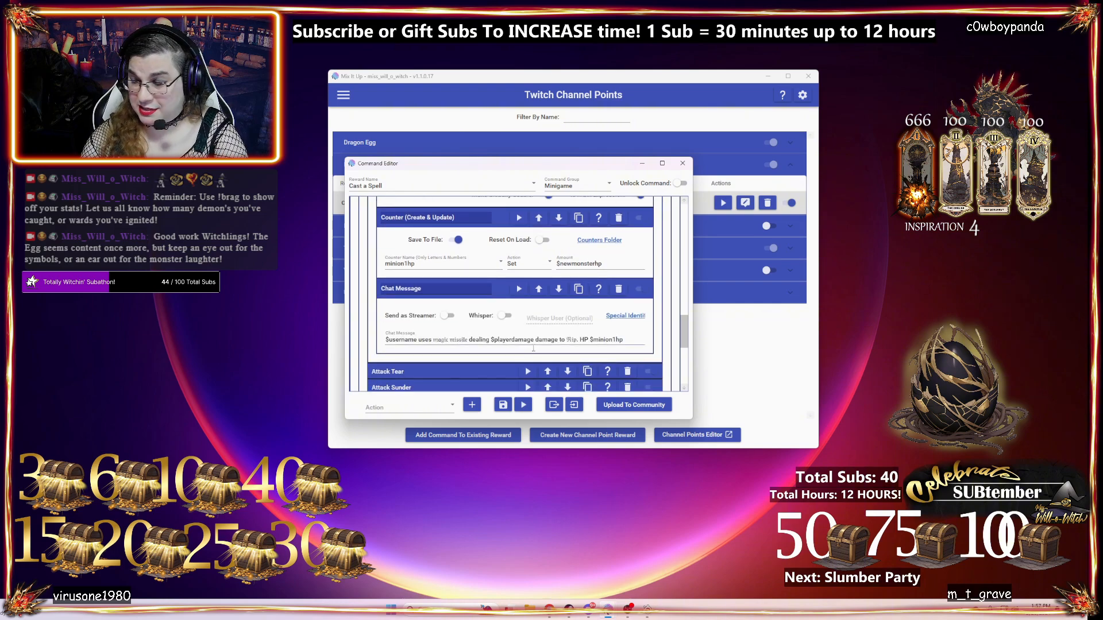
- Review Attack Rip's sequence again, from the playerdamage formula through the minion1hp counter to the chat message
{"action": "scroll", "coordinate": [555, 340], "scroll_direction": "up", "scroll_amount": 10}
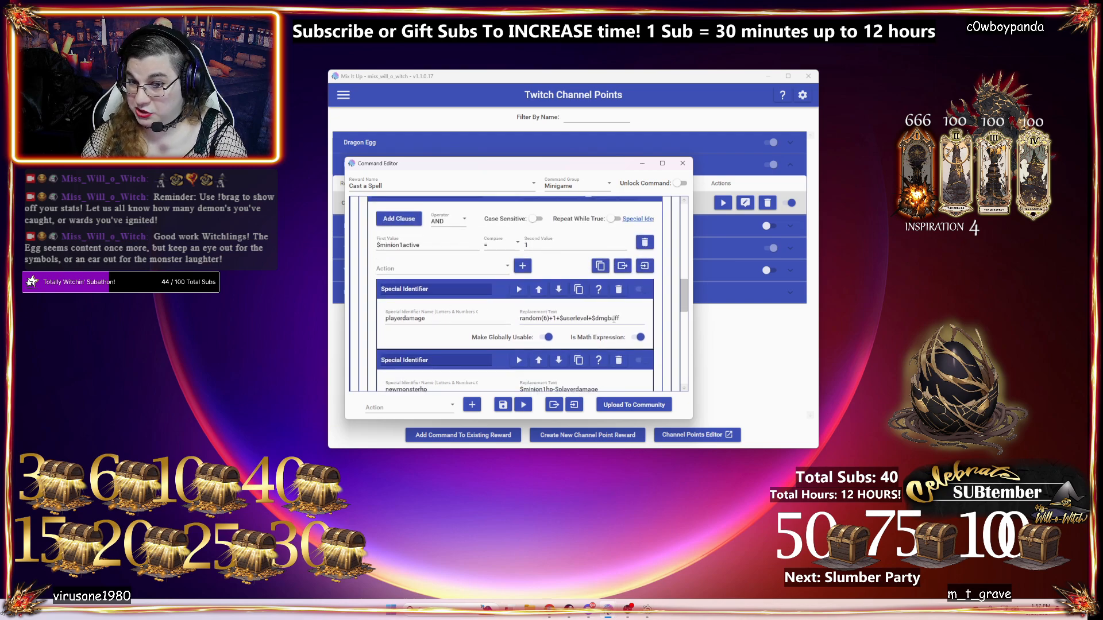
{"action": "scroll", "coordinate": [603, 327], "scroll_direction": "down", "scroll_amount": 3}
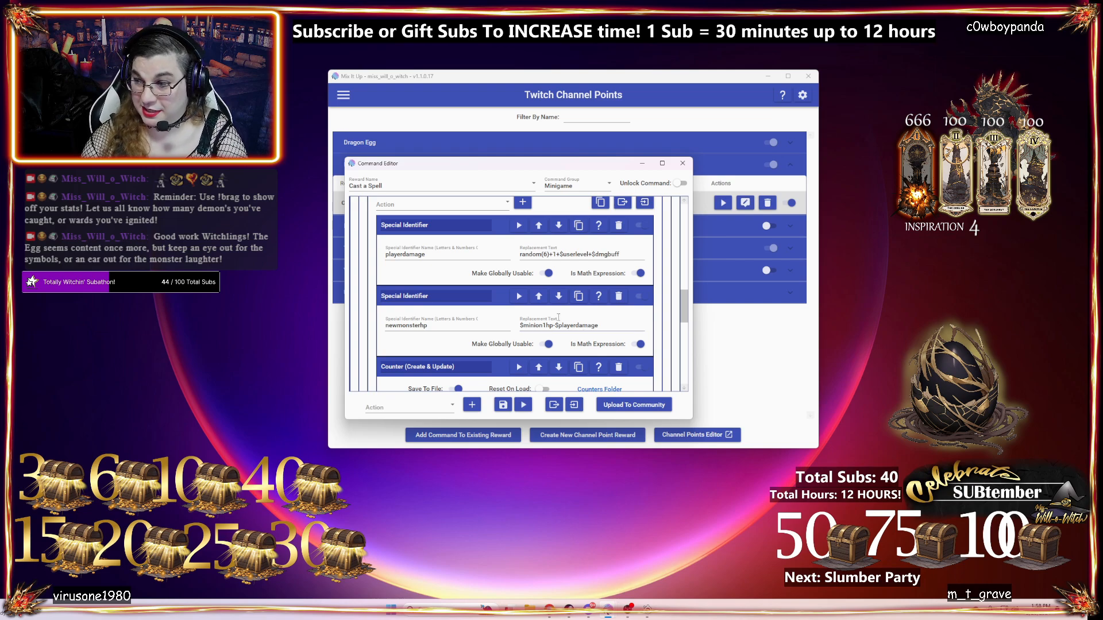
{"action": "scroll", "coordinate": [558, 320], "scroll_direction": "down", "scroll_amount": 3}
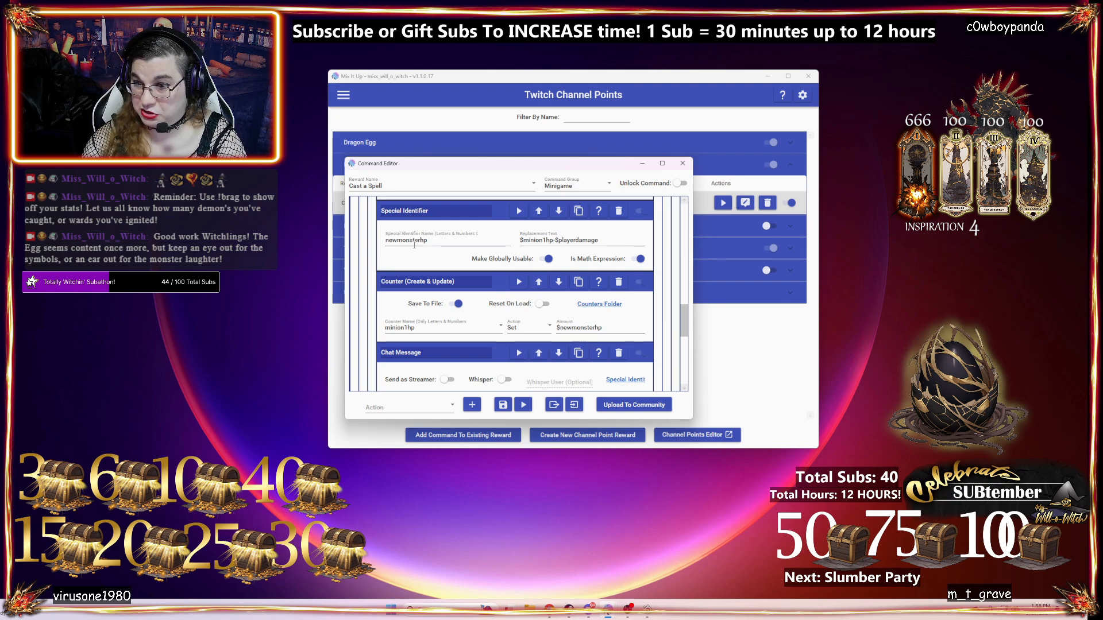
{"action": "scroll", "coordinate": [458, 311], "scroll_direction": "down", "scroll_amount": 2}
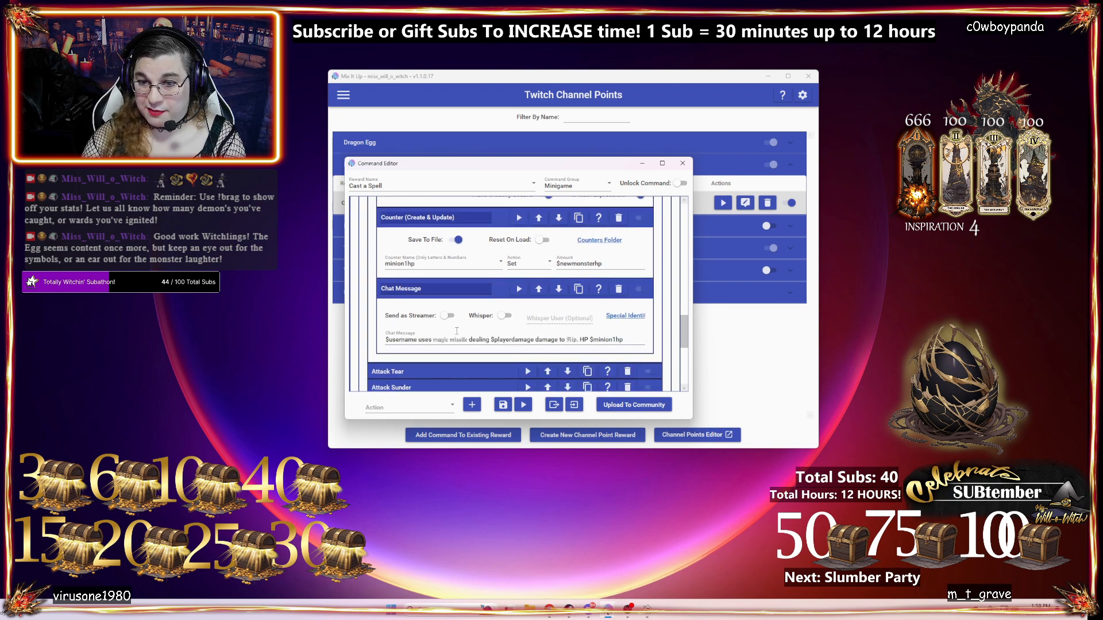
- Examine Magic Missile (Base Attack)'s disabled Mana consumable and its enabled Sep consumable action
{"action": "scroll", "coordinate": [437, 322], "scroll_direction": "down", "scroll_amount": 3}
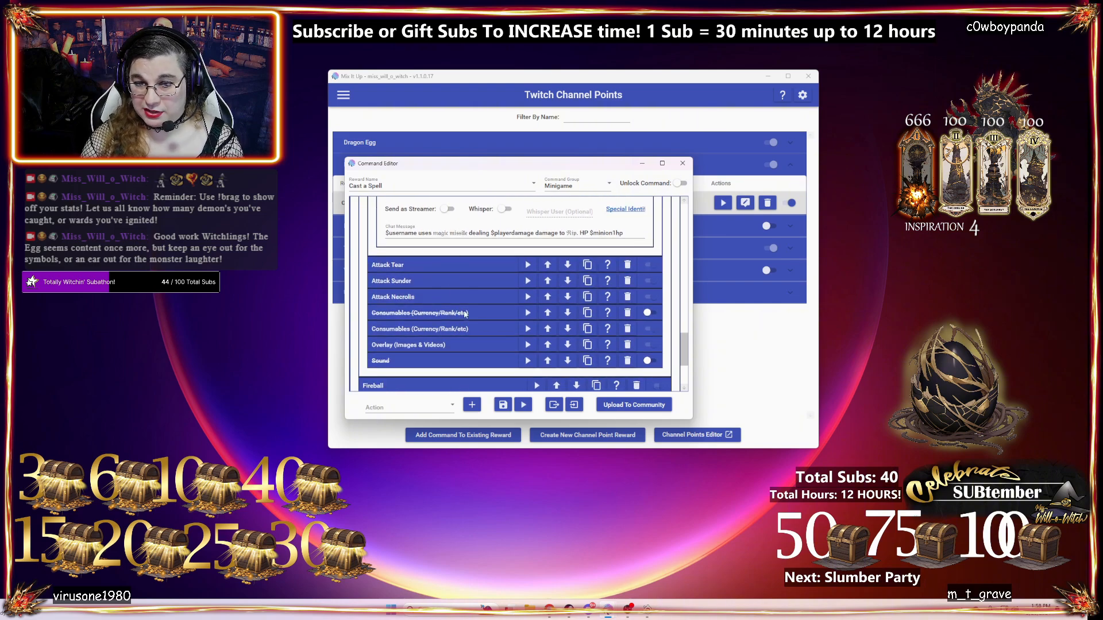
{"action": "left_click", "coordinate": [490, 315]}
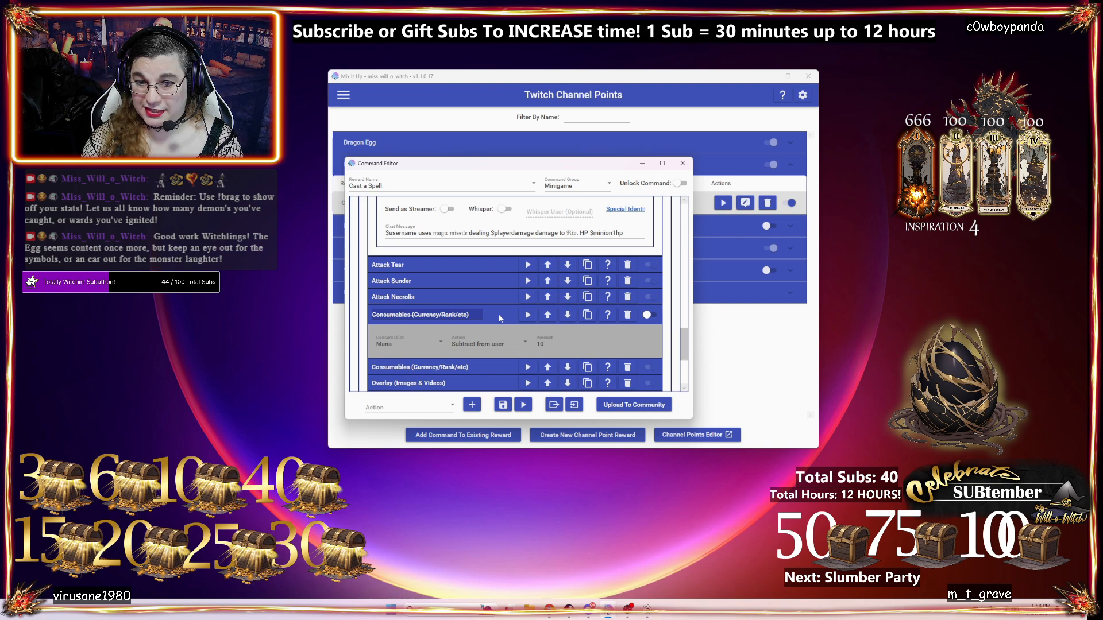
{"action": "left_click", "coordinate": [499, 313]}
{"action": "left_click", "coordinate": [479, 327]}
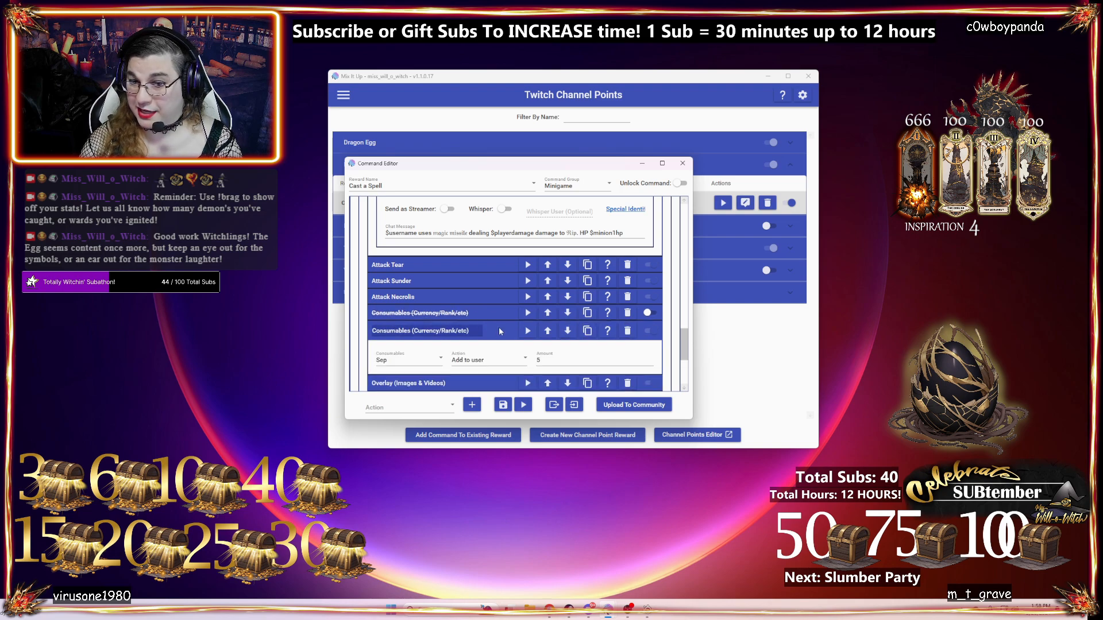
{"action": "left_click", "coordinate": [499, 328]}
{"action": "left_click", "coordinate": [487, 328]}
- Expand Magic Missile (Base Attack)'s overlay action, examine its image settings, and continue to the remaining attack spells
{"action": "scroll", "coordinate": [487, 328], "scroll_direction": "down", "scroll_amount": 1}
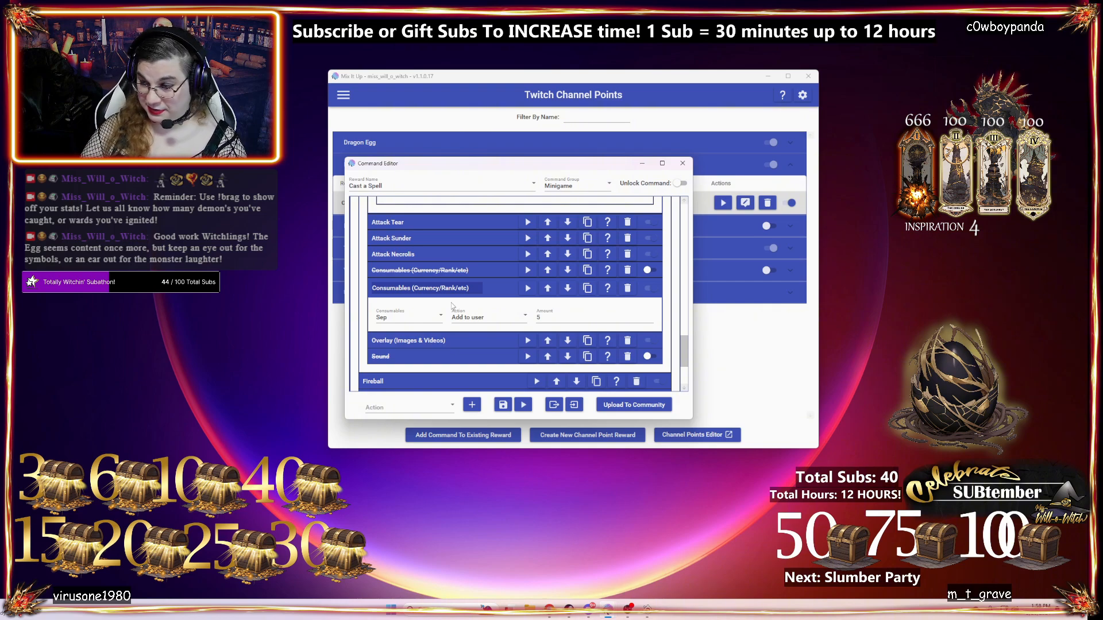
{"action": "left_click", "coordinate": [450, 343]}
{"action": "scroll", "coordinate": [470, 368], "scroll_direction": "down", "scroll_amount": 5}
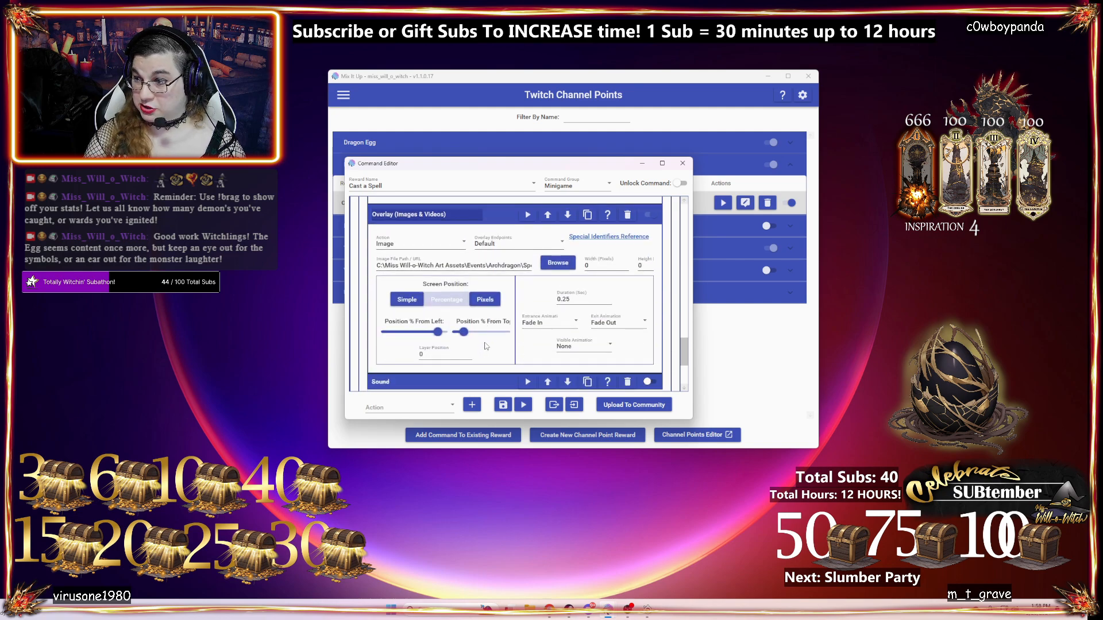
{"action": "scroll", "coordinate": [486, 343], "scroll_direction": "down", "scroll_amount": 4}
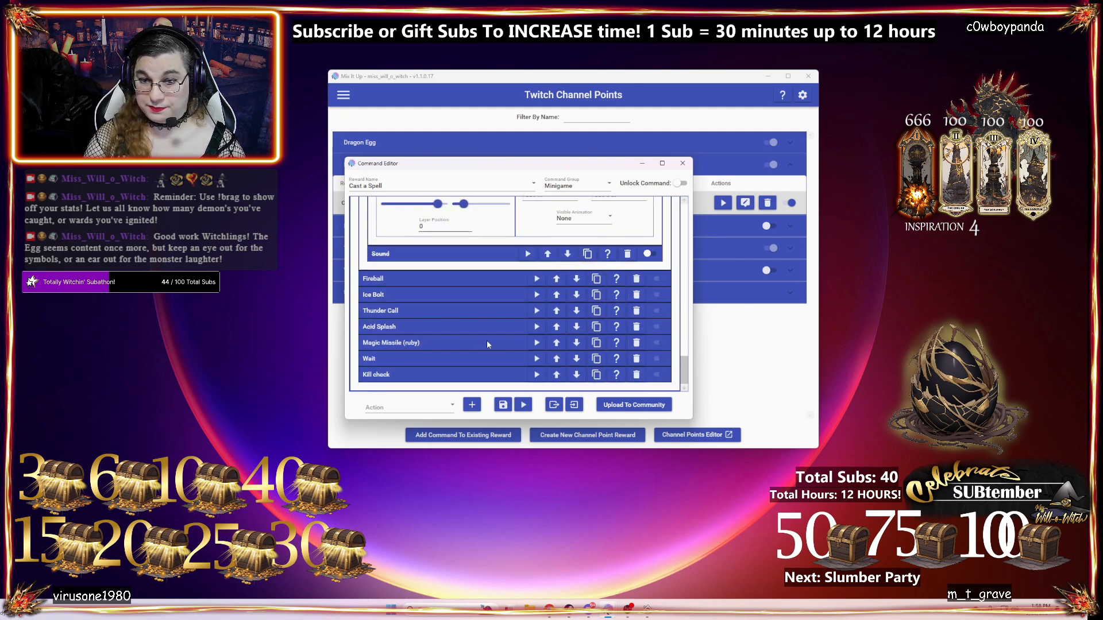
- Expand Fireball and examine its $message clause and list of nested attack, consumable, overlay and sound actions
{"action": "left_click", "coordinate": [449, 283]}
{"action": "scroll", "coordinate": [484, 298], "scroll_direction": "down", "scroll_amount": 1}
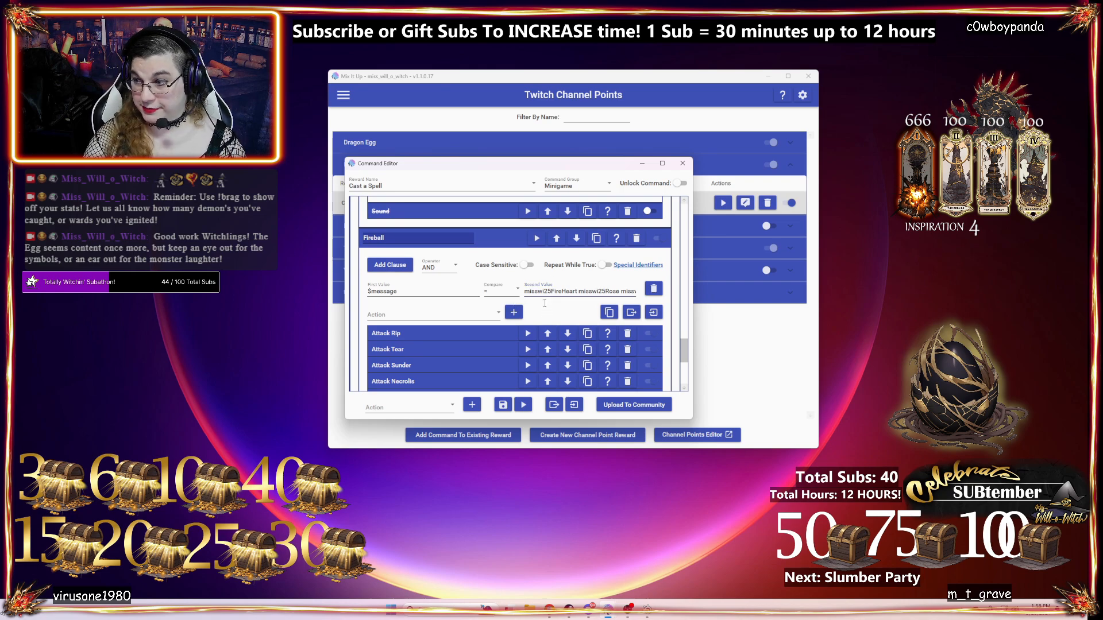
{"action": "scroll", "coordinate": [536, 310], "scroll_direction": "down", "scroll_amount": 3}
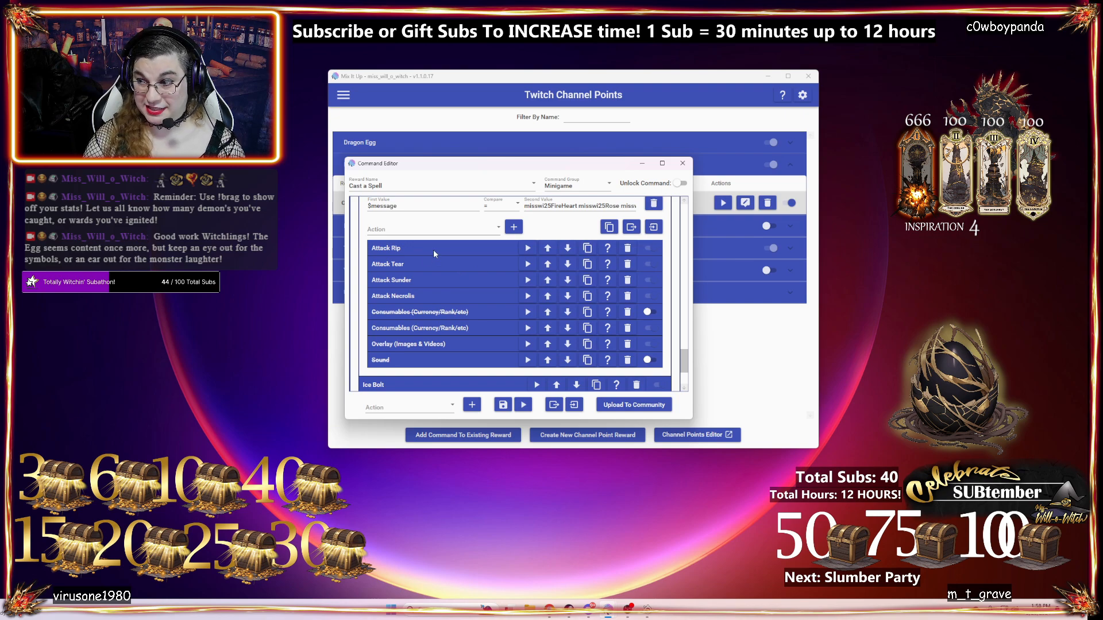
{"action": "scroll", "coordinate": [433, 252], "scroll_direction": "down", "scroll_amount": 3}
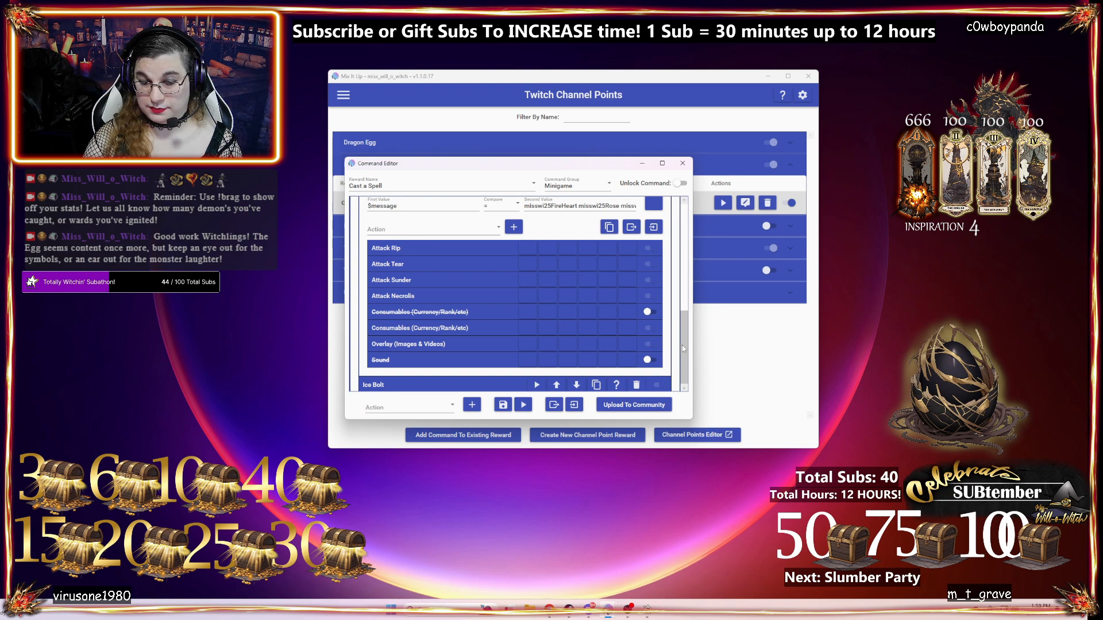
{"action": "scroll", "coordinate": [683, 348], "scroll_direction": "up", "scroll_amount": 1}
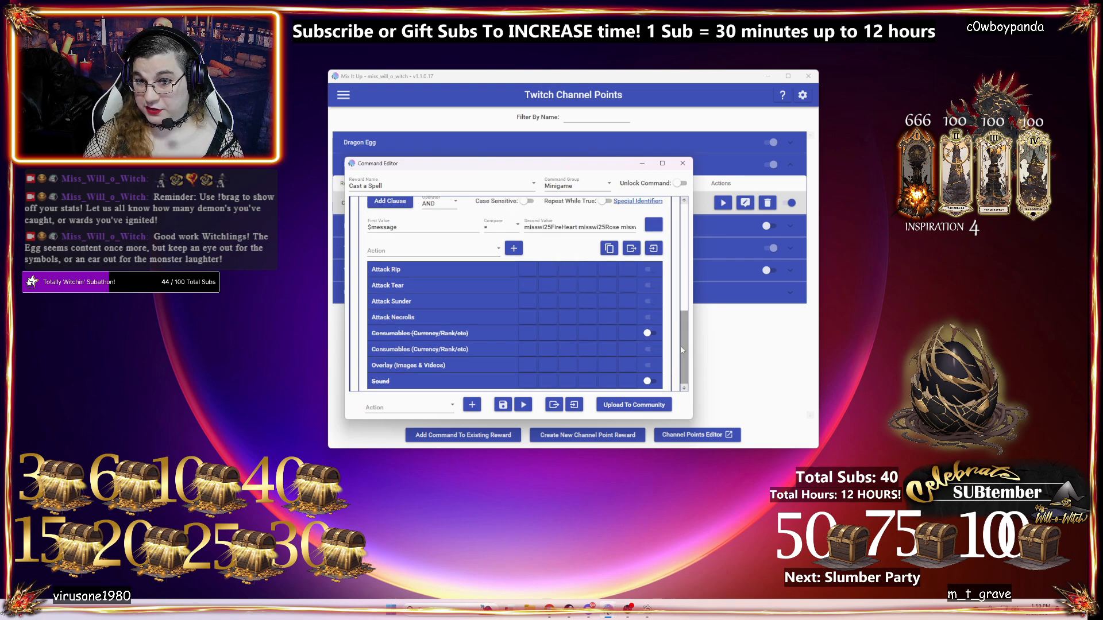
- Expand Attack Rip under Fireball and examine its $minion1active clause and nested actions
{"action": "left_click_drag", "start_coordinate": [684, 326], "coordinate": [674, 356]}
{"action": "scroll", "coordinate": [450, 247], "scroll_direction": "down", "scroll_amount": 2}
{"action": "scroll", "coordinate": [450, 247], "scroll_direction": "down", "scroll_amount": 1}
{"action": "left_click", "coordinate": [431, 233]}
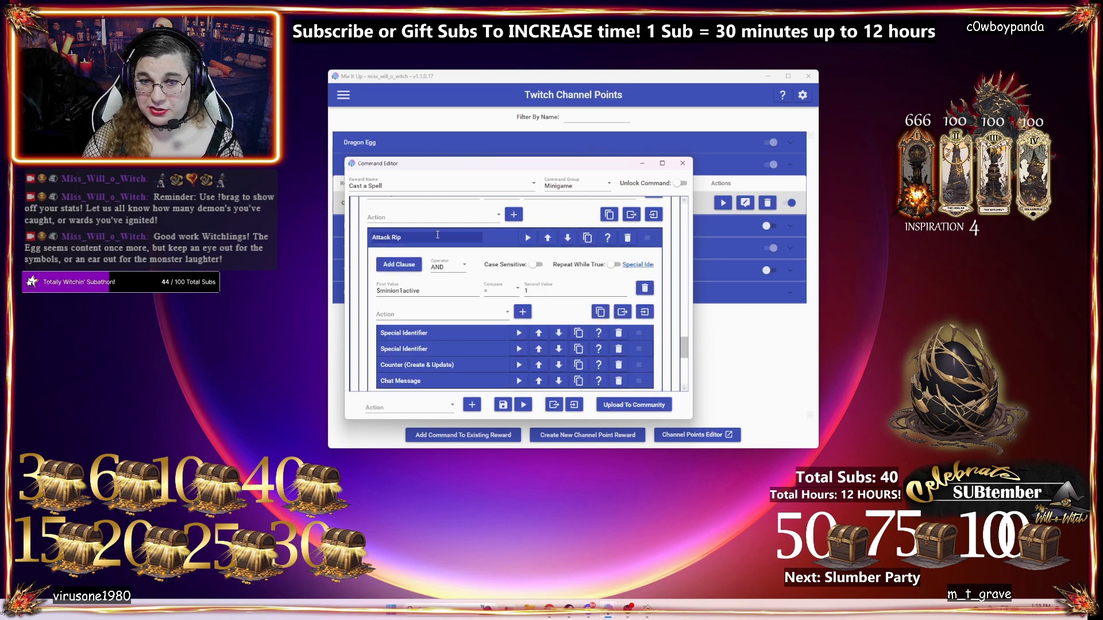
{"action": "scroll", "coordinate": [478, 249], "scroll_direction": "down", "scroll_amount": 2}
{"action": "scroll", "coordinate": [457, 256], "scroll_direction": "up", "scroll_amount": 1}
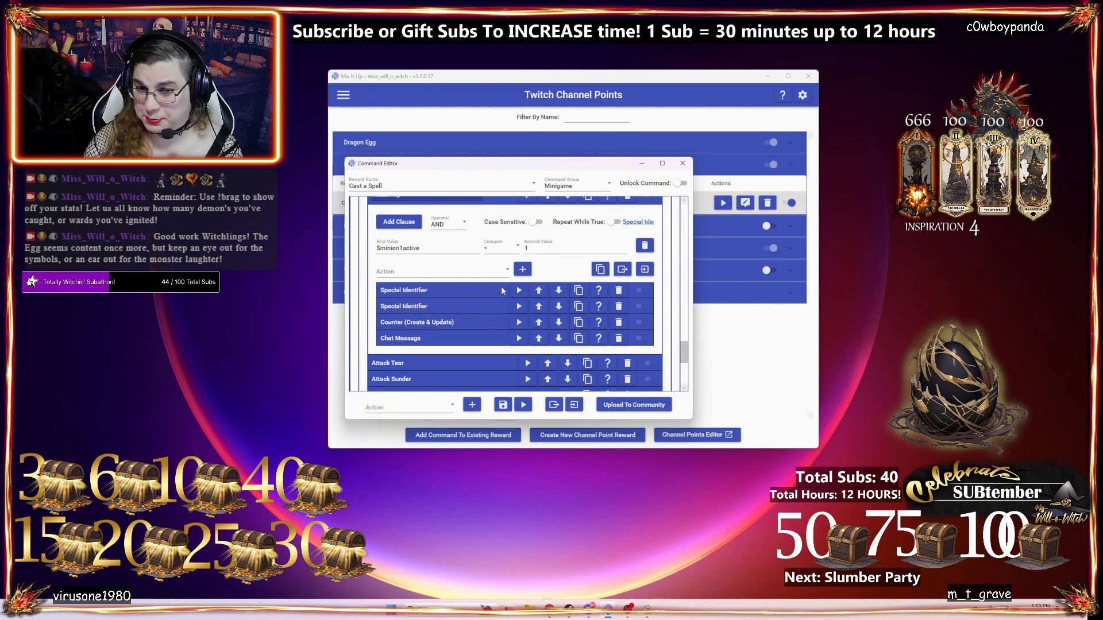
- Expand the first special identifier under Fireball's Attack Rip and compare its playerdamage formula with the base attack's actions
{"action": "left_click", "coordinate": [460, 290]}
{"action": "scroll", "coordinate": [463, 300], "scroll_direction": "down", "scroll_amount": 1}
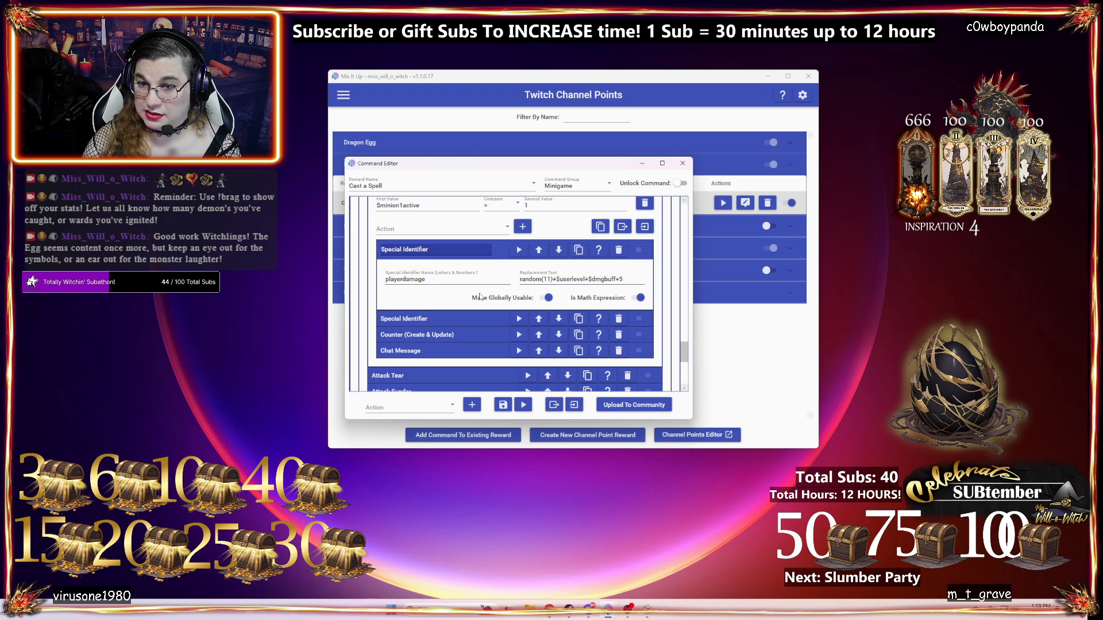
{"action": "scroll", "coordinate": [483, 298], "scroll_direction": "up", "scroll_amount": 5}
{"action": "scroll", "coordinate": [487, 284], "scroll_direction": "down", "scroll_amount": 6}
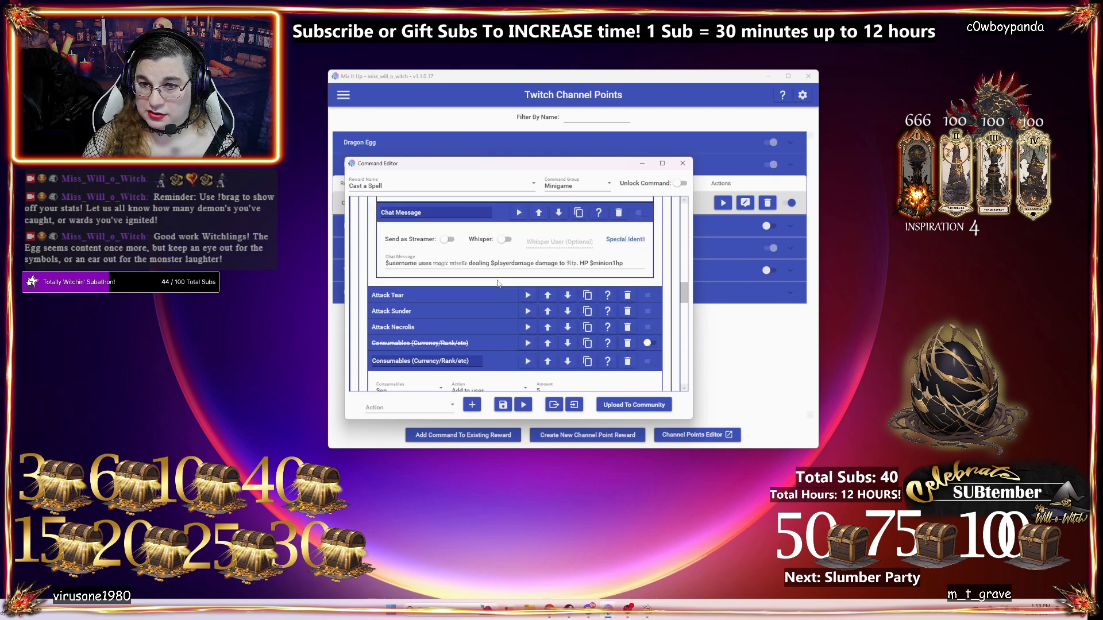
{"action": "scroll", "coordinate": [486, 287], "scroll_direction": "down", "scroll_amount": 3}
{"action": "scroll", "coordinate": [454, 284], "scroll_direction": "up", "scroll_amount": 2}
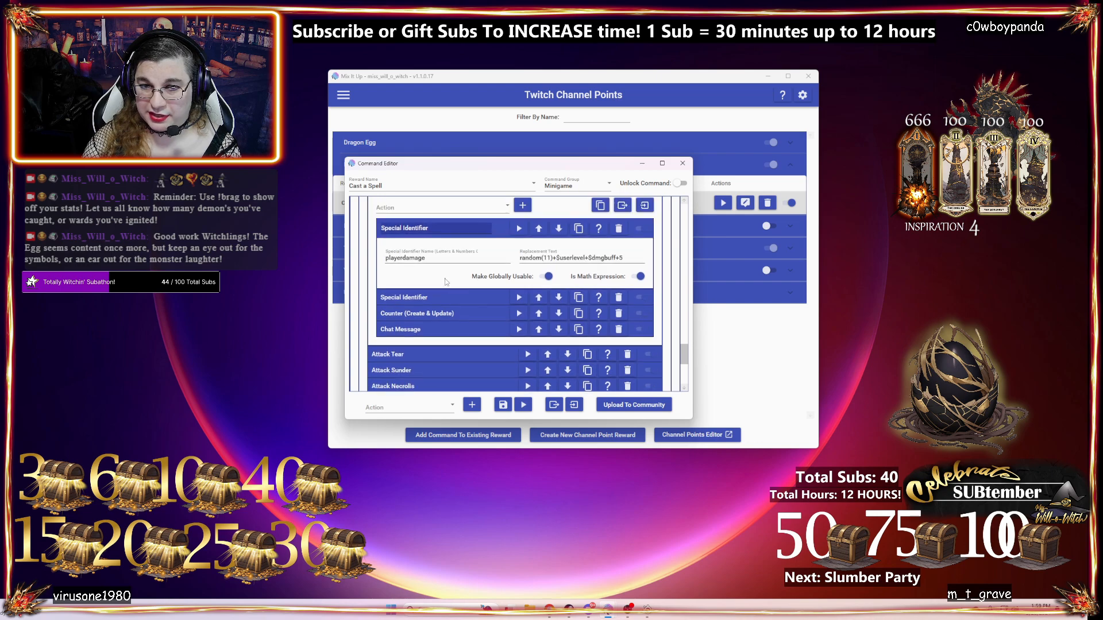
{"action": "scroll", "coordinate": [448, 301], "scroll_direction": "down", "scroll_amount": 1}
- Expand Attack Tear and its first special identifier under Fireball, and examine the $minion2active clause and playerdamage formula
{"action": "left_click", "coordinate": [447, 332]}
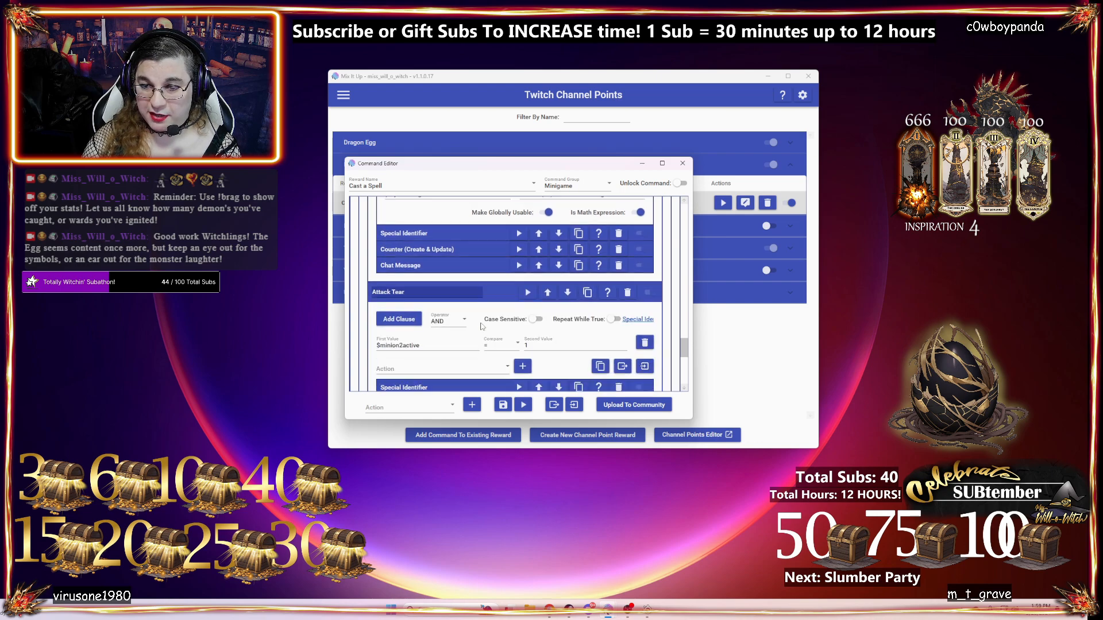
{"action": "scroll", "coordinate": [460, 327], "scroll_direction": "down", "scroll_amount": 2}
{"action": "scroll", "coordinate": [468, 321], "scroll_direction": "down", "scroll_amount": 1}
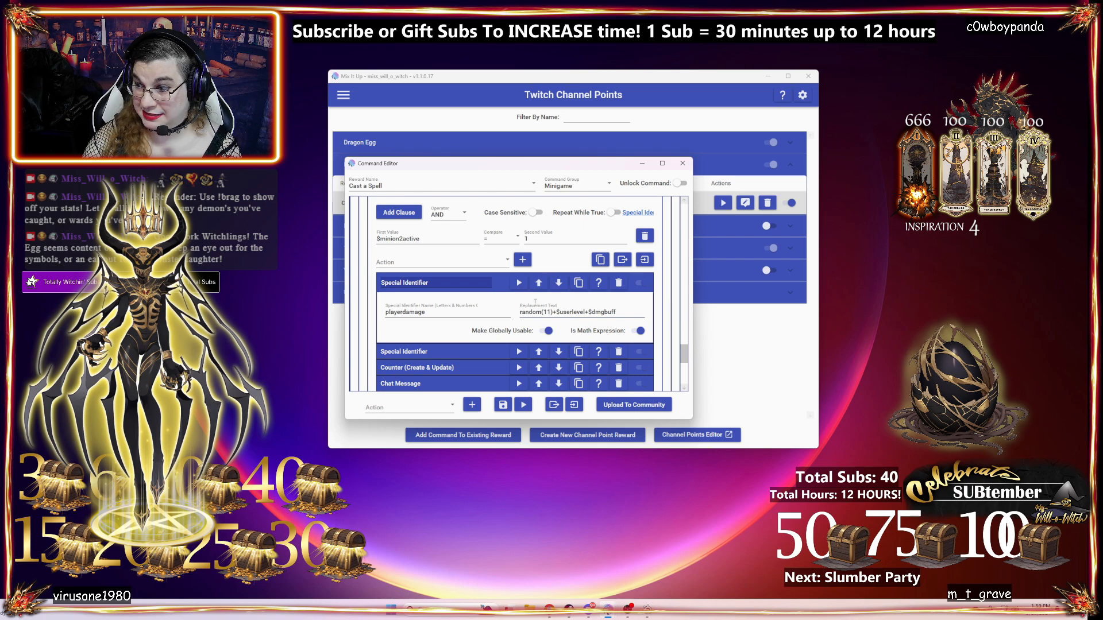
{"action": "scroll", "coordinate": [492, 300], "scroll_direction": "down", "scroll_amount": 1}
{"action": "scroll", "coordinate": [492, 300], "scroll_direction": "down", "scroll_amount": 1}
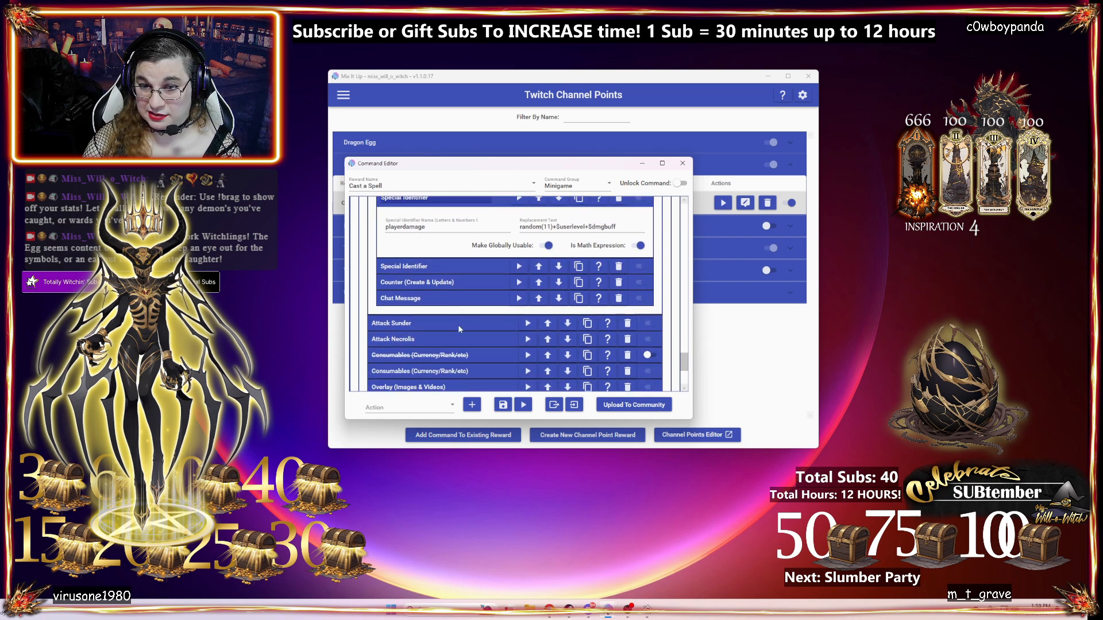
- Compare the playerdamage replacement text under Attack Rip with the one under Attack Tear, checking the end of each formula
{"action": "scroll", "coordinate": [466, 318], "scroll_direction": "up", "scroll_amount": 2}
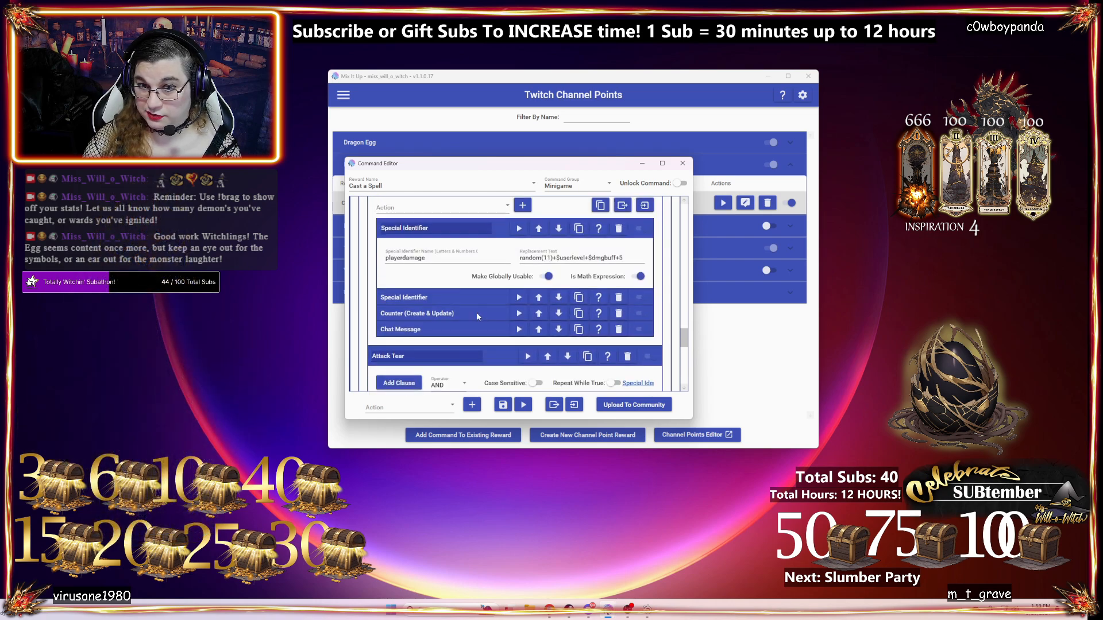
{"action": "scroll", "coordinate": [477, 314], "scroll_direction": "up", "scroll_amount": 4}
{"action": "scroll", "coordinate": [534, 317], "scroll_direction": "down", "scroll_amount": 3}
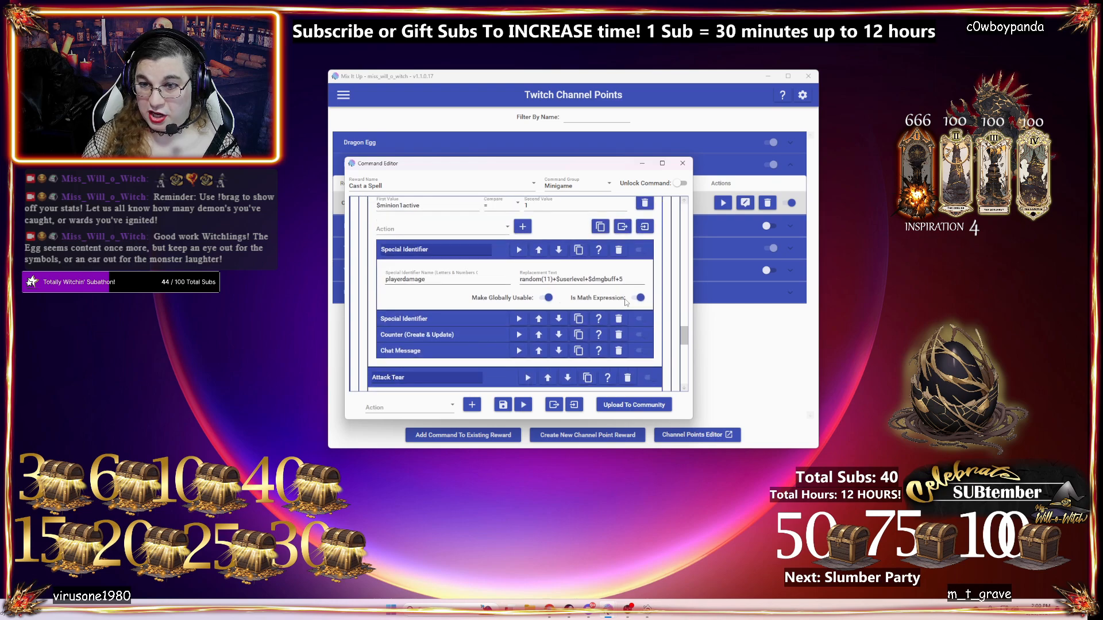
{"action": "left_click", "coordinate": [626, 281]}
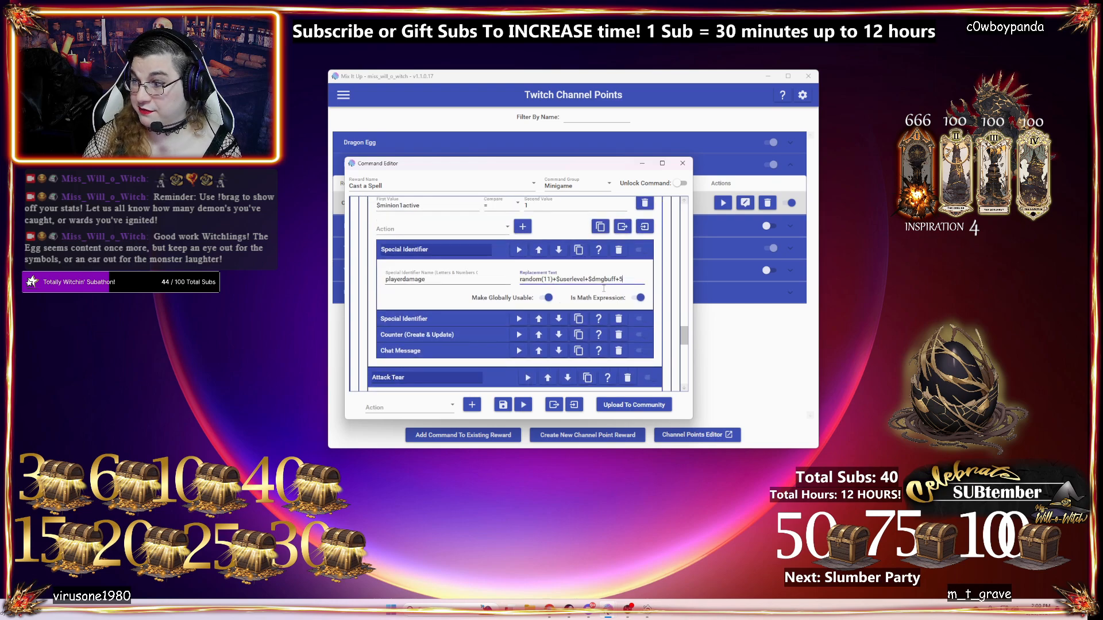
{"action": "scroll", "coordinate": [603, 288], "scroll_direction": "up", "scroll_amount": 2}
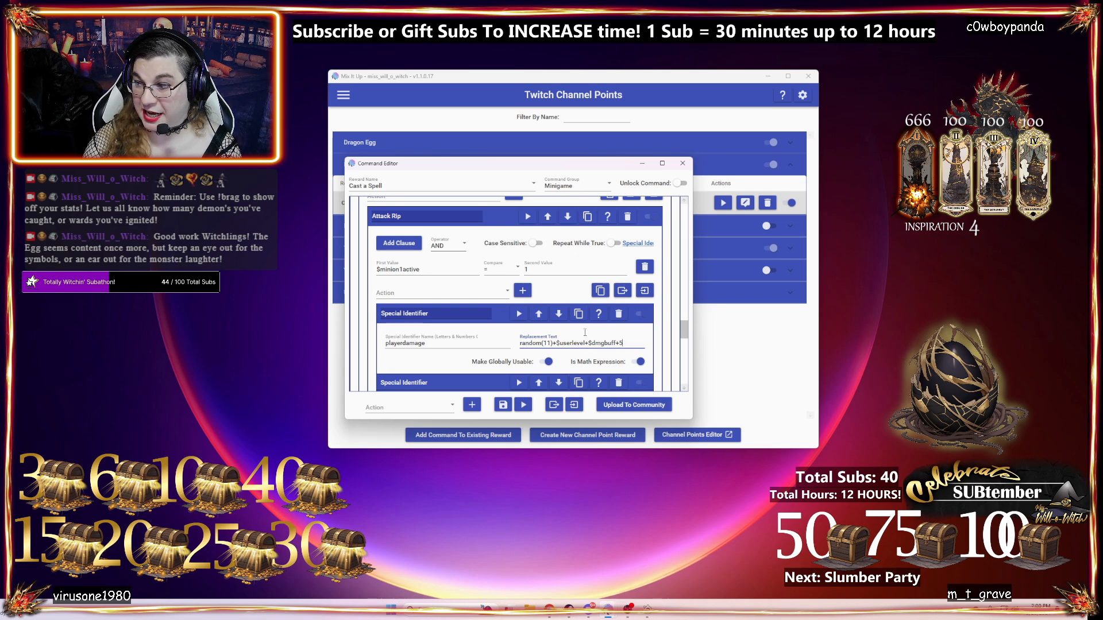
{"action": "scroll", "coordinate": [583, 337], "scroll_direction": "down", "scroll_amount": 8}
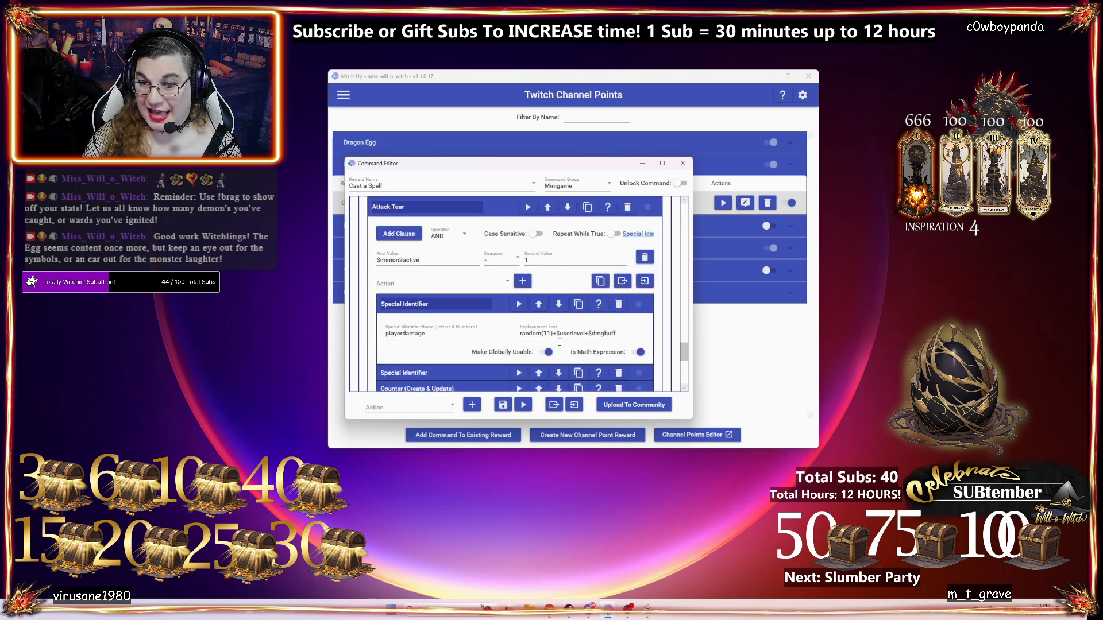
{"action": "scroll", "coordinate": [602, 325], "scroll_direction": "up", "scroll_amount": 3}
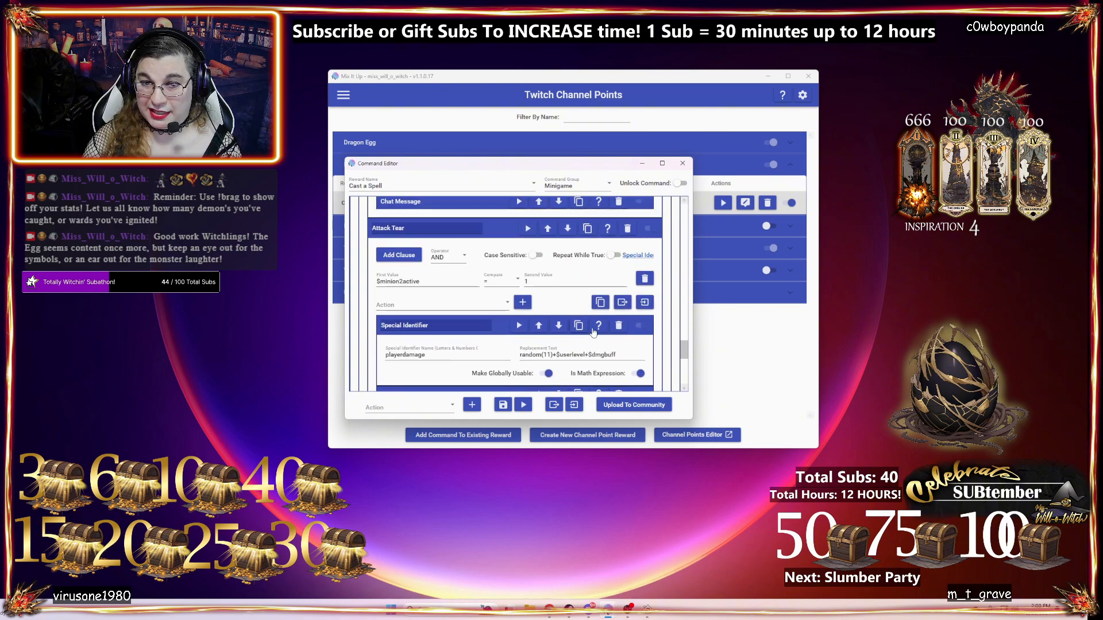
{"action": "scroll", "coordinate": [591, 332], "scroll_direction": "down", "scroll_amount": 1}
{"action": "left_click", "coordinate": [623, 334]}
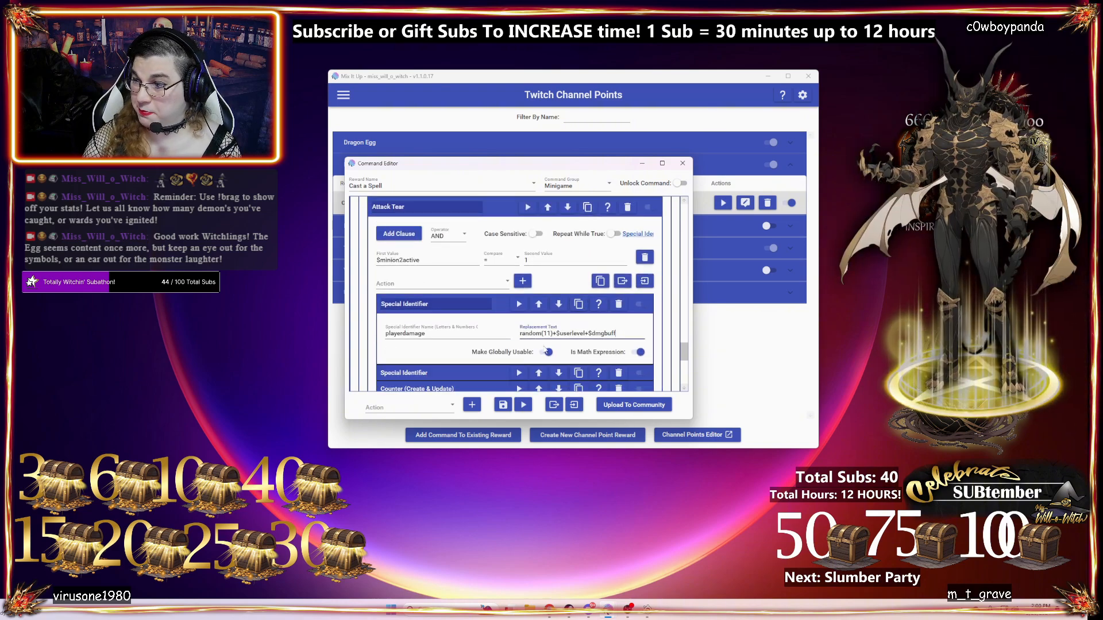
- Expand Attack Sunder and its first special identifier, and check its playerdamage formula against those of Attack Rip and Attack Tear
{"action": "scroll", "coordinate": [464, 295], "scroll_direction": "down", "scroll_amount": 5}
{"action": "scroll", "coordinate": [456, 285], "scroll_direction": "up", "scroll_amount": 6}
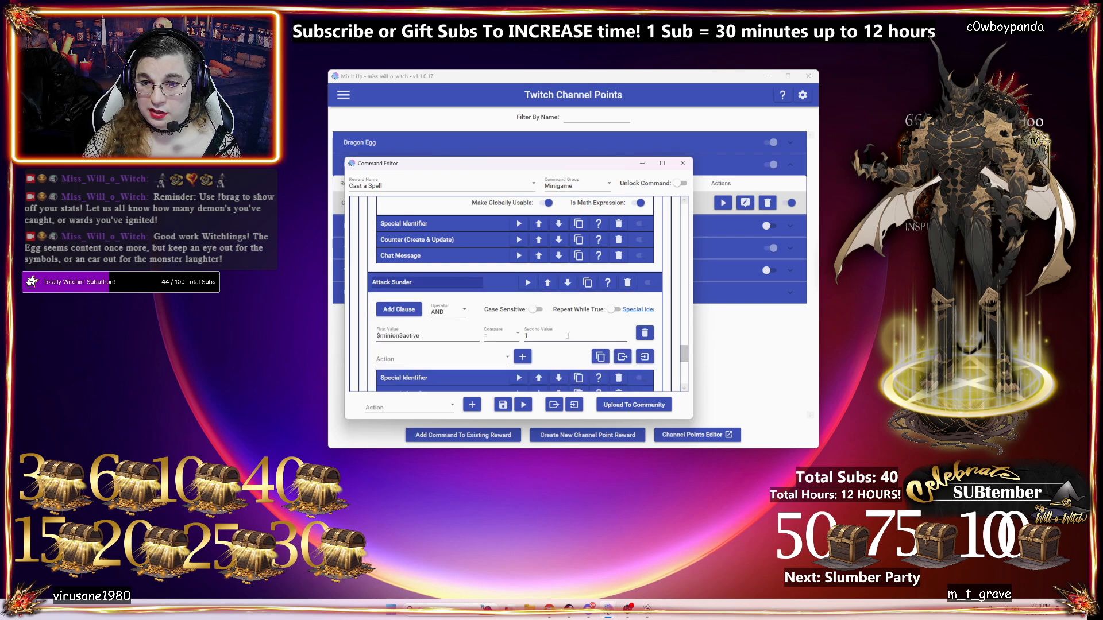
{"action": "scroll", "coordinate": [563, 334], "scroll_direction": "down", "scroll_amount": 2}
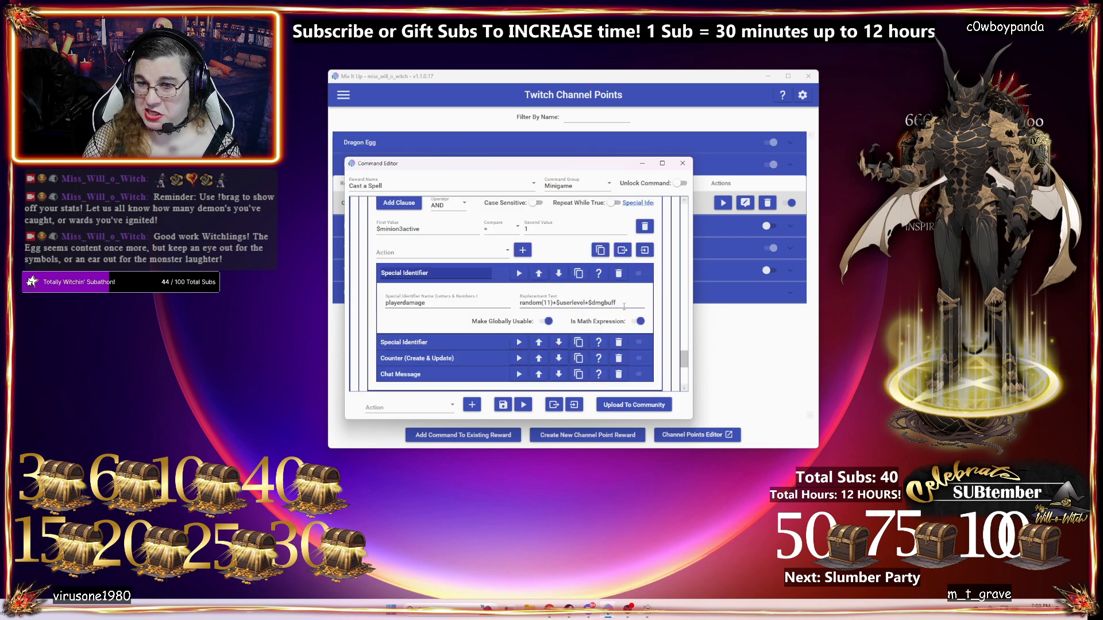
{"action": "scroll", "coordinate": [619, 305], "scroll_direction": "up", "scroll_amount": 20}
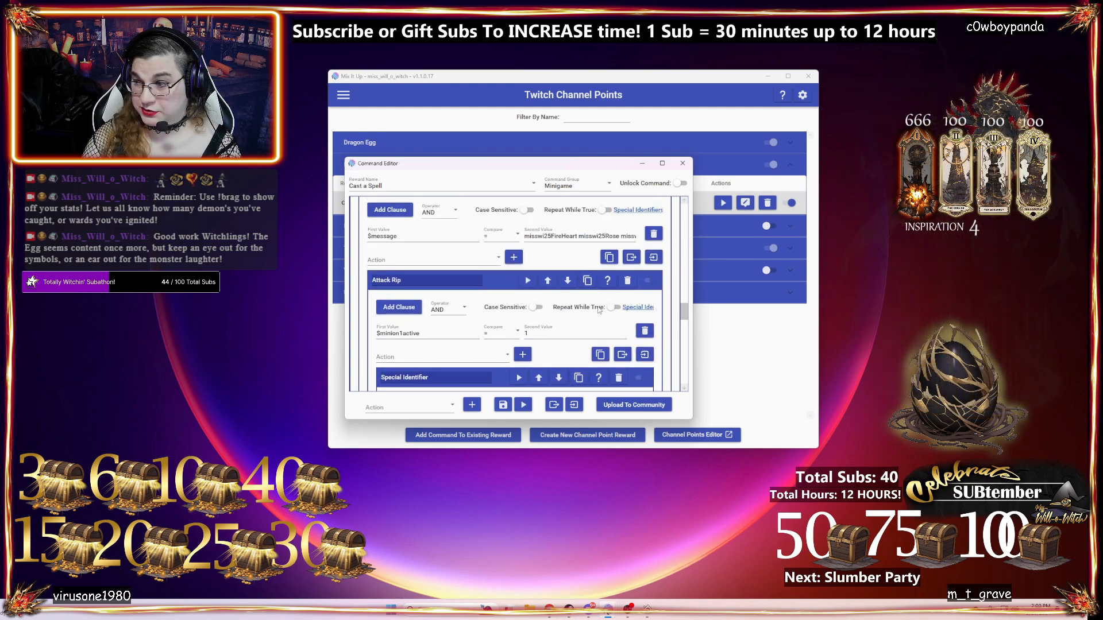
{"action": "scroll", "coordinate": [603, 304], "scroll_direction": "down", "scroll_amount": 3}
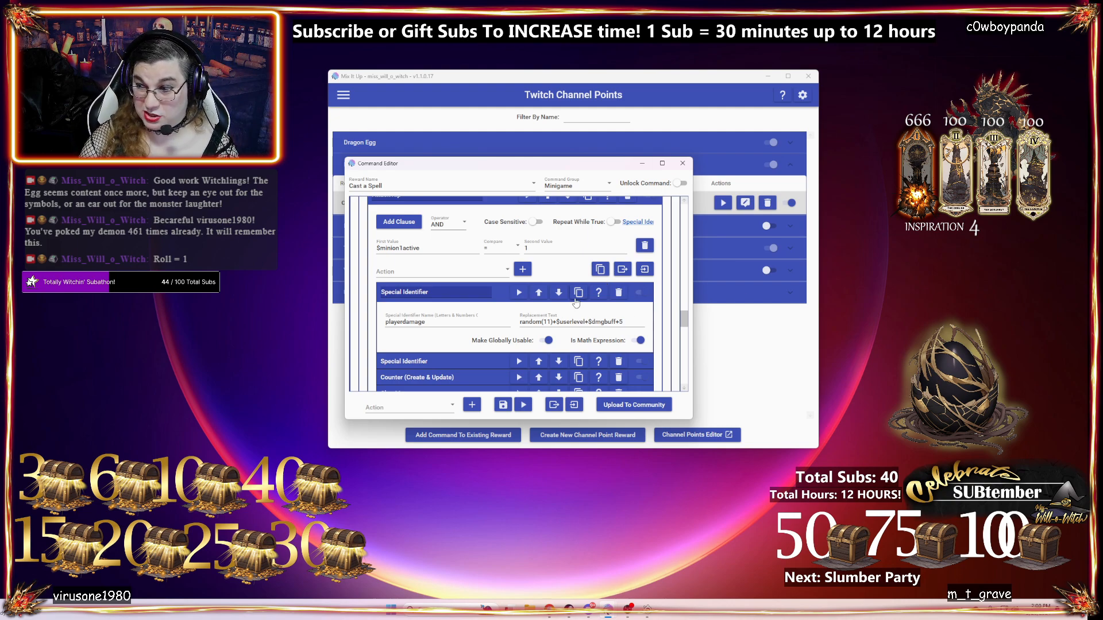
{"action": "scroll", "coordinate": [576, 304], "scroll_direction": "down", "scroll_amount": 4}
{"action": "scroll", "coordinate": [577, 305], "scroll_direction": "down", "scroll_amount": 5}
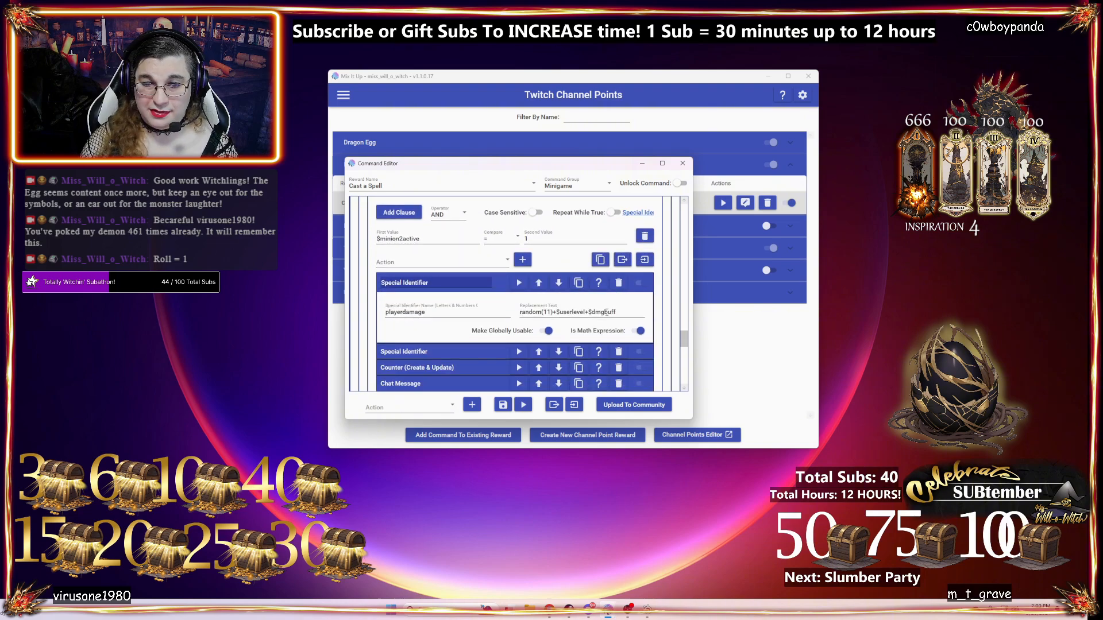
- Expand Magic Missile (ruby) and examine its excluded $message clauses, its $username clause and its nested actions
{"action": "scroll", "coordinate": [470, 267], "scroll_direction": "down", "scroll_amount": 5}
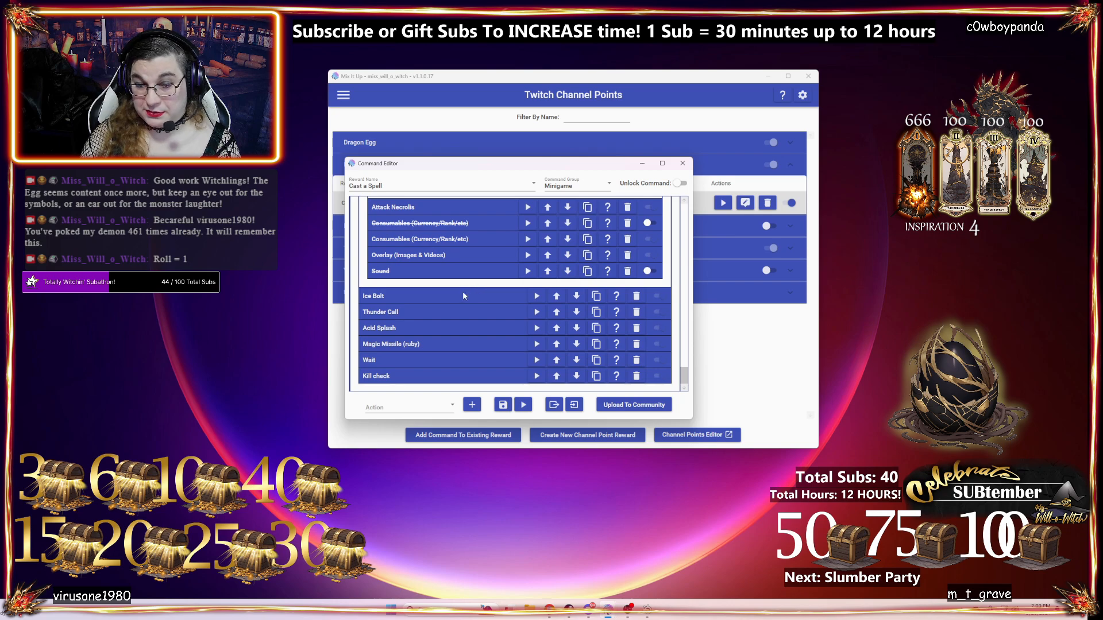
{"action": "left_click", "coordinate": [449, 344]}
{"action": "scroll", "coordinate": [492, 339], "scroll_direction": "down", "scroll_amount": 3}
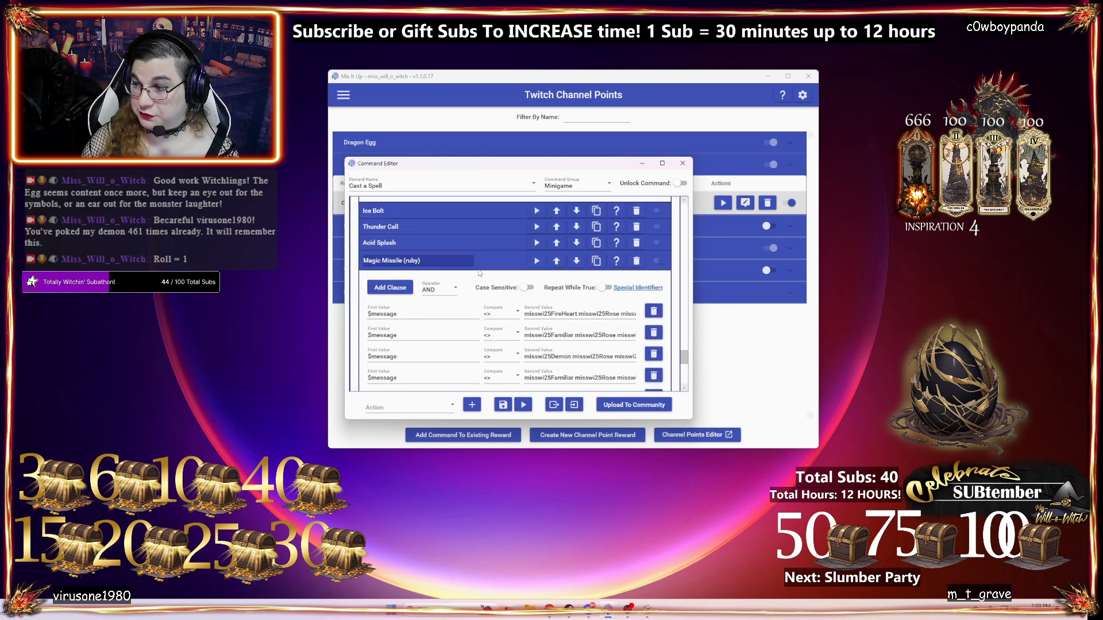
{"action": "scroll", "coordinate": [481, 270], "scroll_direction": "down", "scroll_amount": 1}
{"action": "scroll", "coordinate": [497, 270], "scroll_direction": "down", "scroll_amount": 1}
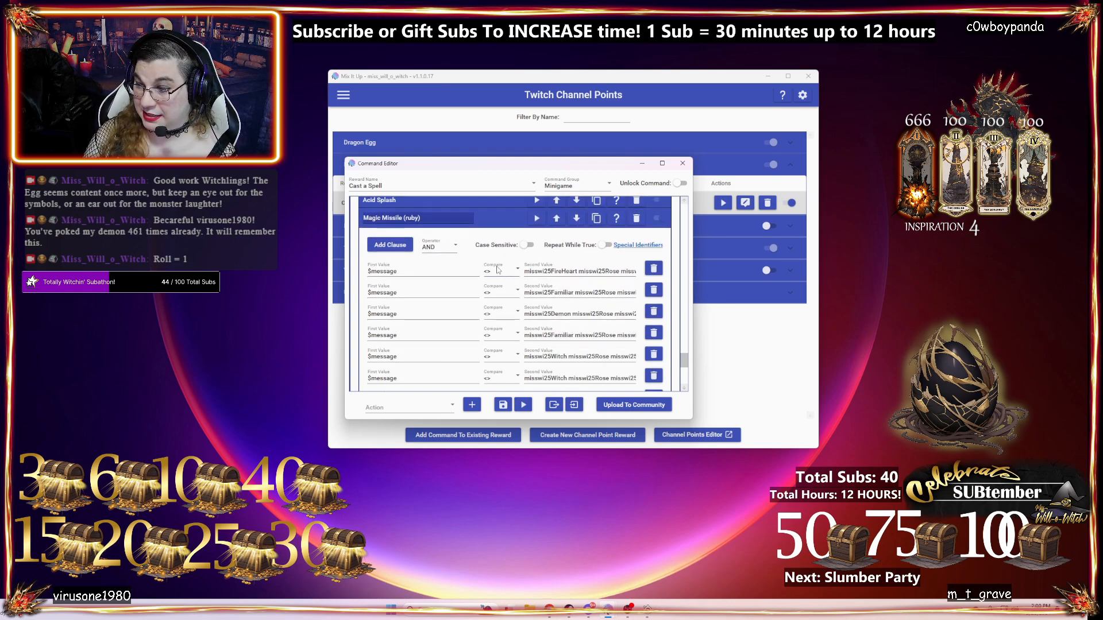
{"action": "scroll", "coordinate": [500, 273], "scroll_direction": "down", "scroll_amount": 1}
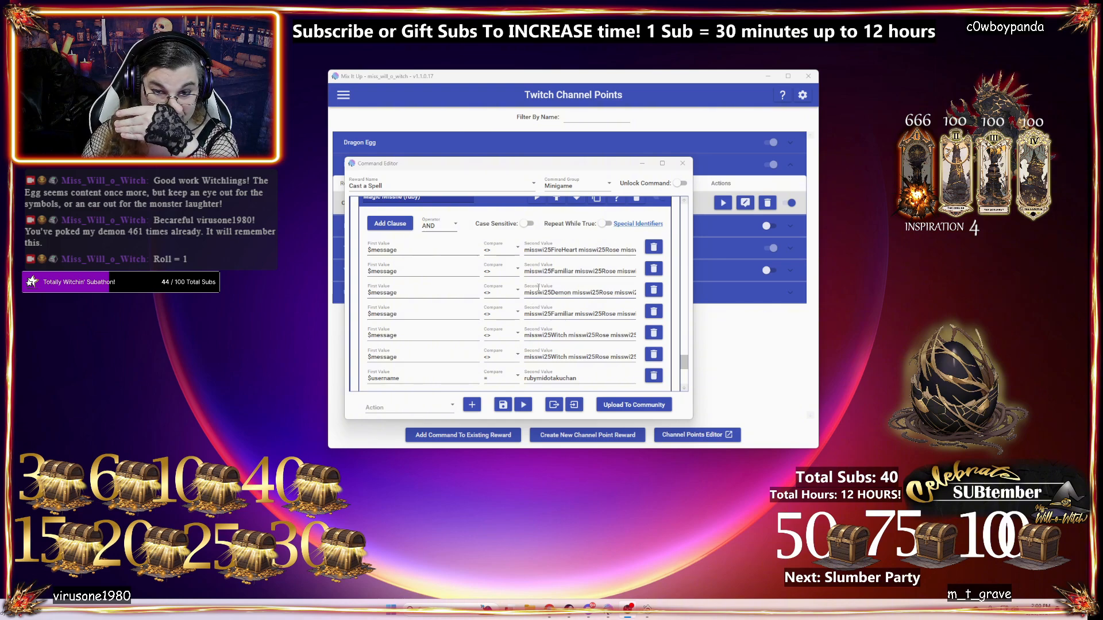
{"action": "scroll", "coordinate": [537, 287], "scroll_direction": "up", "scroll_amount": 1}
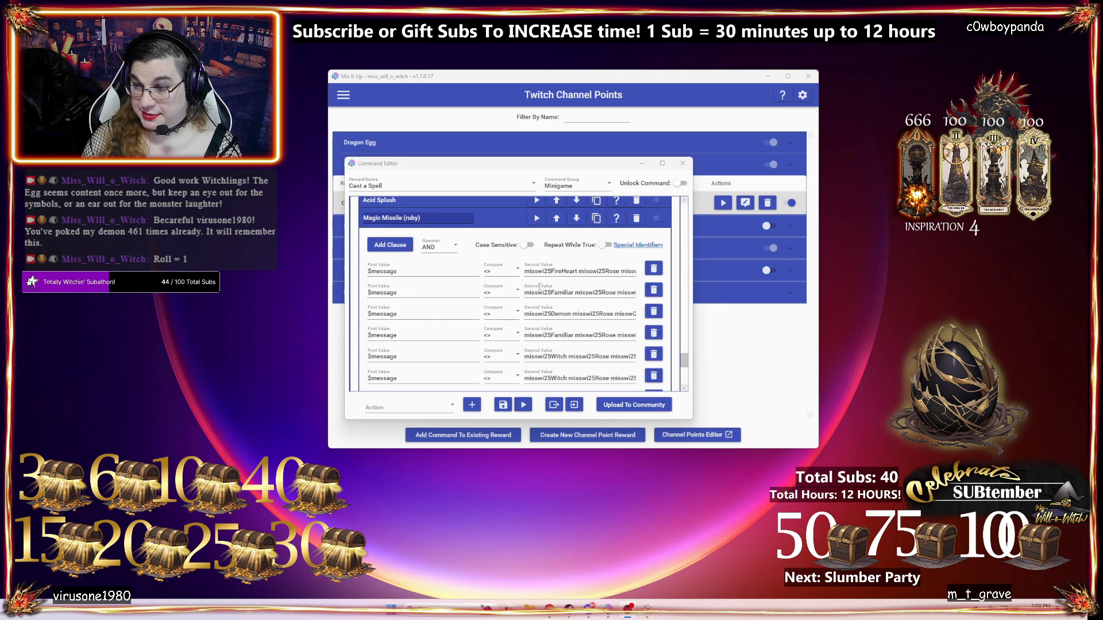
{"action": "scroll", "coordinate": [542, 271], "scroll_direction": "down", "scroll_amount": 2}
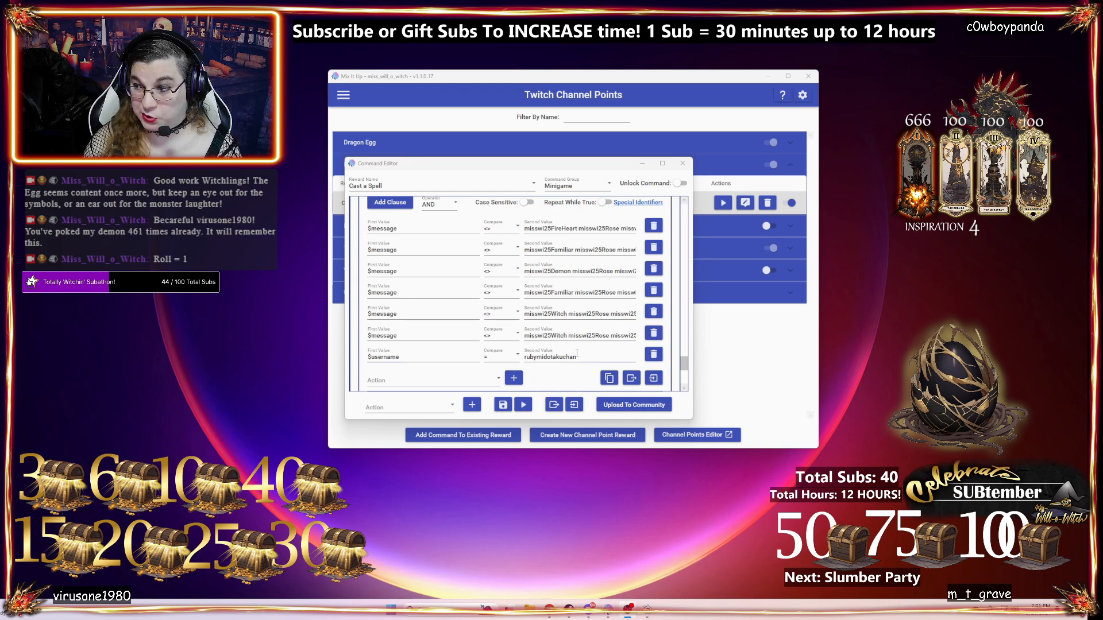
{"action": "scroll", "coordinate": [502, 367], "scroll_direction": "down", "scroll_amount": 5}
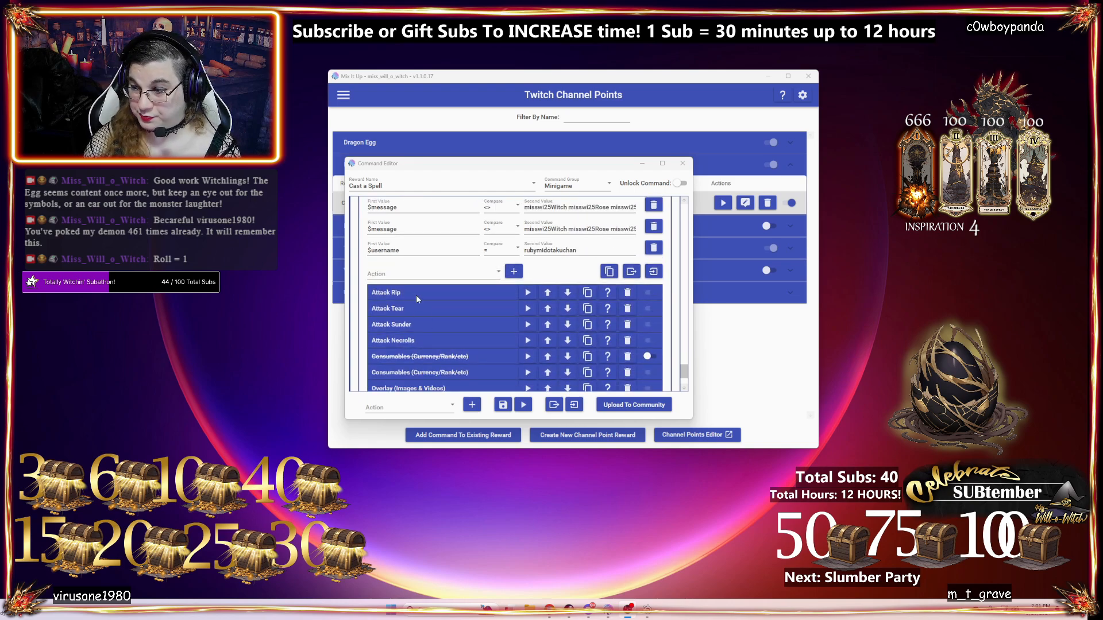
- Expand Magic Missile (ruby)'s overlay action, examine its image and position settings, and test-play the overlay
{"action": "scroll", "coordinate": [416, 294], "scroll_direction": "down", "scroll_amount": 2}
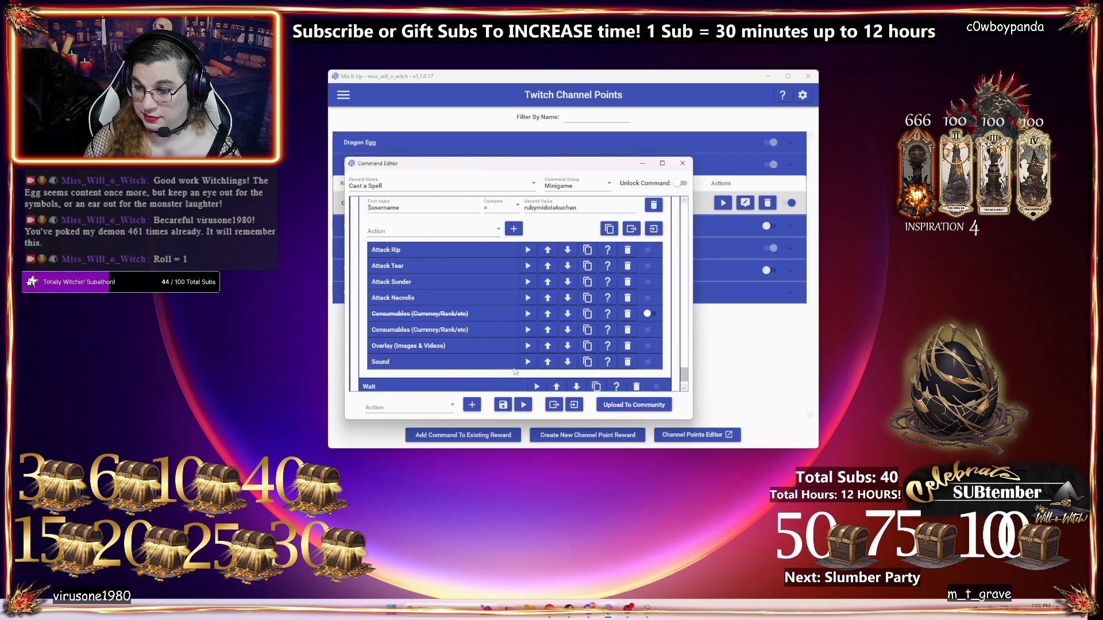
{"action": "left_click", "coordinate": [463, 346]}
{"action": "scroll", "coordinate": [494, 342], "scroll_direction": "down", "scroll_amount": 1}
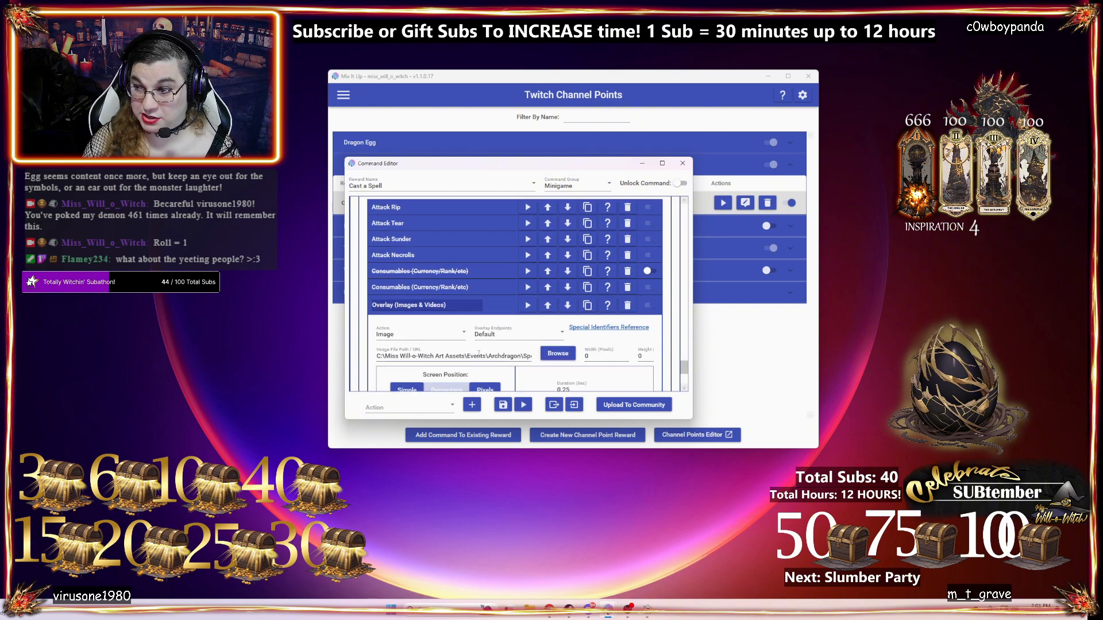
{"action": "scroll", "coordinate": [532, 339], "scroll_direction": "down", "scroll_amount": 2}
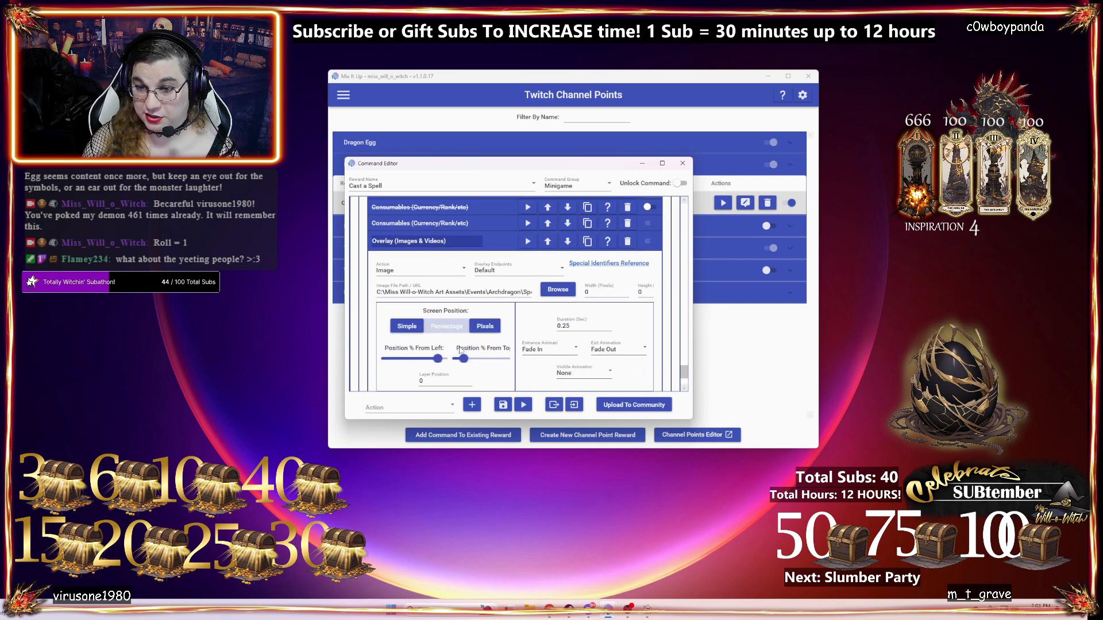
{"action": "scroll", "coordinate": [485, 354], "scroll_direction": "up", "scroll_amount": 2}
{"action": "scroll", "coordinate": [505, 322], "scroll_direction": "down", "scroll_amount": 1}
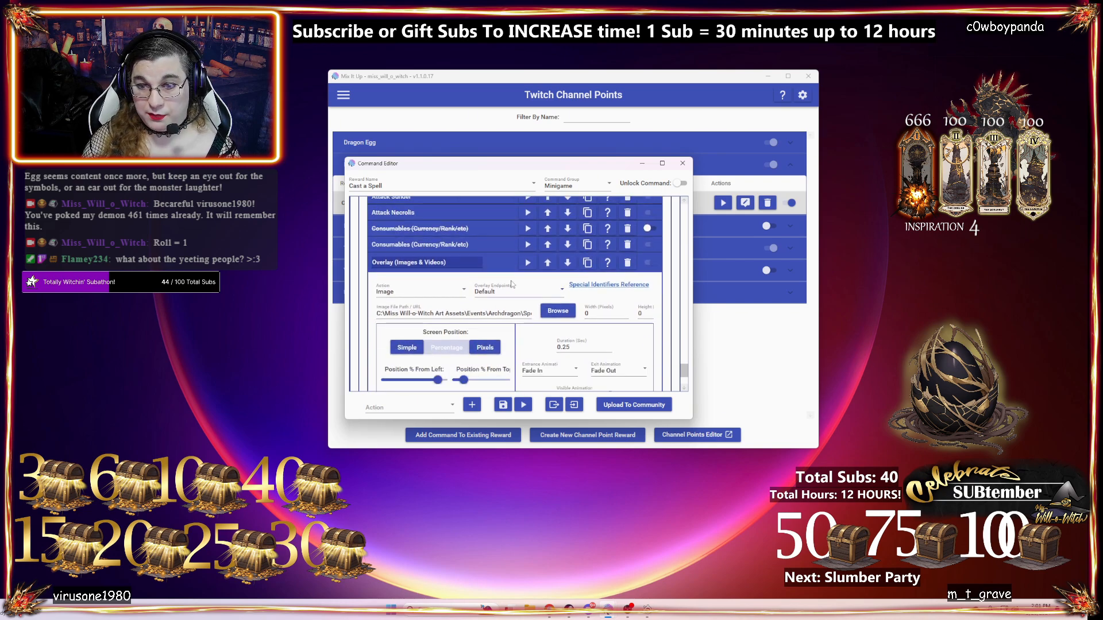
{"action": "left_click", "coordinate": [528, 263]}
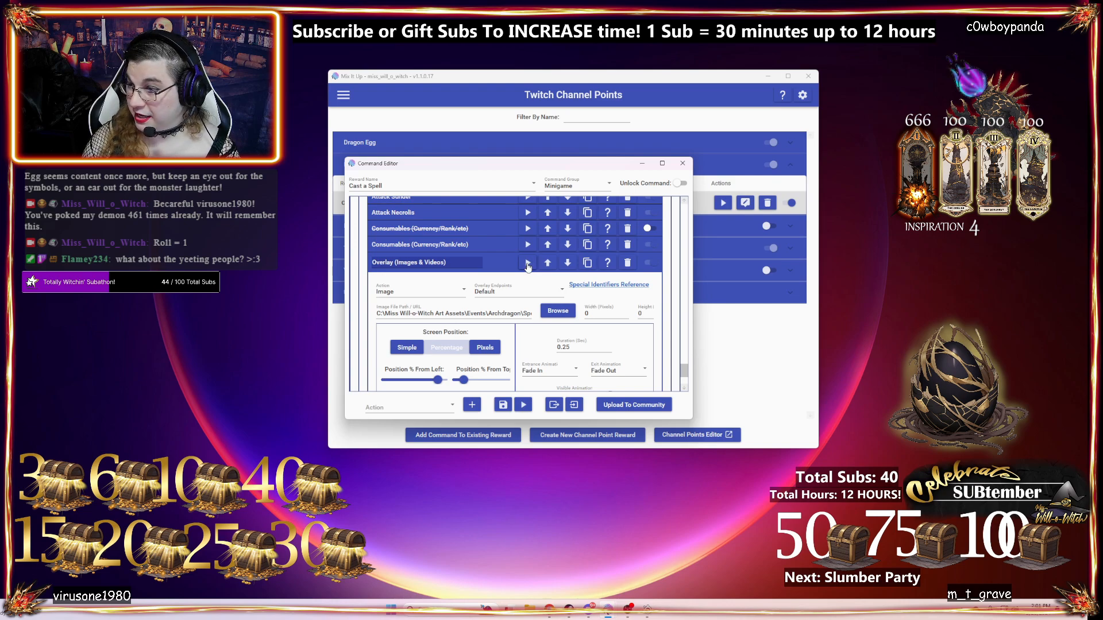
{"action": "left_click", "coordinate": [527, 265]}
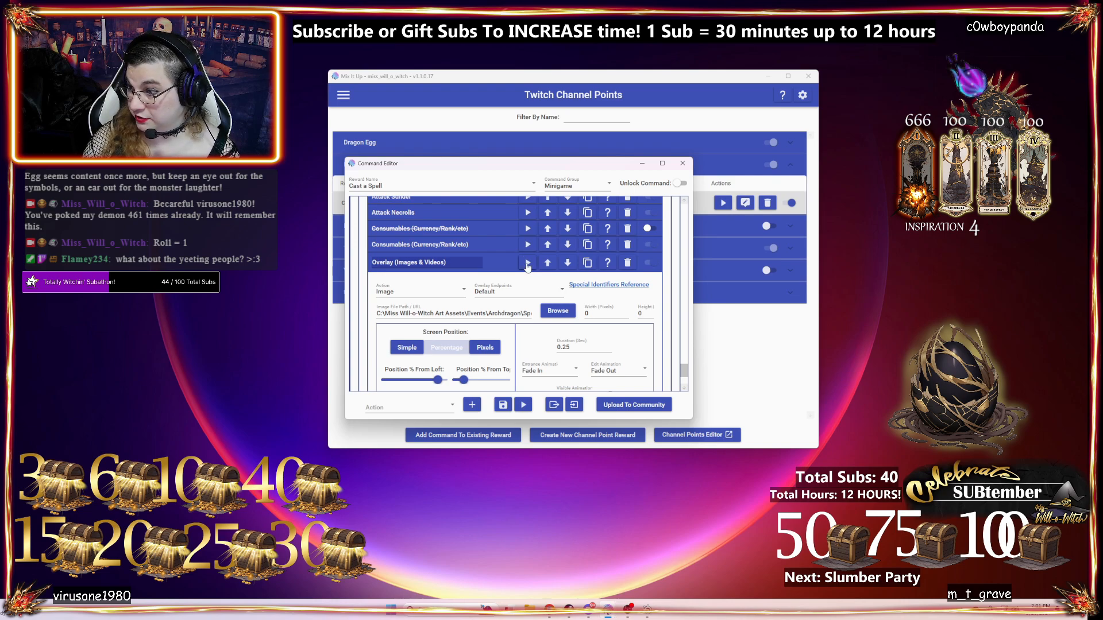
{"action": "left_click", "coordinate": [526, 267]}
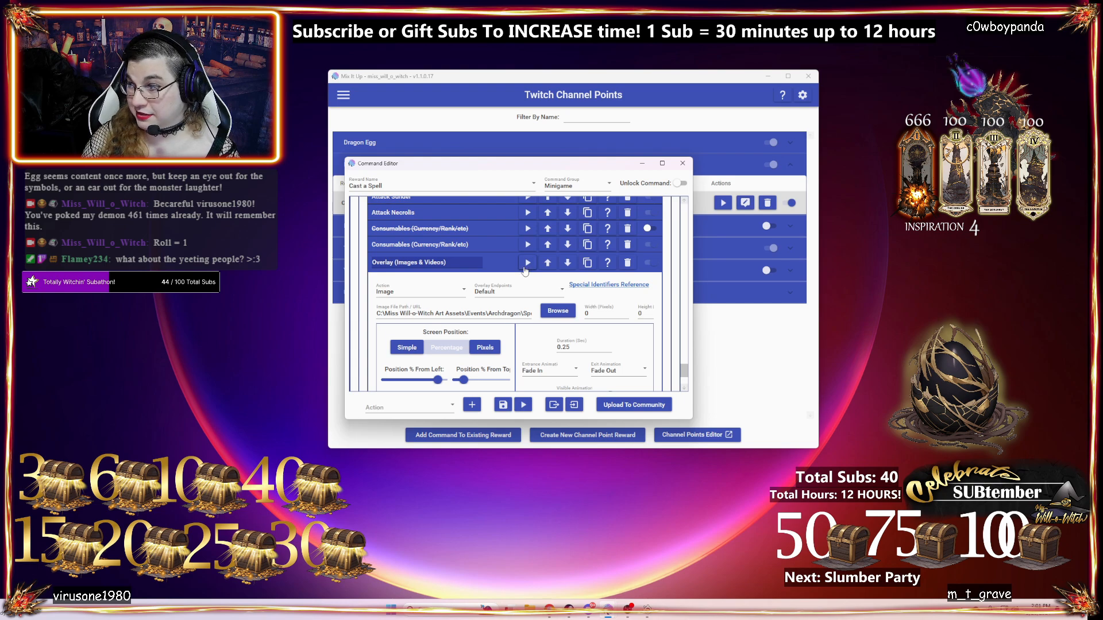
- Compare Magic Missile (ruby) with Magic Missile (Base Attack), checking their clauses, damage formulas, consumables and overlay position settings
{"action": "scroll", "coordinate": [493, 260], "scroll_direction": "up", "scroll_amount": 5}
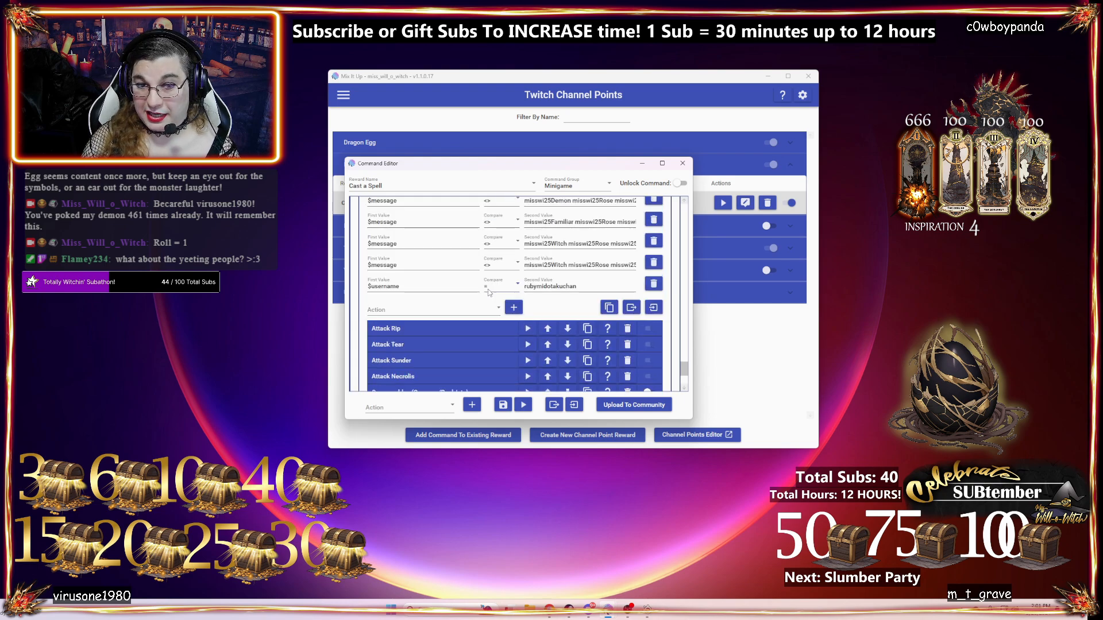
{"action": "scroll", "coordinate": [487, 292], "scroll_direction": "up", "scroll_amount": 10}
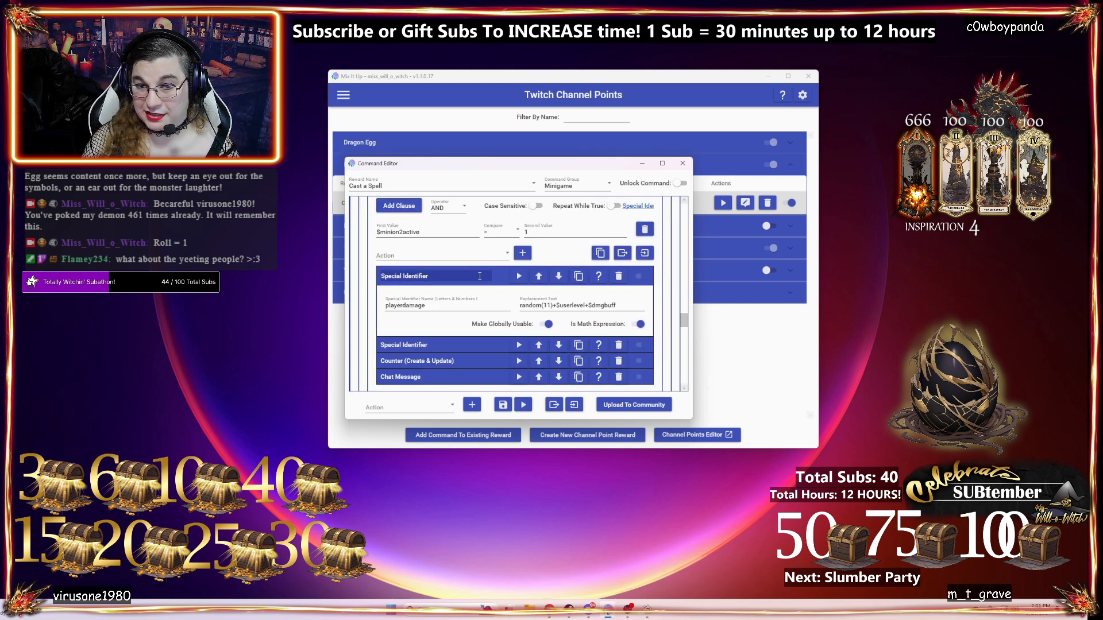
{"action": "scroll", "coordinate": [480, 275], "scroll_direction": "down", "scroll_amount": 12}
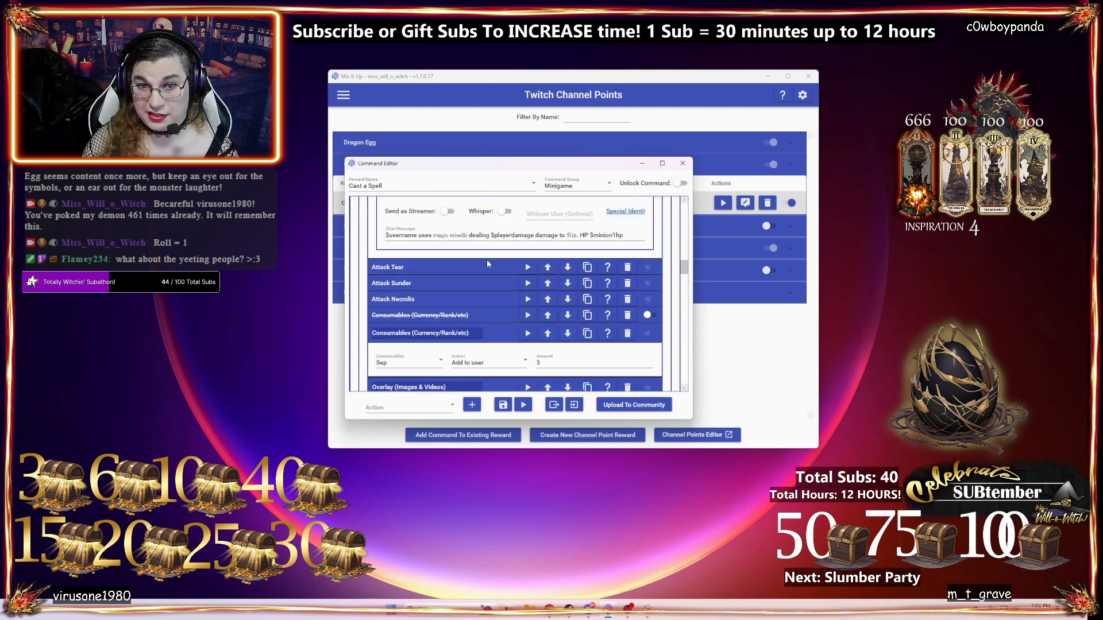
{"action": "scroll", "coordinate": [487, 260], "scroll_direction": "up", "scroll_amount": 10}
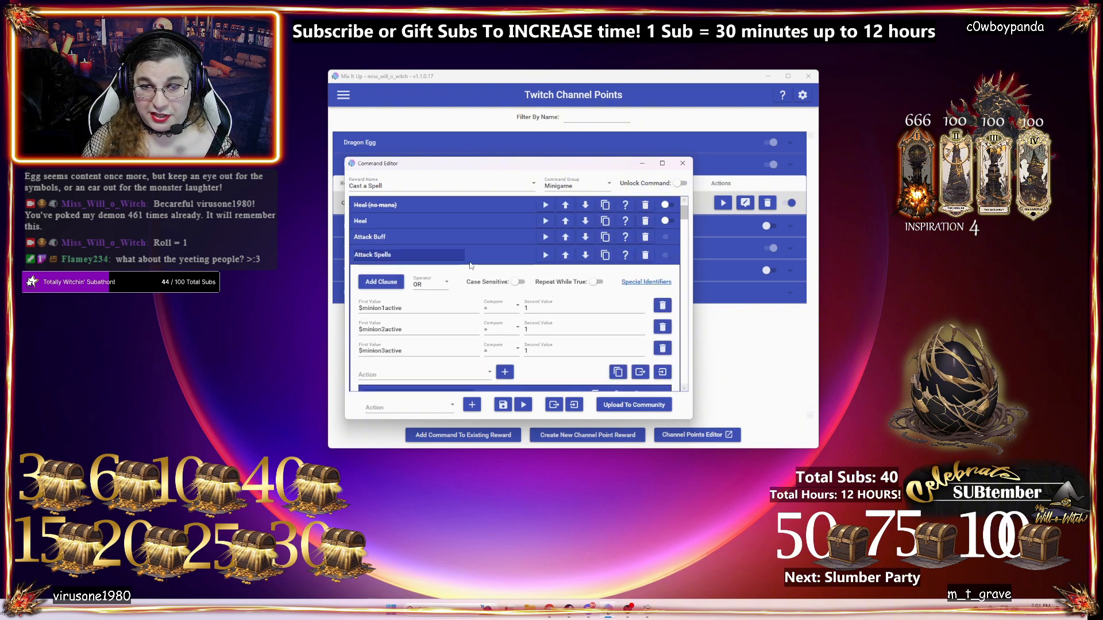
{"action": "scroll", "coordinate": [464, 281], "scroll_direction": "down", "scroll_amount": 3}
{"action": "scroll", "coordinate": [474, 286], "scroll_direction": "down", "scroll_amount": 6}
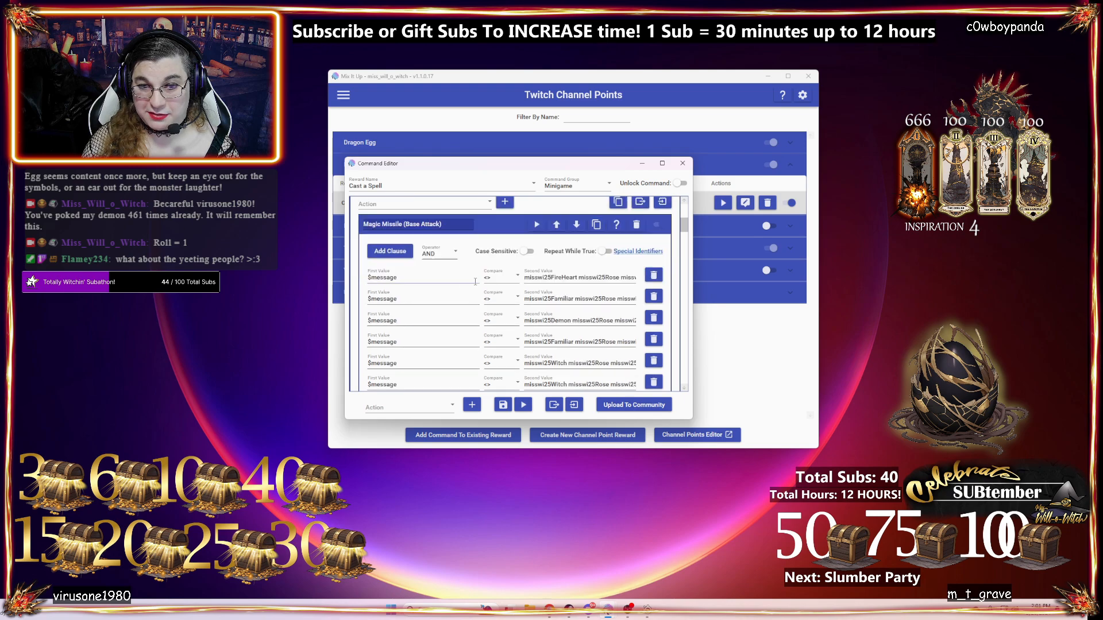
{"action": "scroll", "coordinate": [468, 313], "scroll_direction": "down", "scroll_amount": 3}
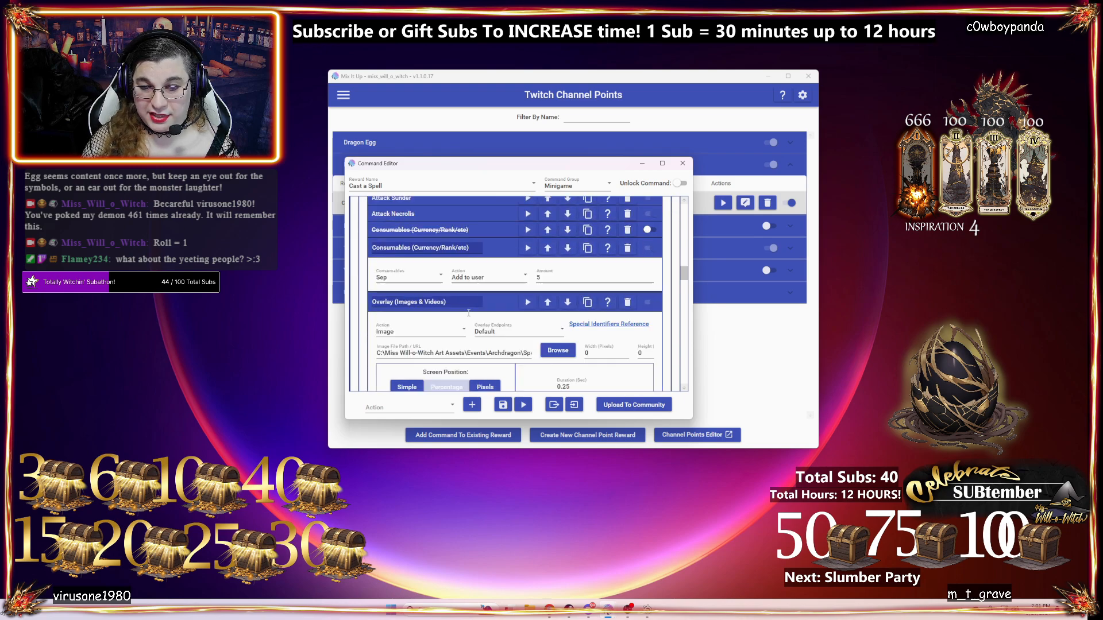
{"action": "scroll", "coordinate": [517, 270], "scroll_direction": "down", "scroll_amount": 3}
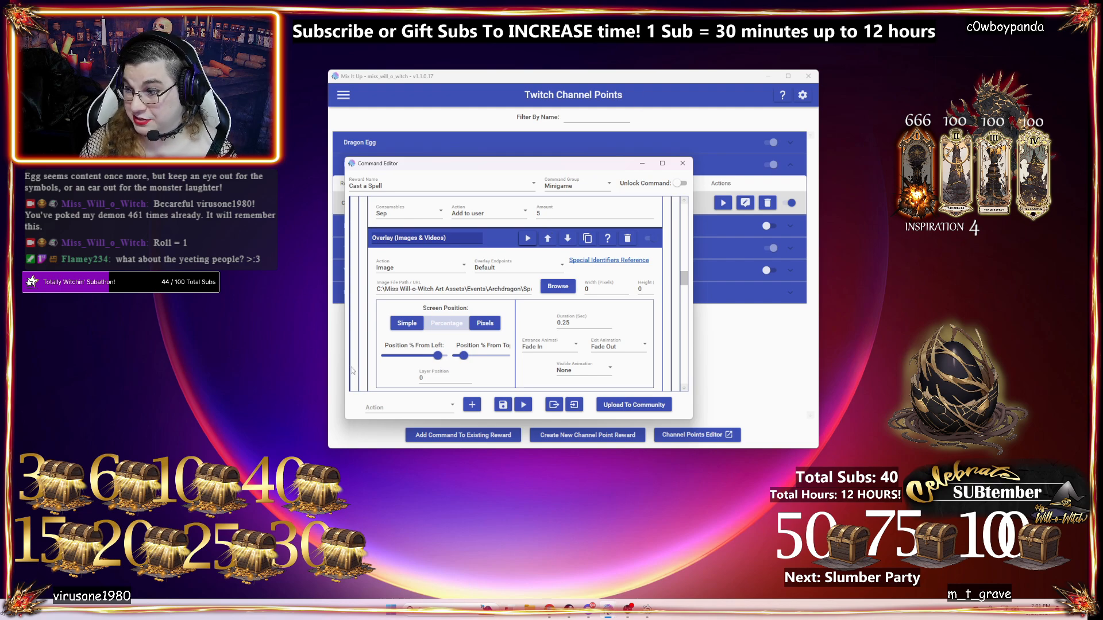
{"action": "scroll", "coordinate": [506, 274], "scroll_direction": "down", "scroll_amount": 1}
{"action": "scroll", "coordinate": [483, 264], "scroll_direction": "up", "scroll_amount": 1}
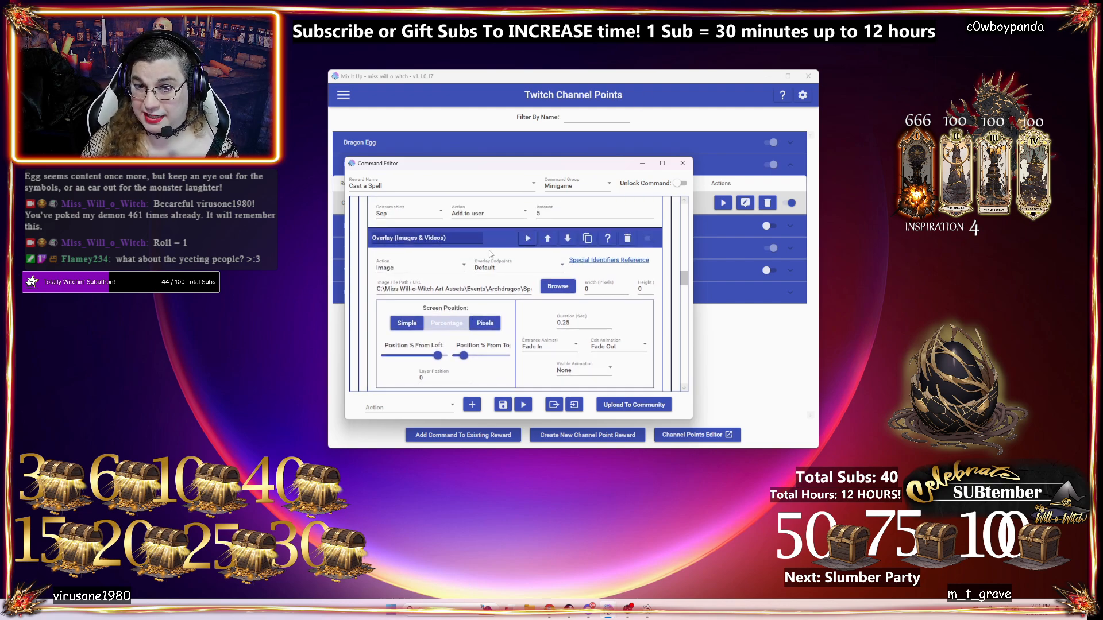
- Review the Attack Spells minion clauses and the playerdamage formulas, continuing to Magic Missile (ruby)'s nested actions and Kill check
{"action": "scroll", "coordinate": [490, 253], "scroll_direction": "up", "scroll_amount": 5}
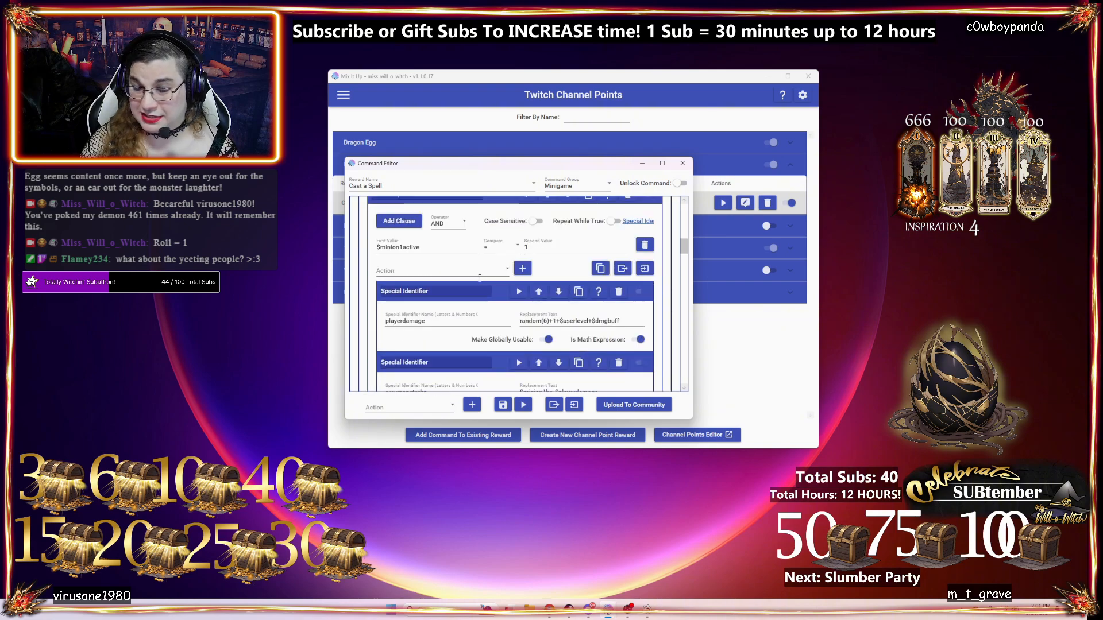
{"action": "scroll", "coordinate": [480, 278], "scroll_direction": "up", "scroll_amount": 4}
{"action": "left_click", "coordinate": [497, 282]}
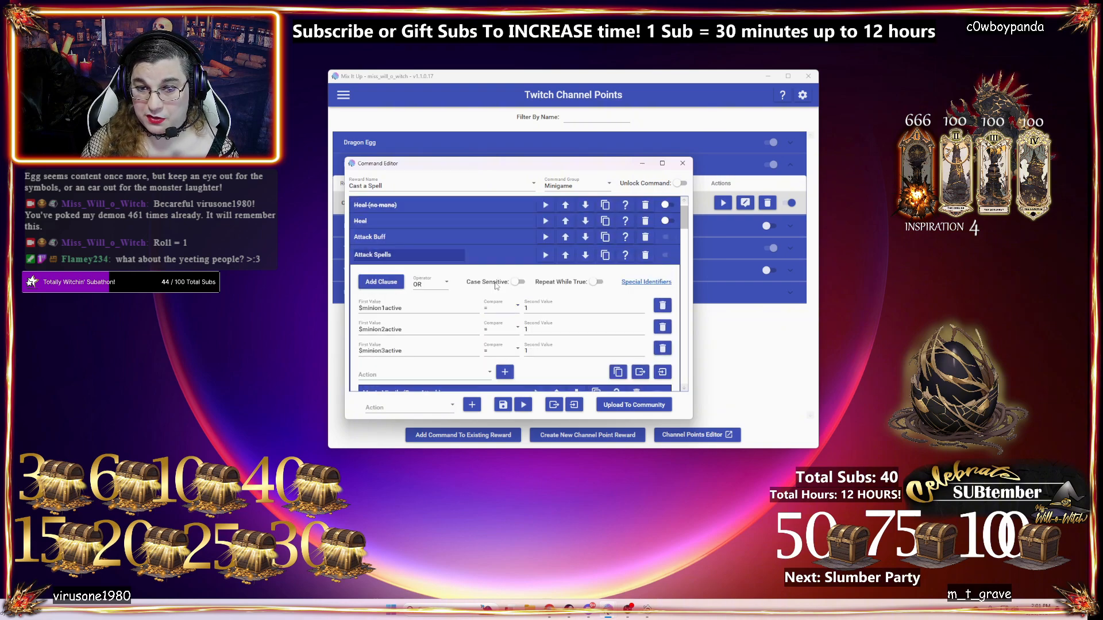
{"action": "left_click", "coordinate": [495, 286]}
{"action": "scroll", "coordinate": [490, 294], "scroll_direction": "down", "scroll_amount": 10}
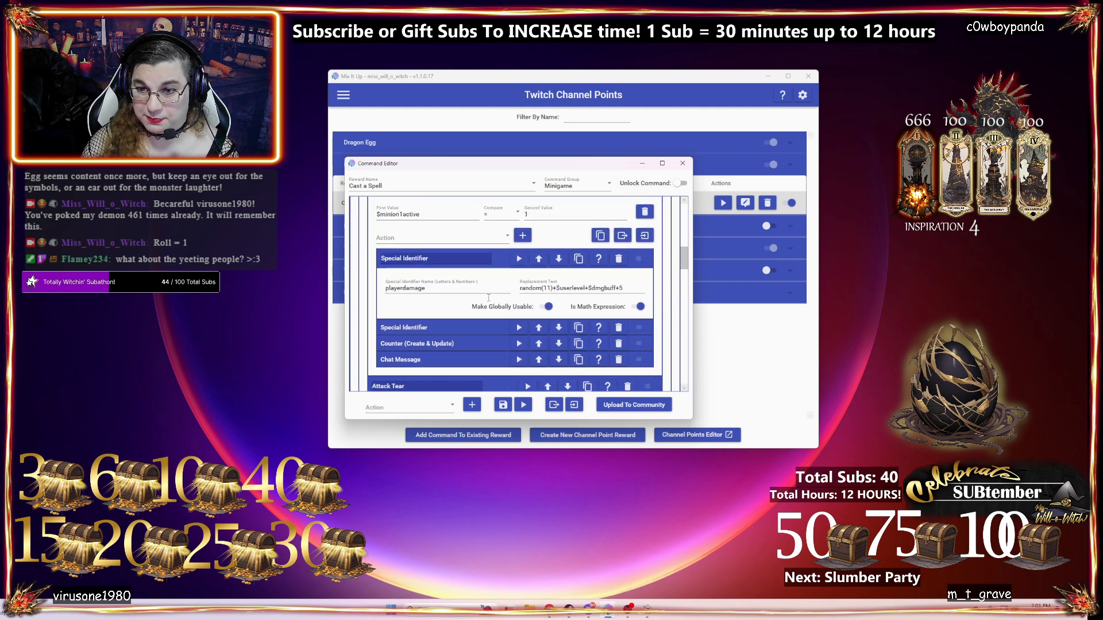
{"action": "scroll", "coordinate": [488, 305], "scroll_direction": "down", "scroll_amount": 6}
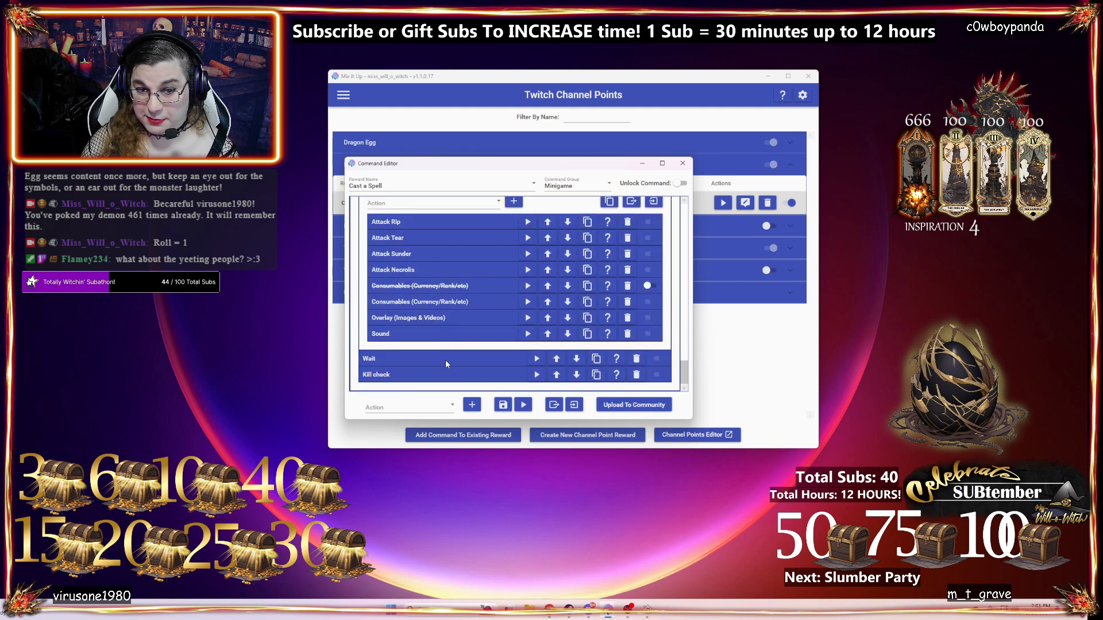
- Collapse Magic Missile (ruby), expand Acid Splash and review its nested actions
{"action": "scroll", "coordinate": [447, 380], "scroll_direction": "up", "scroll_amount": 6}
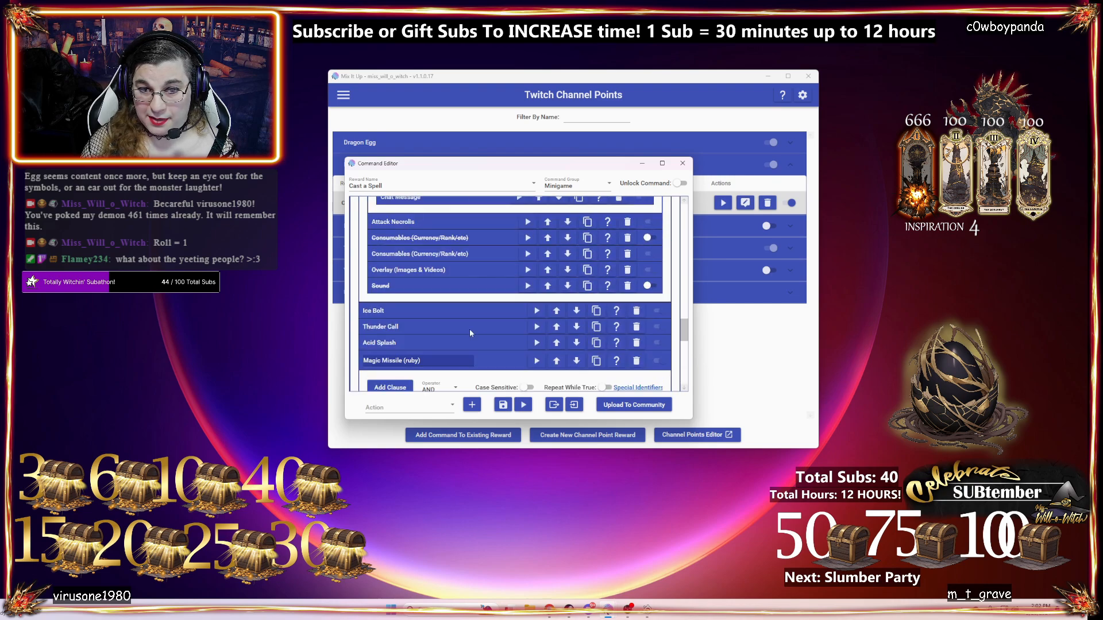
{"action": "left_click", "coordinate": [484, 357]}
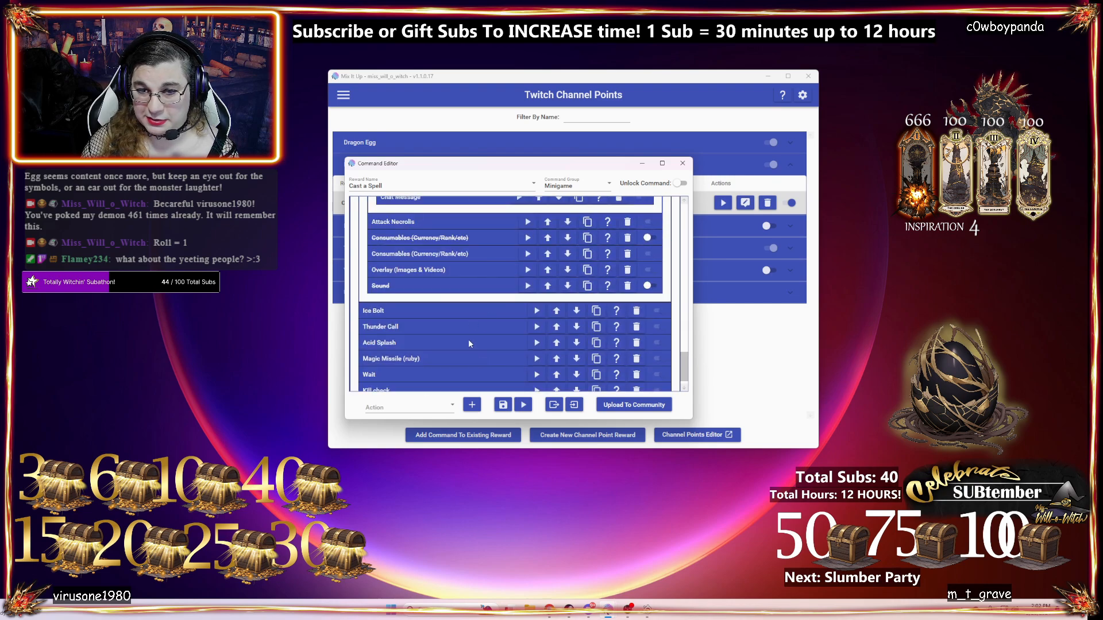
{"action": "left_click", "coordinate": [467, 339]}
{"action": "scroll", "coordinate": [474, 342], "scroll_direction": "down", "scroll_amount": 2}
{"action": "scroll", "coordinate": [475, 342], "scroll_direction": "down", "scroll_amount": 6}
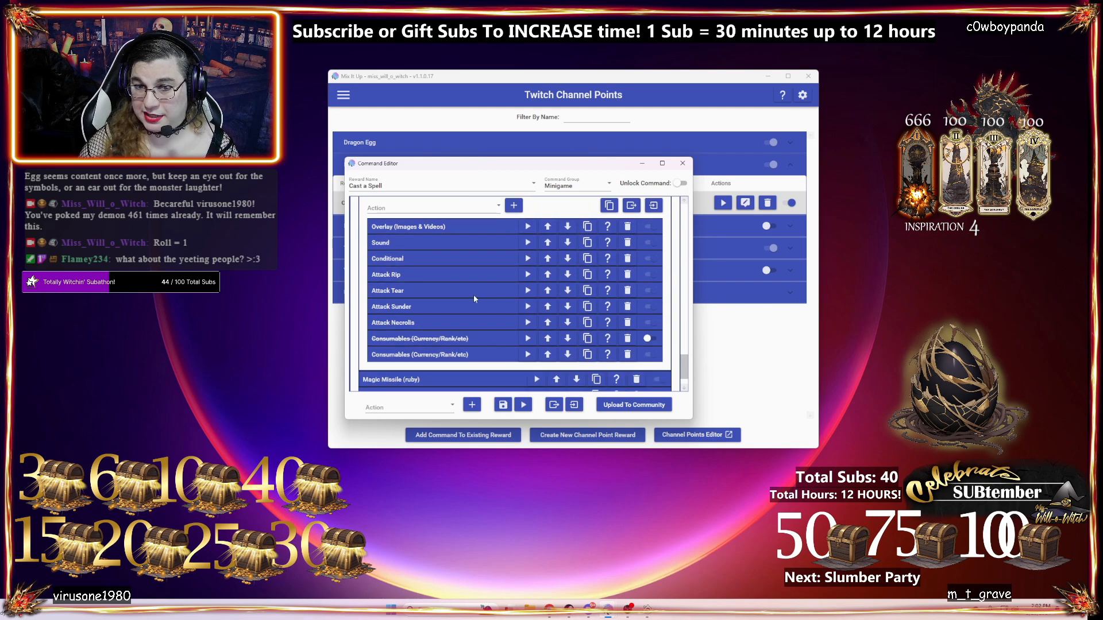
- Expand Acid Splash's Conditional and its counter action, examining the $dmgdebuff clause and how the dmgdebuff counter is updated
{"action": "left_click", "coordinate": [422, 258]}
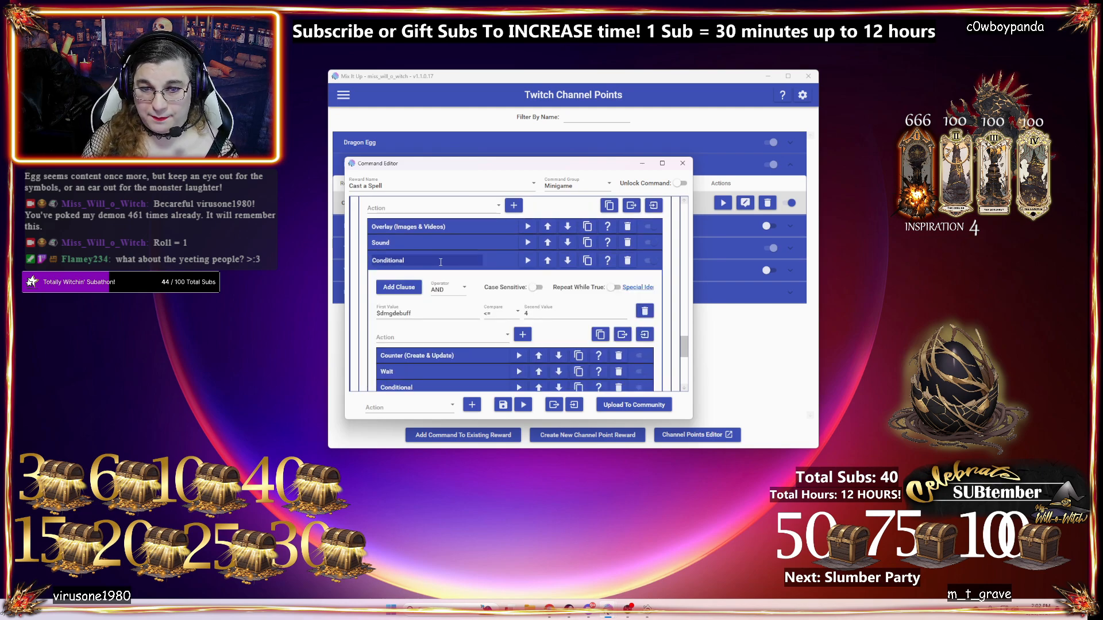
{"action": "scroll", "coordinate": [522, 292], "scroll_direction": "down", "scroll_amount": 2}
{"action": "scroll", "coordinate": [522, 292], "scroll_direction": "down", "scroll_amount": 1}
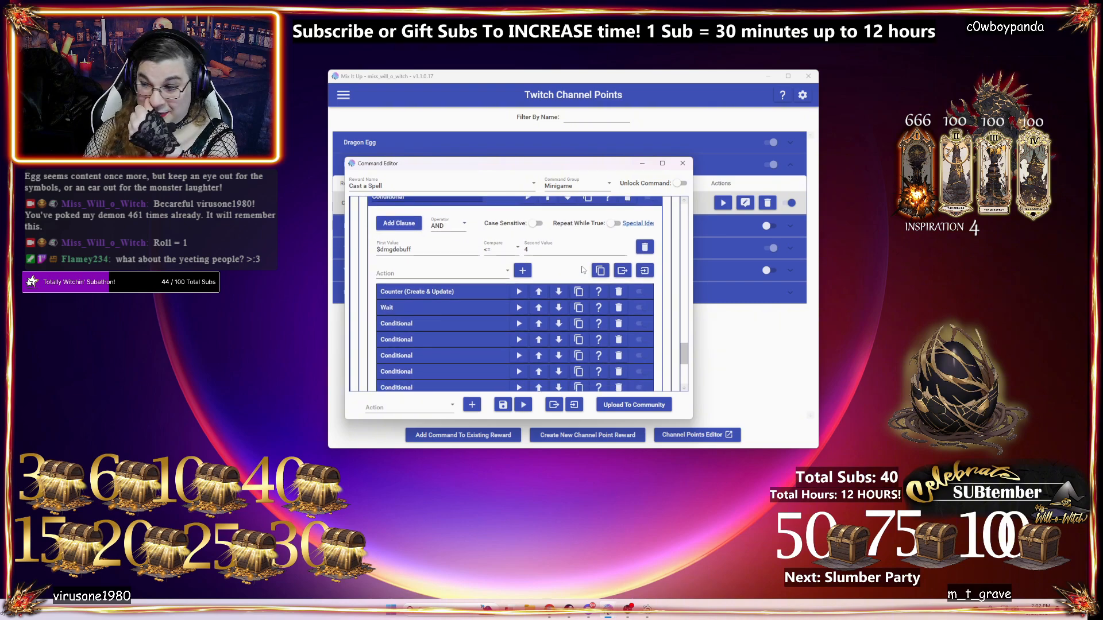
{"action": "scroll", "coordinate": [574, 257], "scroll_direction": "down", "scroll_amount": 1}
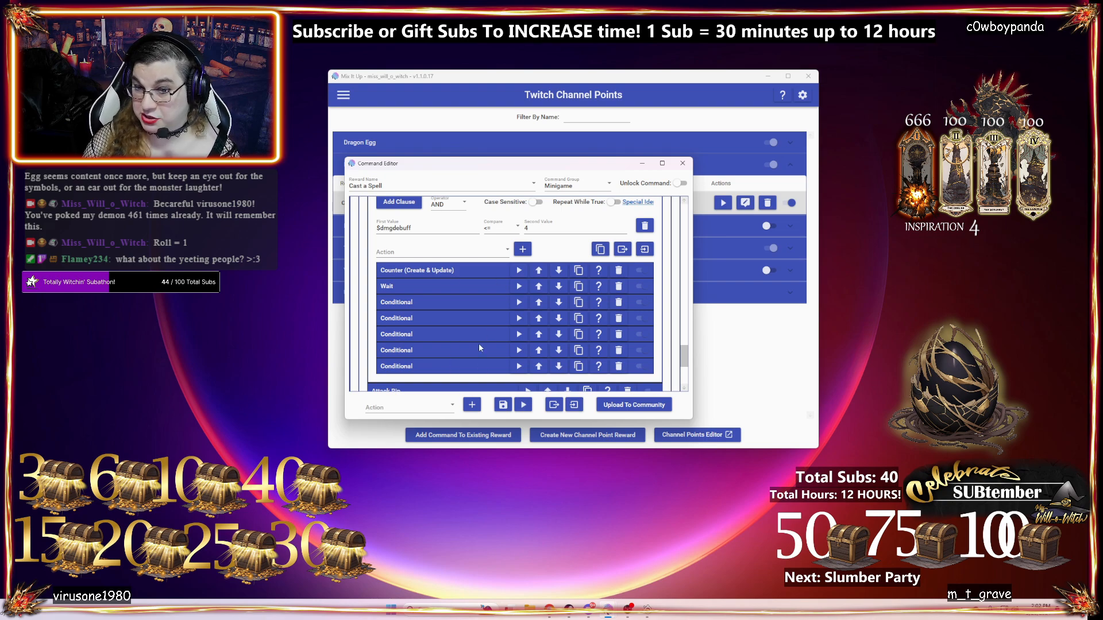
{"action": "left_click", "coordinate": [471, 269]}
{"action": "scroll", "coordinate": [560, 261], "scroll_direction": "down", "scroll_amount": 2}
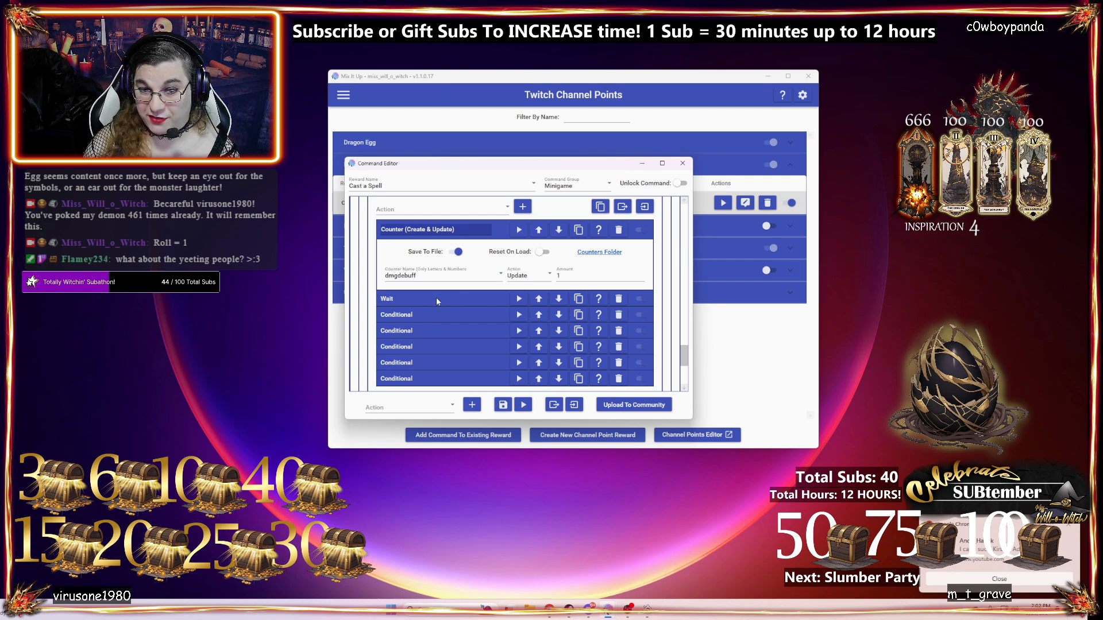
- Expand the nested conditional for $dmgdebuff = 1 and examine its OBS Studio image source action for Acid Effect
{"action": "scroll", "coordinate": [436, 298], "scroll_direction": "down", "scroll_amount": 2}
{"action": "left_click", "coordinate": [440, 273]}
{"action": "scroll", "coordinate": [444, 279], "scroll_direction": "down", "scroll_amount": 4}
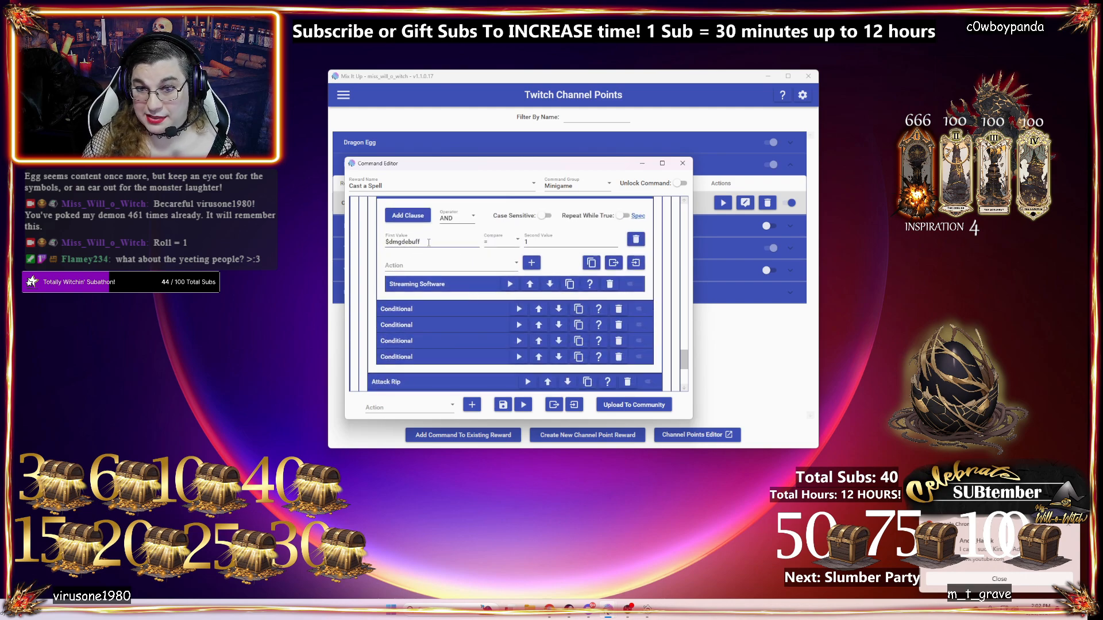
{"action": "left_click", "coordinate": [453, 286]}
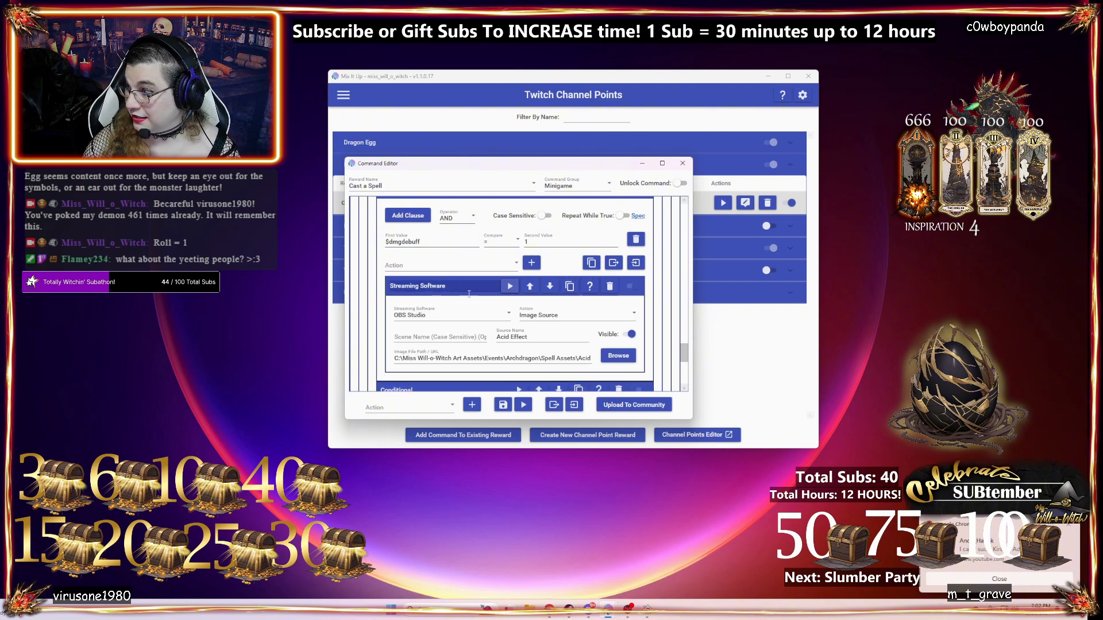
- Examine the nested conditional for $dmgdebuff = 2 and its Streaming Software action that sets the Acid Effect image
{"action": "scroll", "coordinate": [459, 282], "scroll_direction": "down", "scroll_amount": 5}
{"action": "scroll", "coordinate": [454, 287], "scroll_direction": "up", "scroll_amount": 5}
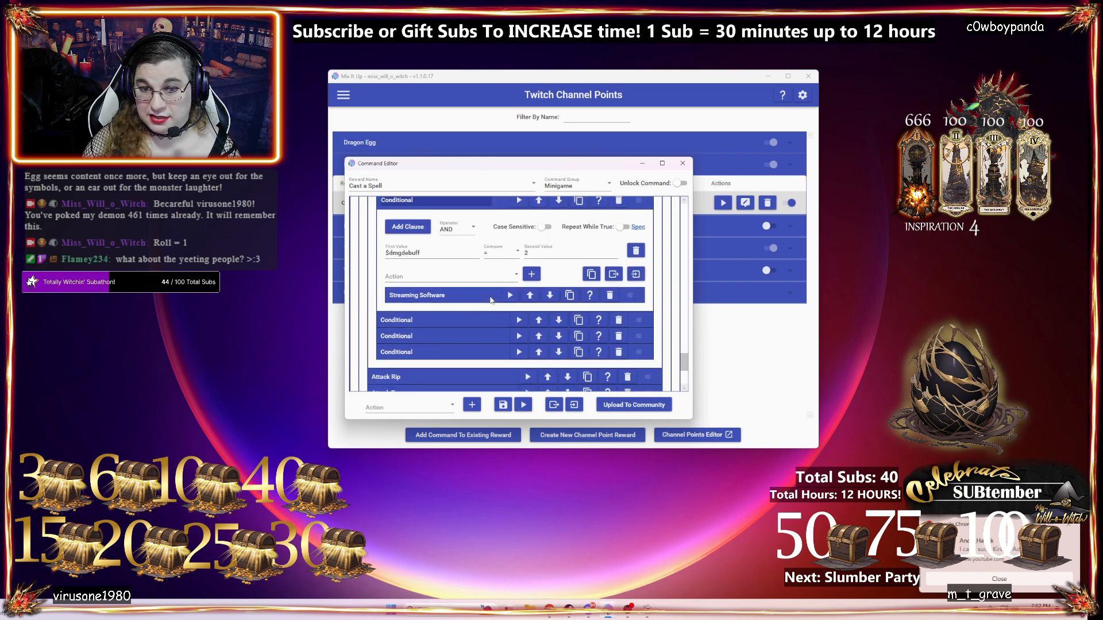
{"action": "scroll", "coordinate": [492, 300], "scroll_direction": "down", "scroll_amount": 2}
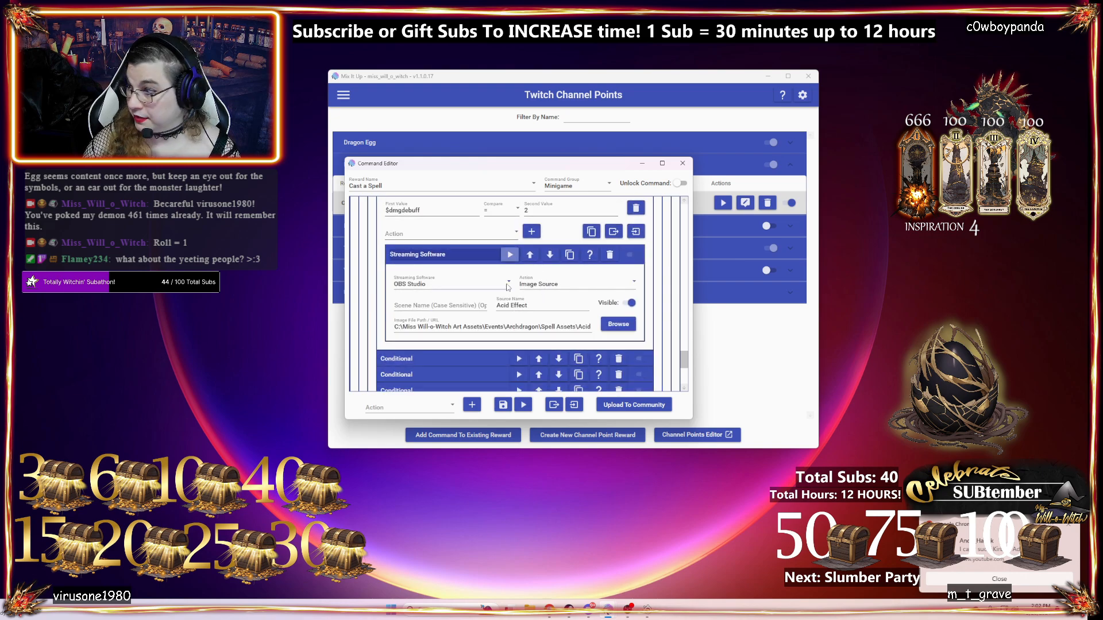
{"action": "scroll", "coordinate": [458, 305], "scroll_direction": "down", "scroll_amount": 1}
- Expand the remaining nested conditionals for $dmgdebuff = 3, 4 and 5 and examine their clauses and Streaming Software actions
{"action": "left_click", "coordinate": [451, 338]}
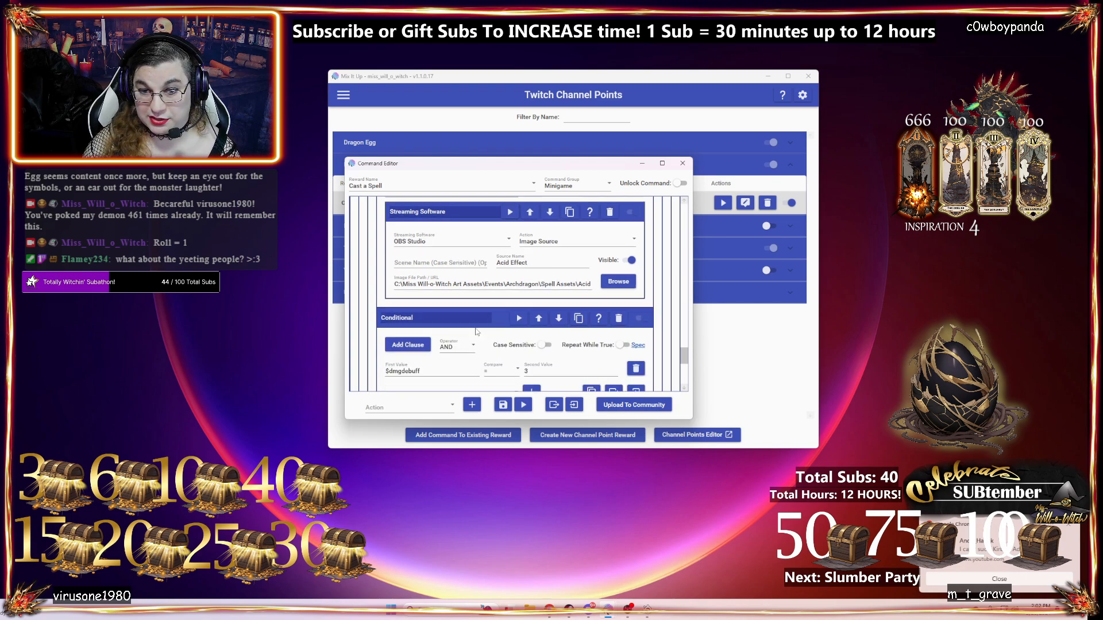
{"action": "scroll", "coordinate": [488, 330], "scroll_direction": "down", "scroll_amount": 3}
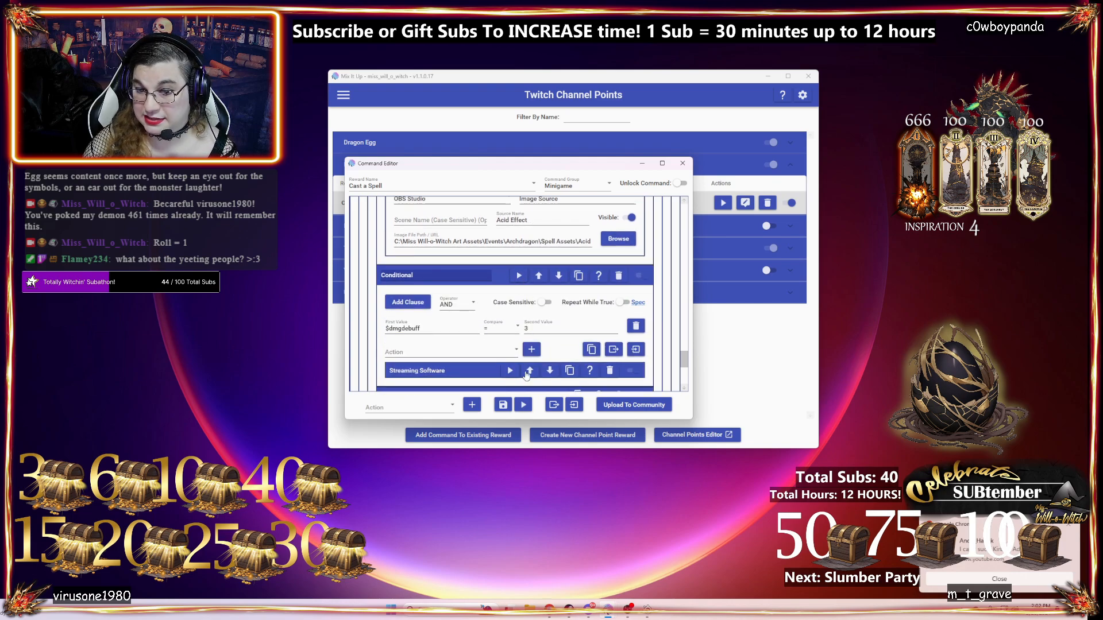
{"action": "scroll", "coordinate": [530, 375], "scroll_direction": "down", "scroll_amount": 3}
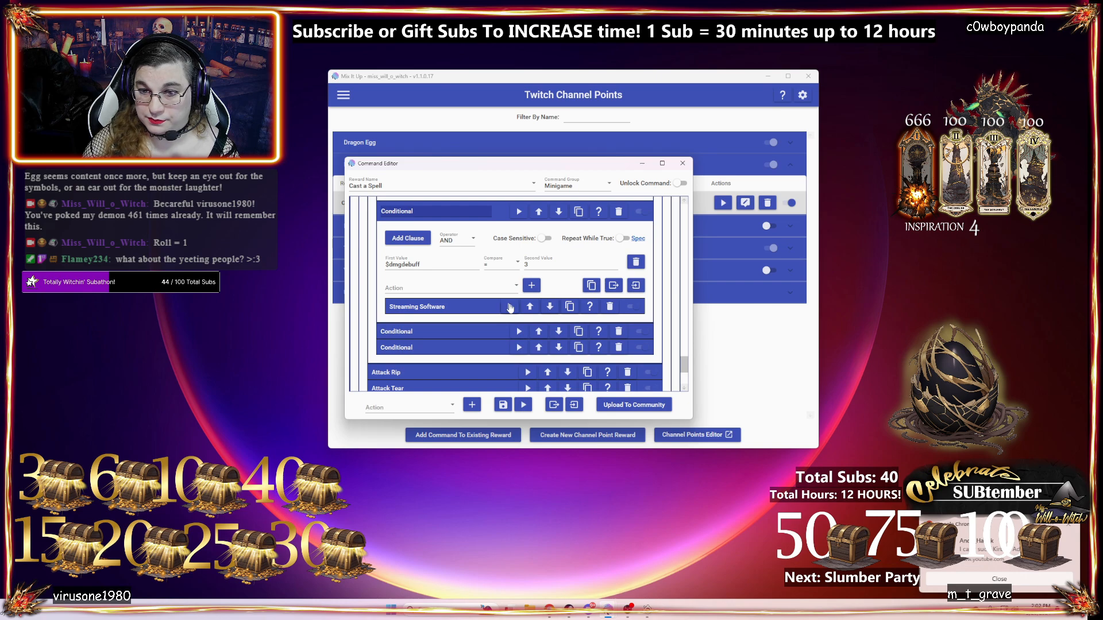
{"action": "left_click", "coordinate": [437, 331]}
{"action": "scroll", "coordinate": [478, 325], "scroll_direction": "down", "scroll_amount": 4}
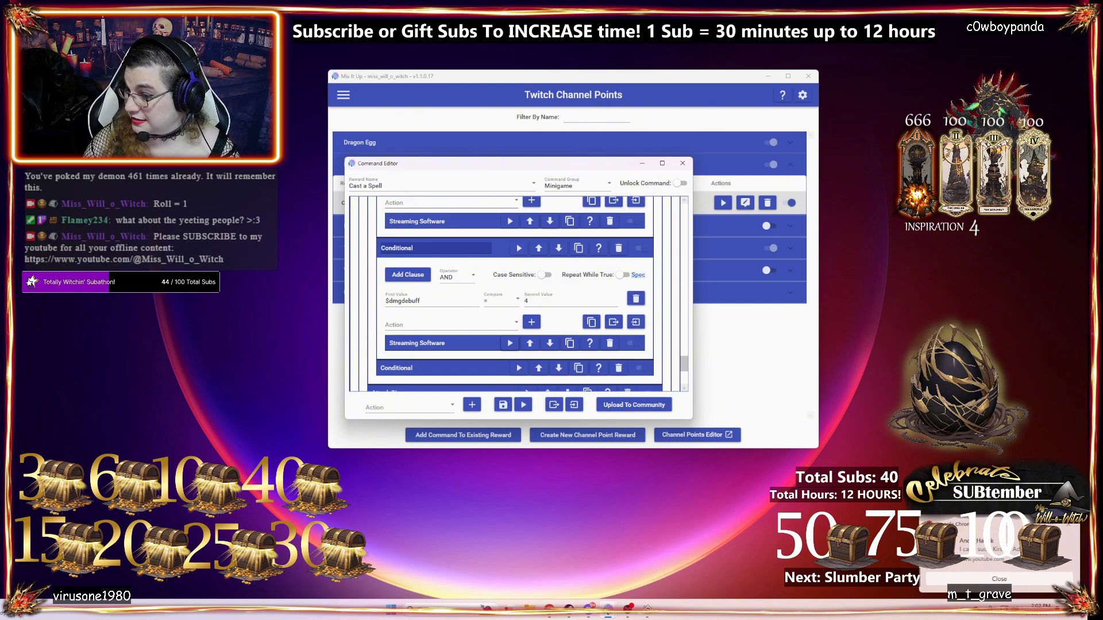
{"action": "scroll", "coordinate": [448, 323], "scroll_direction": "down", "scroll_amount": 2}
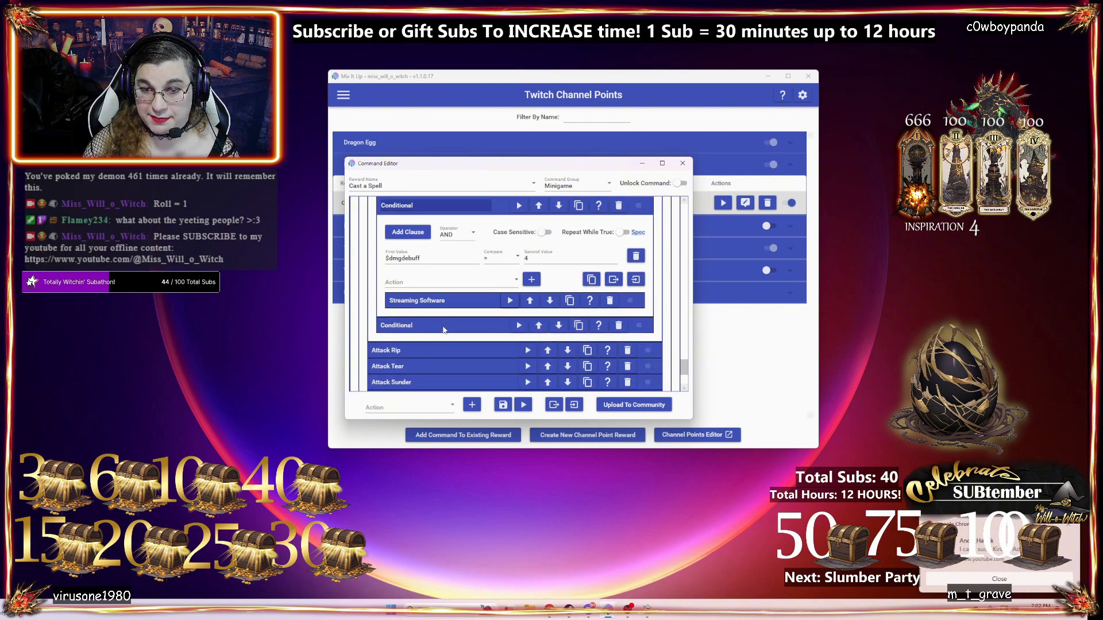
{"action": "left_click", "coordinate": [443, 330]}
{"action": "scroll", "coordinate": [505, 339], "scroll_direction": "down", "scroll_amount": 2}
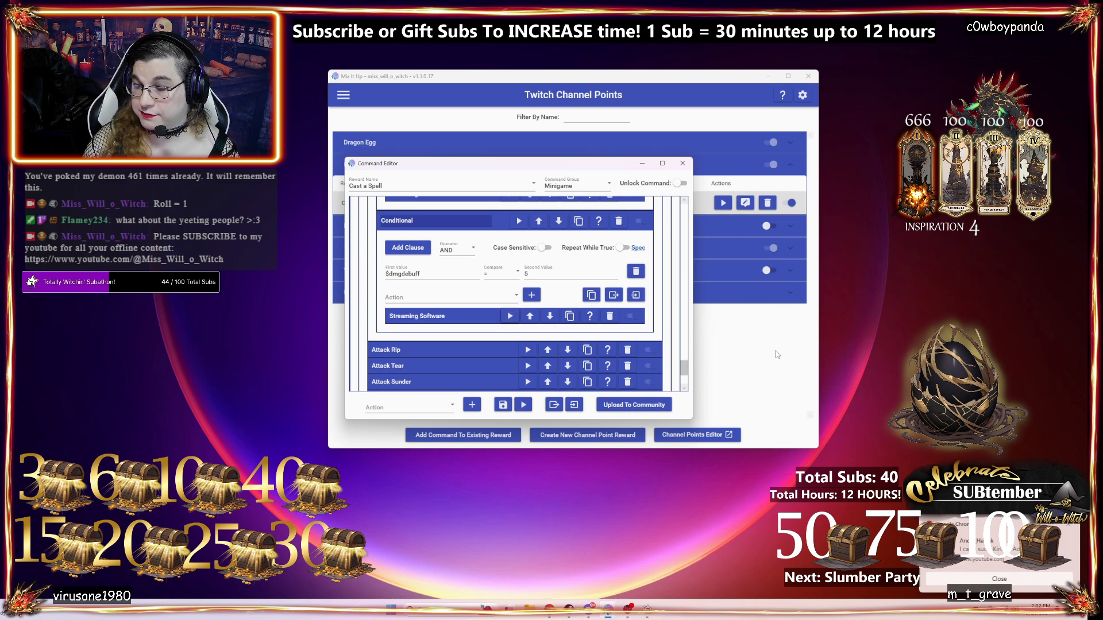
- Return to the start of Acid Splash's nested actions and collapse its $dmgdebuff Conditional and Acid Splash itself
{"action": "scroll", "coordinate": [466, 282], "scroll_direction": "up", "scroll_amount": 3}
{"action": "scroll", "coordinate": [465, 281], "scroll_direction": "up", "scroll_amount": 9}
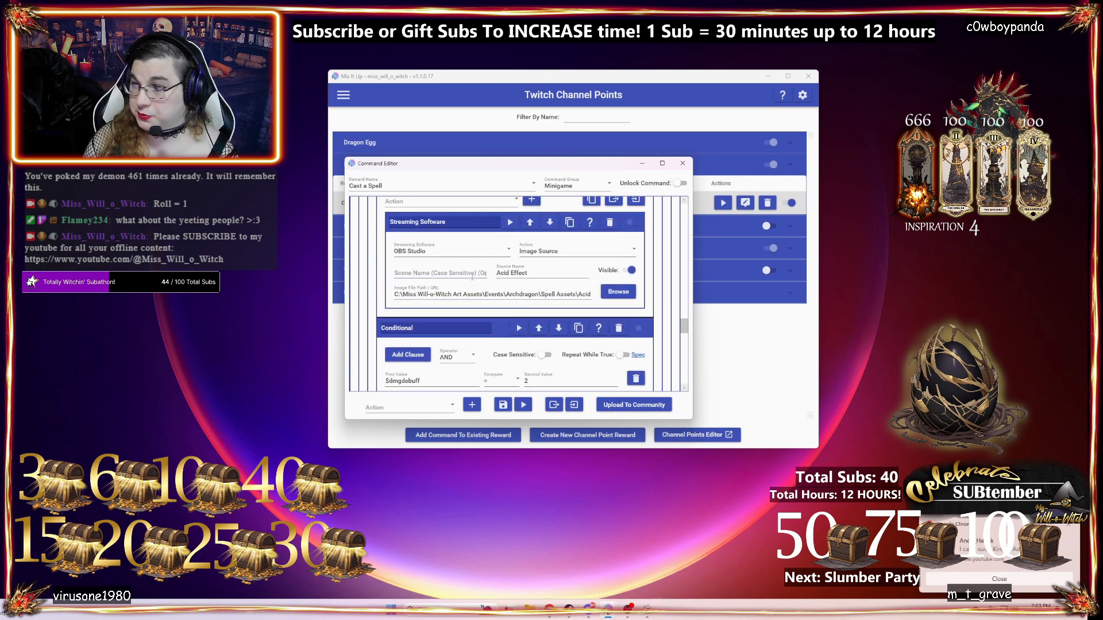
{"action": "scroll", "coordinate": [499, 296], "scroll_direction": "up", "scroll_amount": 1}
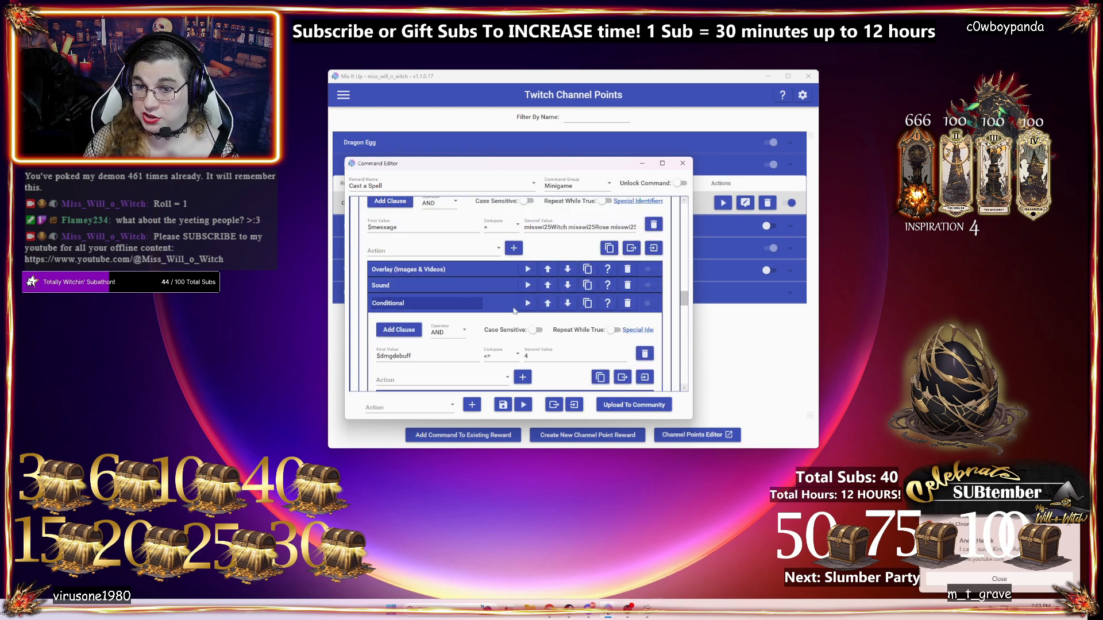
{"action": "left_click", "coordinate": [497, 305]}
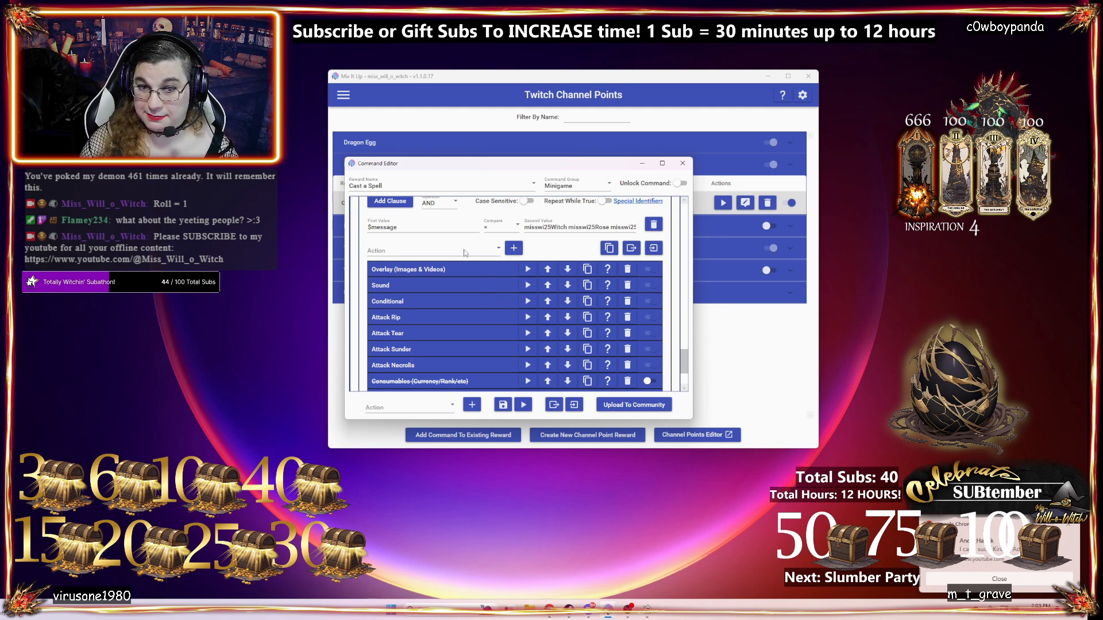
{"action": "scroll", "coordinate": [487, 287], "scroll_direction": "up", "scroll_amount": 4}
- Expand Kill check and examine its minion and dragon HP clauses and nested conditionals
{"action": "scroll", "coordinate": [483, 256], "scroll_direction": "down", "scroll_amount": 10}
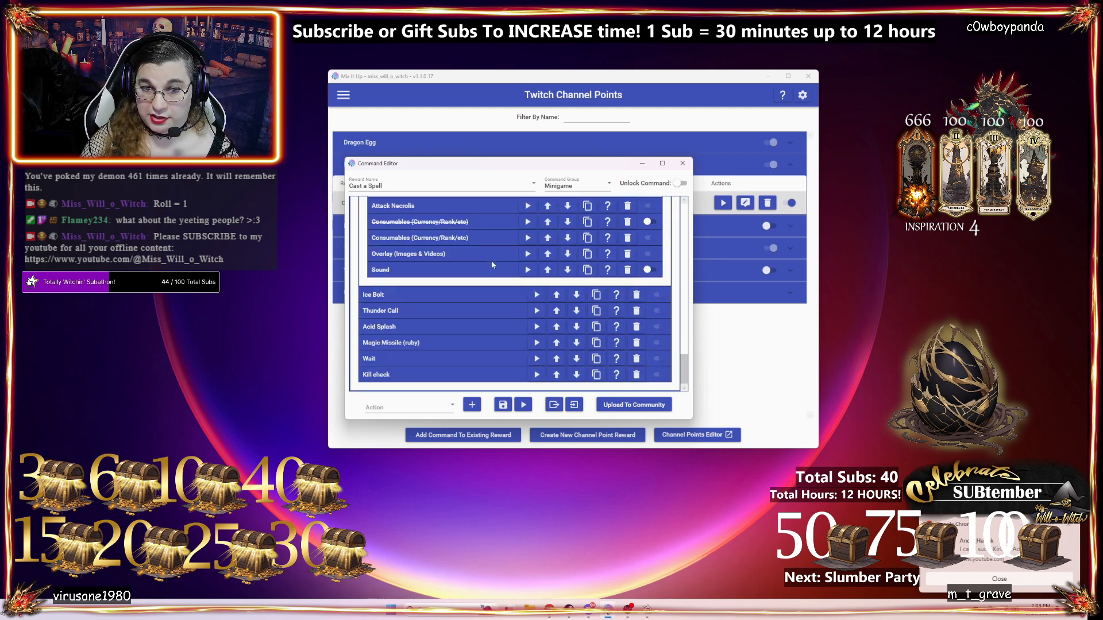
{"action": "left_click", "coordinate": [436, 373]}
{"action": "scroll", "coordinate": [540, 339], "scroll_direction": "down", "scroll_amount": 5}
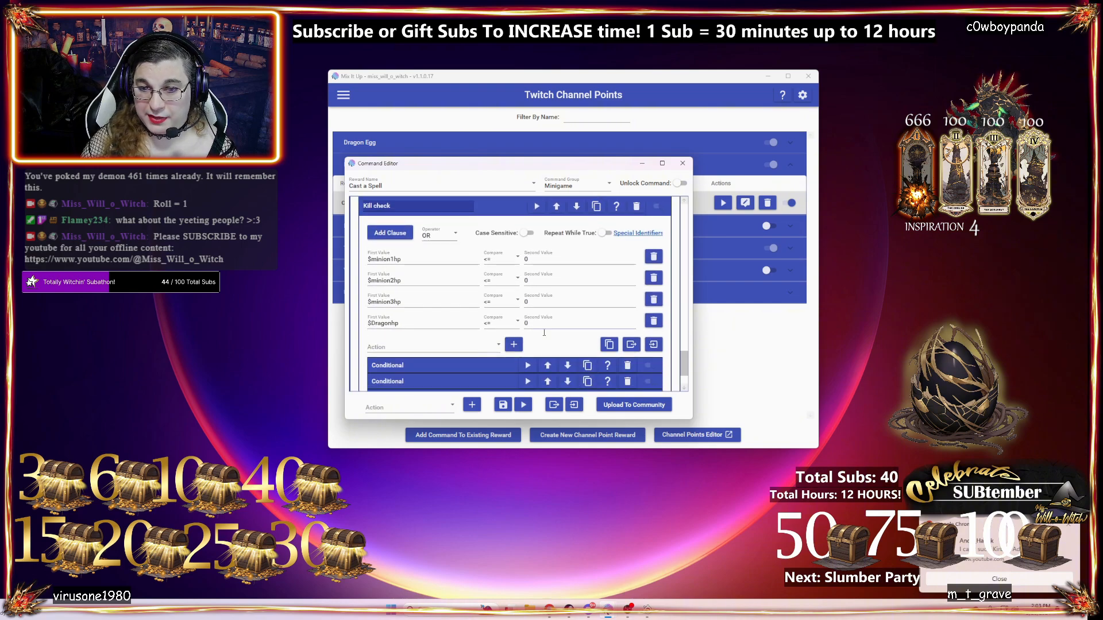
{"action": "scroll", "coordinate": [500, 290], "scroll_direction": "up", "scroll_amount": 5}
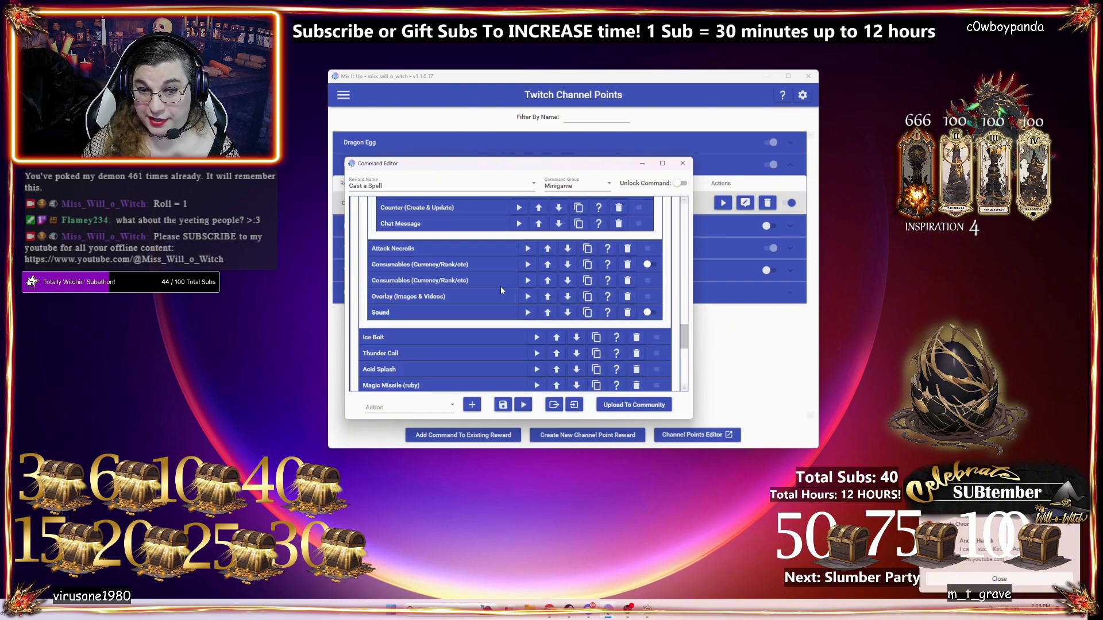
- Review the Attack Spells conditional's minion clauses and its nested spell actions, including Attack Tear and Attack Sunder
{"action": "scroll", "coordinate": [494, 281], "scroll_direction": "up", "scroll_amount": 5}
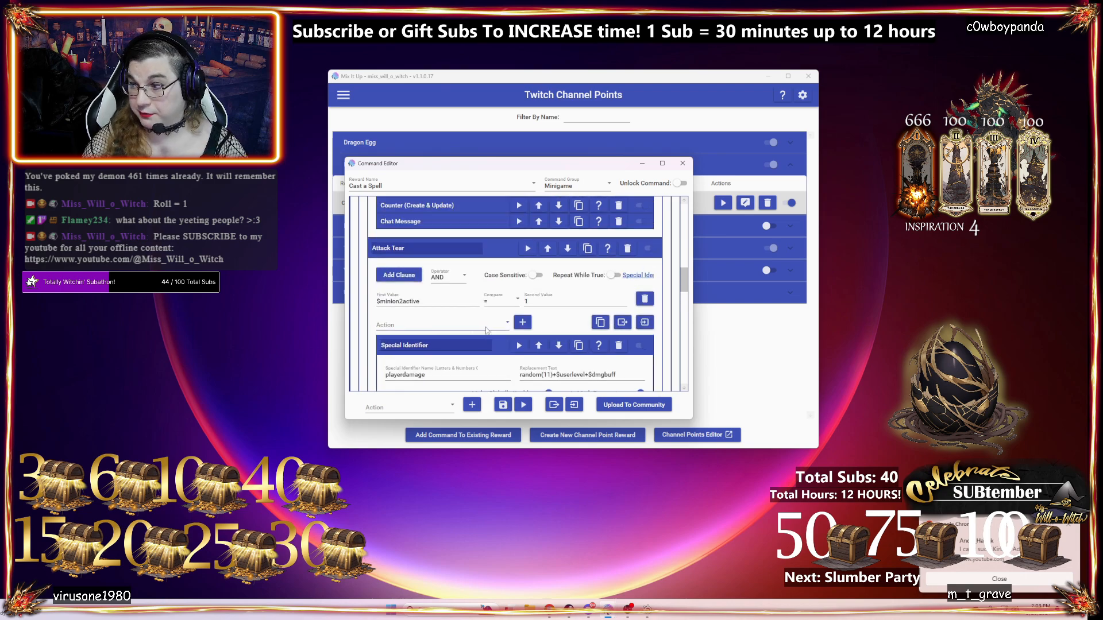
{"action": "scroll", "coordinate": [486, 330], "scroll_direction": "up", "scroll_amount": 10}
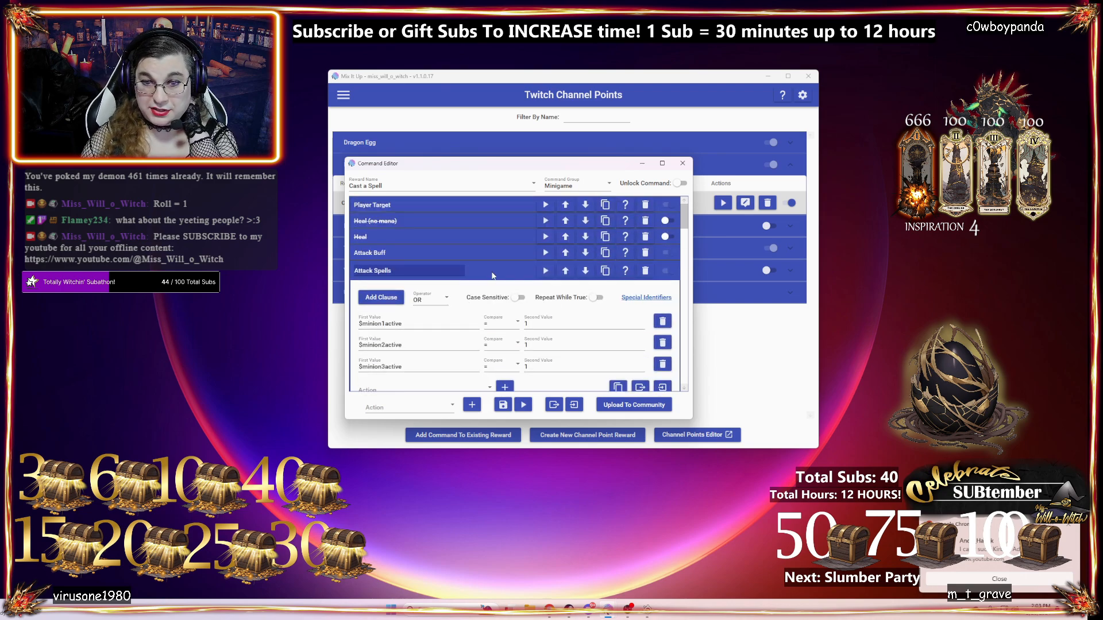
{"action": "left_click", "coordinate": [491, 274]}
{"action": "left_click", "coordinate": [475, 270]}
{"action": "scroll", "coordinate": [474, 299], "scroll_direction": "down", "scroll_amount": 10}
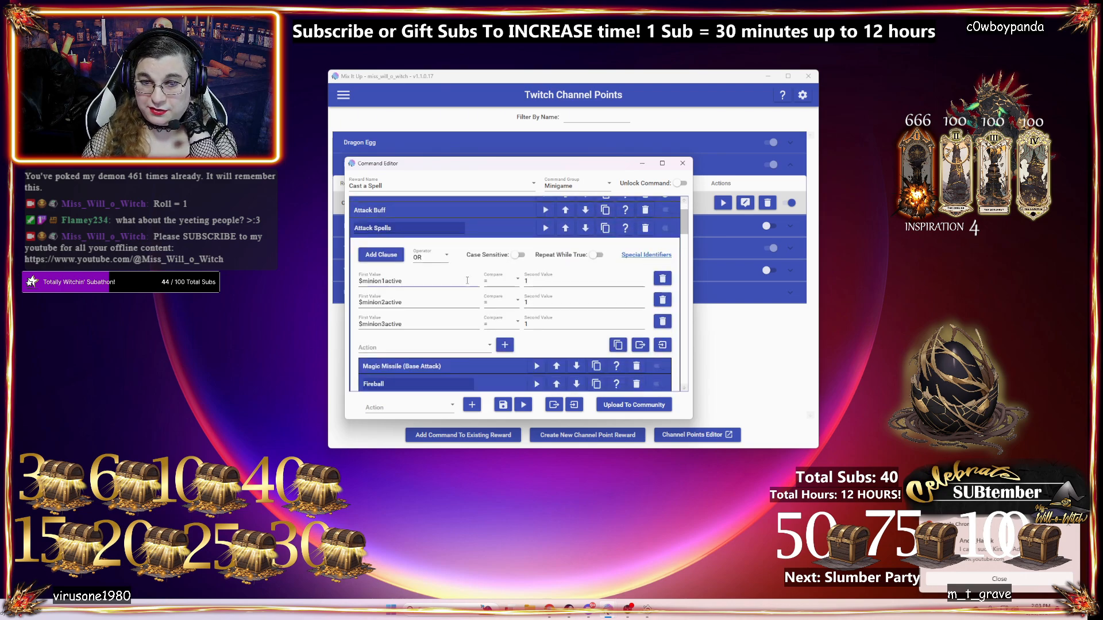
{"action": "scroll", "coordinate": [476, 328], "scroll_direction": "down", "scroll_amount": 10}
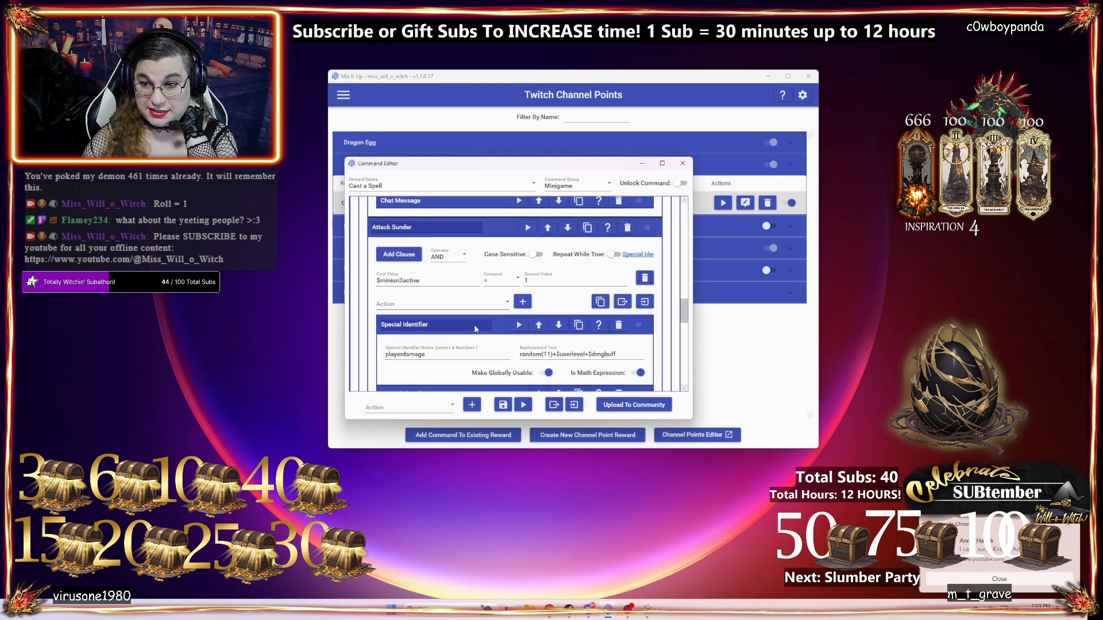
{"action": "scroll", "coordinate": [470, 327], "scroll_direction": "down", "scroll_amount": 1}
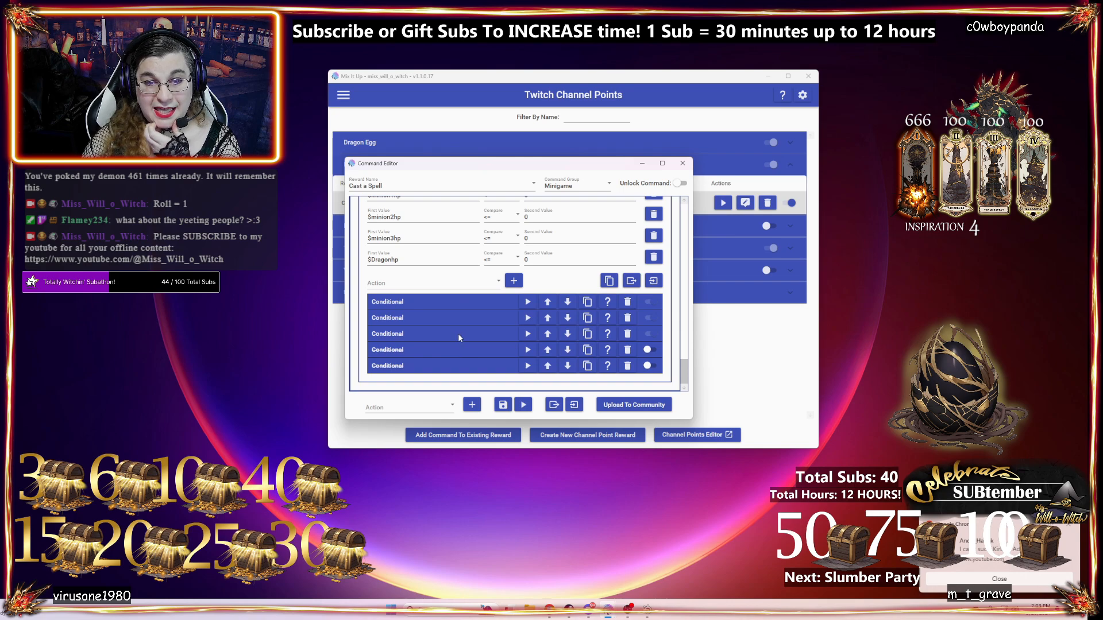
- Expand Kill check's first nested Conditional and examine its $minion1active and $minion1hp clauses and action list
{"action": "scroll", "coordinate": [458, 333], "scroll_direction": "up", "scroll_amount": 4}
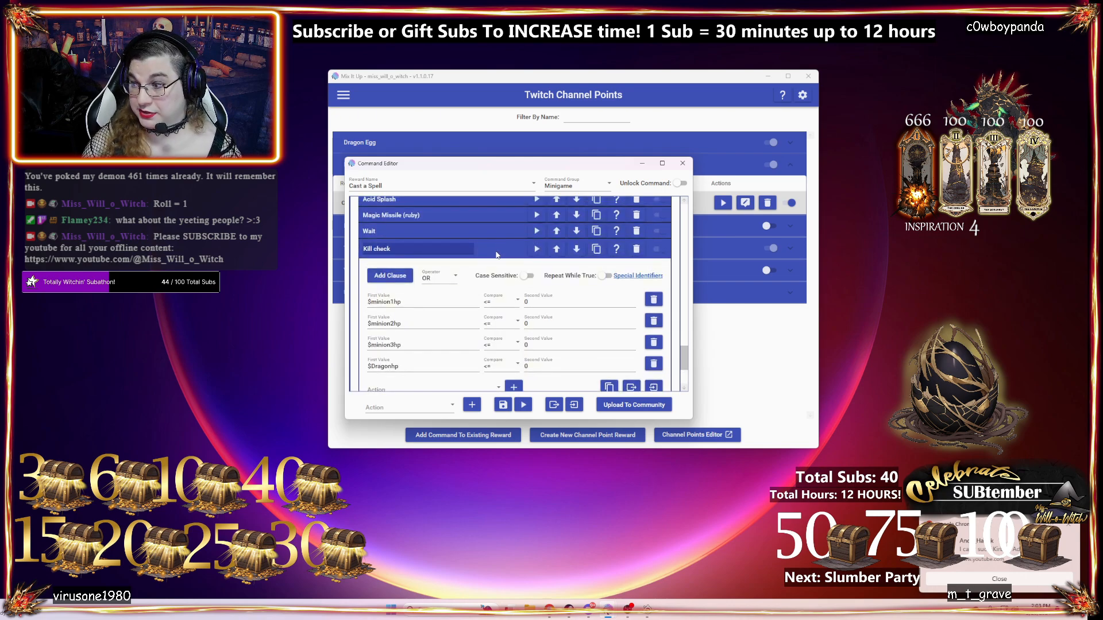
{"action": "scroll", "coordinate": [497, 255], "scroll_direction": "down", "scroll_amount": 3}
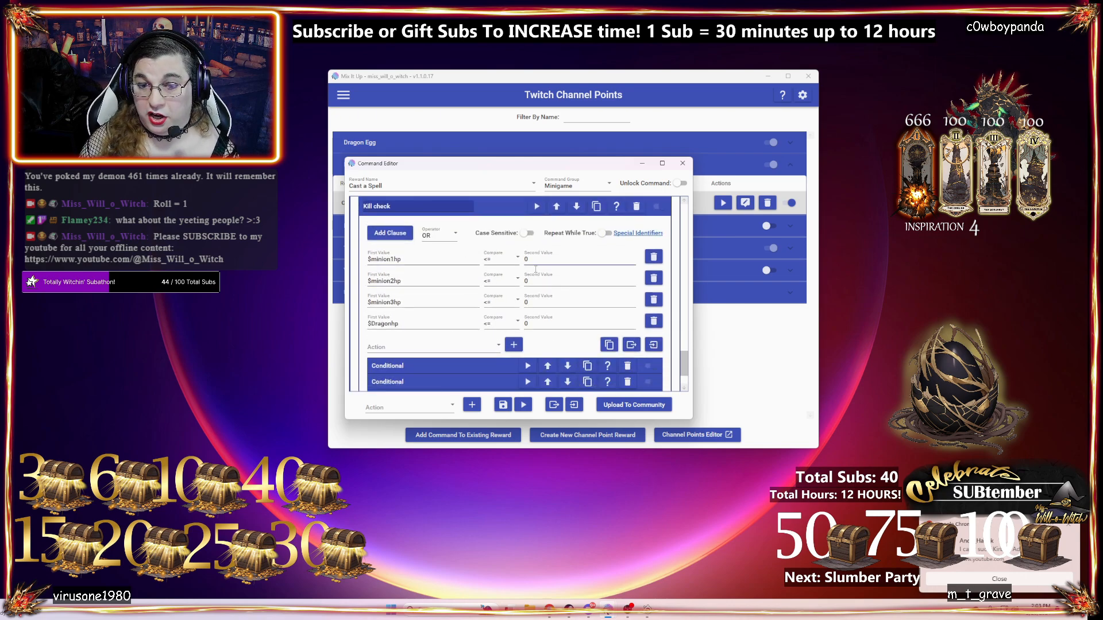
{"action": "scroll", "coordinate": [515, 348], "scroll_direction": "down", "scroll_amount": 4}
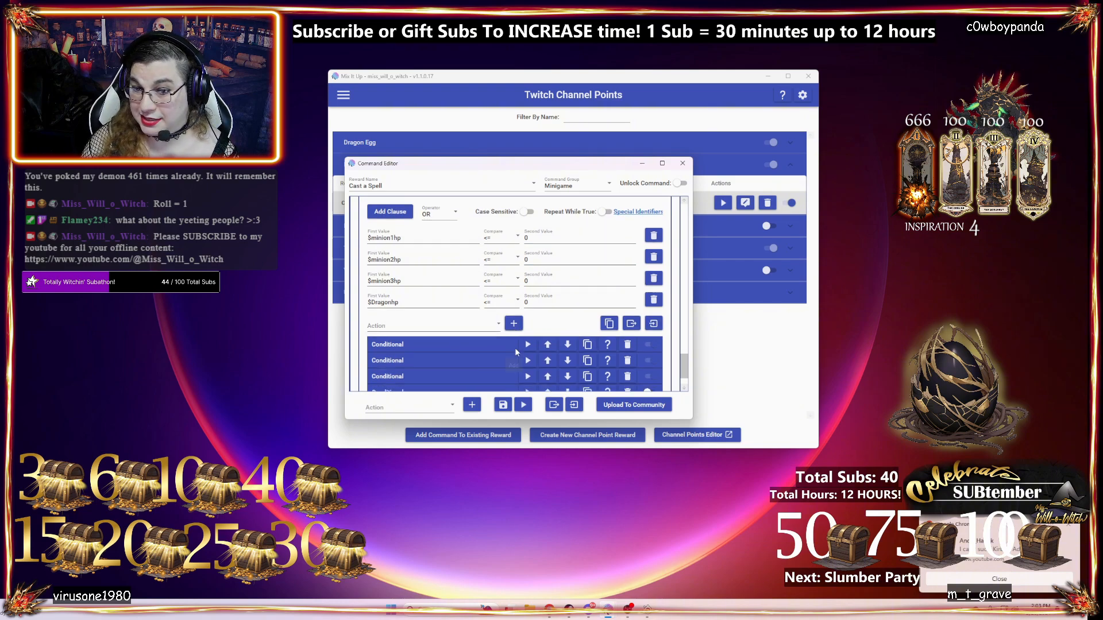
{"action": "left_click", "coordinate": [430, 303]}
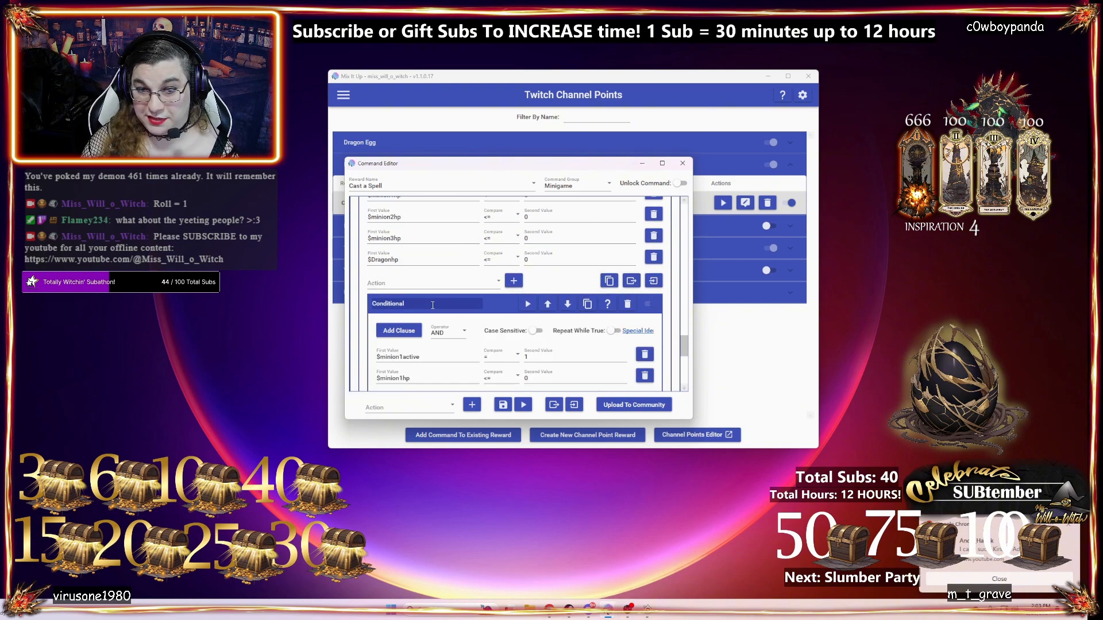
{"action": "scroll", "coordinate": [442, 313], "scroll_direction": "down", "scroll_amount": 4}
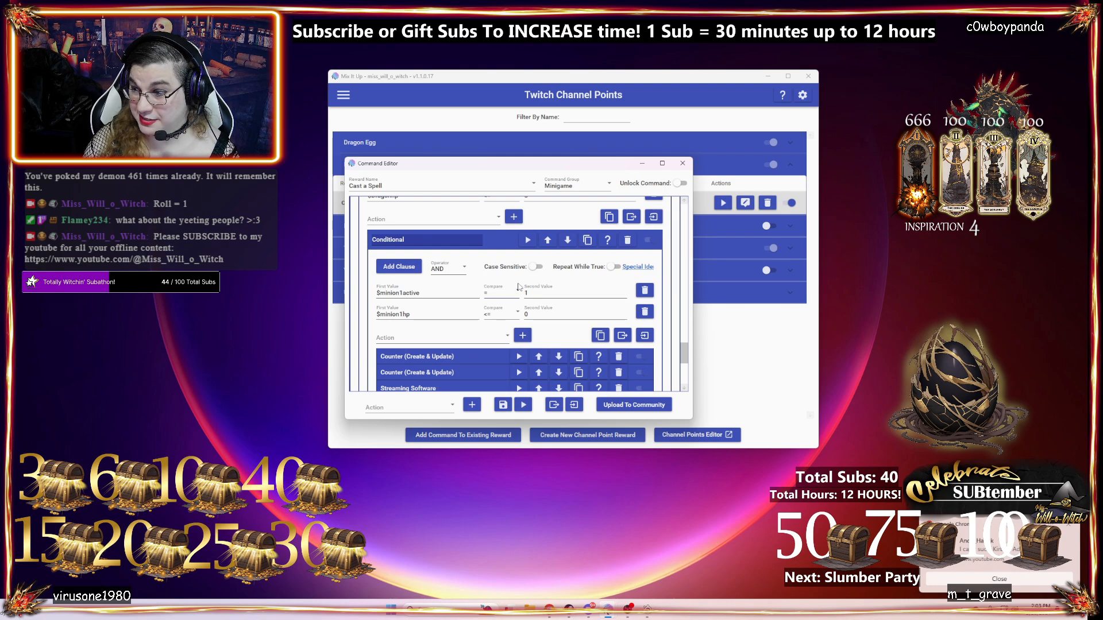
{"action": "scroll", "coordinate": [468, 298], "scroll_direction": "down", "scroll_amount": 3}
{"action": "scroll", "coordinate": [444, 253], "scroll_direction": "down", "scroll_amount": 2}
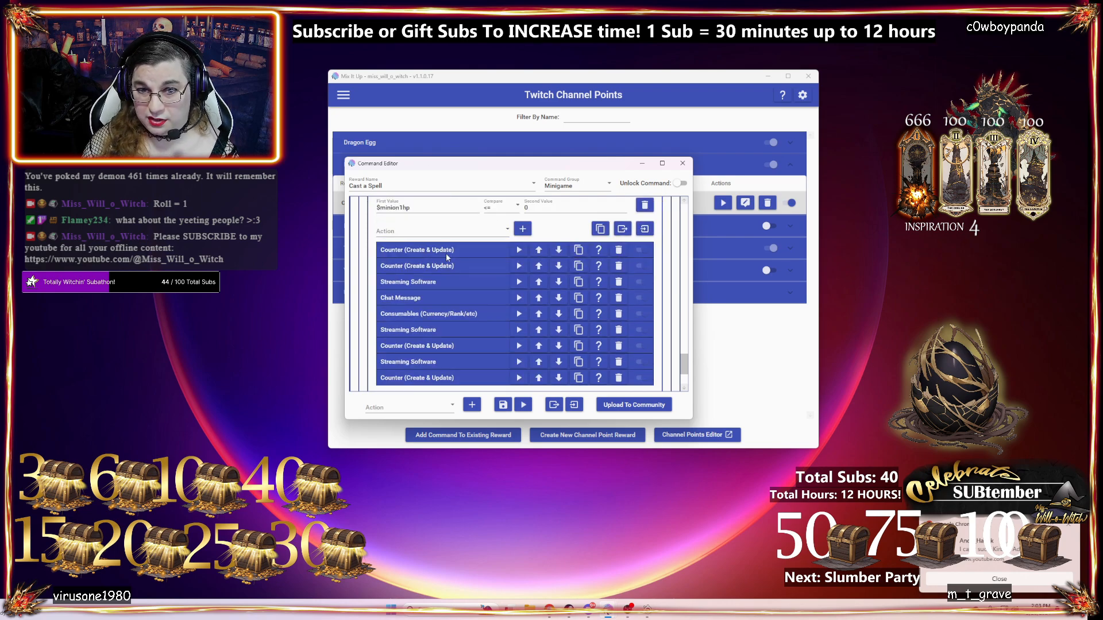
- Expand the first two Counter actions in the minion 1 conditional and examine their counter names, actions and amounts
{"action": "left_click", "coordinate": [470, 254]}
{"action": "scroll", "coordinate": [517, 253], "scroll_direction": "down", "scroll_amount": 2}
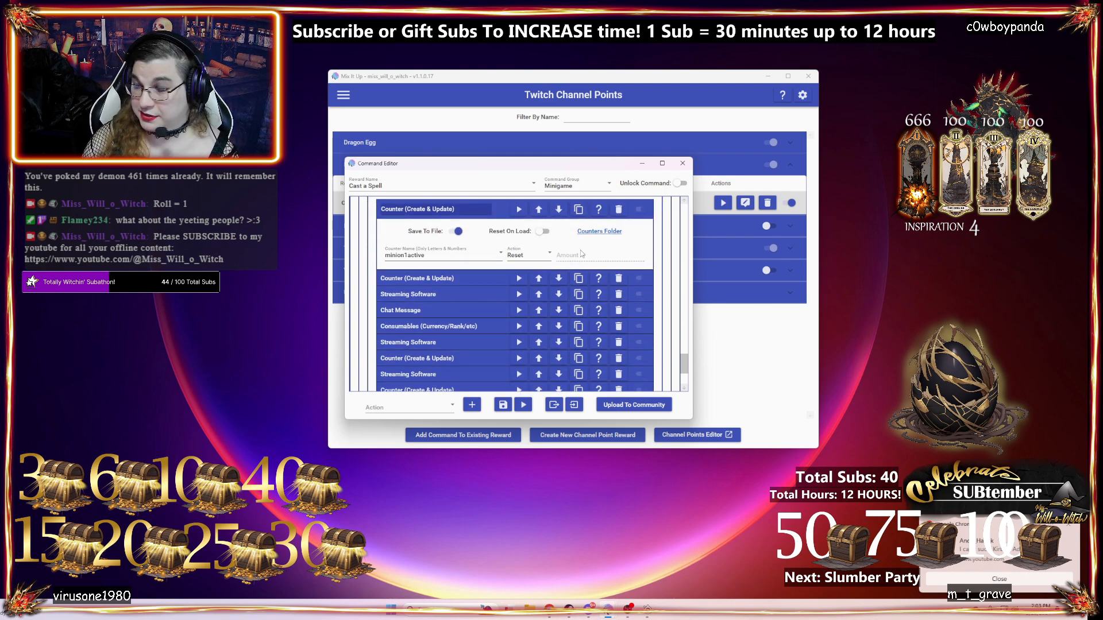
{"action": "left_click", "coordinate": [472, 278]}
{"action": "scroll", "coordinate": [514, 291], "scroll_direction": "down", "scroll_amount": 2}
{"action": "scroll", "coordinate": [516, 295], "scroll_direction": "down", "scroll_amount": 1}
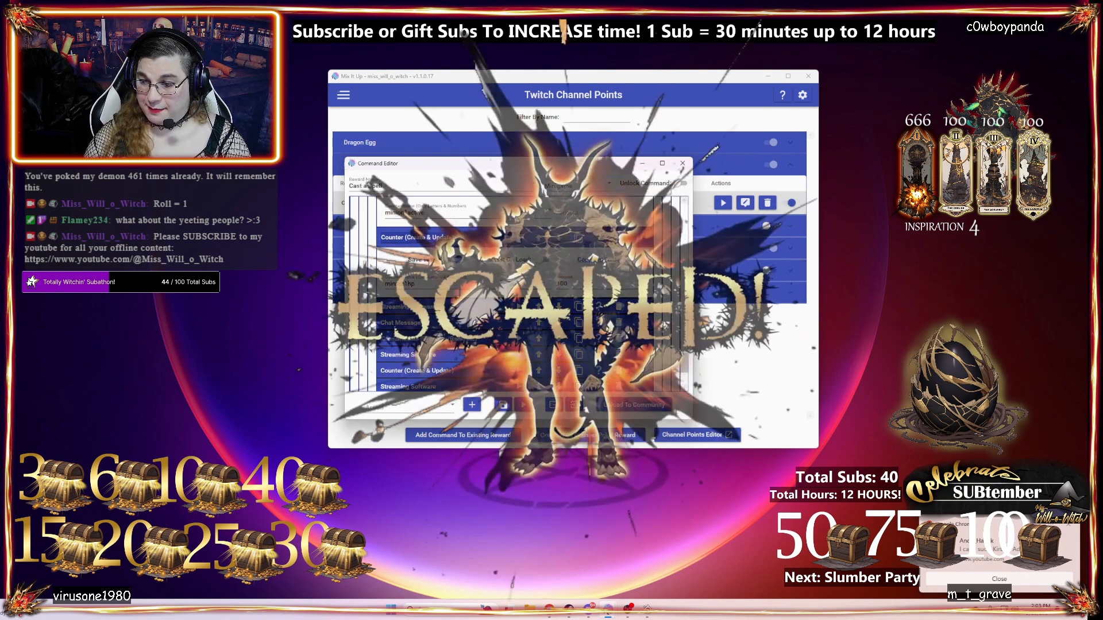
- Expand the first Streaming Software, Chat Message and Consumables actions of the minion 1 conditional and examine their settings
{"action": "left_click", "coordinate": [472, 307]}
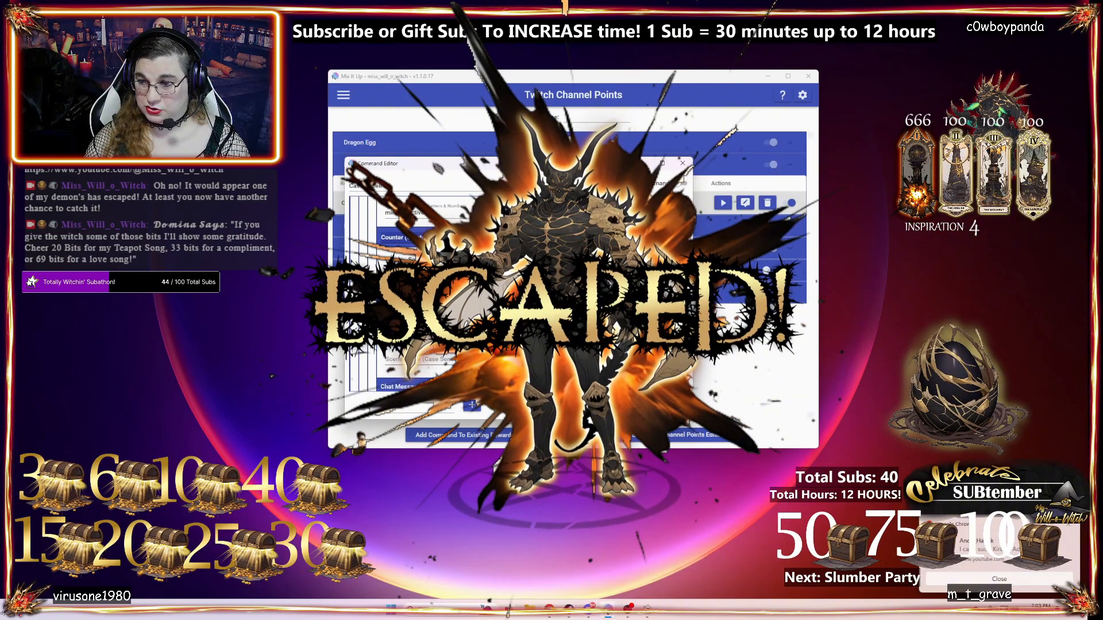
{"action": "scroll", "coordinate": [515, 294], "scroll_direction": "down", "scroll_amount": 3}
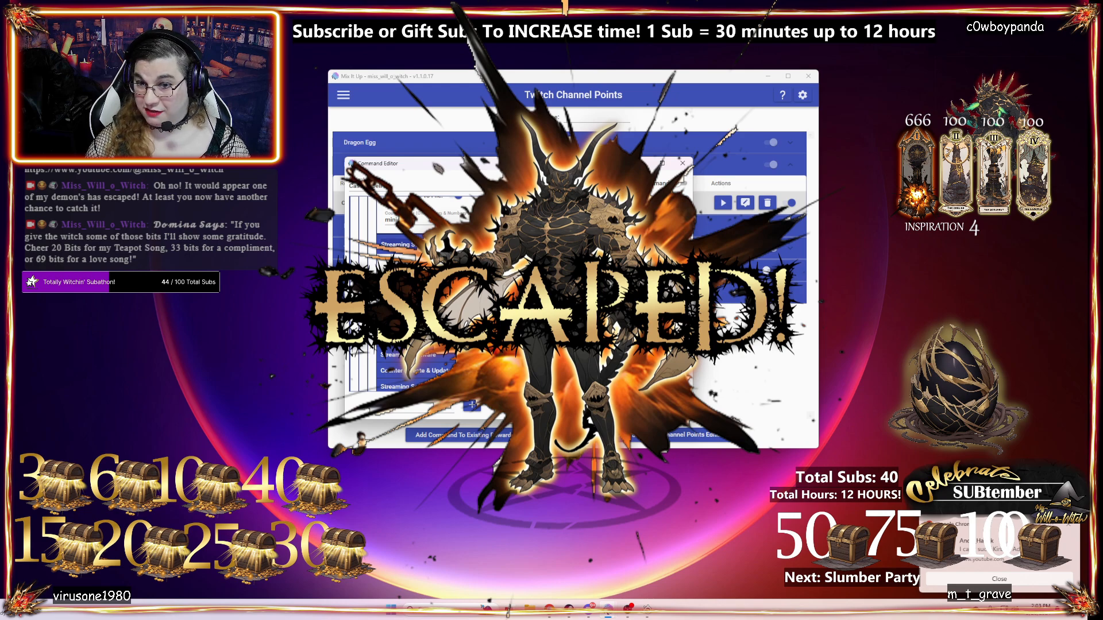
{"action": "scroll", "coordinate": [515, 291], "scroll_direction": "down", "scroll_amount": 3}
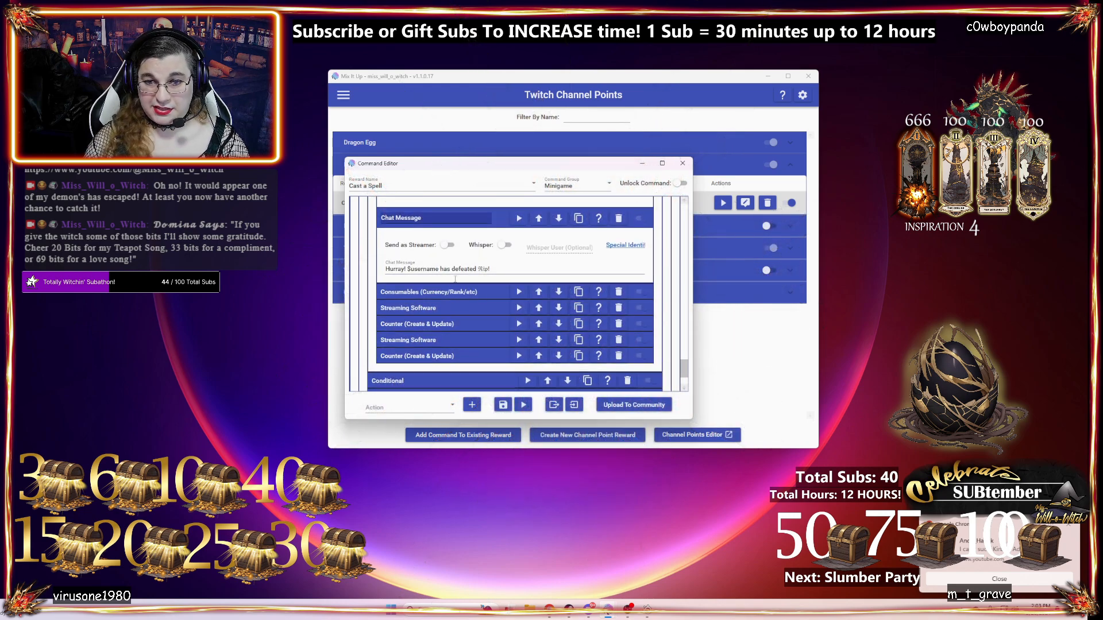
{"action": "scroll", "coordinate": [505, 294], "scroll_direction": "down", "scroll_amount": 1}
{"action": "left_click", "coordinate": [451, 276]}
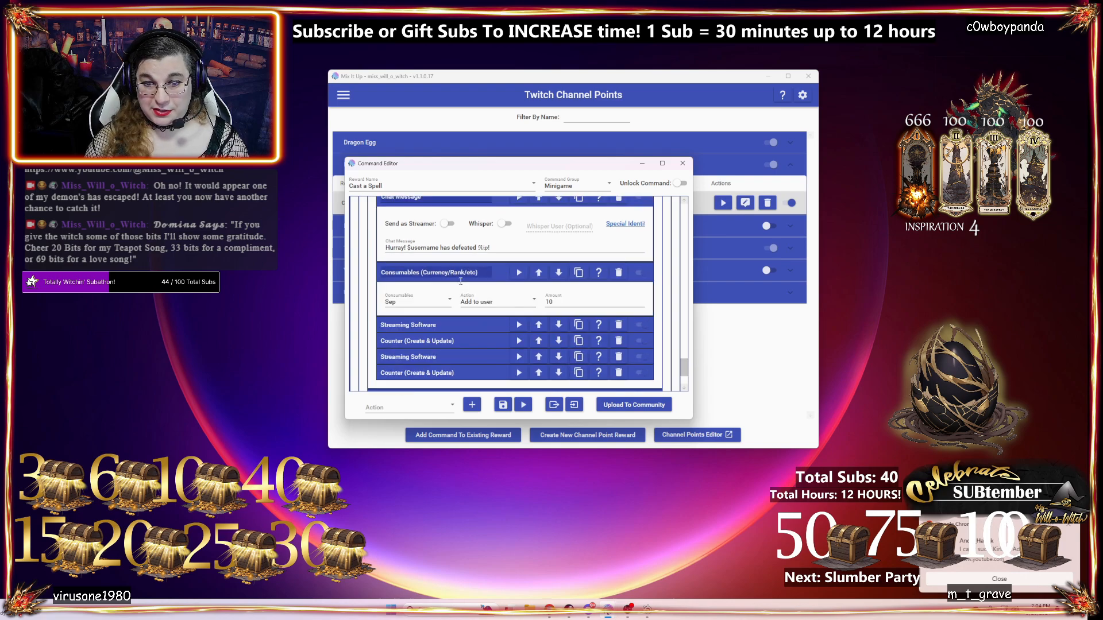
{"action": "scroll", "coordinate": [467, 298], "scroll_direction": "down", "scroll_amount": 1}
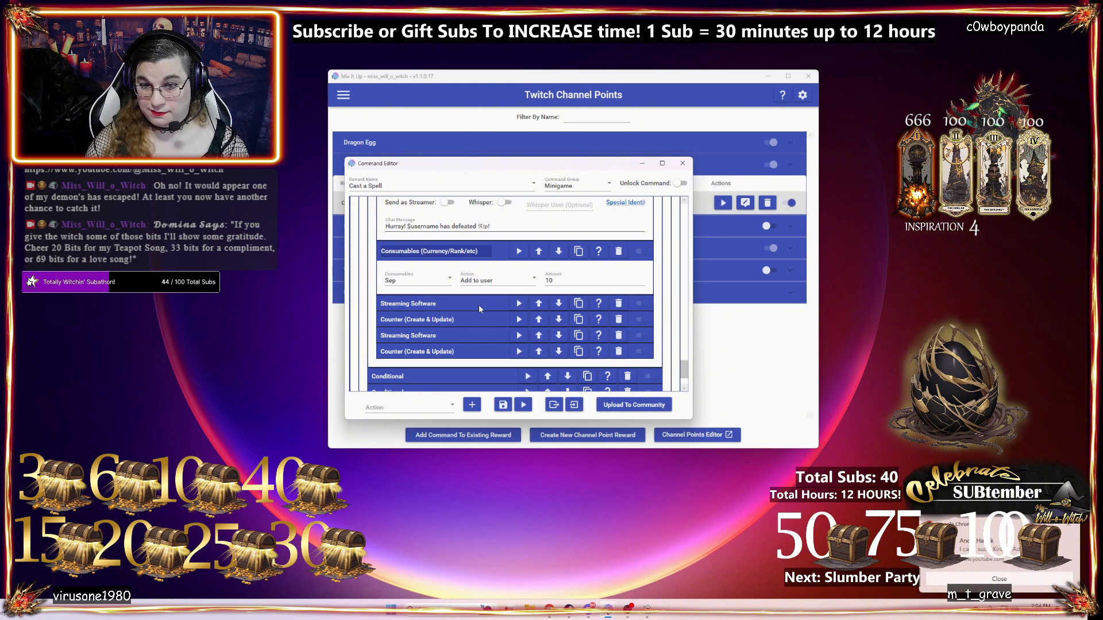
- Expand the Streaming Software action following Consumables and examine its Acid Effect source visibility settings
{"action": "scroll", "coordinate": [478, 304], "scroll_direction": "down", "scroll_amount": 5}
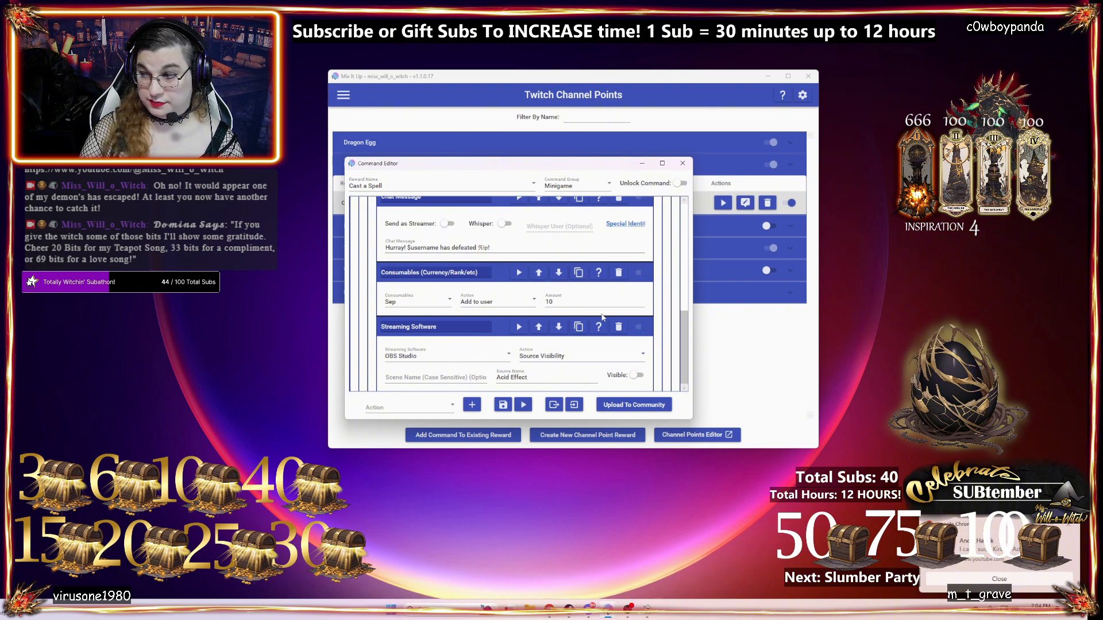
{"action": "scroll", "coordinate": [603, 317], "scroll_direction": "down", "scroll_amount": 5}
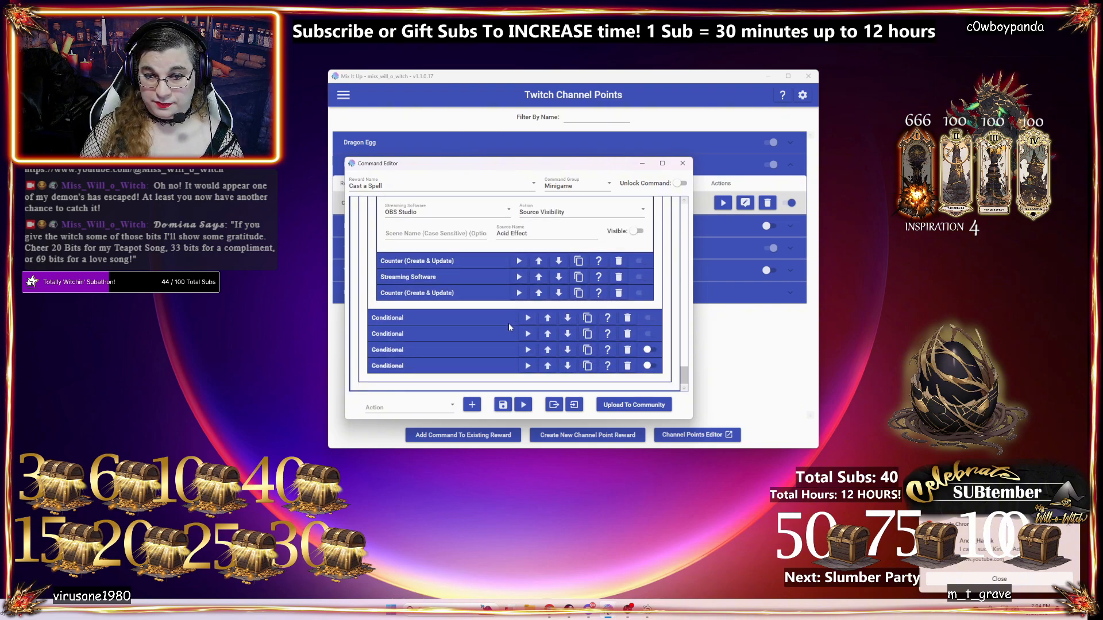
{"action": "scroll", "coordinate": [468, 325], "scroll_direction": "up", "scroll_amount": 1}
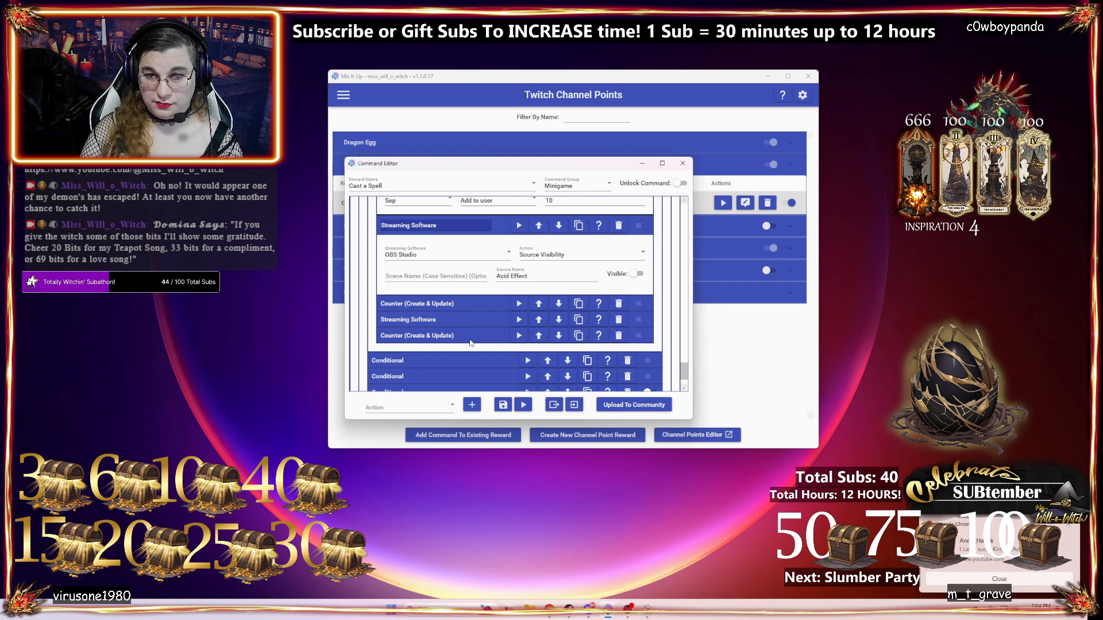
{"action": "scroll", "coordinate": [470, 343], "scroll_direction": "up", "scroll_amount": 3}
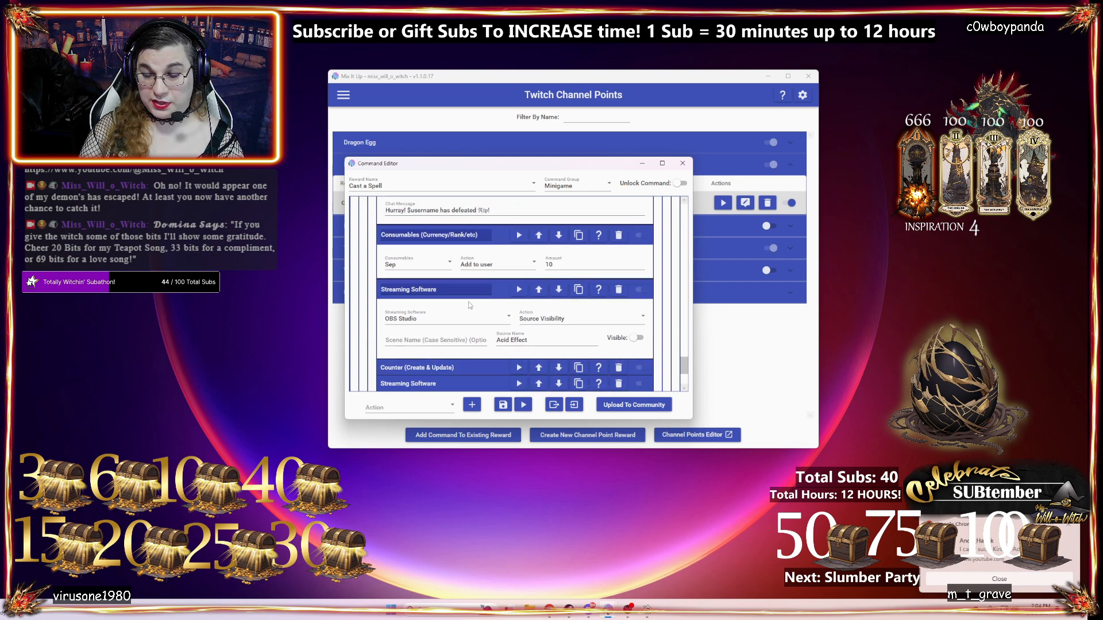
{"action": "scroll", "coordinate": [579, 313], "scroll_direction": "down", "scroll_amount": 1}
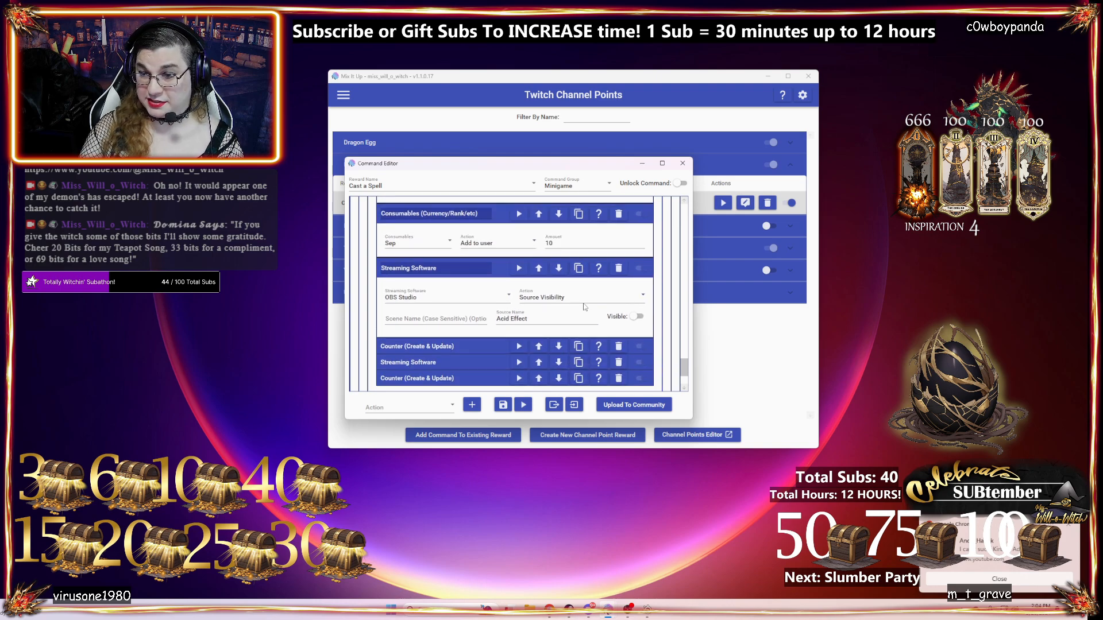
{"action": "scroll", "coordinate": [471, 342], "scroll_direction": "down", "scroll_amount": 1}
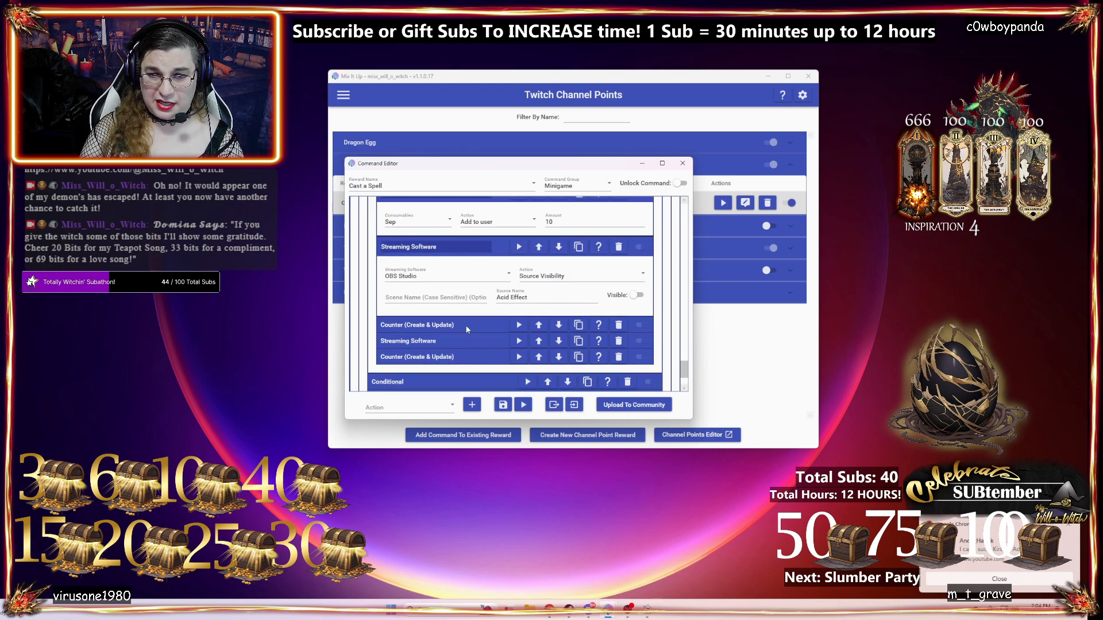
- Expand the $dmgdebuff Counter and the Streaming Software action after it and examine their reset and source visibility settings
{"action": "left_click", "coordinate": [468, 327]}
{"action": "scroll", "coordinate": [537, 313], "scroll_direction": "down", "scroll_amount": 2}
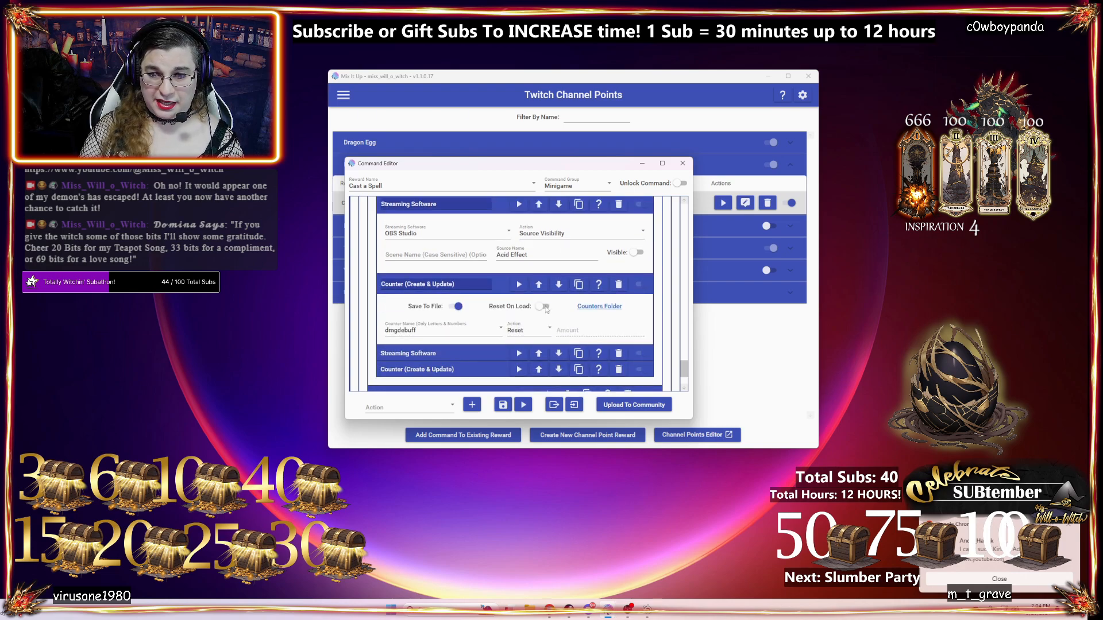
{"action": "left_click", "coordinate": [472, 352]}
{"action": "scroll", "coordinate": [473, 352], "scroll_direction": "down", "scroll_amount": 4}
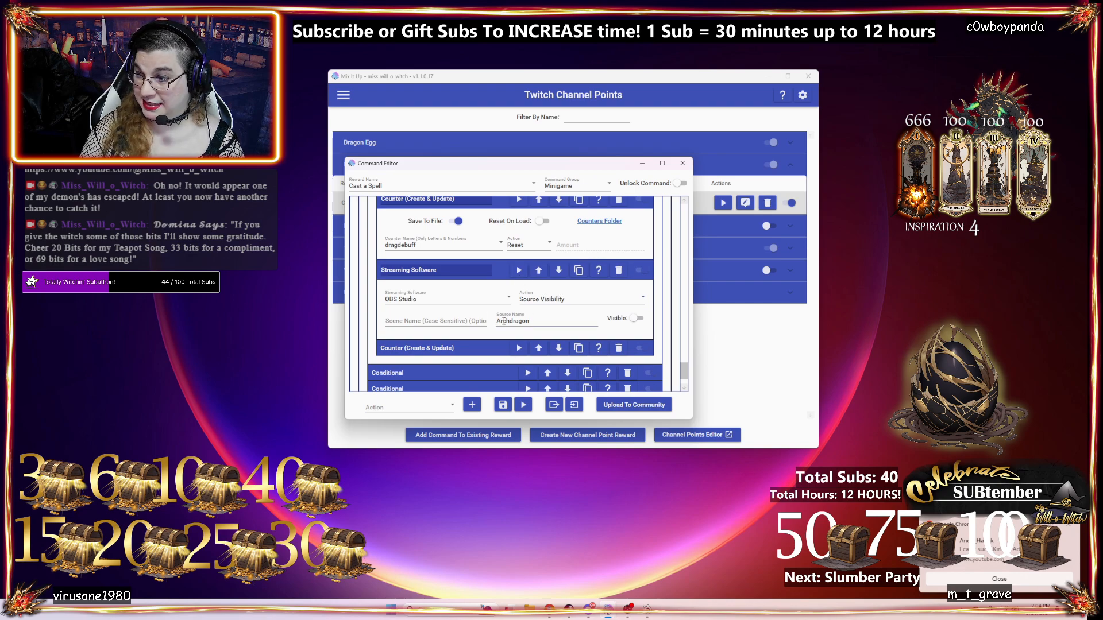
- Bring up the OBS Sources list, find the Archdragon group, examine its contents and collapse it
{"action": "left_click_drag", "start_coordinate": [0, 173], "coordinate": [490, 111]}
{"action": "scroll", "coordinate": [470, 156], "scroll_direction": "down", "scroll_amount": 3}
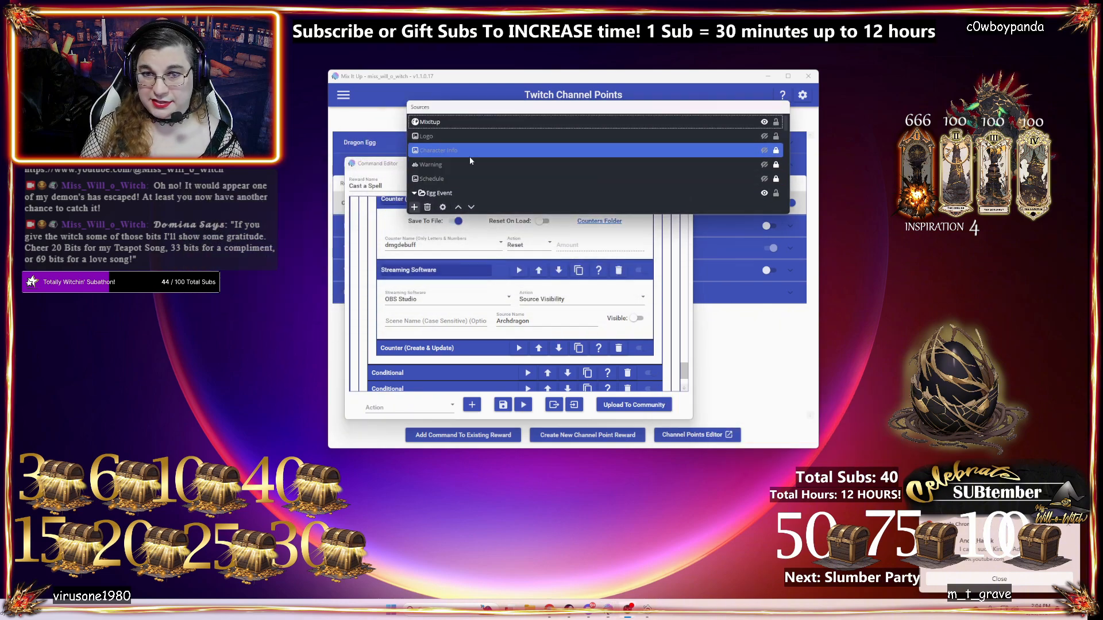
{"action": "left_click", "coordinate": [470, 165]}
{"action": "scroll", "coordinate": [467, 170], "scroll_direction": "up", "scroll_amount": 5}
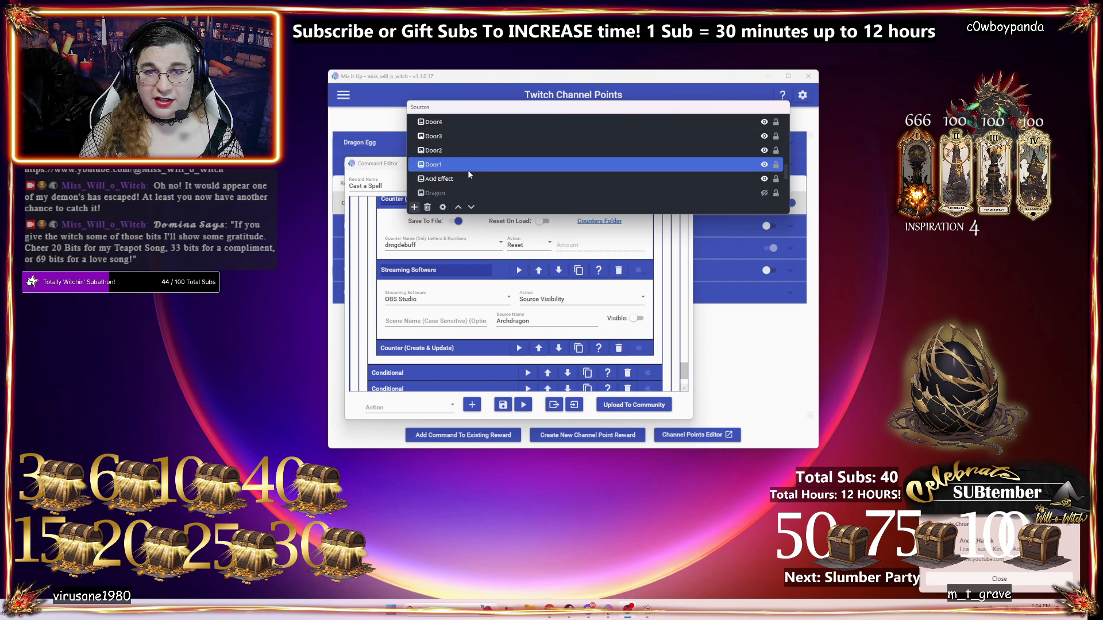
{"action": "left_click", "coordinate": [459, 179]}
{"action": "left_click", "coordinate": [431, 150]}
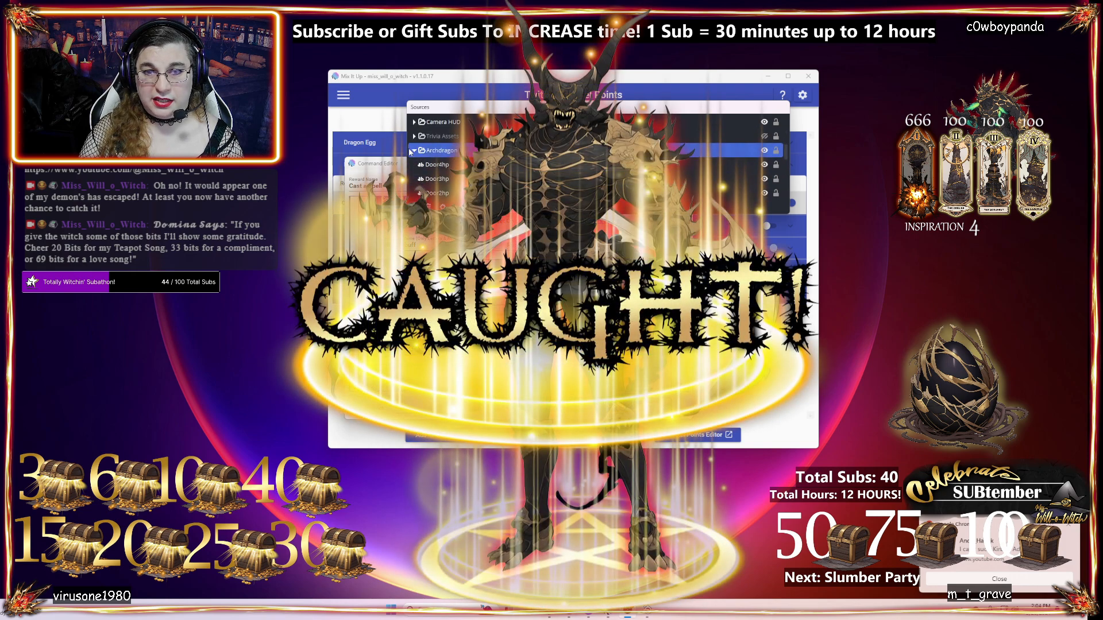
{"action": "left_click", "coordinate": [414, 151]}
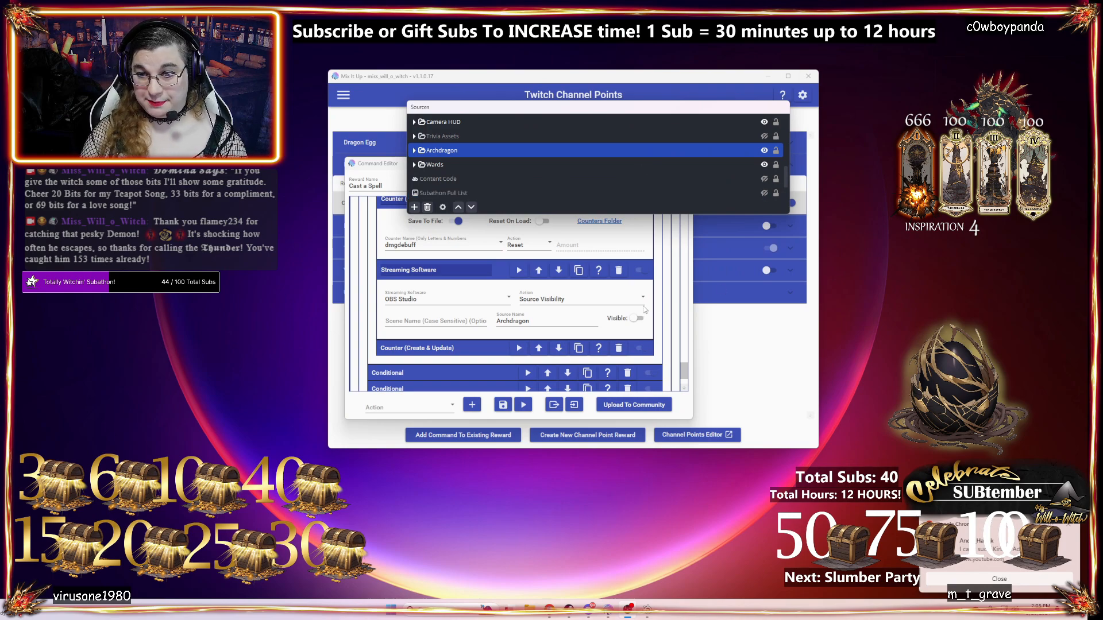
- Return to the Command Editor, expand the last Counter in the minion 1 conditional and examine its settings
{"action": "left_click", "coordinate": [658, 311]}
{"action": "scroll", "coordinate": [505, 281], "scroll_direction": "up", "scroll_amount": 8}
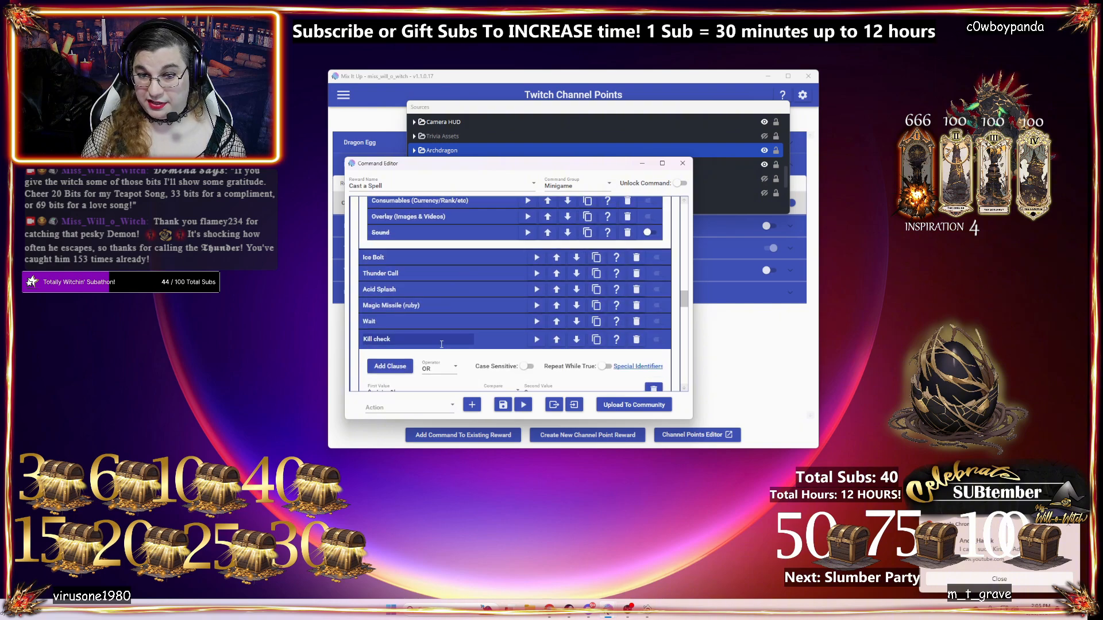
{"action": "scroll", "coordinate": [488, 330], "scroll_direction": "down", "scroll_amount": 6}
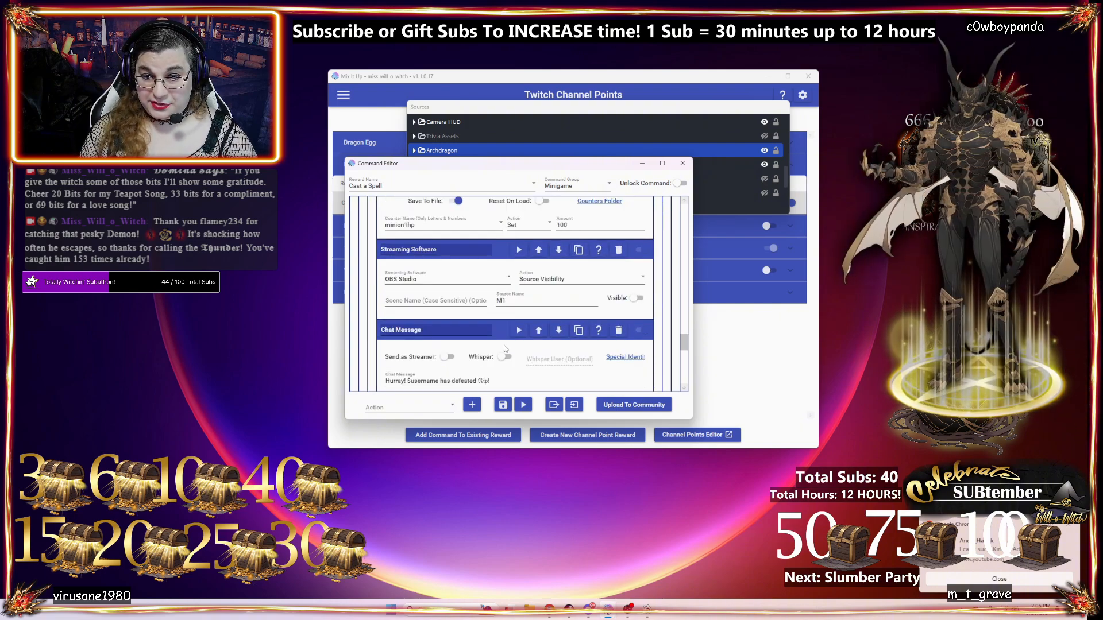
{"action": "scroll", "coordinate": [504, 345], "scroll_direction": "down", "scroll_amount": 6}
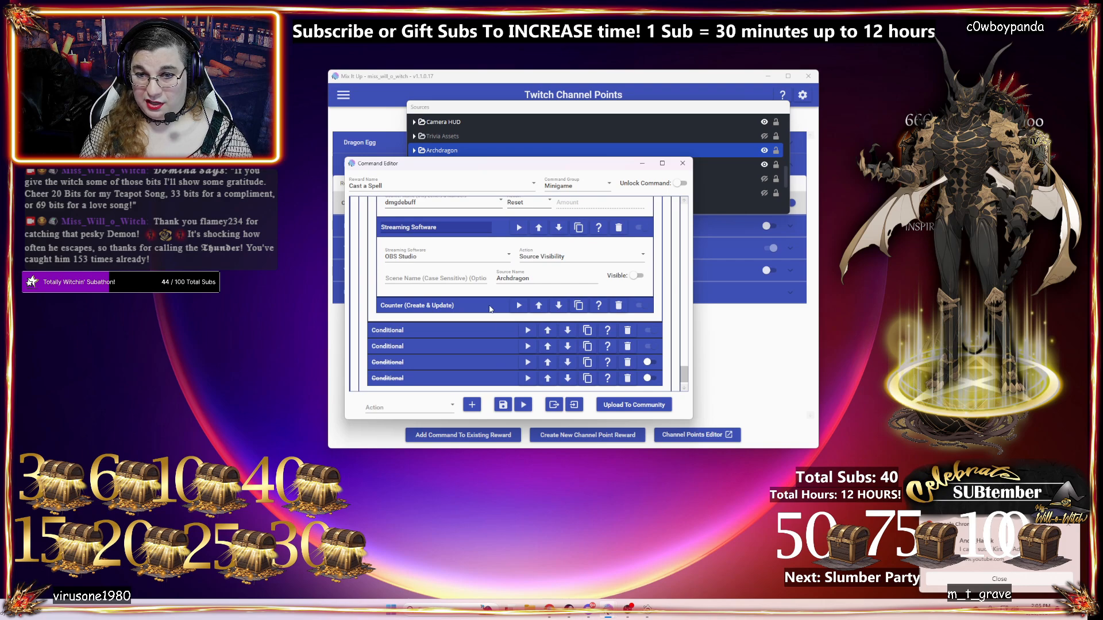
{"action": "left_click", "coordinate": [490, 306]}
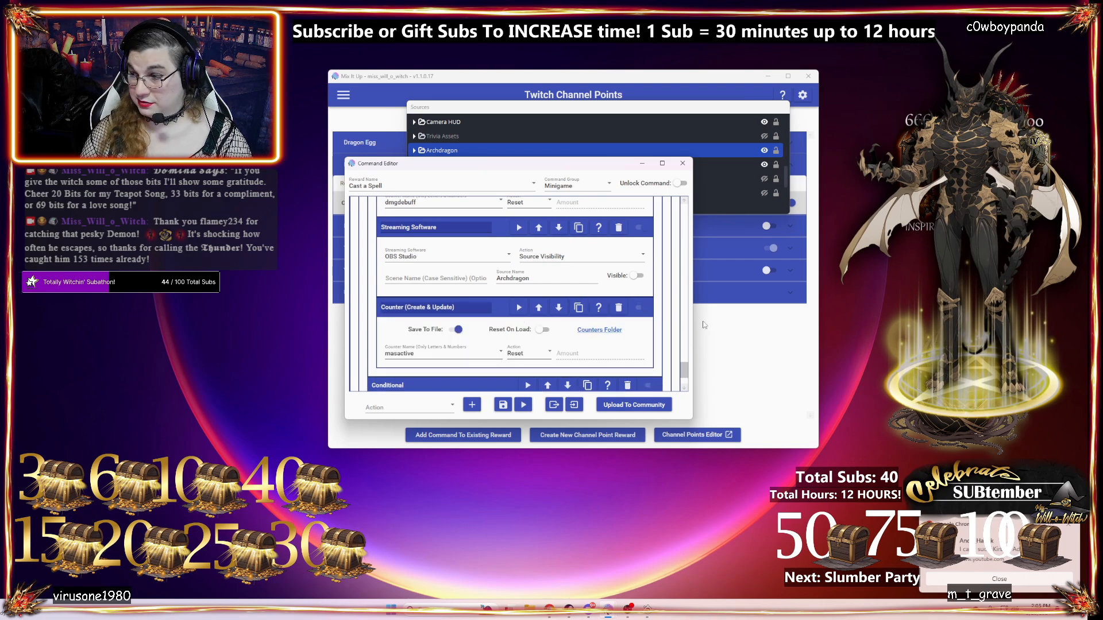
{"action": "scroll", "coordinate": [556, 328], "scroll_direction": "up", "scroll_amount": 1}
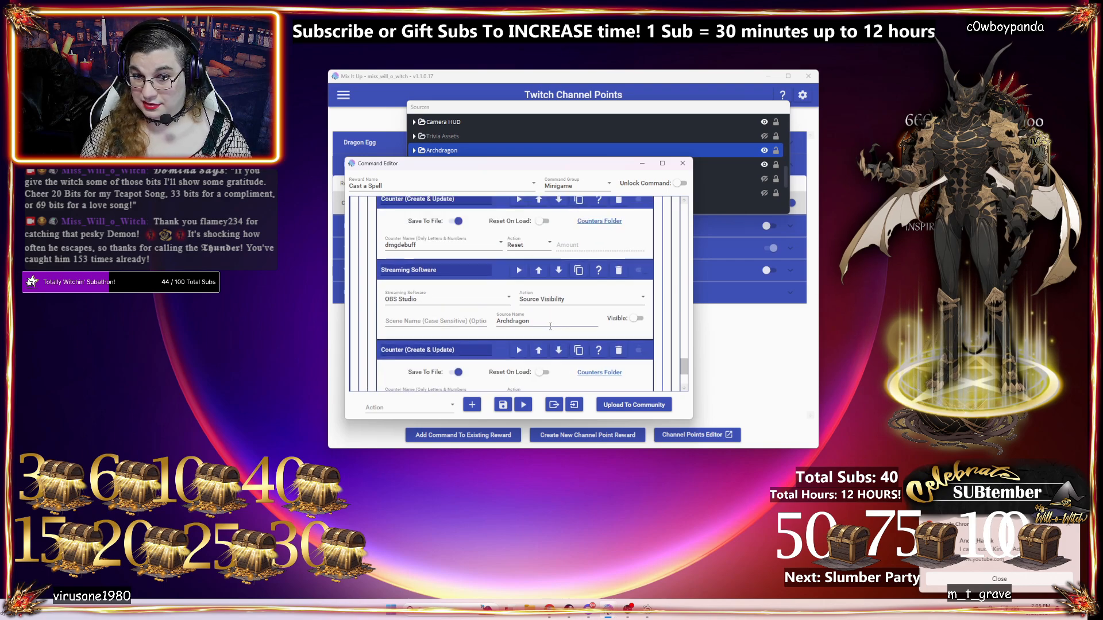
- Test the Streaming Software action that turns off the Archdragon source's visibility in OBS Studio
{"action": "left_click", "coordinate": [520, 270]}
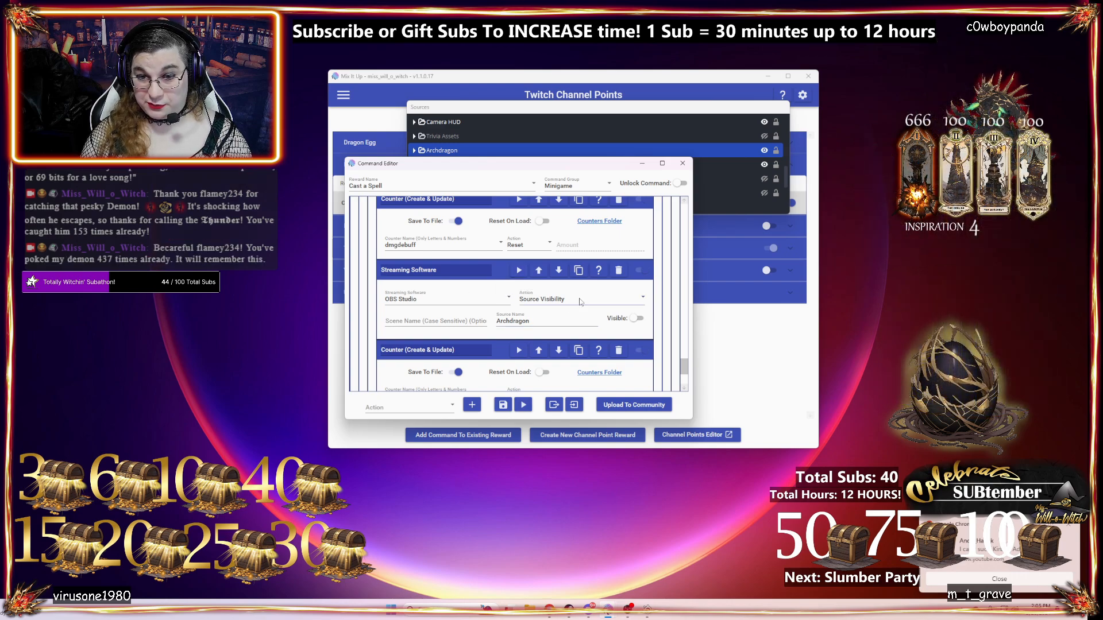
{"action": "left_click", "coordinate": [519, 270]}
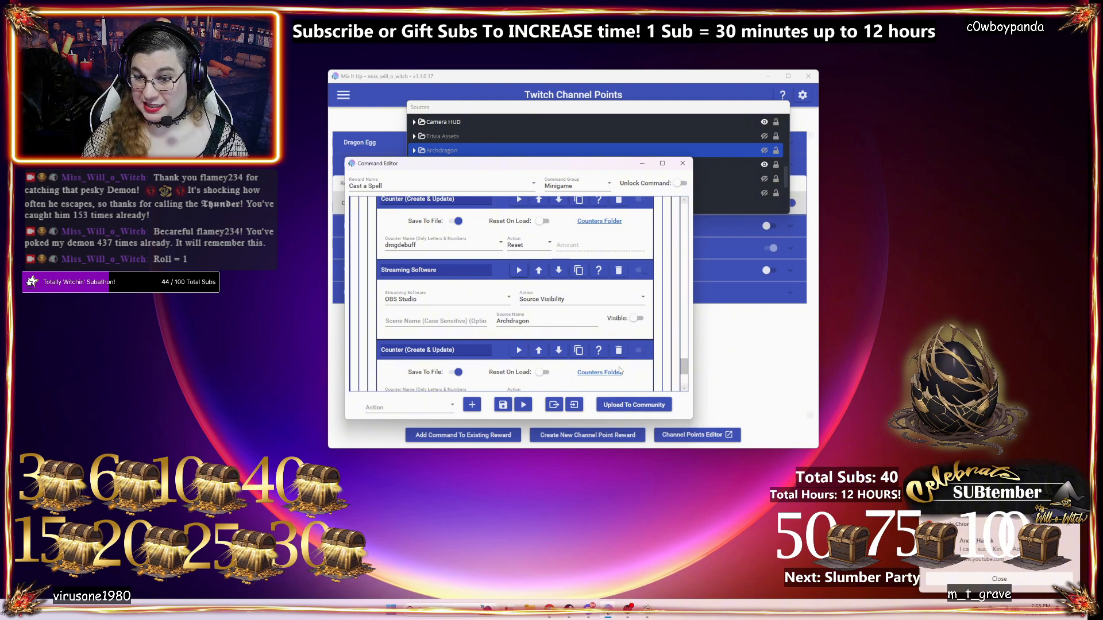
{"action": "scroll", "coordinate": [653, 361], "scroll_direction": "down", "scroll_amount": 3}
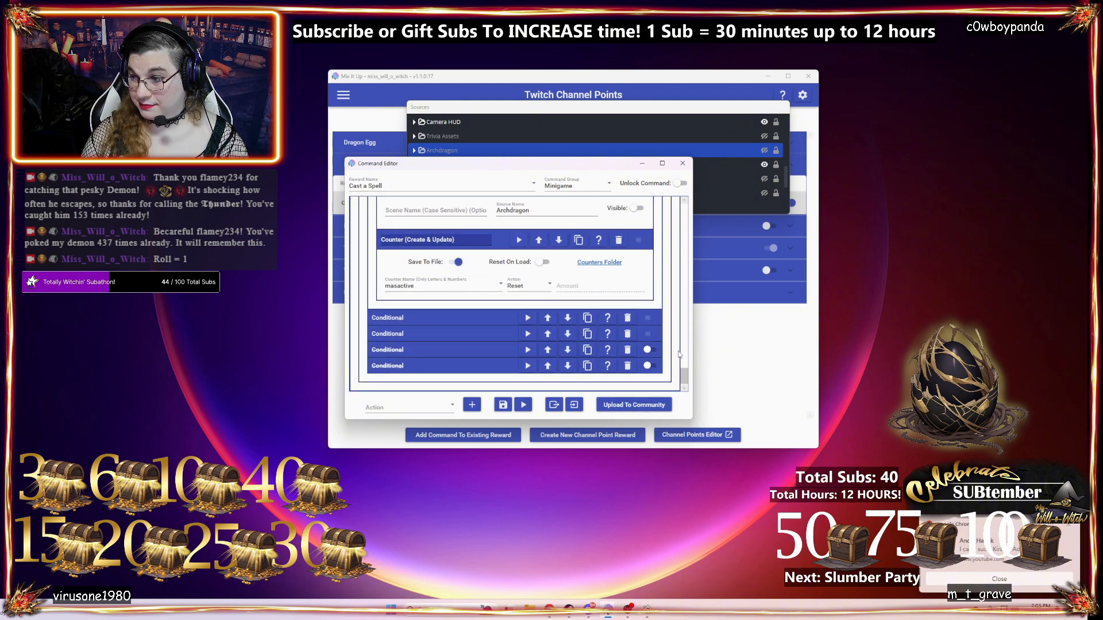